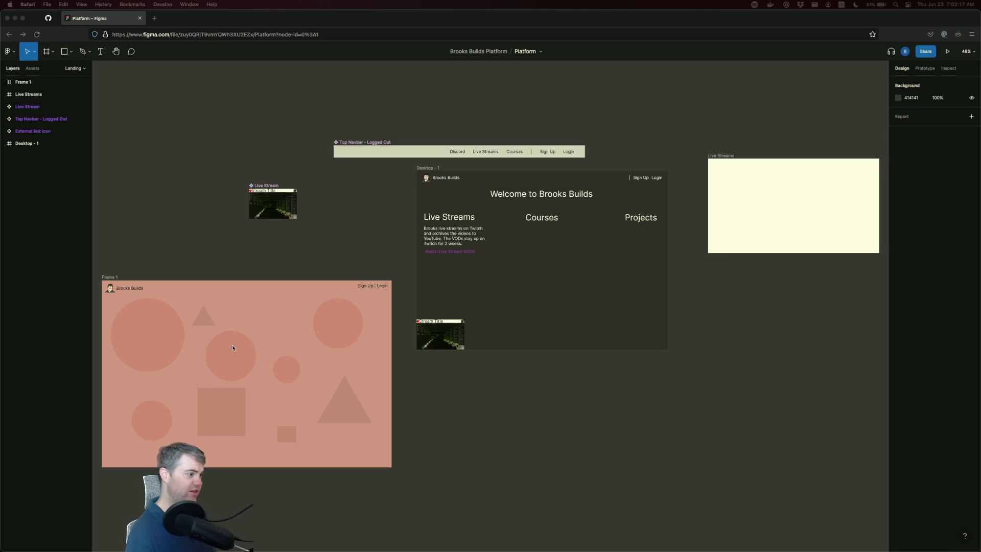
Rename the frame "Frame 1" with the coloured shapes to "Landing"
click(219, 254)
scroll(352, 241, left, 5)
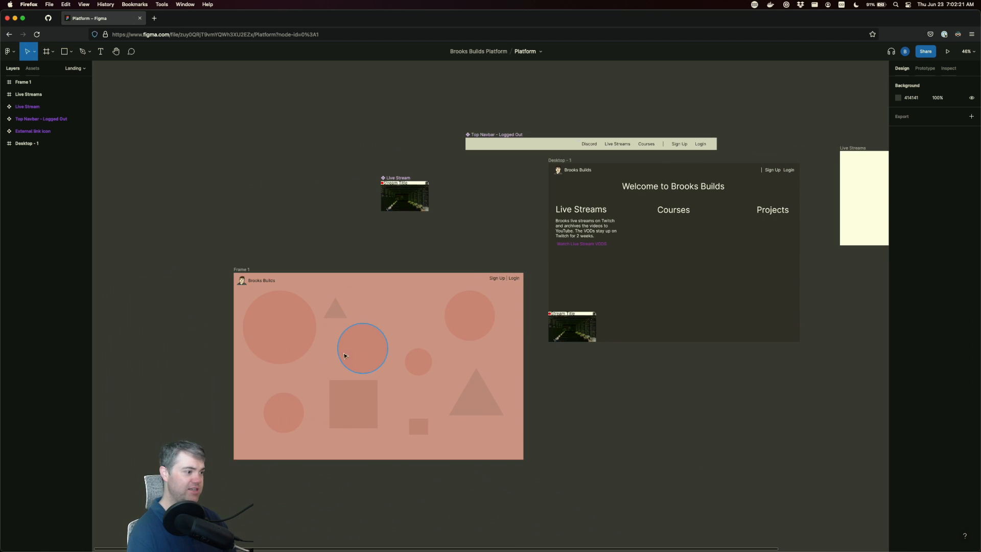
scroll(344, 357, down, 5)
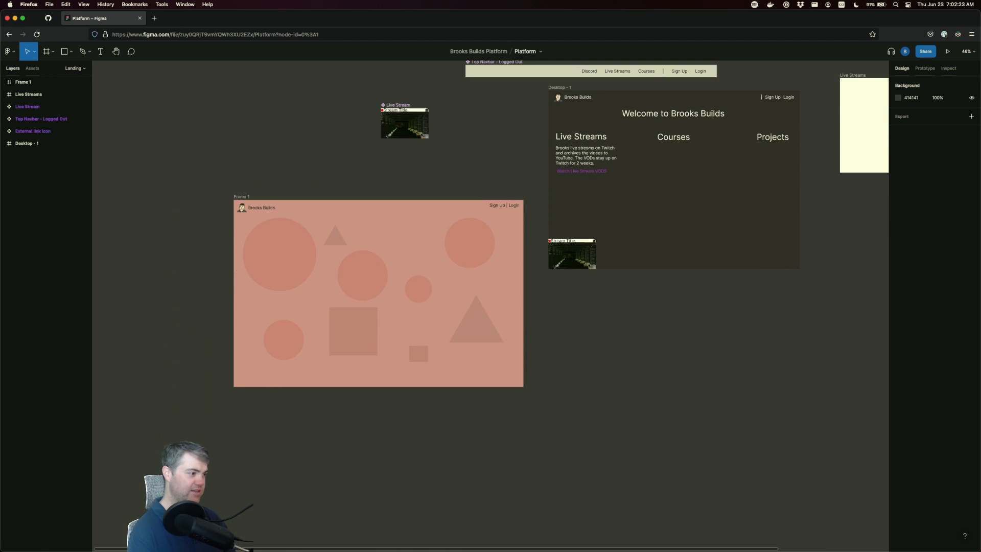
scroll(274, 305, left, 4)
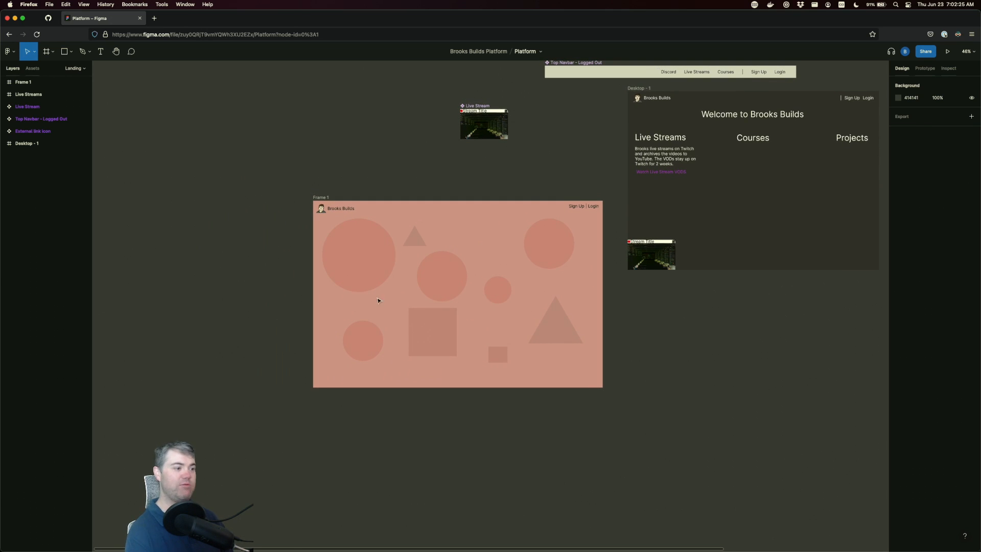
scroll(424, 298, up, 3)
scroll(424, 299, up, 3)
scroll(423, 301, up, 2)
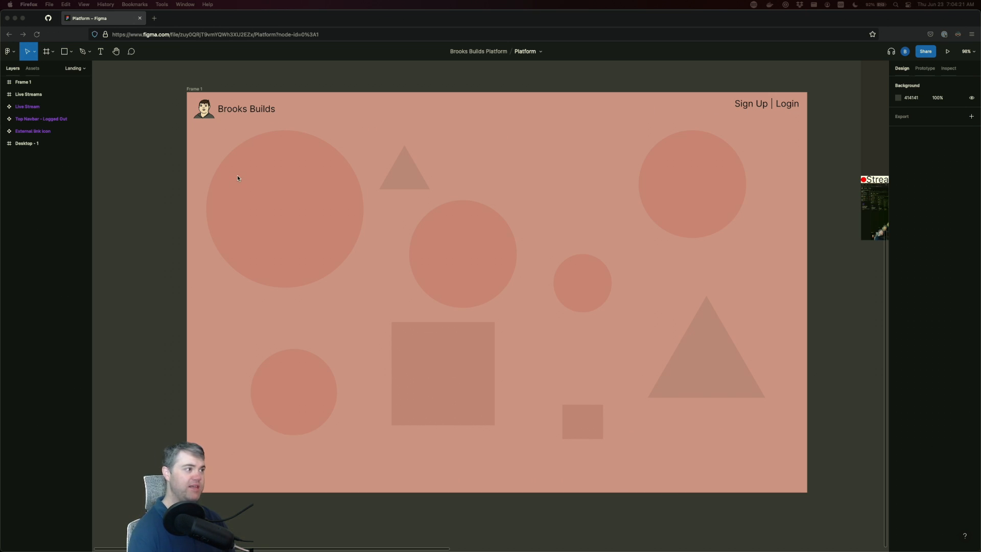
click(200, 90)
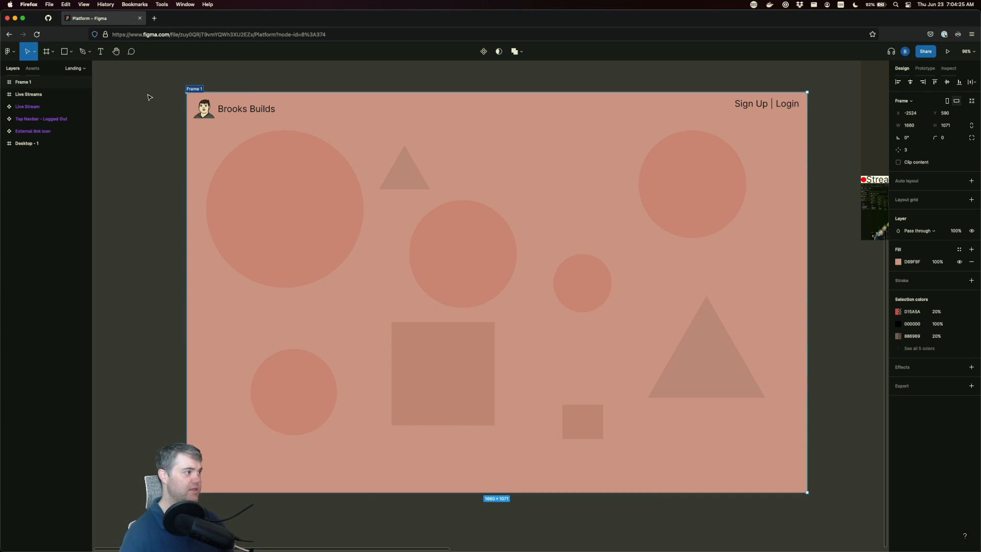
key(super+r)
text(Lan)
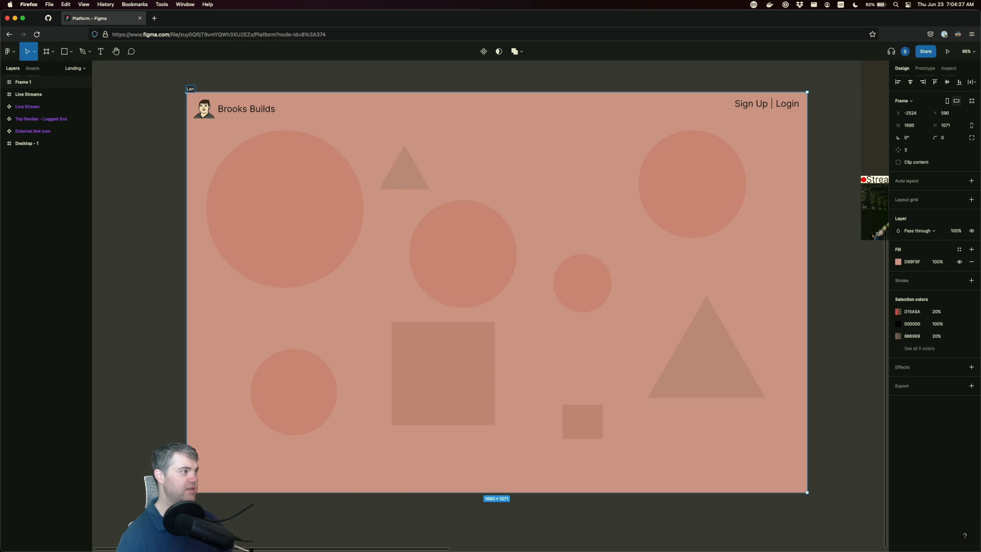
text(ding)
key(Return)
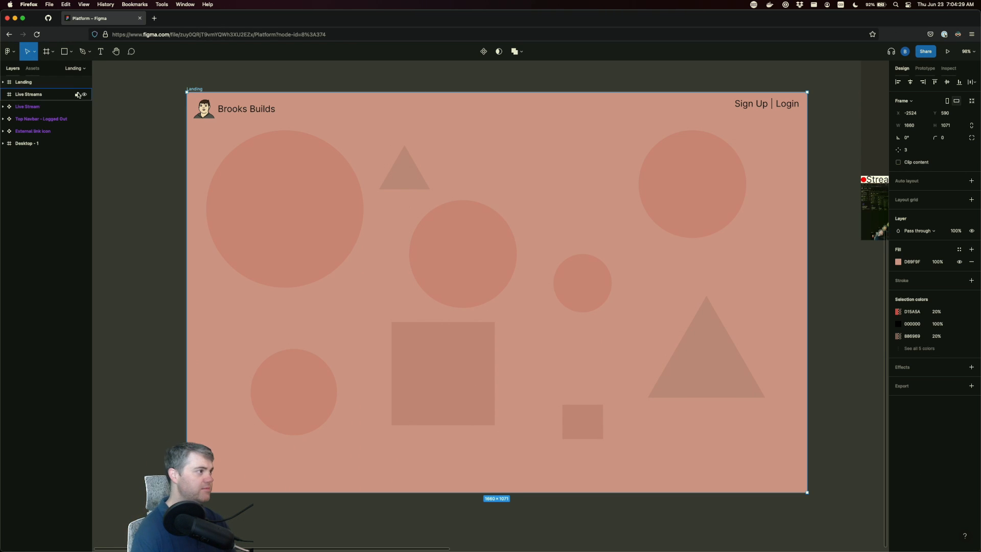
Select all shape layers inside the Landing frame, from Polygon 2 through Ellipse 4
click(3, 82)
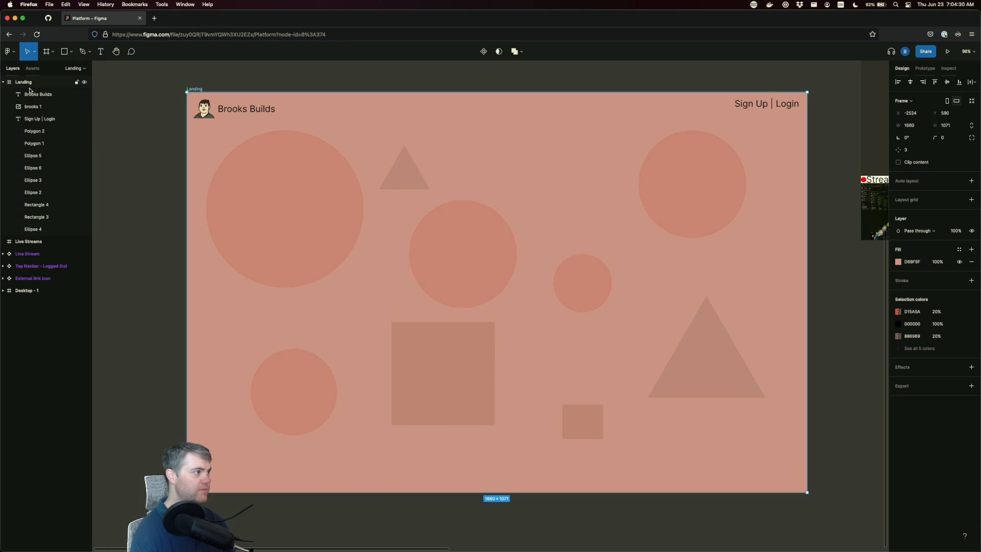
click(35, 132)
shift+click(35, 230)
right_click(40, 178)
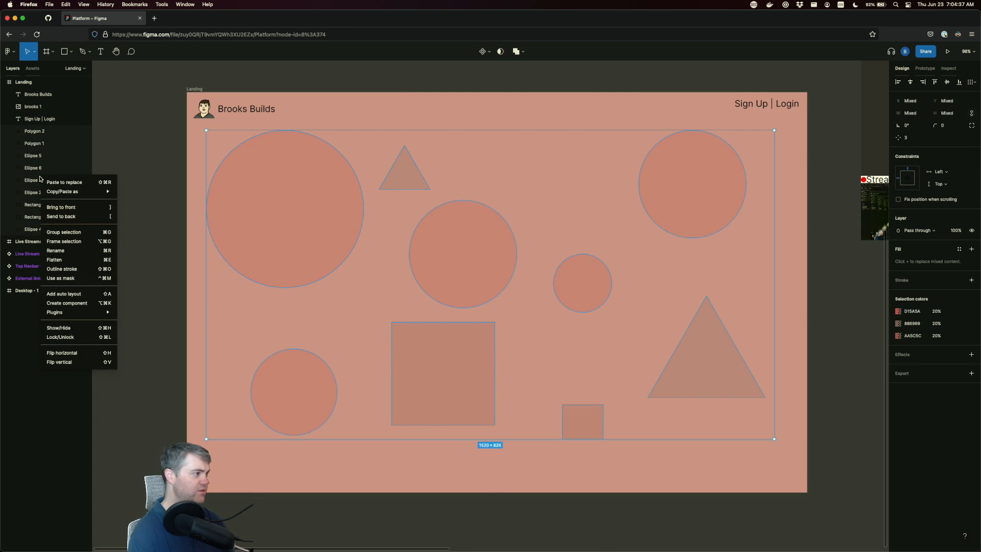
click(65, 238)
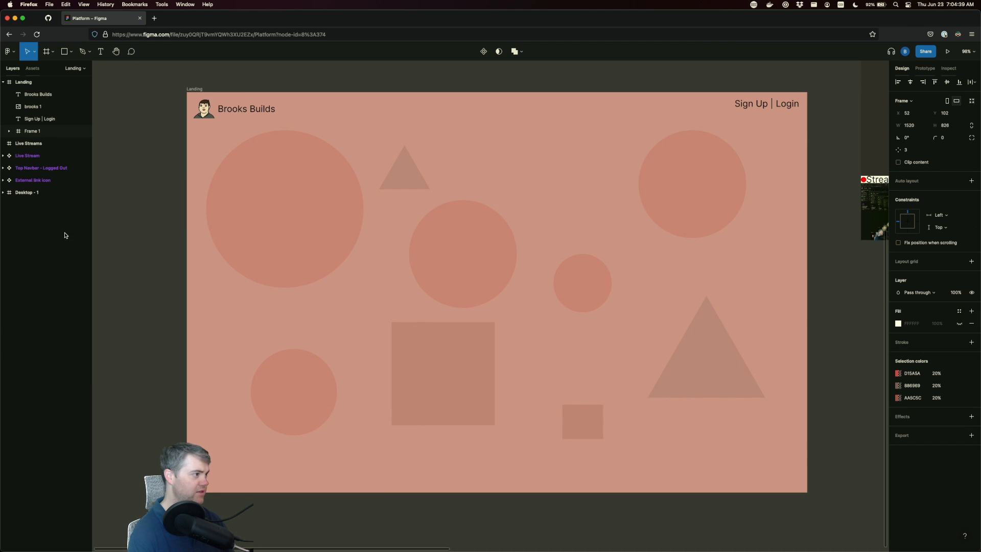
key(super+z)
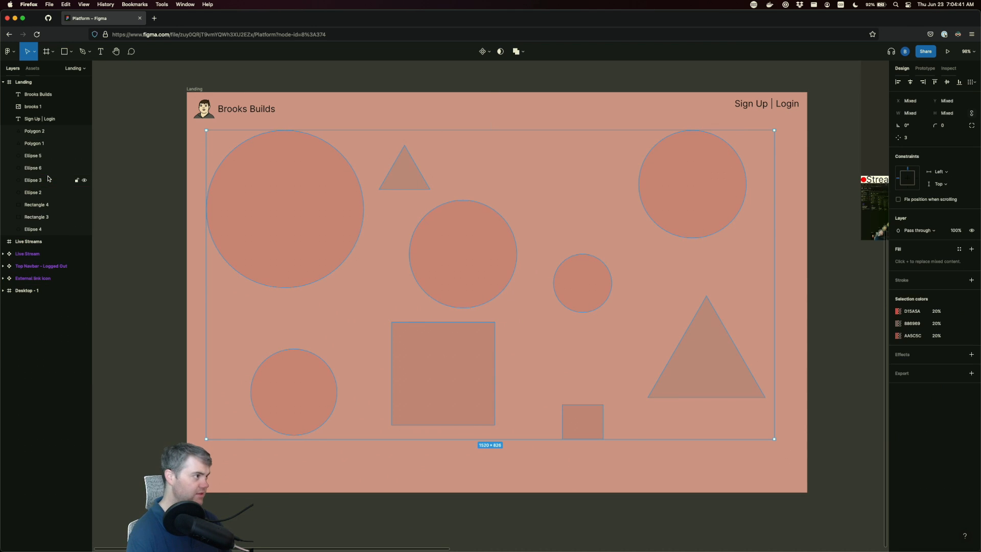
Group the selected shape layers and name the group "background"
right_click(40, 167)
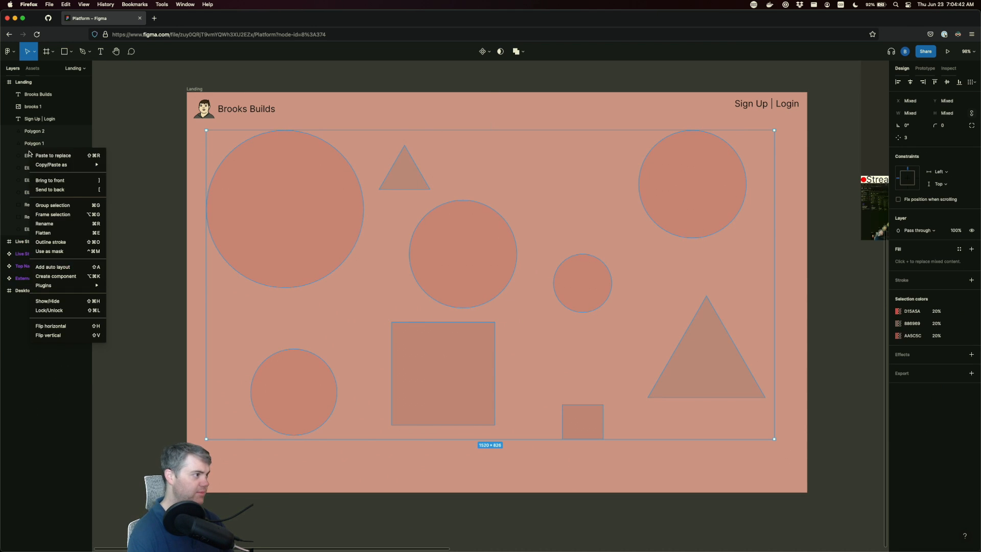
click(52, 206)
double_click(41, 134)
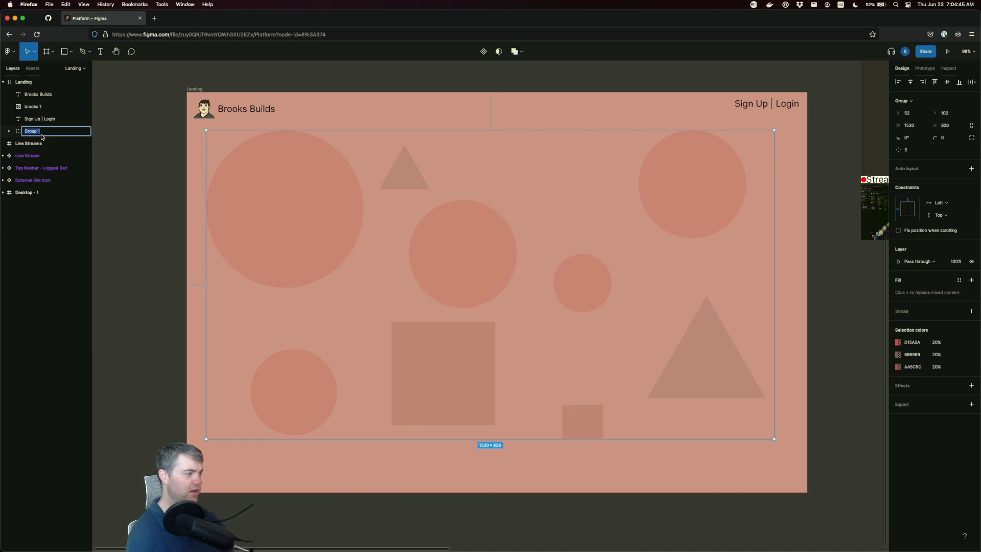
text(background)
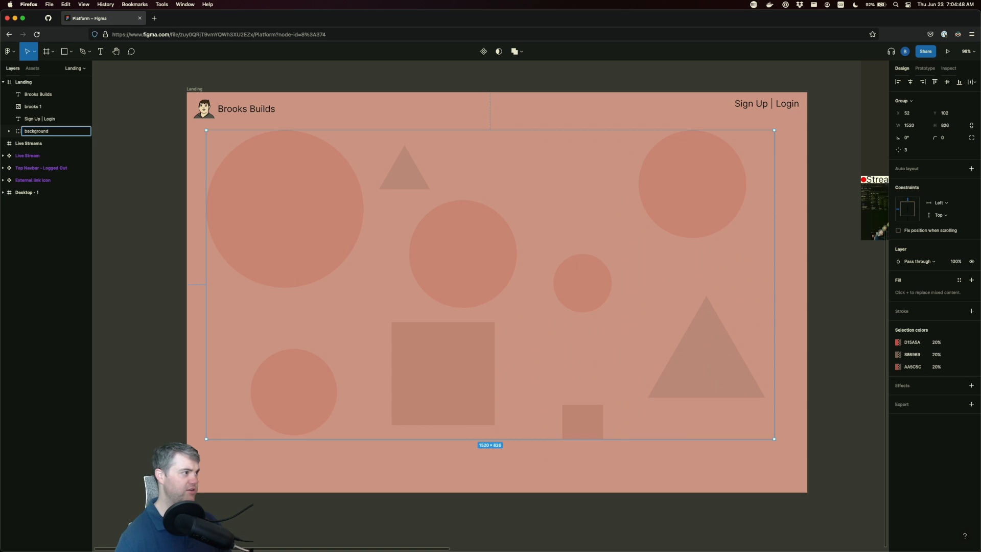
key(Return)
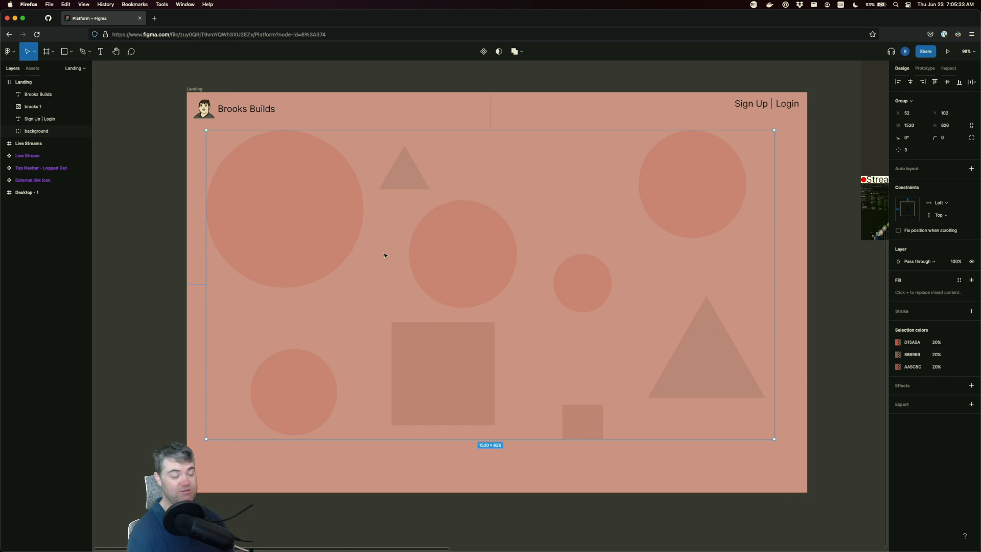
Add the text "Welcome to Brooks Builds" in the upper part of the Landing frame
scroll(402, 361, down, 1)
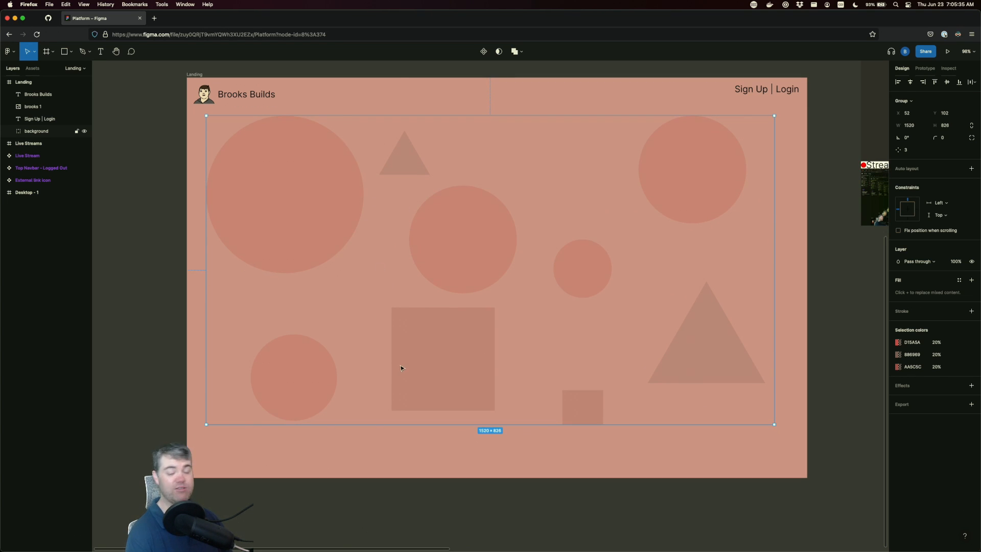
scroll(400, 364, up, 1)
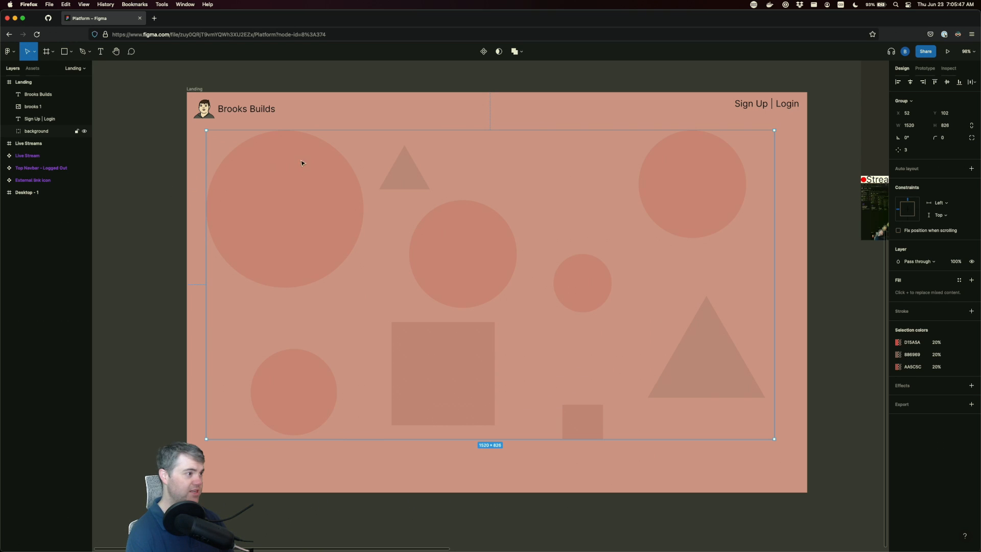
click(196, 167)
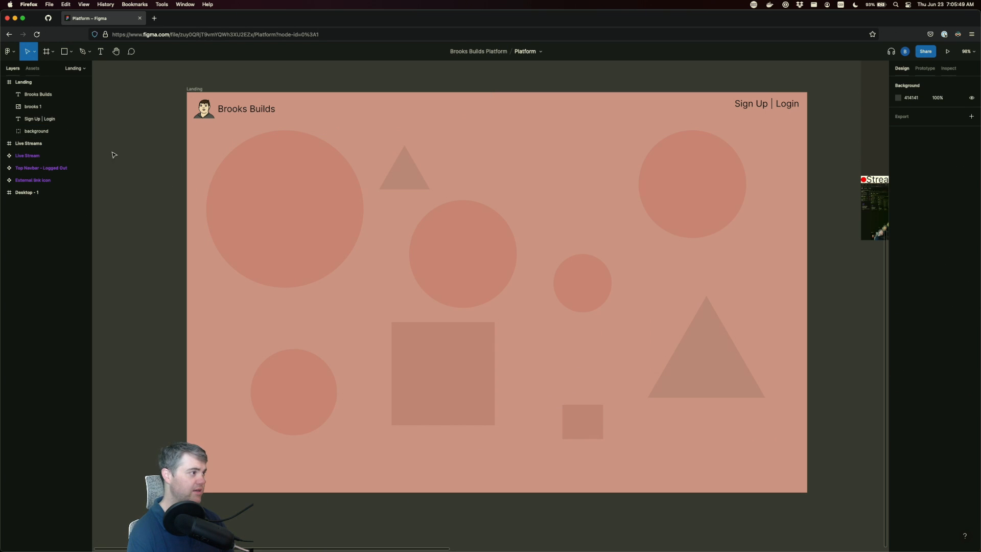
click(35, 83)
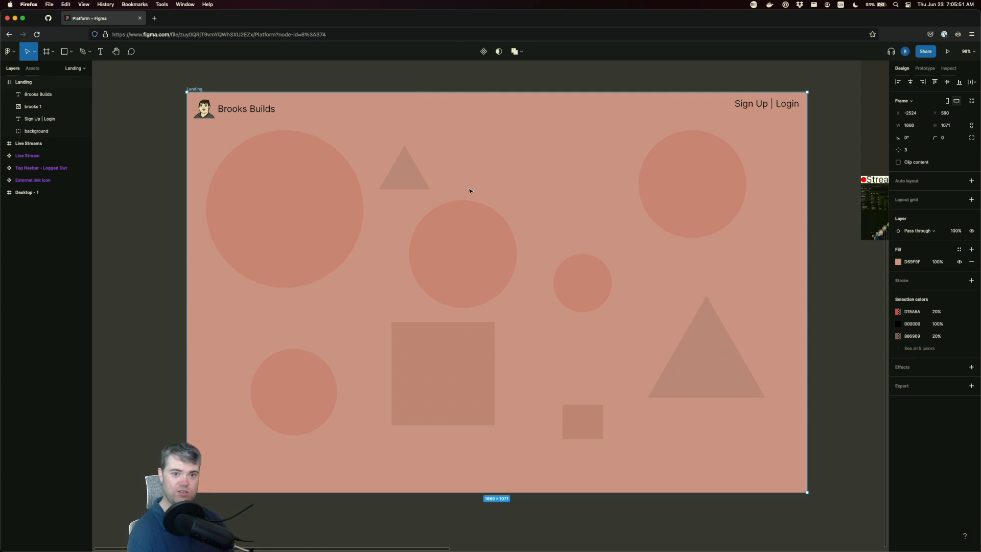
key(t)
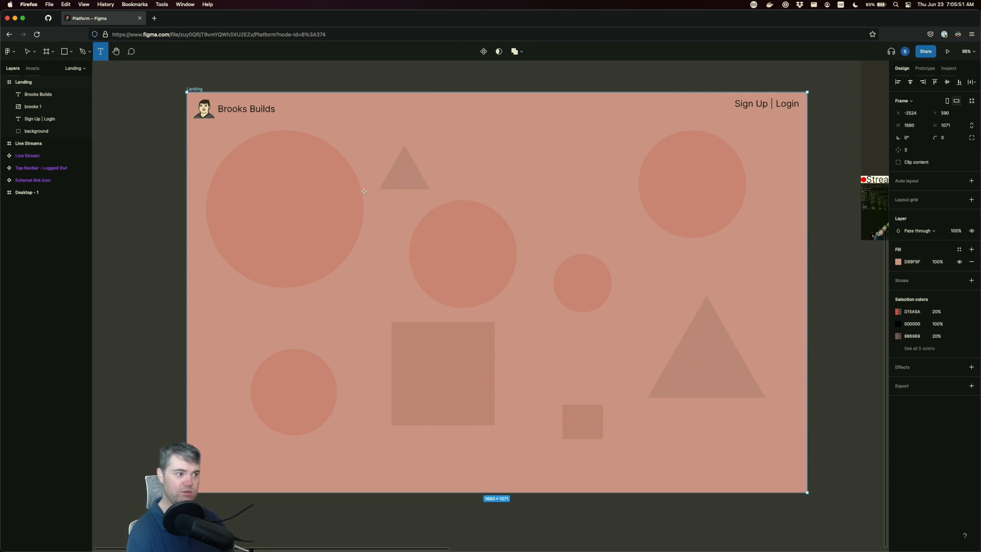
click(325, 172)
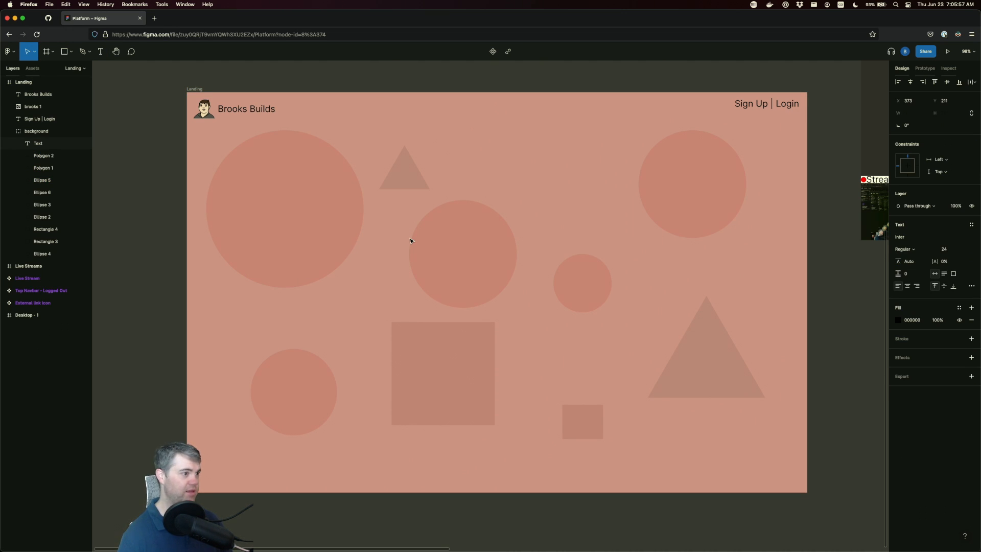
text(Welcome )
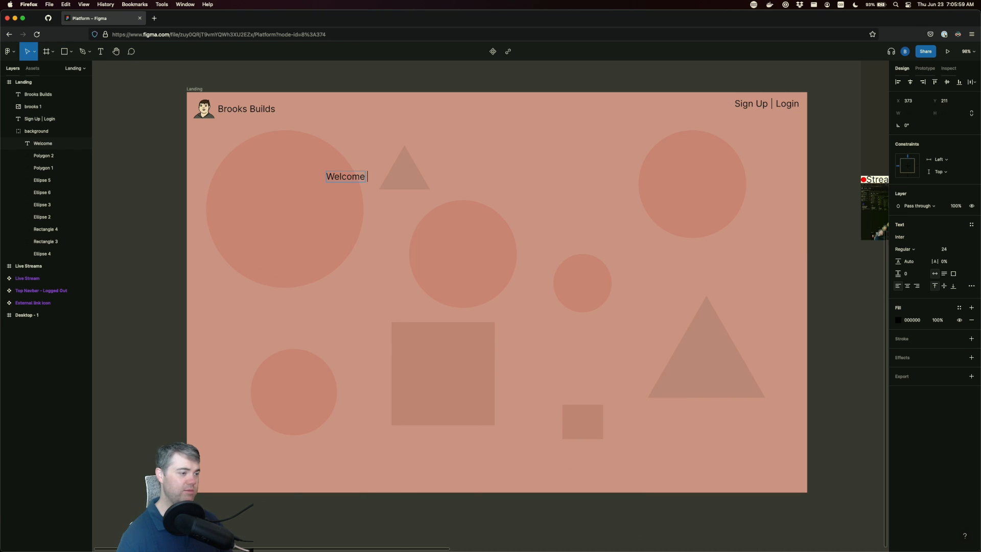
text(to Brooks )
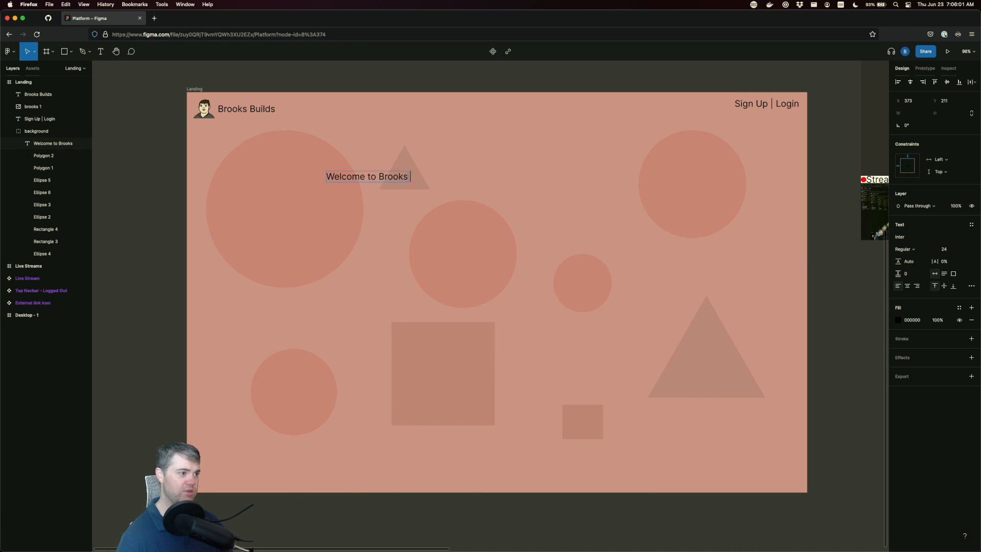
text(Builds)
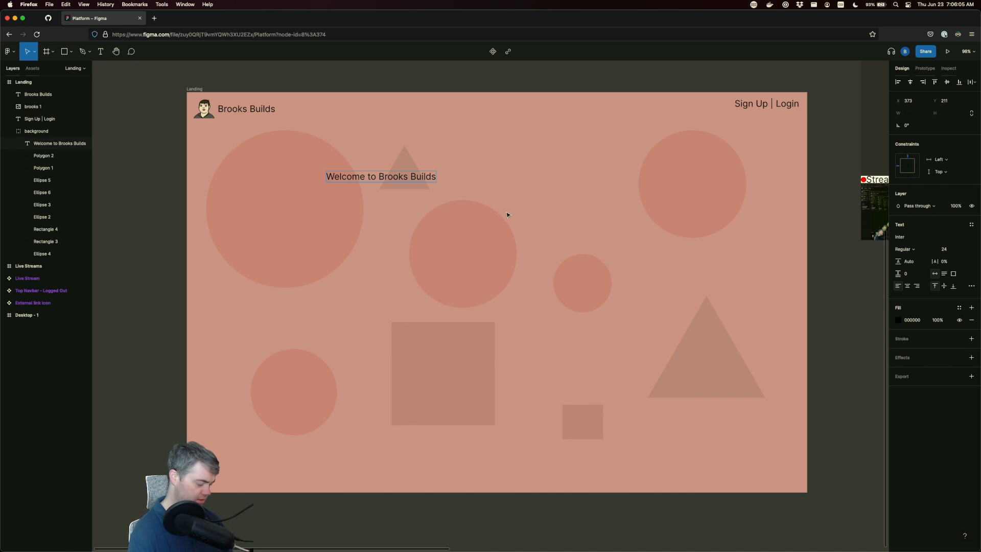
Set the welcome text's font size to 36 and centre it horizontally near the Landing frame's upper edge, just below the header
key(super+a)
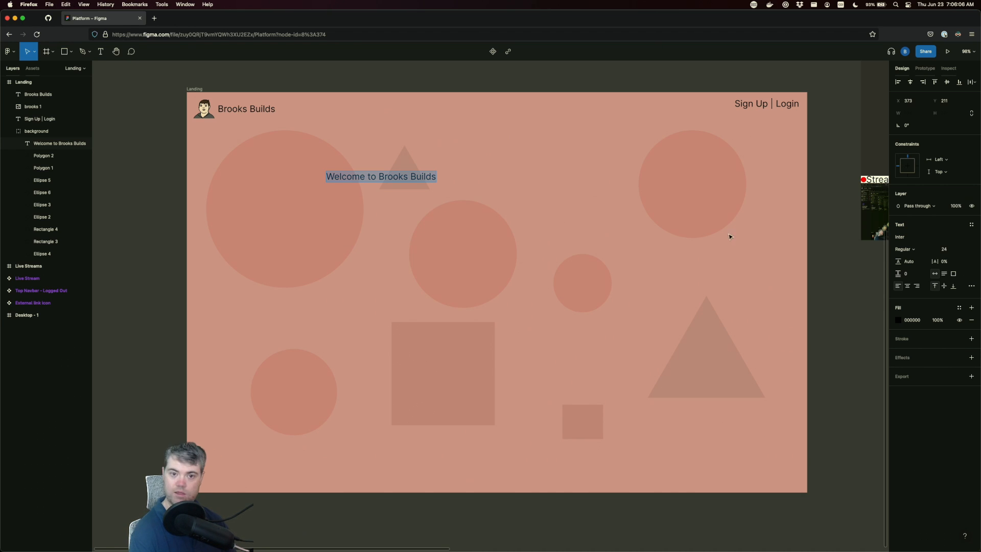
click(961, 249)
click(956, 268)
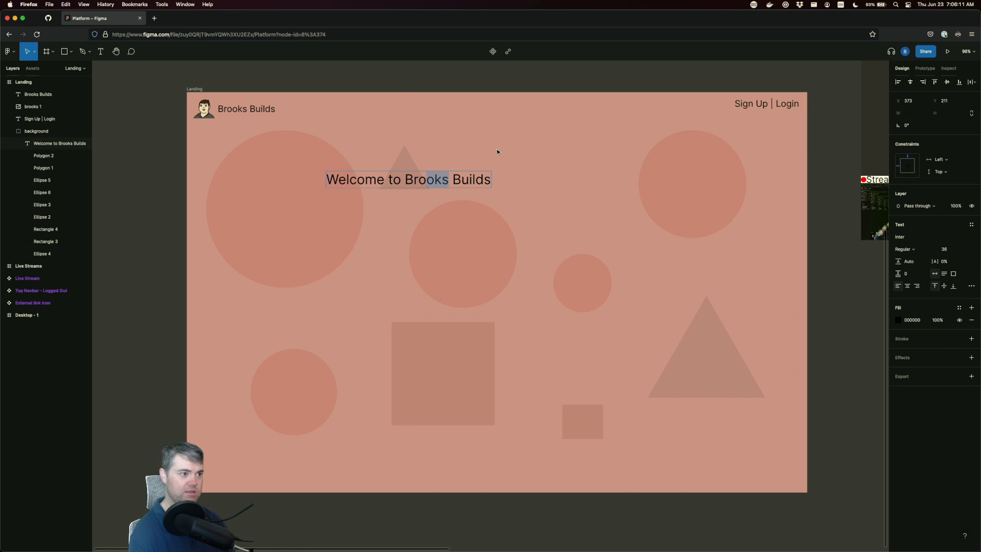
key(Escape)
drag(446, 179, 534, 138)
key(Escape)
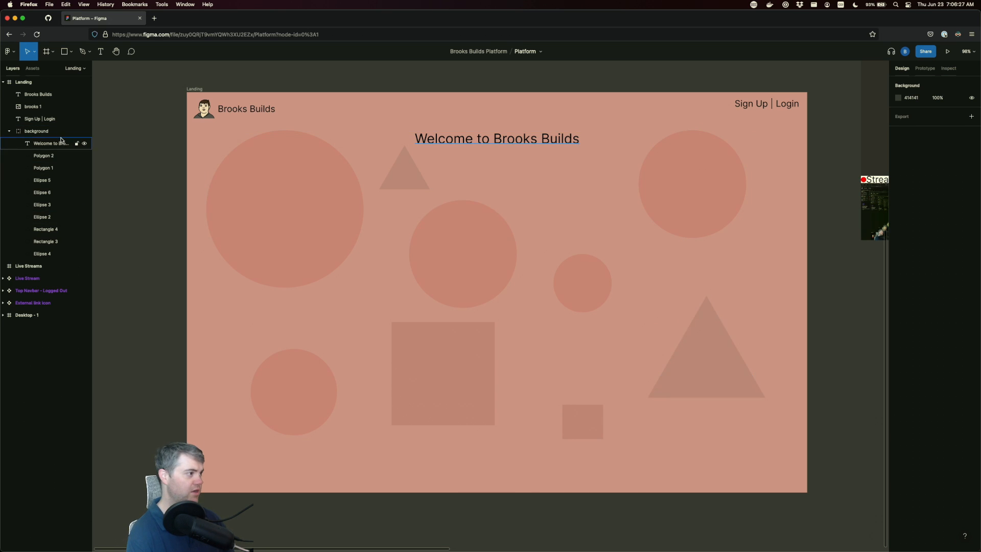
Hide the background group and move the "Welcome to Brooks Builds" layer out of it, directly below "Sign Up | Login" in the Landing frame
click(83, 133)
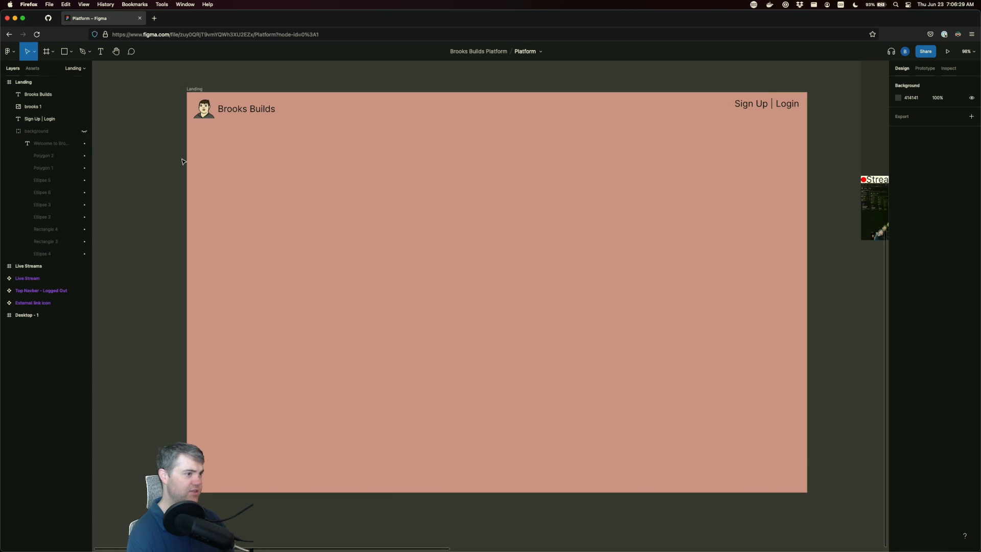
click(45, 145)
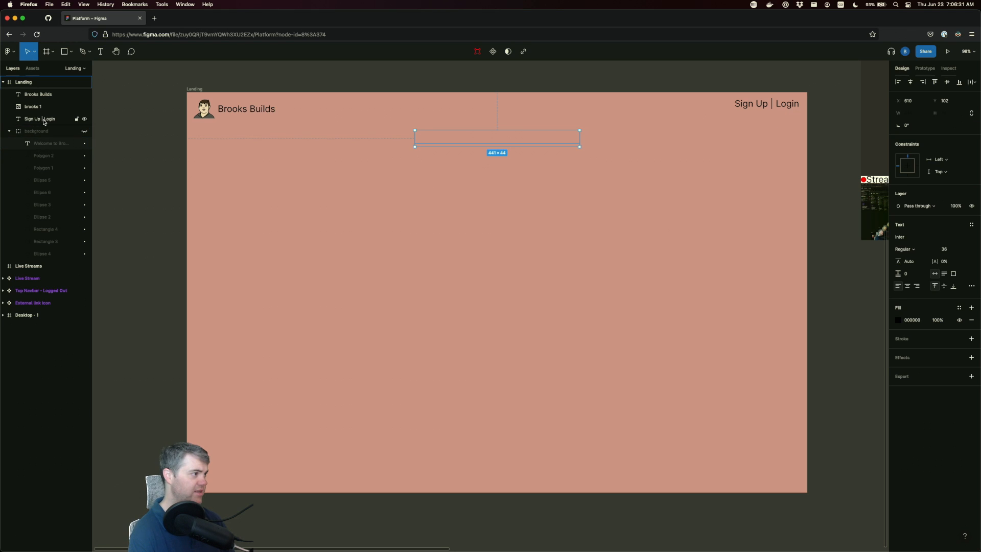
drag(41, 115, 41, 126)
click(358, 201)
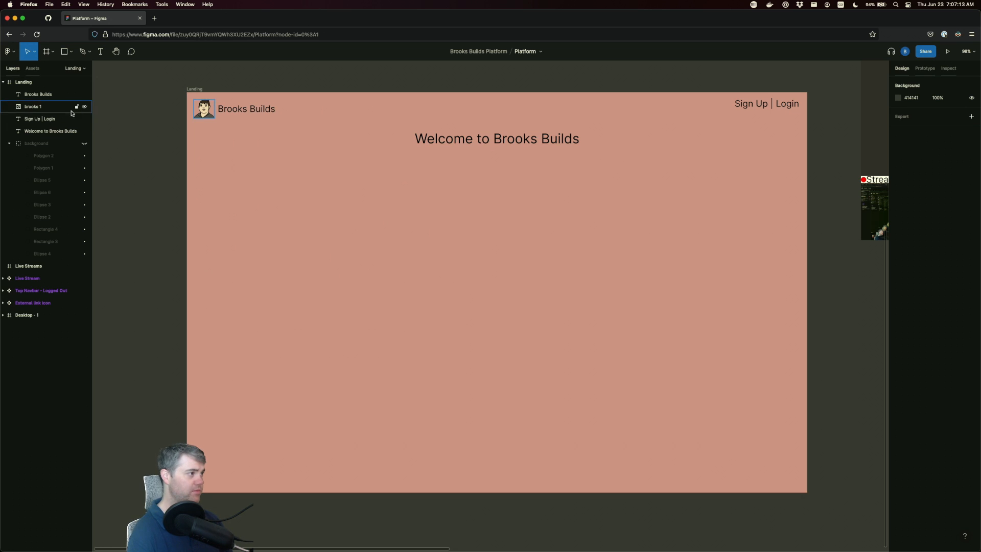
Add the text "Courses" to the Landing frame, below and to the left of the welcome heading, at about X 353, Y 288
click(22, 82)
key(t)
click(319, 192)
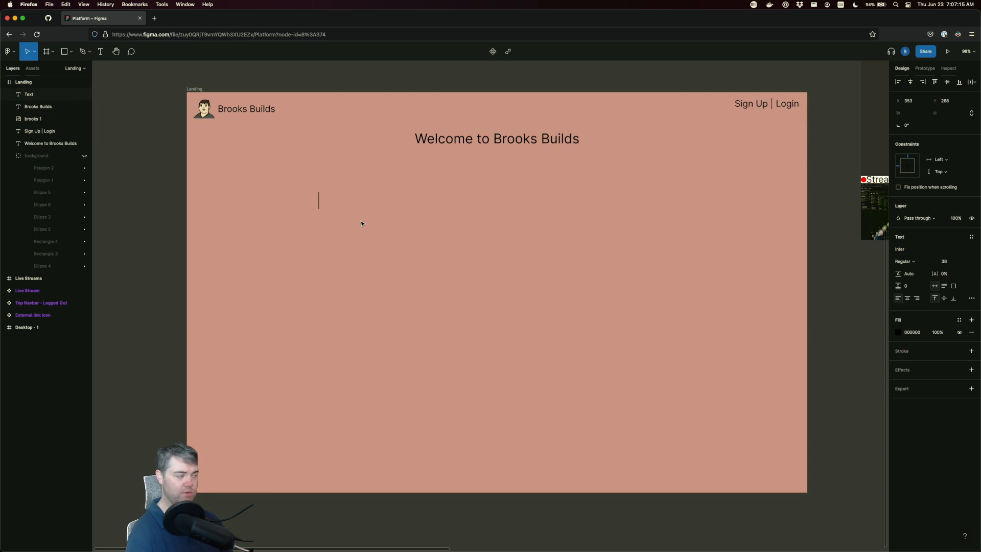
text(Courses)
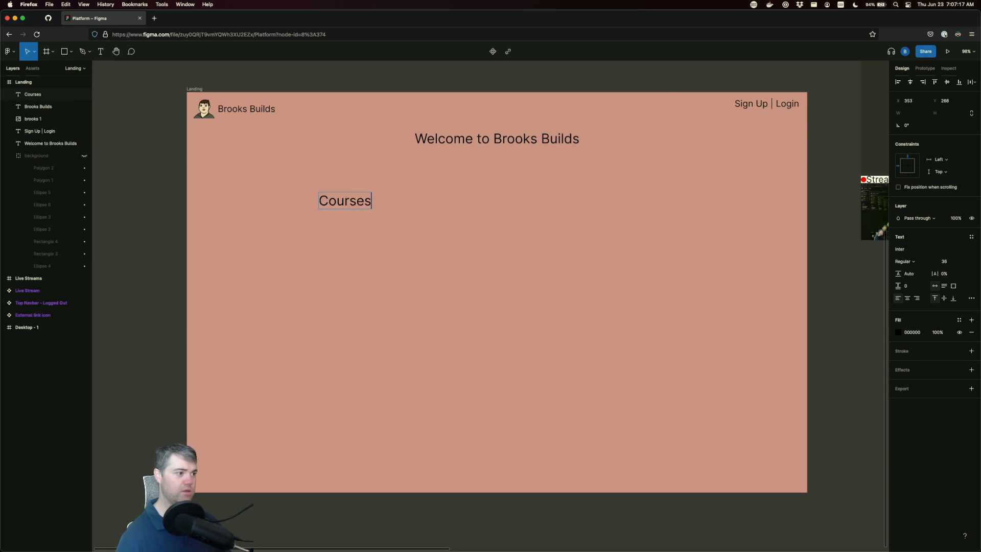
scroll(363, 230, down, 1)
key(Escape)
Add the text "Live Stream VODs" to the Landing frame, below and to the right of "Courses", at about X 708, Y 357
key(t)
click(451, 221)
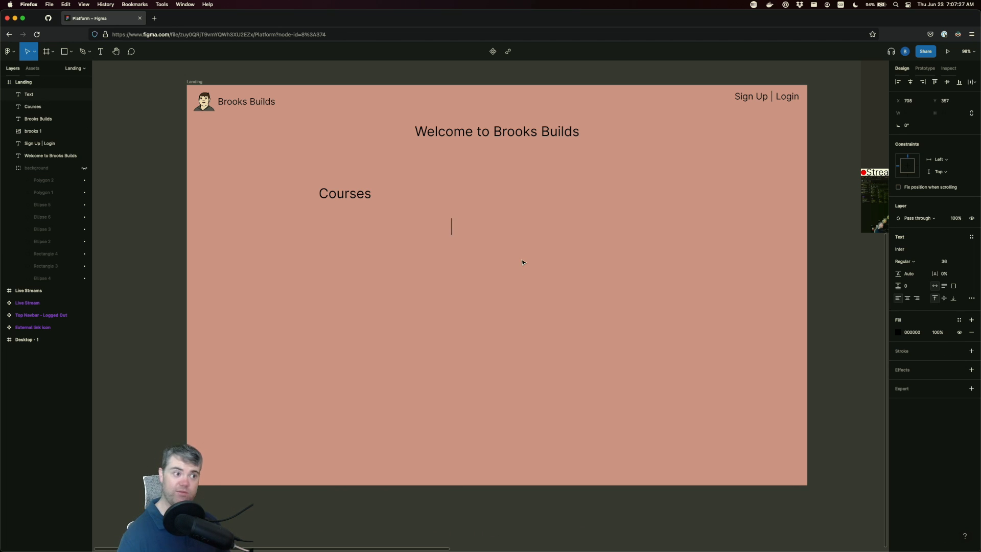
text(Live Stream )
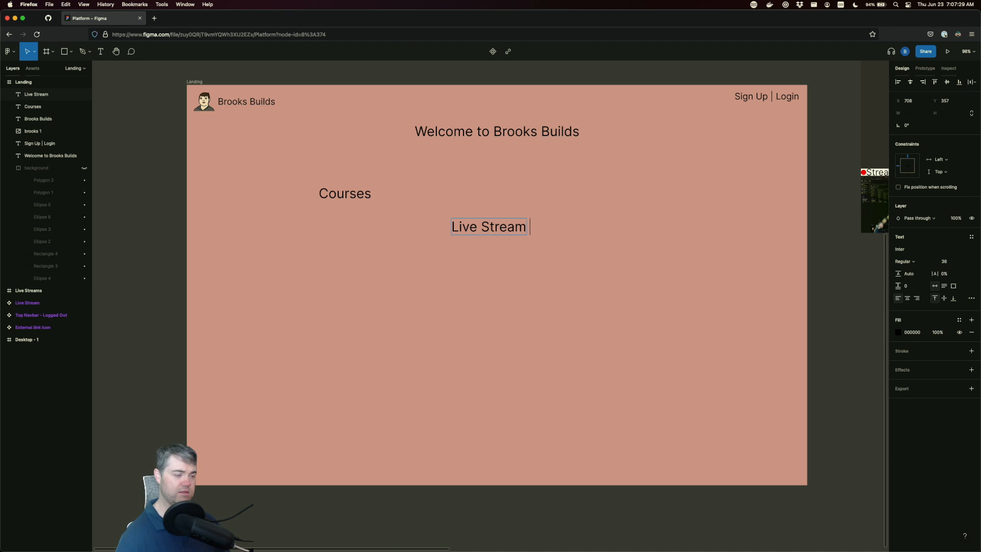
text(VODs)
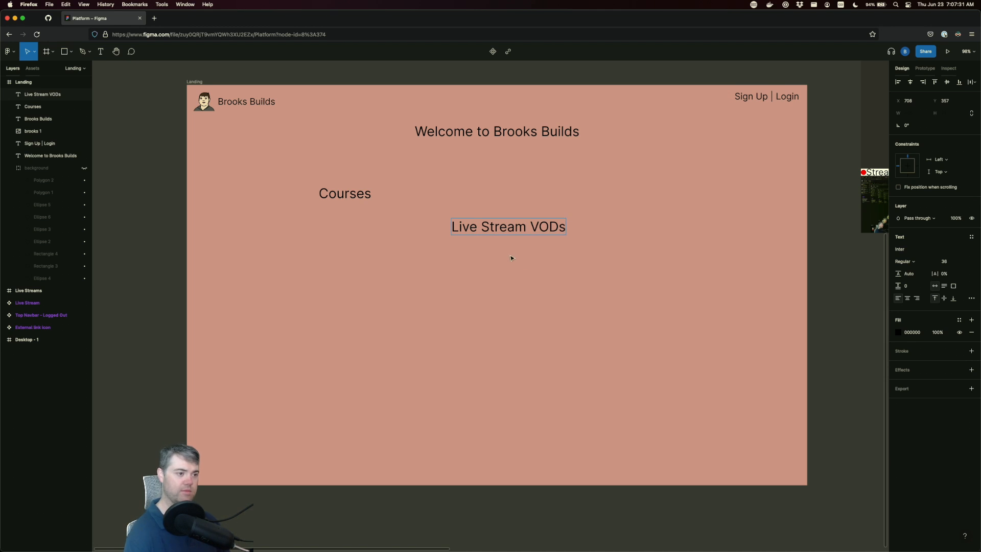
Add the text "Projects" to the Landing frame, below and to the right of "Live Stream VODs", at about X 927, Y 519
scroll(513, 268, down, 1)
key(Escape)
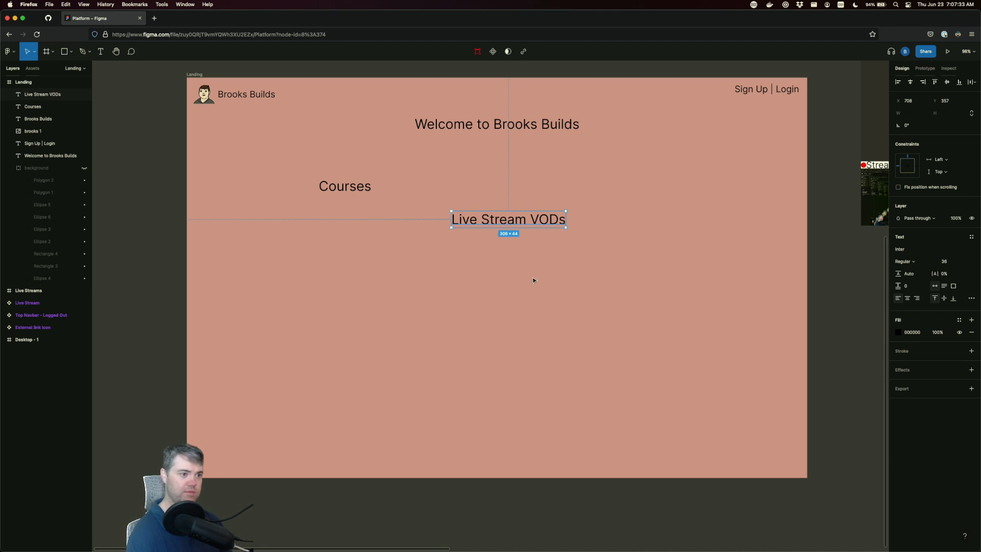
key(Escape)
key(t)
click(532, 280)
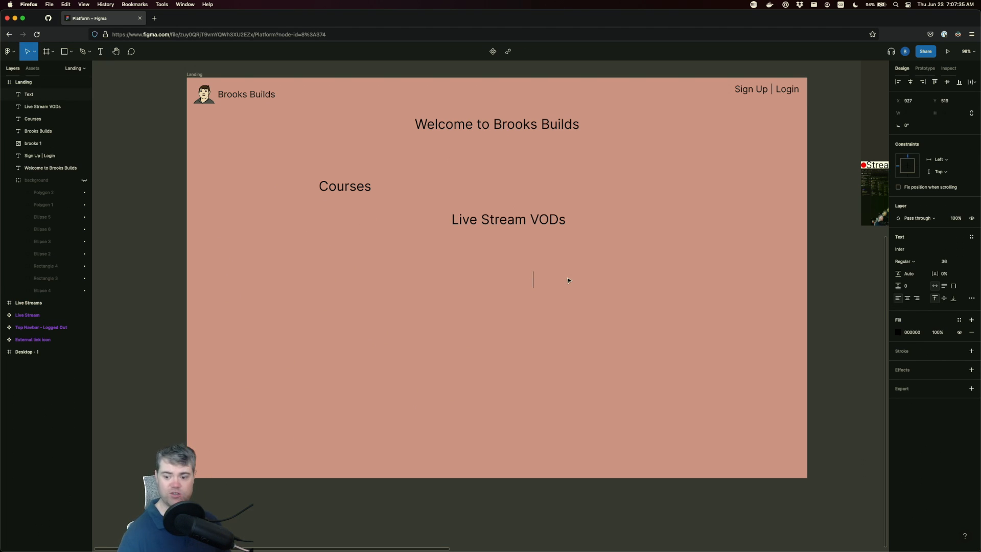
text(Projects)
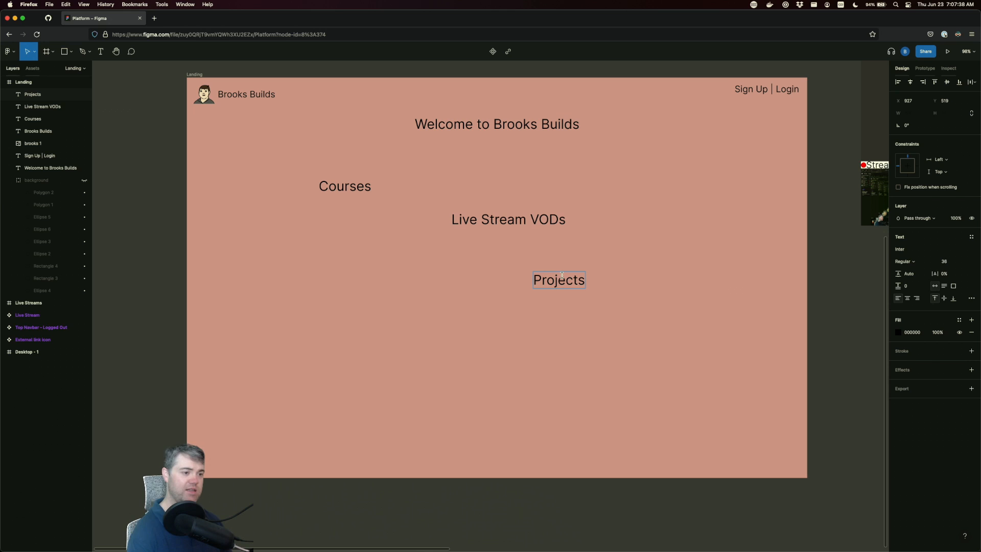
key(Escape)
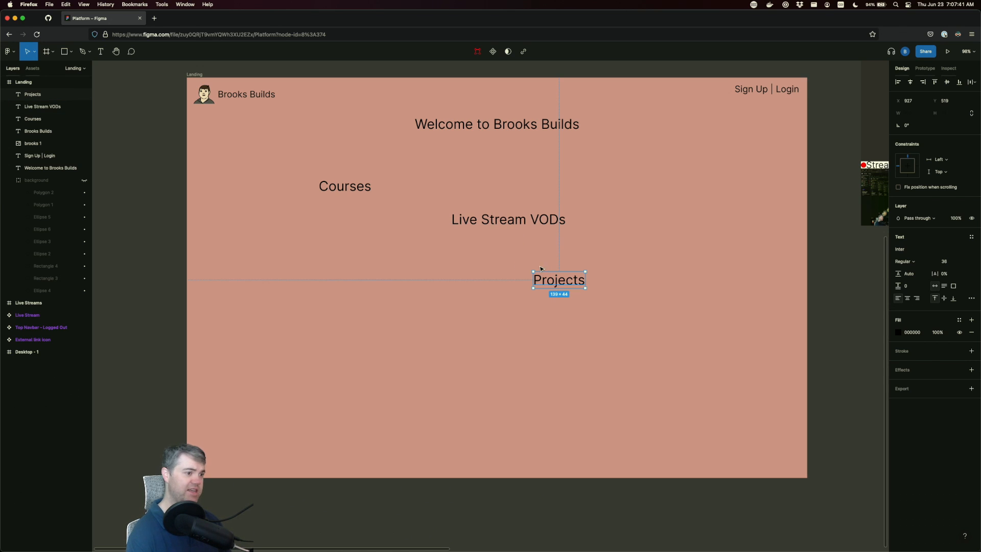
Place "Live Stream VODs" centred and "Projects" right-aligned in a row below the welcome heading, with "Courses" centred lower at about X 760, Y 452
drag(353, 189, 301, 161)
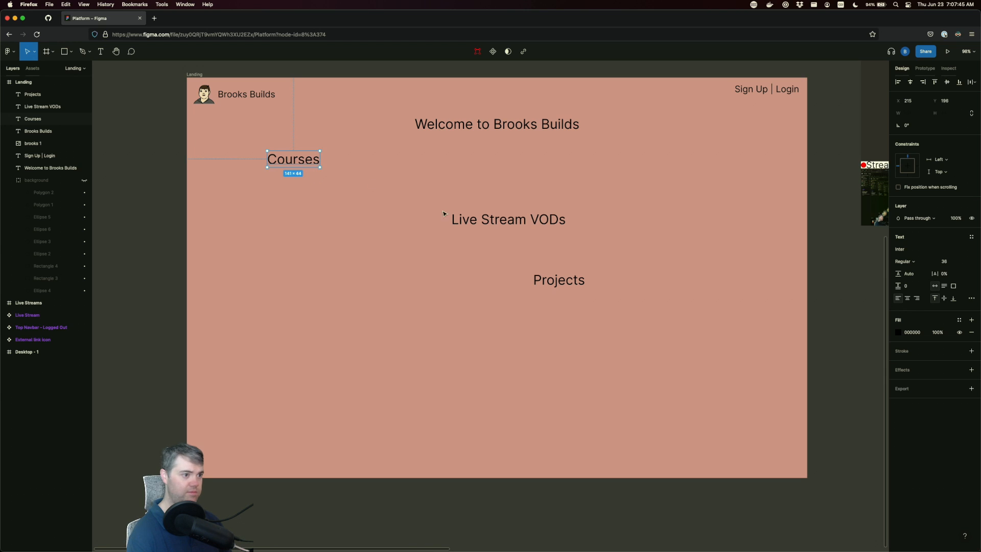
drag(495, 219, 487, 159)
drag(564, 280, 776, 161)
drag(511, 160, 506, 159)
drag(297, 163, 226, 164)
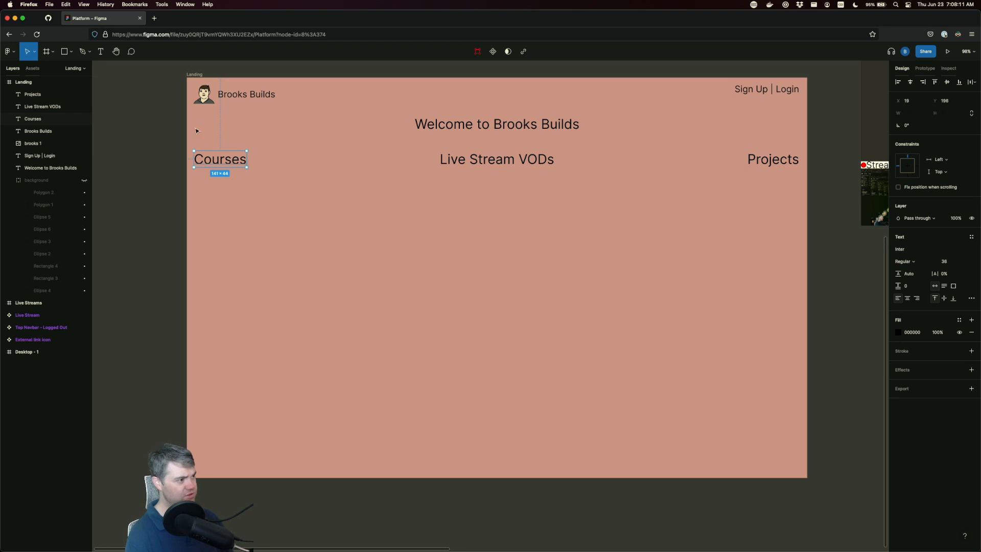
drag(219, 161, 501, 264)
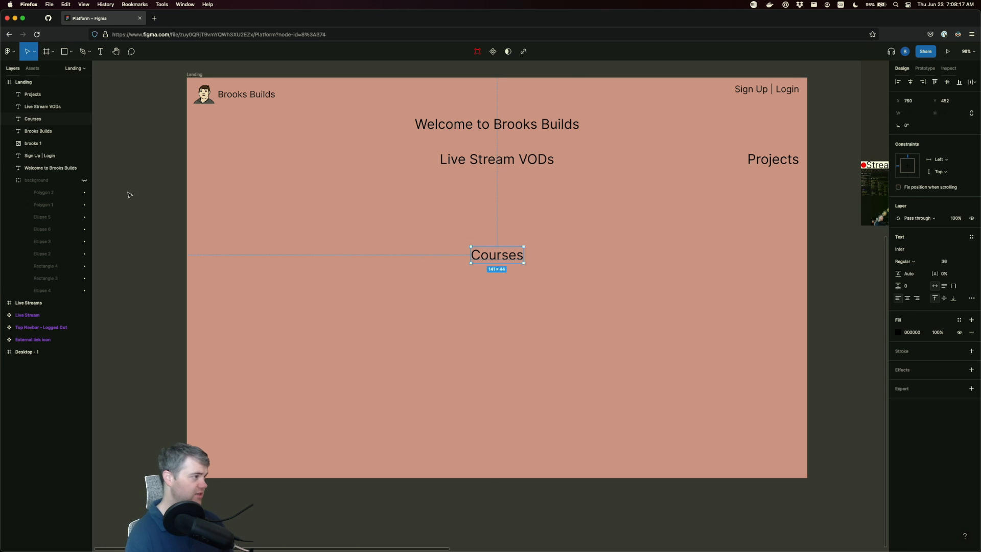
Try a polygon about 103 × 66 to the left of the "Courses" text, and delete it
click(72, 53)
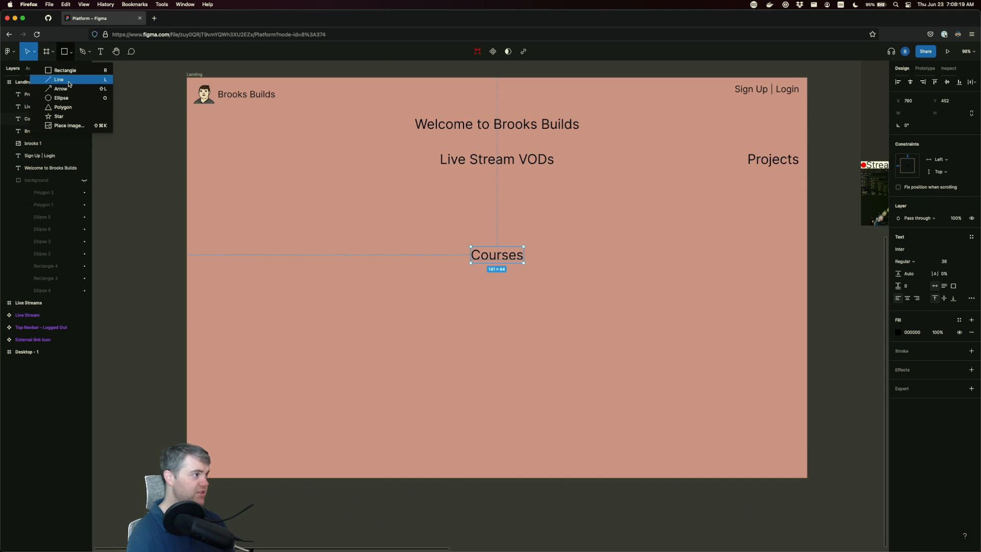
click(60, 107)
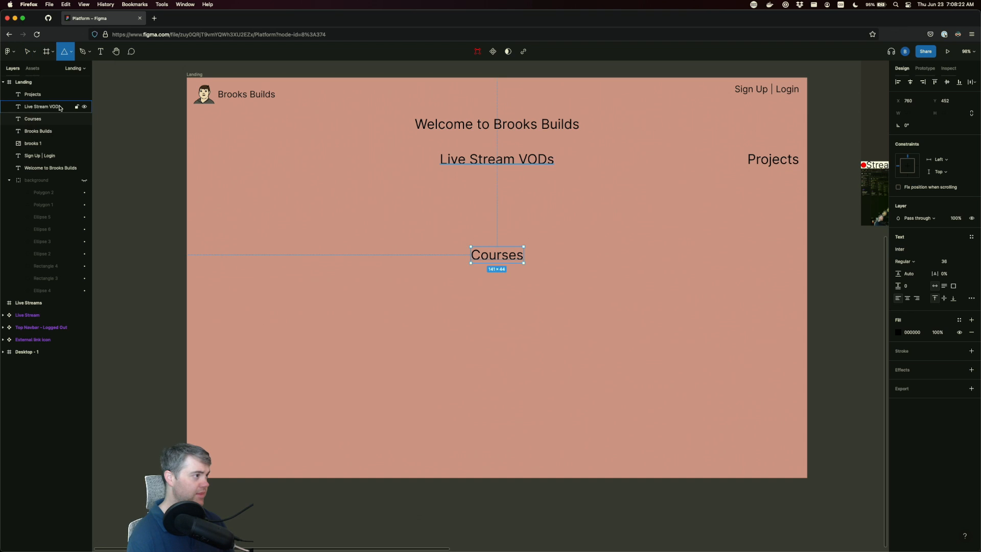
click(71, 53)
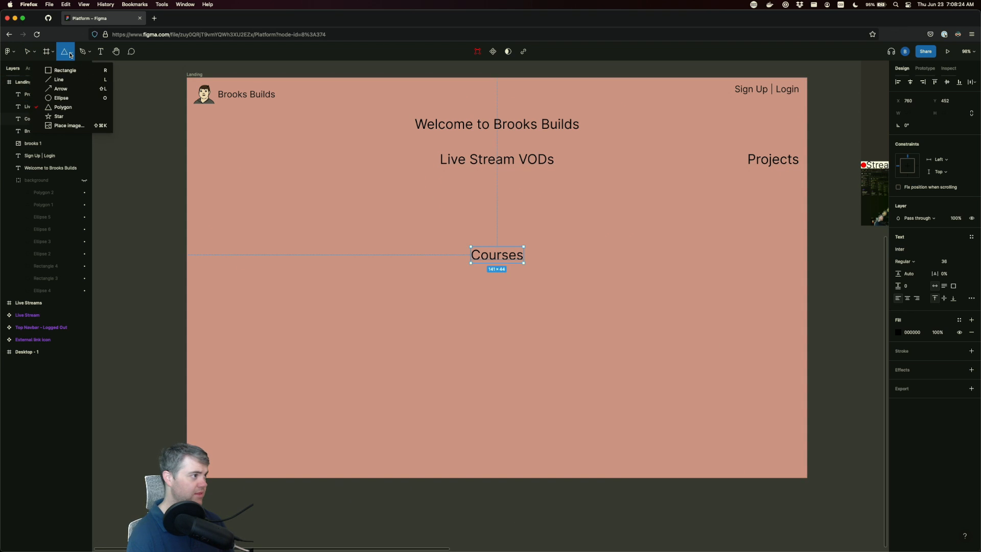
click(57, 107)
drag(326, 238, 365, 264)
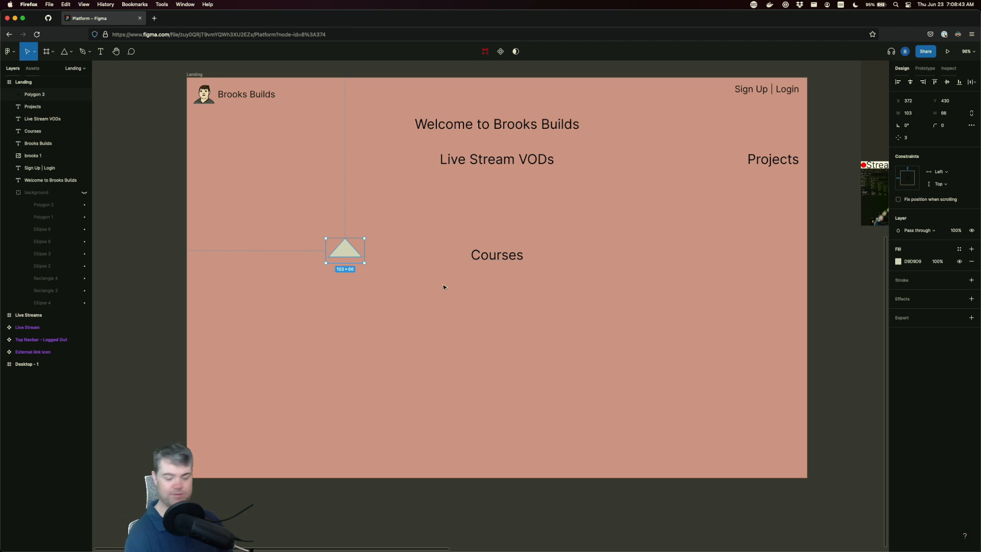
key(BackSpace)
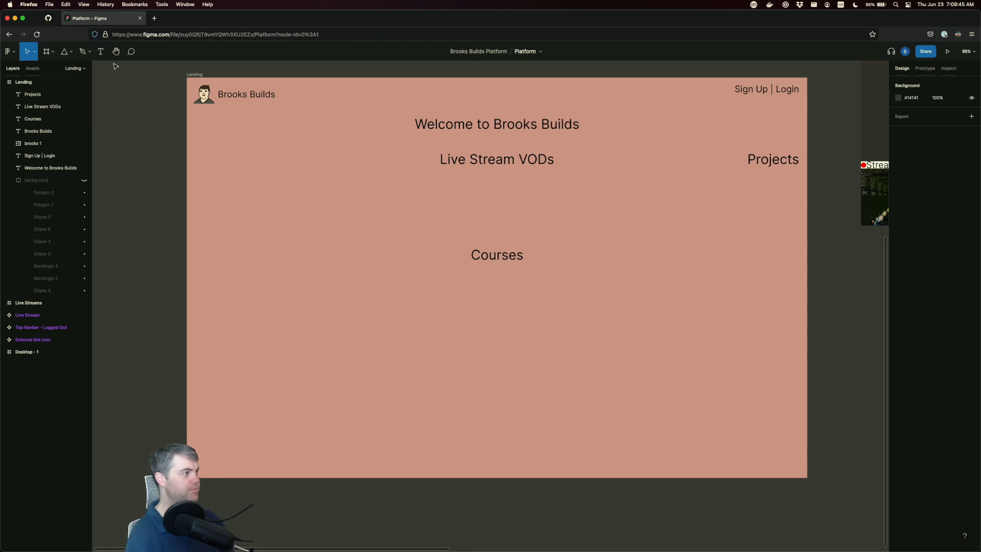
Add a 100 × 100 triangle above and to the left of "Courses" and widen it to about 136
click(67, 52)
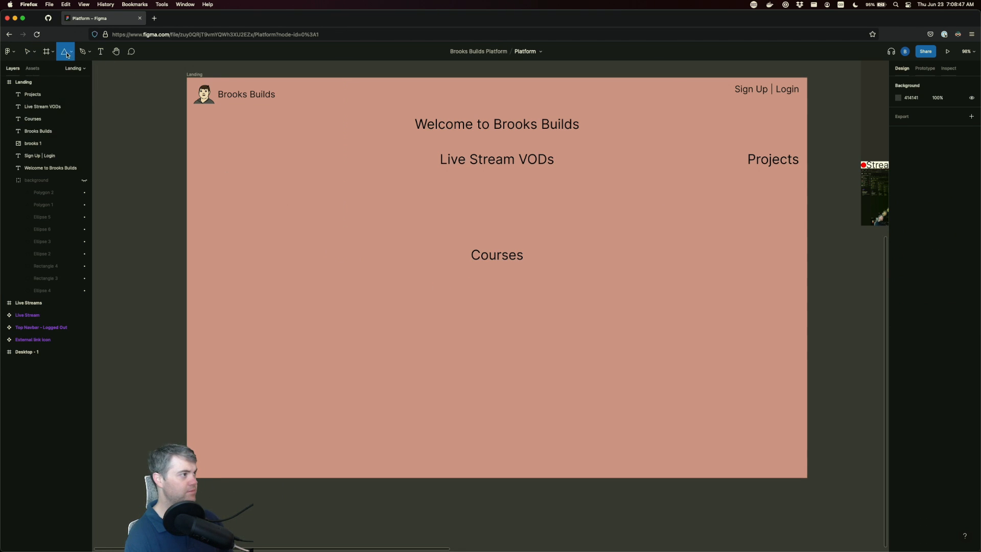
click(68, 53)
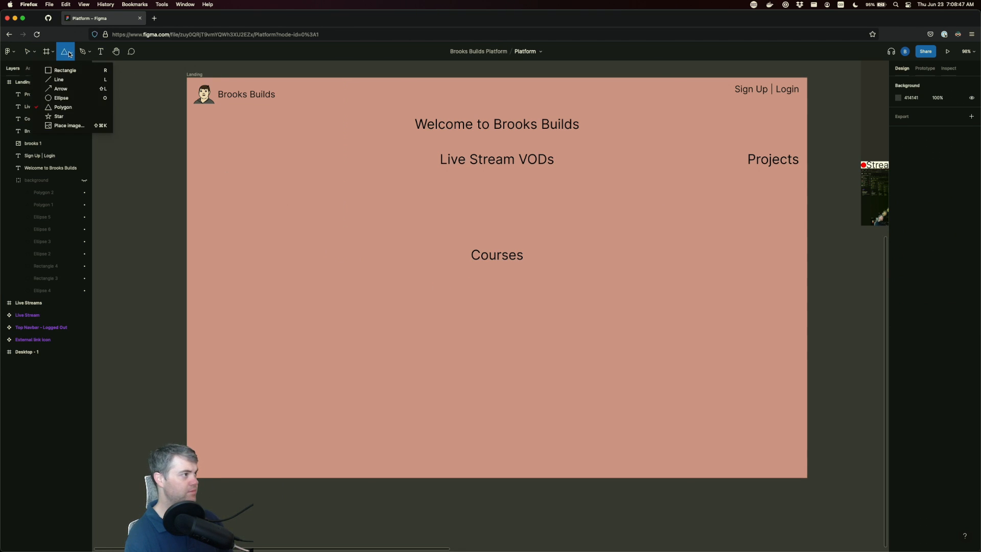
click(58, 109)
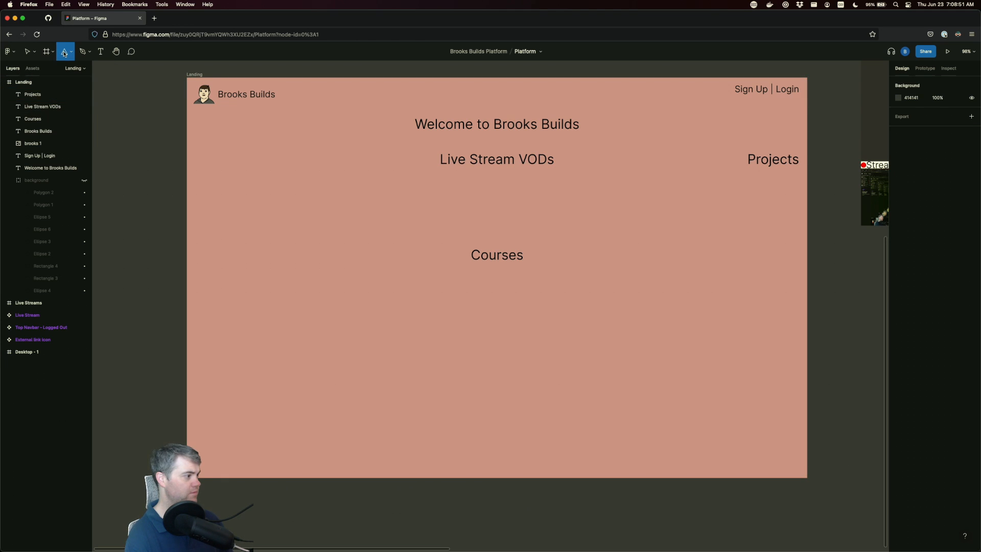
right_click(65, 53)
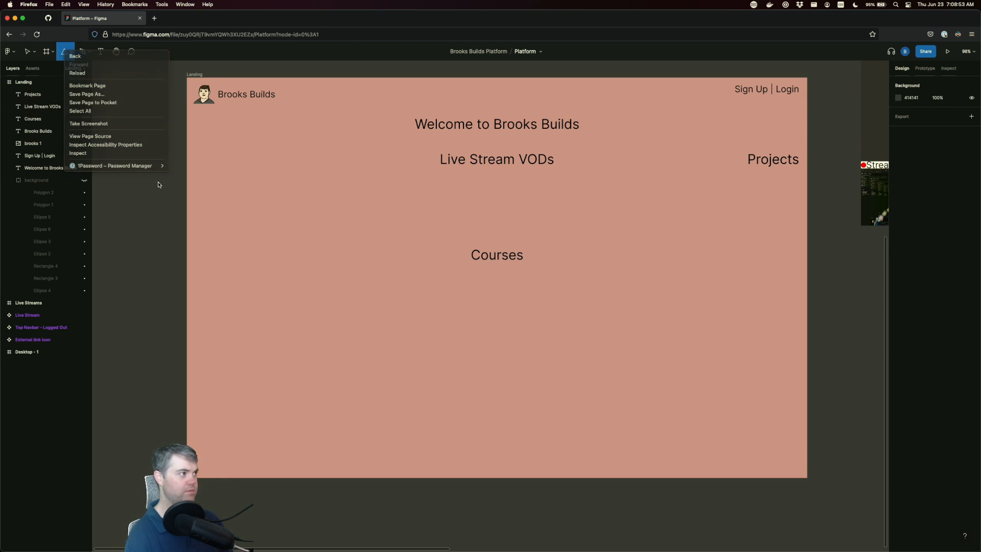
click(70, 52)
click(71, 53)
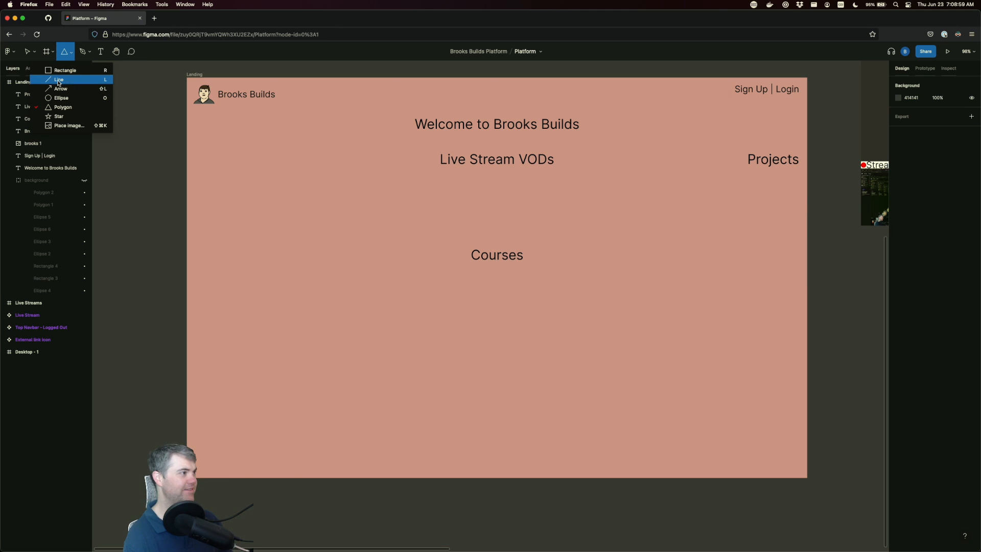
click(59, 108)
drag(317, 191, 350, 219)
click(397, 213)
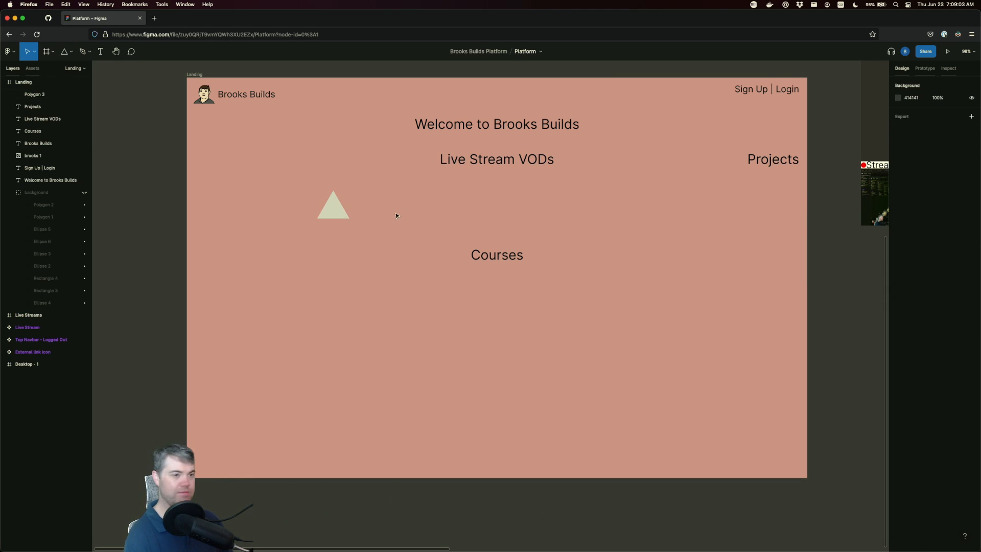
click(335, 209)
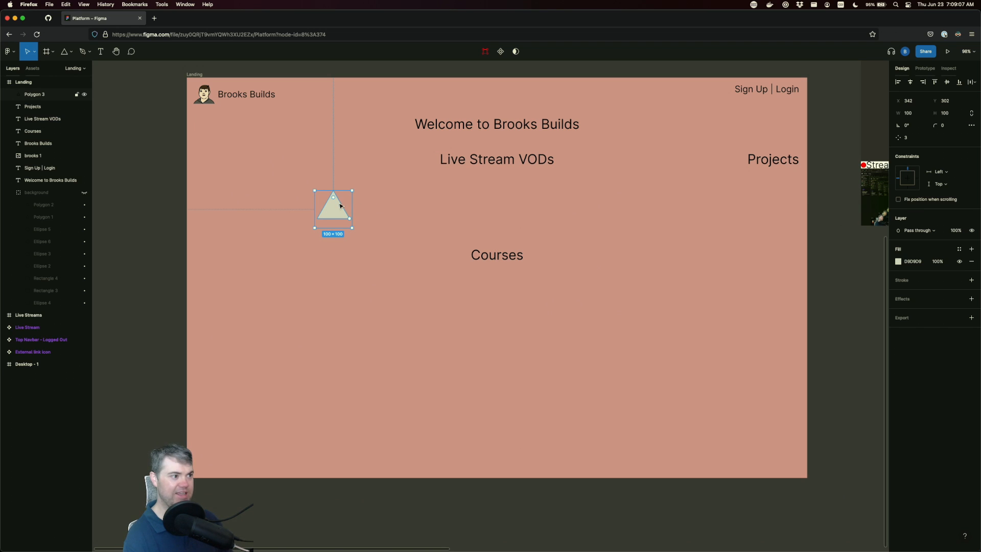
mouse_move(352, 203)
mouse_down()
mouse_move(384, 200)
mouse_move(366, 199)
mouse_up()
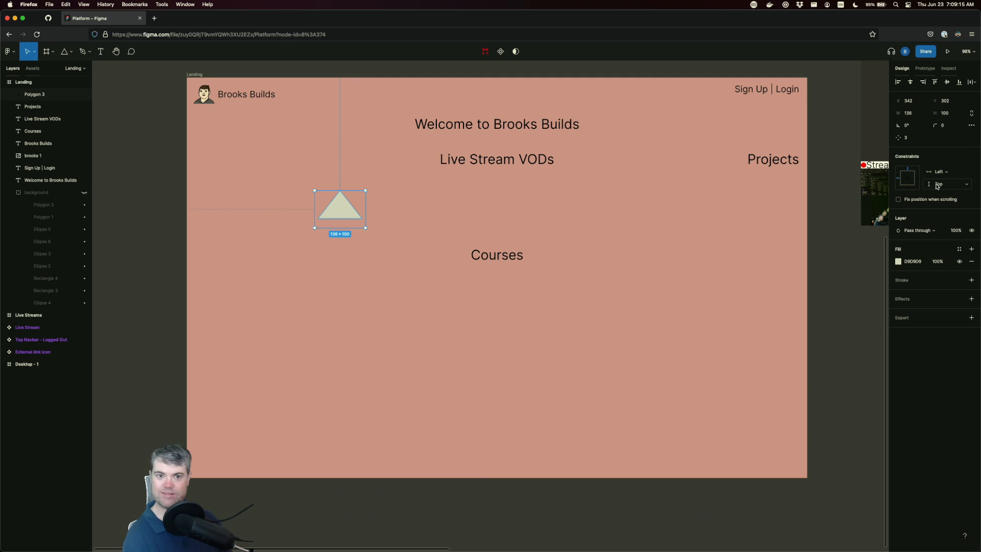
Delete the triangle from the Landing frame
click(935, 232)
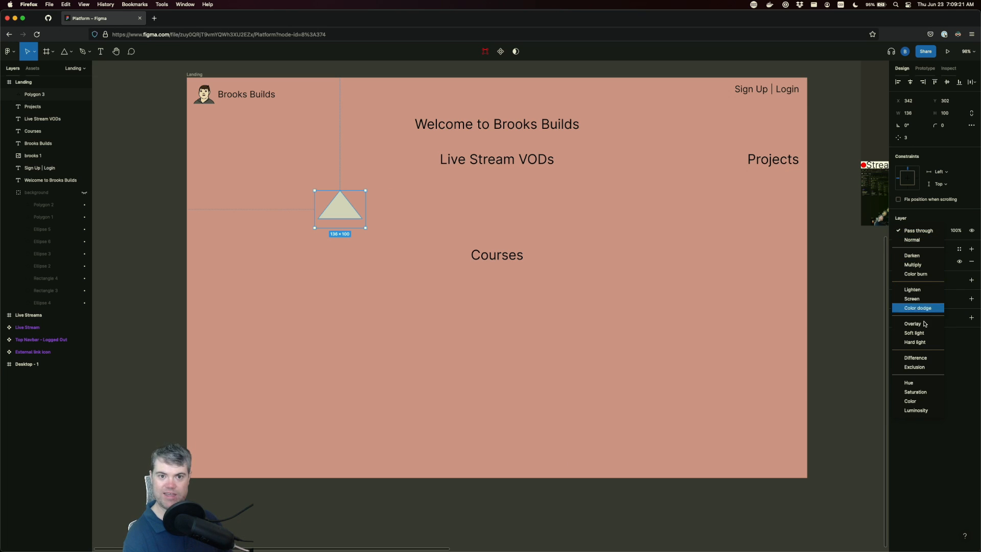
click(936, 460)
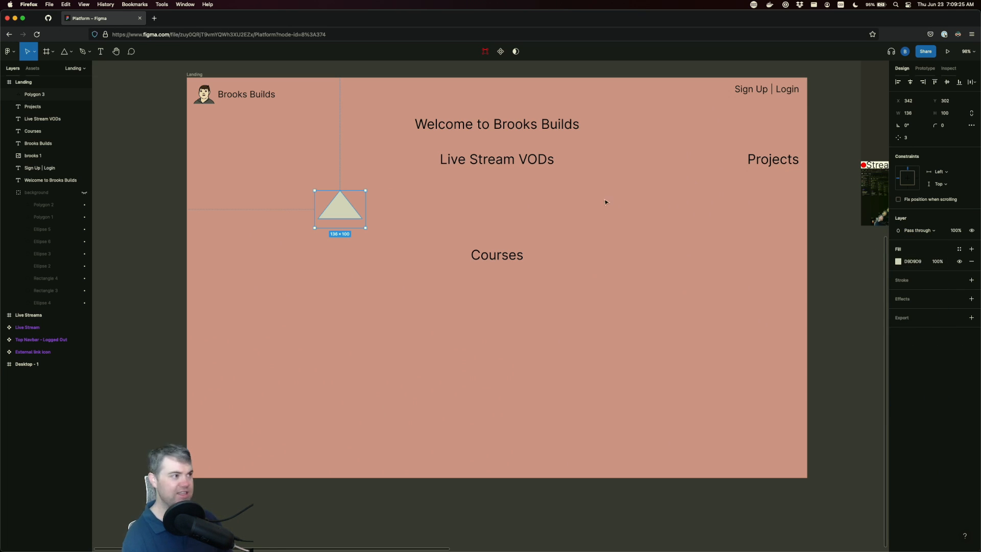
click(52, 52)
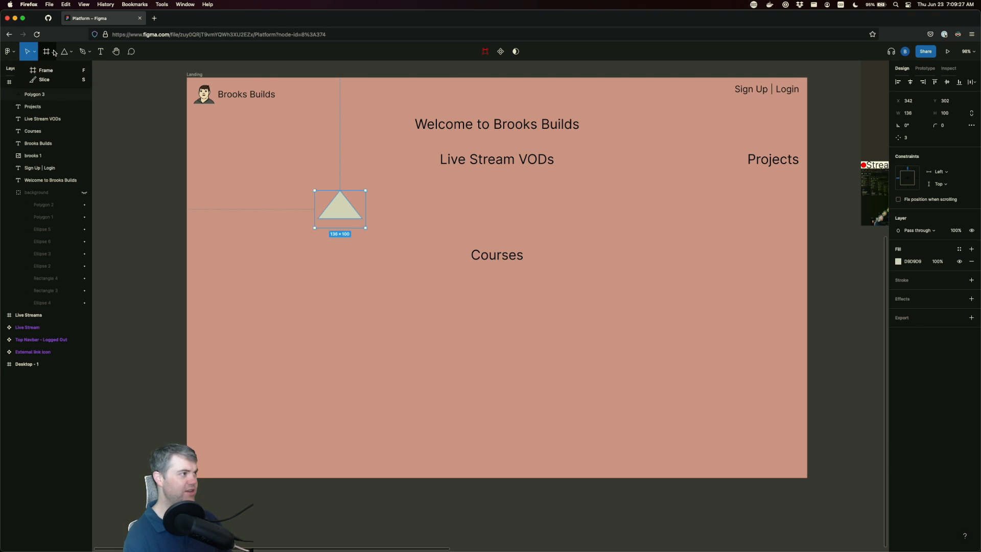
click(68, 52)
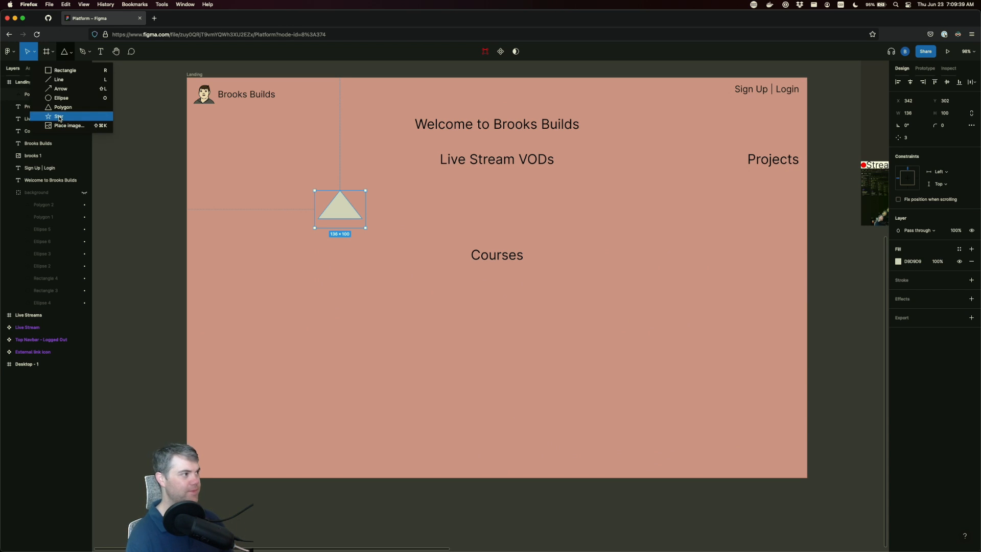
click(291, 234)
drag(295, 191, 391, 229)
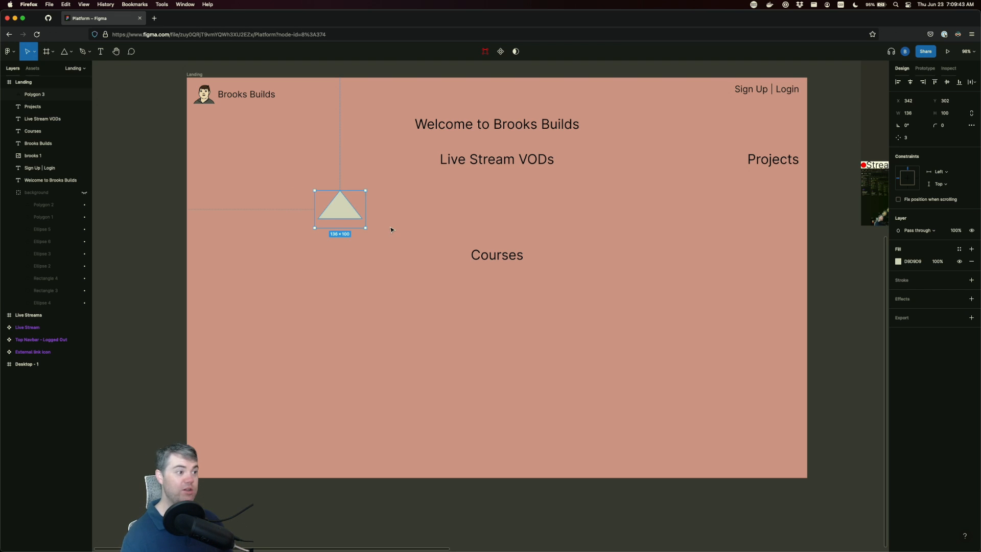
key(Delete)
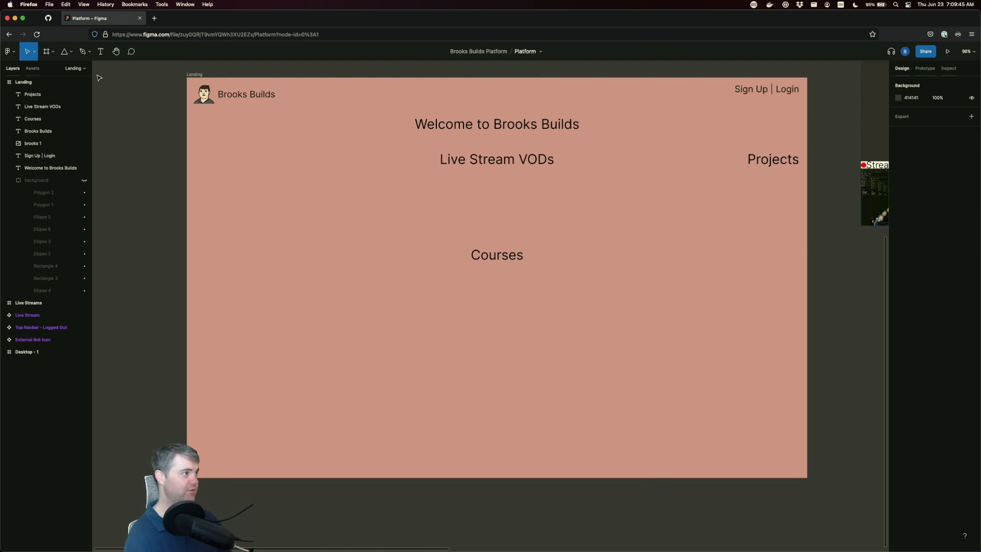
Draw a rectangle about 266 × 94 over the "Courses" text, at about X 717, Y 435
click(53, 52)
click(70, 51)
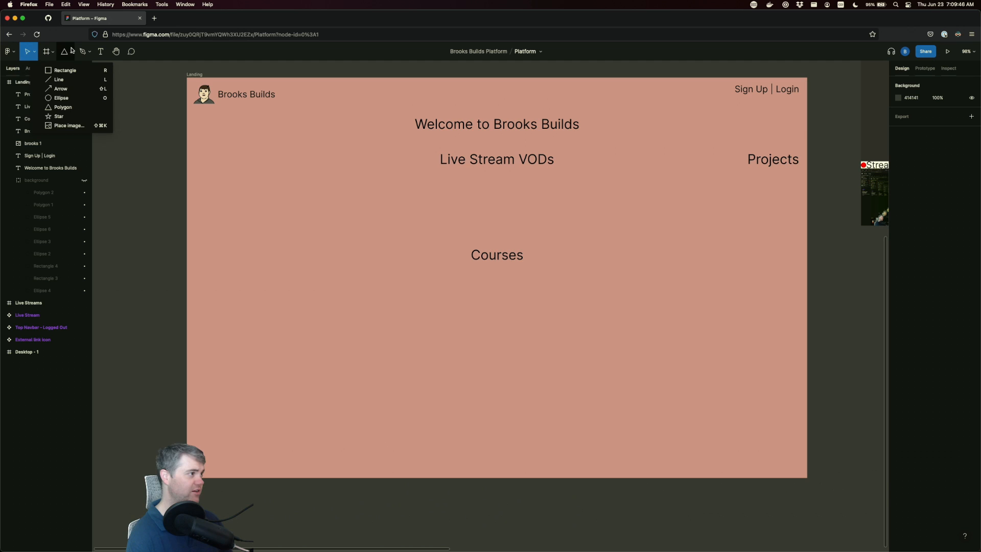
click(54, 70)
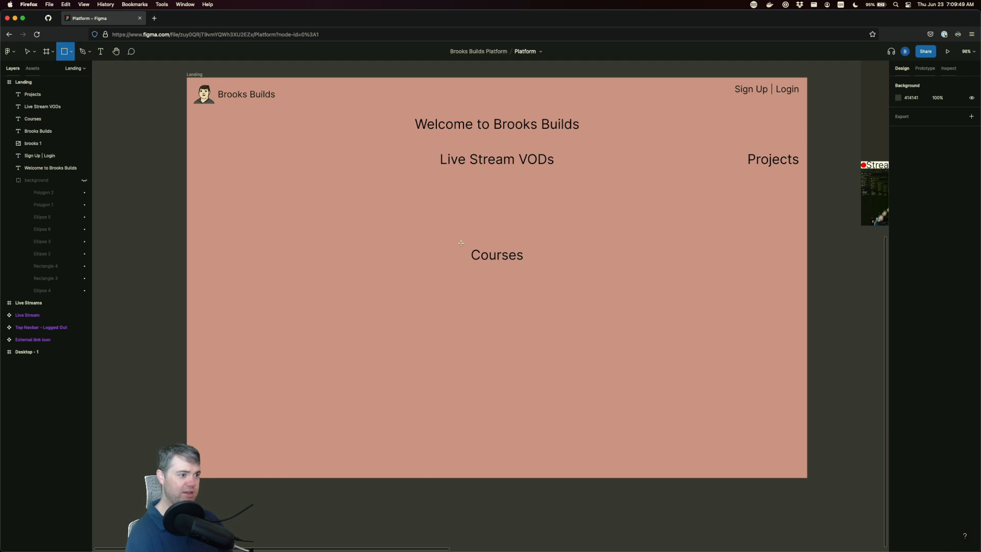
drag(456, 240, 553, 275)
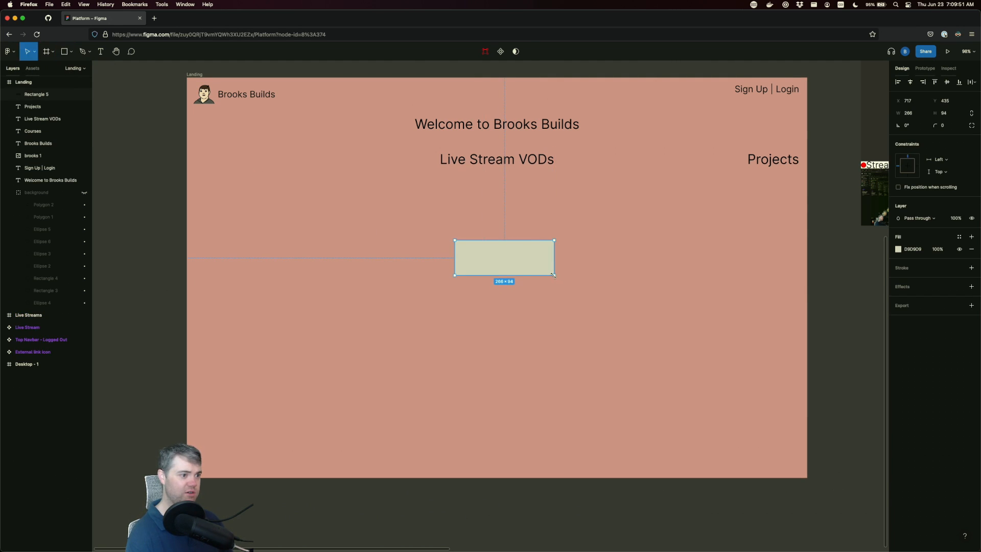
Move the "Courses" layer above the new rectangle and centre the text within the rectangle
click(33, 131)
drag(34, 101, 35, 92)
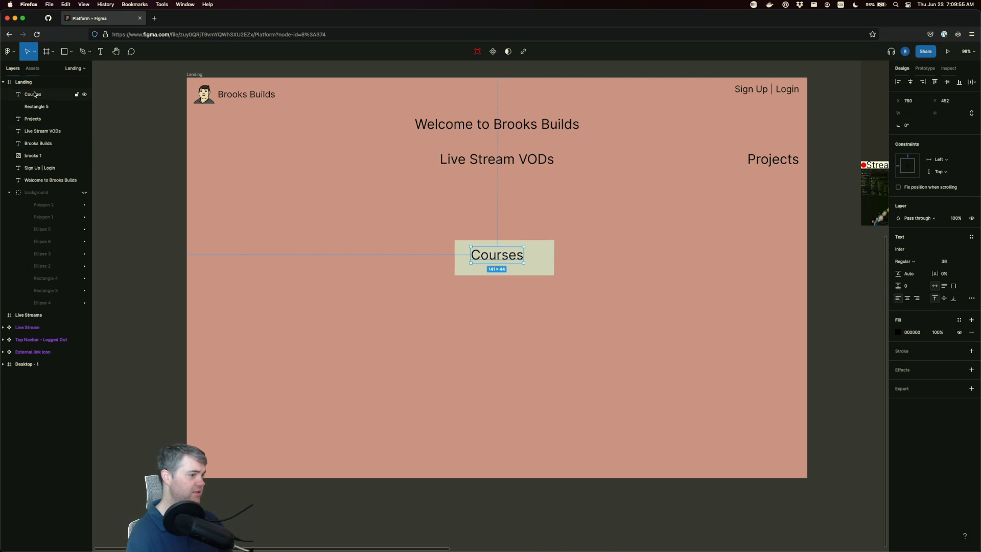
drag(509, 257, 515, 259)
key(Escape)
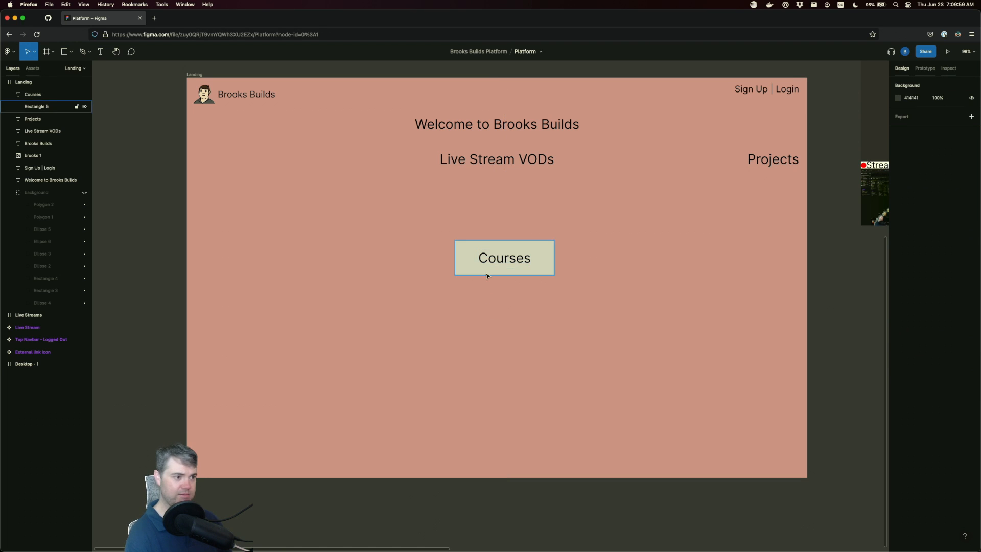
Change the fill of the rectangle behind "Courses" to a muted grey-green, about A0ADAB
click(473, 259)
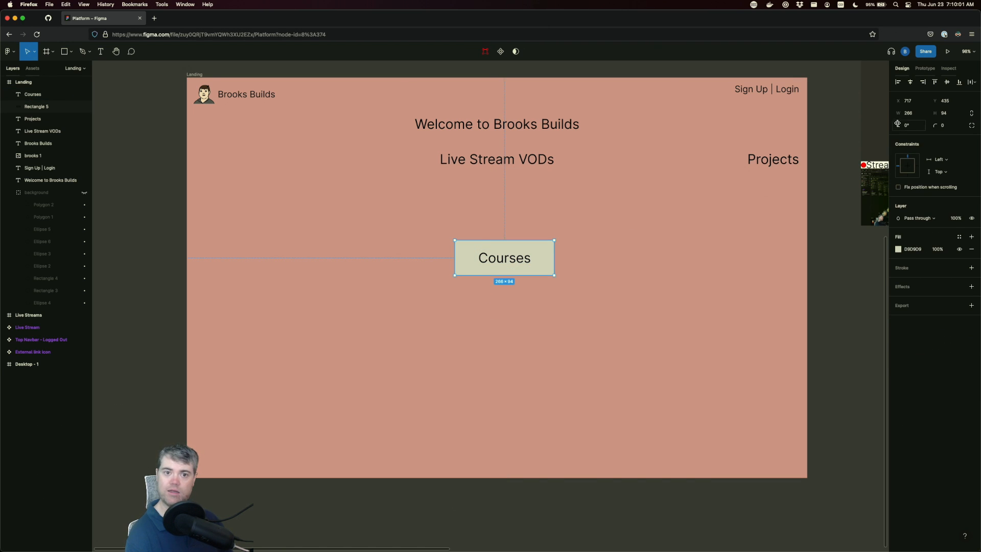
click(901, 250)
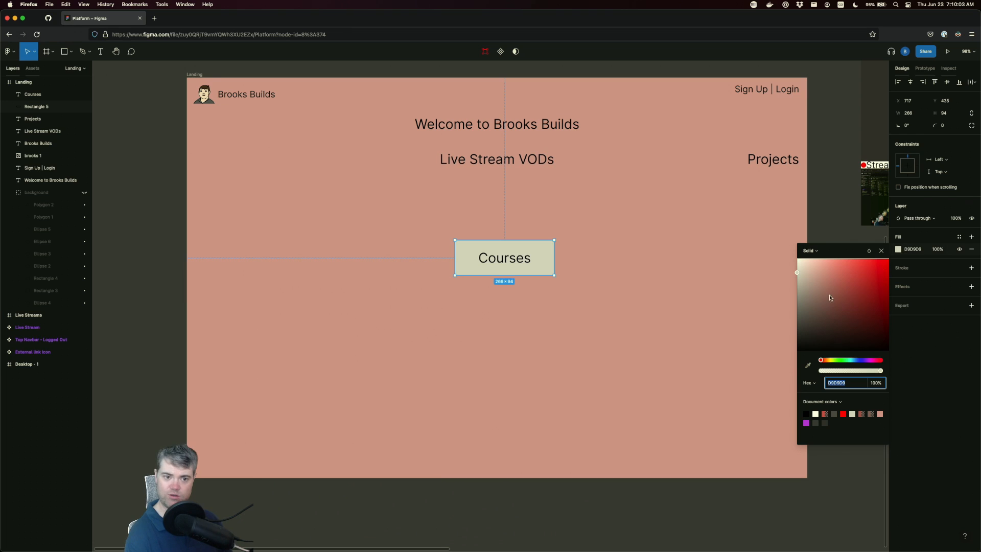
drag(821, 286, 804, 273)
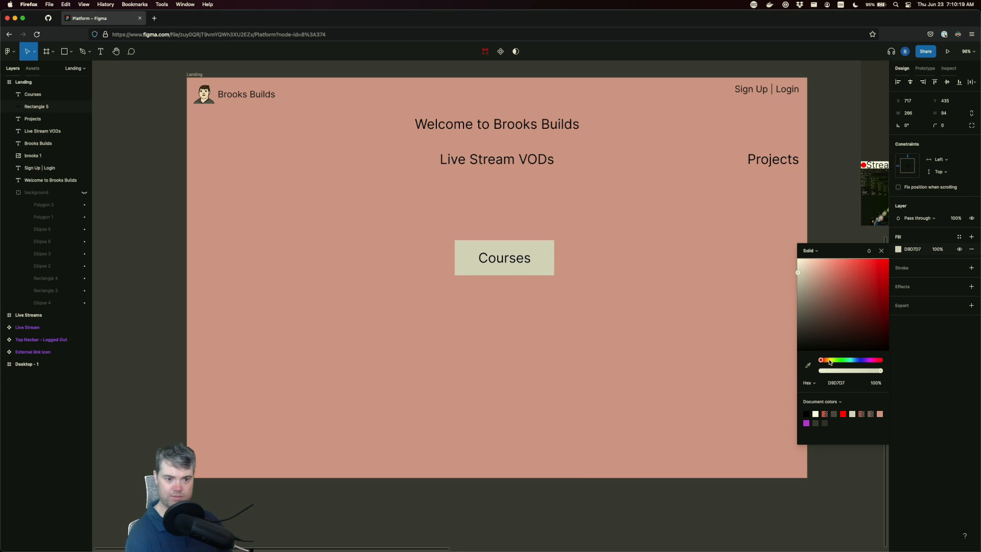
drag(826, 360, 848, 361)
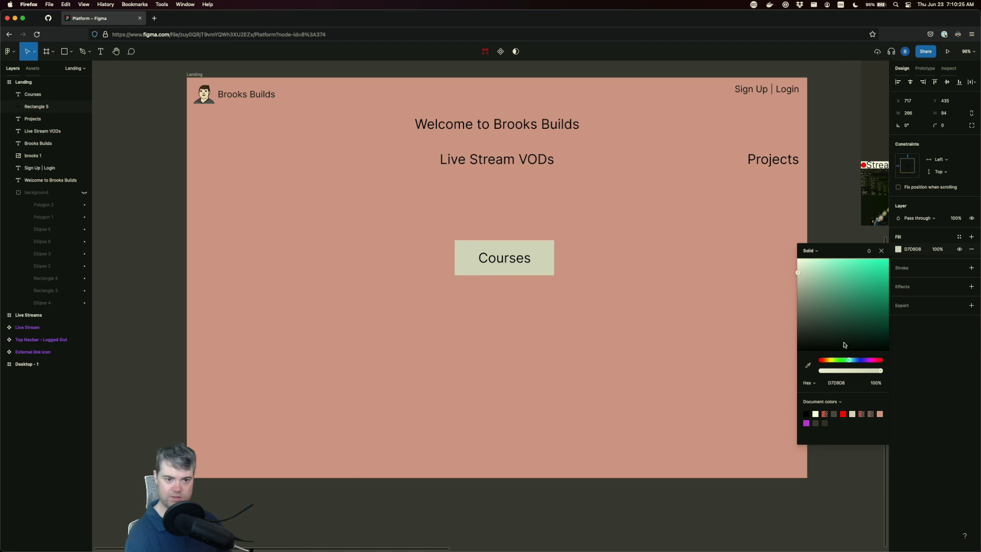
click(826, 272)
drag(835, 271, 803, 290)
click(565, 304)
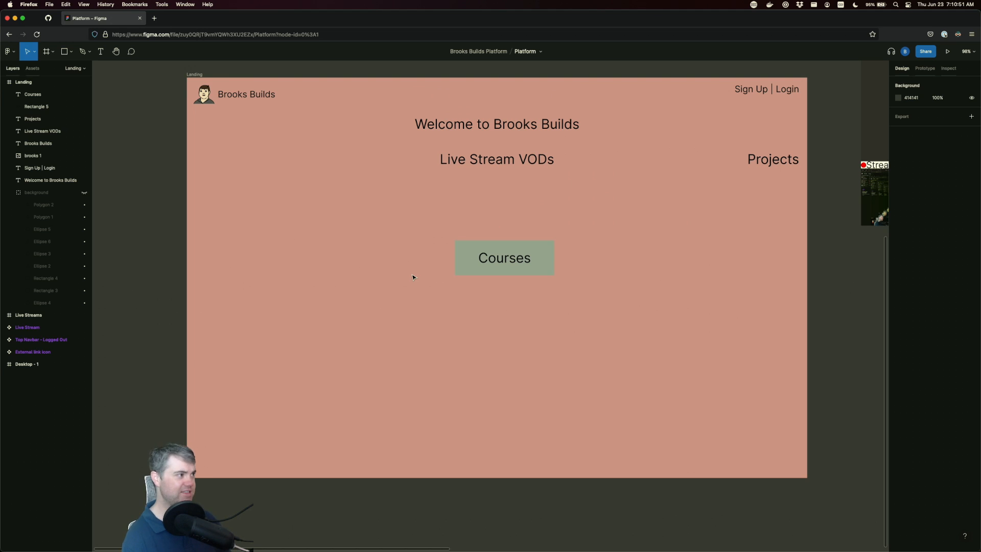
click(506, 262)
click(379, 262)
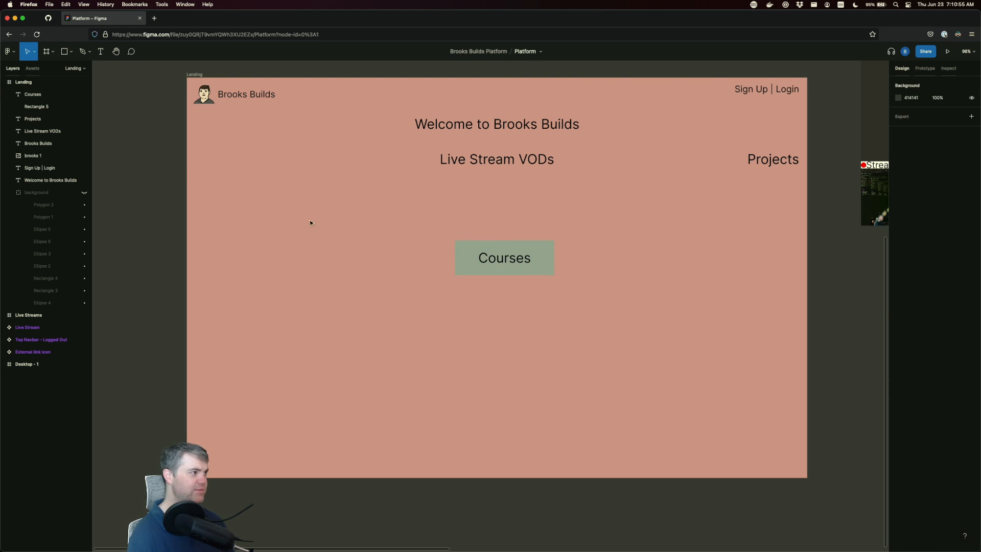
click(48, 51)
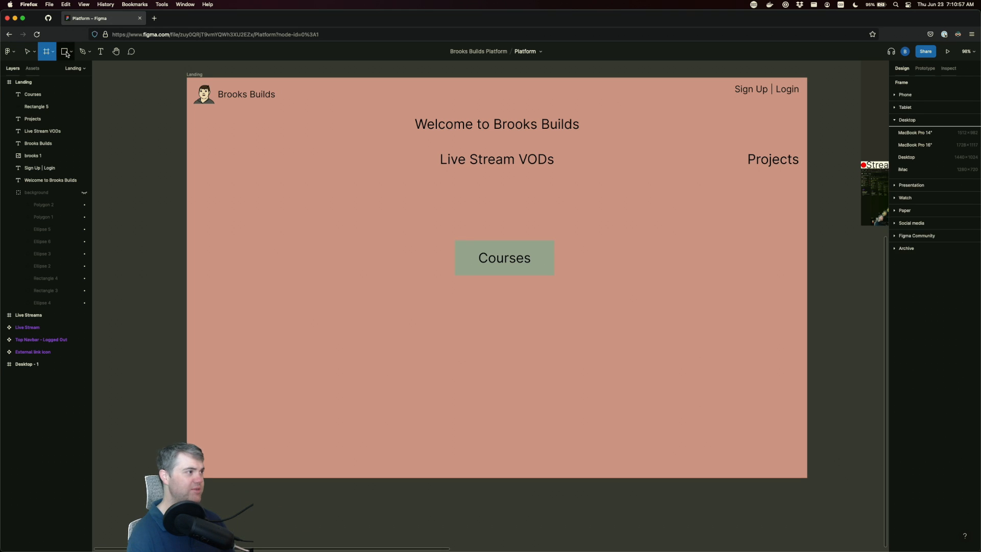
click(64, 51)
click(71, 52)
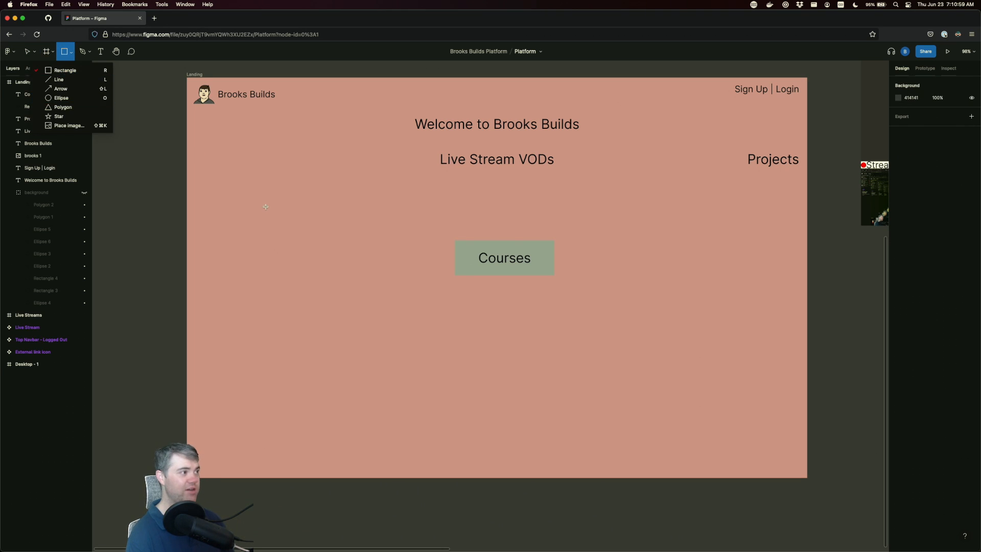
drag(307, 249, 386, 272)
key(Delete)
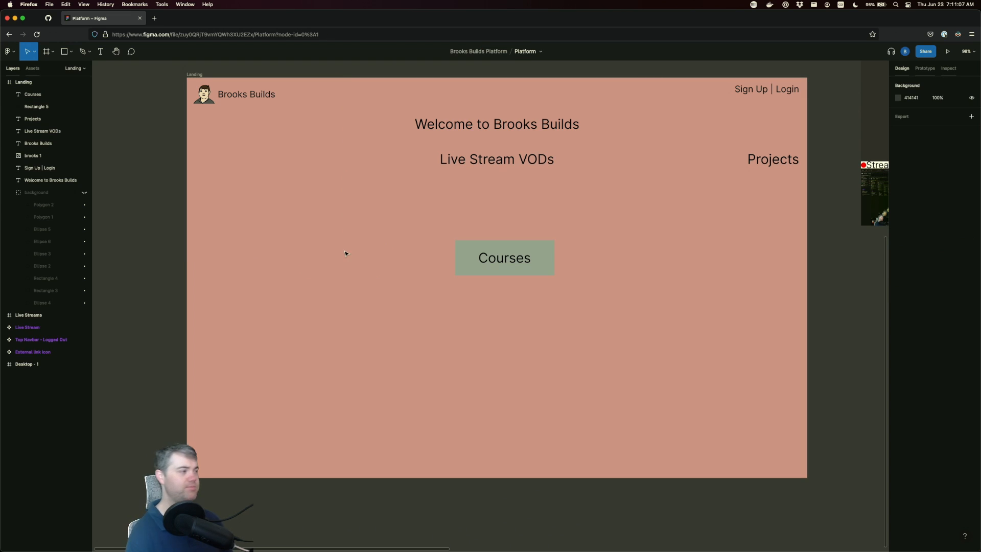
Draw a triangle about 220 × 87 over the "Courses" rectangle, at about X 740, Y 442
click(65, 52)
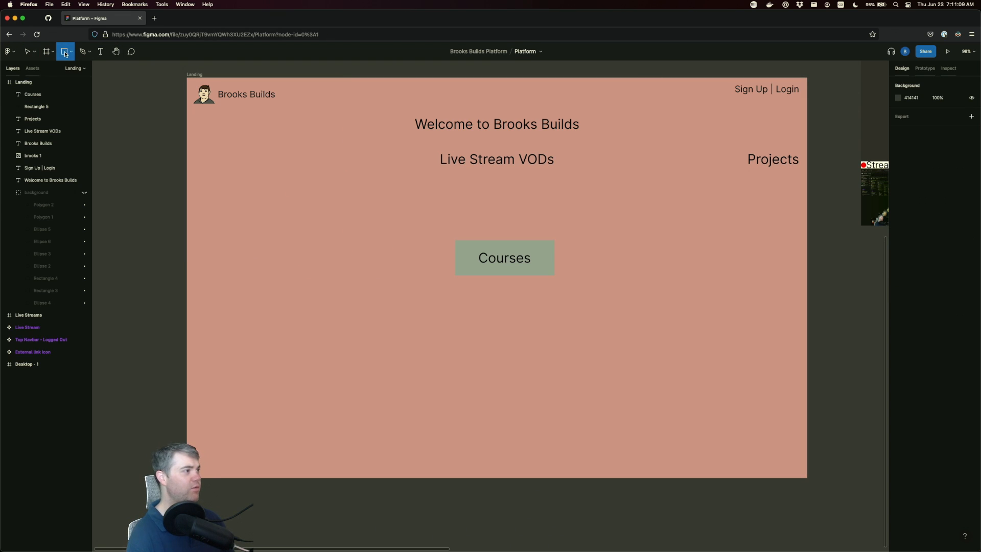
click(71, 52)
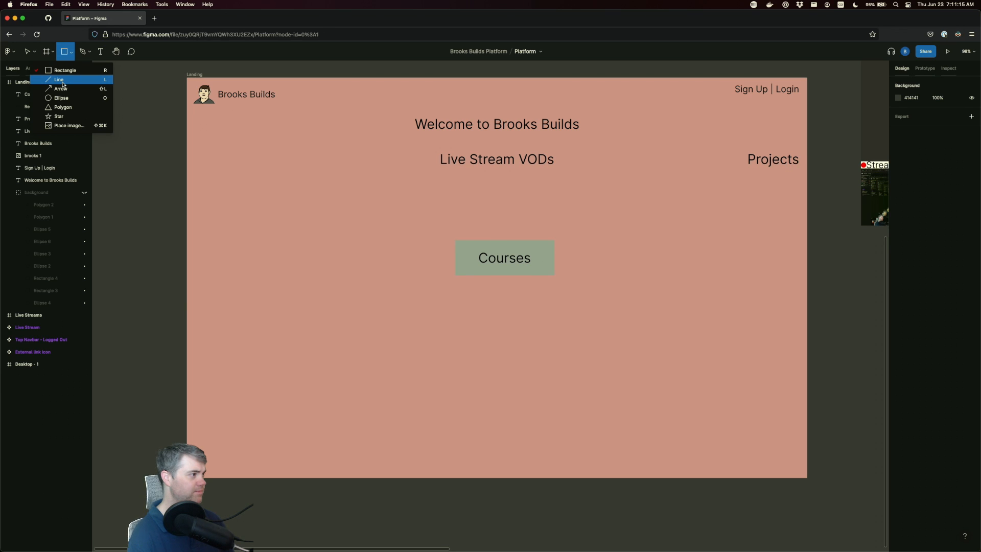
click(62, 108)
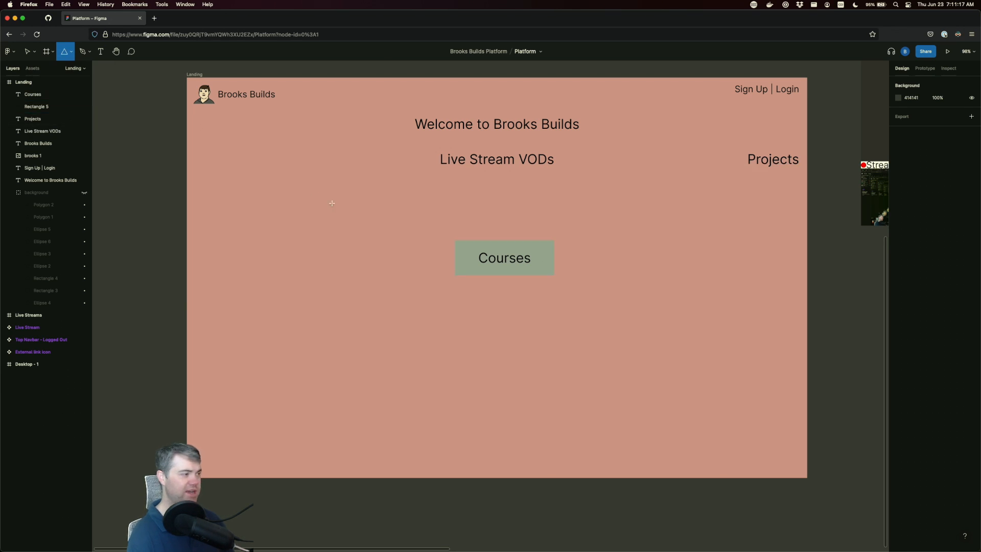
drag(468, 274, 505, 264)
key(shift)
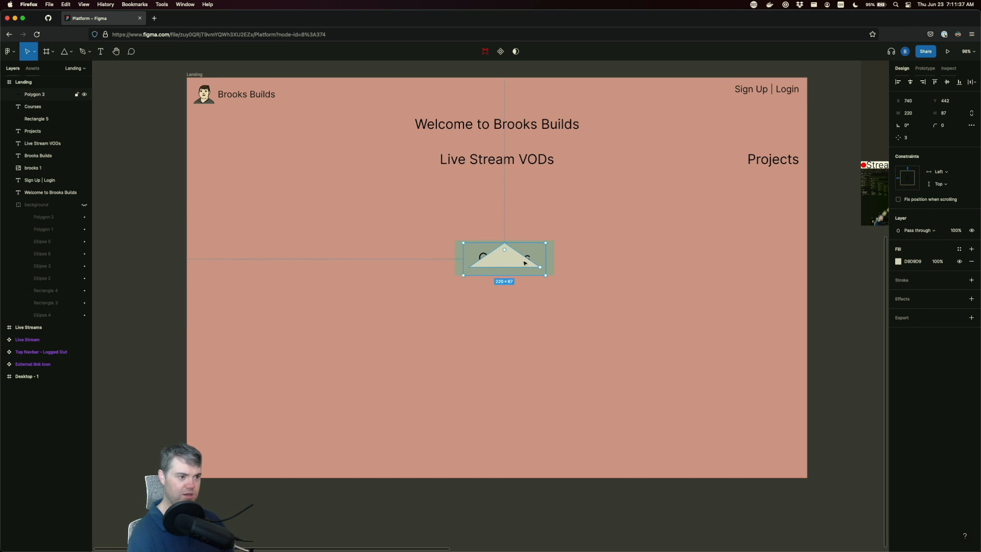
Move the "Courses" text layer above the new triangle in the layer order
click(32, 107)
drag(36, 95, 36, 90)
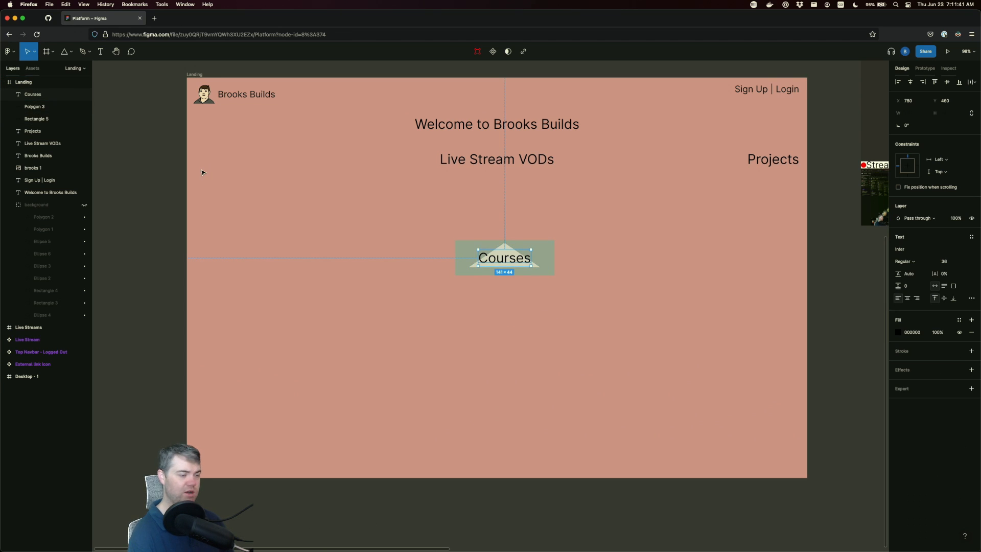
click(565, 252)
Sample the rectangle's grey-green as the triangle's fill and lighten it to about C9D2D1
click(507, 250)
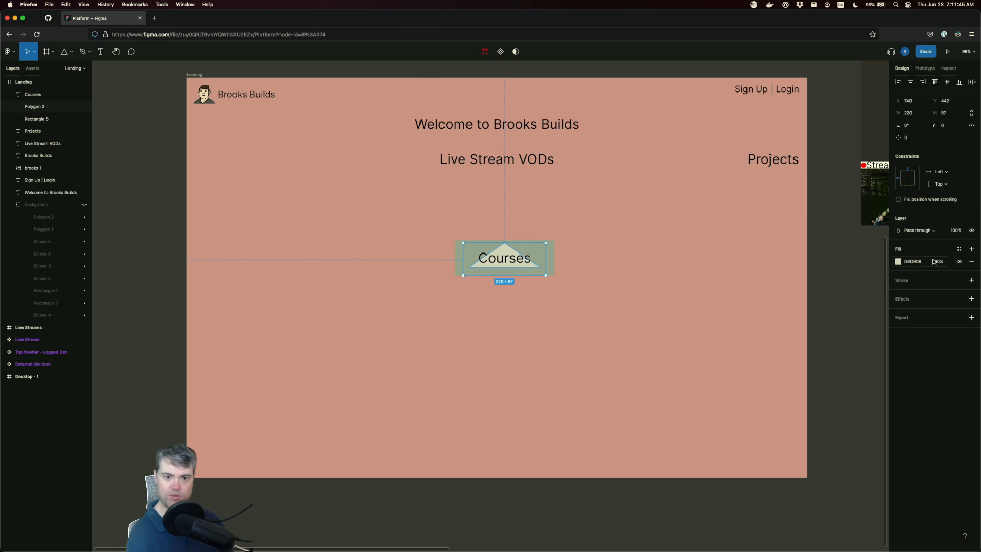
click(902, 262)
click(898, 263)
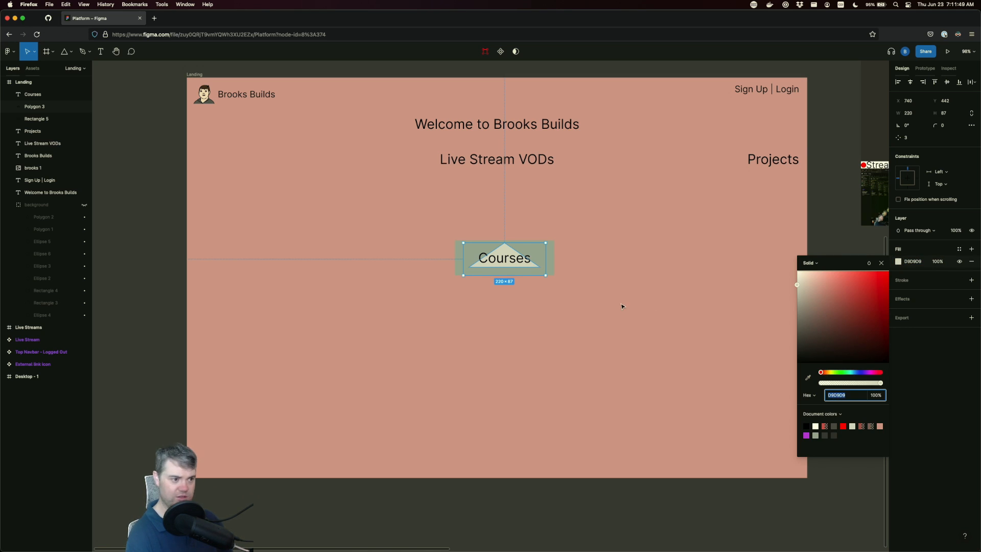
click(810, 378)
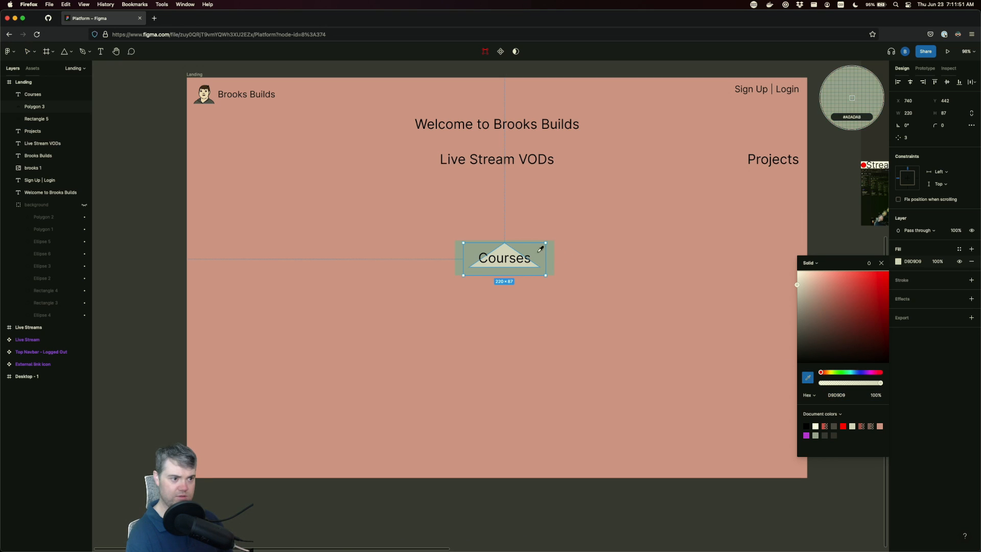
click(555, 249)
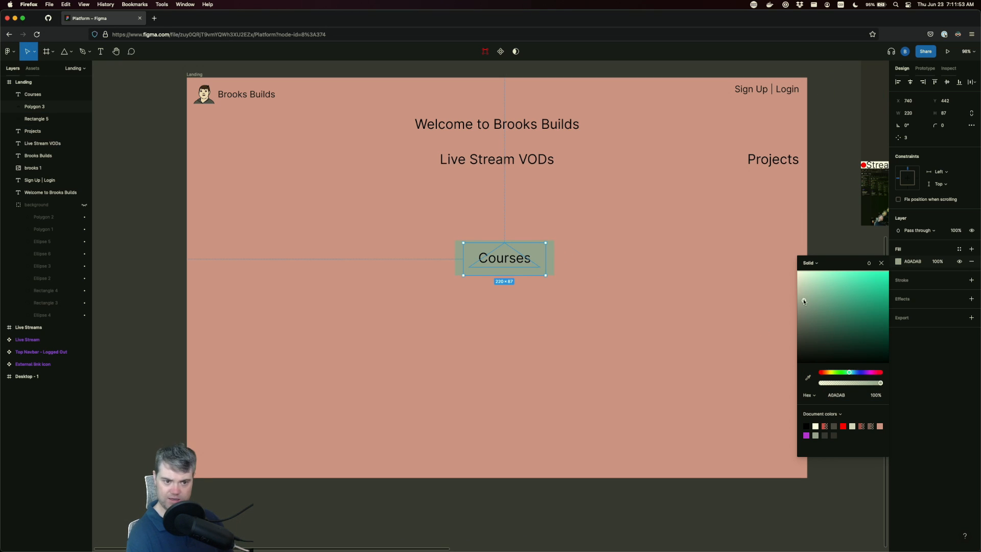
drag(803, 301, 801, 287)
click(581, 307)
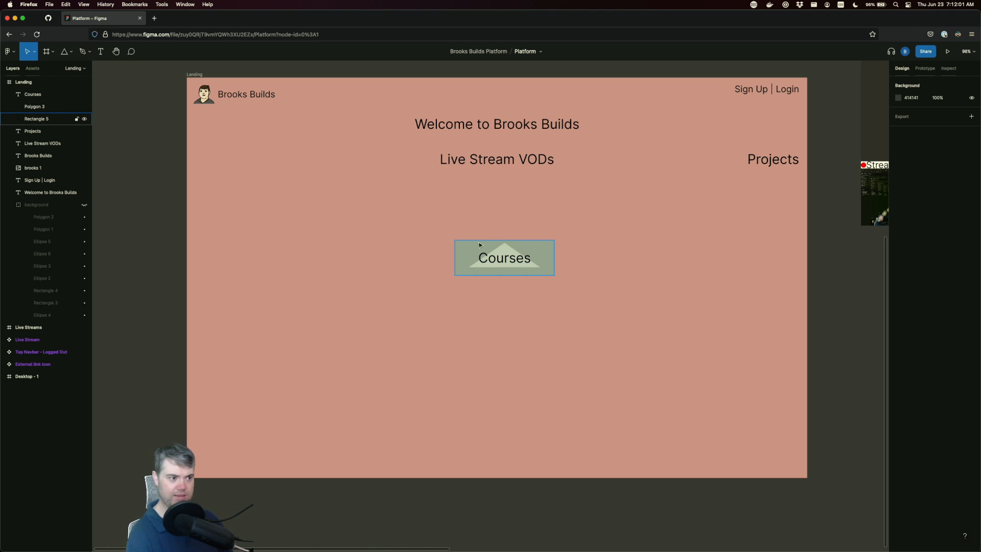
click(508, 259)
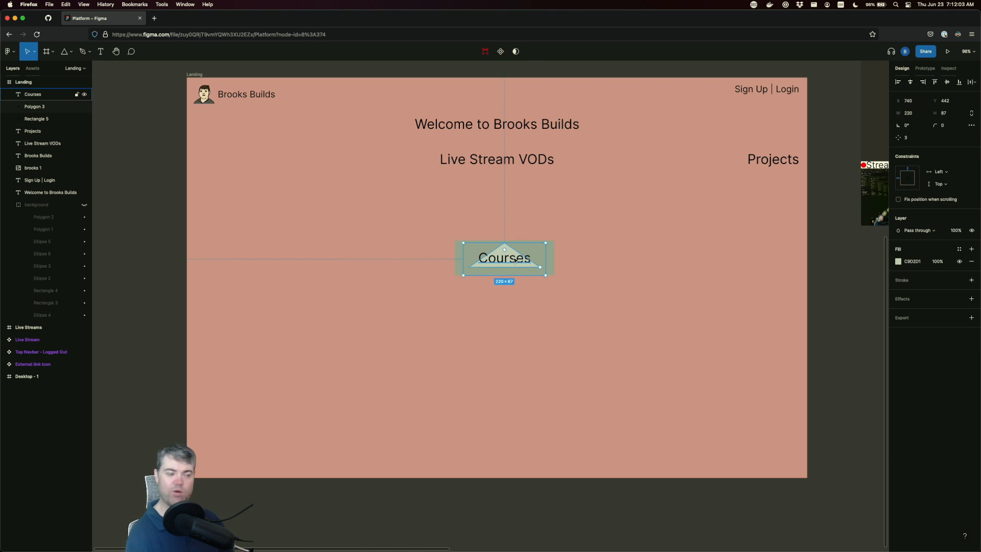
click(405, 316)
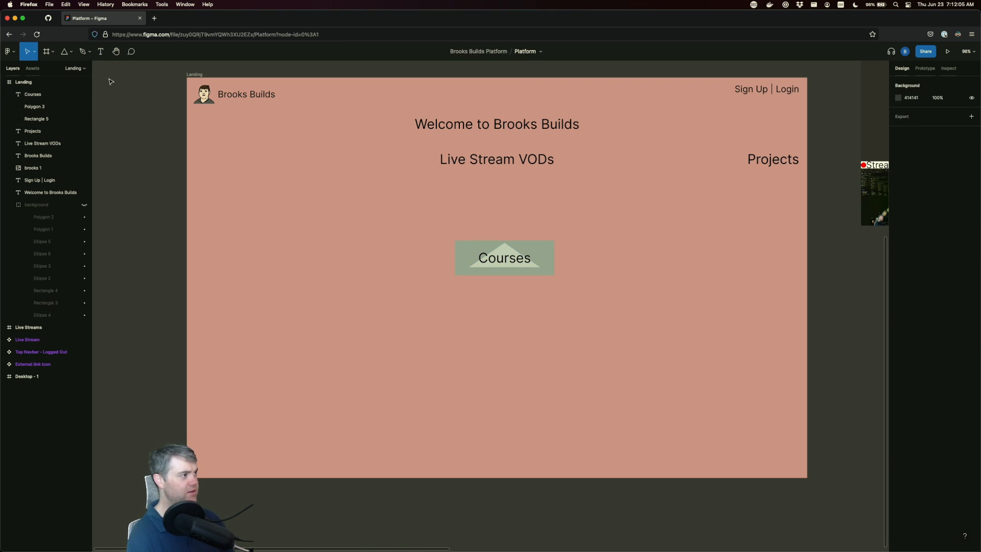
Place two lines about 410 long below the "Courses" block, converging towards the right at about -2.65° and 1.68°, the lower one a copy
click(71, 52)
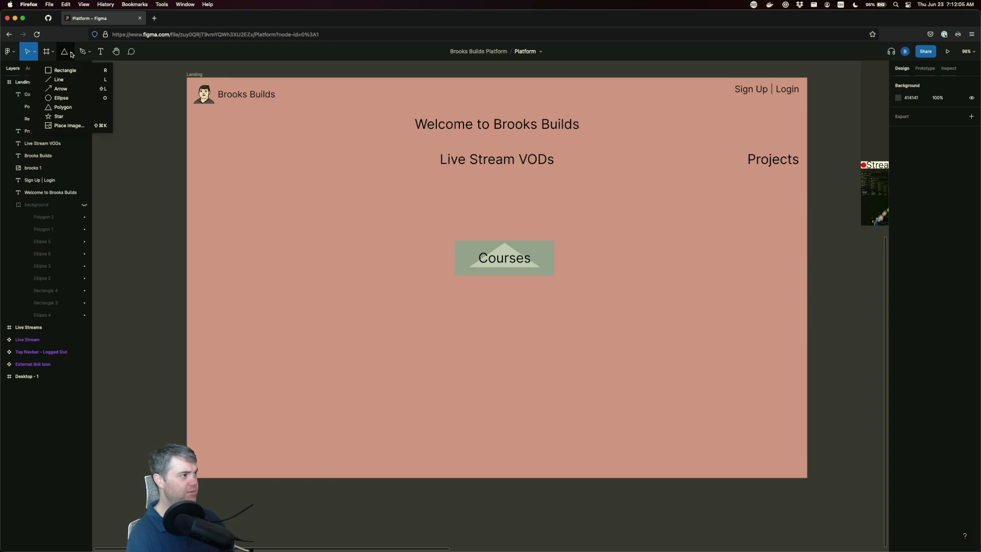
click(59, 80)
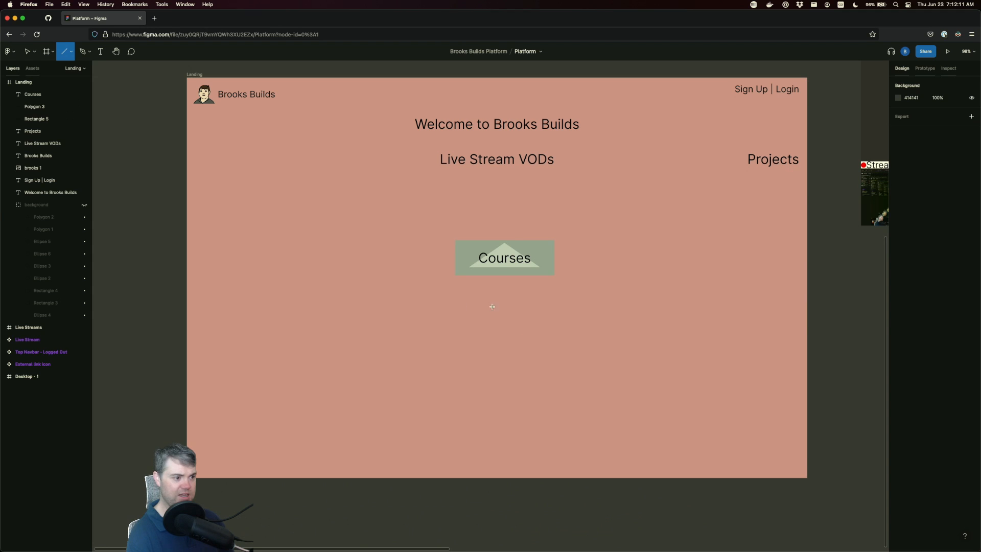
mouse_move(437, 298)
mouse_down()
mouse_move(584, 297)
mouse_move(591, 308)
mouse_up()
click(592, 322)
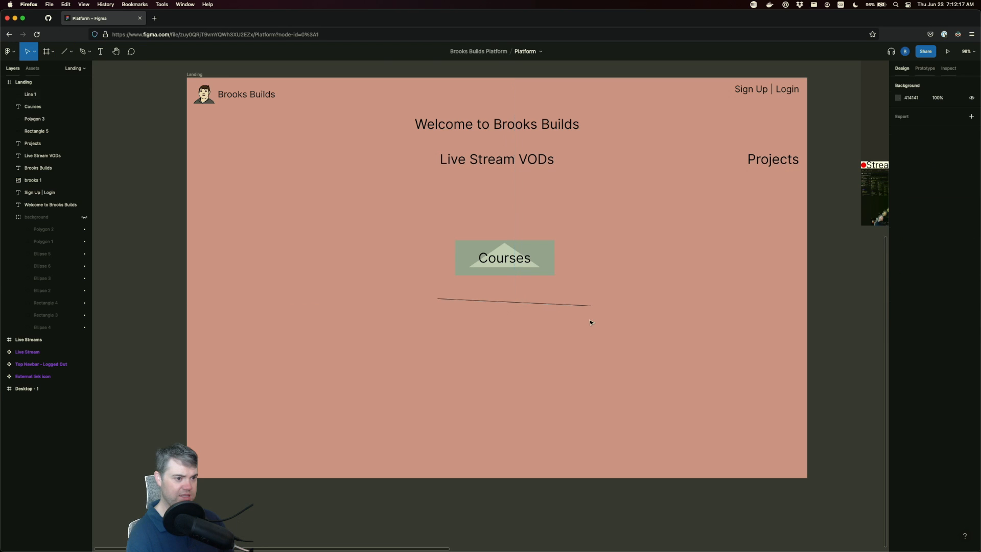
drag(473, 305, 476, 328)
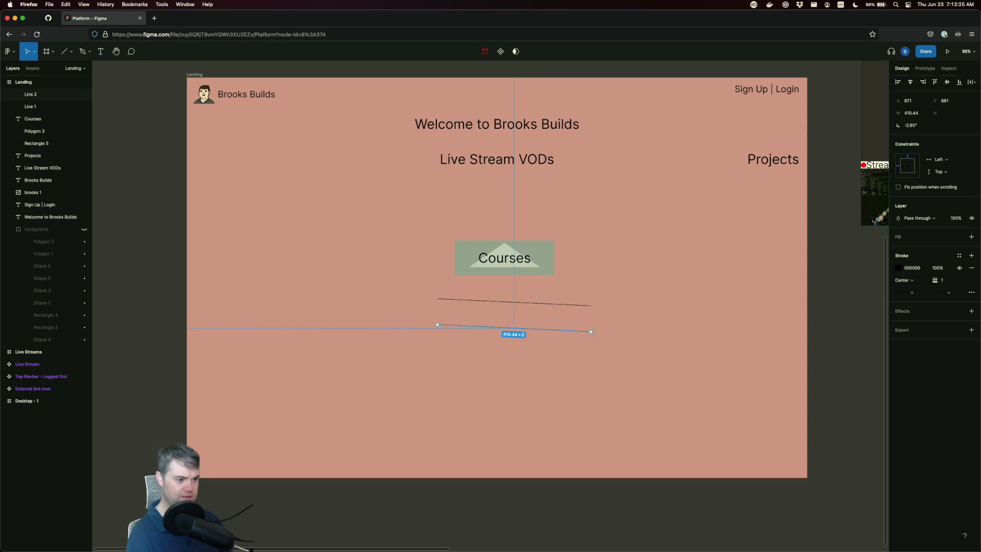
drag(592, 331, 592, 320)
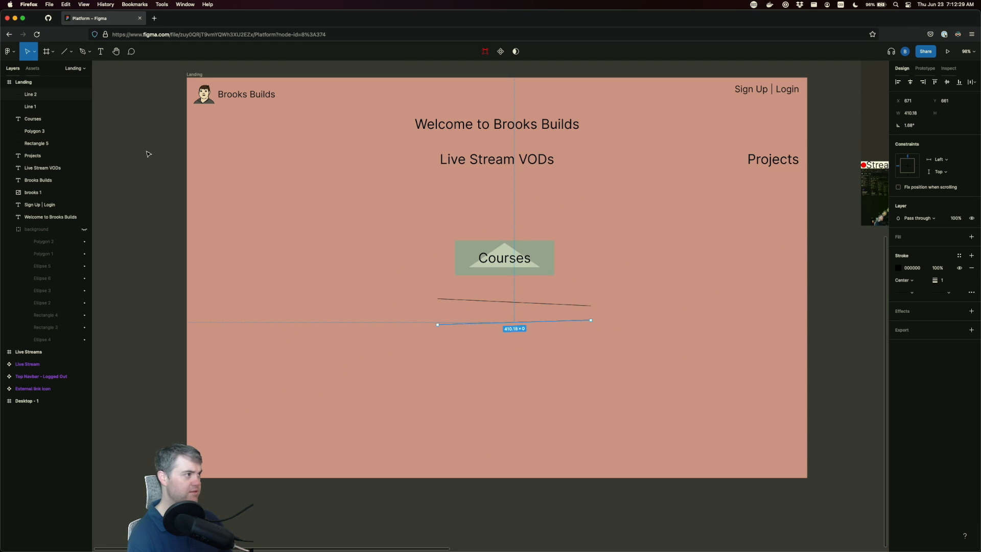
Close the tapered outline with a line about 39 long at the right end and one about 71 long at the left end
click(65, 53)
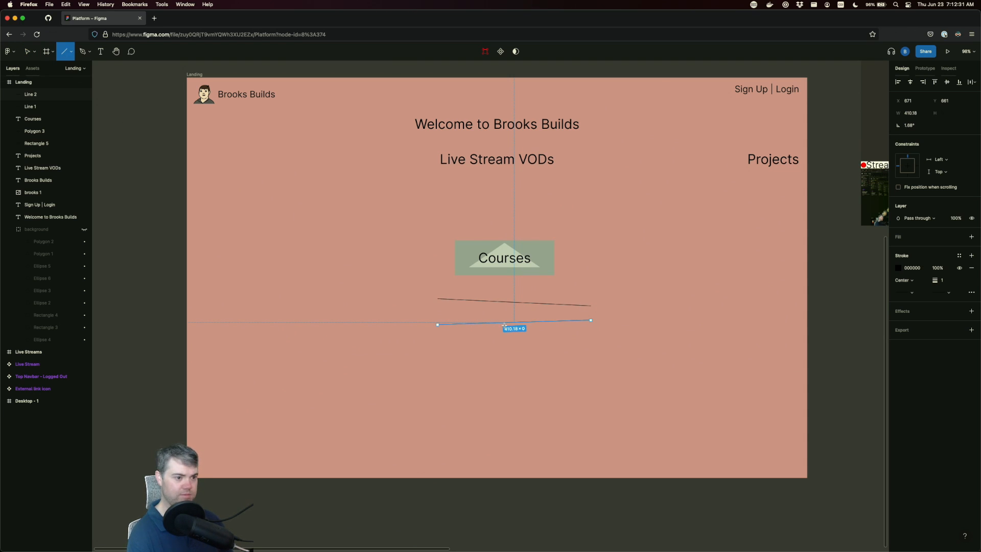
drag(590, 306, 591, 320)
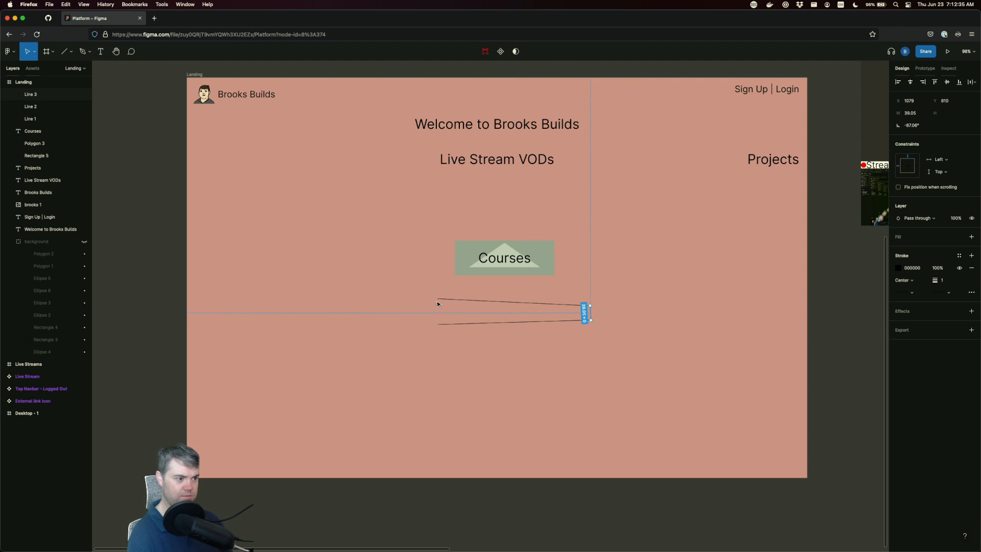
key(l)
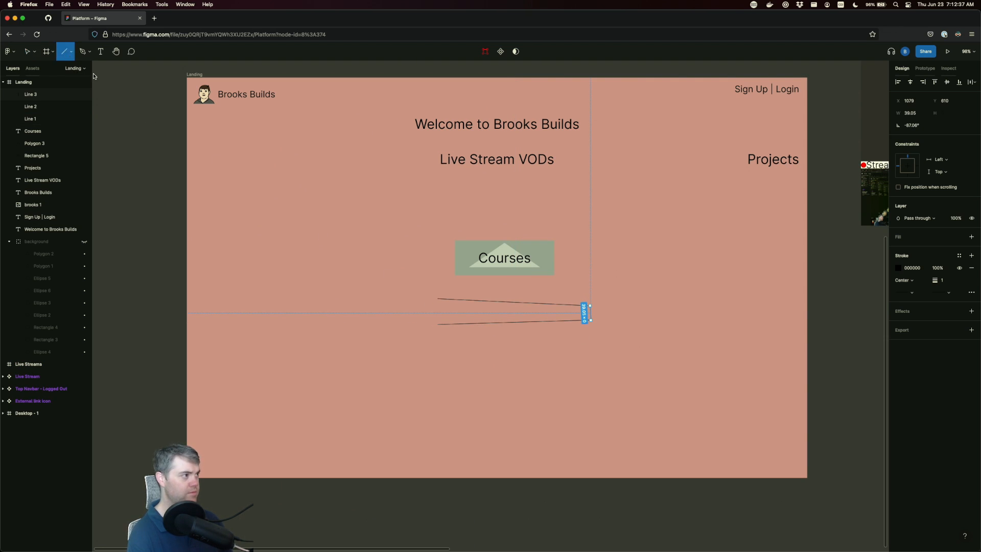
drag(437, 298, 436, 327)
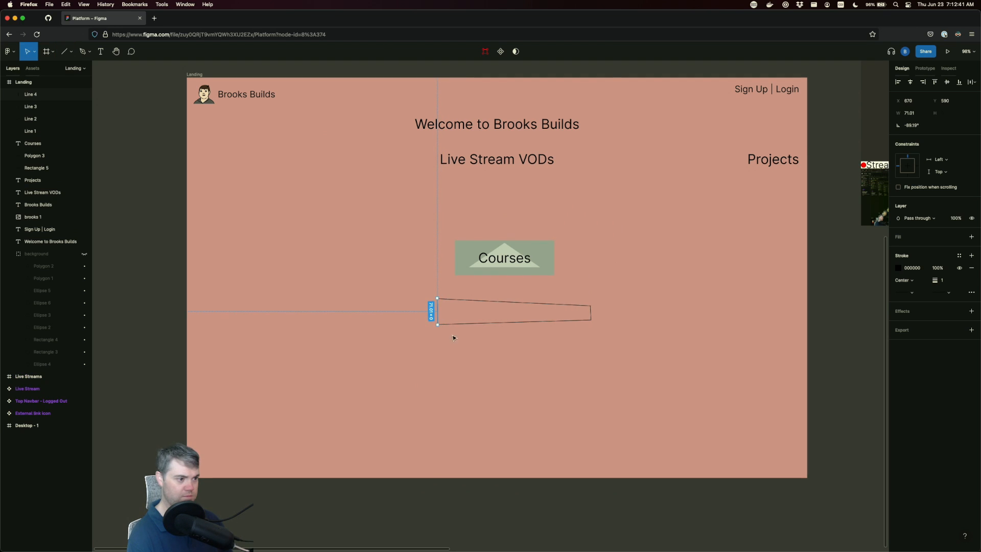
click(498, 347)
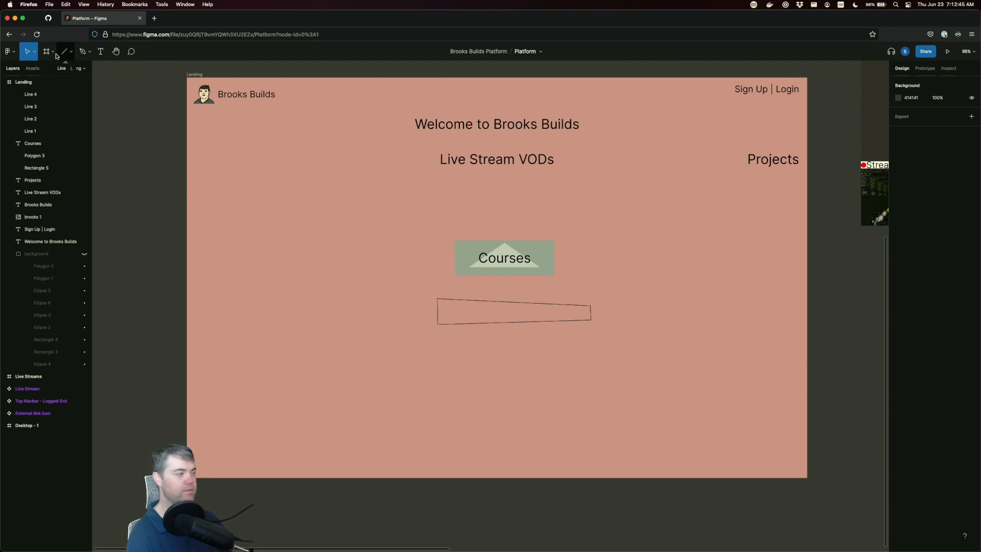
click(82, 54)
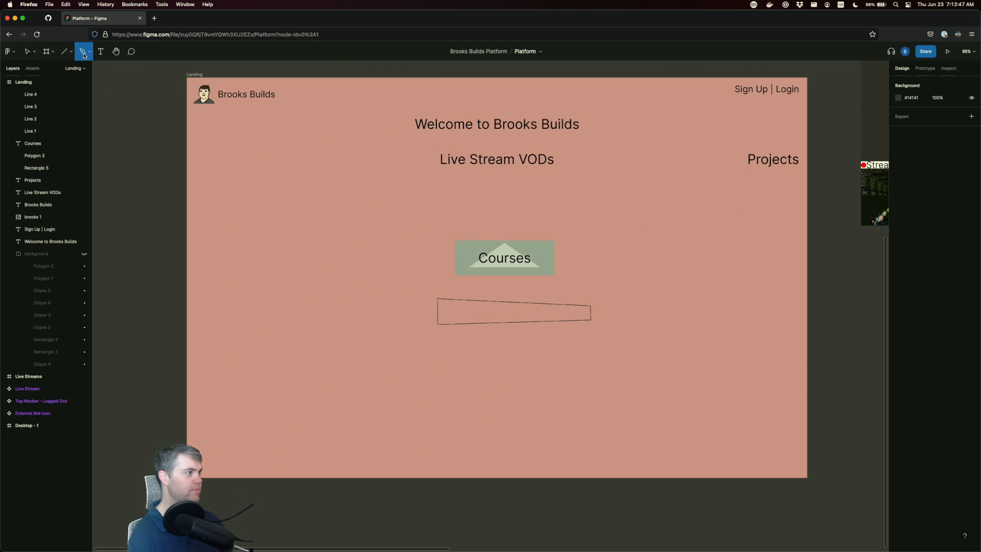
click(88, 53)
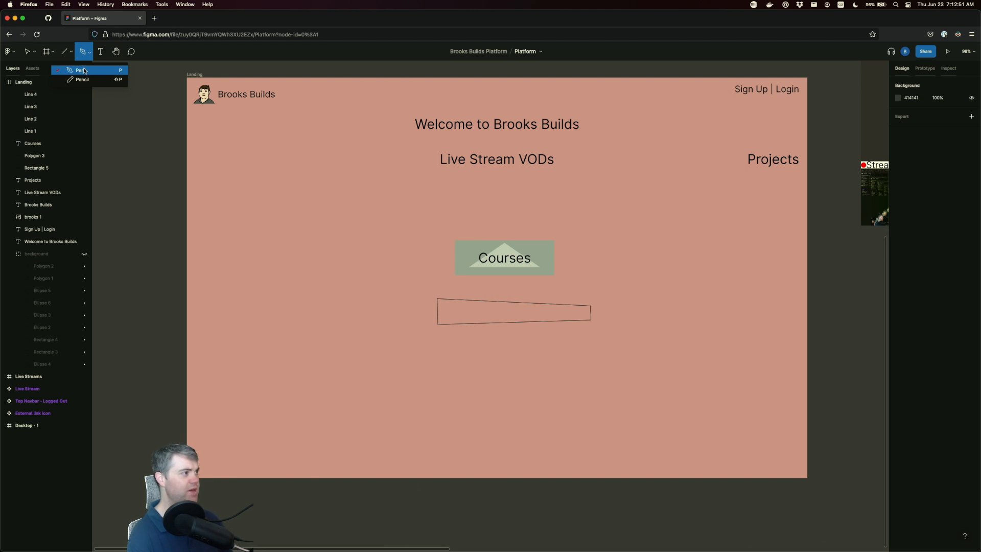
click(67, 54)
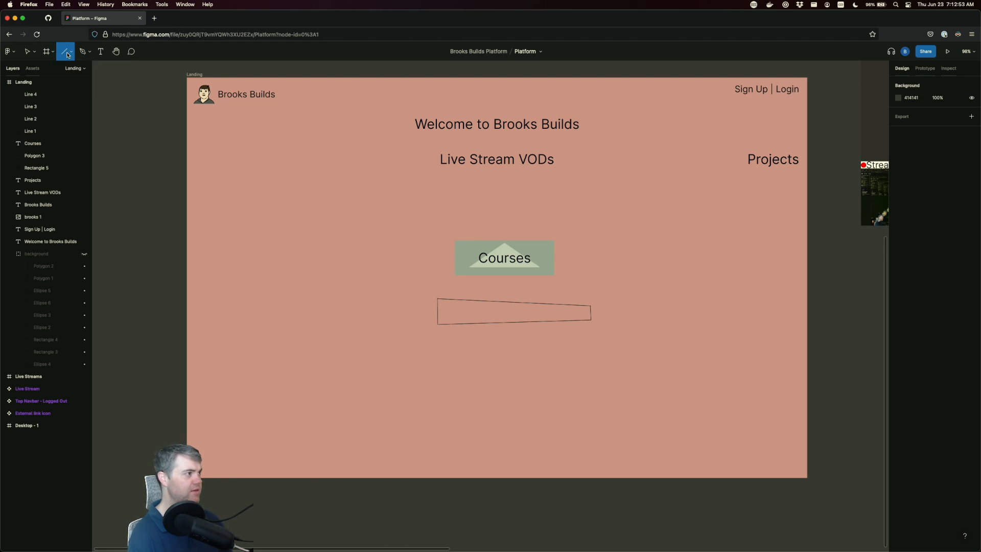
click(72, 54)
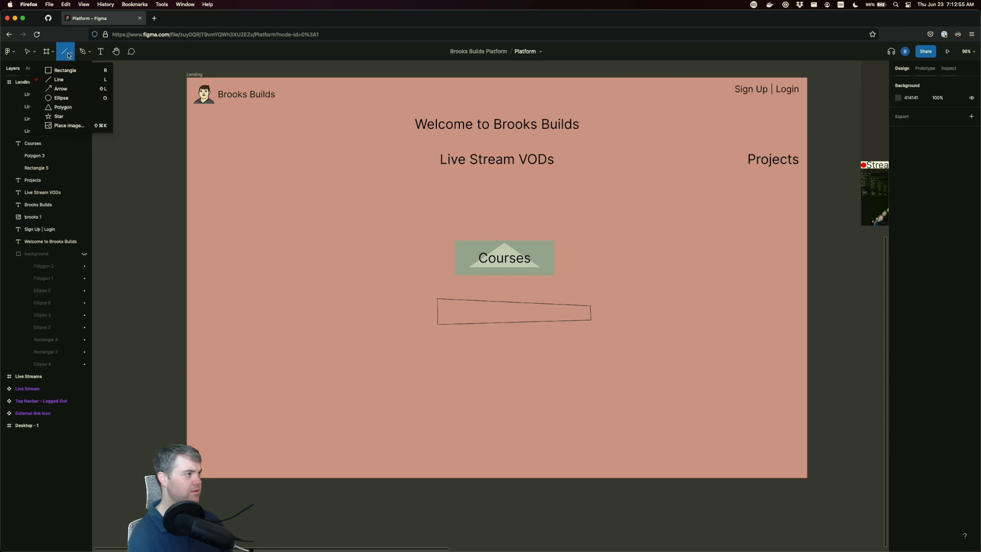
click(66, 55)
click(71, 54)
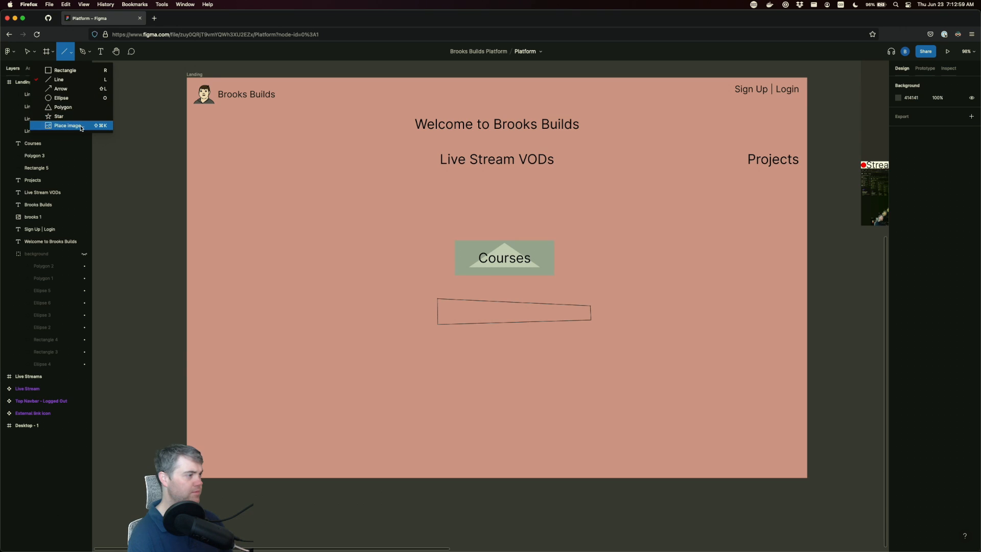
click(283, 214)
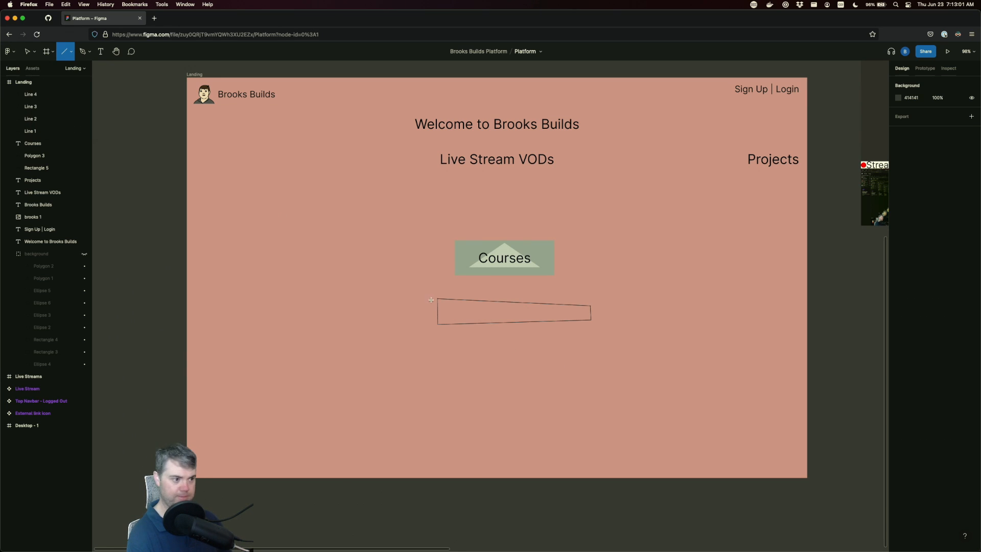
Narrow the four-line tapered outline below "Courses" to about 251 wide and shift its lines to the right
click(28, 54)
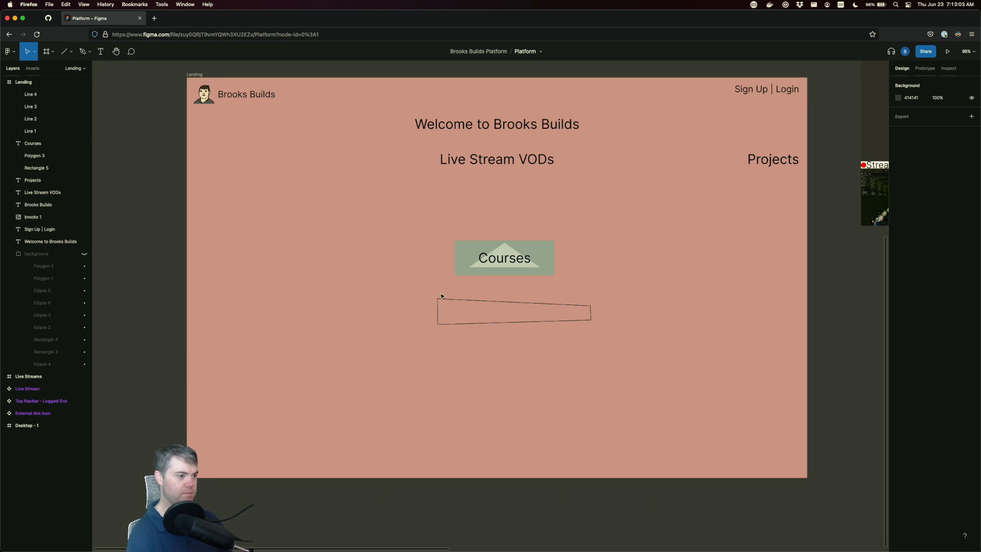
drag(484, 328, 611, 353)
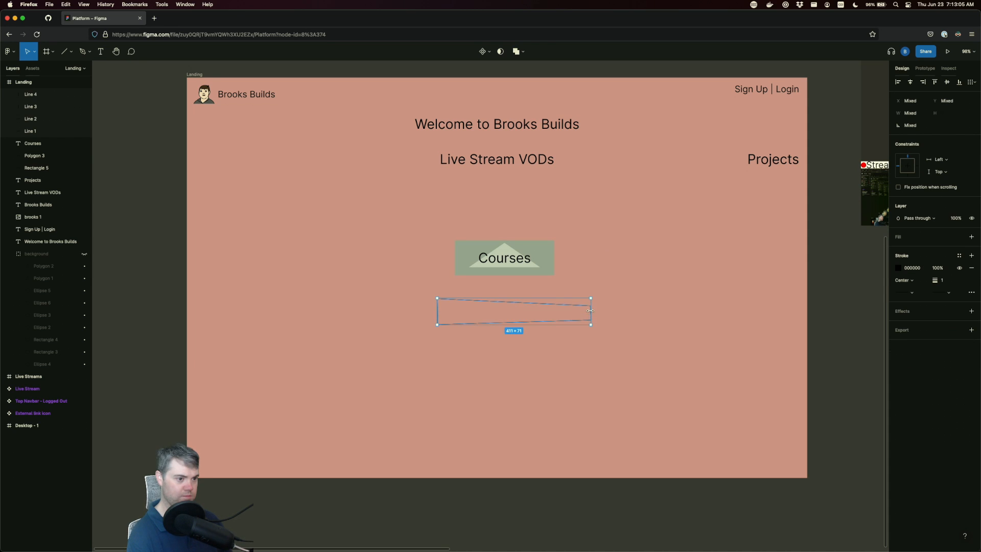
drag(590, 313, 531, 313)
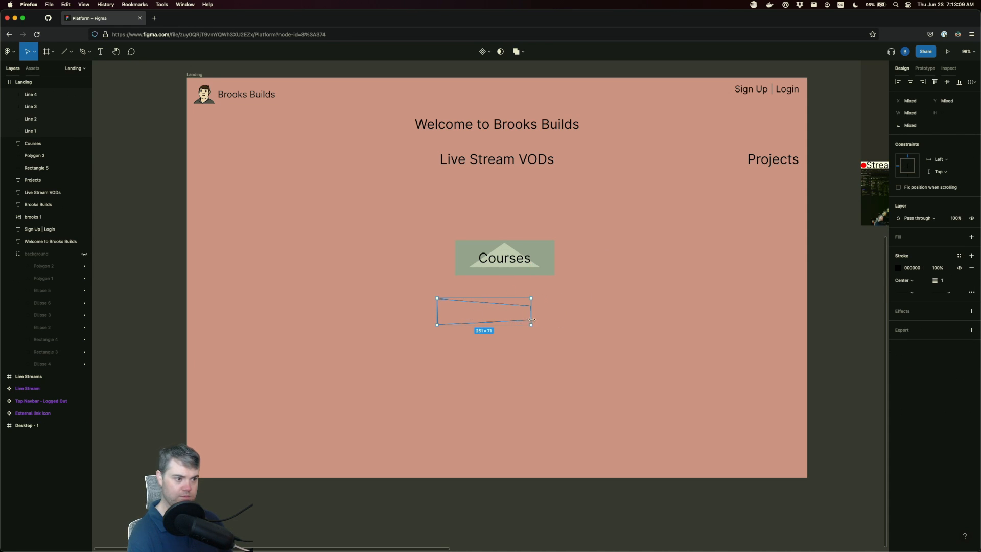
drag(490, 314, 537, 311)
Move the short end line onto the narrow right end of the tapered outline to close it
click(520, 314)
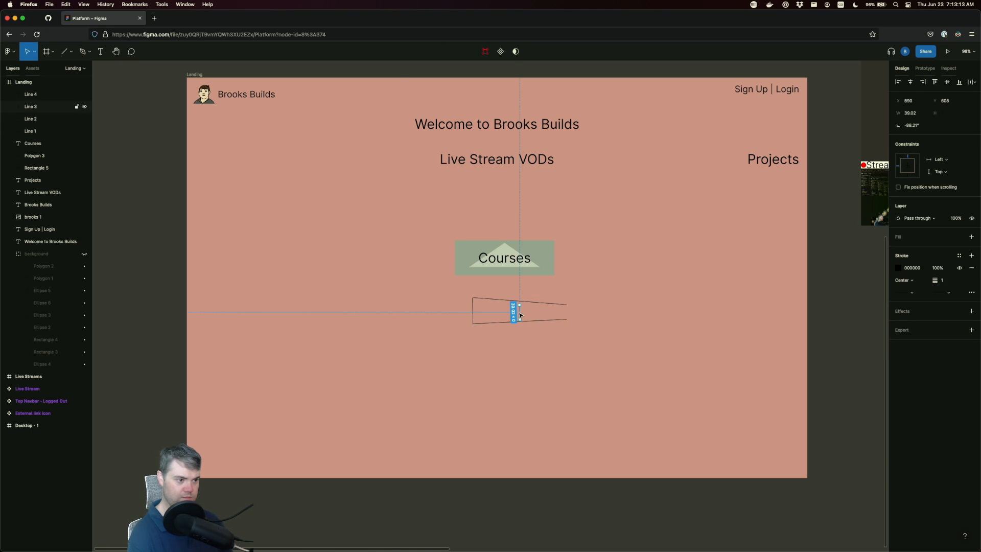
click(587, 309)
drag(519, 313, 570, 316)
click(585, 313)
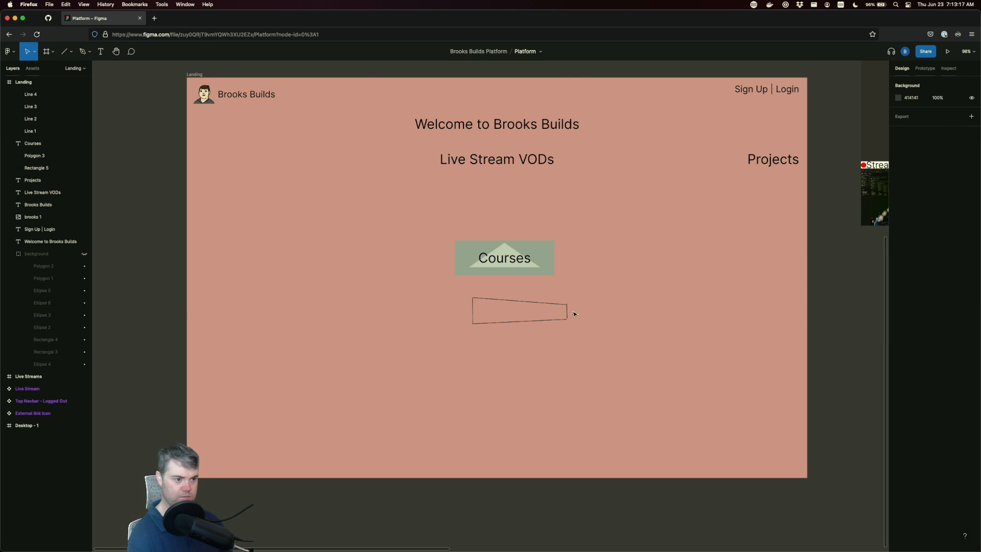
click(568, 314)
drag(568, 316, 568, 316)
click(578, 315)
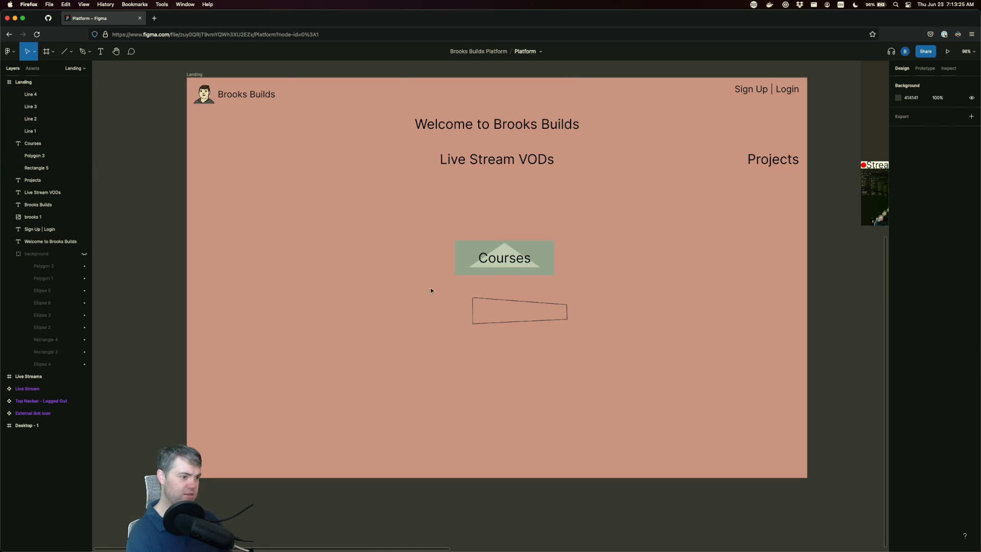
Try the tapered outline over the "Courses" block and move it back below the block
drag(431, 287, 516, 260)
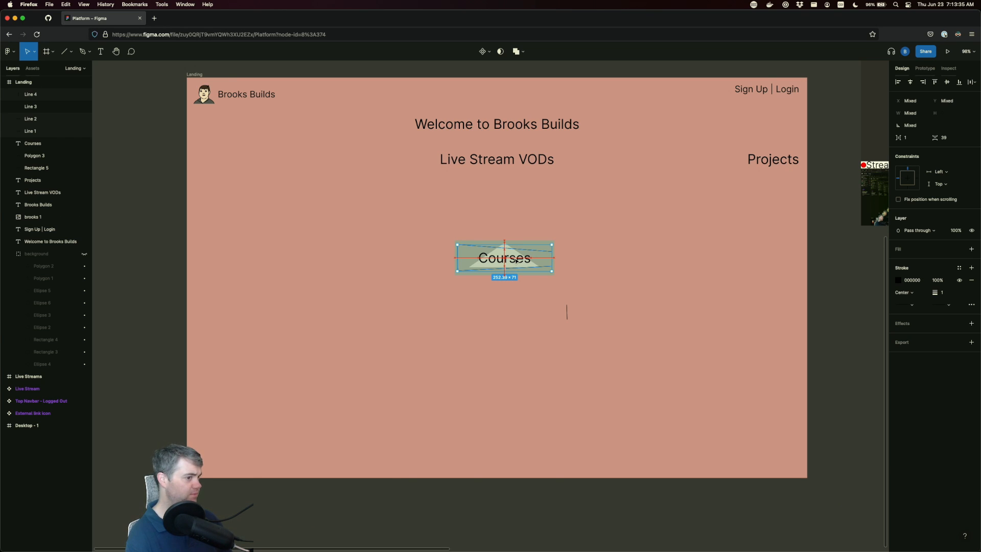
drag(516, 260, 514, 332)
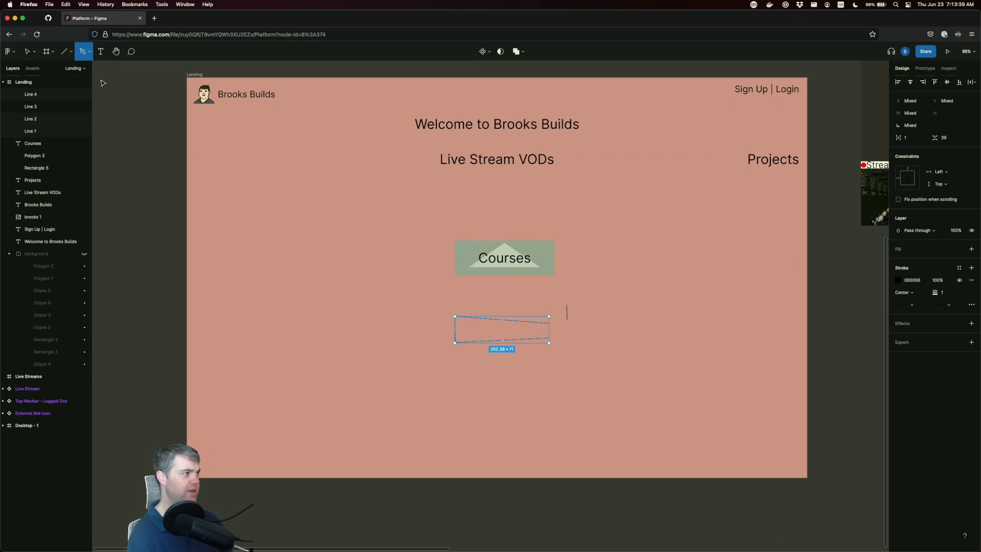
key(p)
click(289, 198)
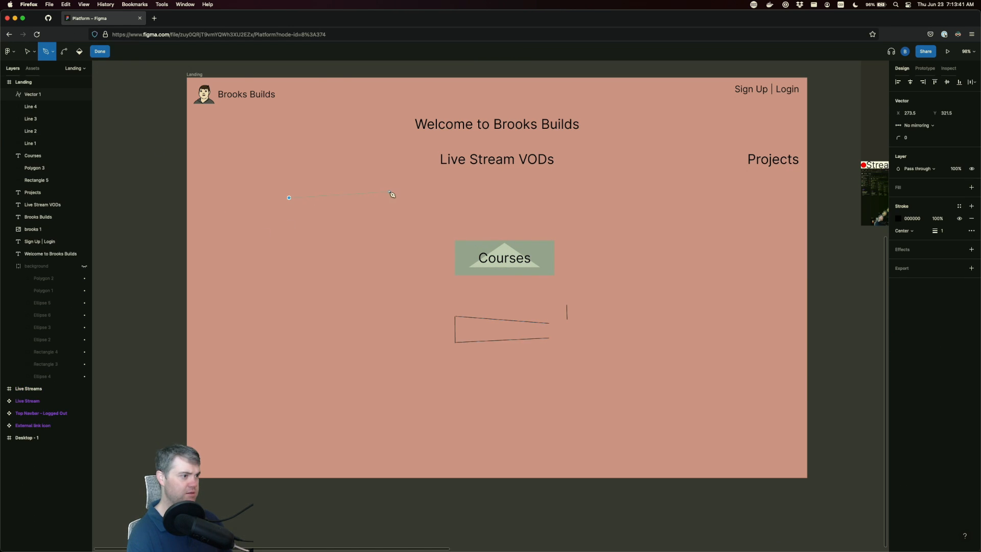
drag(425, 207, 428, 210)
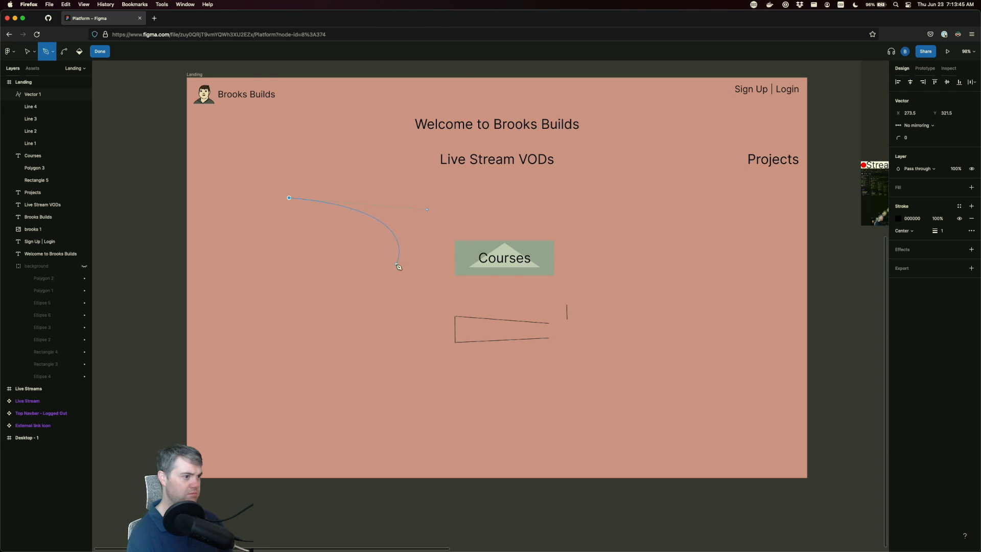
key(super+z)
Draw a closed four-sided shape tapering to the right, about 254.5 × 102.5, above and left of "Courses" with the Pen tool
click(351, 196)
click(441, 203)
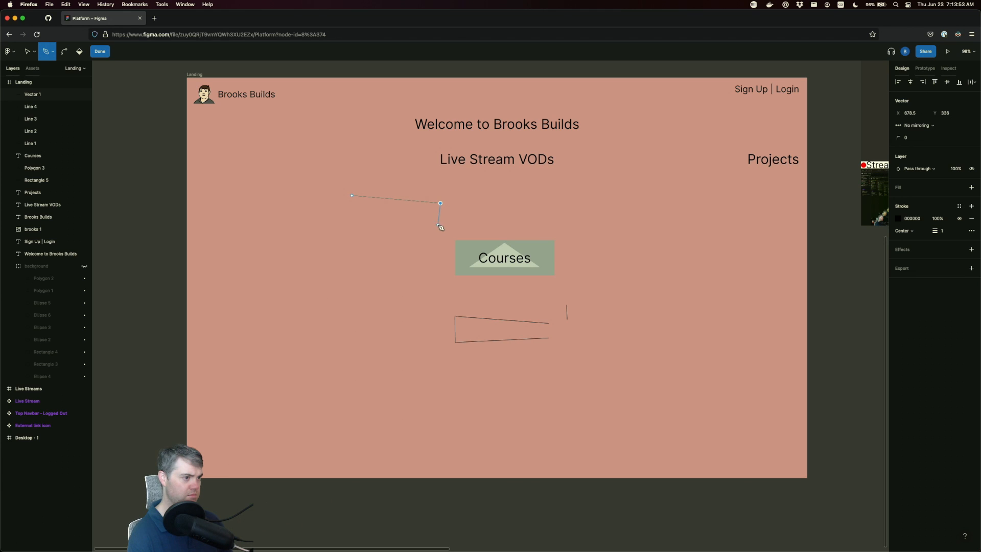
click(440, 225)
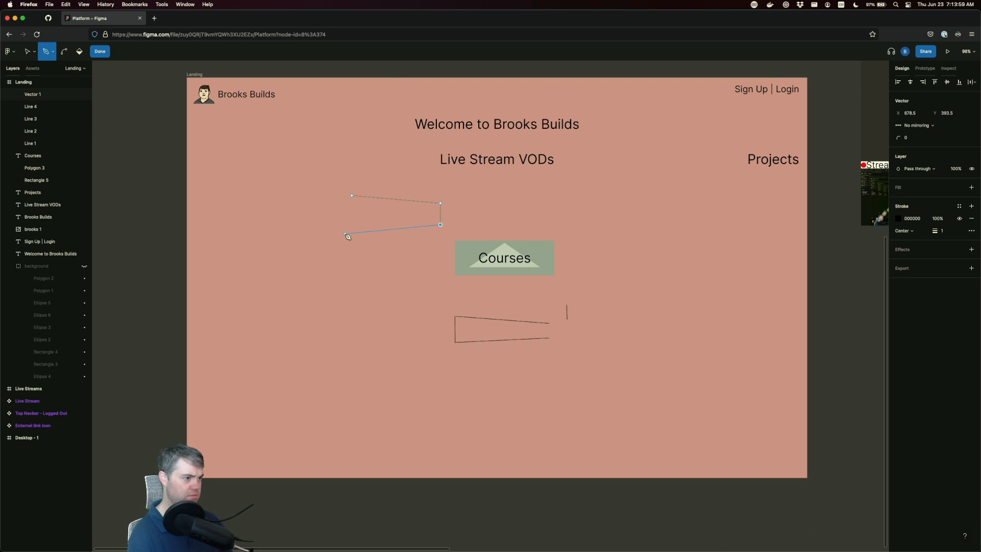
click(346, 234)
click(352, 197)
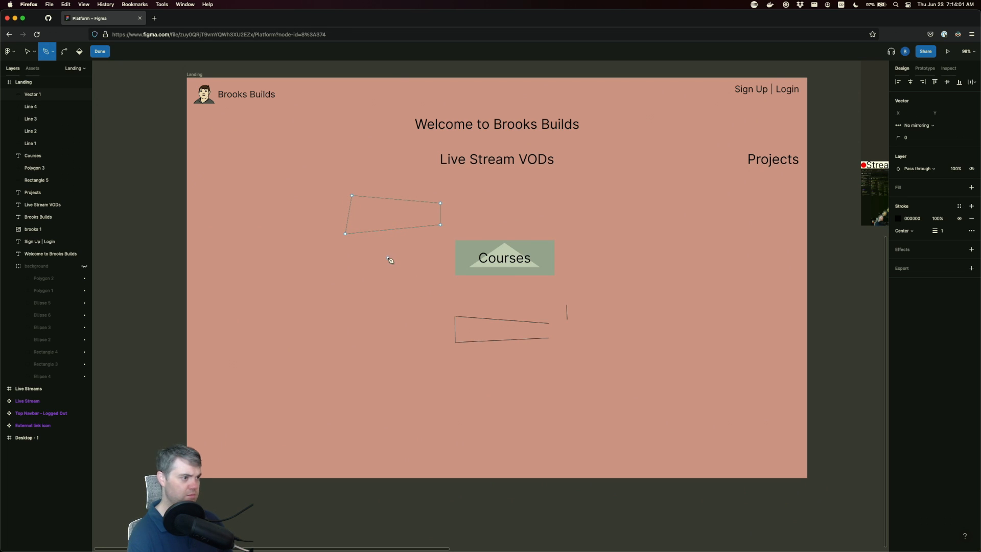
right_click(407, 216)
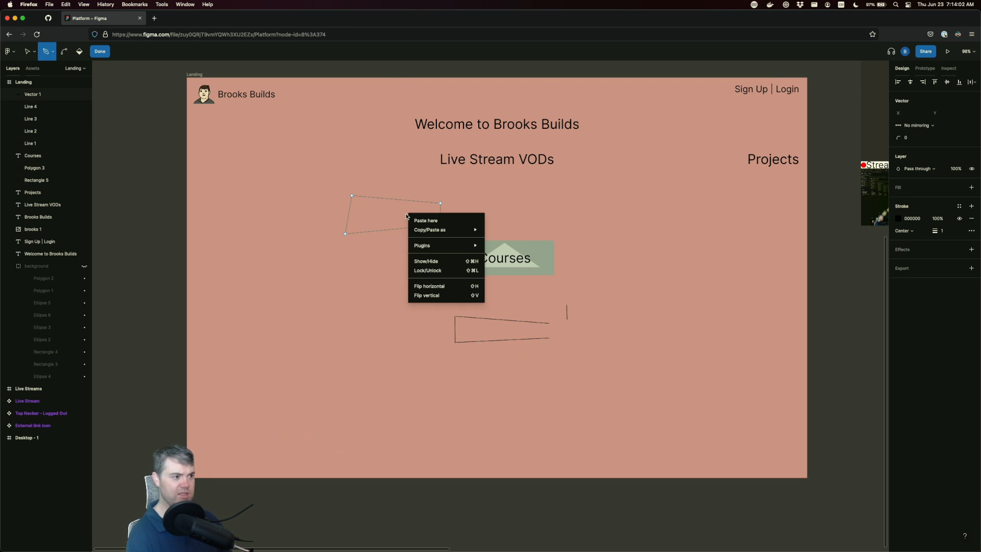
click(371, 214)
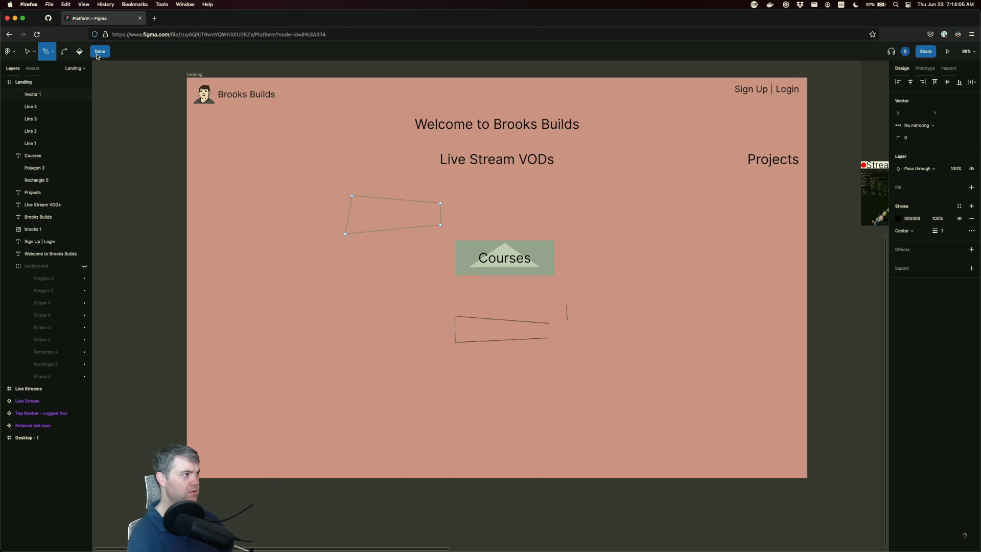
Try a Paint bucket fill on the new shape with its stroke set to 2B2525 at 0% opacity
click(80, 53)
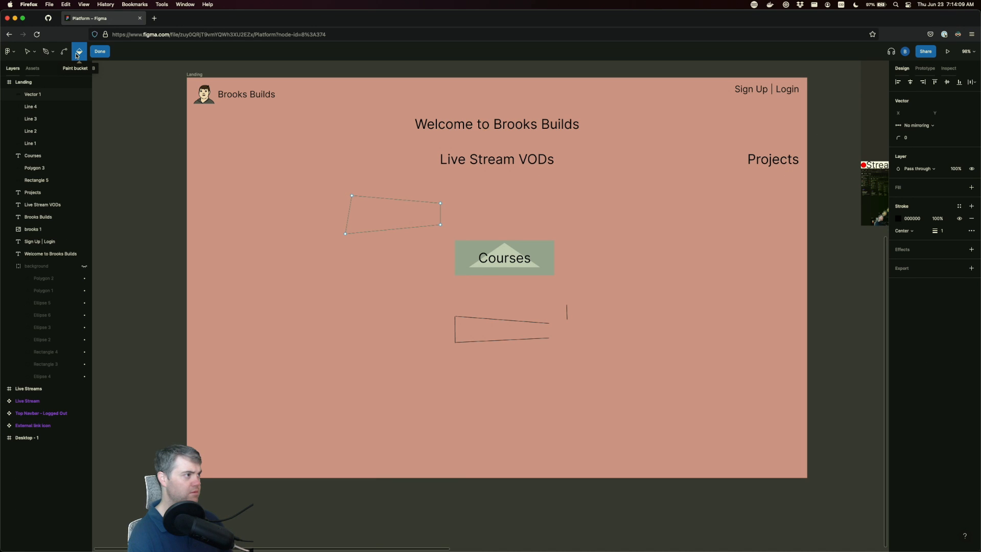
click(379, 221)
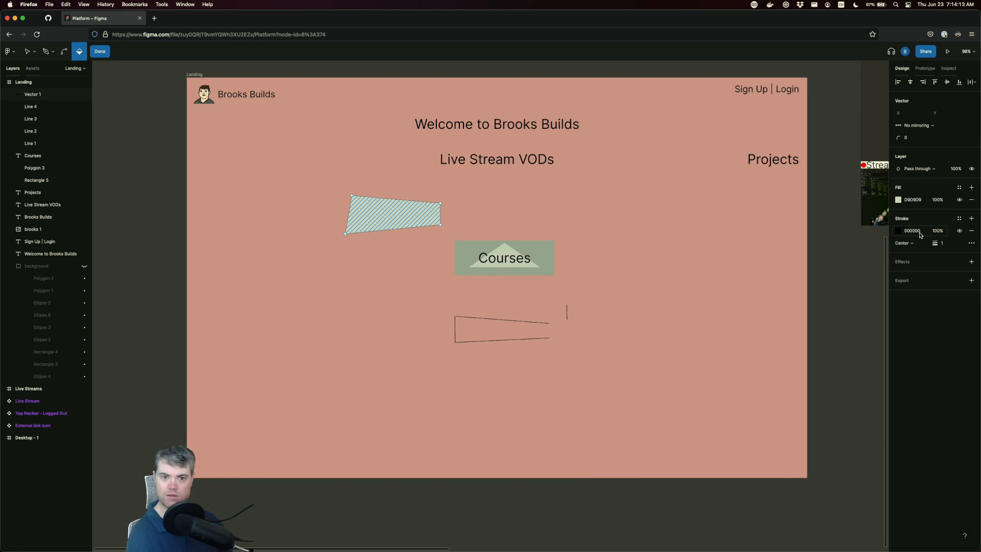
click(898, 231)
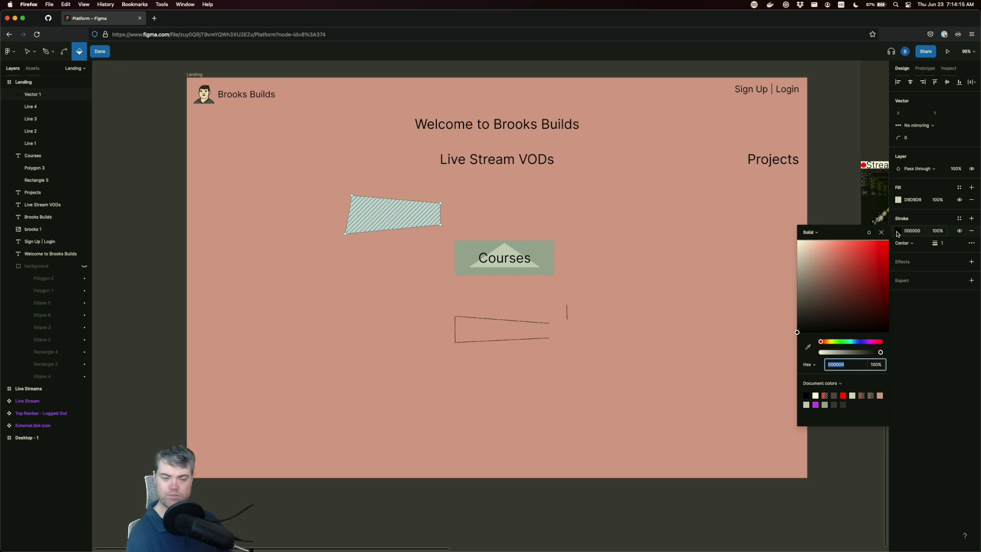
drag(806, 299, 807, 306)
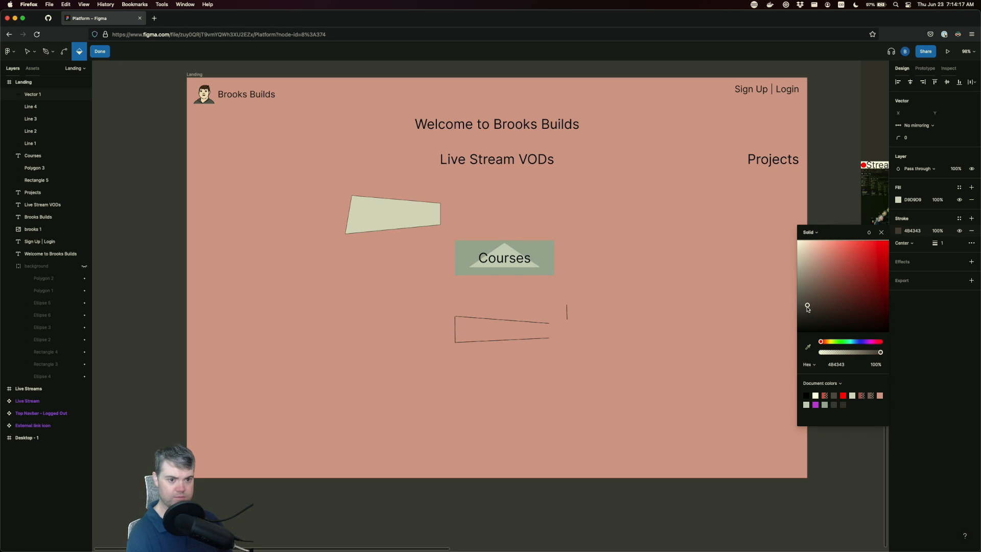
drag(841, 356, 819, 355)
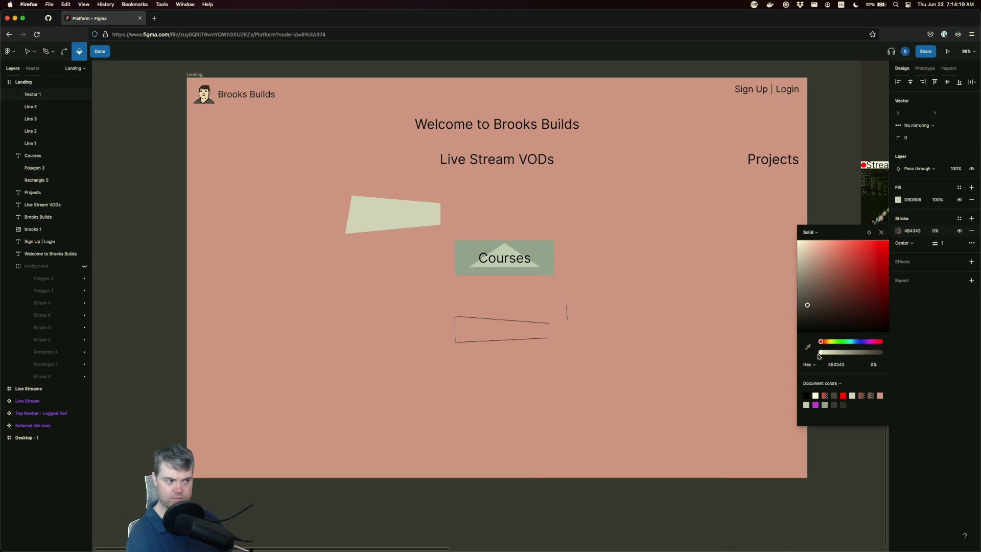
drag(808, 306, 809, 318)
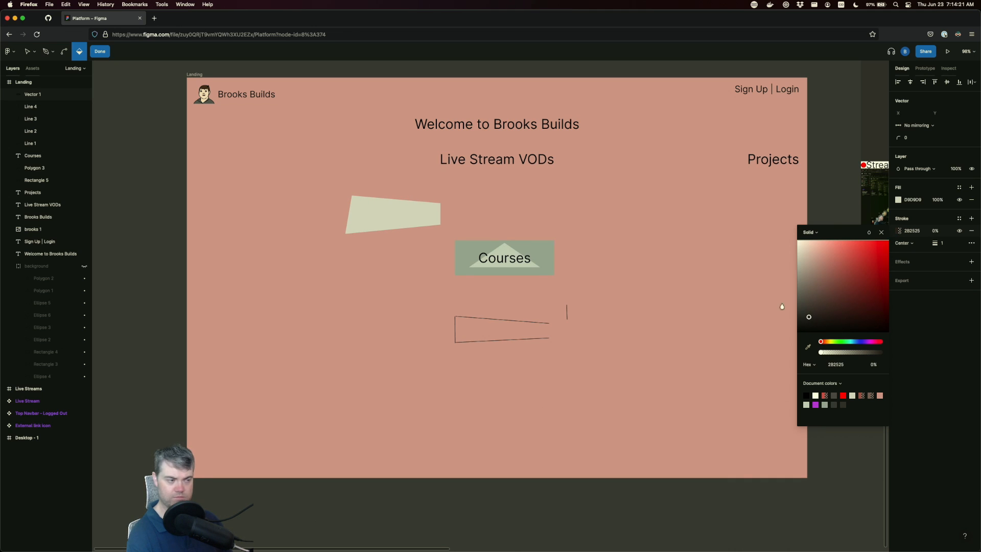
click(392, 212)
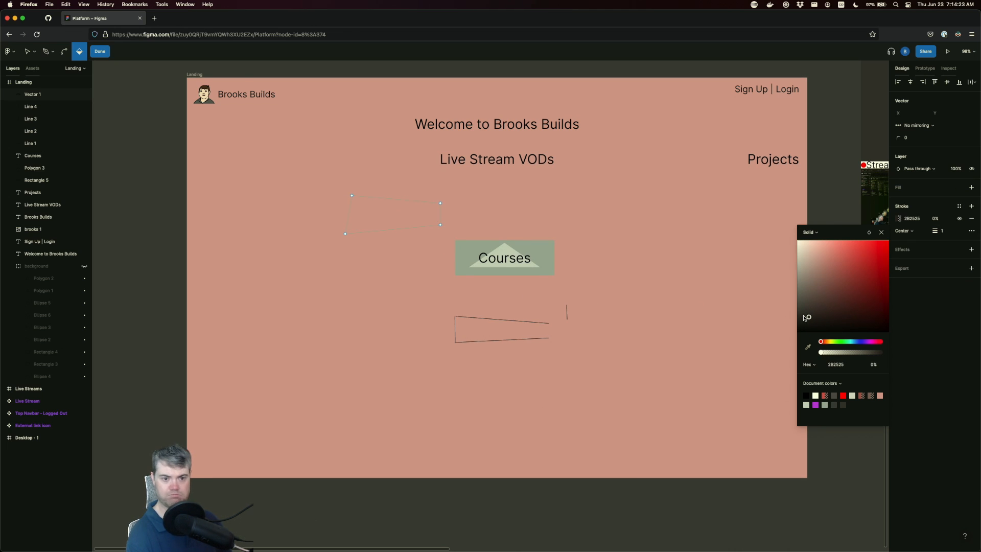
Sample the grey-green A0ADAB of the "Courses" rectangle as the tapered shape's stroke colour
click(808, 347)
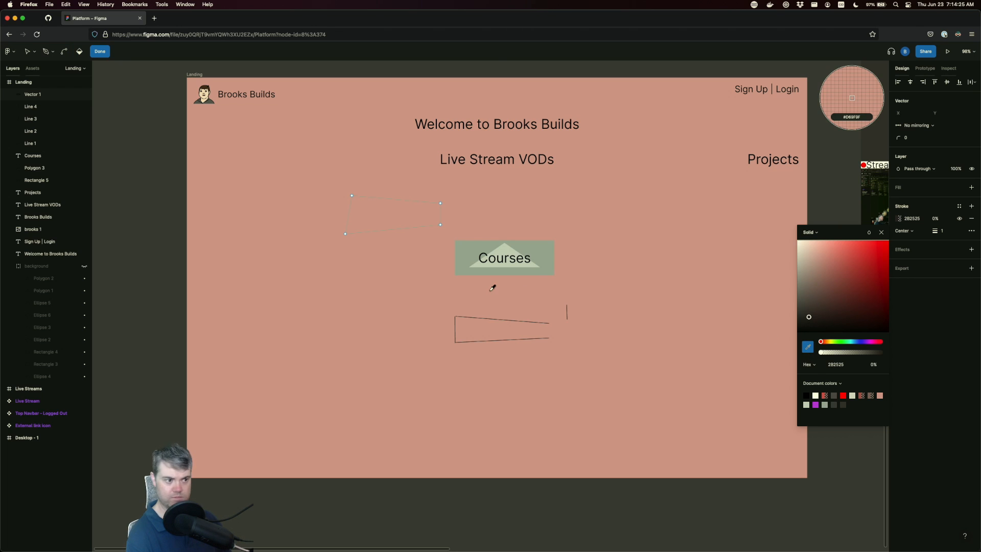
click(396, 288)
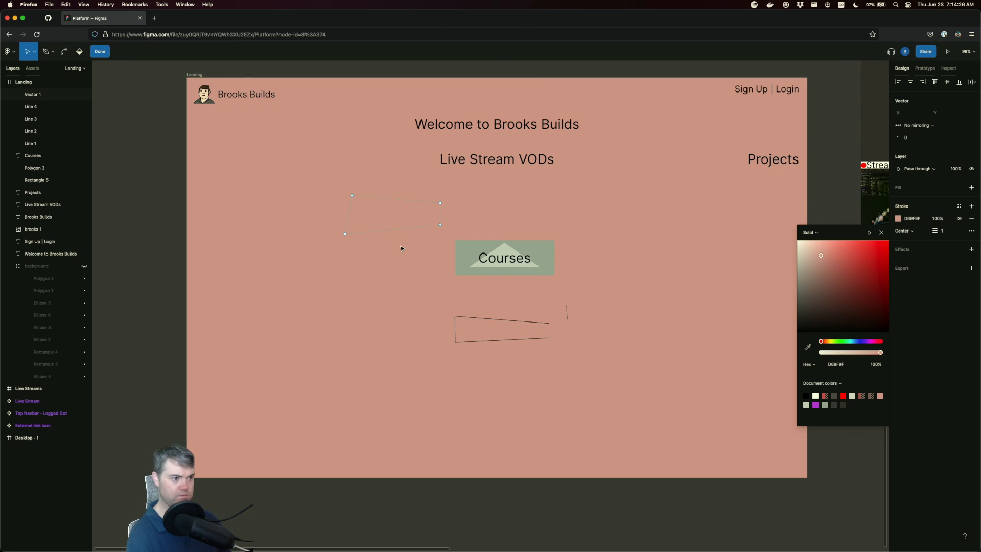
click(806, 347)
click(473, 258)
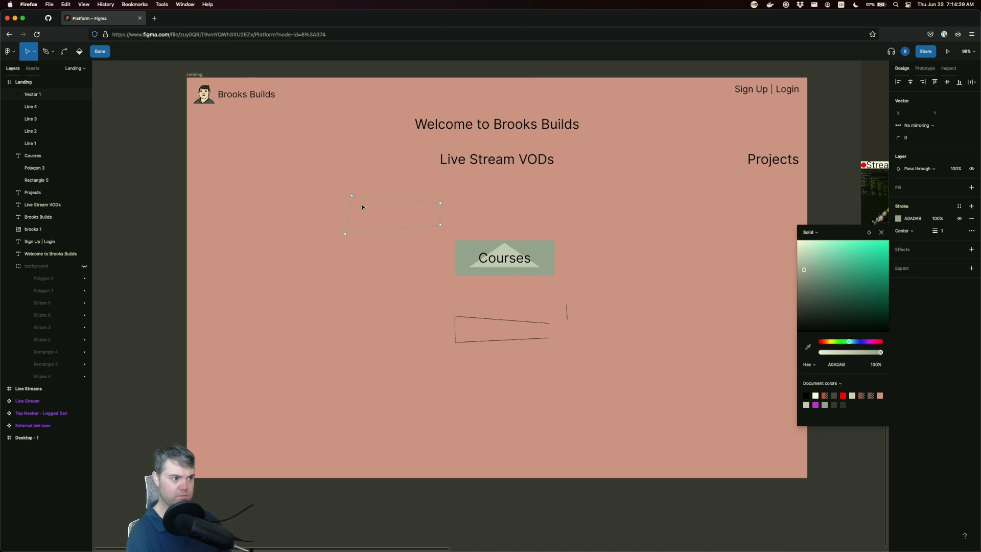
Fill the tapered shape with the Paint bucket and sample the "Courses" rectangle's grey-green A0ADAB as its fill colour
key(b)
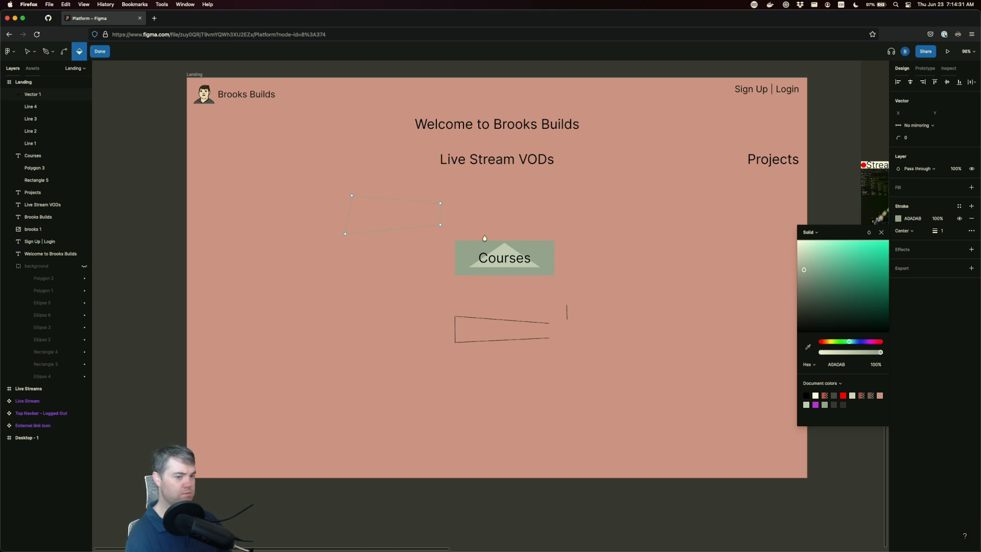
click(404, 223)
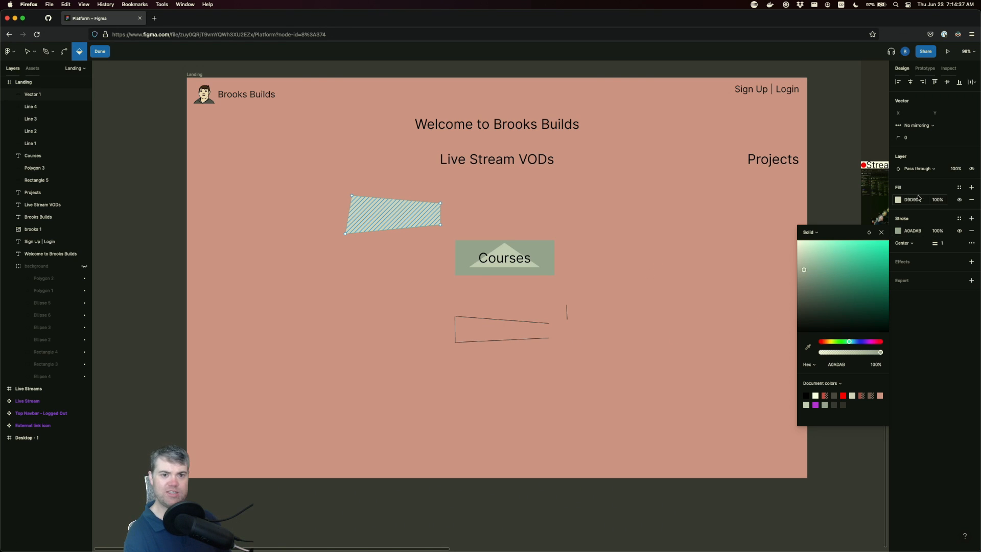
click(899, 201)
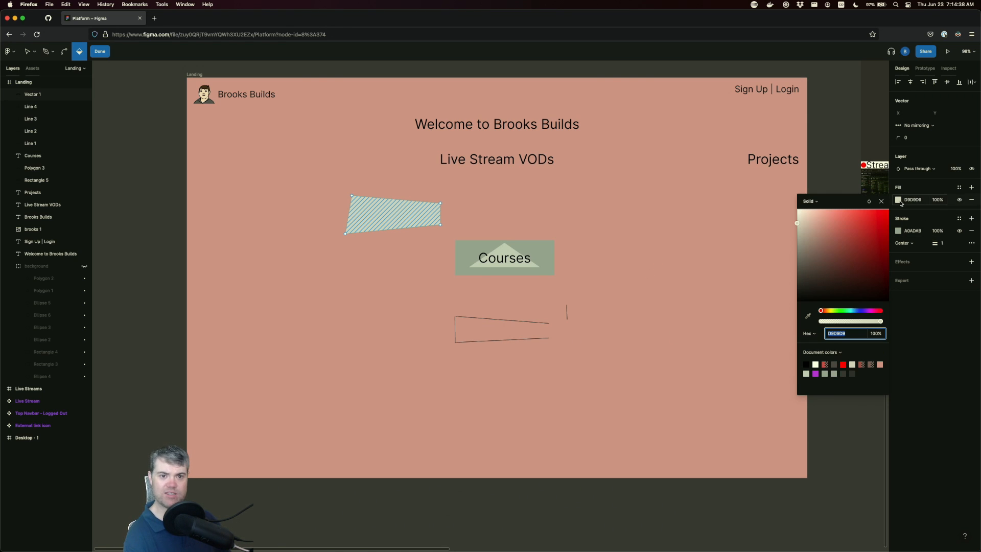
click(809, 317)
click(458, 251)
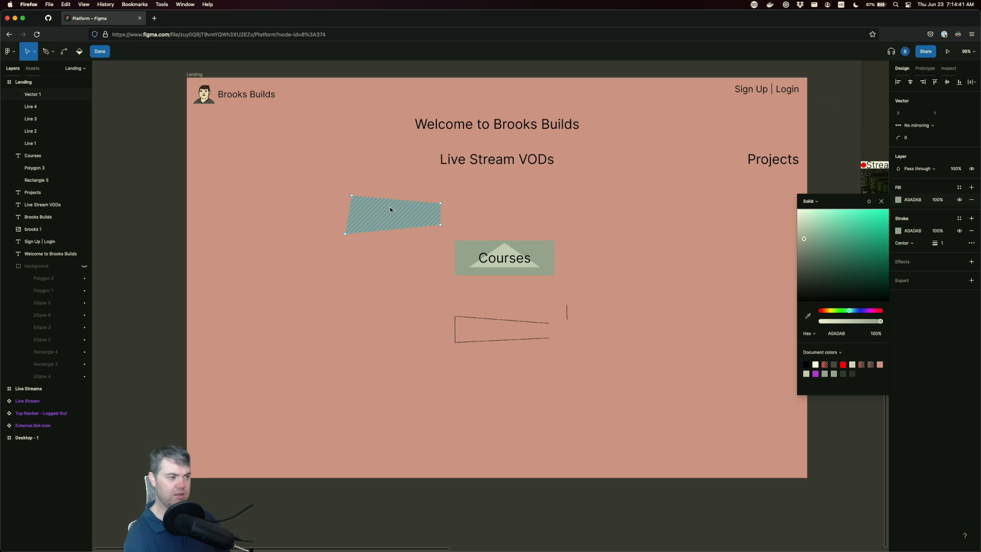
Finish editing the vector and move the filled tapered shape to just above the "Courses" block
click(93, 53)
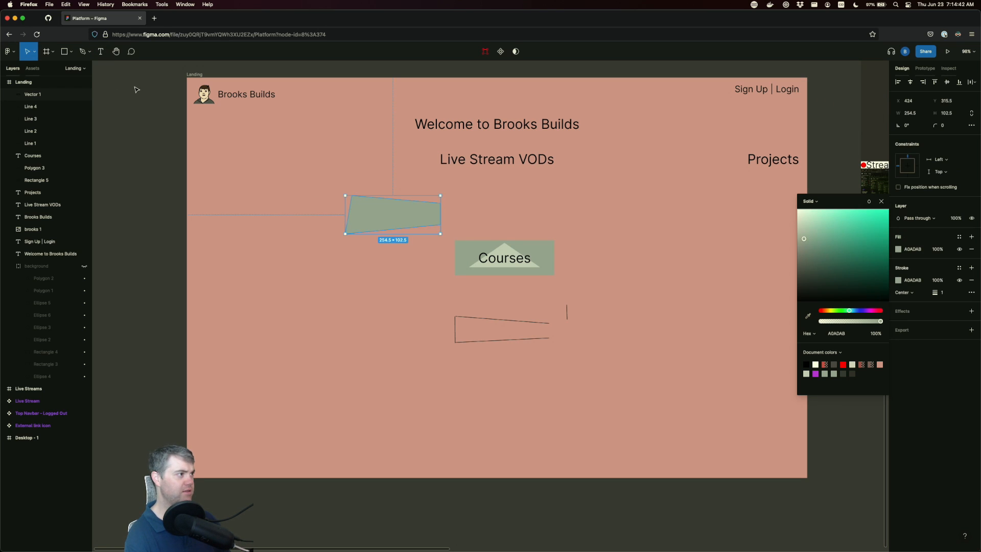
click(269, 188)
drag(388, 221, 530, 227)
Delete the grey-green rectangle and the light triangle behind the "Courses" text
click(456, 250)
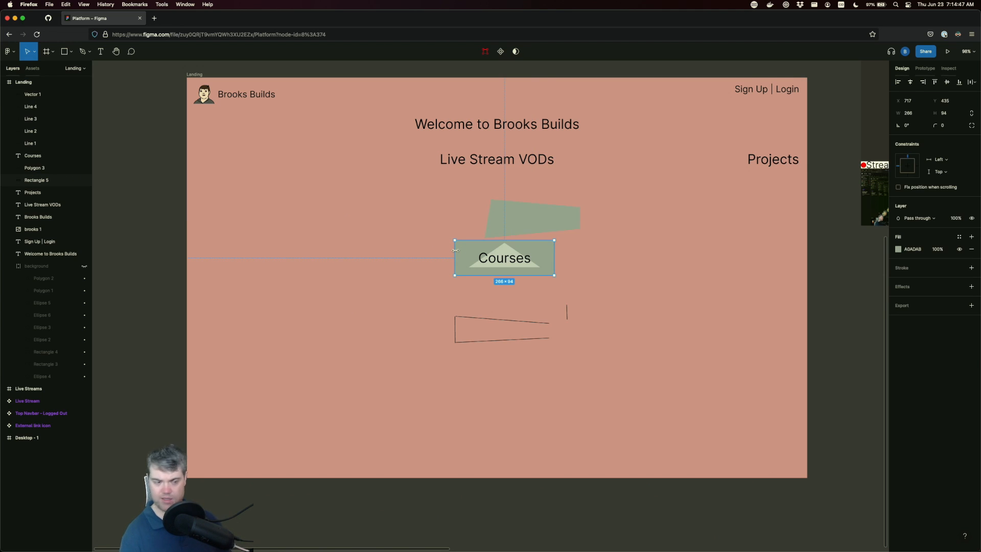
key(Delete)
click(501, 248)
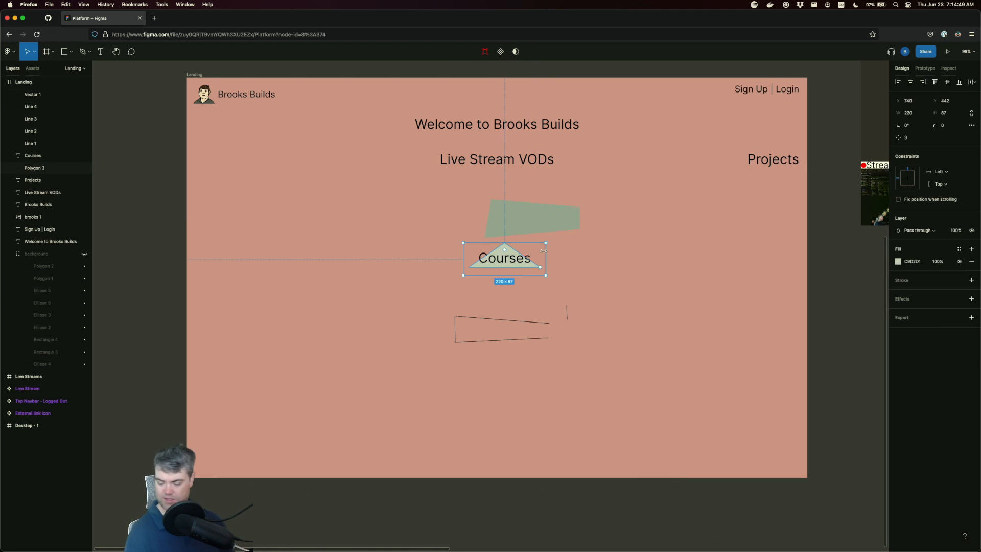
key(Delete)
Delete the leftover black lines below the "Courses" text
drag(419, 304, 609, 368)
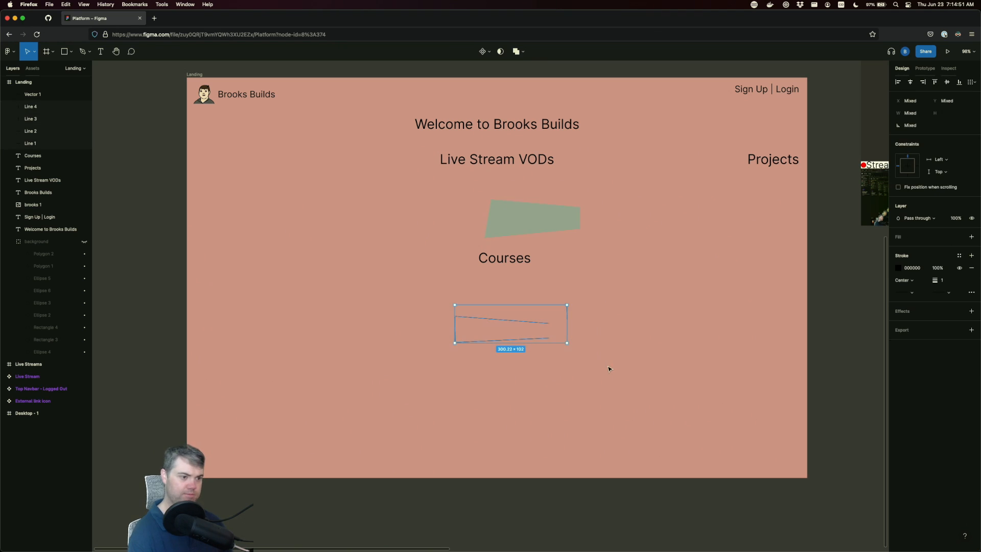
key(Delete)
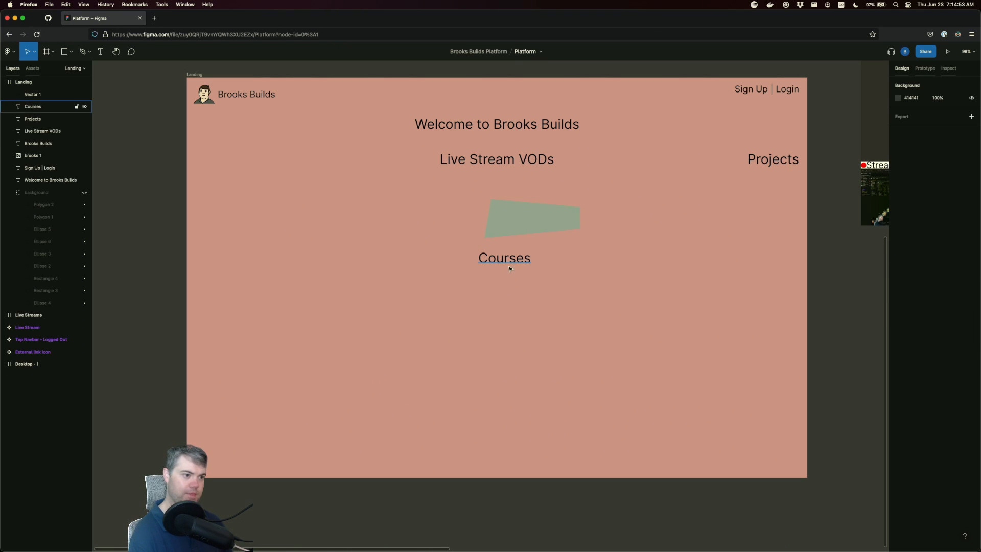
Move the "Courses" text onto the middle of the tapered grey-green shape and bring it in front of the shape
drag(510, 261, 534, 218)
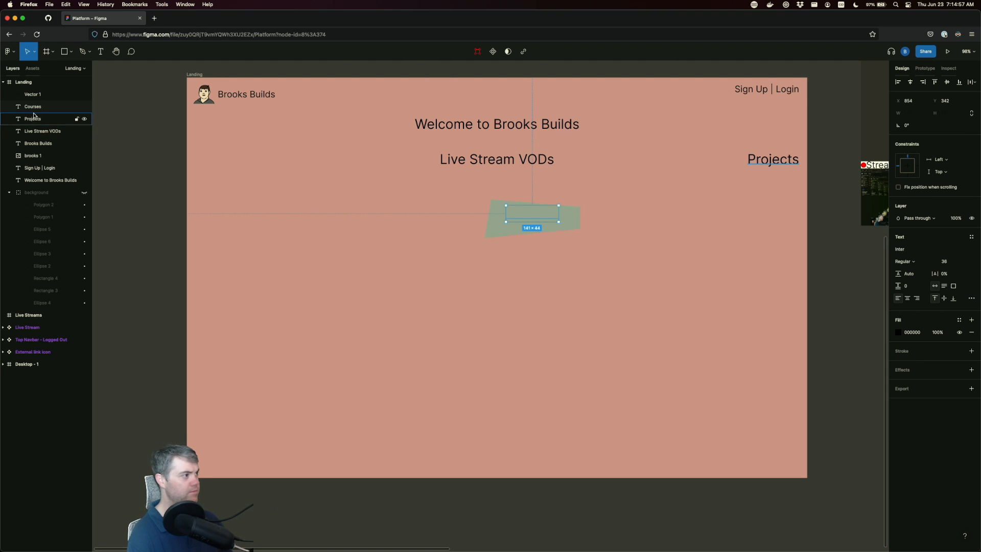
key(super+bracketright)
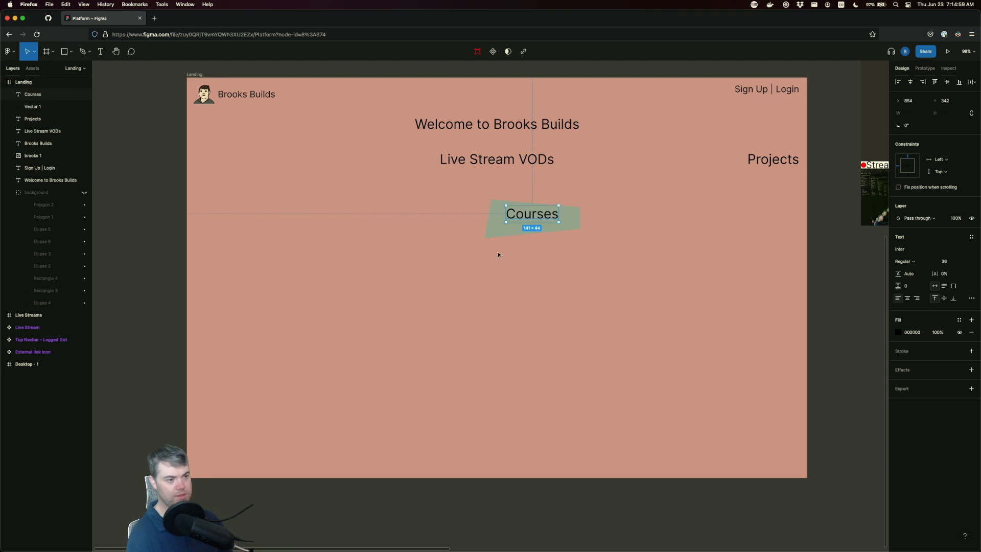
drag(532, 215, 532, 217)
click(637, 223)
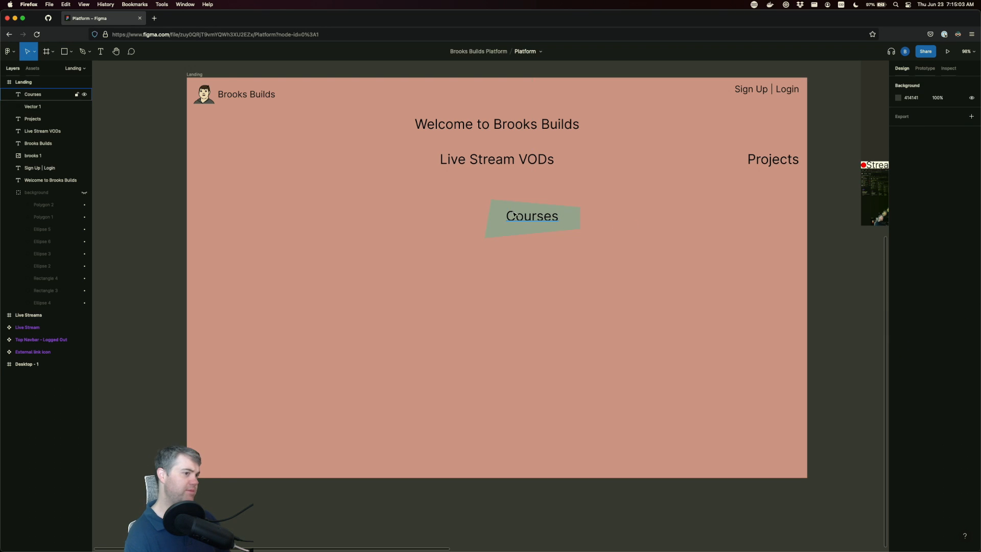
Shrink the tapered shape behind the "Courses" text to about 243 × 84
click(504, 233)
drag(485, 237, 487, 231)
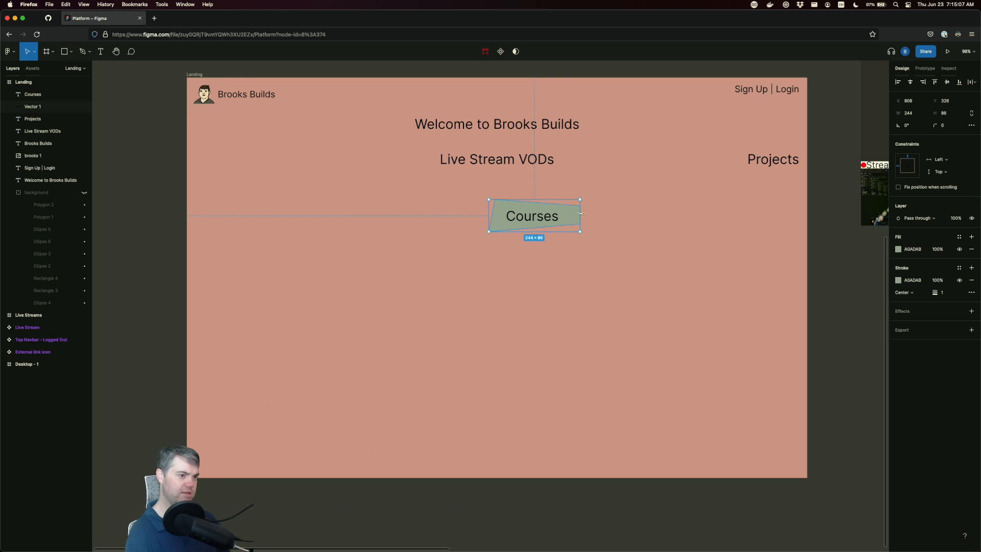
click(618, 212)
click(577, 222)
drag(579, 231, 578, 230)
click(628, 218)
Move the "Courses" text and its shape together to below the "Brooks Builds" logo, beside "Live Stream VODs"
drag(483, 202, 590, 237)
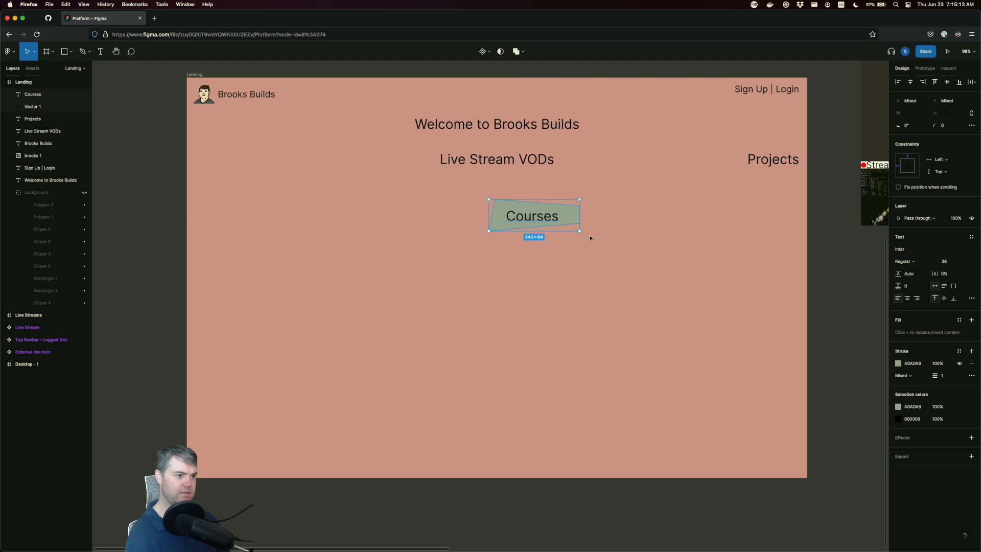
drag(513, 215, 292, 166)
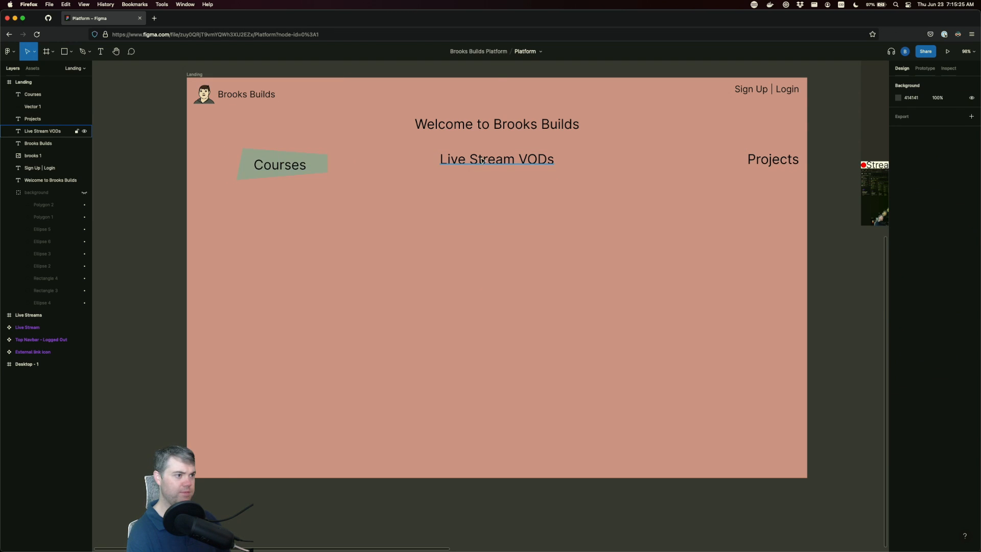
Move the tapered shape from "Courses" onto "Live Stream VODs" and bring that text in front of the shape
click(491, 160)
click(271, 155)
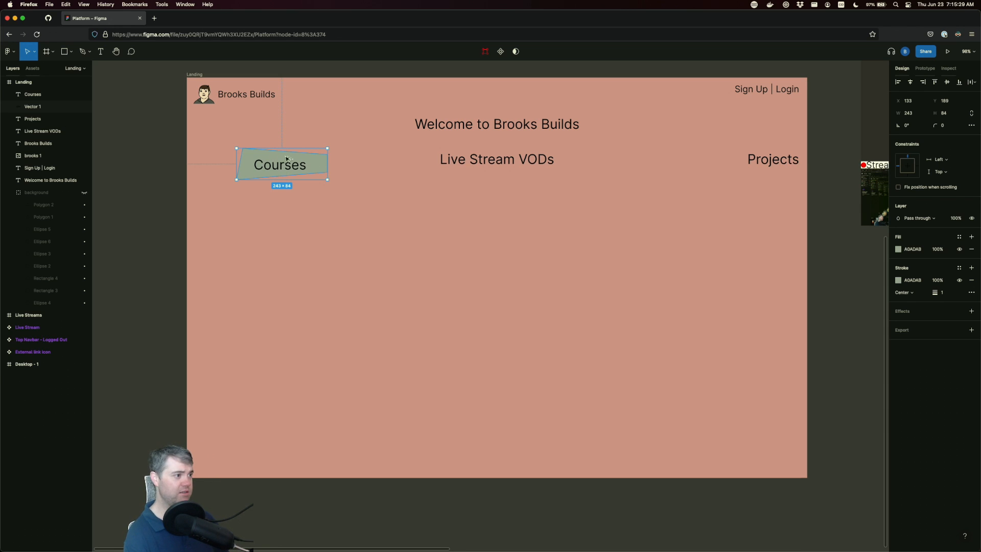
drag(287, 159, 485, 154)
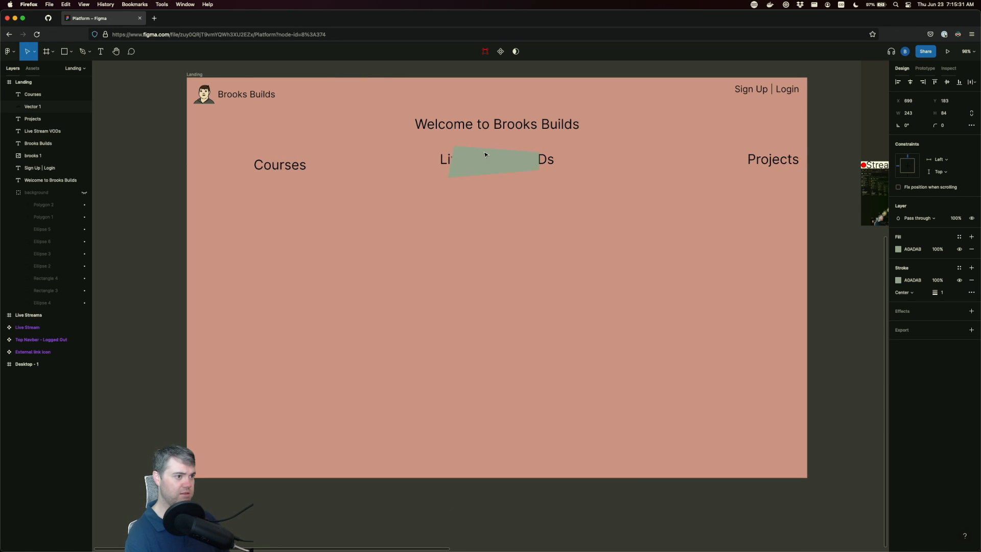
key(Escape)
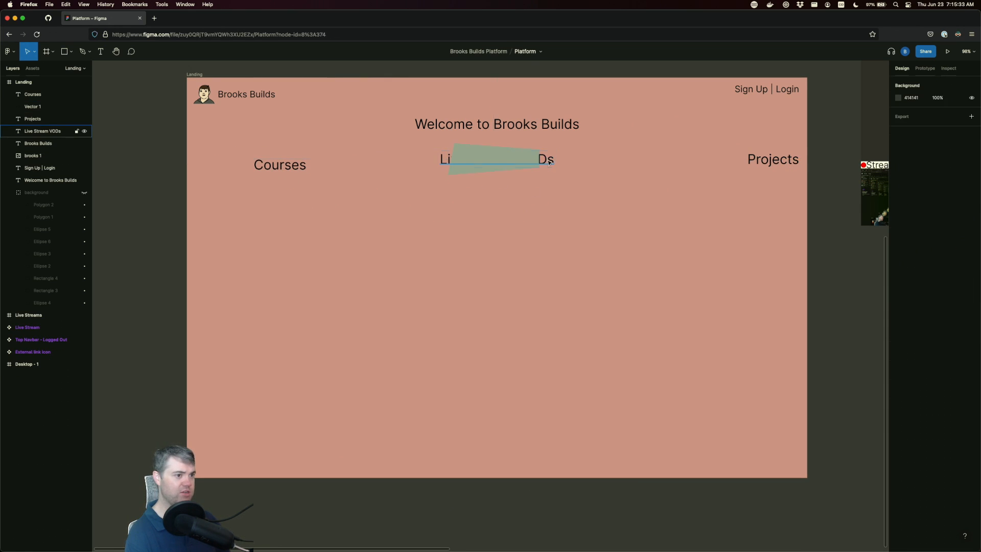
click(550, 163)
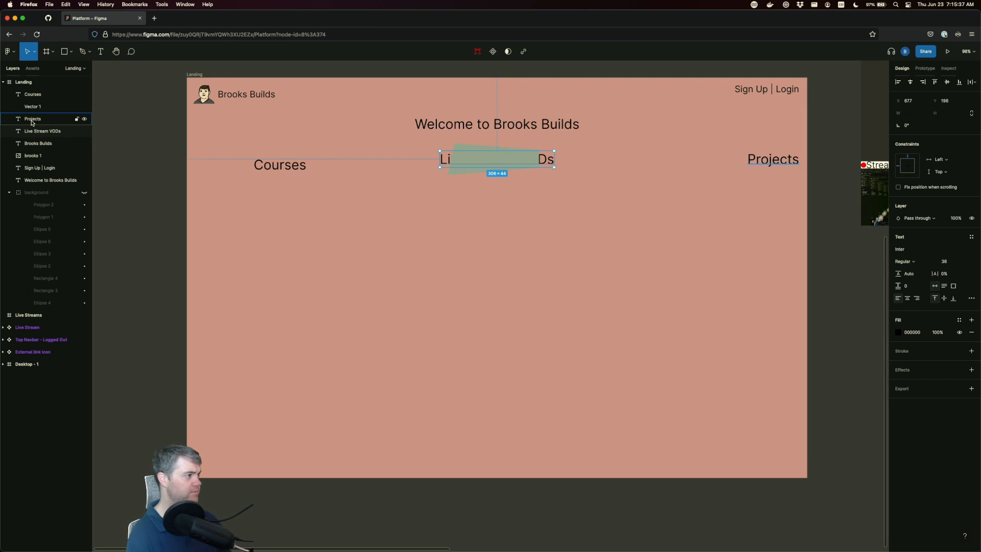
drag(36, 132, 36, 97)
click(629, 182)
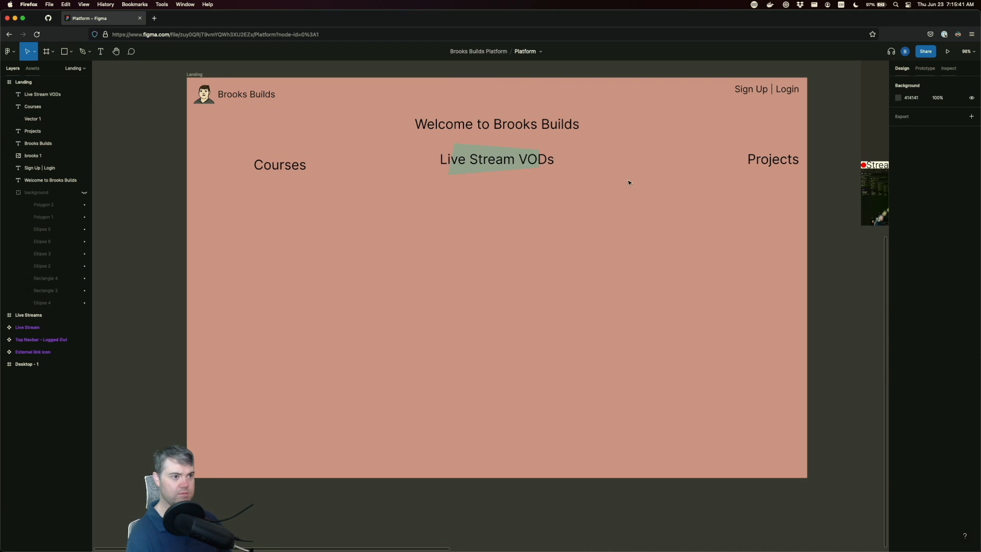
Stretch the tapered shape on both sides to about 348 wide so it spans the "Live Stream VODs" text
click(488, 149)
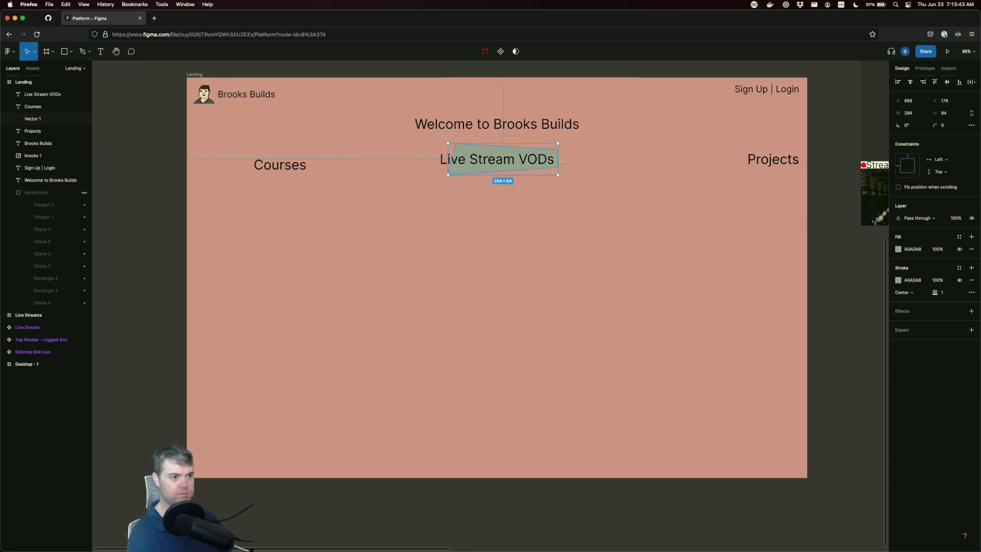
drag(562, 163, 563, 162)
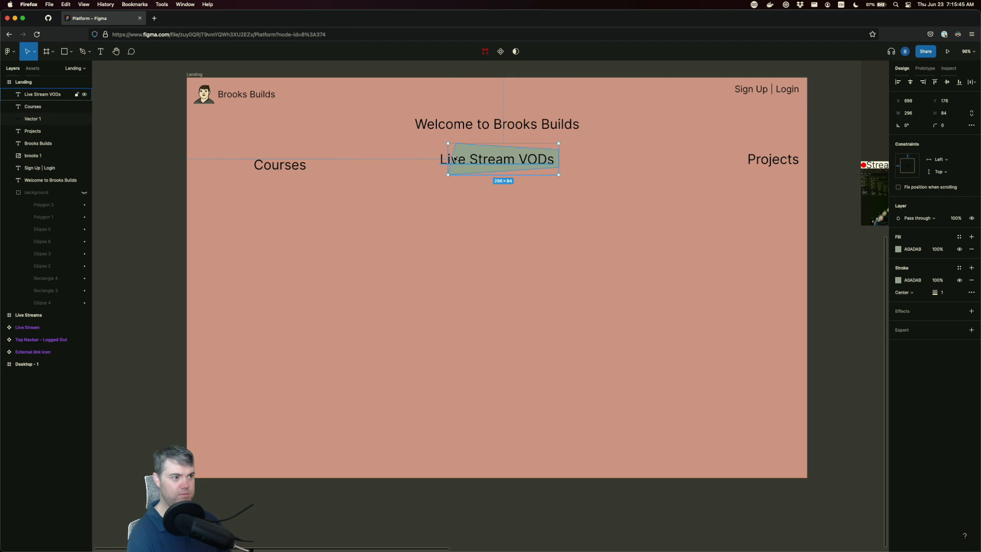
drag(449, 159, 430, 159)
click(576, 234)
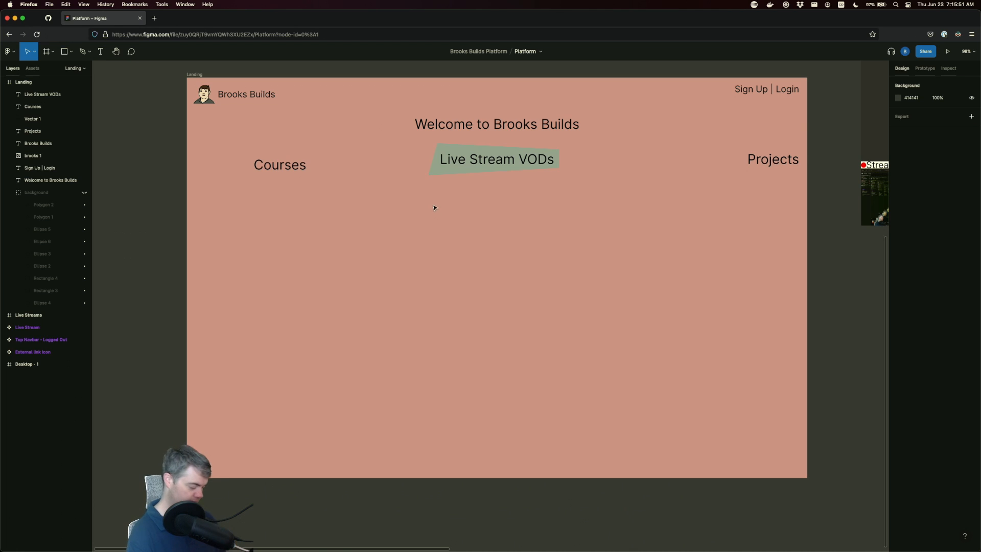
Delete the stretched tapered shape behind the "Live Stream VODs" text
click(460, 145)
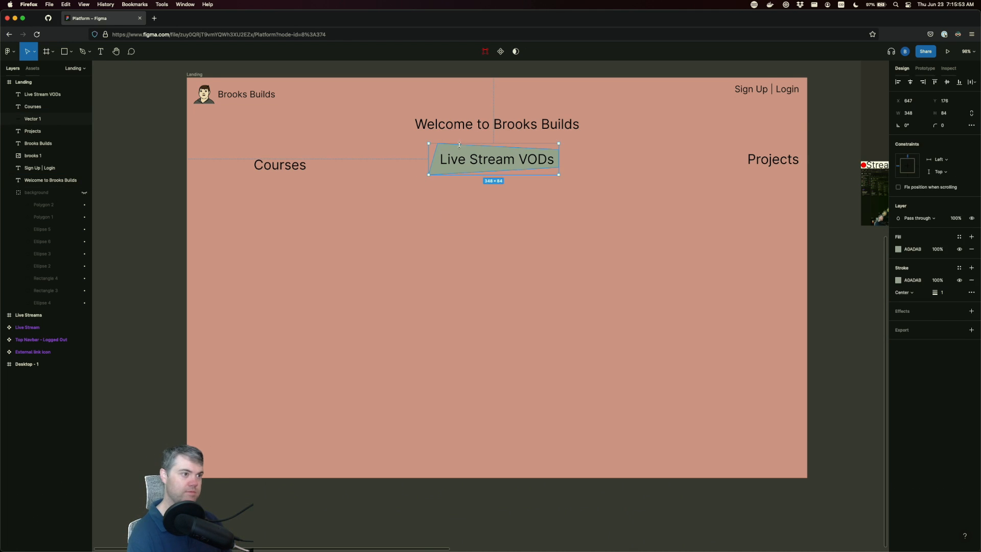
key(BackSpace)
scroll(429, 133, down, 1)
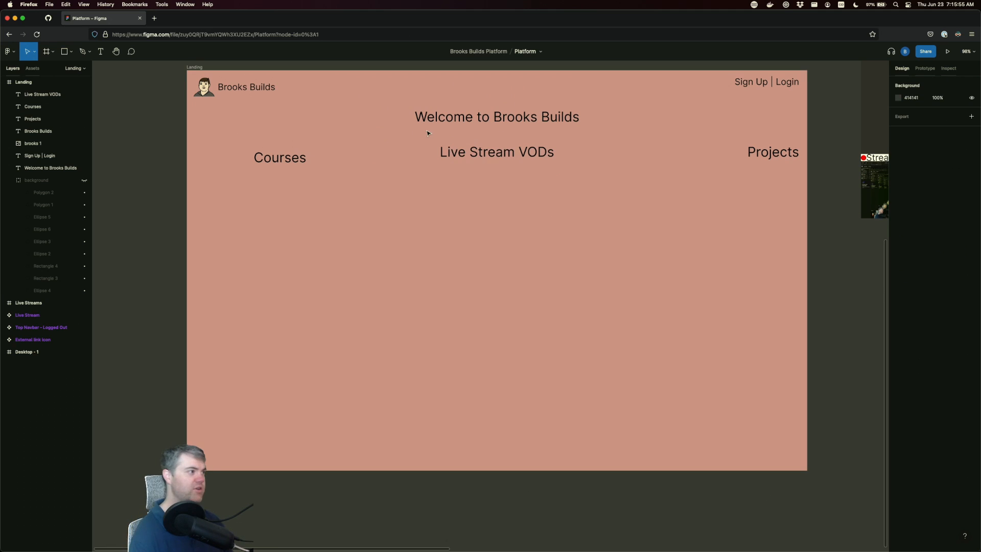
Draw a closed four-sided shape about 393 × 94 around "Live Stream VODs" with the Pen tool, narrowing toward its right end
click(85, 53)
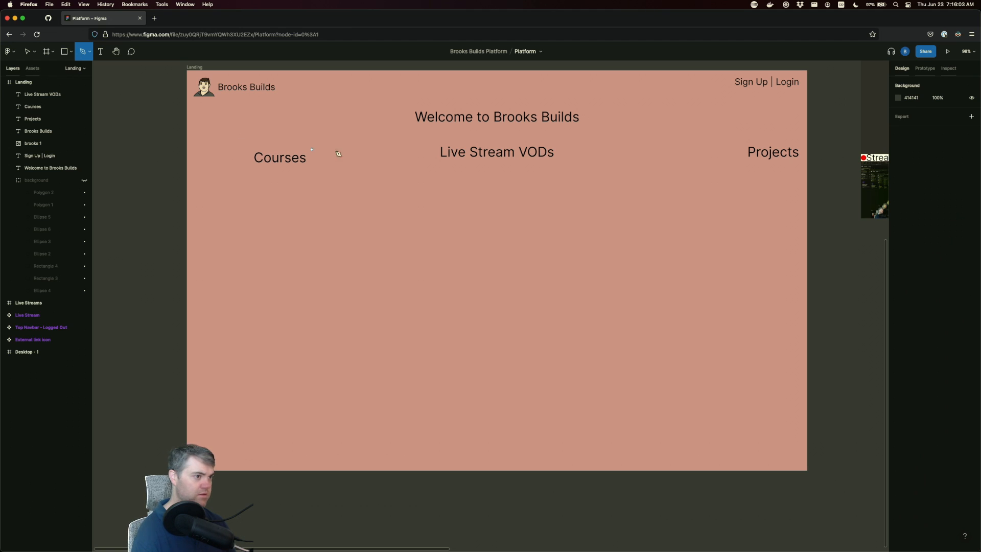
click(425, 138)
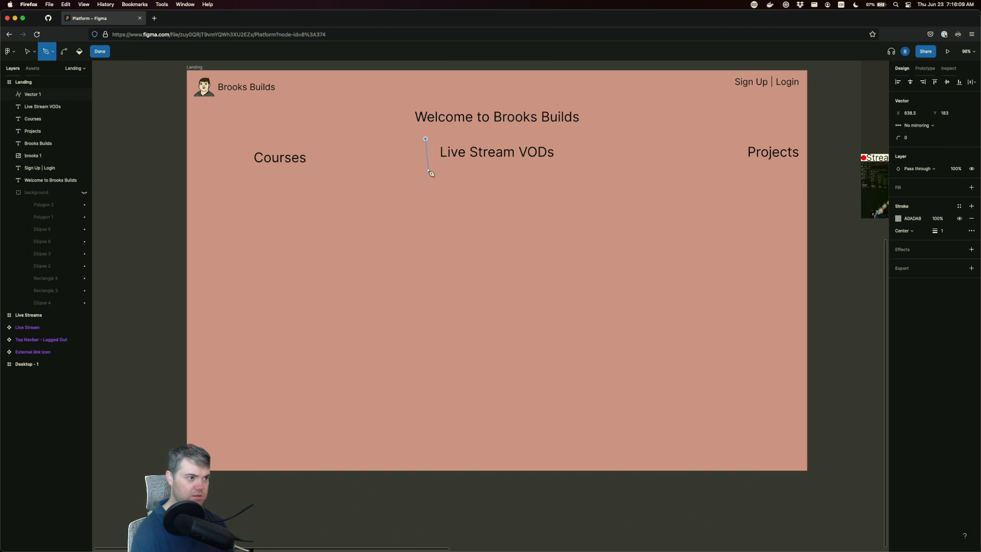
click(429, 171)
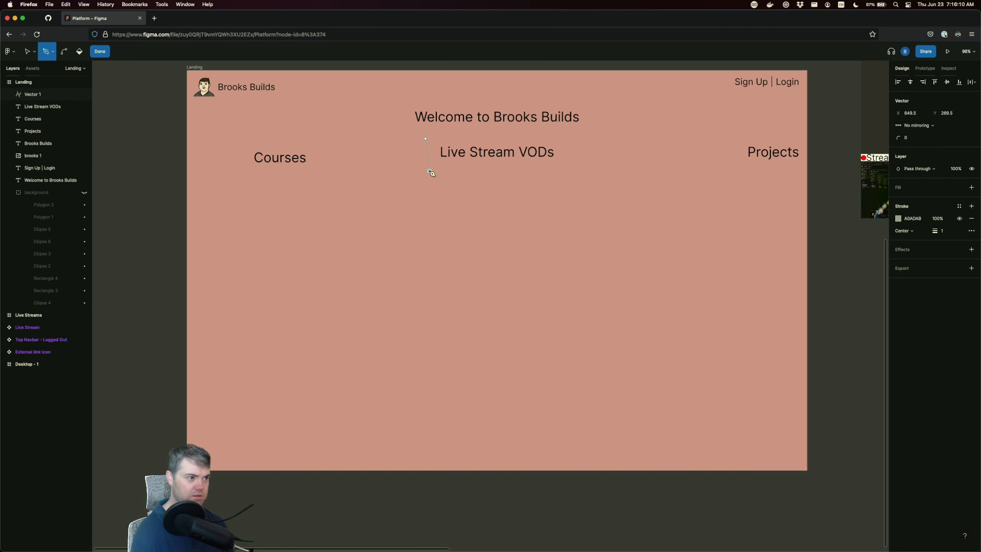
click(572, 161)
click(568, 137)
click(425, 138)
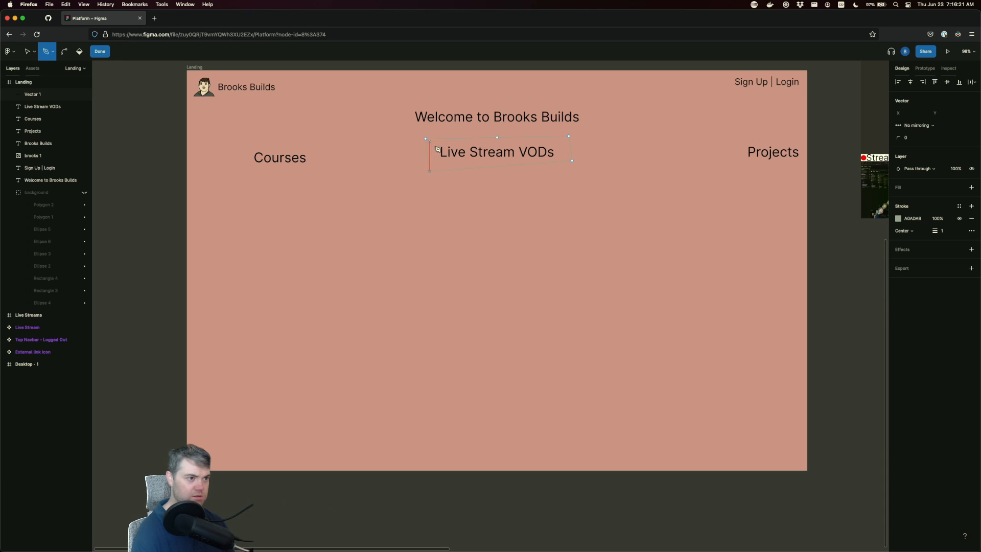
Fill the new four-sided shape with blue-green 5D7B80 and bring the "Live Stream VODs" text in front of it
click(80, 51)
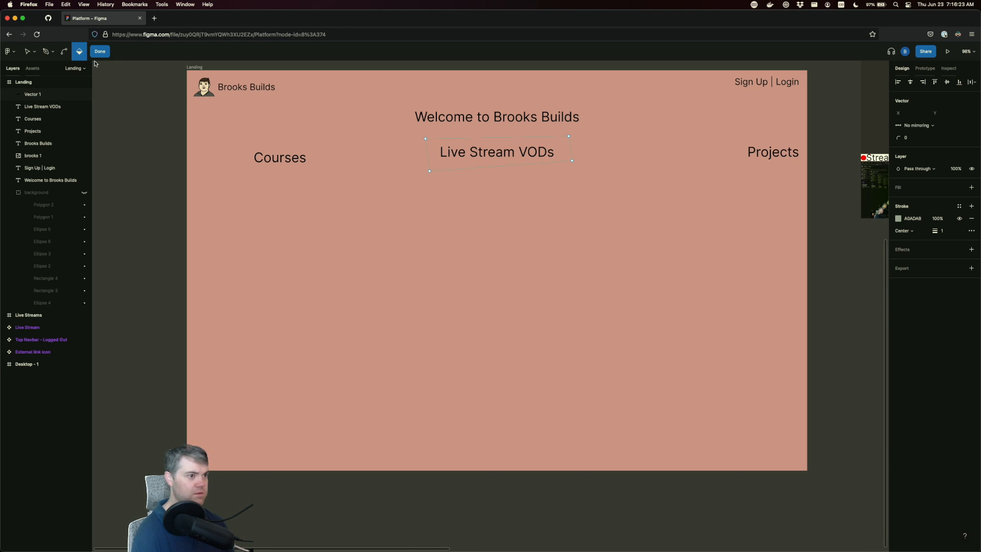
click(903, 189)
click(903, 200)
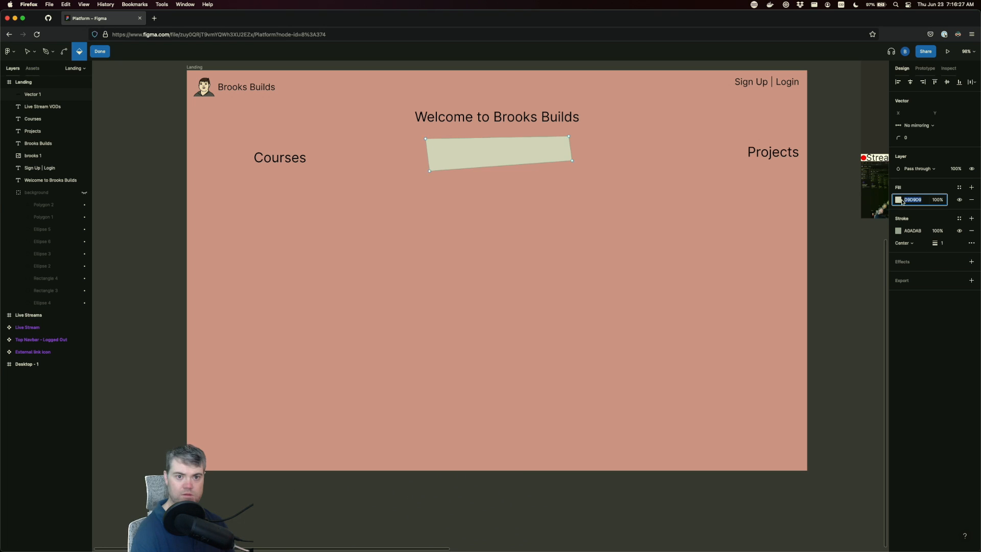
click(899, 201)
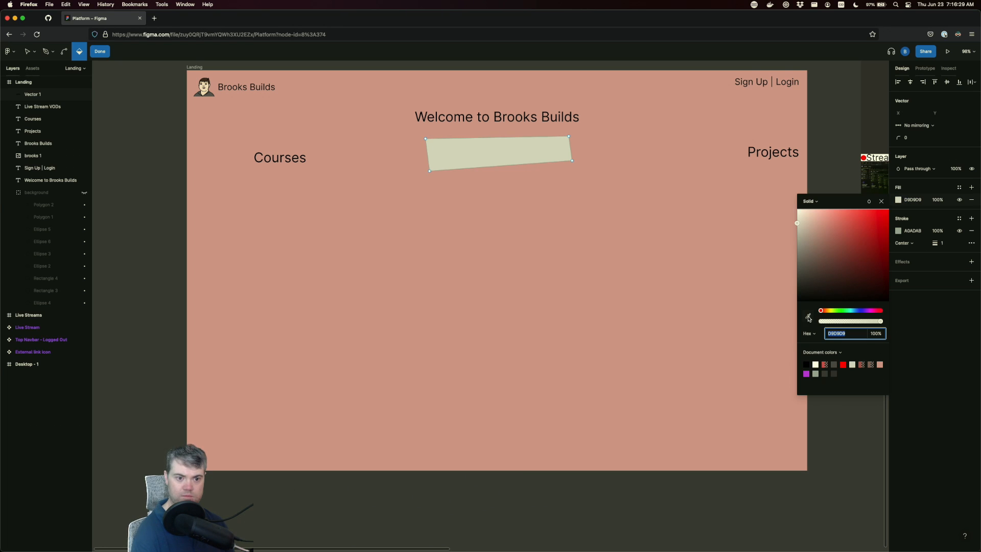
drag(827, 312, 852, 313)
drag(825, 274, 821, 256)
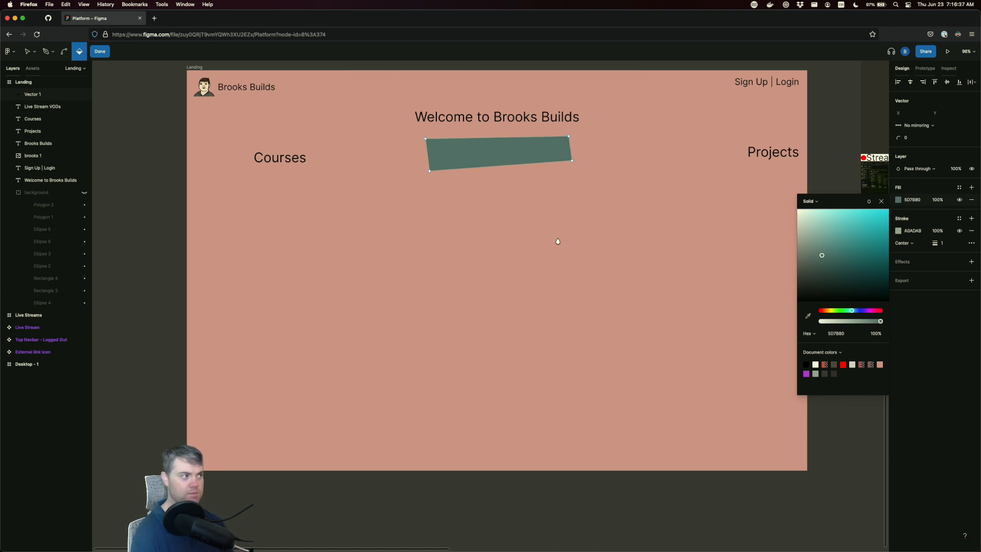
drag(53, 107, 50, 94)
click(573, 216)
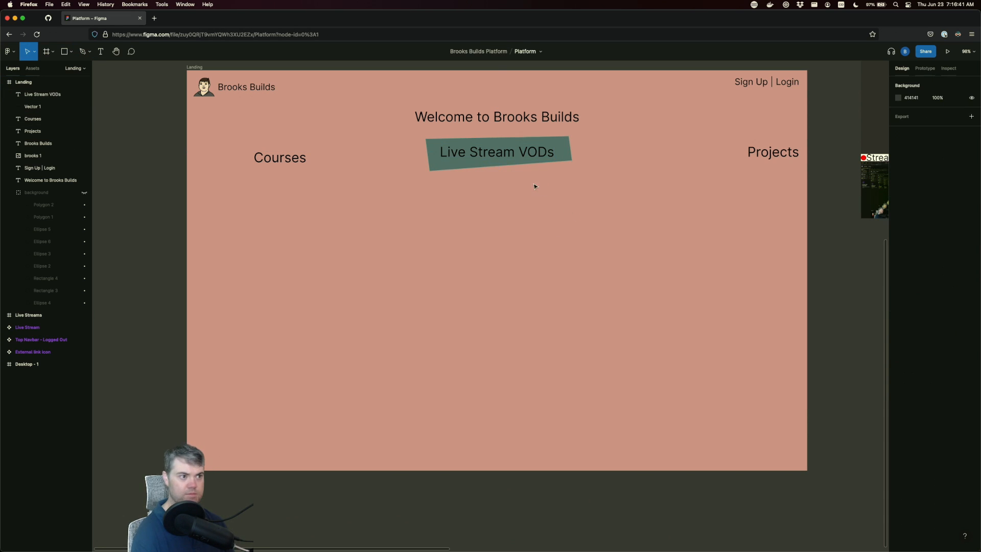
Lighten the fill of the shape behind "Live Stream VODs" to grey-green 9CA7A9
click(446, 167)
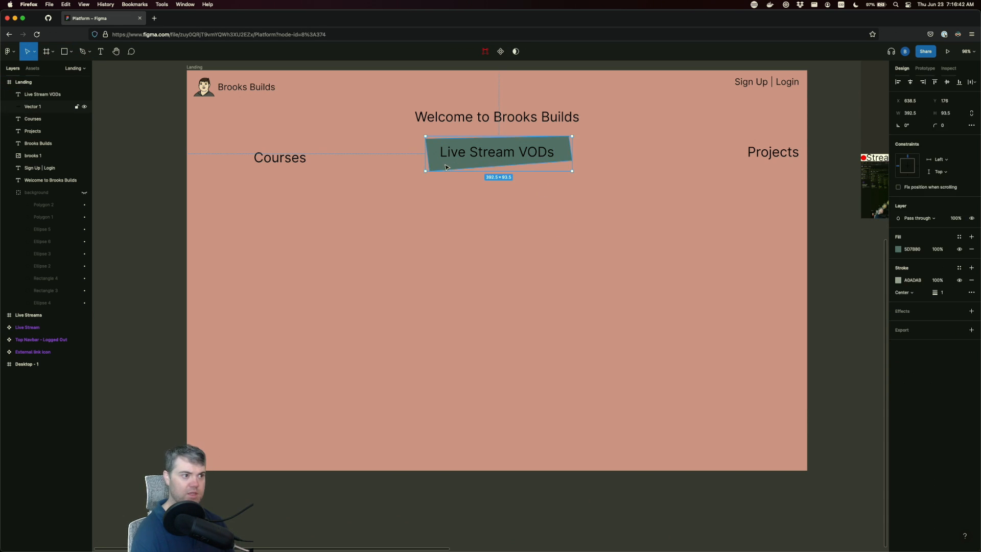
click(899, 249)
drag(820, 297, 802, 287)
click(665, 290)
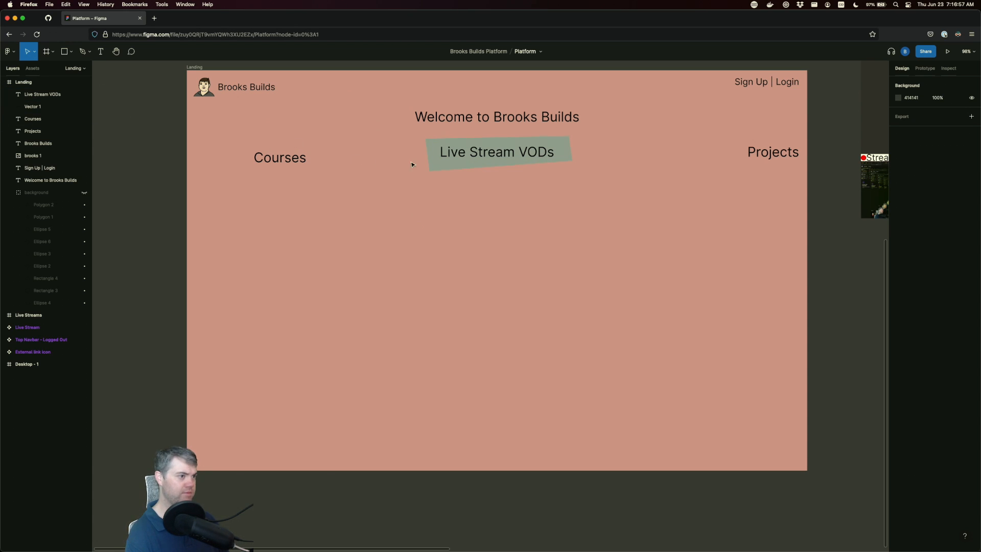
Duplicate the "Live Stream VODs" shape over "Courses" and bring the "Courses" text in front of the copy
drag(445, 168, 231, 178)
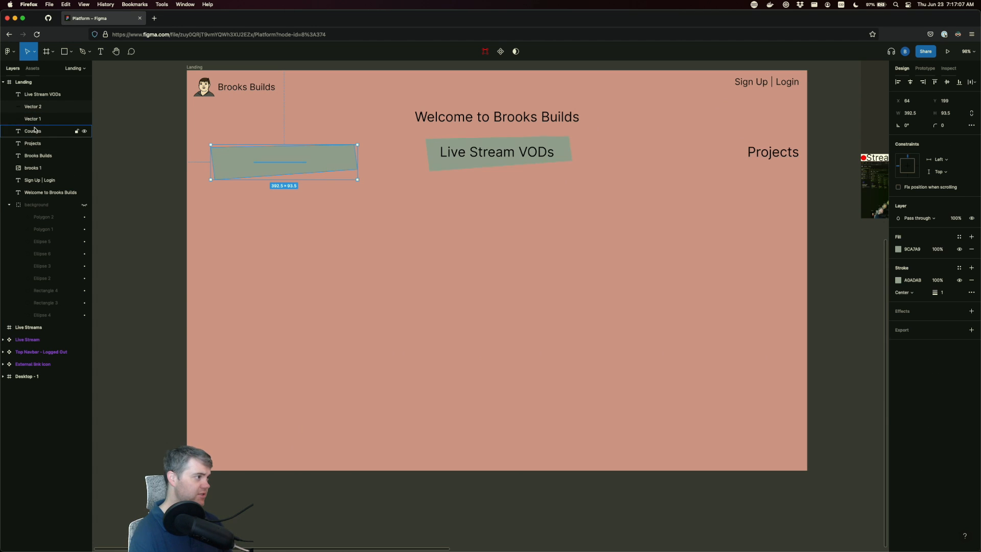
drag(34, 129, 35, 105)
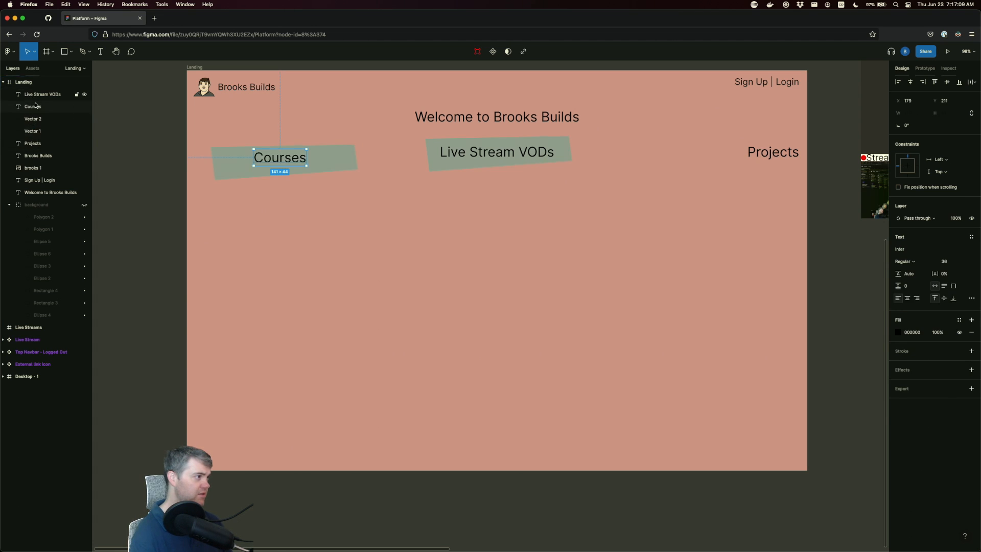
click(358, 190)
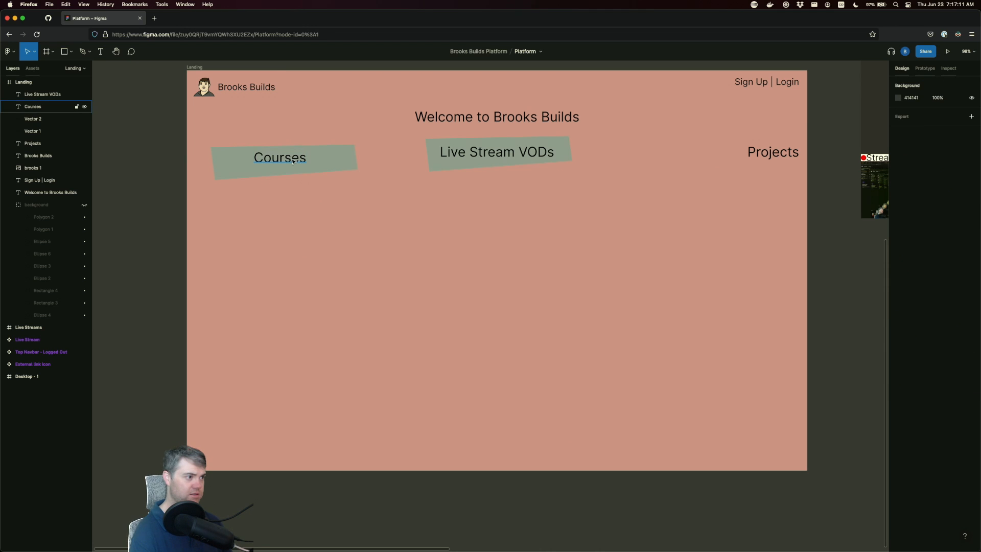
Shift the "Courses" text and its shape slightly upward to line up with the "Live Stream VODs" block
drag(288, 159, 283, 169)
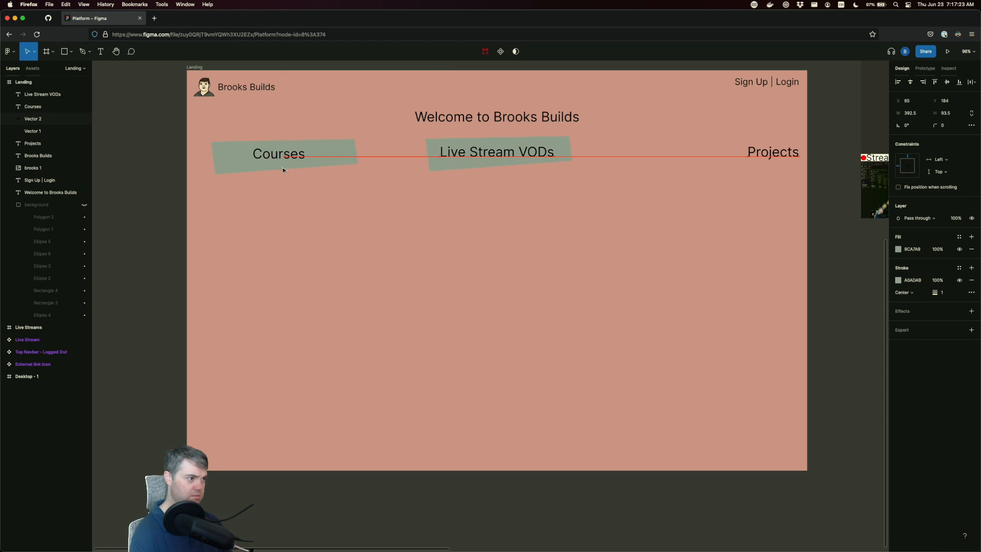
click(396, 197)
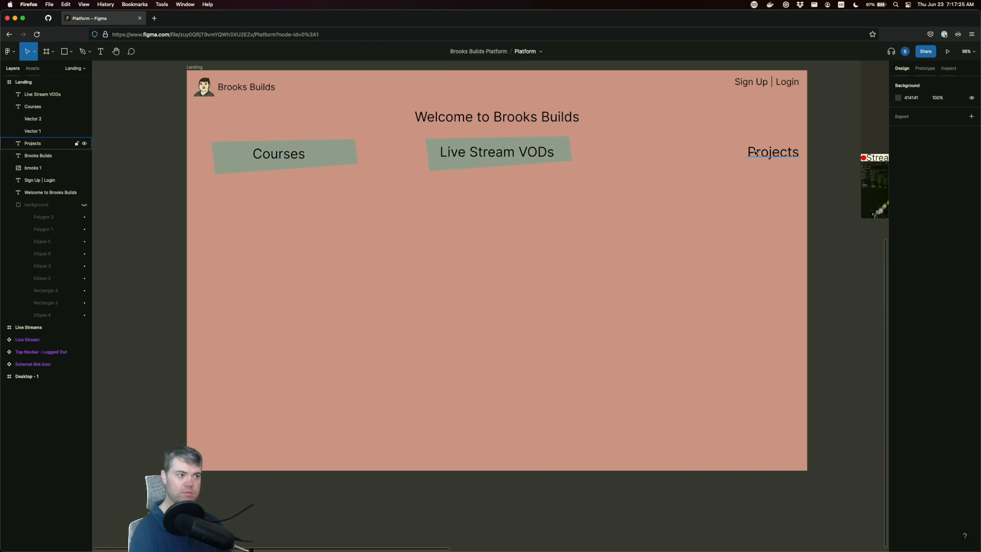
Duplicate the "Courses" shape over to "Projects", then bring the "Projects" text in front and centre it on the copy
drag(350, 157, 794, 155)
click(45, 156)
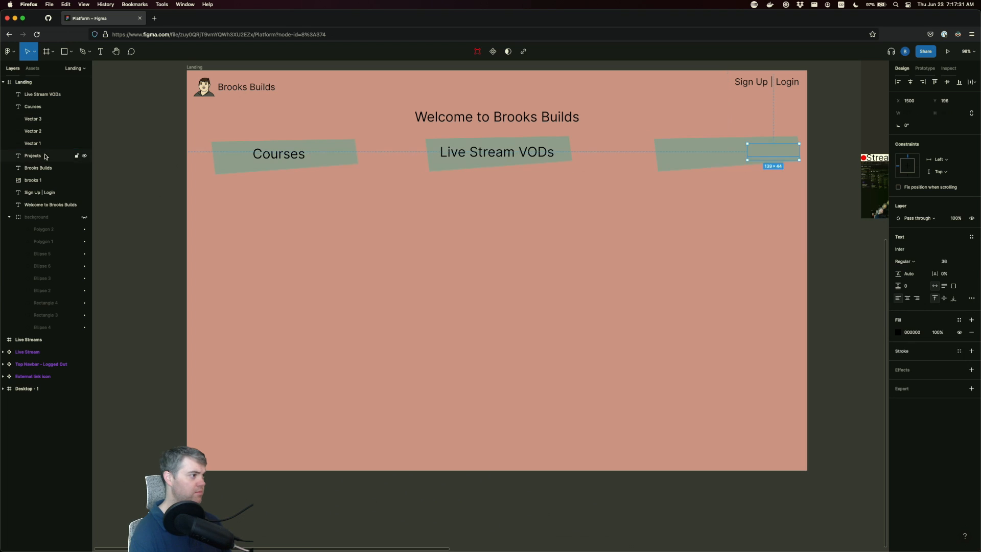
drag(44, 156, 45, 101)
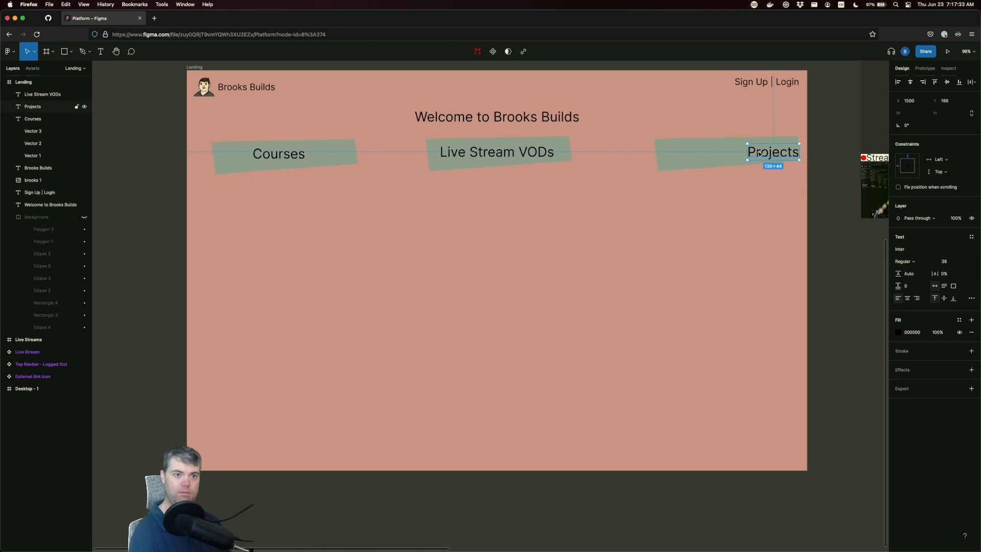
drag(759, 153, 733, 152)
click(716, 213)
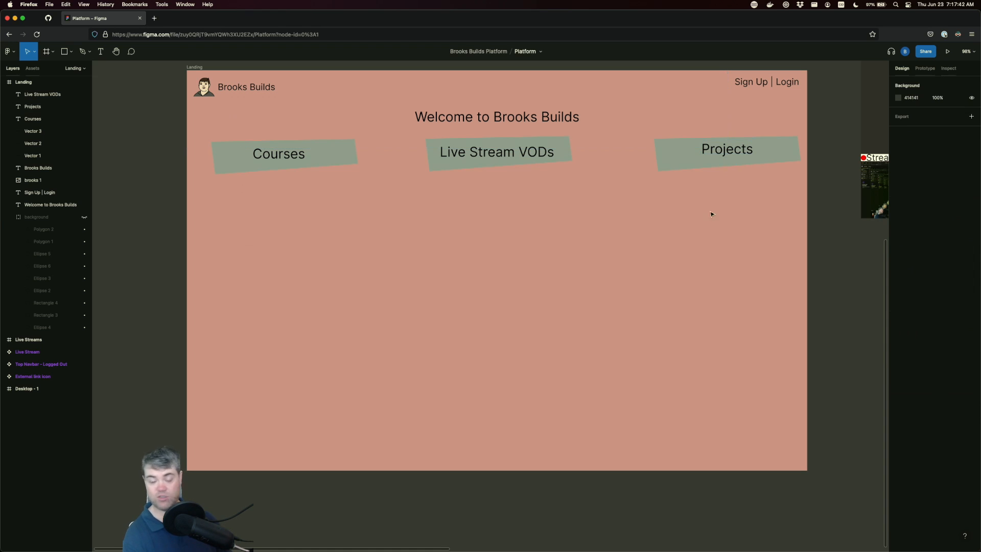
Shrink the shape behind "Courses" to about 185 × 65 so it fits closely around the text
click(334, 154)
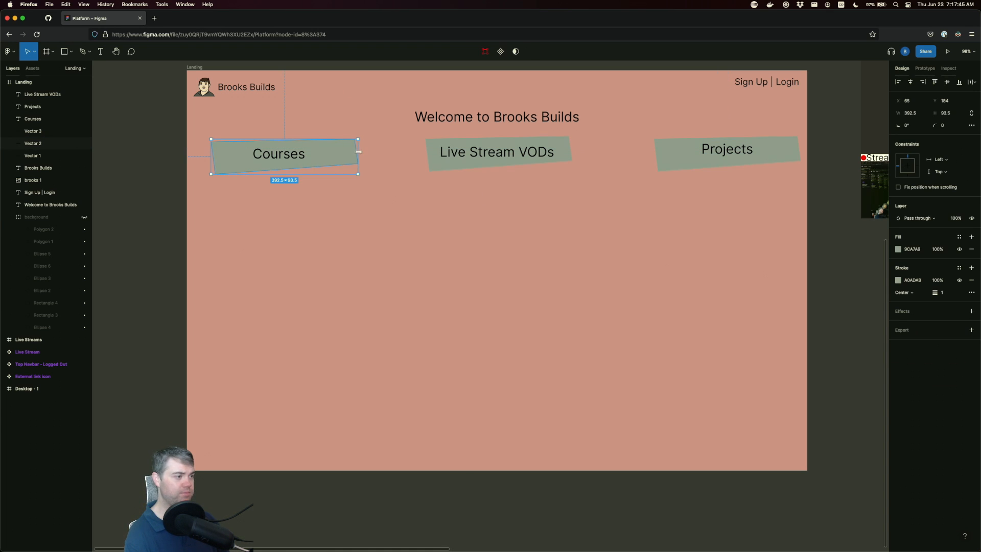
drag(359, 151, 316, 156)
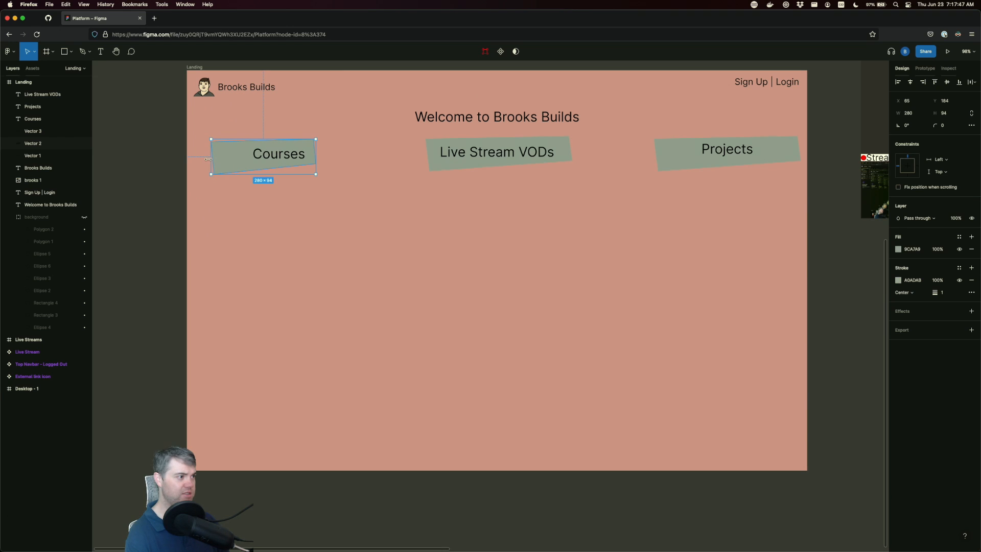
drag(208, 160, 286, 144)
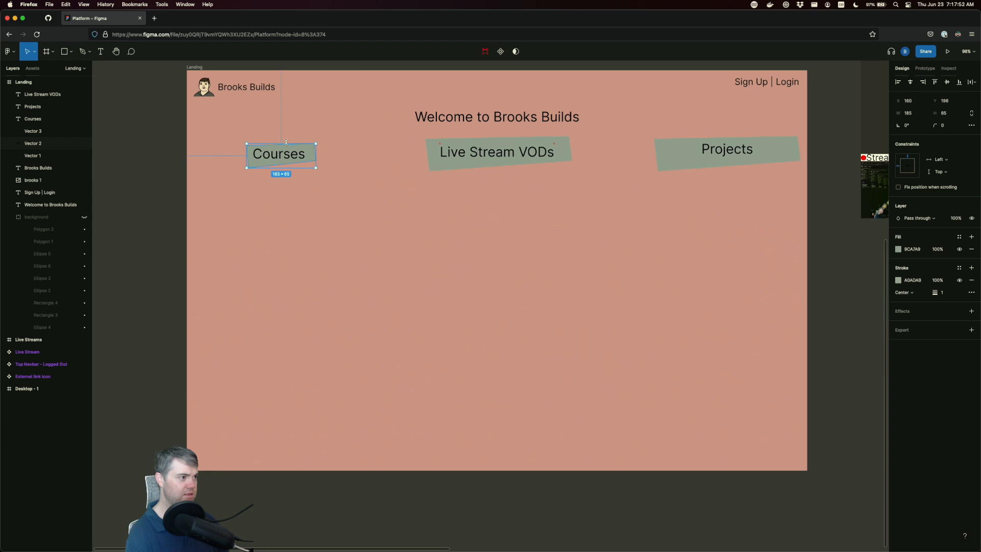
Shrink the shape behind "Projects" from both sides so it fits closely around the text
click(654, 151)
drag(654, 152, 693, 150)
drag(800, 144, 735, 164)
Make the hidden "background" group visible and lock it
click(525, 260)
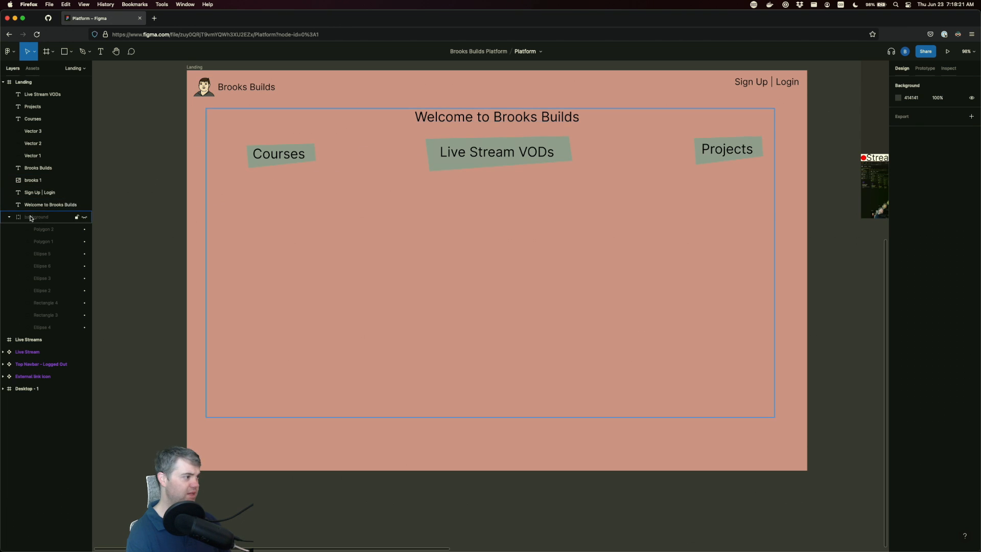
click(84, 219)
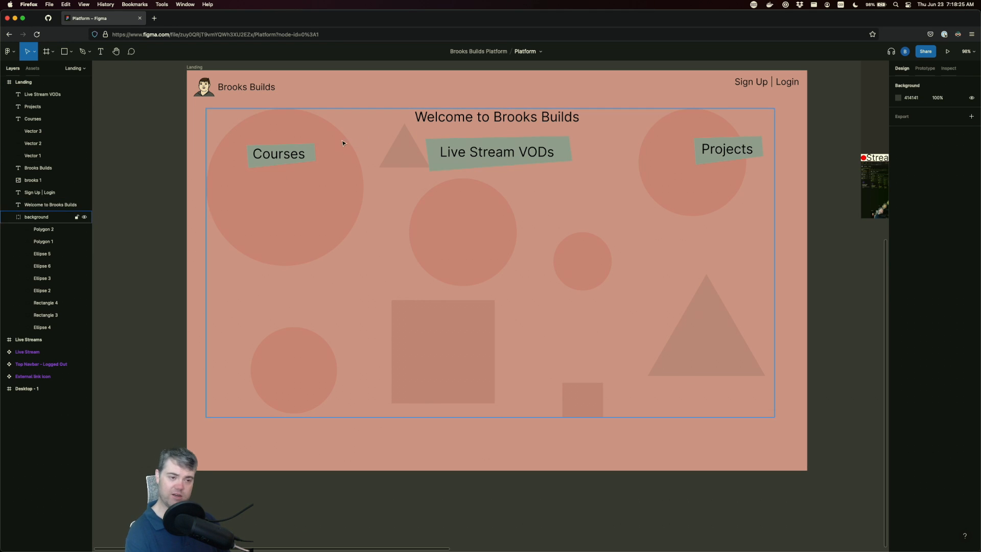
click(76, 217)
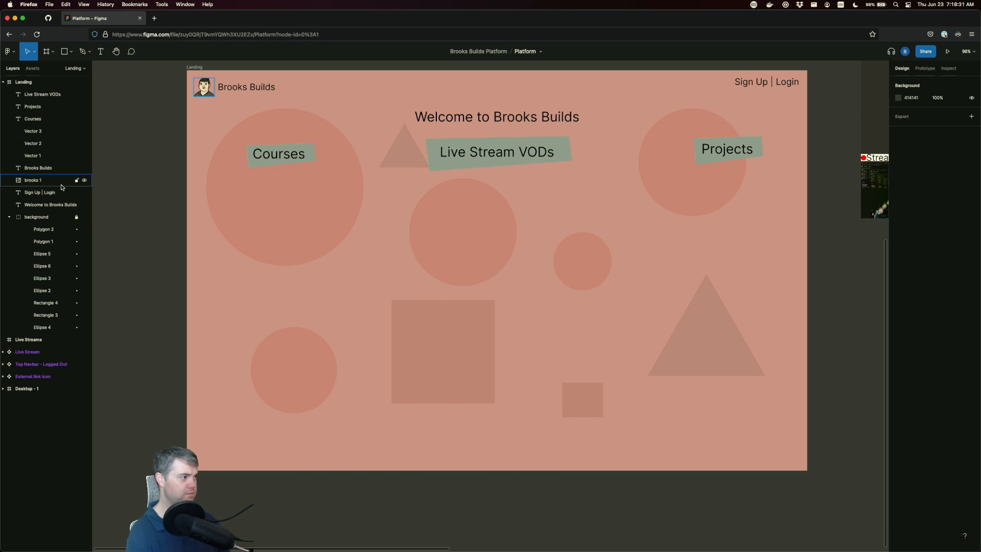
Group the "Live Stream VODs", "Projects" and "Courses" texts together with their three vector shapes
click(35, 95)
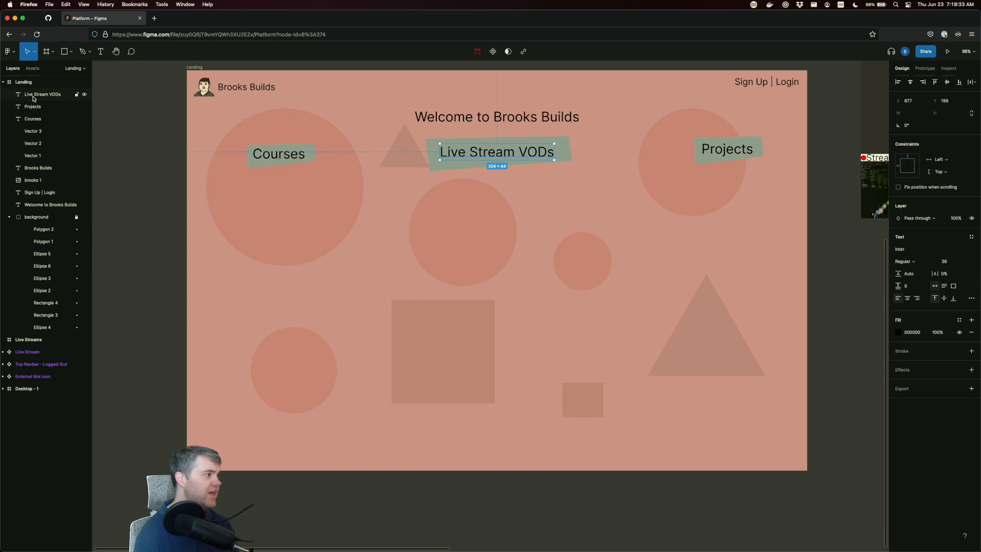
shift+click(33, 119)
right_click(38, 103)
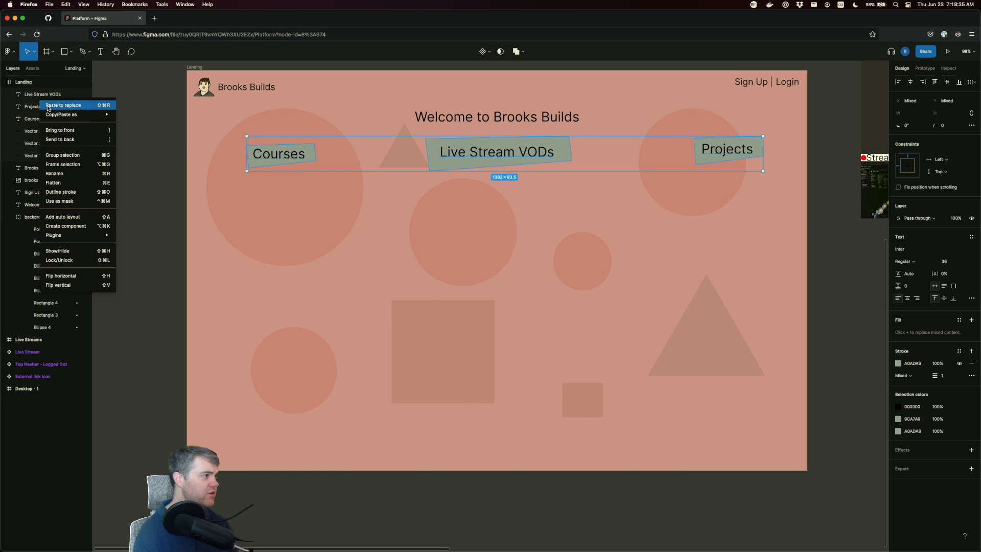
click(64, 155)
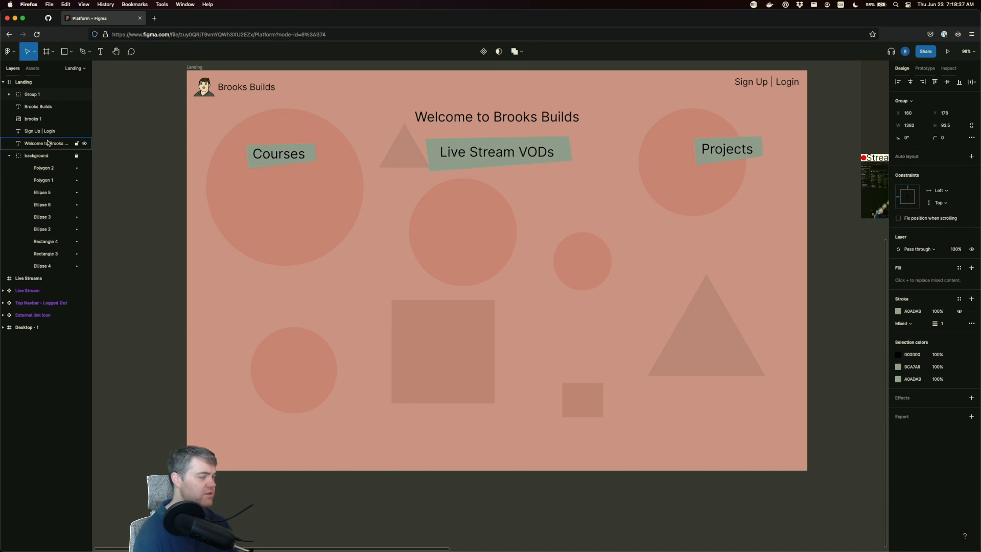
Rename the new headings group to "section titles" and lock it
double_click(32, 96)
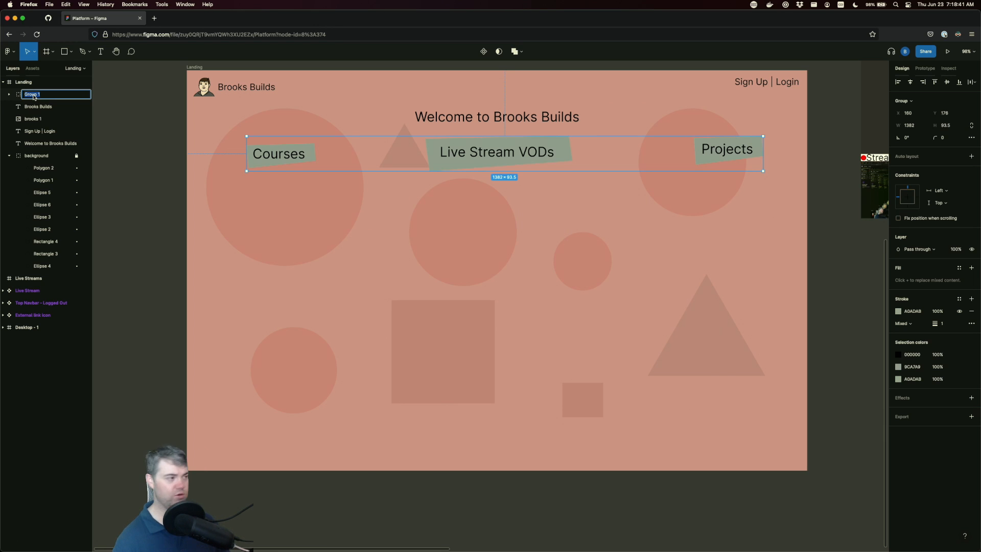
text(section)
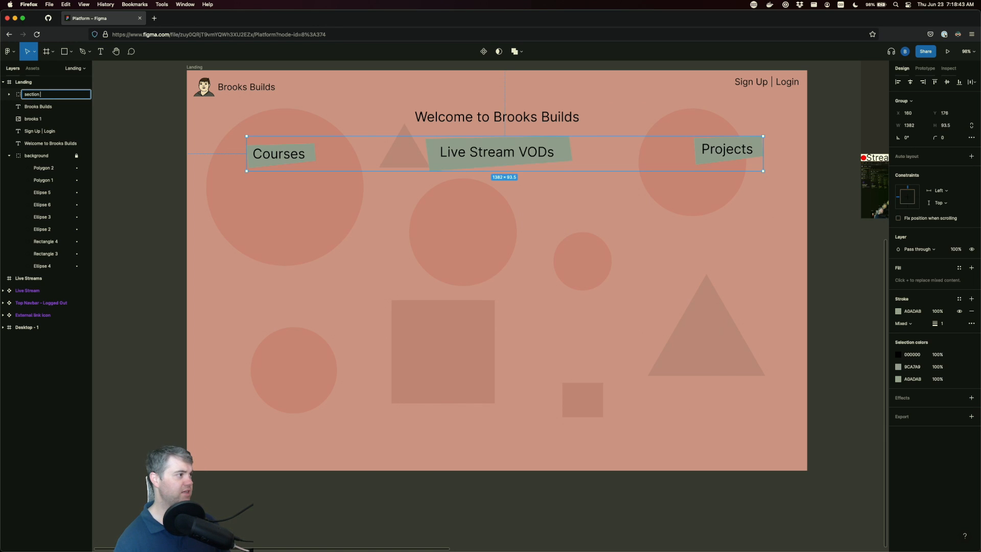
text( titles)
key(Return)
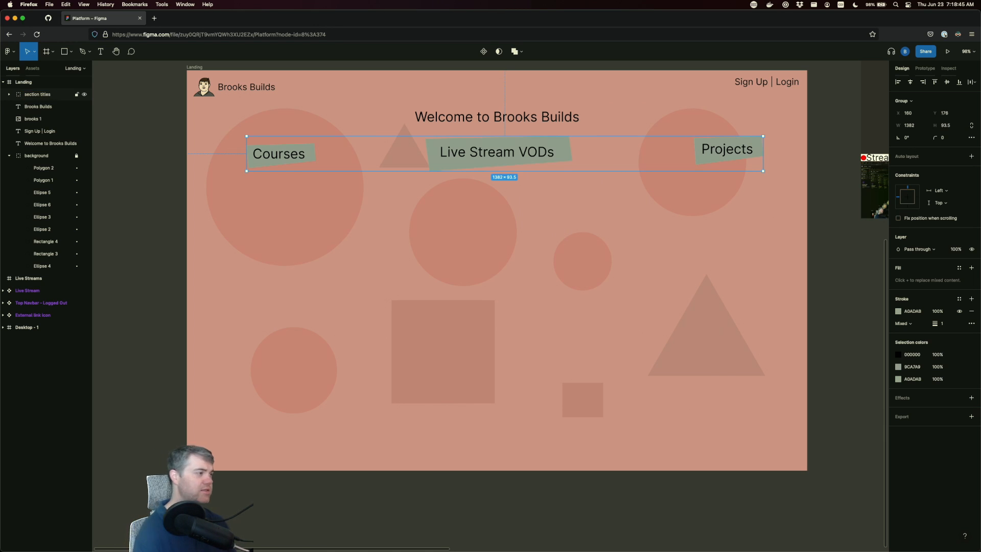
click(75, 94)
click(300, 248)
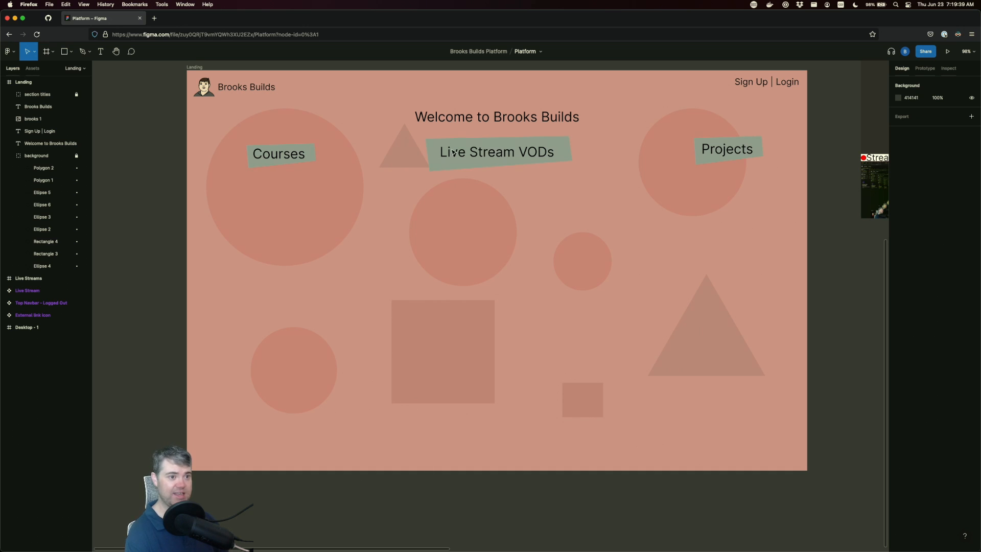
key(t)
click(215, 201)
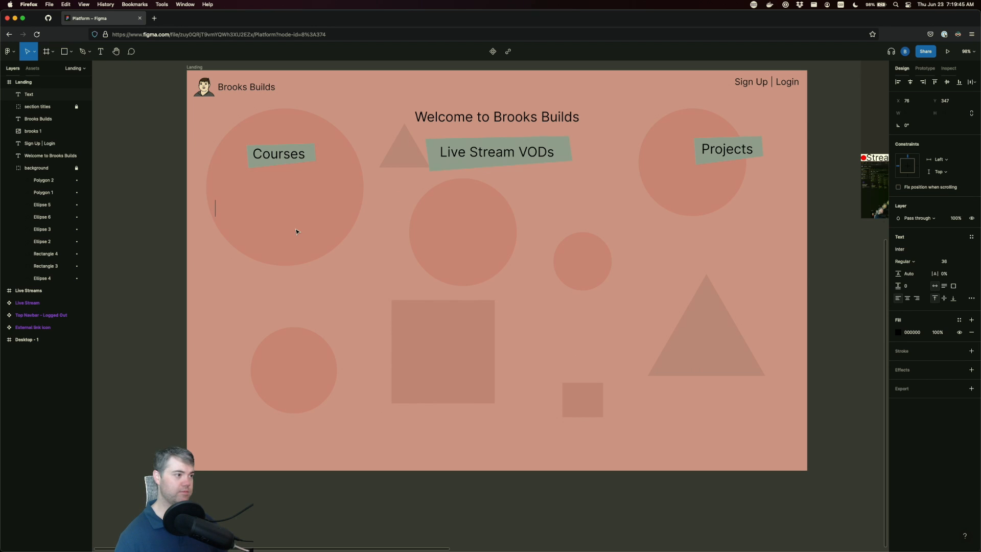
text(We have)
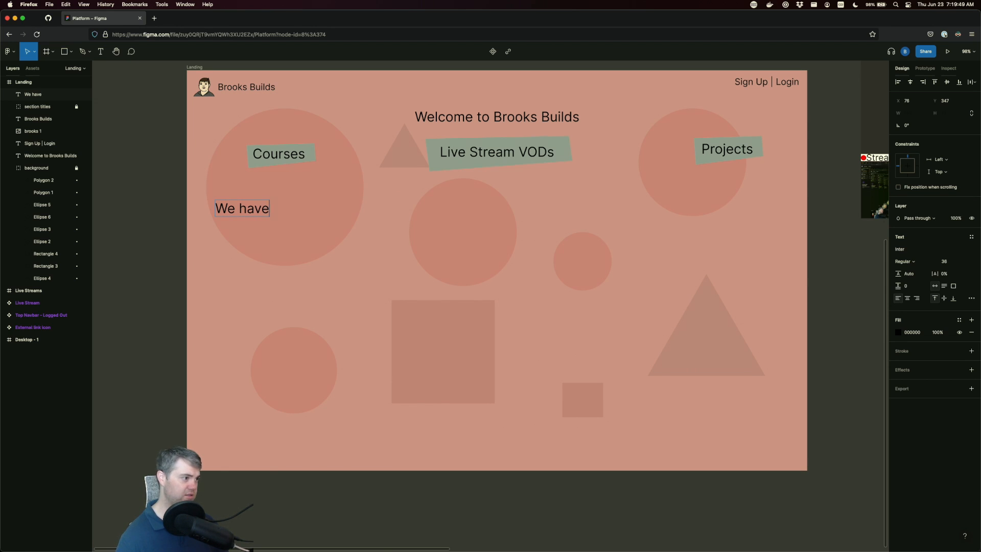
key(BackSpace)
key(BackSpace)
click(274, 219)
drag(274, 218, 222, 193)
key(BackSpace)
Start a text box below the "Courses" heading with the font size set to 20
key(t)
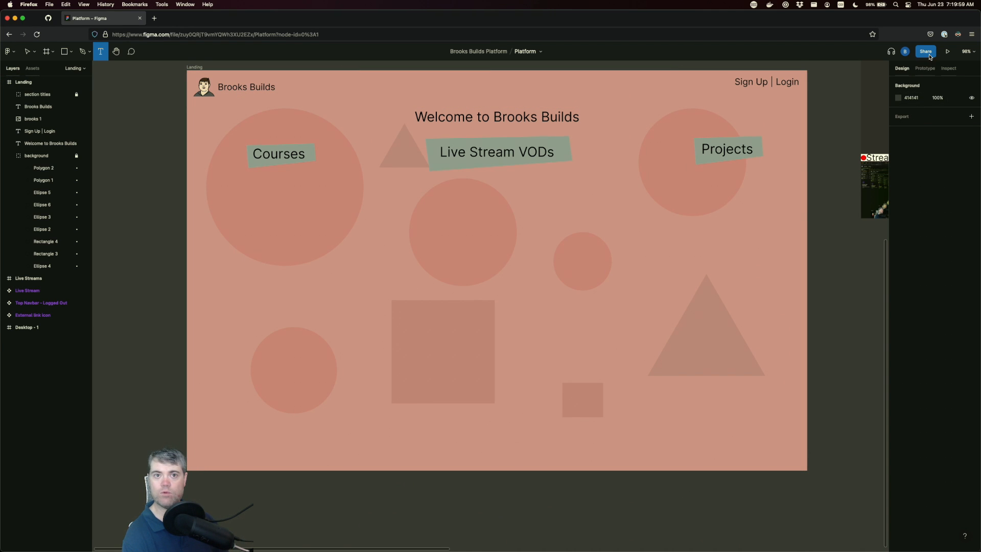
click(223, 197)
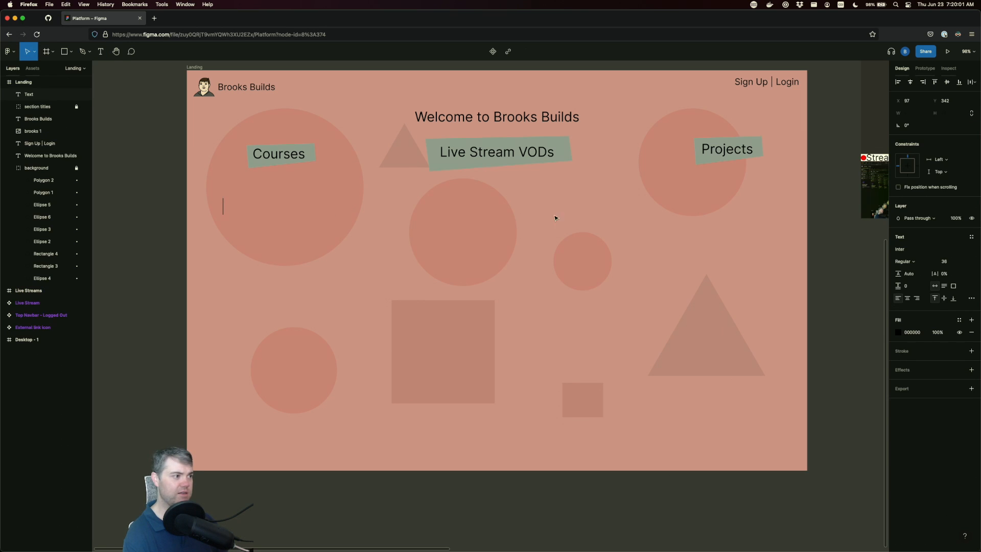
click(954, 259)
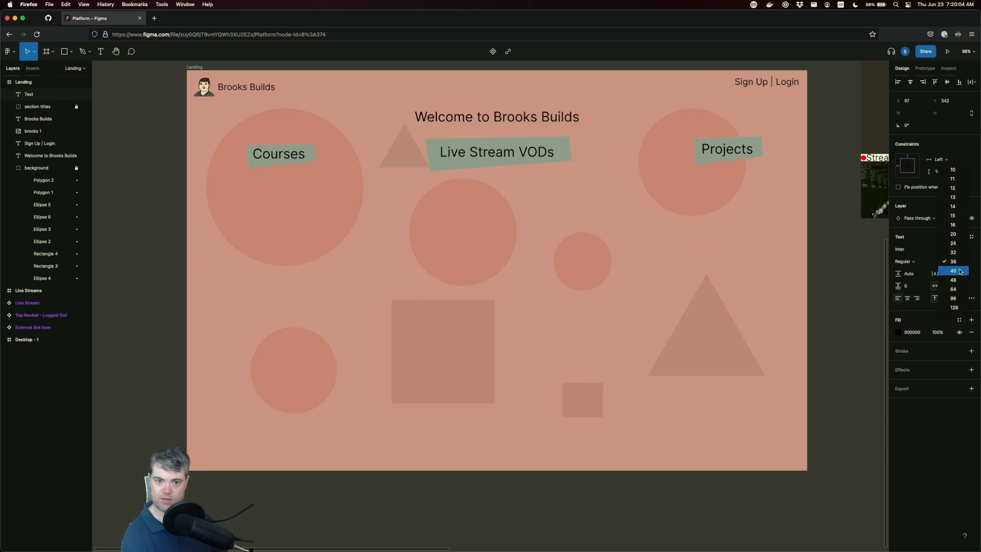
click(953, 235)
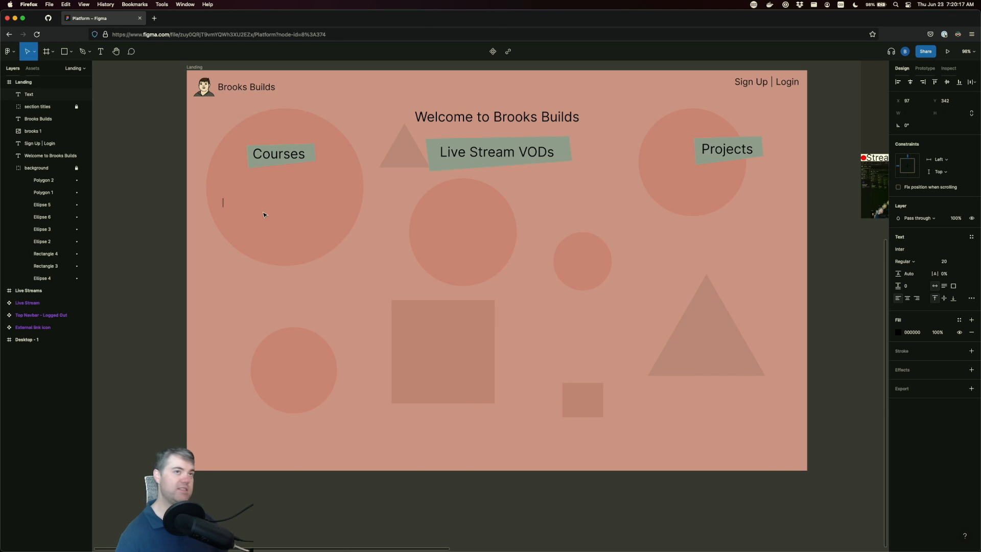
text(We have a)
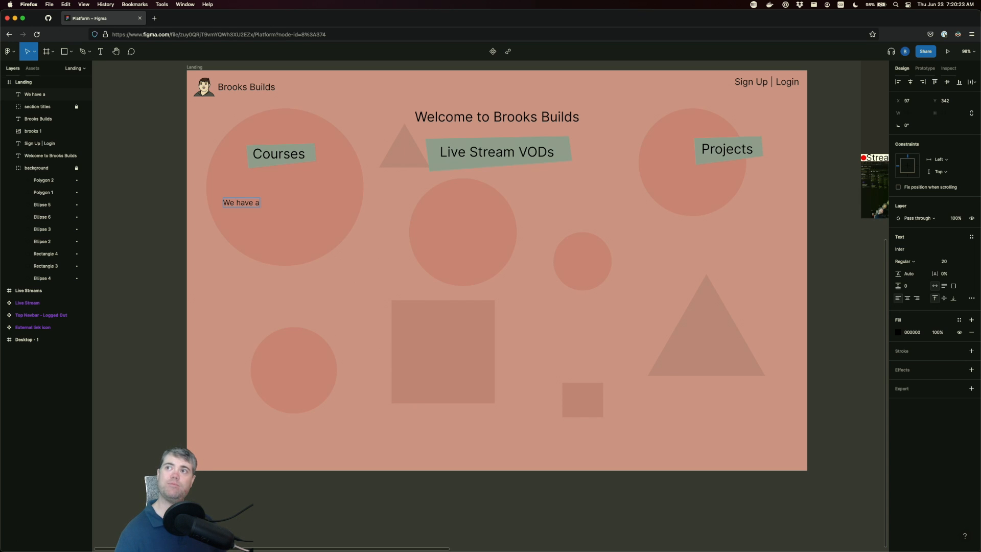
key(BackSpace)
key(BackSpace)
key(BackSpace)
key(BackSpace)
key(BackSpace)
key(BackSpace)
key(BackSpace)
key(BackSpace)
key(BackSpace)
key(BackSpace)
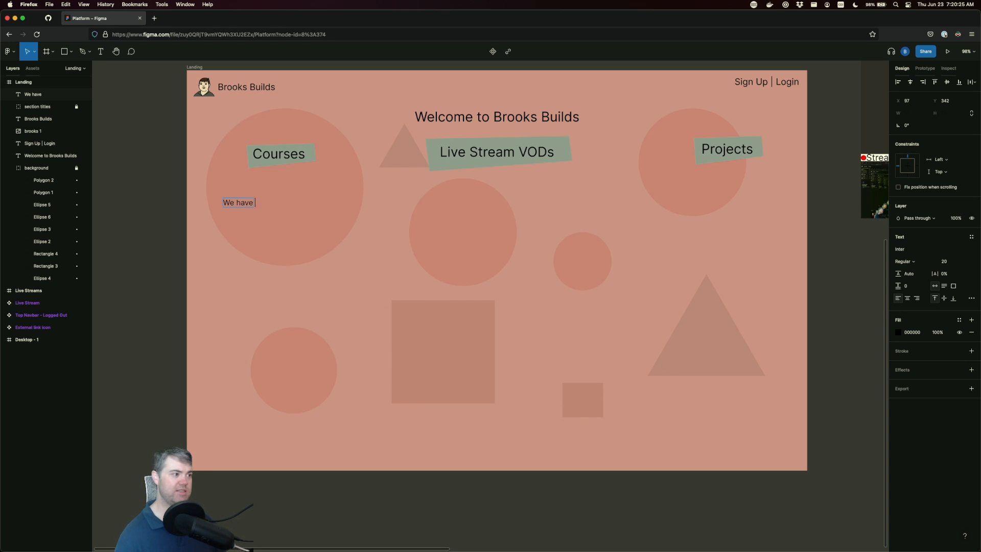
Enter "Improve your skills by taking a course." as the opening line of the text below "Courses"
text(I)
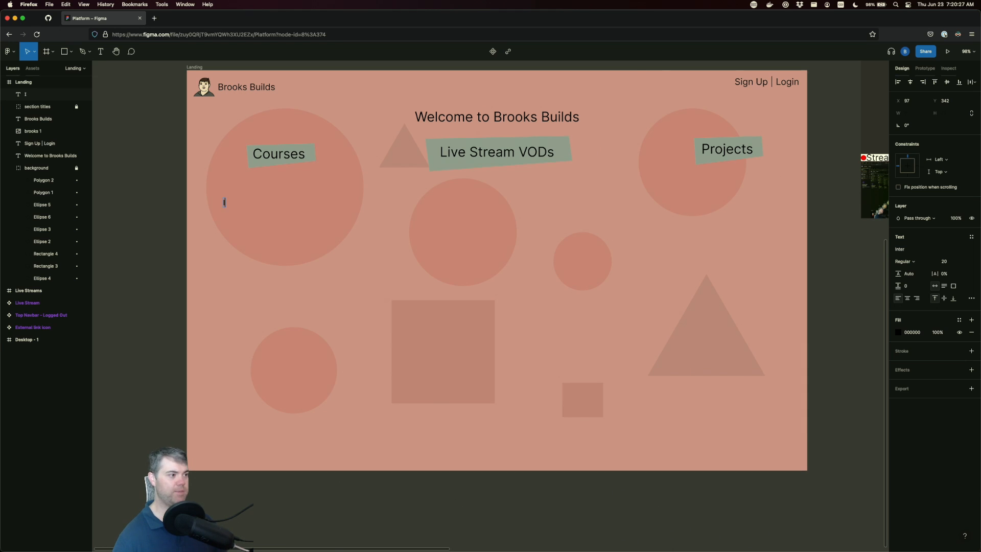
text(mprove y)
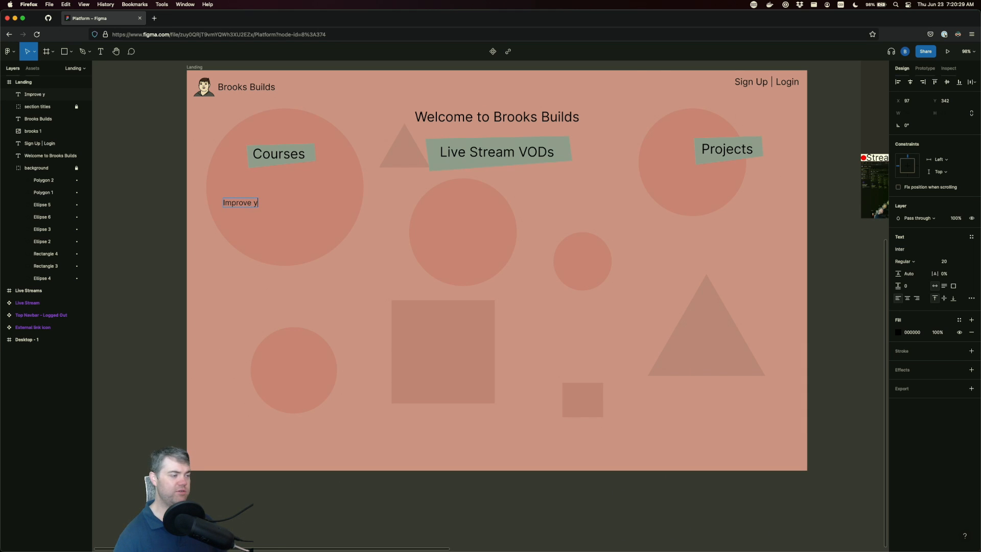
text(our skills)
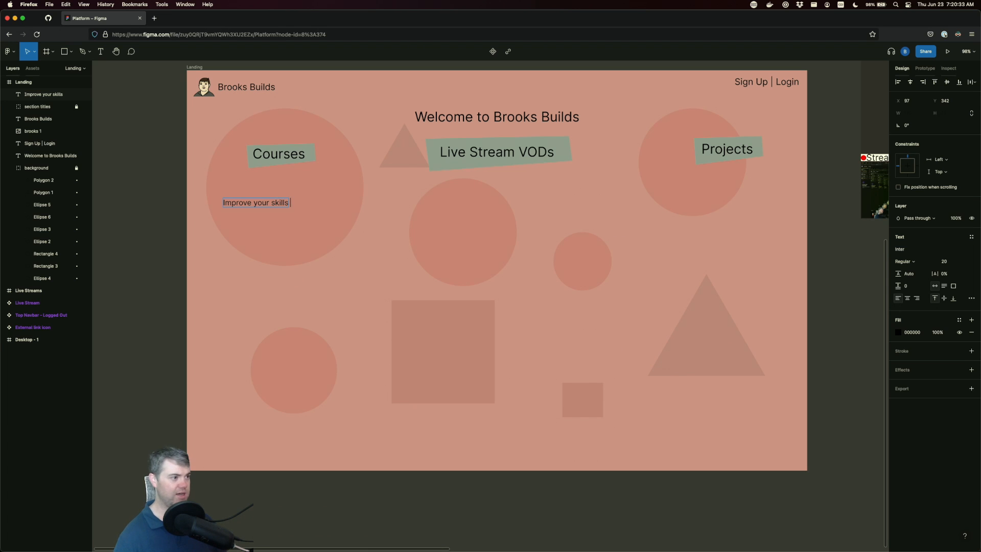
text( by taking)
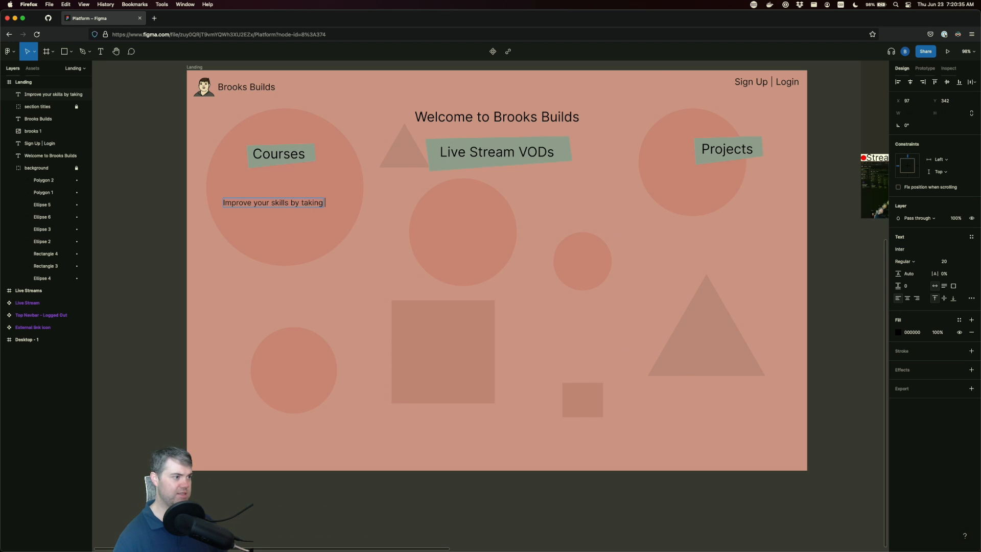
text( a course)
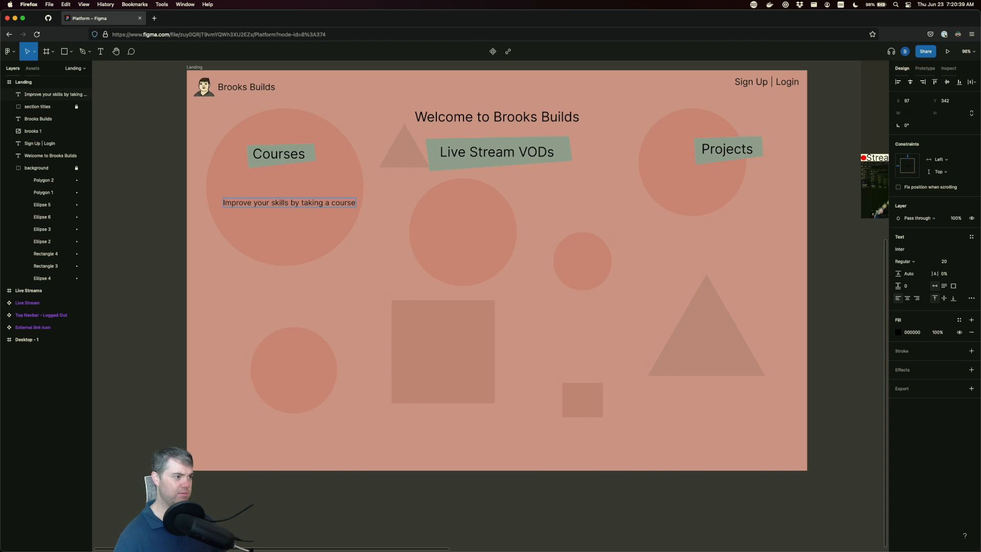
text(. )
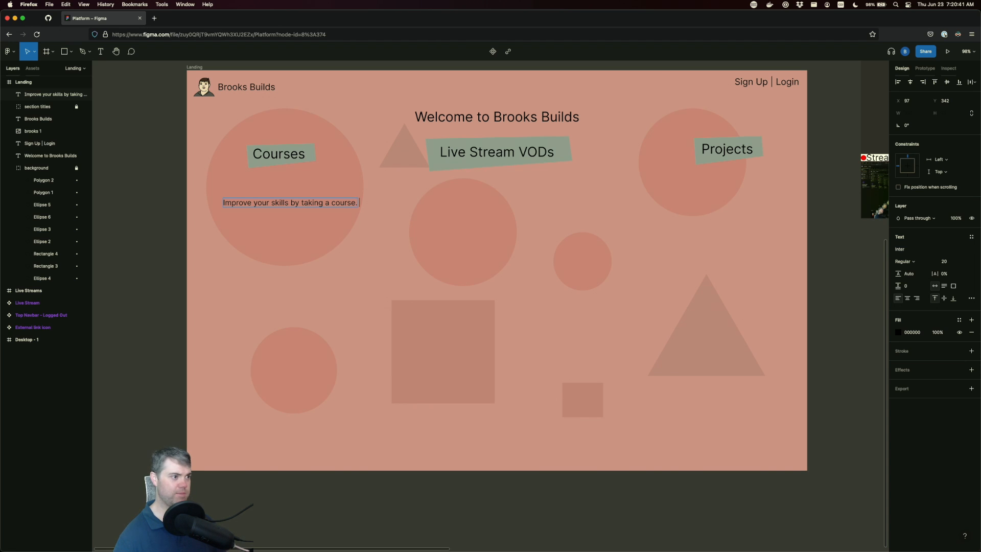
text(We hav)
key(BackSpace)
key(BackSpace)
key(BackSpace)
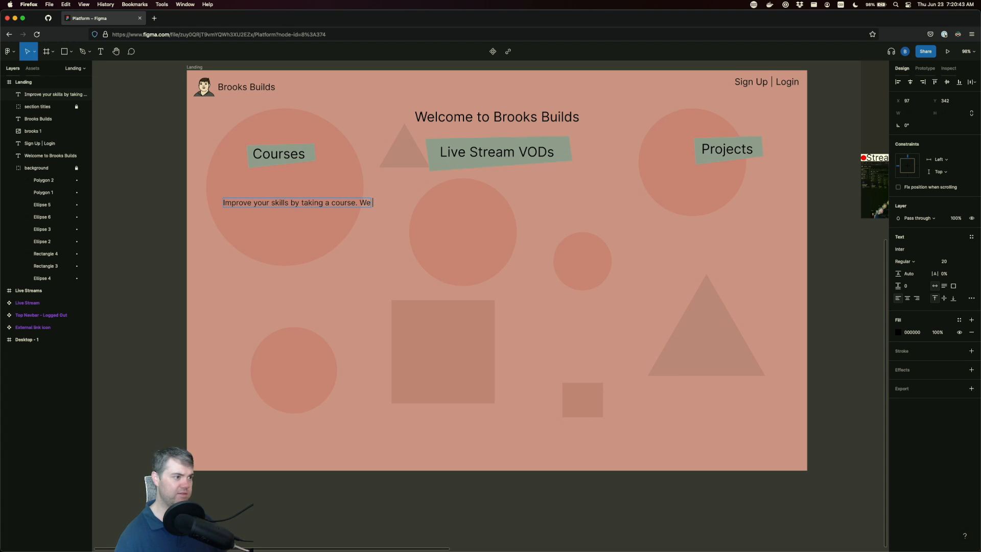
key(BackSpace)
key(BackSpace)
key(BackSpace)
text(We have free)
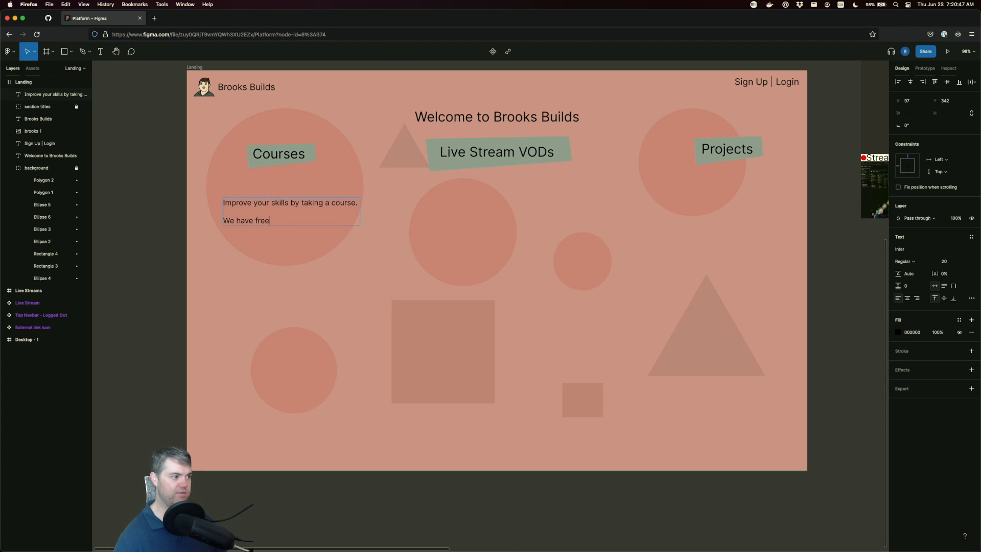
text( and)
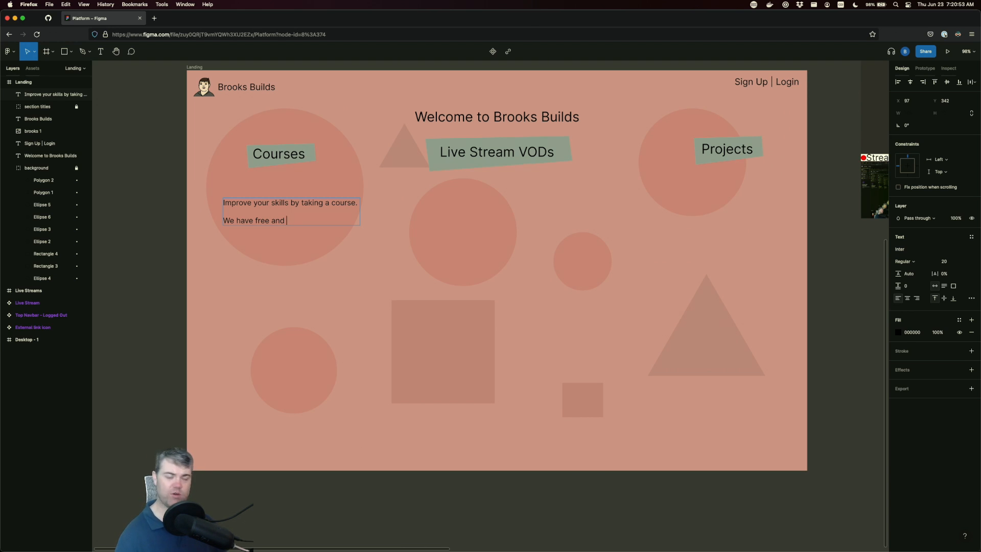
key(BackSpace)
key(BackSpace)
key(BackSpace)
key(BackSpace)
key(BackSpace)
key(BackSpace)
key(BackSpace)
key(BackSpace)
key(BackSpace)
key(BackSpace)
key(BackSpace)
key(BackSpace)
key(BackSpace)
key(BackSpace)
key(BackSpace)
key(BackSpace)
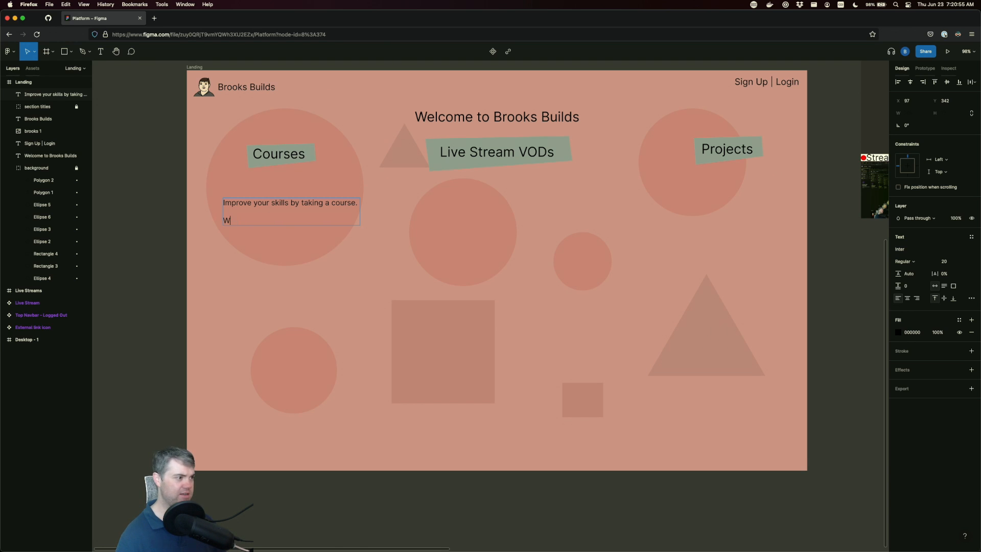
key(BackSpace)
text(These )
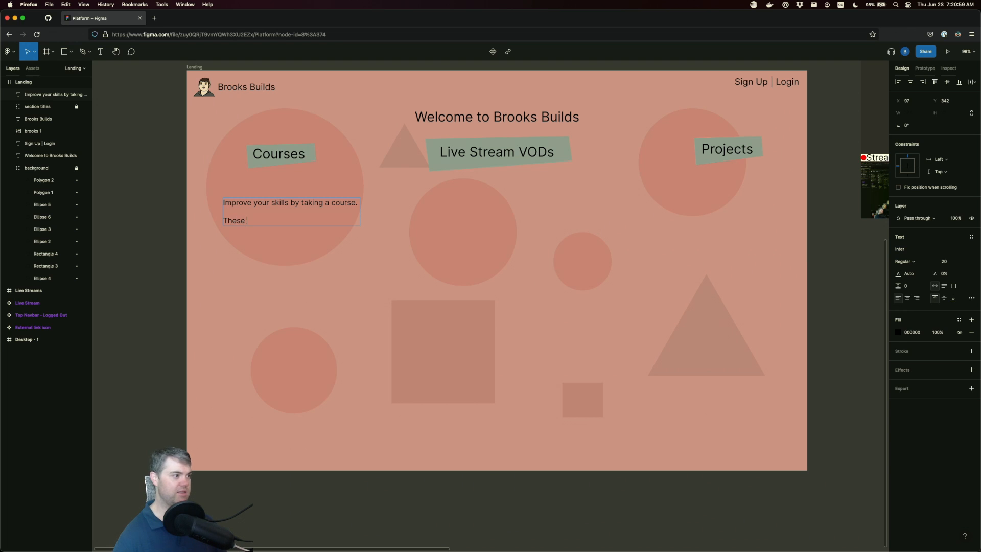
text(courses are)
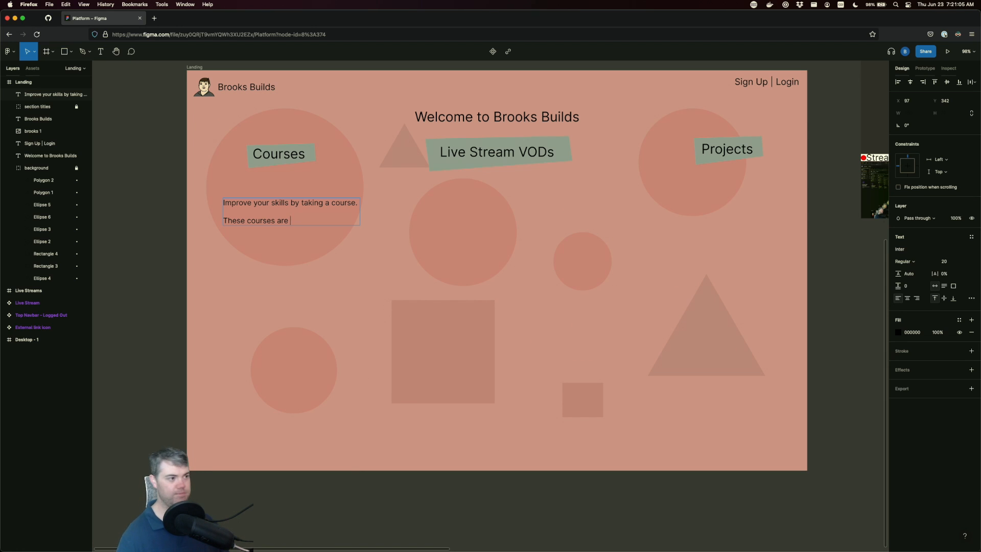
key(BackSpace)
key(BackSpace)
key(BackSpace)
key(BackSpace)
key(BackSpace)
key(BackSpace)
key(BackSpace)
key(BackSpace)
key(BackSpace)
key(BackSpace)
key(BackSpace)
key(BackSpace)
key(BackSpace)
key(BackSpace)
key(BackSpace)
key(BackSpace)
key(BackSpace)
key(BackSpace)
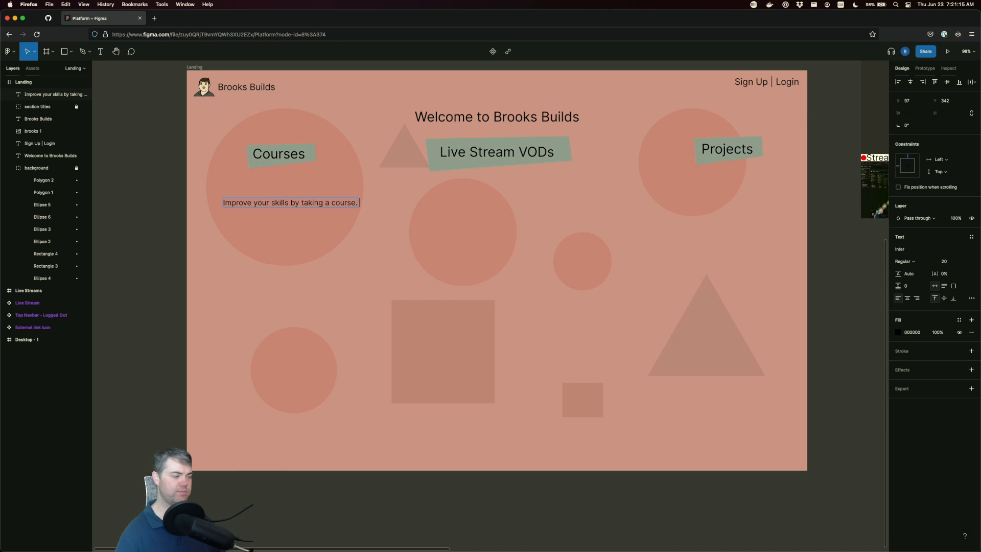
text(We have)
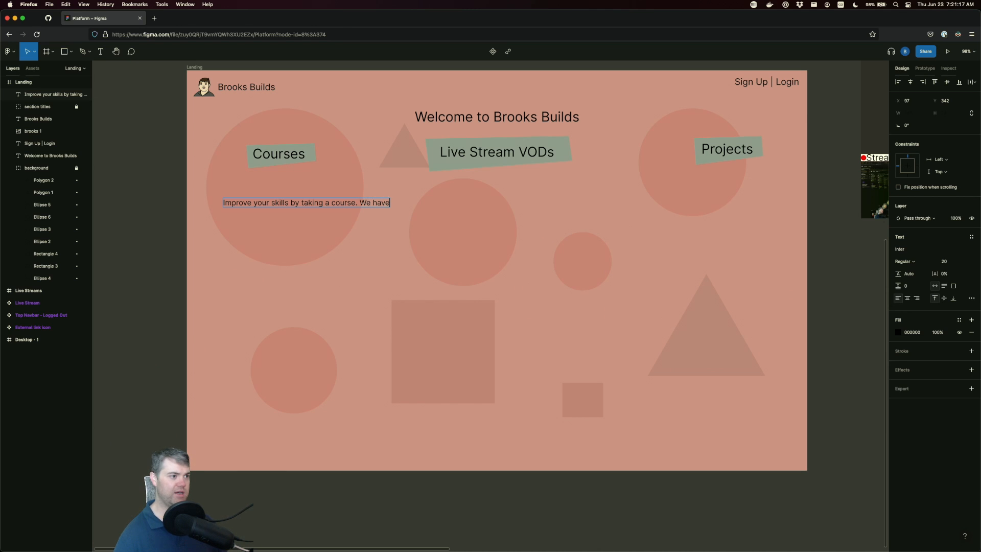
key(BackSpace)
key(BackSpace)
key(BackSpace)
key(BackSpace)
key(BackSpace)
key(BackSpace)
key(BackSpace)
key(BackSpace)
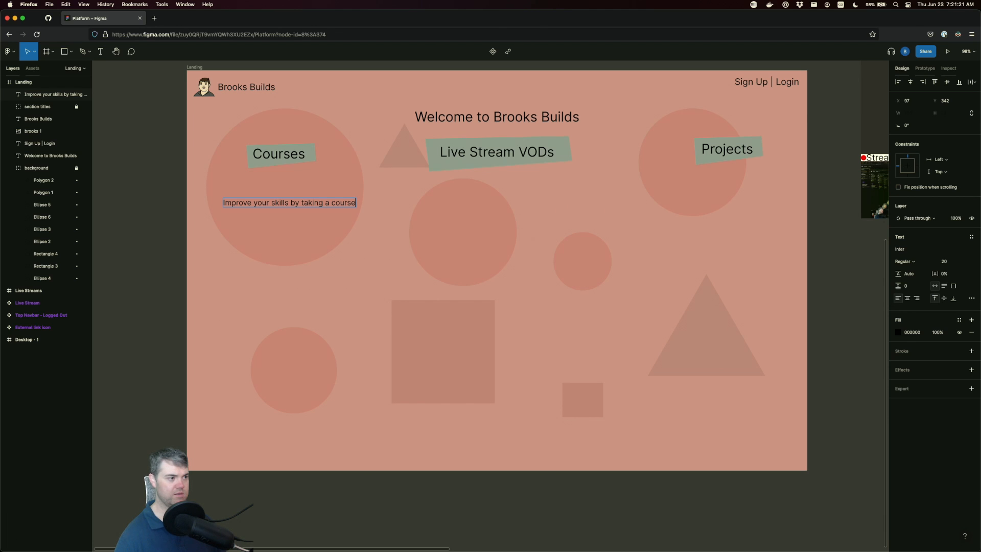
text(We)
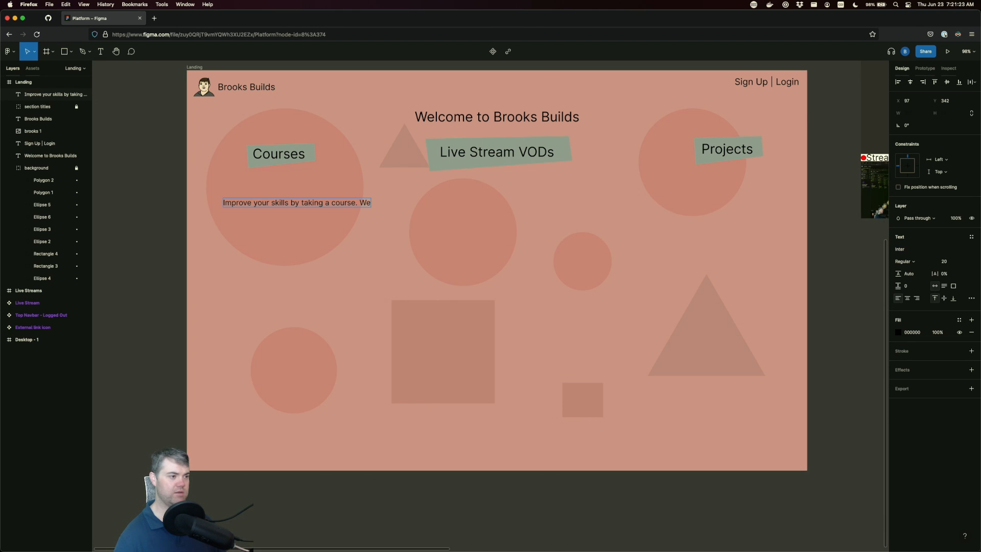
text( have)
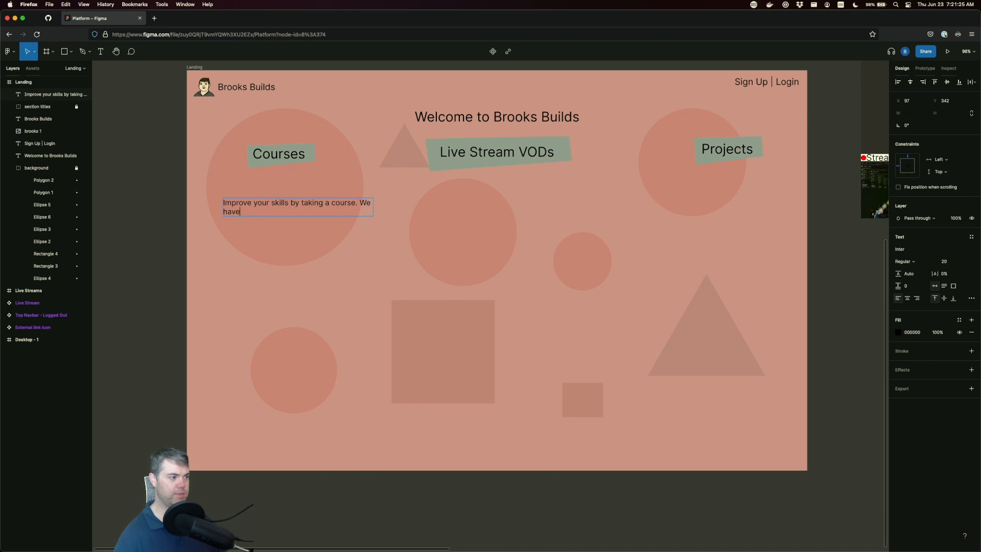
text( courses ranging from)
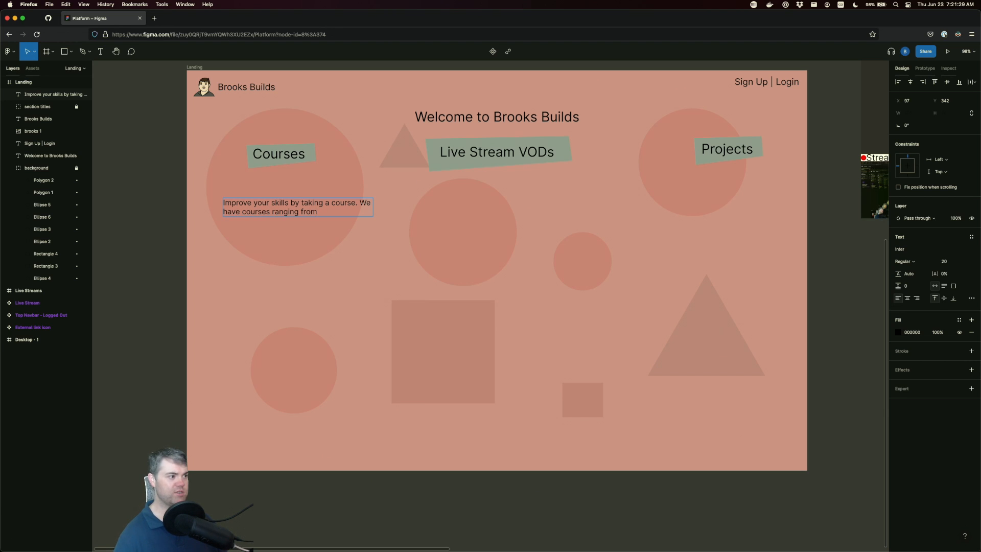
key(BackSpace)
key(BackSpace)
key(BackSpace)
key(BackSpace)
key(BackSpace)
key(BackSpace)
key(BackSpace)
key(BackSpace)
key(BackSpace)
key(BackSpace)
key(BackSpace)
key(BackSpace)
key(BackSpace)
key(BackSpace)
key(BackSpace)
key(BackSpace)
key(BackSpace)
key(BackSpace)
key(BackSpace)
key(BackSpace)
key(BackSpace)
key(BackSpace)
key(BackSpace)
key(BackSpace)
key(BackSpace)
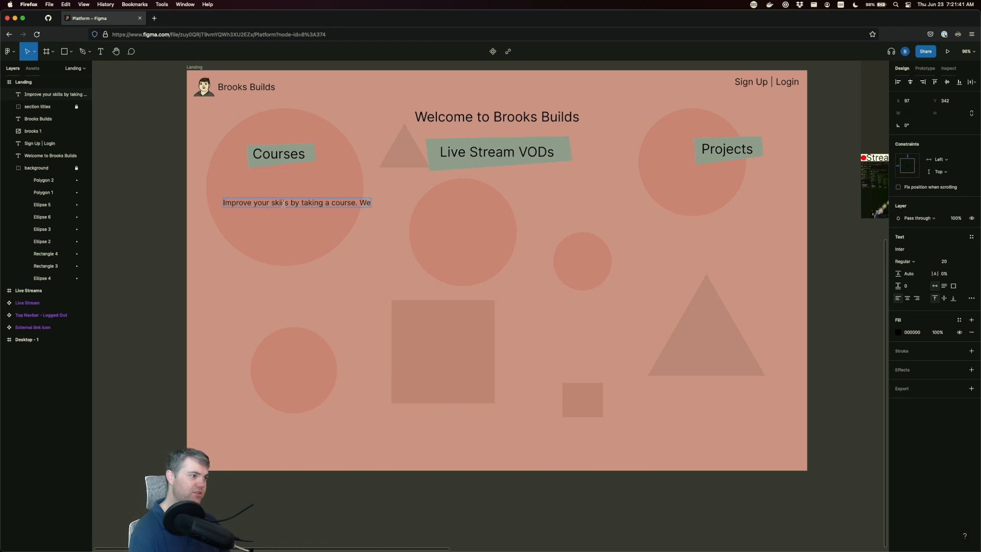
Change the course description to read only "Improve your skills by taking a free course!"
click(329, 203)
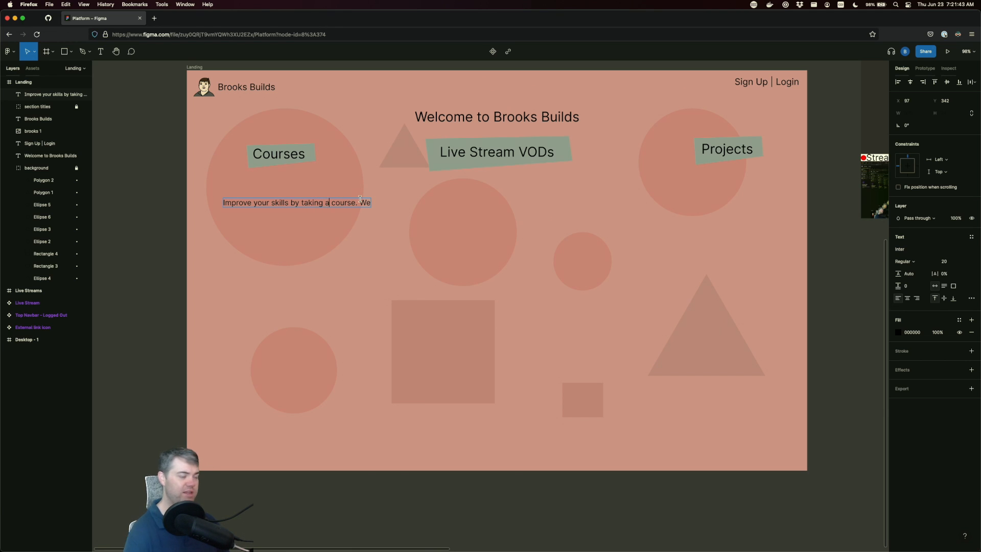
text(free o)
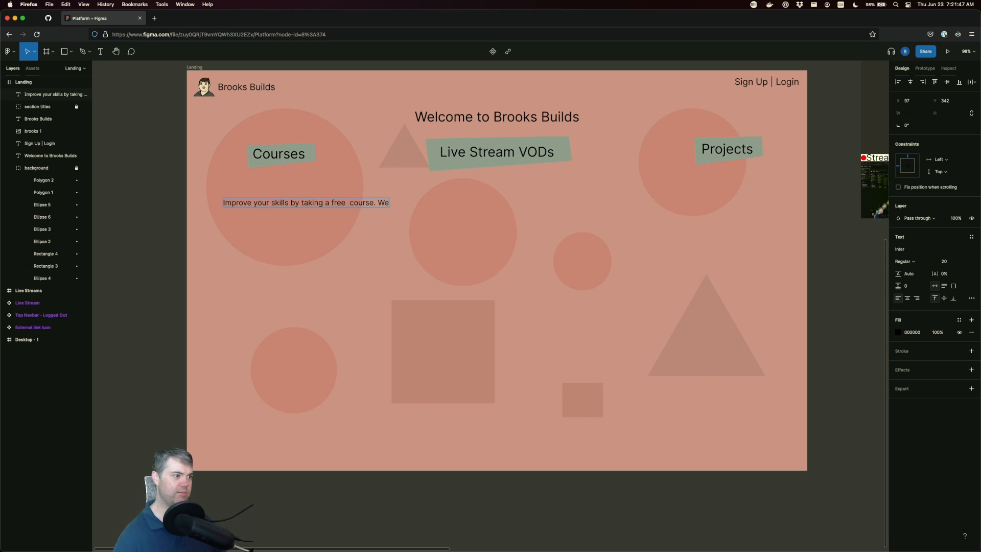
key(BackSpace)
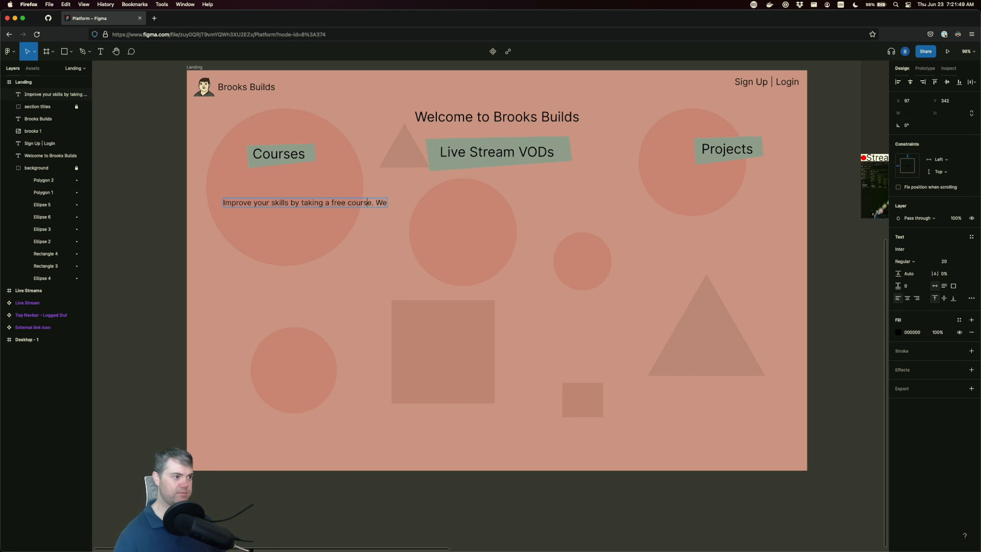
key(BackSpace)
text(!)
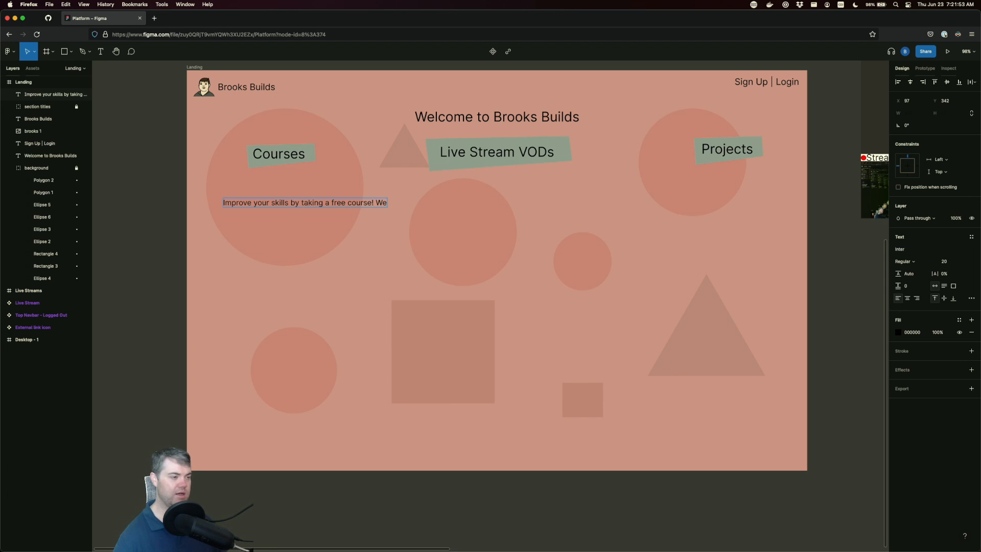
key(BackSpace)
key(BackSpace)
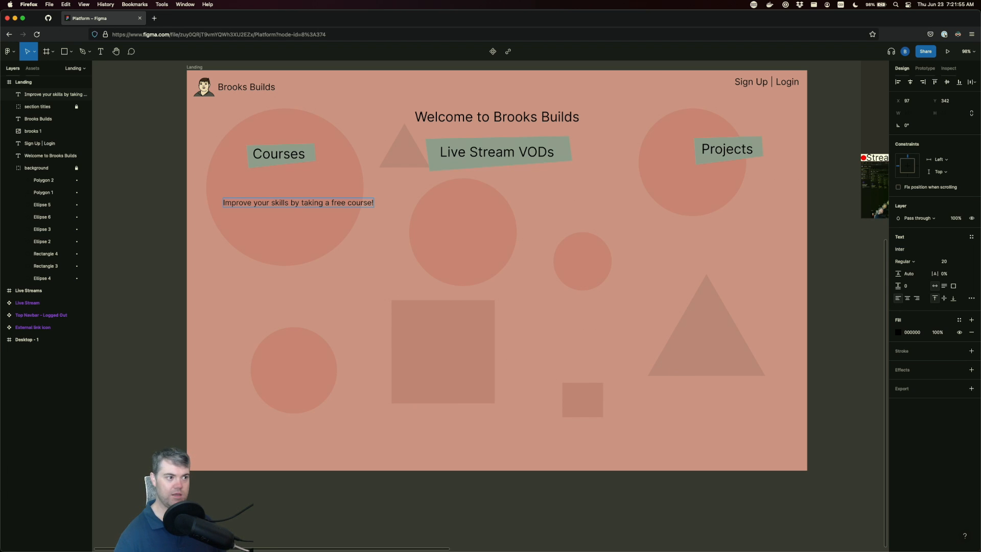
Continue the course description with "We have tracks for web development, gamedev, and devops."
text(We have tra)
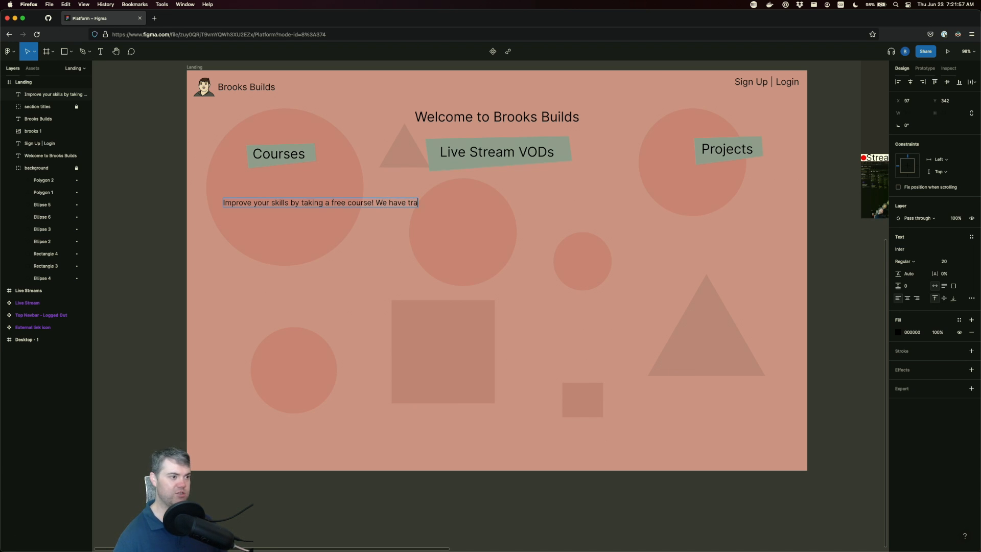
text(cks)
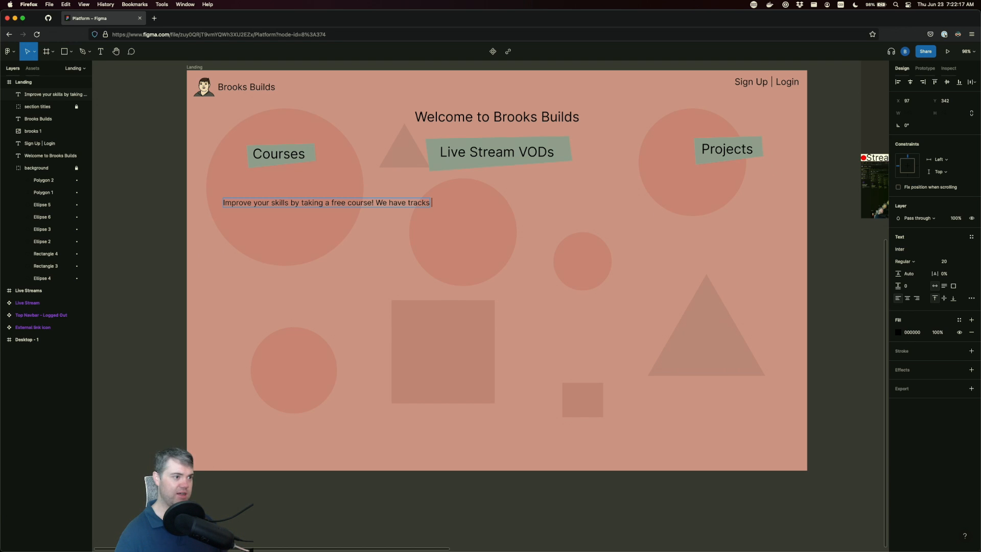
text(for we)
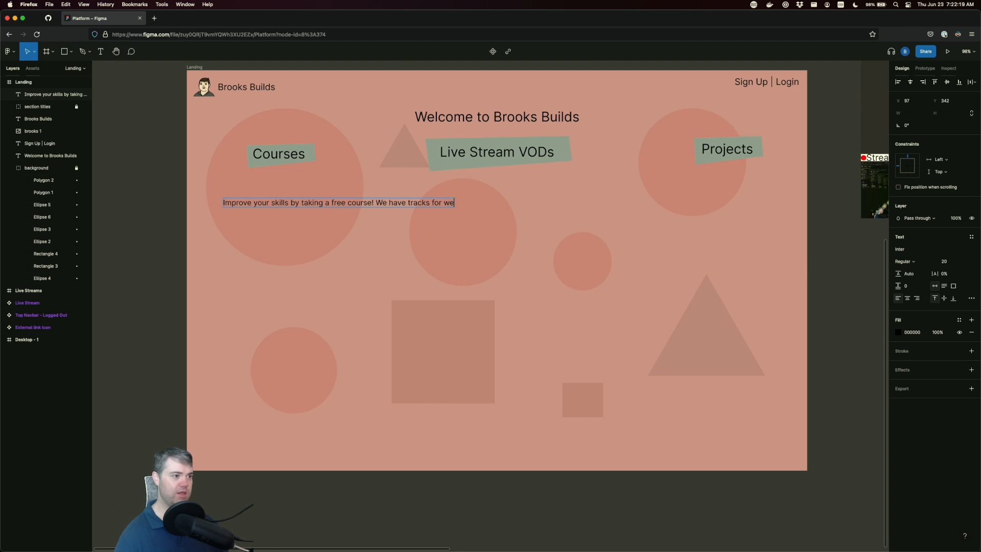
text(b development)
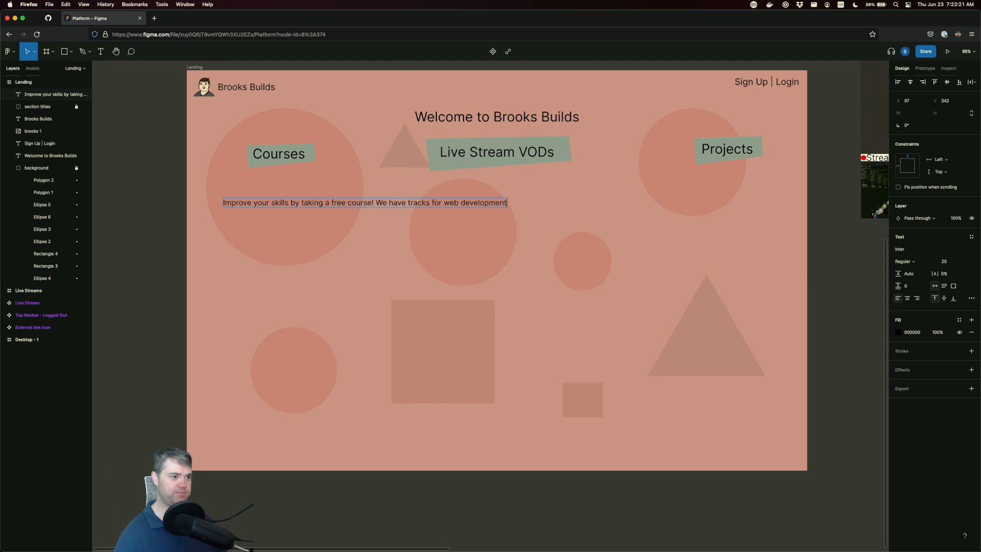
text(,)
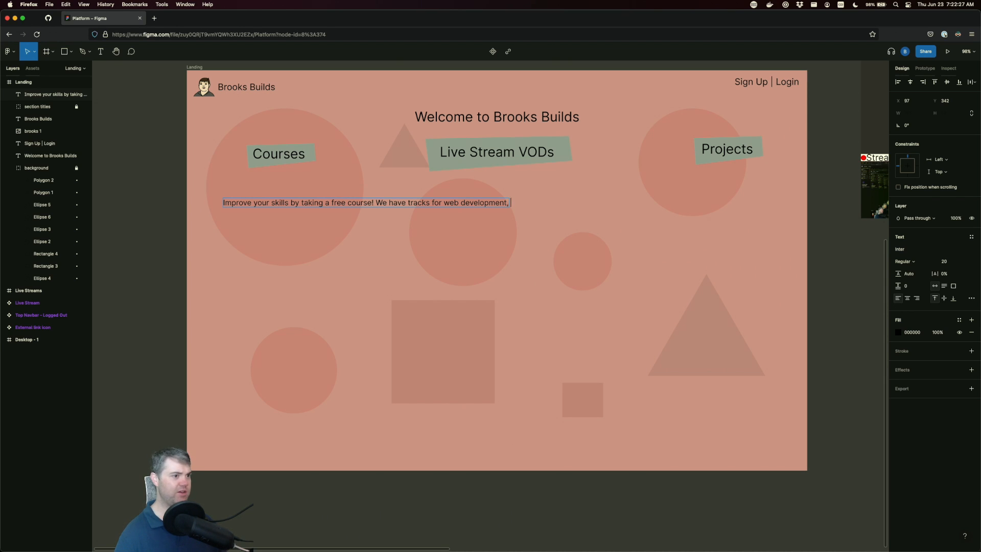
text( gamedev)
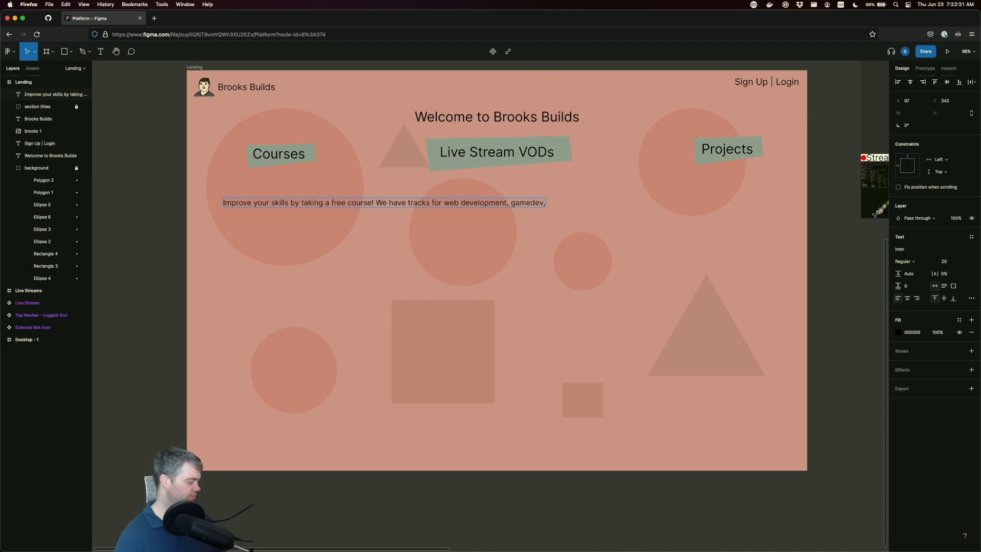
text(,)
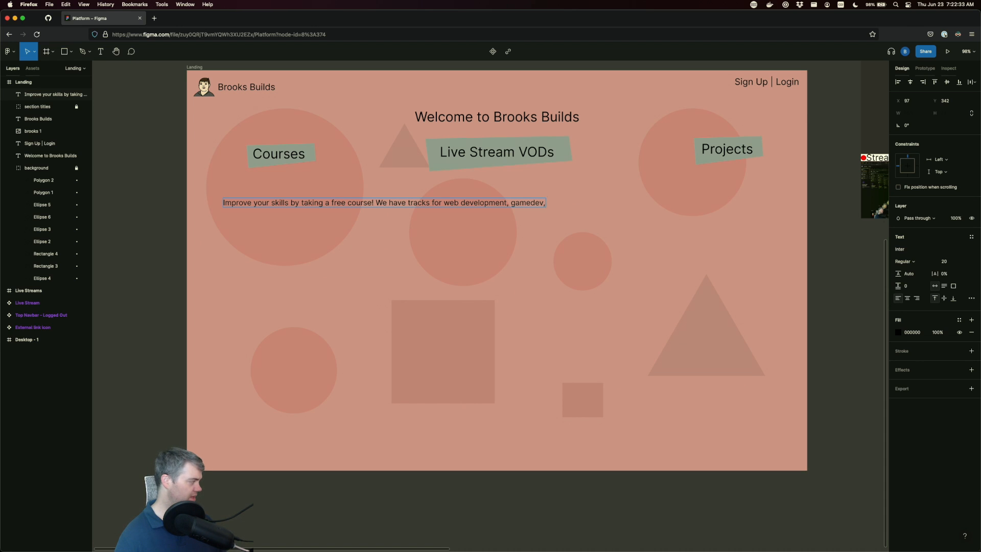
text( and devops.)
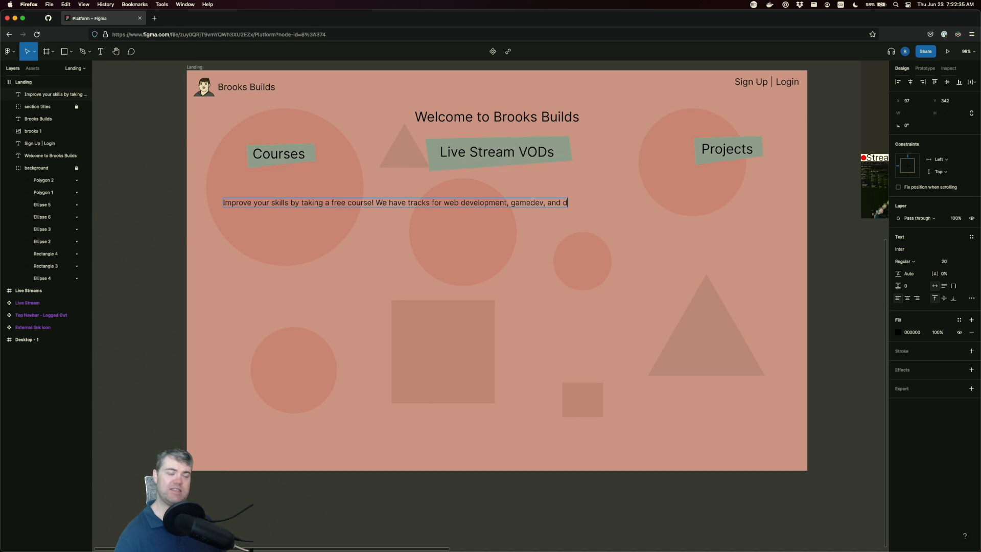
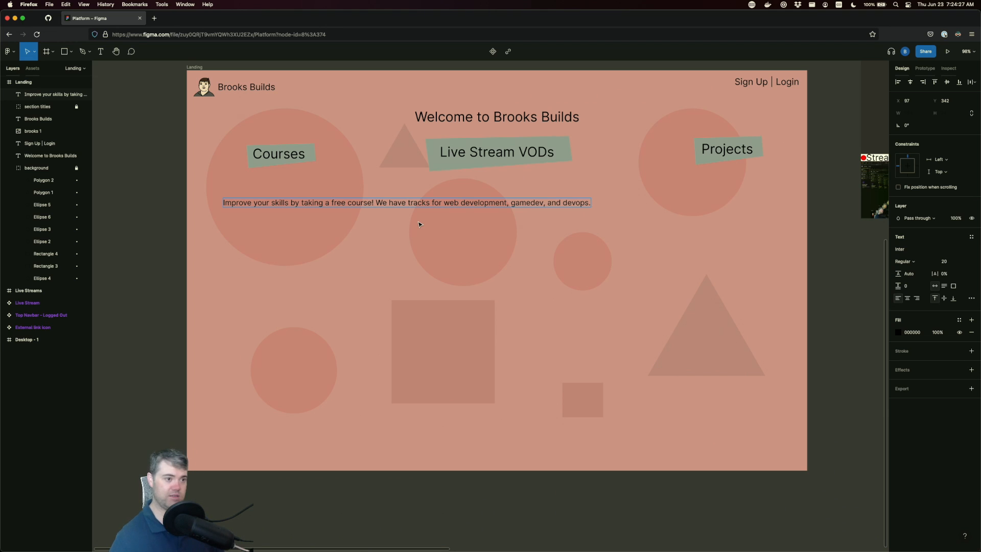
Add "Check out the courses here!" as a separate paragraph below the course description, with a blank line between
key(Return)
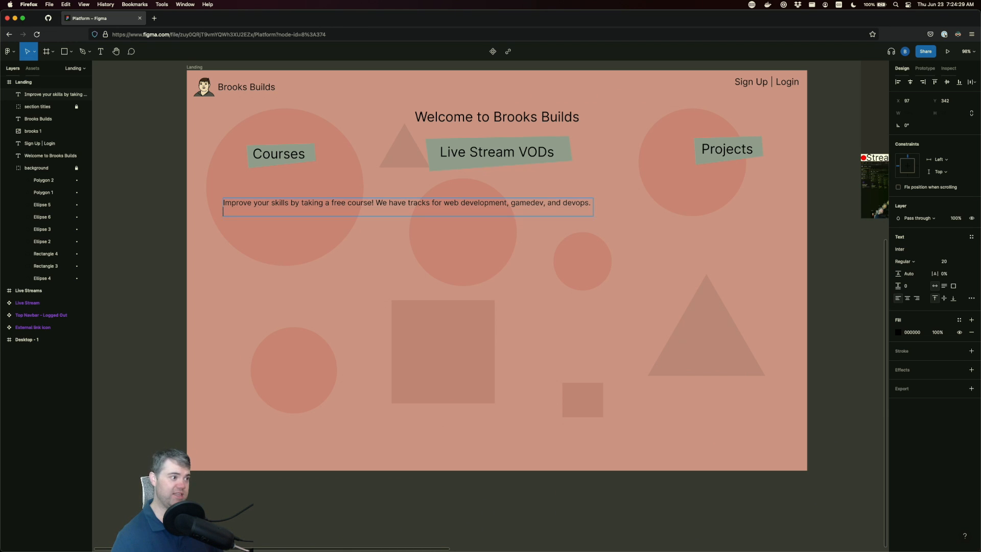
text(Check o)
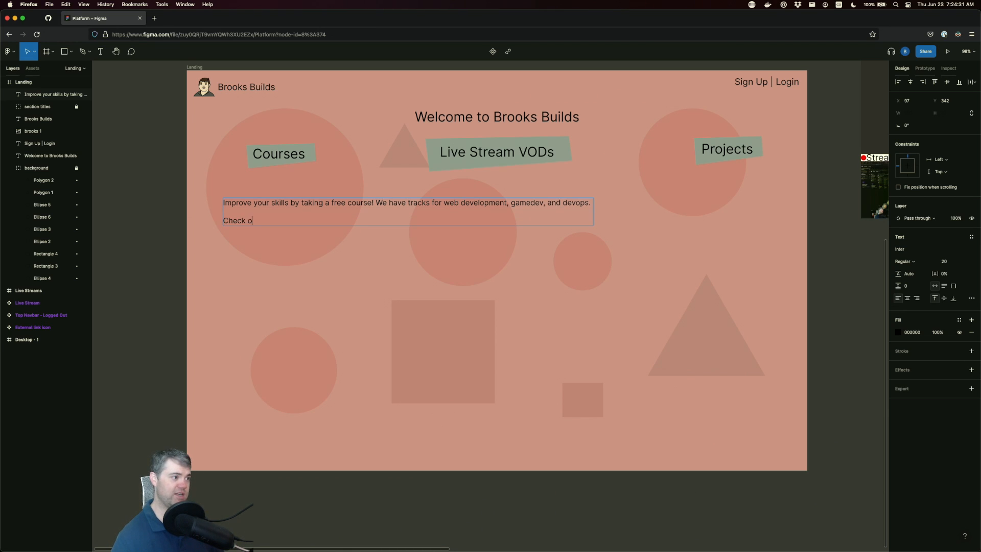
text(ut the cours)
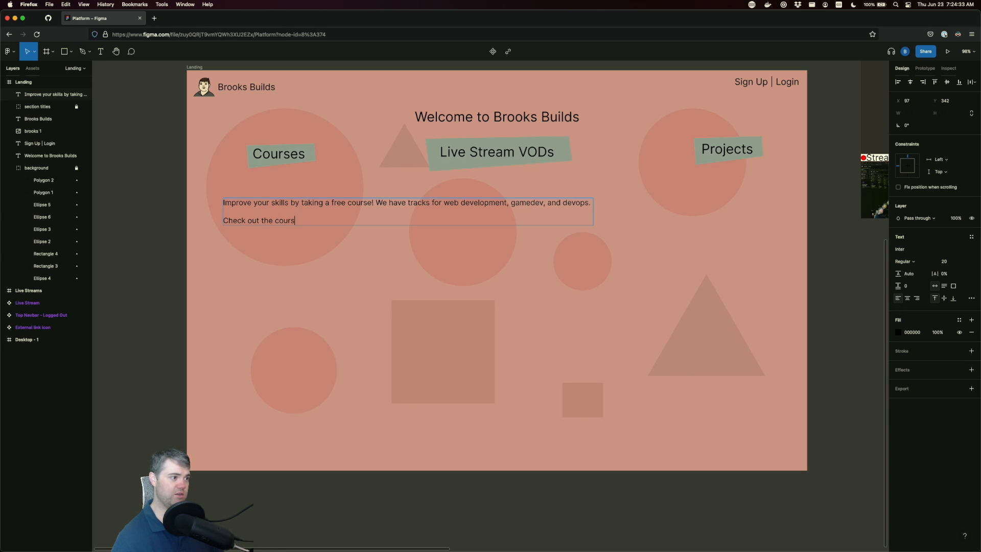
text(es here!)
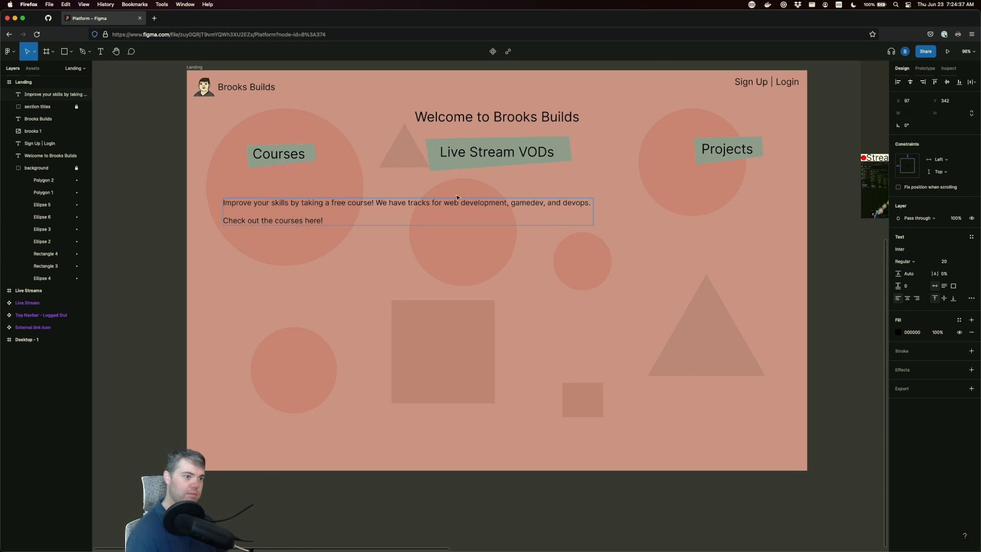
Narrow the course description's text box to about 320 wide so its lines wrap under the "Courses" heading
key(Escape)
drag(590, 214, 342, 224)
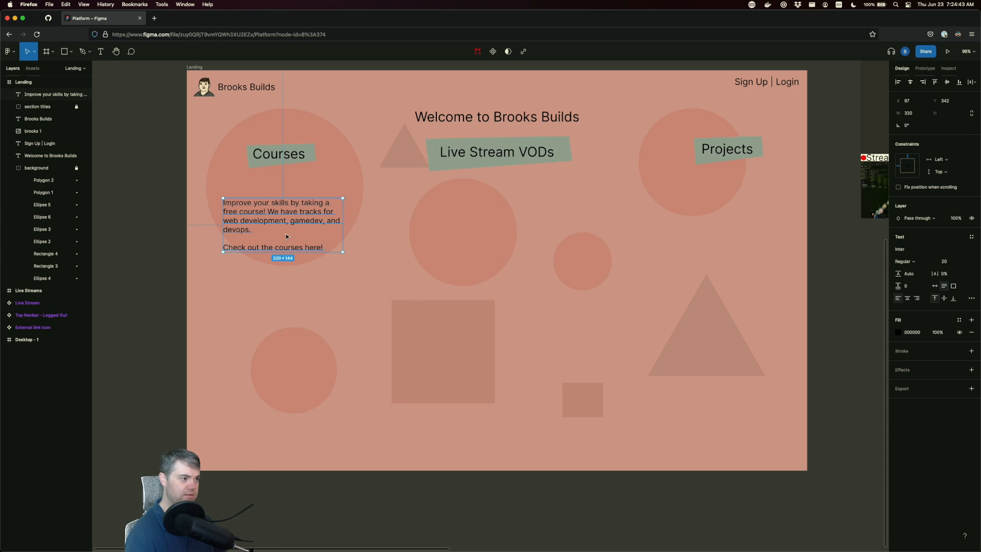
click(298, 279)
click(274, 249)
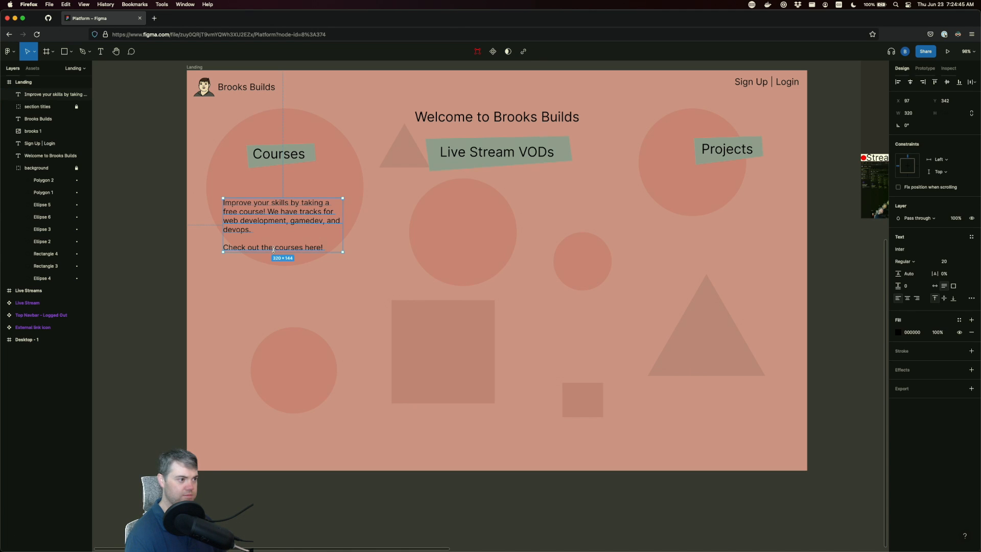
click(258, 235)
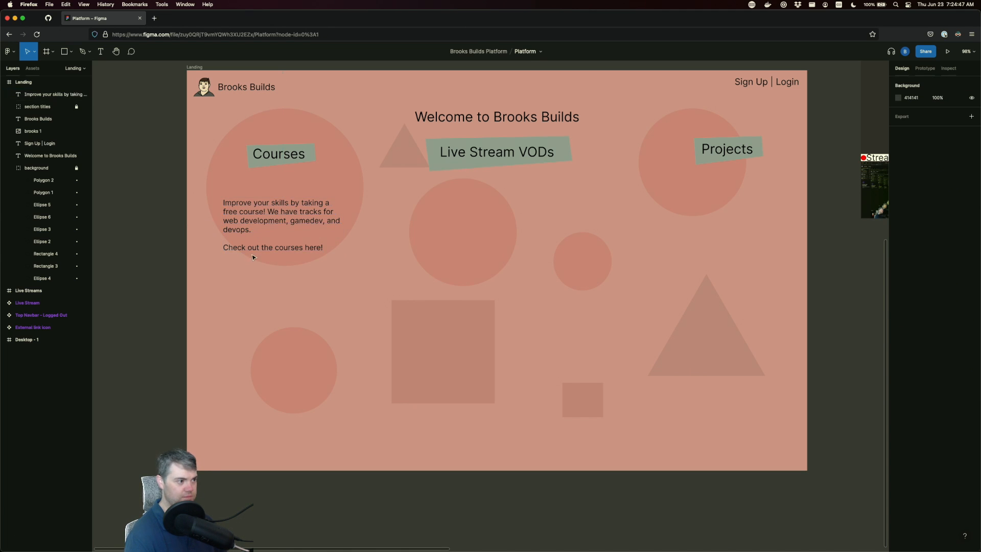
Delete the "Check out the courses here!" paragraph and the blank line above it from the course description
click(254, 249)
double_click(261, 249)
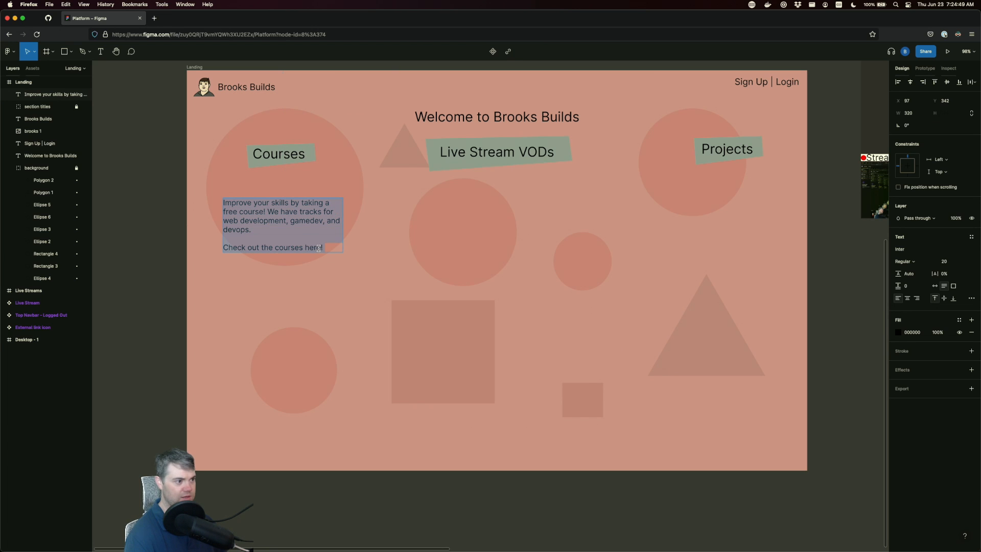
drag(322, 248, 298, 230)
key(BackSpace)
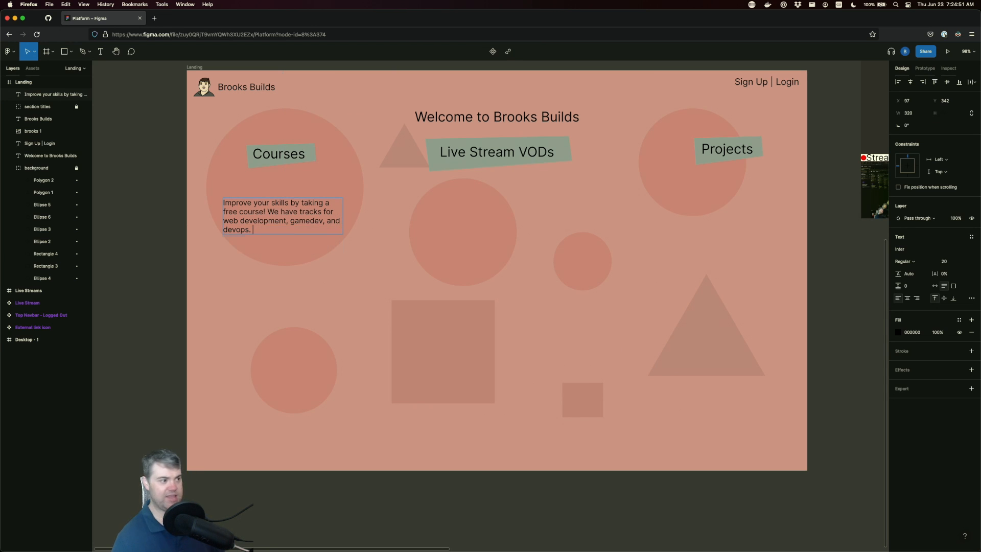
Move the course description up closer beneath the "Courses" heading, to about X 119, Y 299, and deselect it
key(Escape)
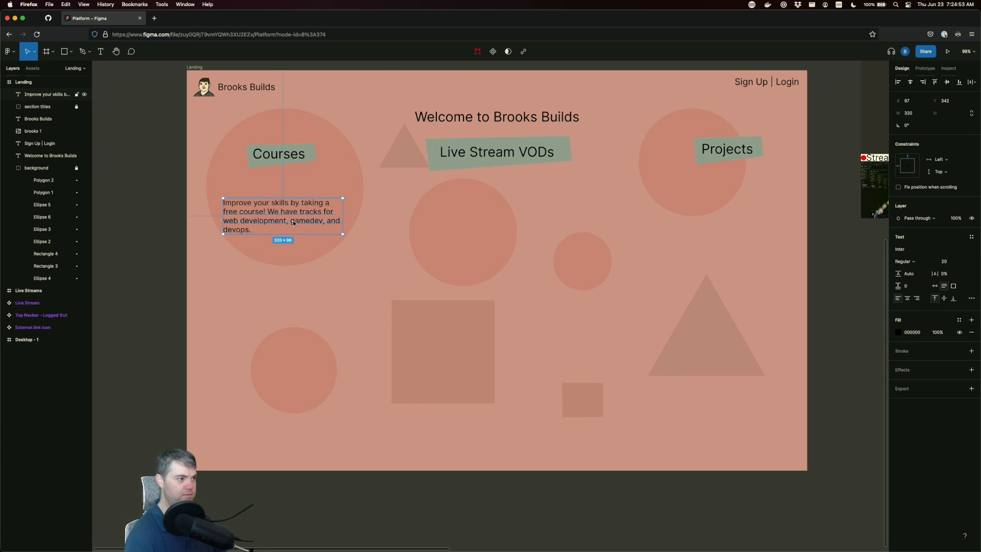
drag(293, 227, 301, 208)
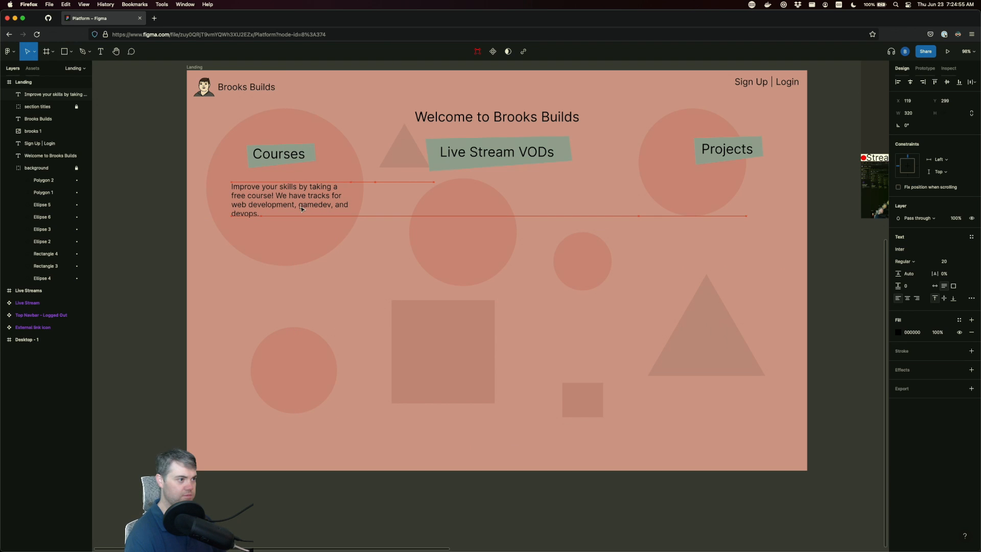
click(280, 257)
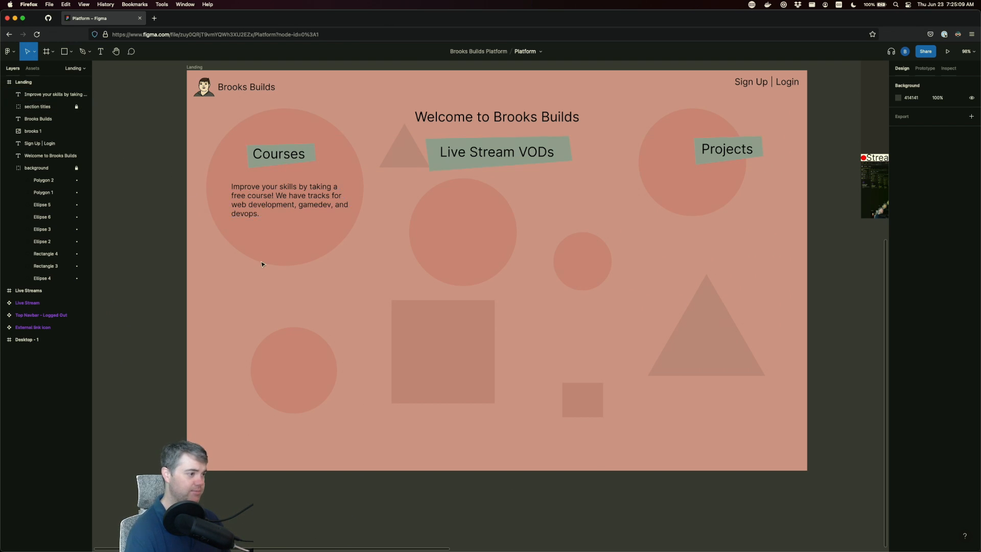
Add the text "Check out the courses!" below the course description and position it at about X 143, Y 433
key(t)
click(237, 264)
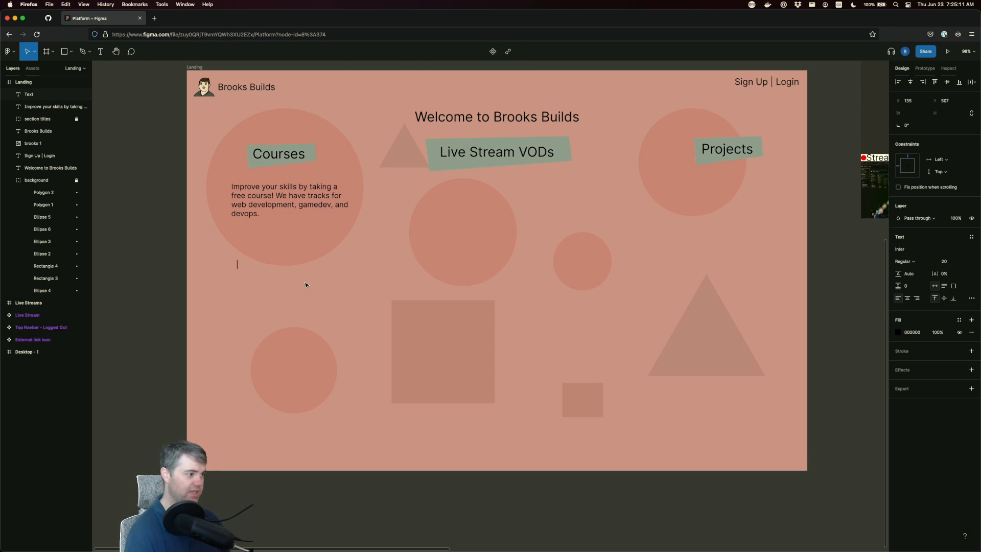
text(Check)
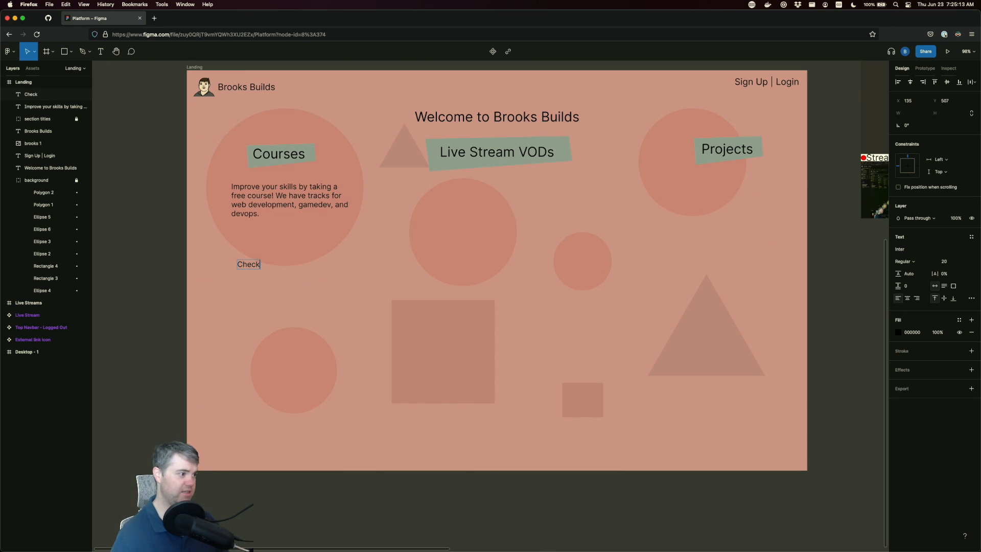
text( out the courses!)
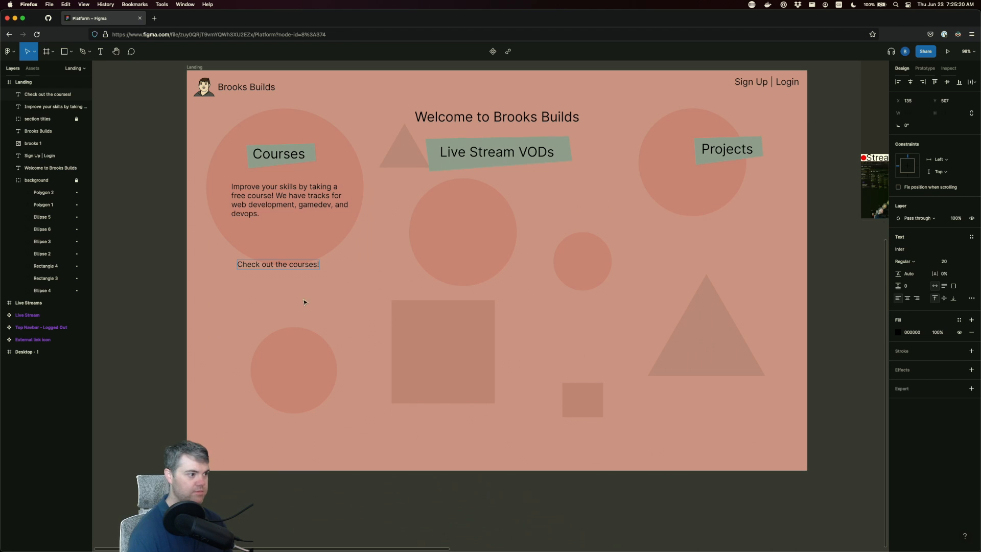
key(Escape)
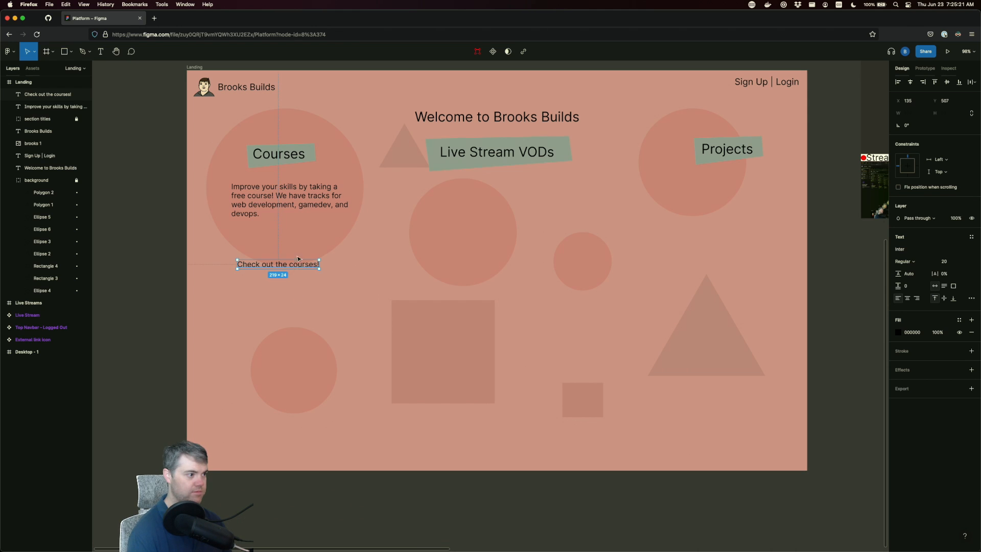
drag(294, 265, 298, 238)
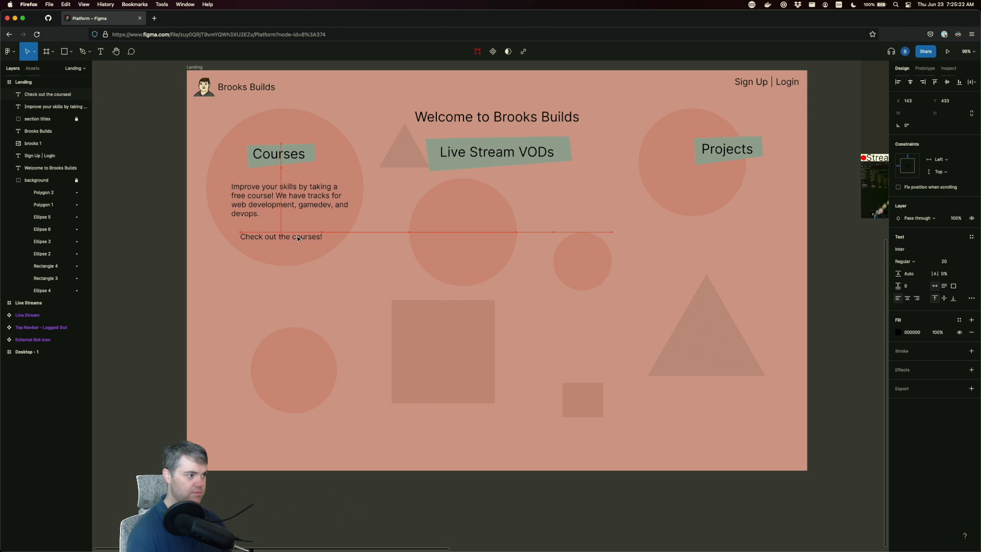
click(348, 250)
Draw a rectangle about 248 × 34 over "Check out the courses!" and place it behind the text in the layer order
click(71, 53)
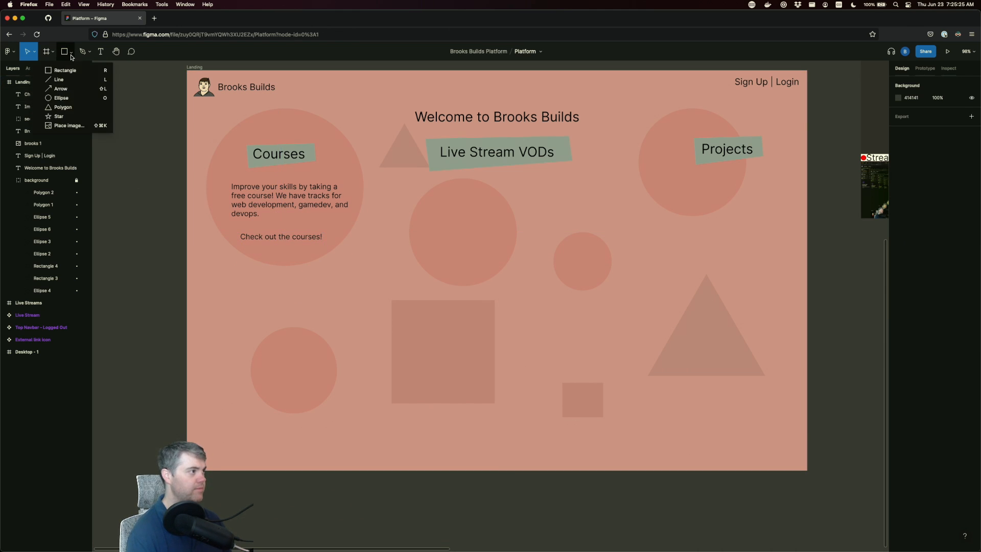
click(82, 51)
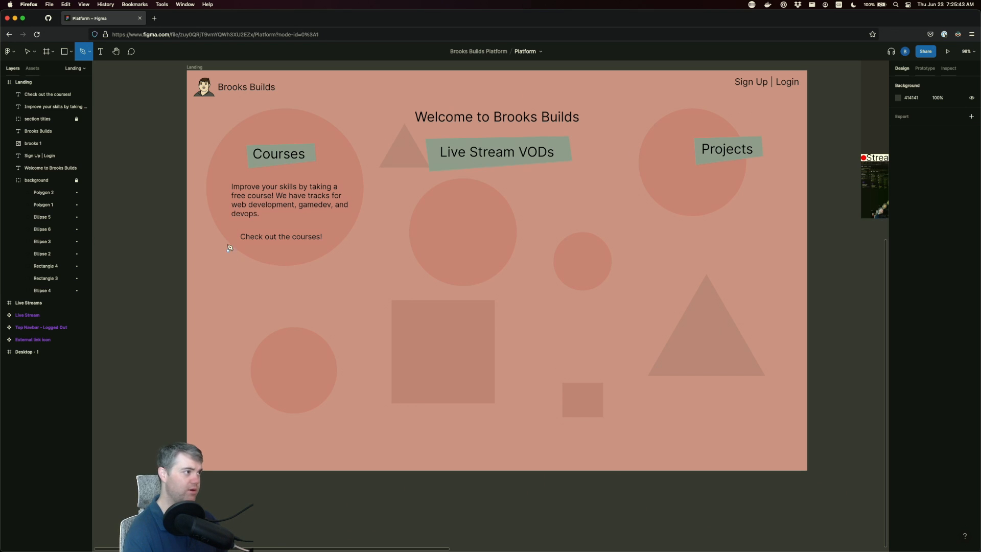
click(65, 52)
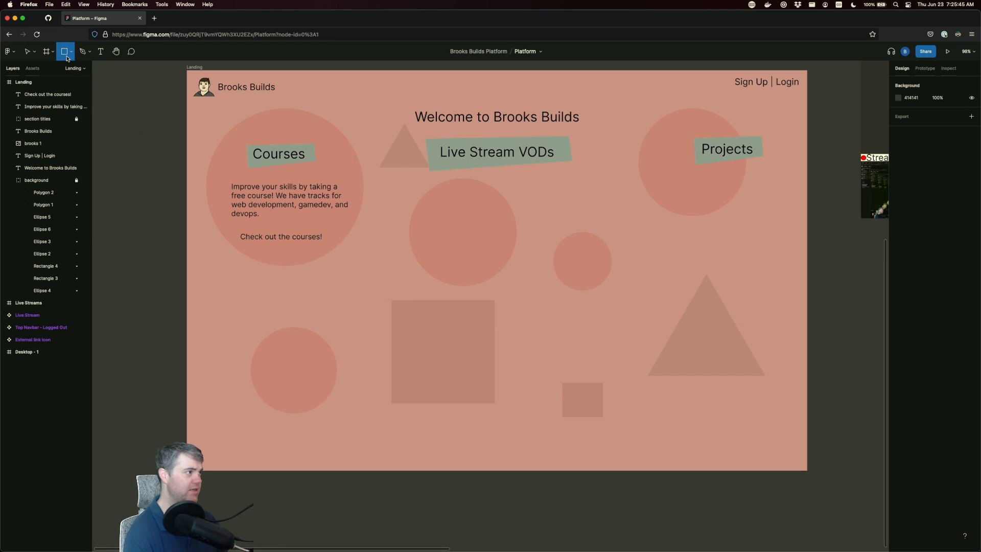
drag(235, 231, 324, 242)
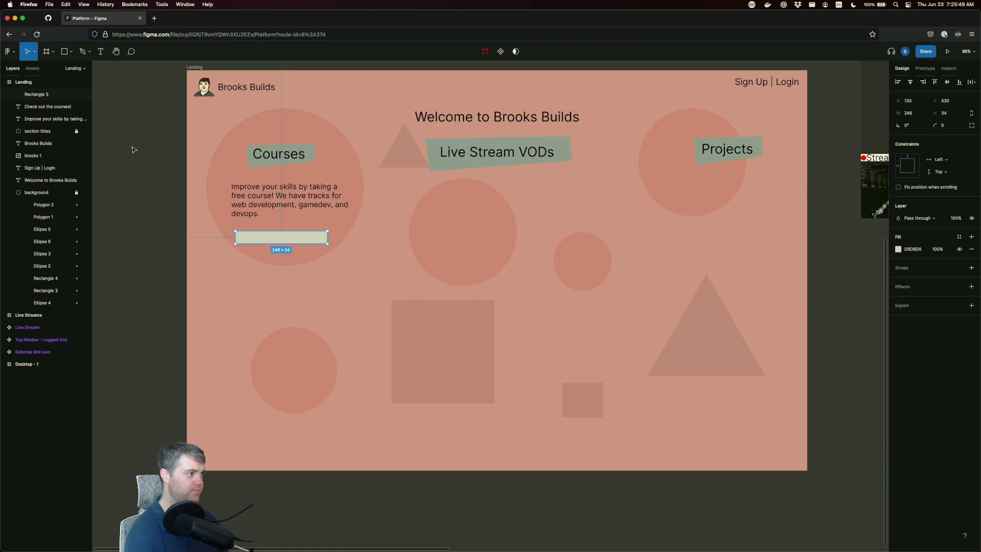
drag(41, 119, 36, 90)
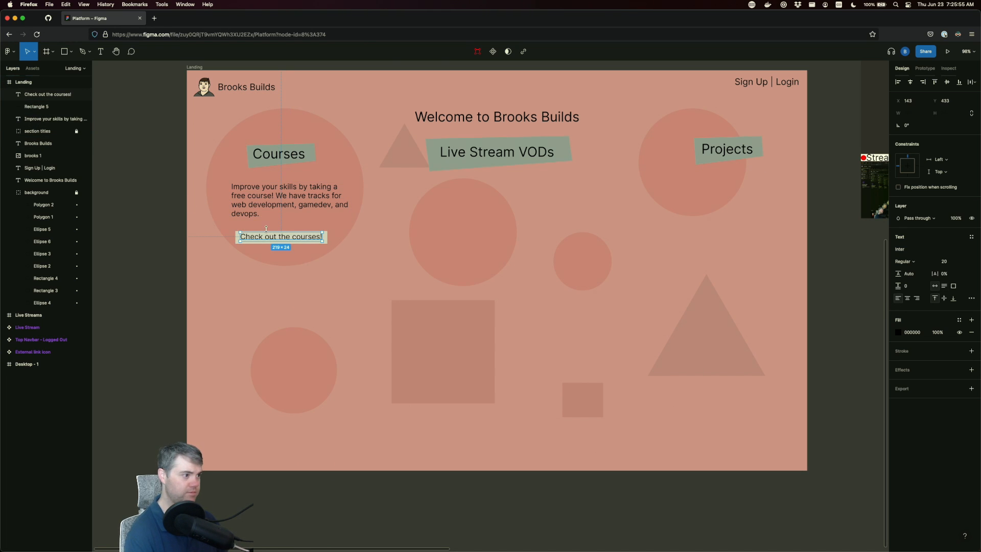
Set the corner radius of the rectangle behind "Check out the courses!" to 15
click(326, 238)
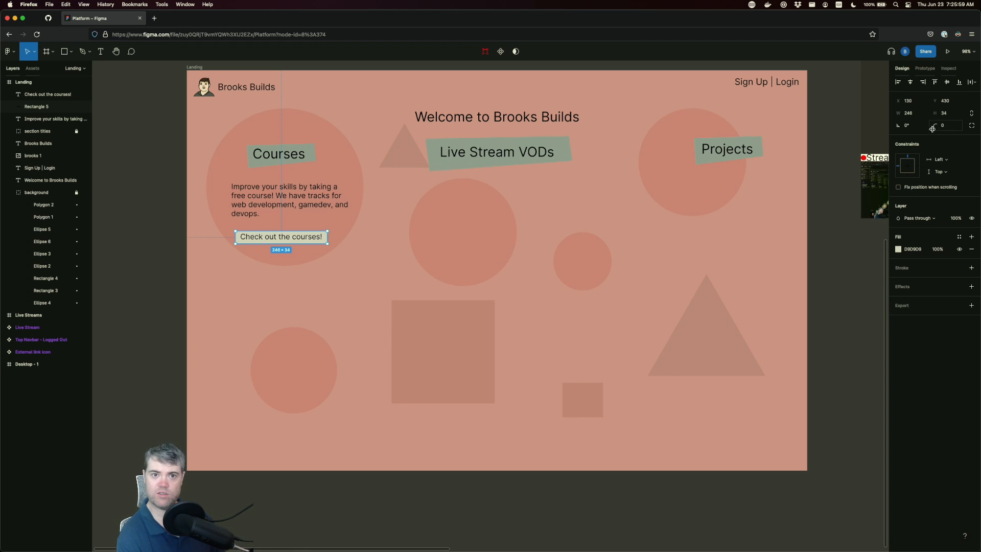
click(948, 128)
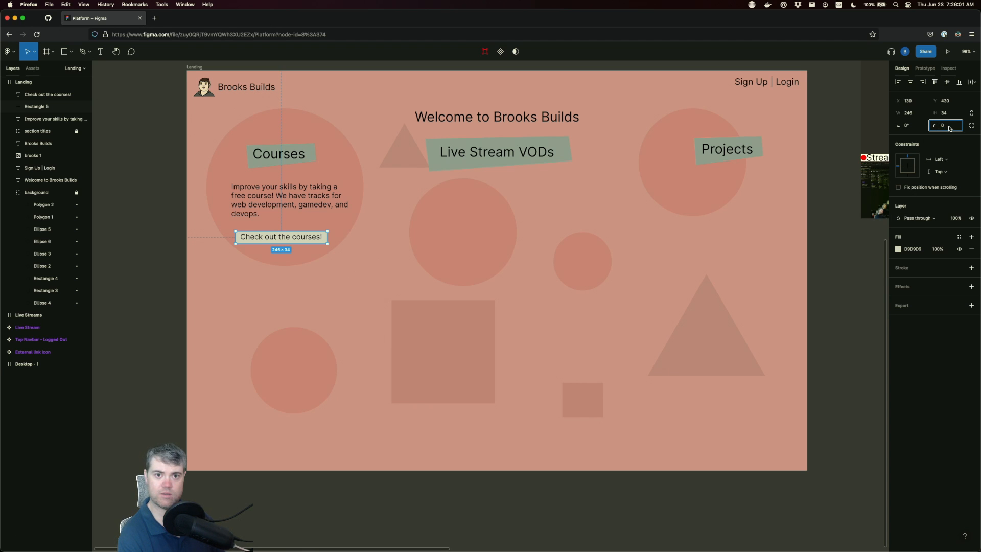
drag(949, 127, 938, 126)
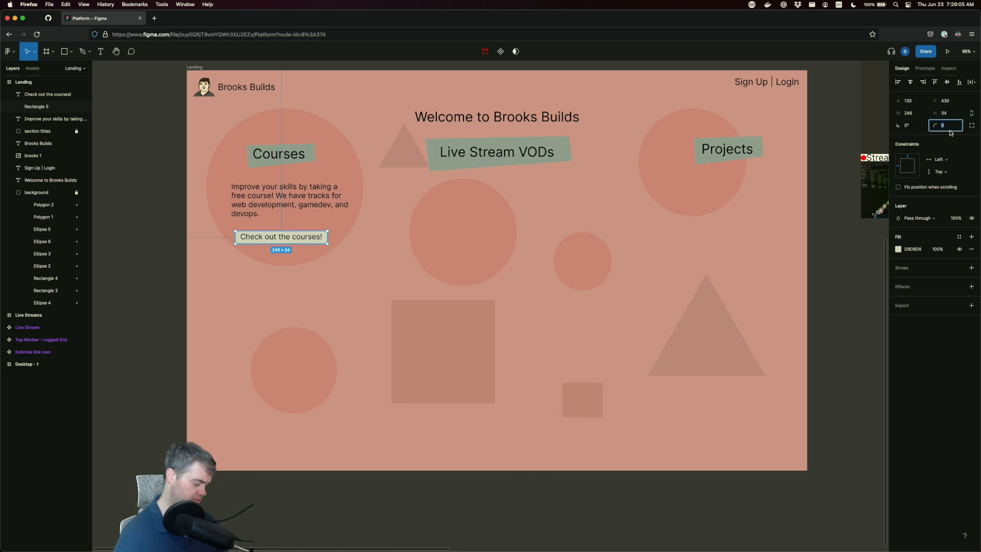
text(15)
key(Return)
key(Escape)
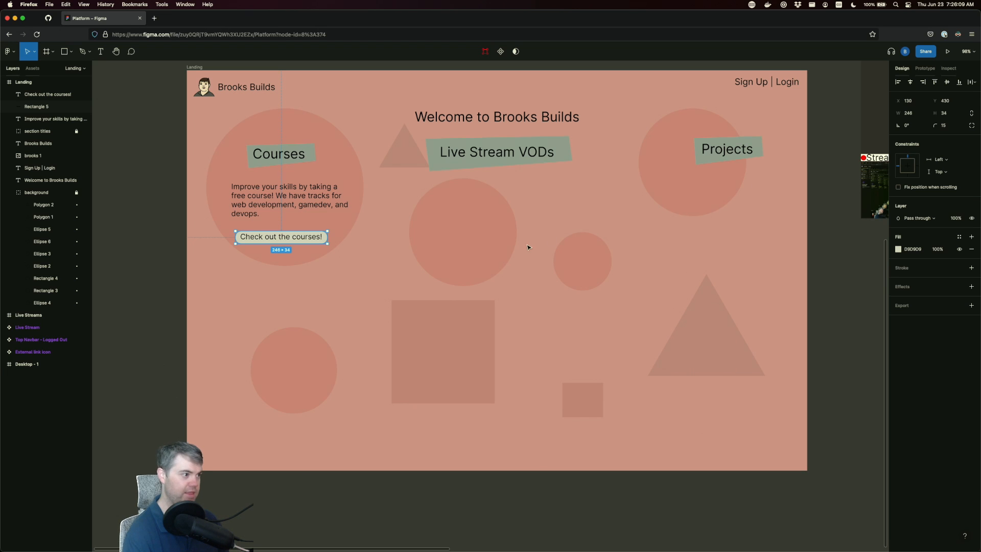
click(368, 270)
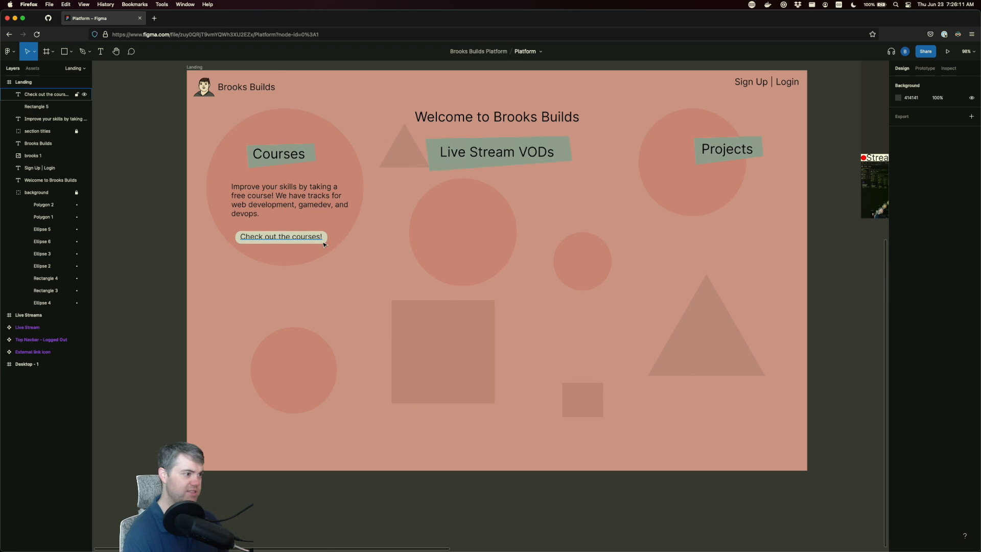
Shift the rounded rectangle slightly to about X 129, Y 428 so it centres behind "Check out the courses!"
click(324, 244)
key(alt)
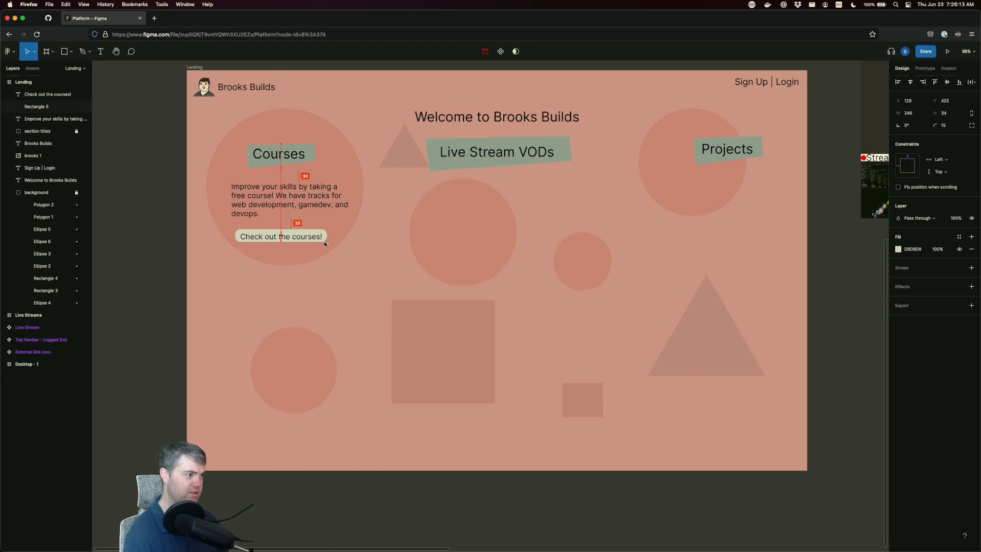
click(358, 275)
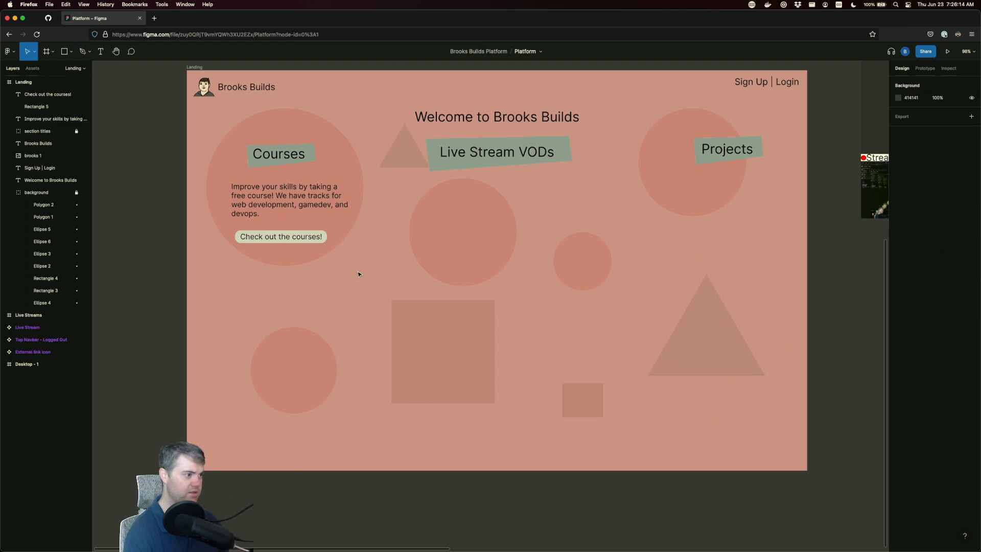
Change the fill of the rounded rectangle behind "Check out the courses!" to light green B6DE83
click(273, 246)
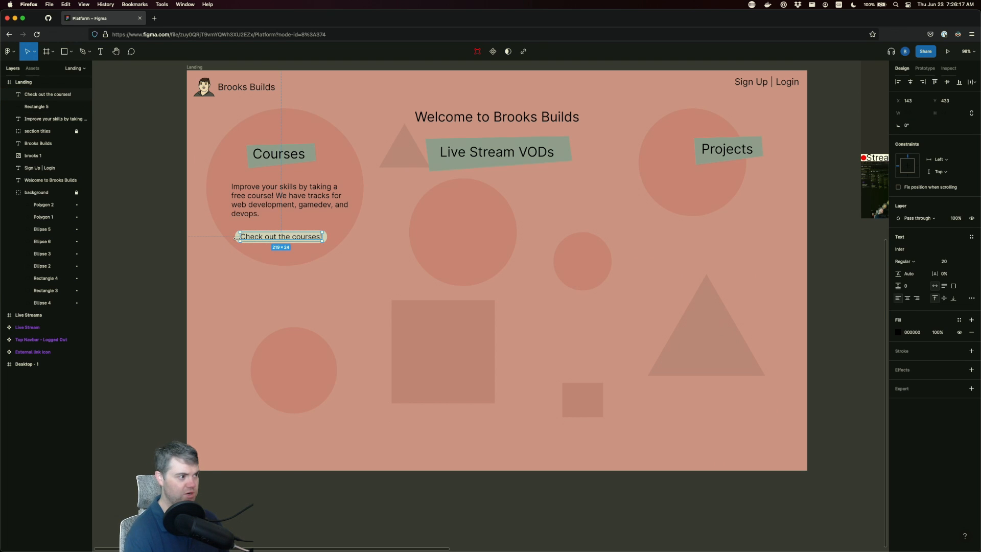
click(216, 241)
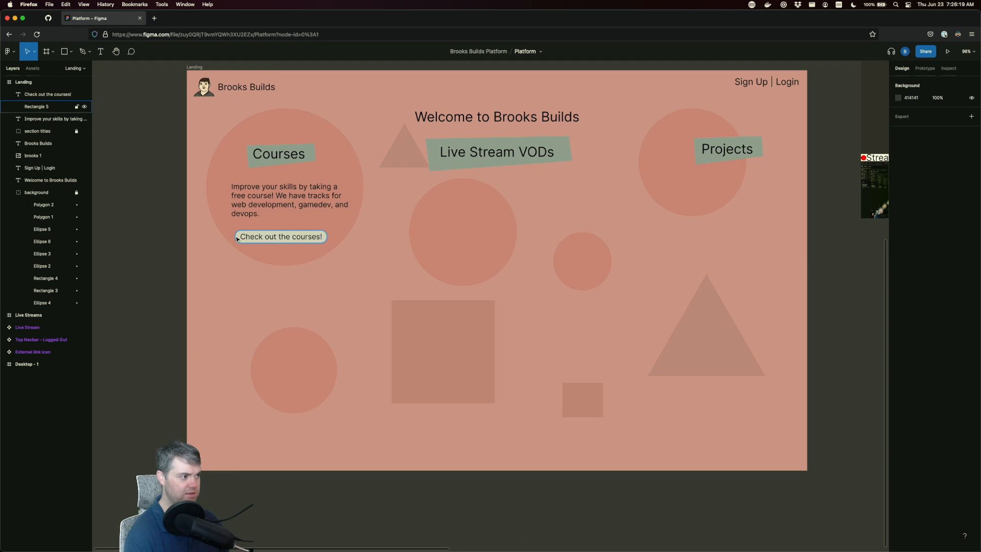
click(236, 237)
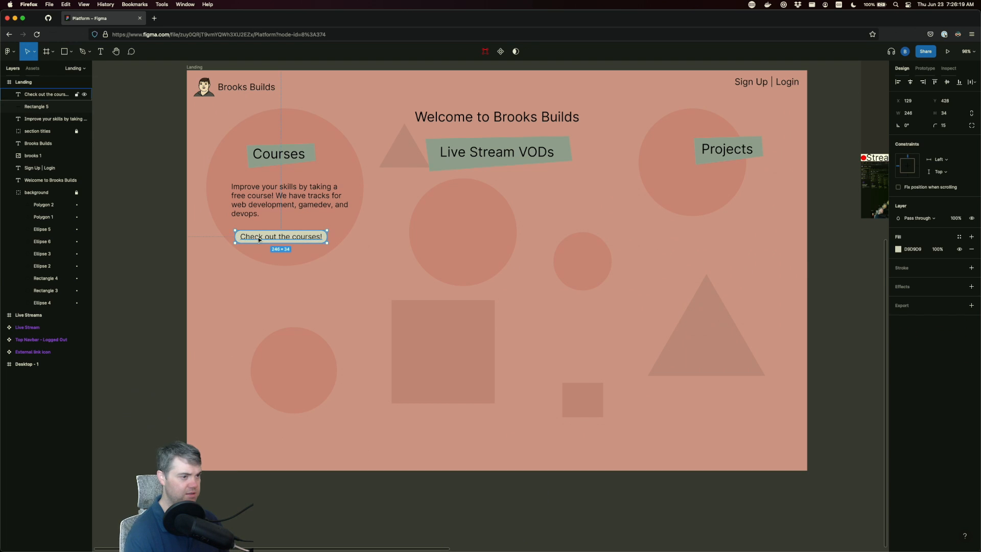
click(898, 249)
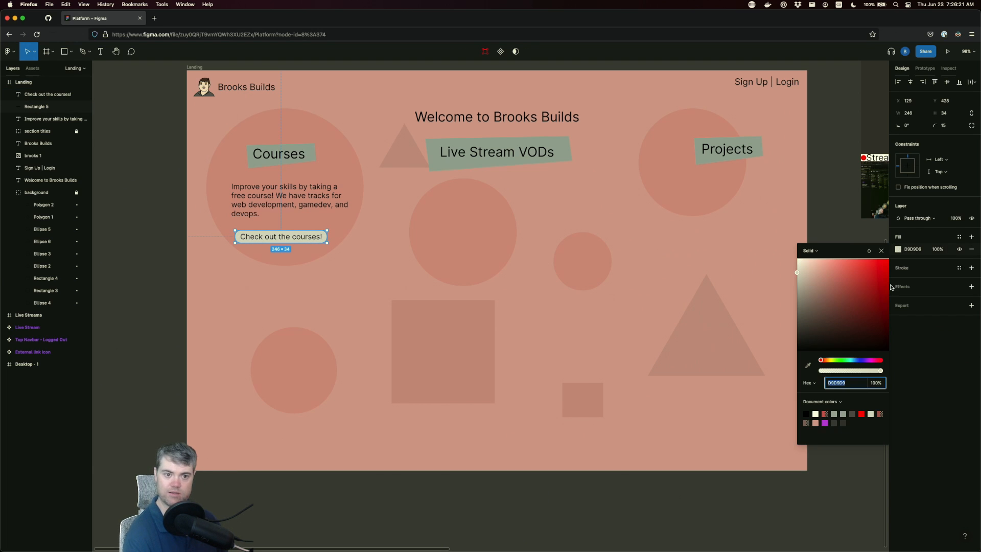
click(835, 360)
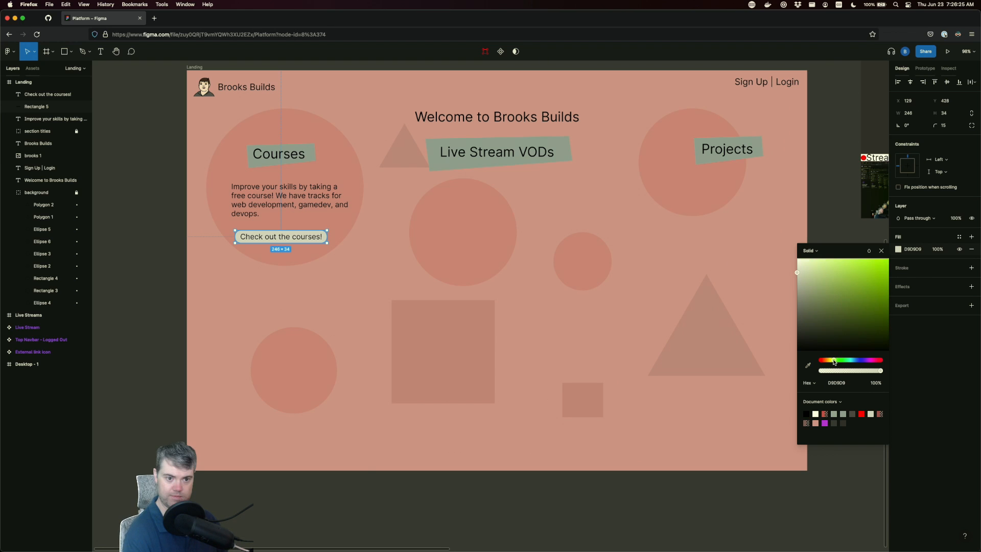
mouse_move(834, 362)
mouse_down()
mouse_move(881, 362)
mouse_move(852, 361)
mouse_up()
mouse_move(841, 267)
mouse_down()
mouse_move(820, 296)
mouse_move(834, 274)
mouse_up()
click(834, 361)
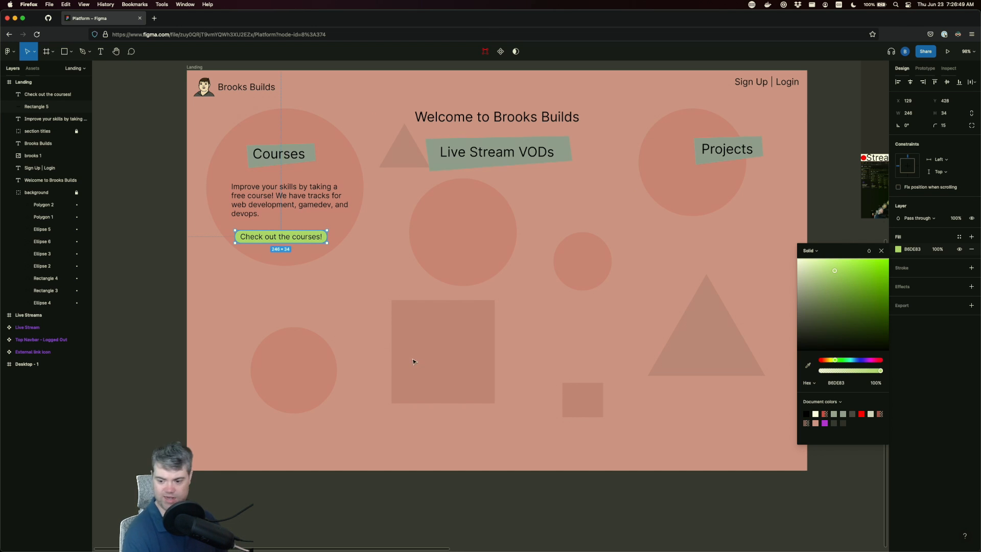
click(288, 331)
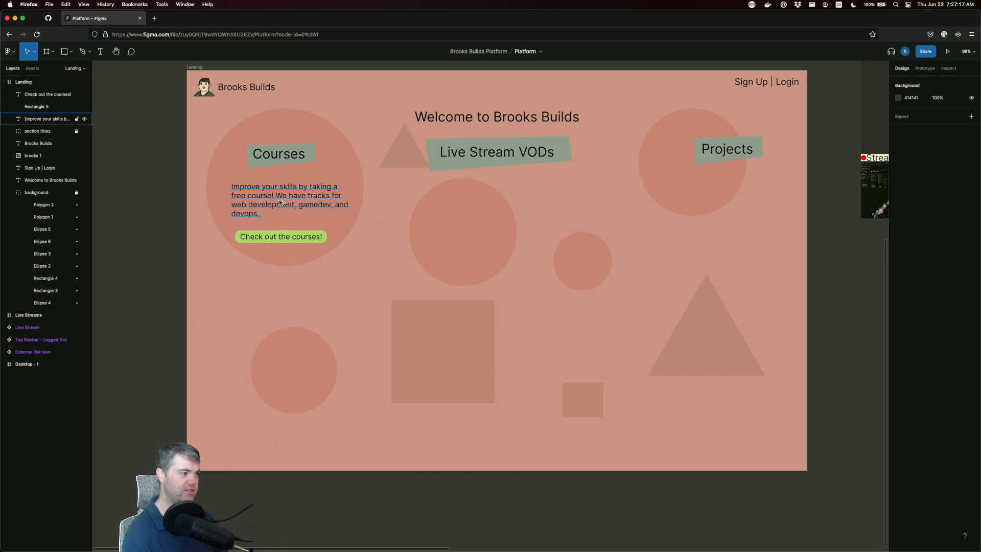
Duplicate the Courses description under Live Stream VODs and replace its text with "I stream myself making projects, answering questions, and preparing for new courses."
drag(280, 203, 479, 202)
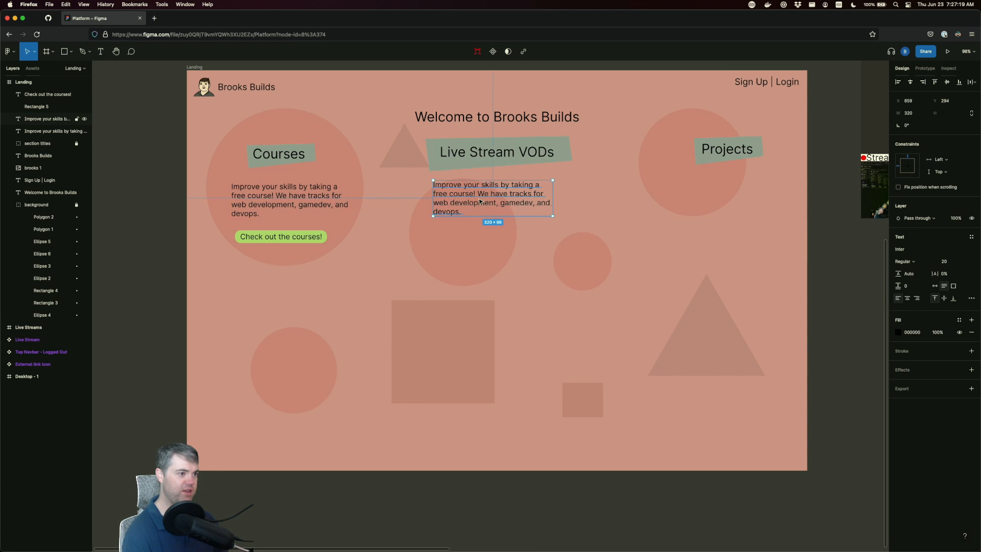
double_click(479, 201)
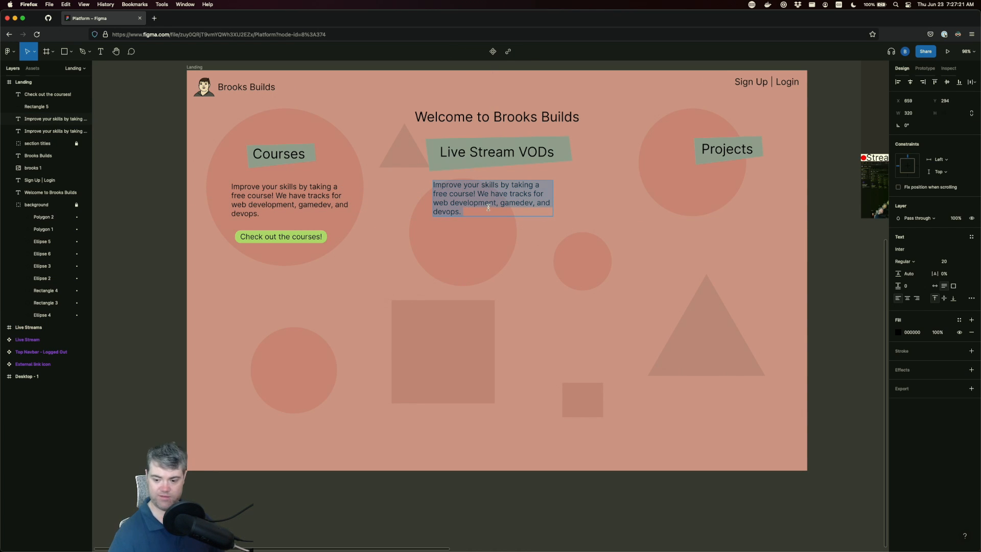
text(I stream )
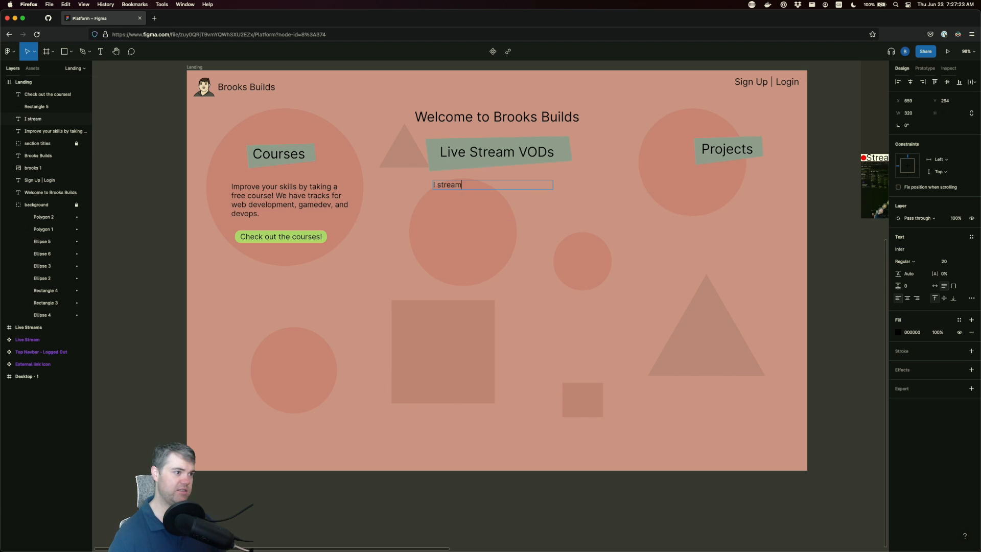
text(myself )
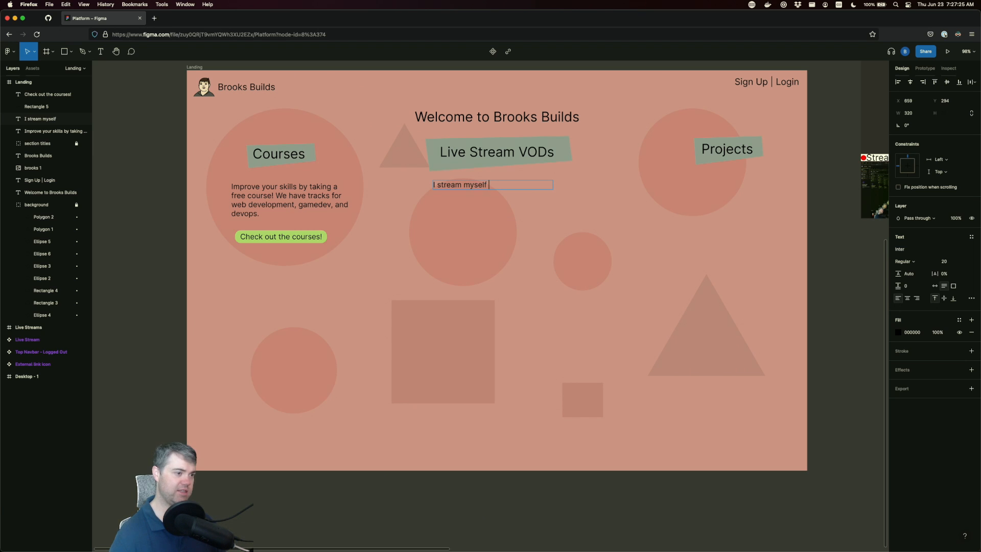
text(m)
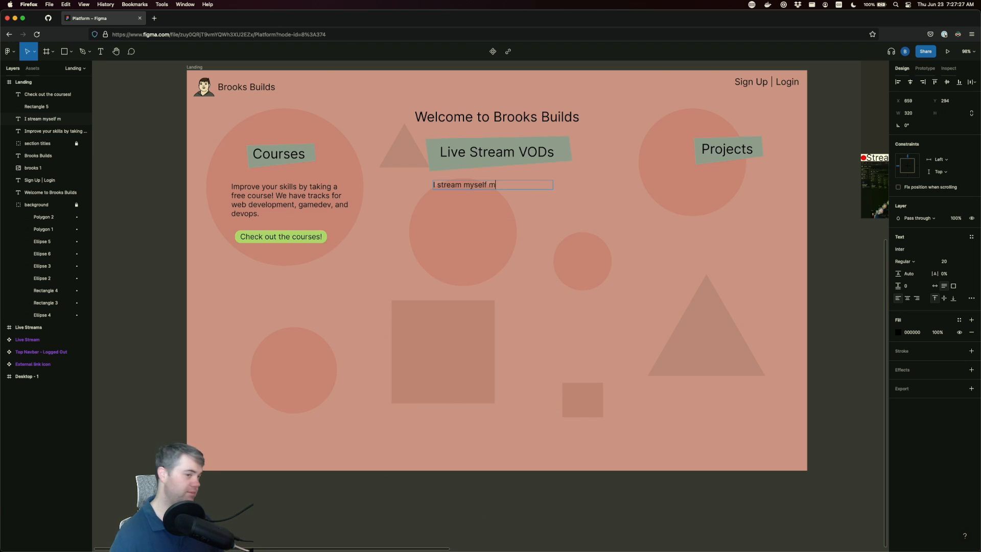
text(aking projects)
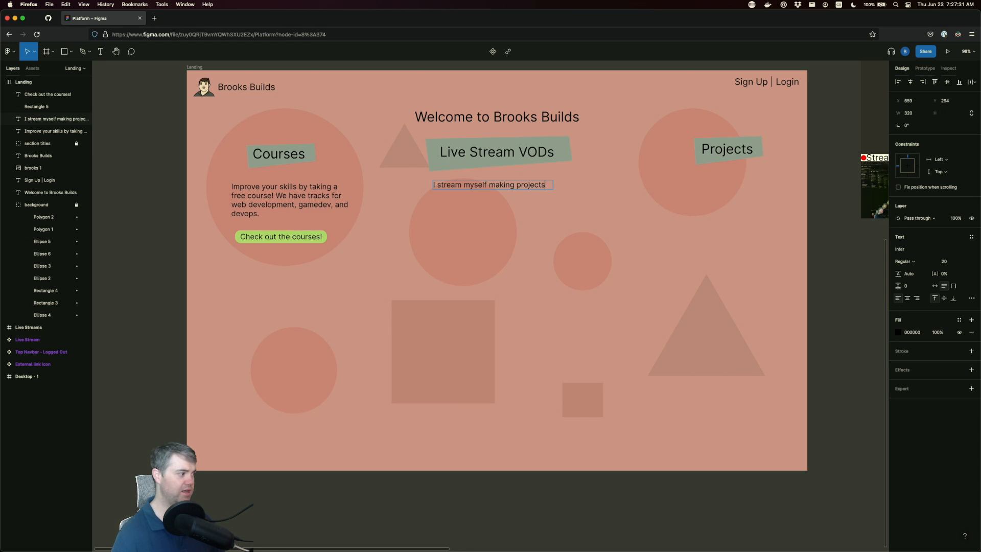
text(, )
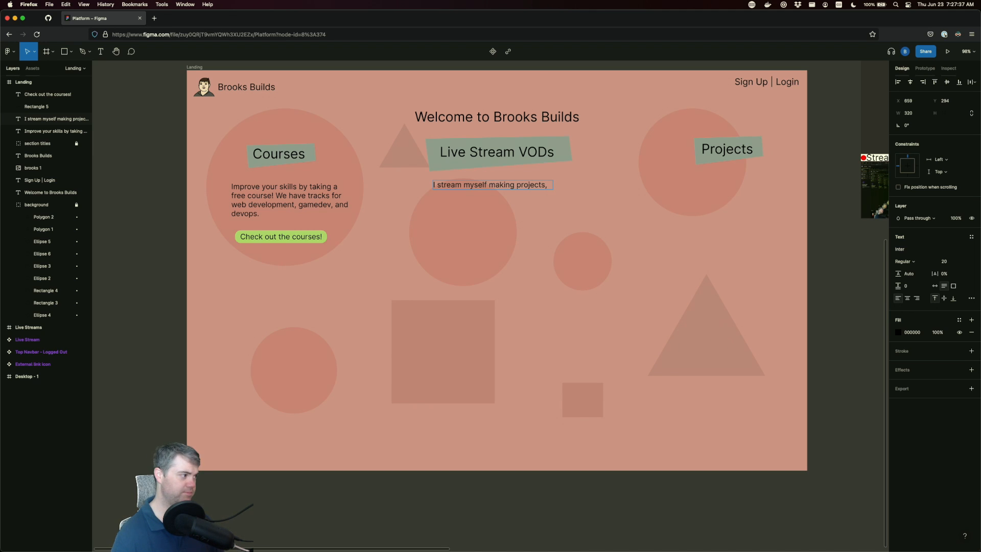
text(answeri)
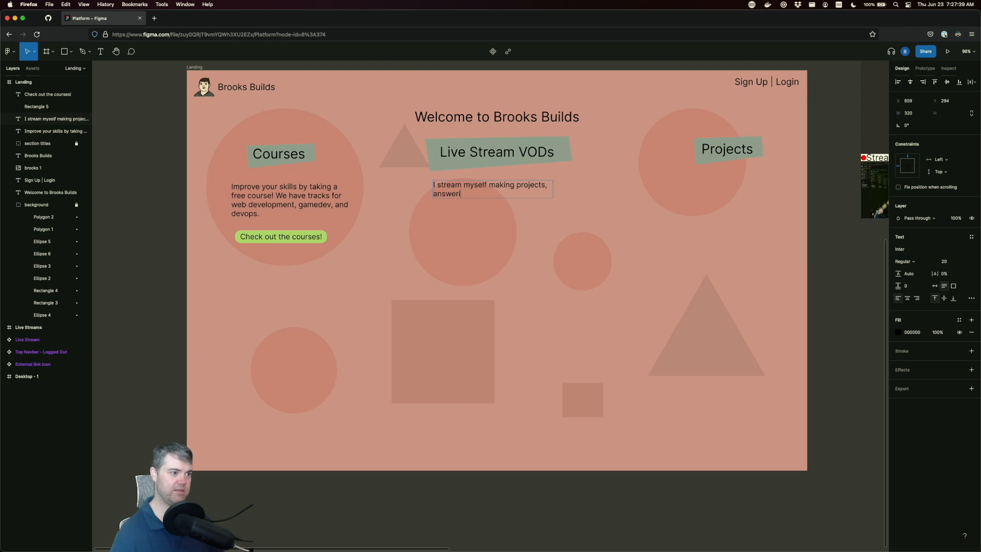
text(ng questions)
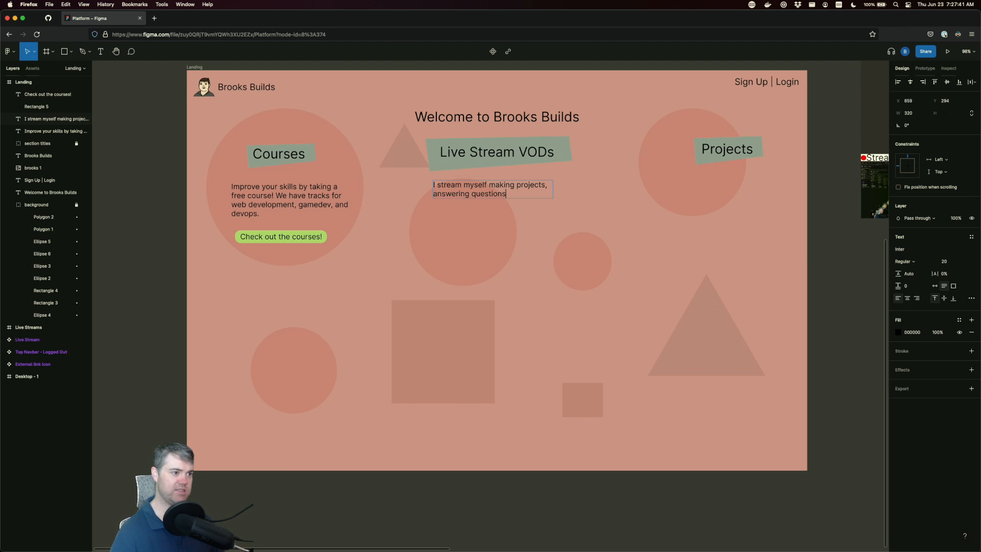
text(, and preg)
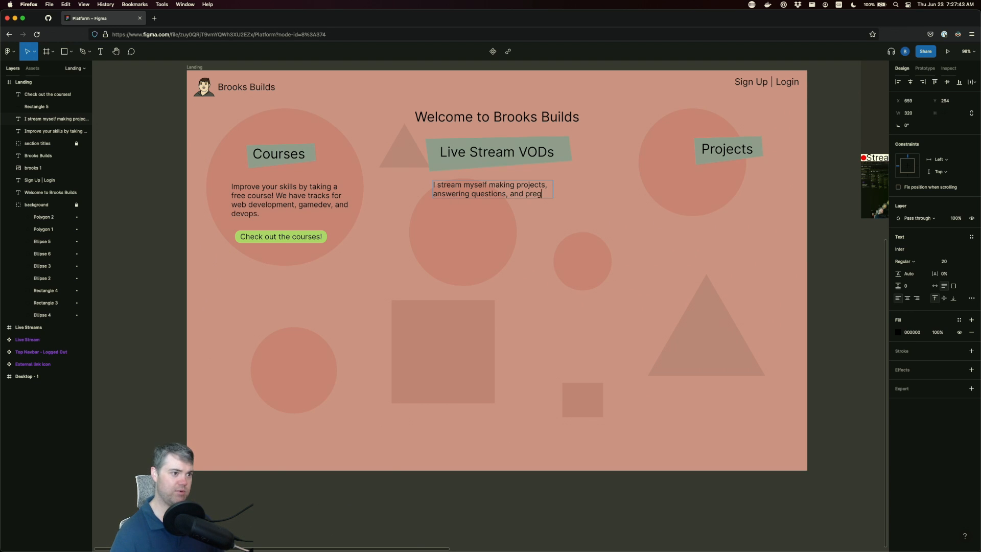
key(BackSpace)
text(paring for )
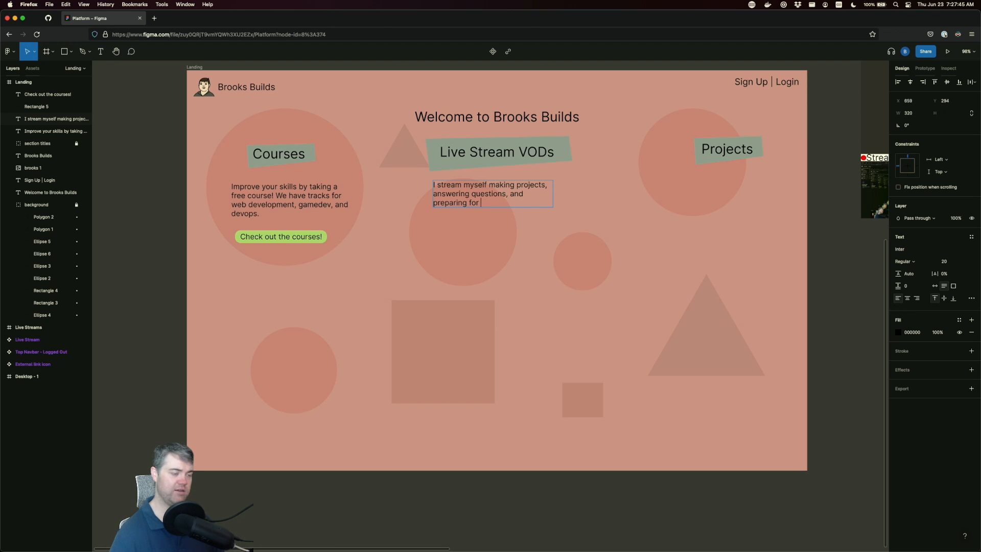
text(new courses.)
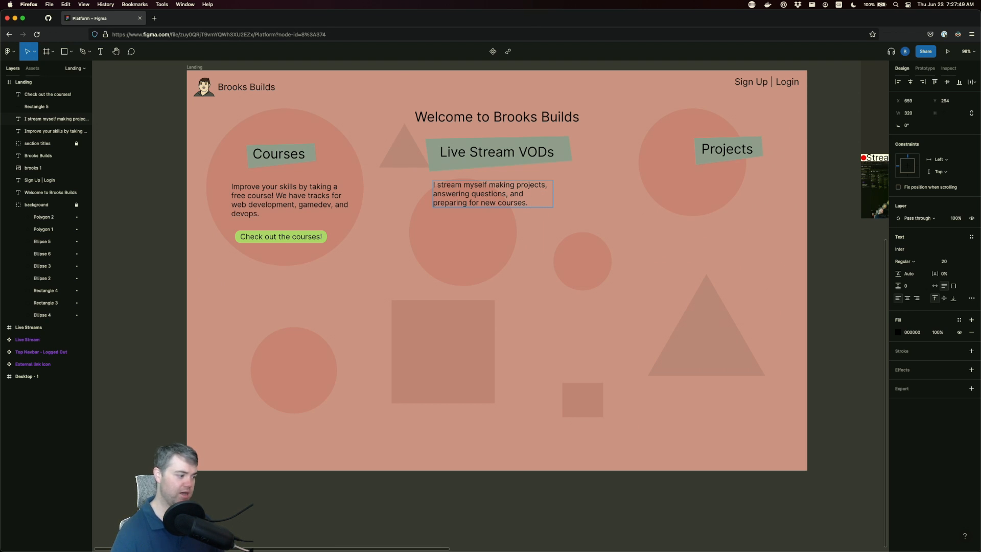
Add "Catch me live on Twitch or watch a VOD here." to the end of the Live Stream VODs description
text( Catch me l)
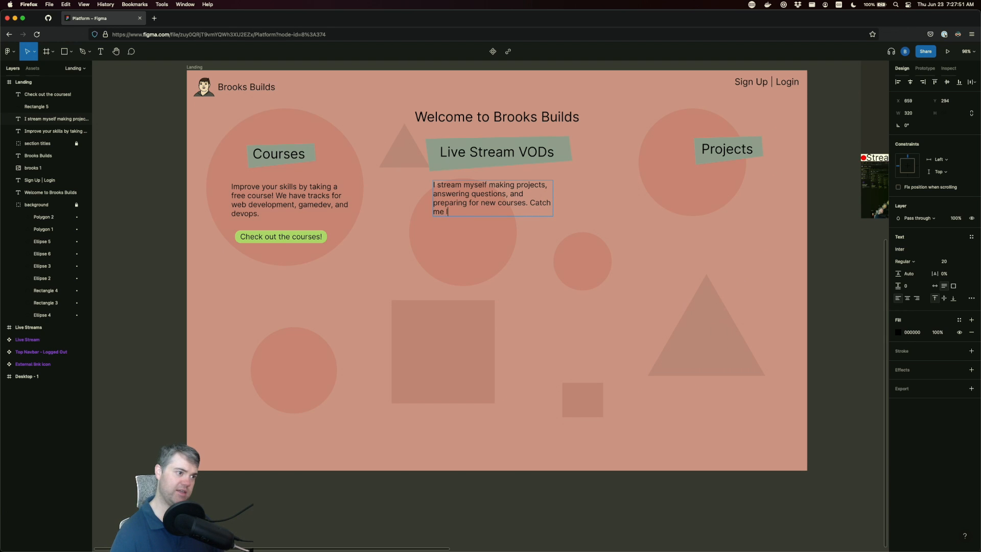
text(ive on Twitch)
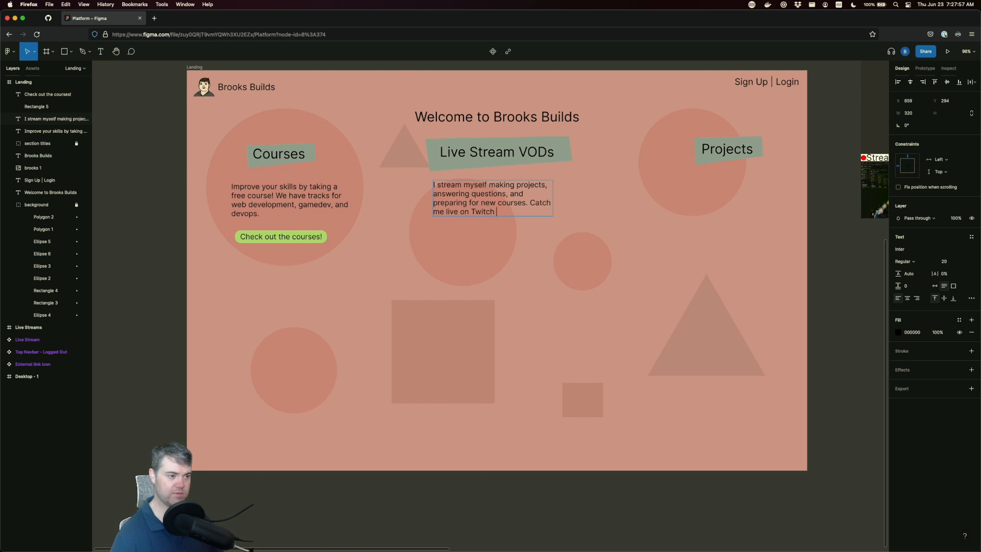
text( or watch a)
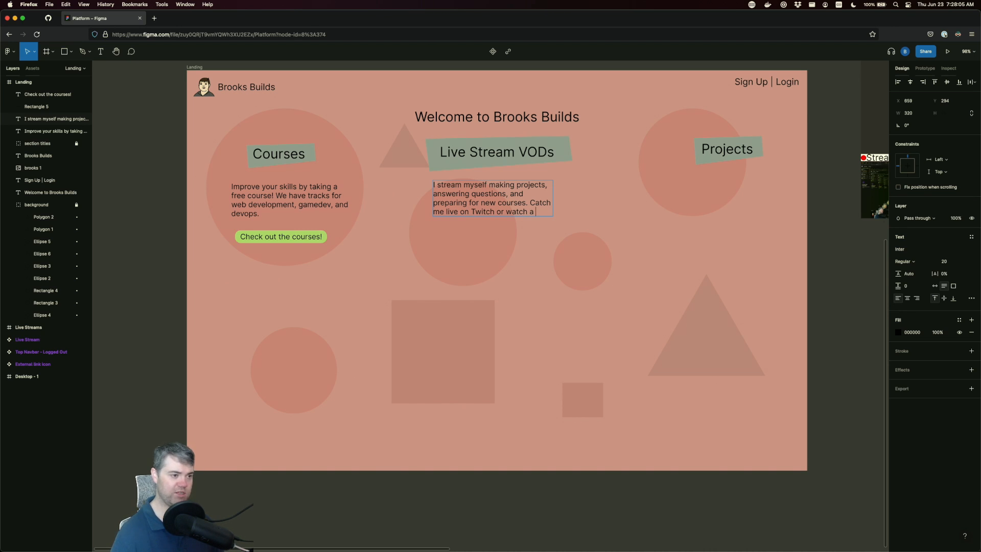
text(VOD hre)
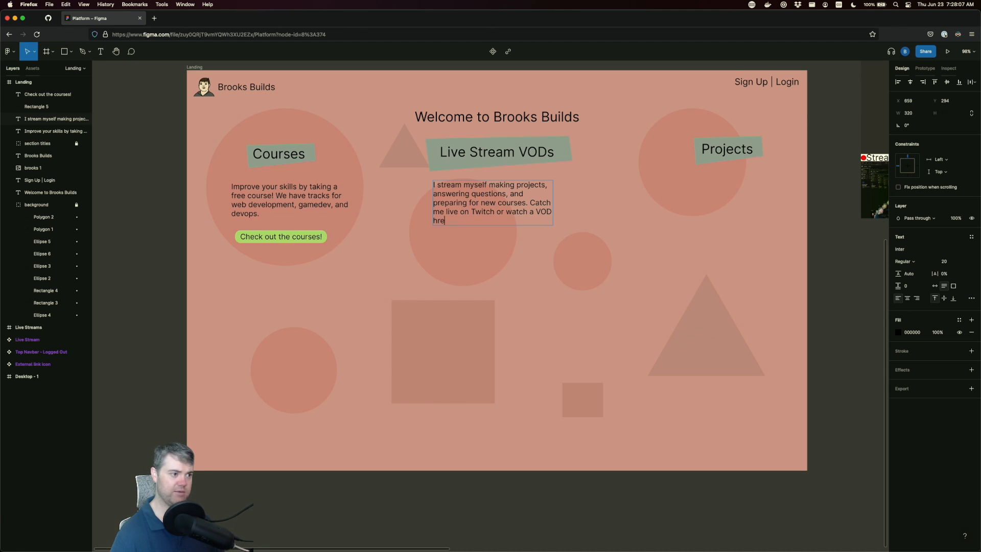
key(BackSpace)
key(BackSpace)
text(ere!)
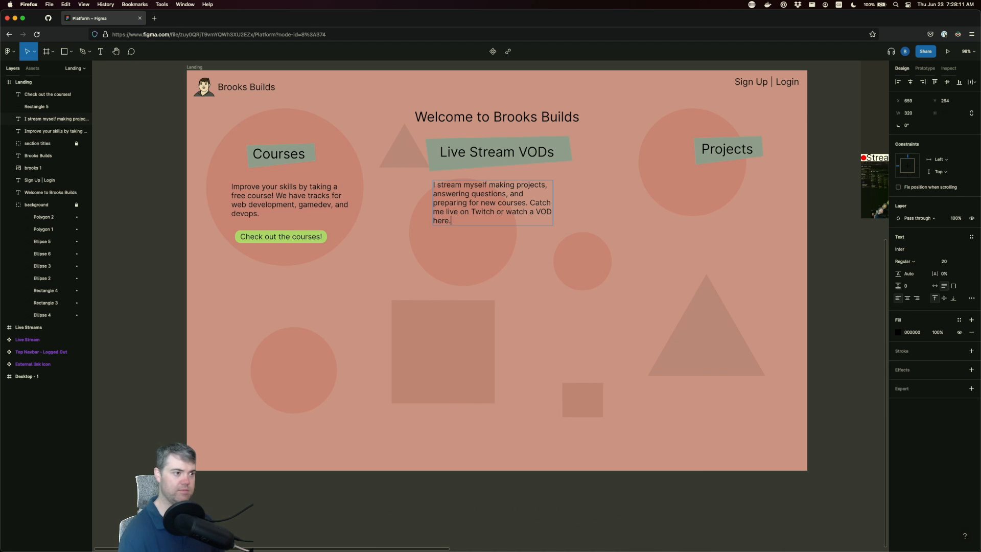
key(Escape)
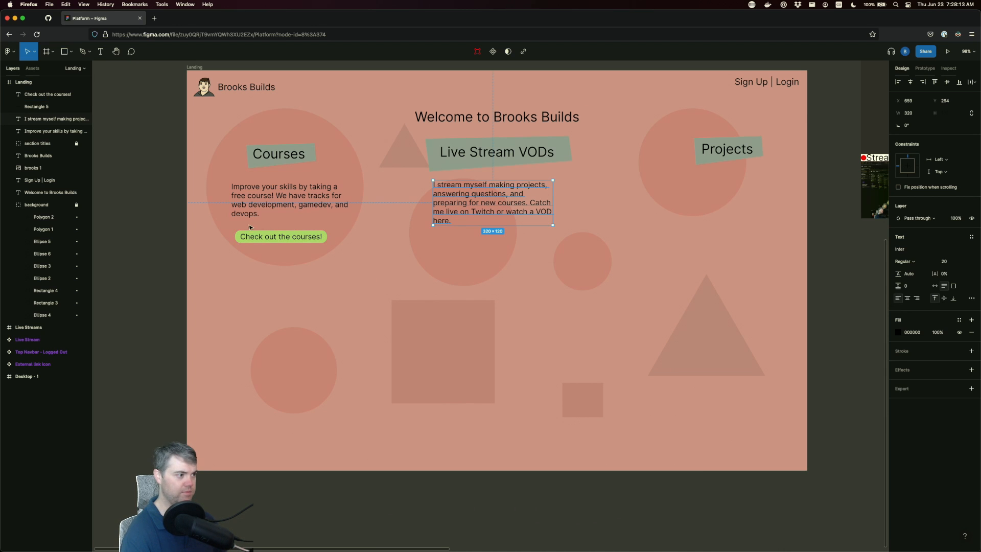
Duplicate the "Check out the courses!" button below the Live Stream VODs description and change the copy's label to "Take me to the VODs"
drag(222, 228, 510, 239)
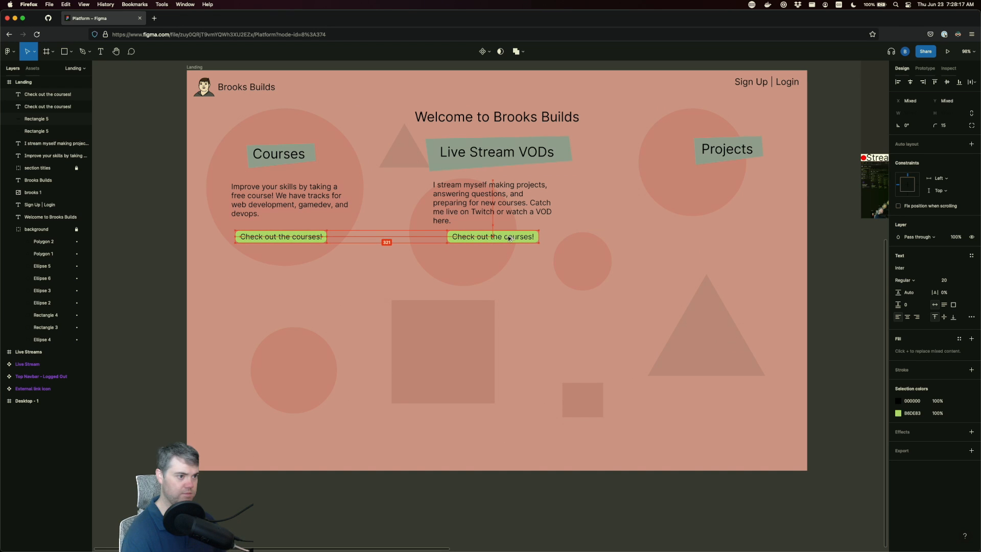
double_click(496, 237)
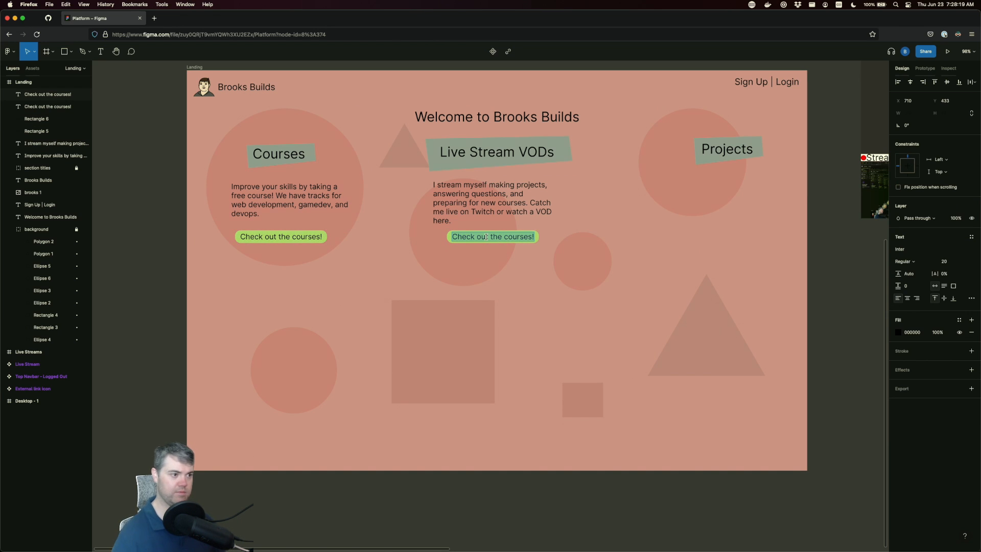
text(T)
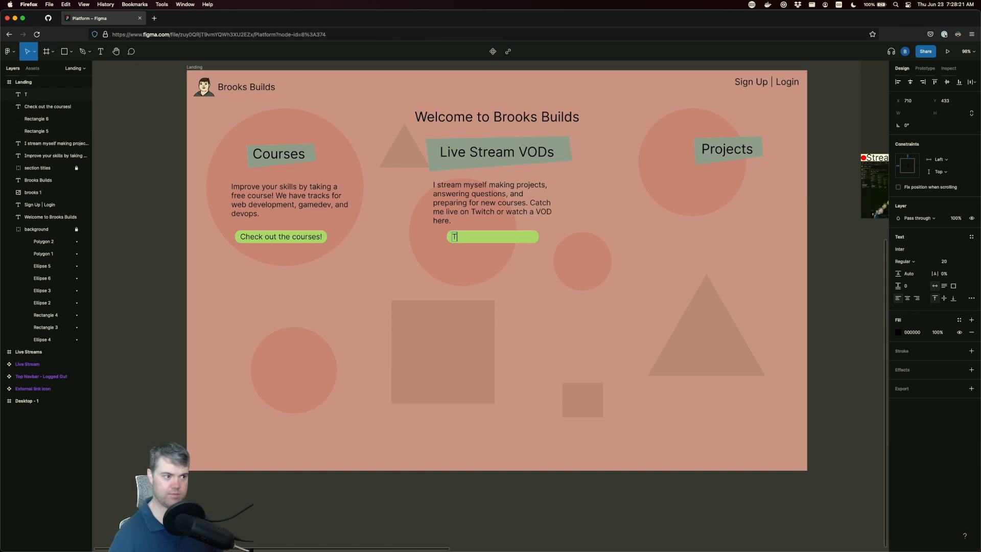
text(ake me to the VODs)
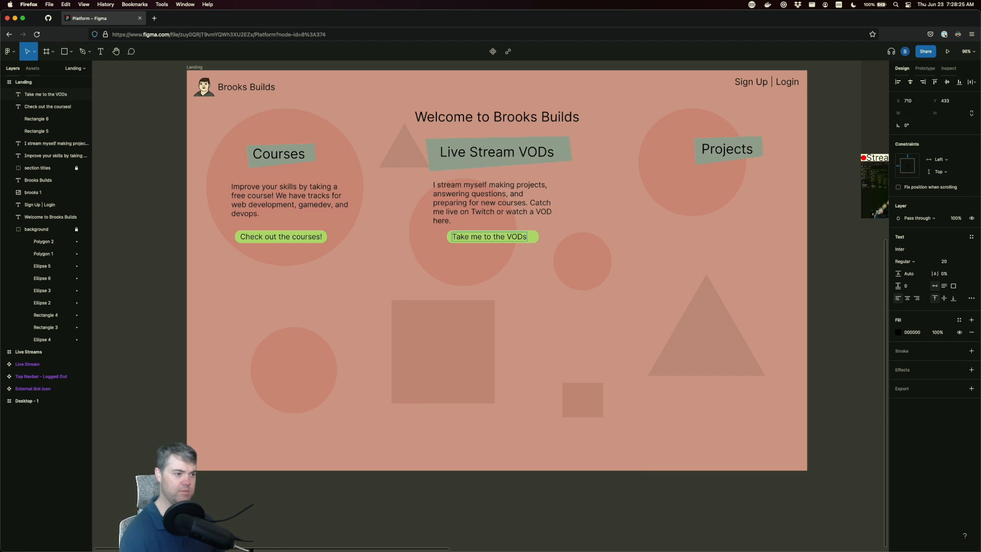
Center the "Take me to the VODs" label on its green button and duplicate the live stream description, button and label under Projects
key(Escape)
drag(495, 236, 498, 237)
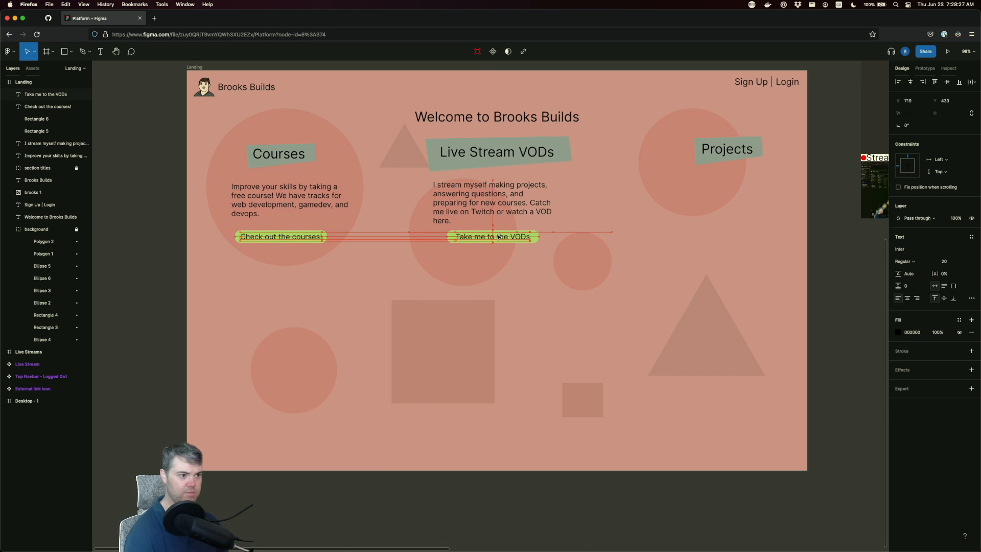
click(498, 276)
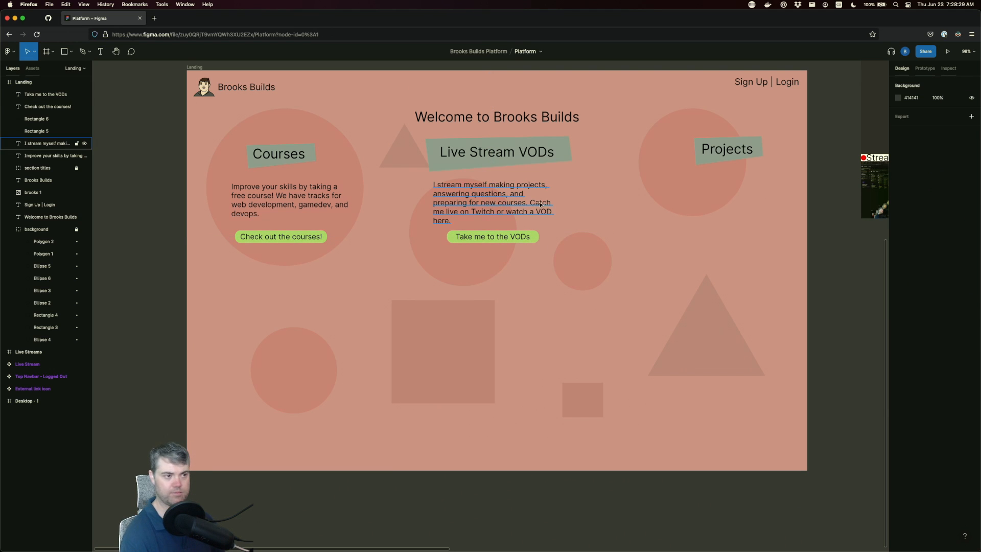
drag(411, 276, 733, 196)
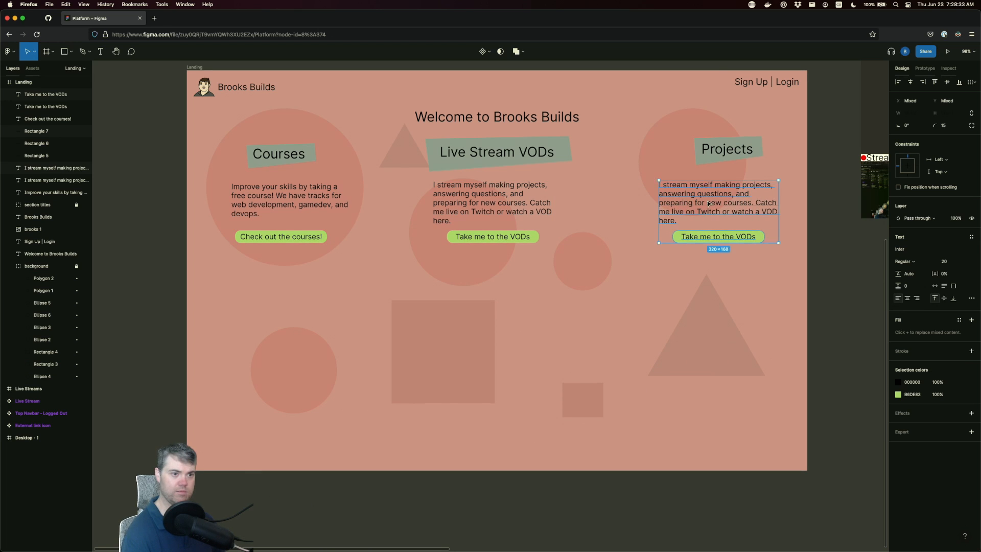
Replace the copied description under Projects with "We've made some projects and games that you can"
double_click(707, 201)
text(We)
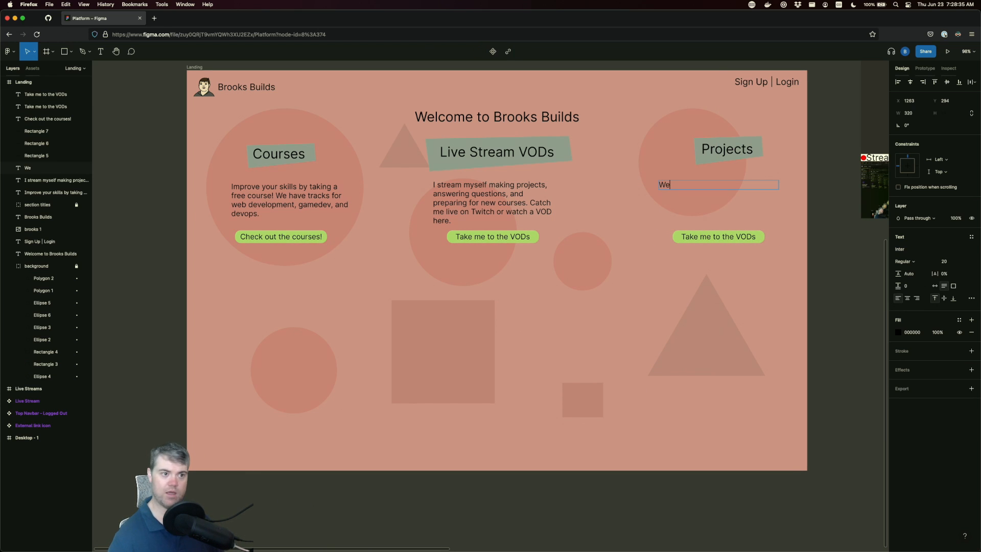
text('ve made some )
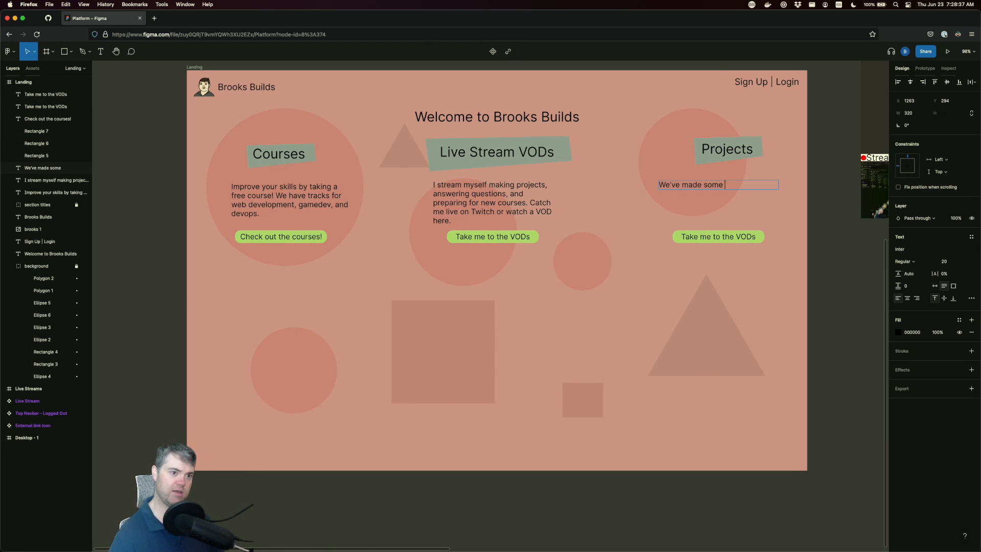
text(projects)
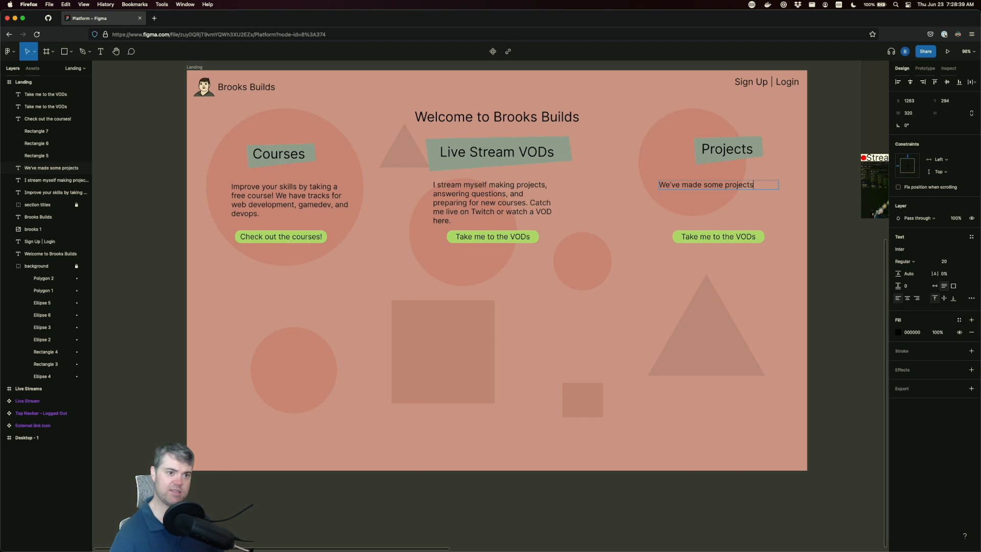
text( and games that you )
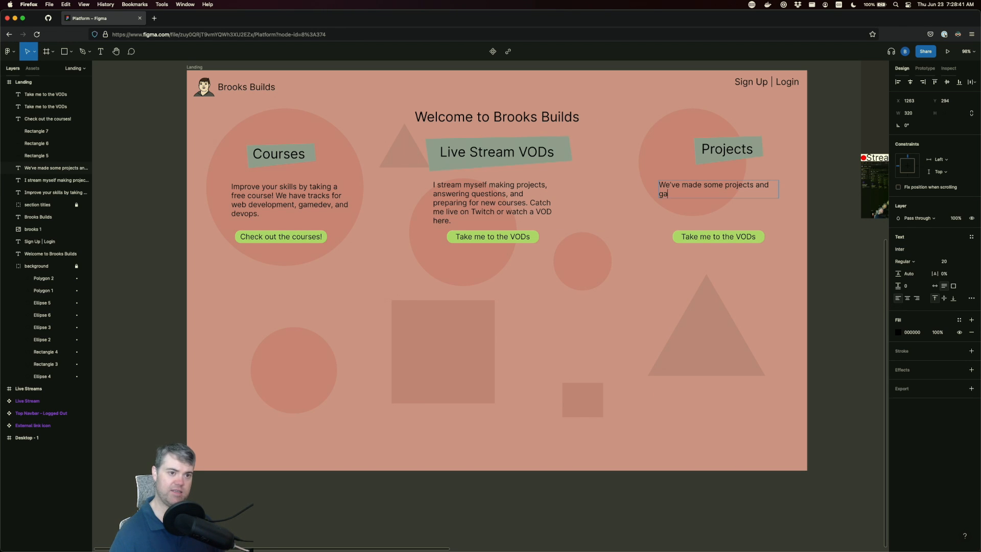
text(can )
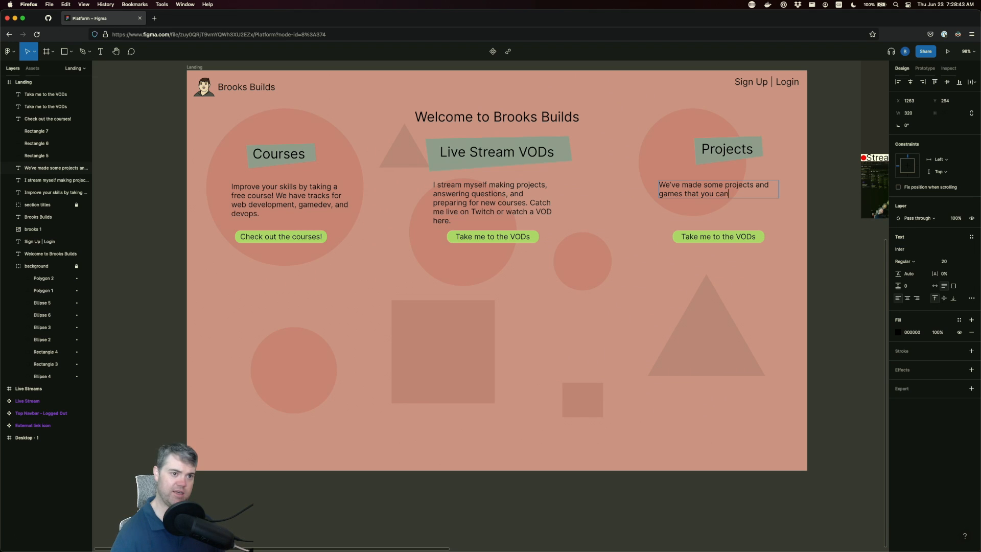
text(download and)
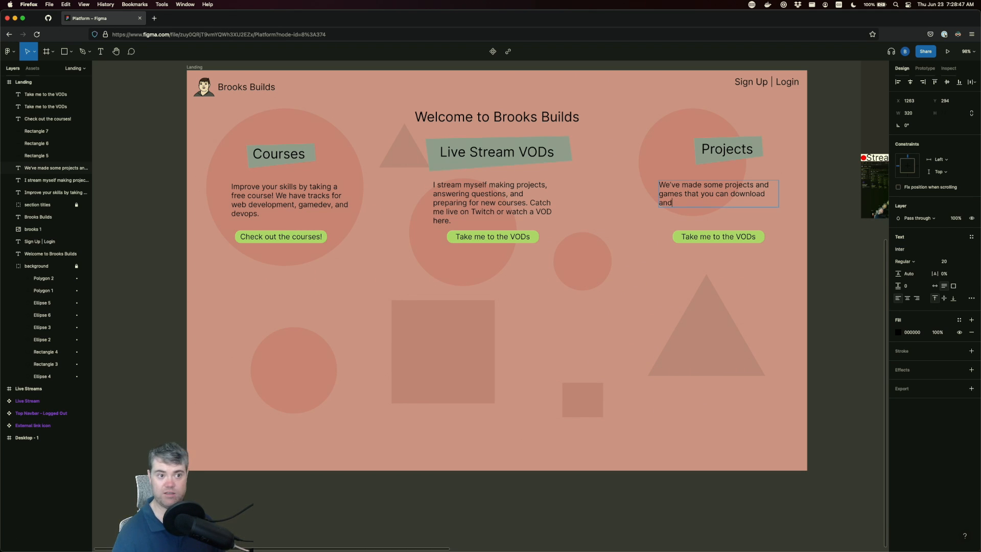
key(BackSpace)
key(BackSpace)
key(BackSpace)
key(BackSpace)
key(BackSpace)
key(BackSpace)
key(BackSpace)
key(BackSpace)
key(BackSpace)
key(BackSpace)
key(BackSpace)
key(BackSpace)
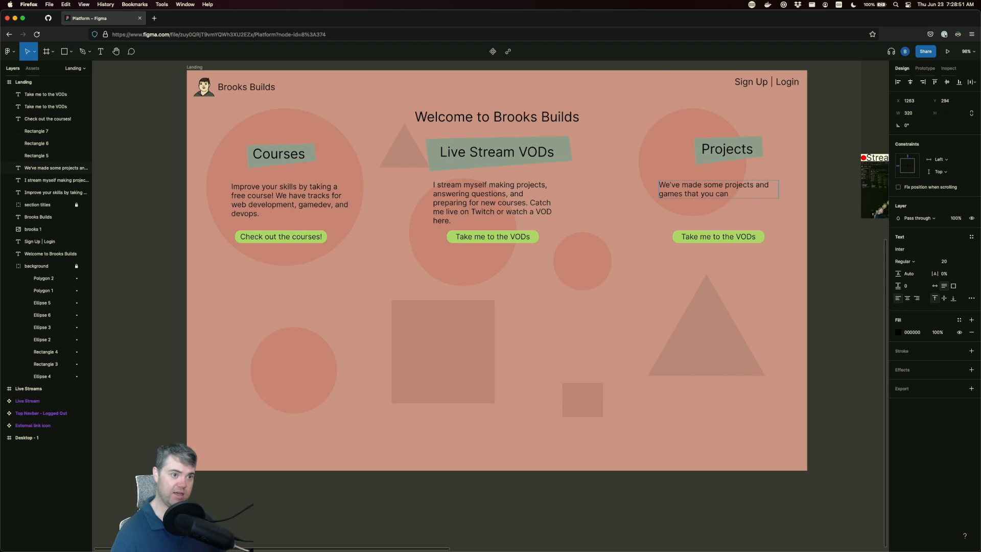
Complete the Projects description with "use! Check them out and request new projects."
text(use )
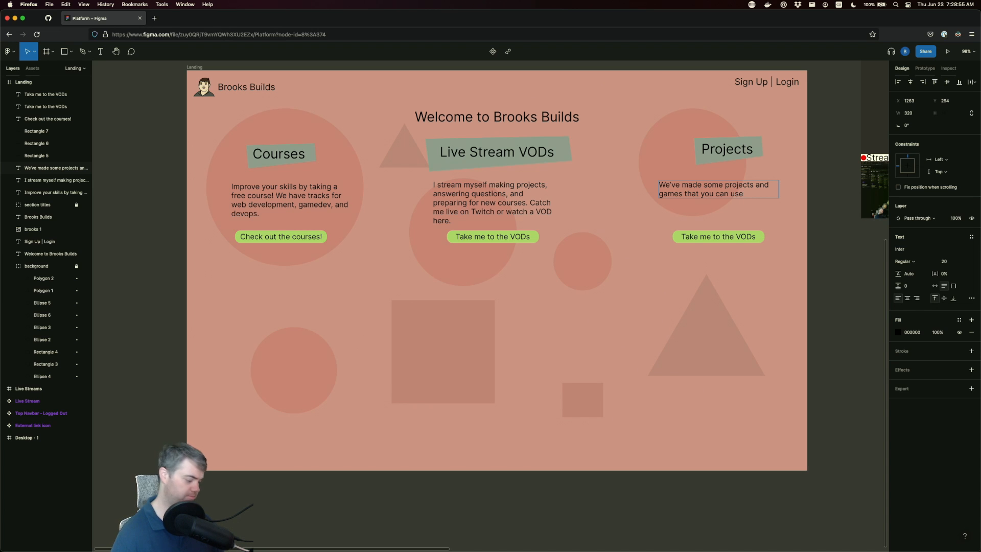
text(!)
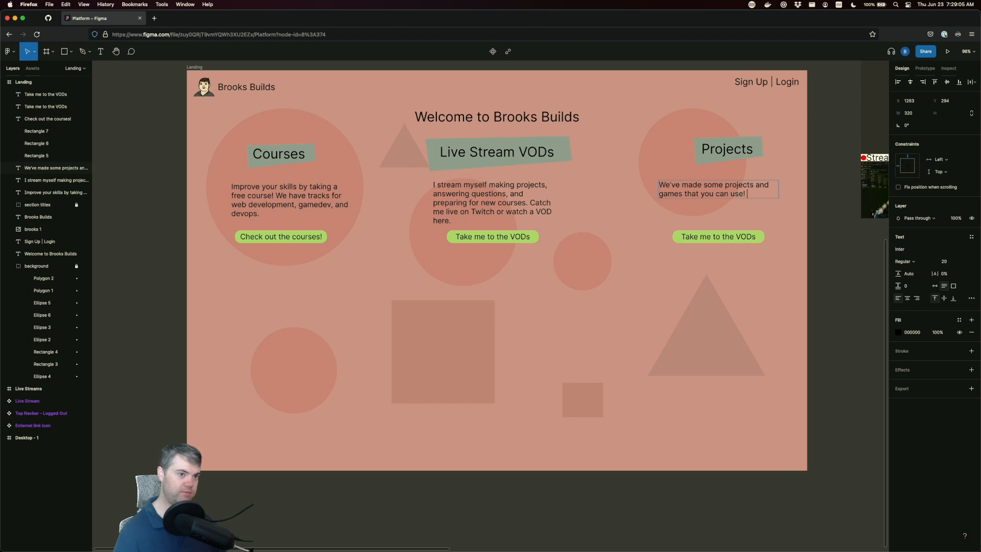
text(Check the)
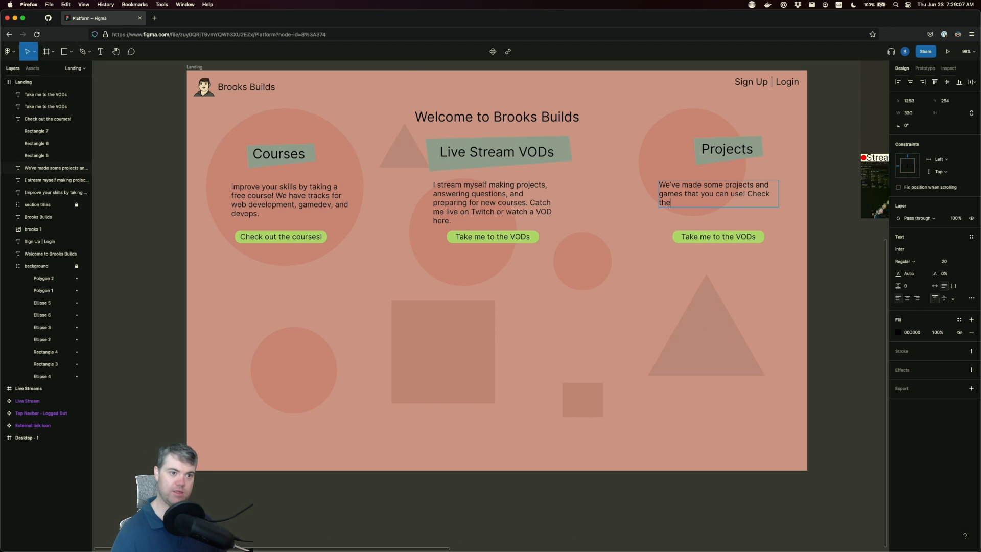
text(m out)
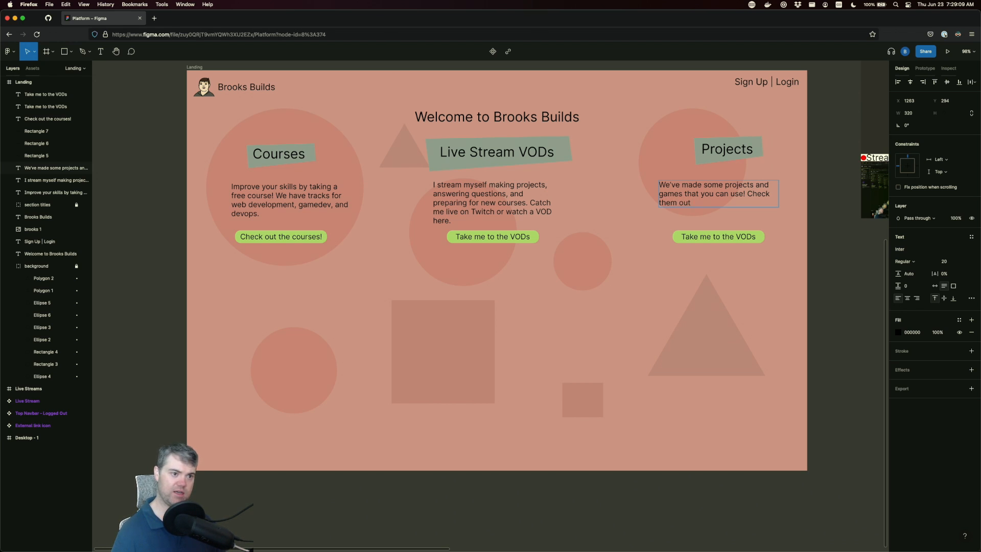
text( a)
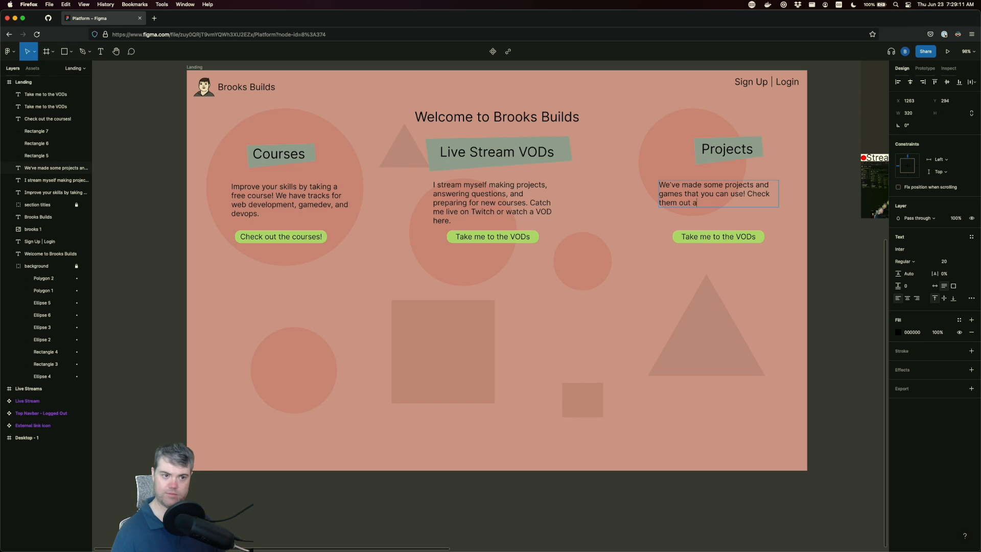
text(nd request n)
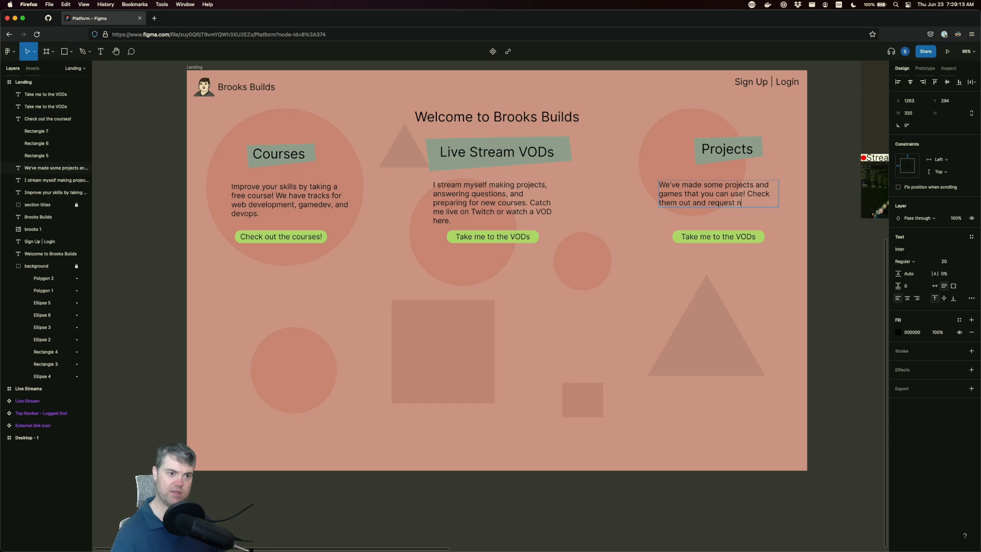
text(ew projects.)
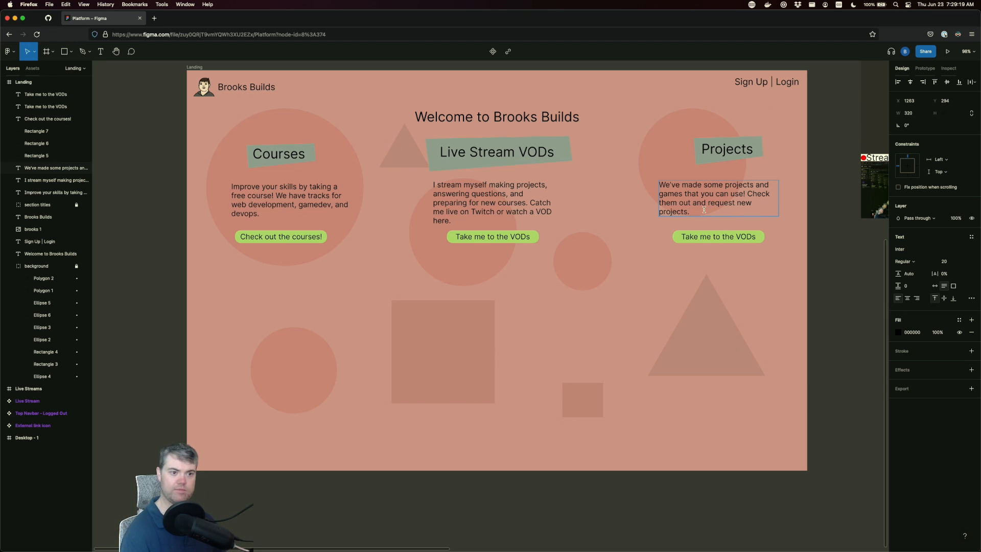
Clear the copied "Take me to the VODs" label from the green button under Projects
double_click(709, 237)
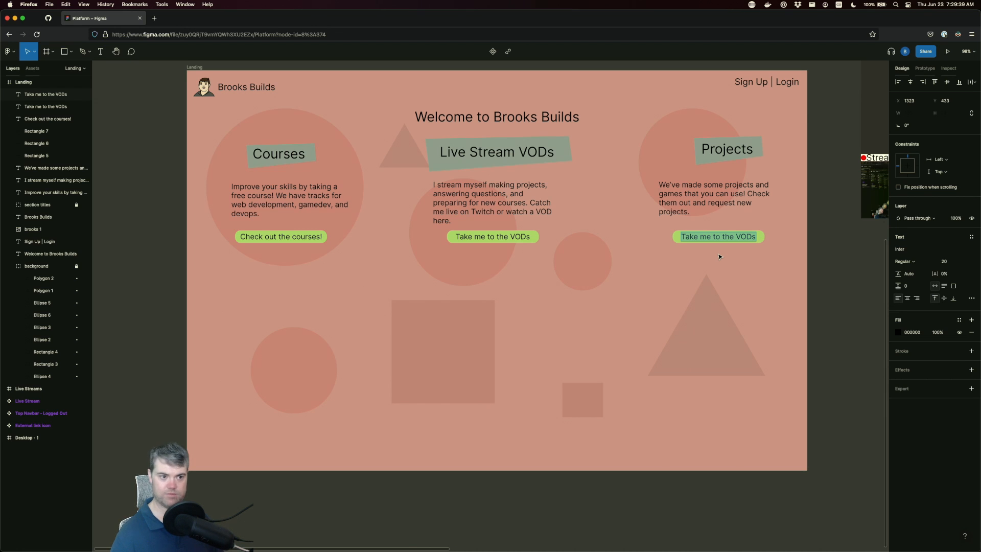
key(BackSpace)
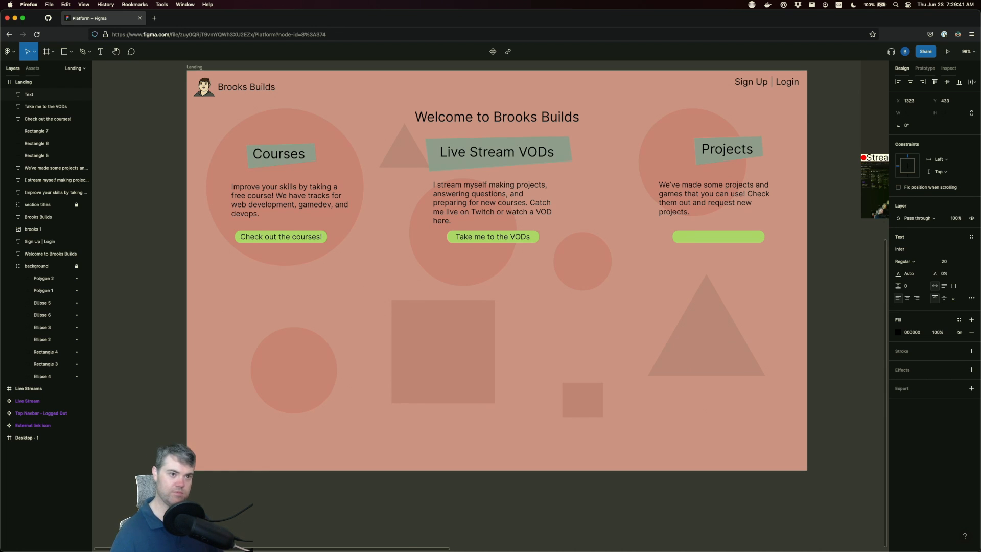
text(P)
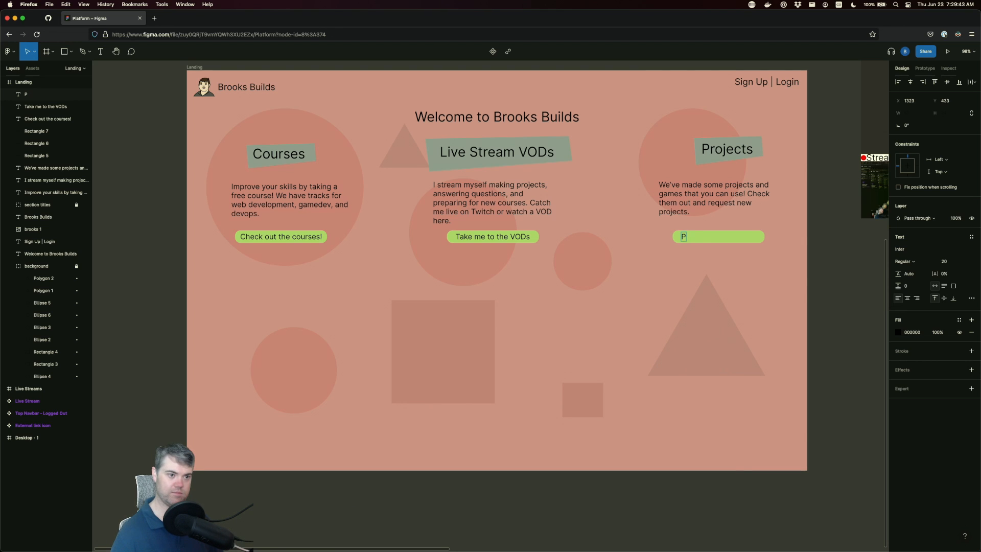
text(rojects)
key(BackSpace)
key(BackSpace)
key(BackSpace)
key(BackSpace)
key(BackSpace)
key(BackSpace)
key(BackSpace)
key(BackSpace)
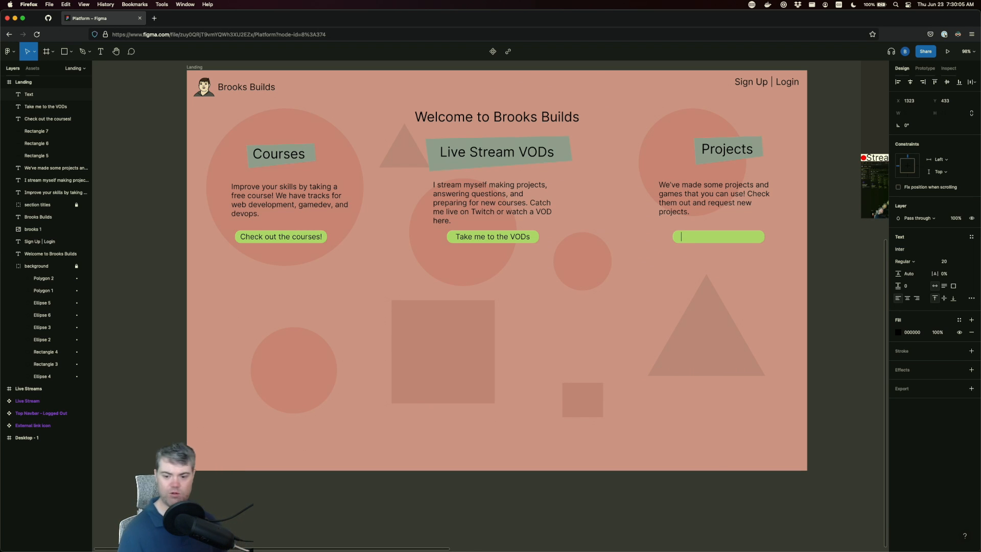
key(Escape)
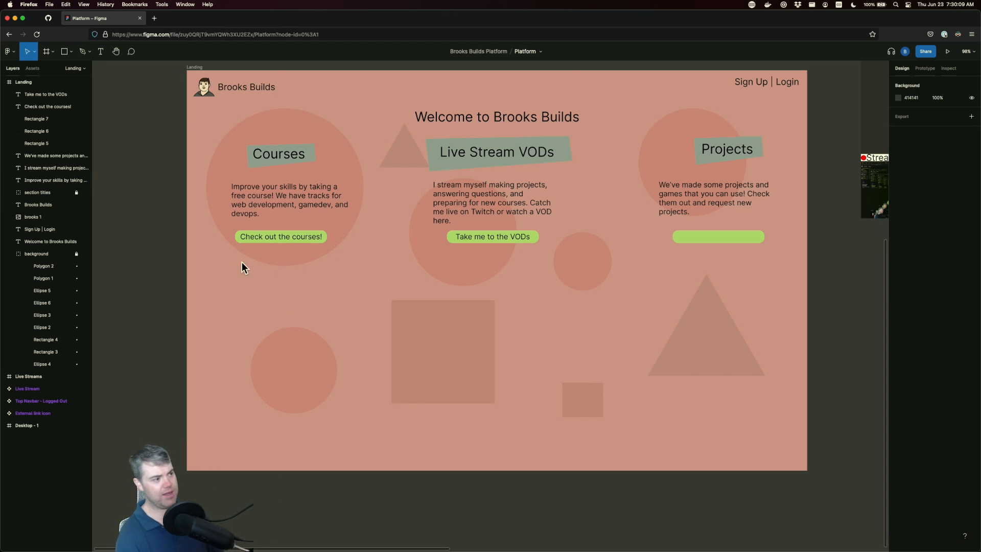
Move the "Check out the courses!" label together with its green button down onto the large background square
double_click(273, 239)
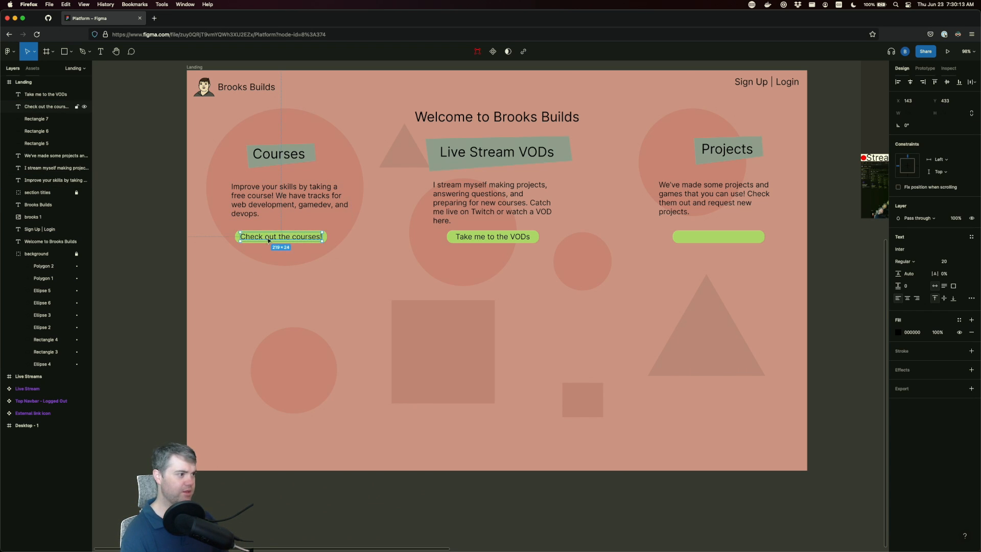
key(Escape)
shift+click(278, 244)
drag(278, 244, 427, 369)
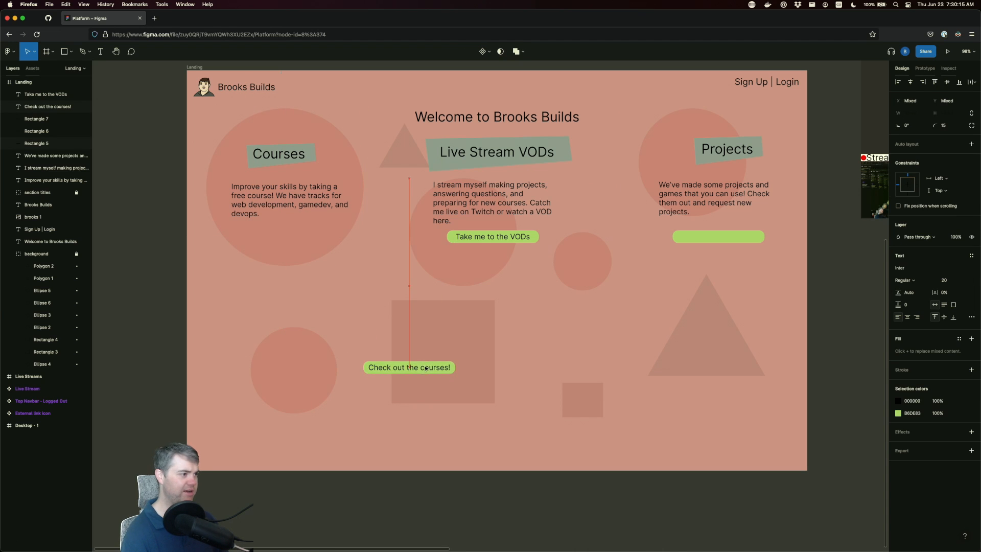
click(302, 287)
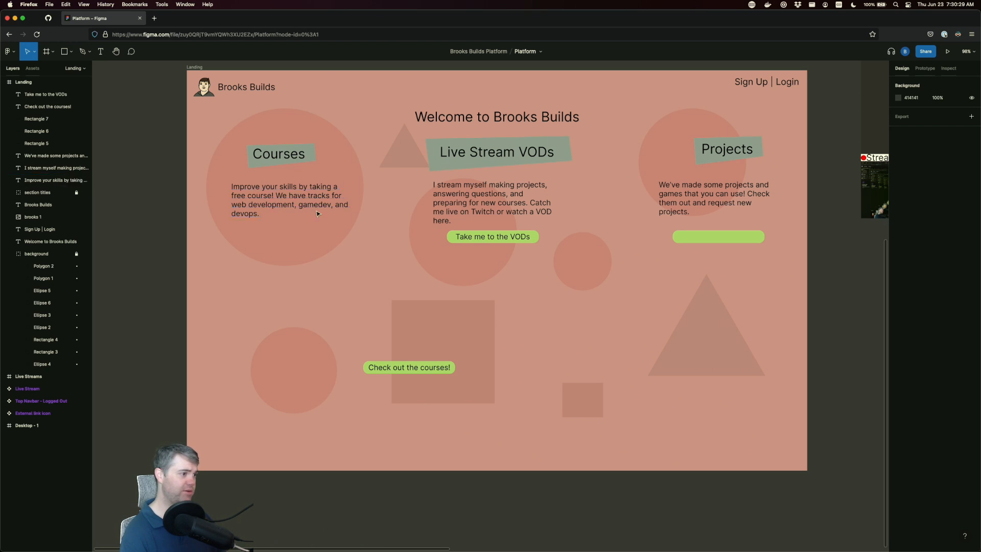
Overwrite the Courses description with "Want to be" and clear the text box
double_click(254, 207)
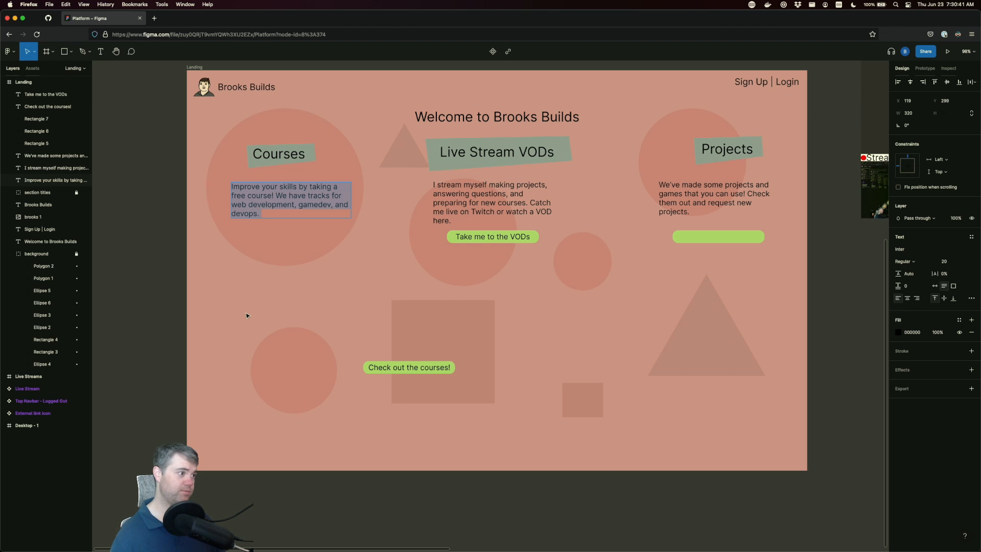
text(Want to be)
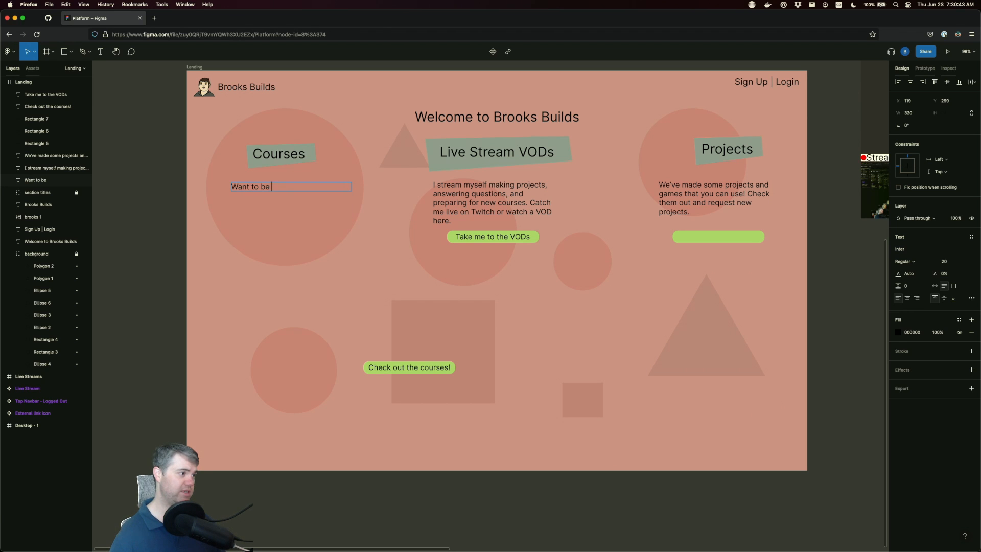
key(BackSpace)
key(BackSpace)
key(BackSpace)
key(BackSpace)
key(BackSpace)
key(BackSpace)
key(BackSpace)
key(BackSpace)
key(BackSpace)
key(BackSpace)
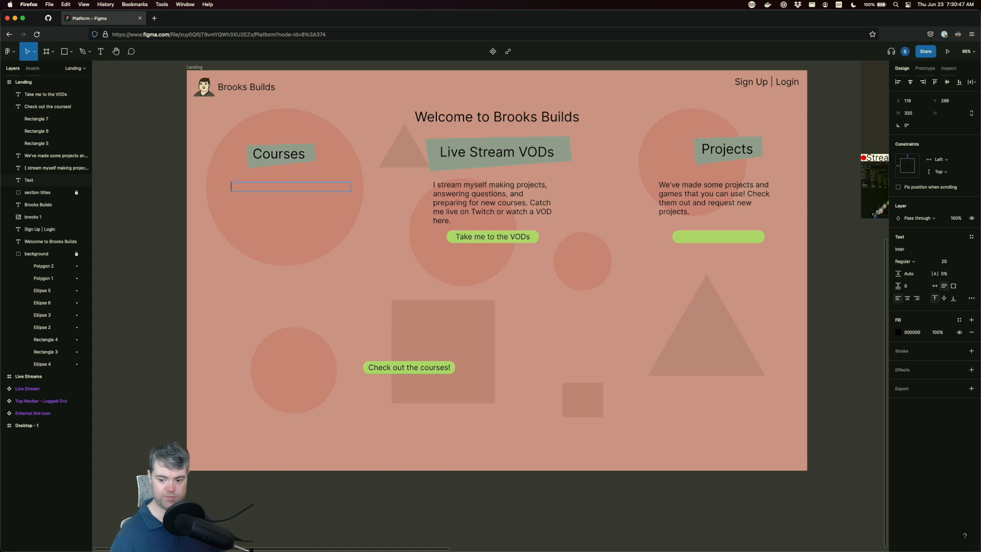
text(Track 1)
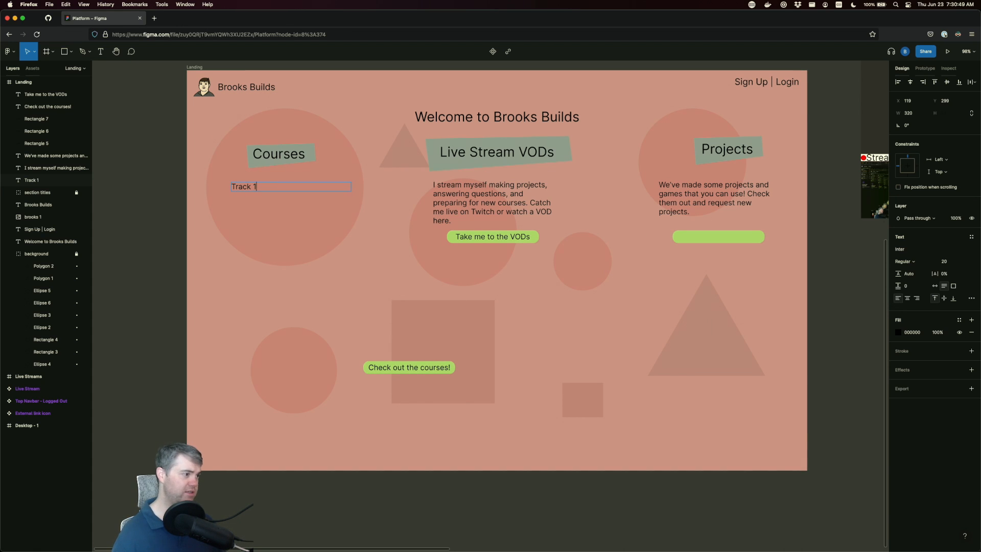
key(BackSpace)
key(BackSpace)
key(BackSpace)
key(BackSpace)
key(BackSpace)
key(BackSpace)
key(BackSpace)
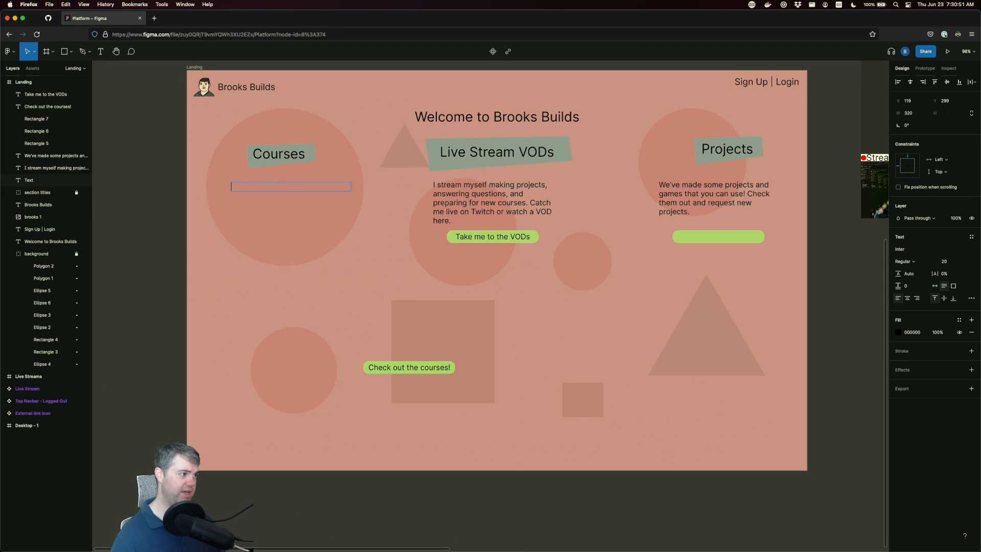
Enter "Full-stack web development with Rust" as the text under the Courses title
text(Full-st)
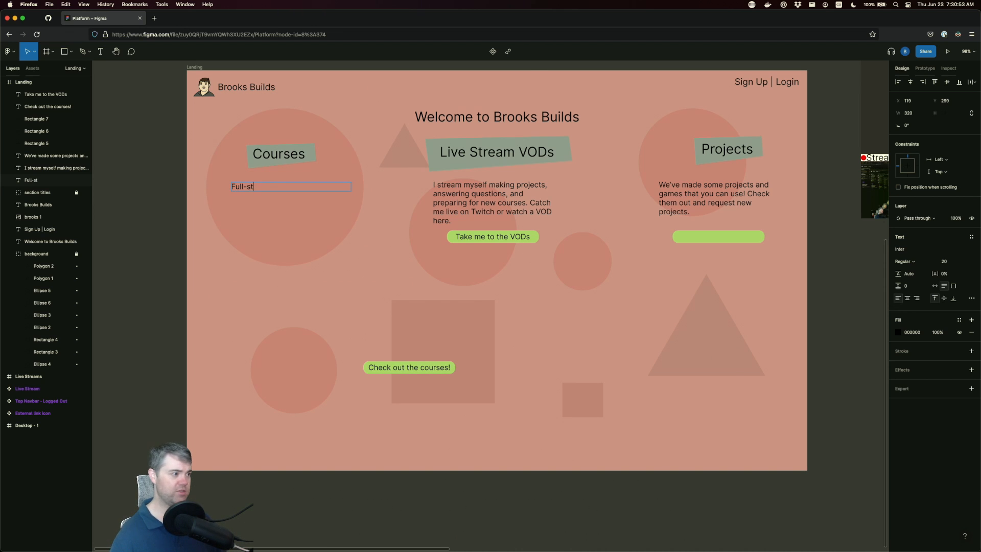
text(ack web devel)
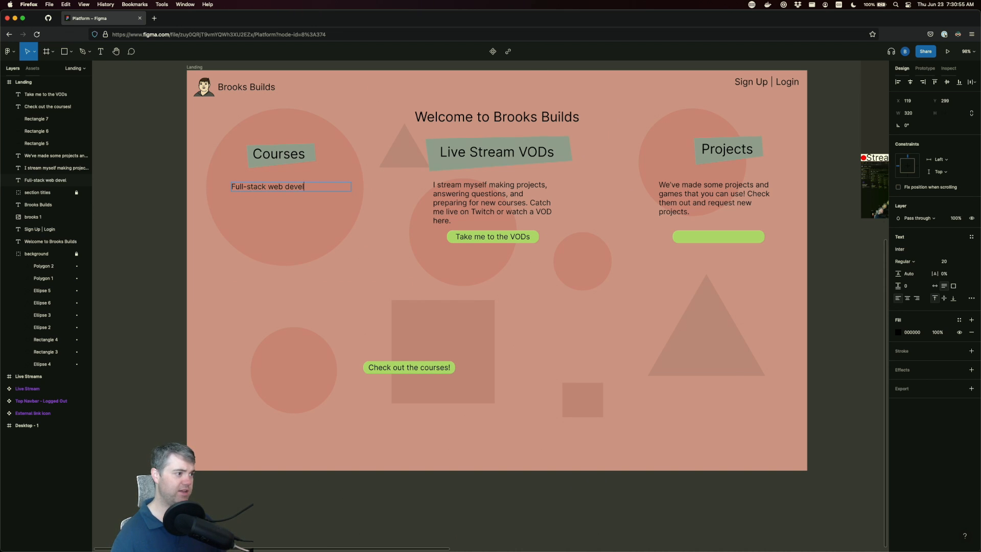
text(opment with Rust)
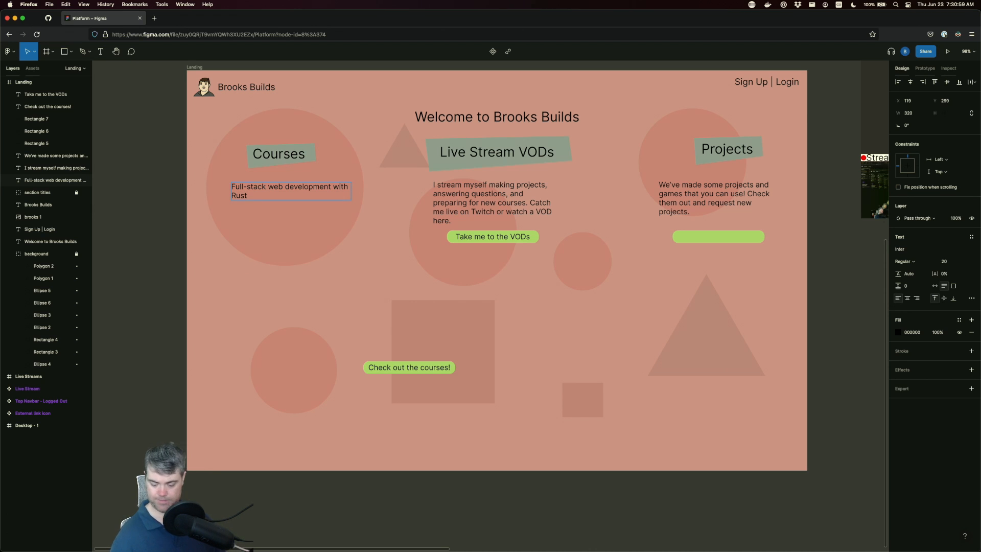
key(Escape)
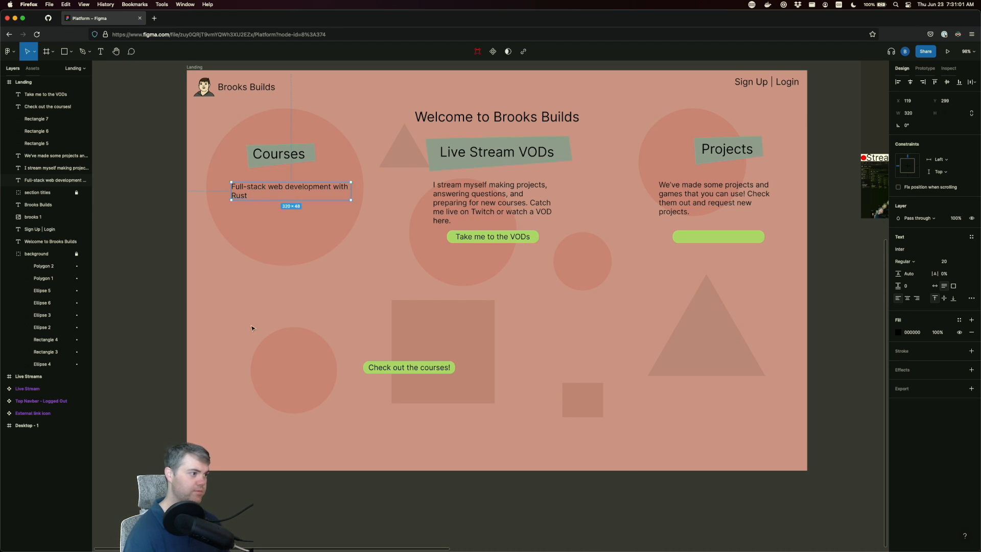
Add a new text below the Courses tagline reading "This track will take you from 1 to web dev."
key(t)
click(239, 231)
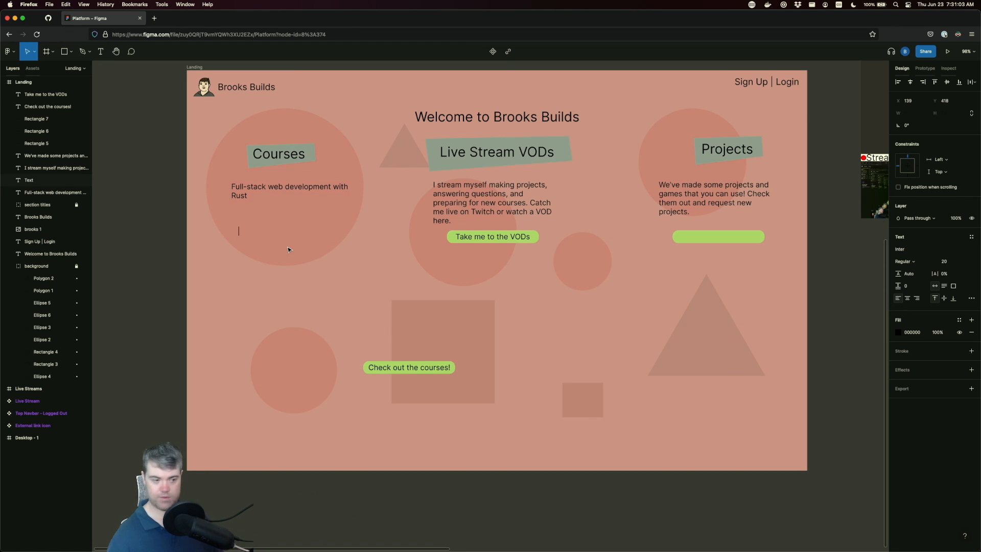
text(This track)
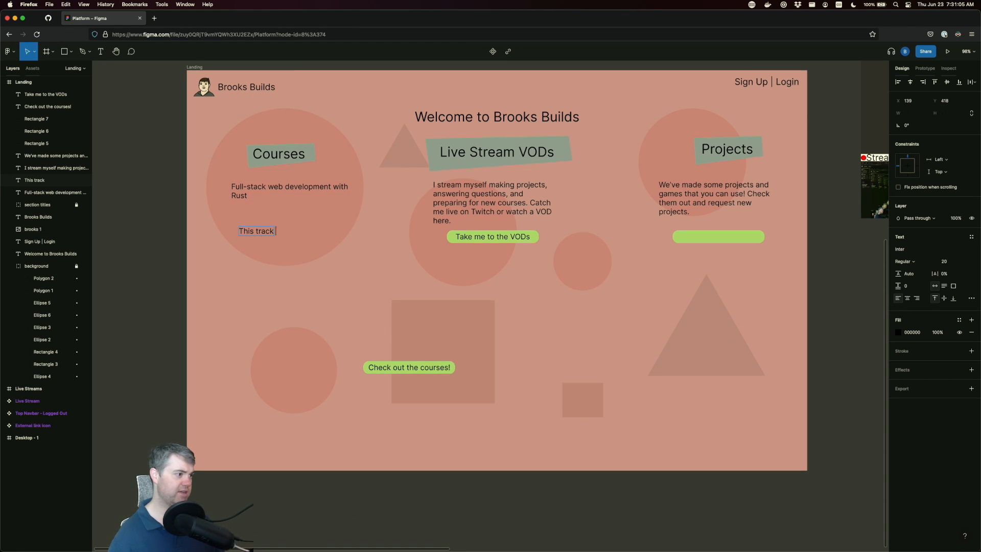
text( will)
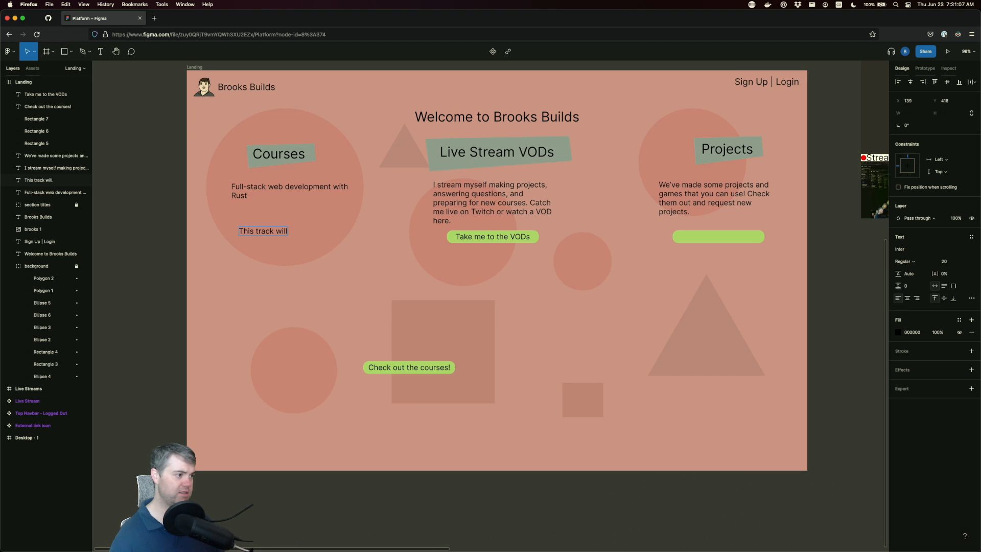
text( take)
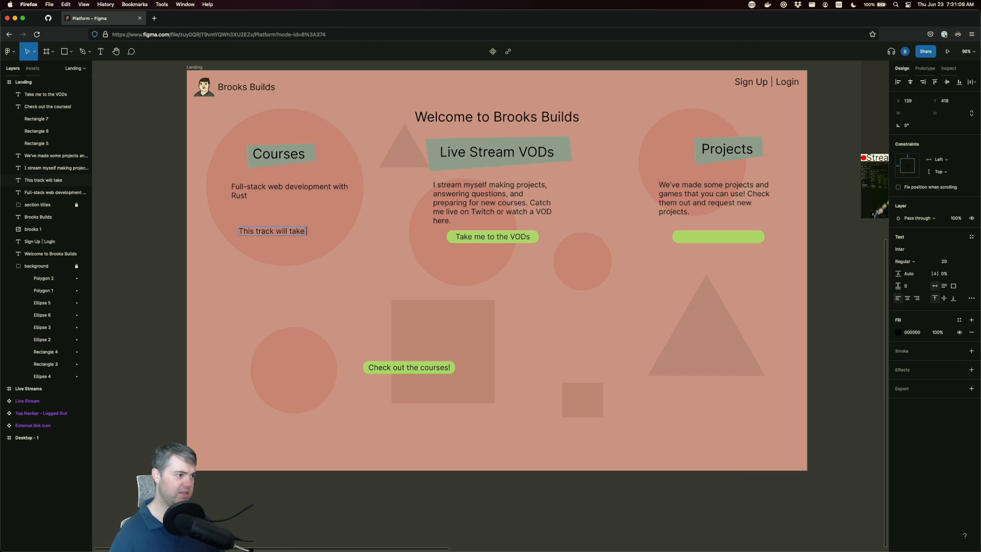
text( you from)
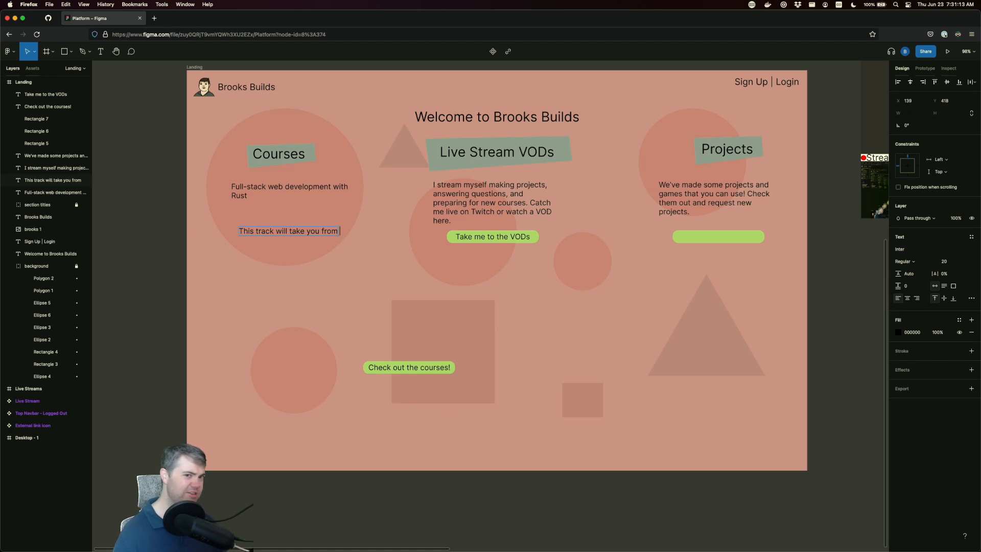
text( 1 to)
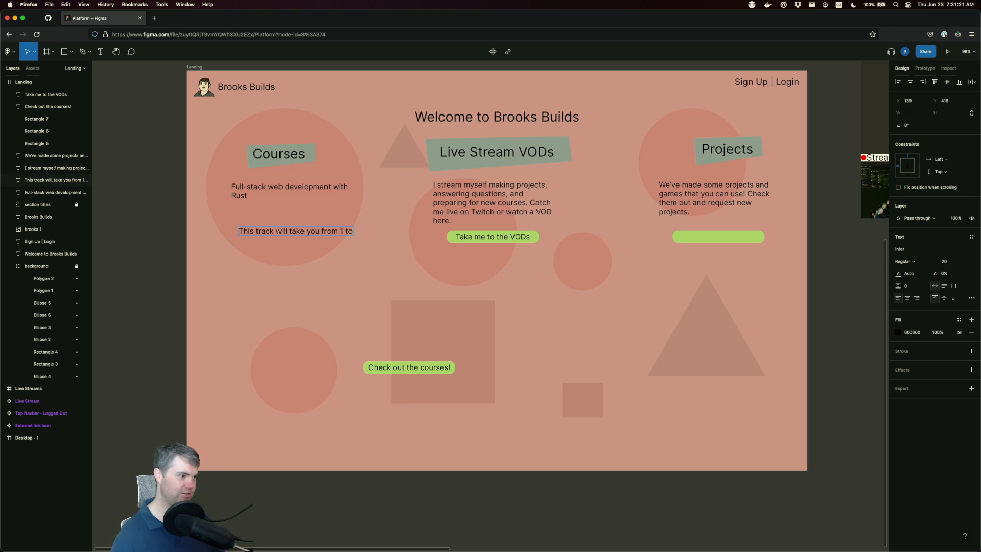
text(wub)
key(BackSpace)
key(BackSpace)
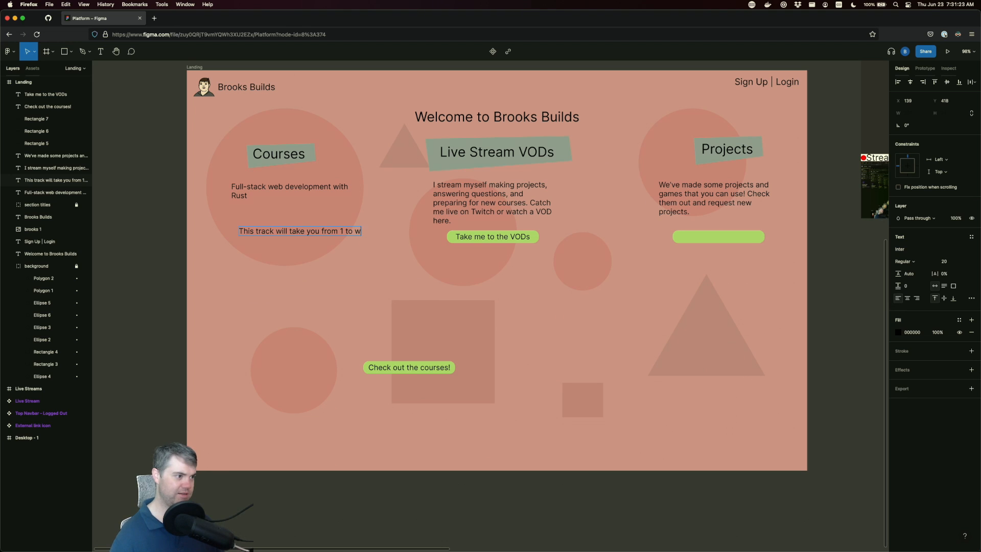
text(eb dev)
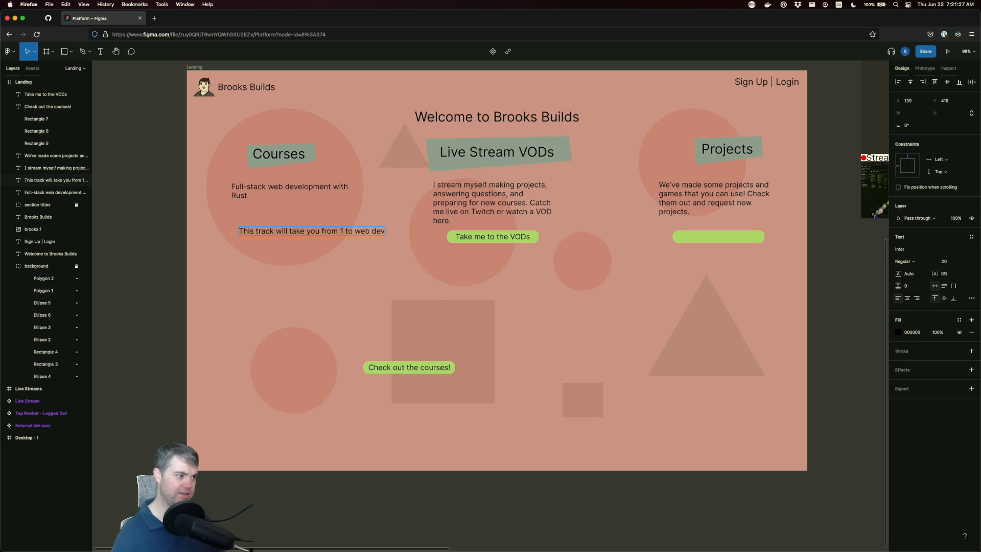
text(.)
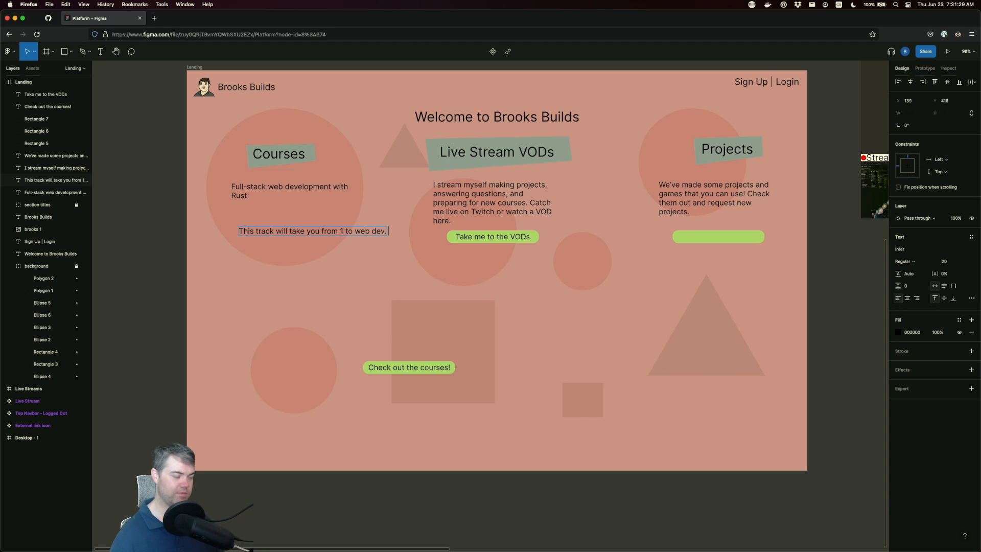
Continue the Courses track description with "You'll create a full-stack todo application"
text( You'l)
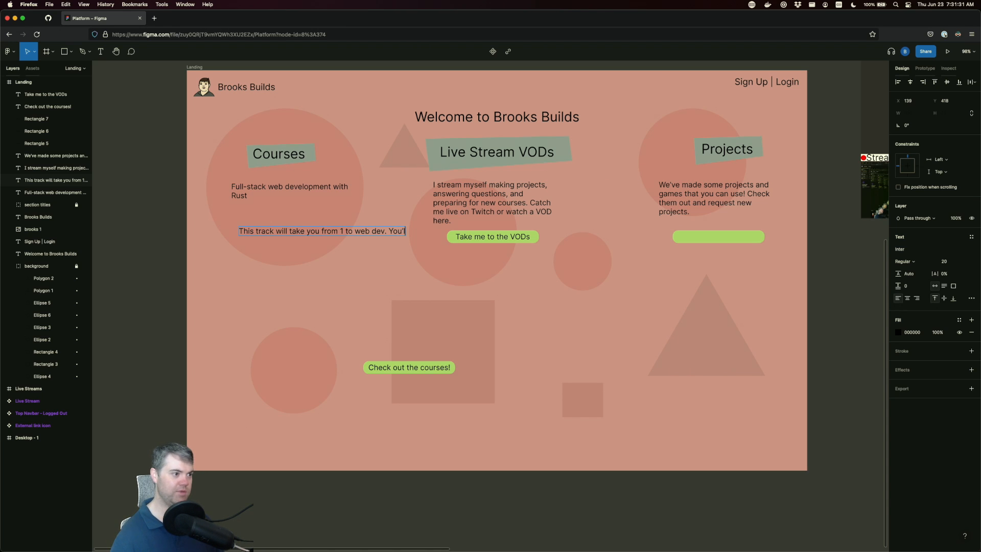
text(l lea)
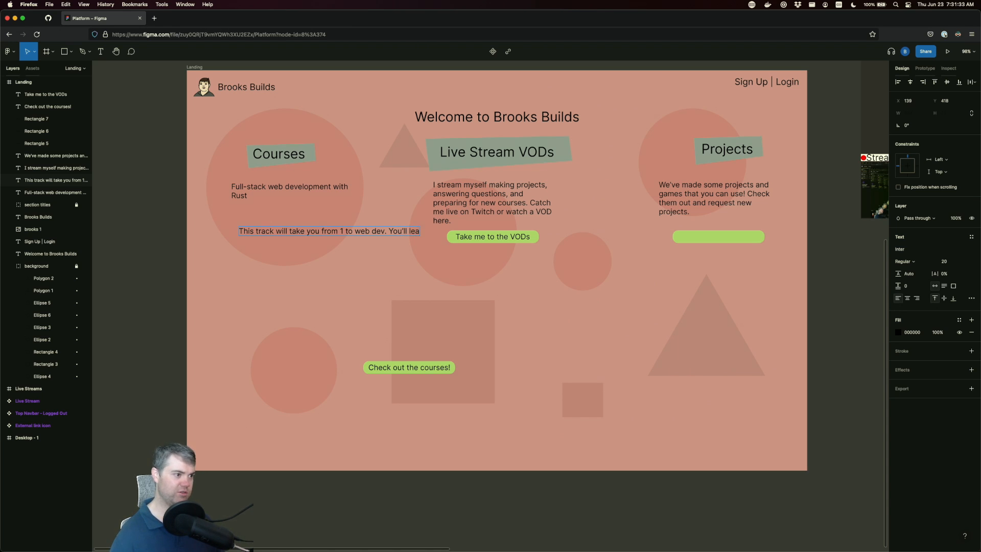
key(BackSpace)
key(BackSpace)
key(BackSpace)
text(create a)
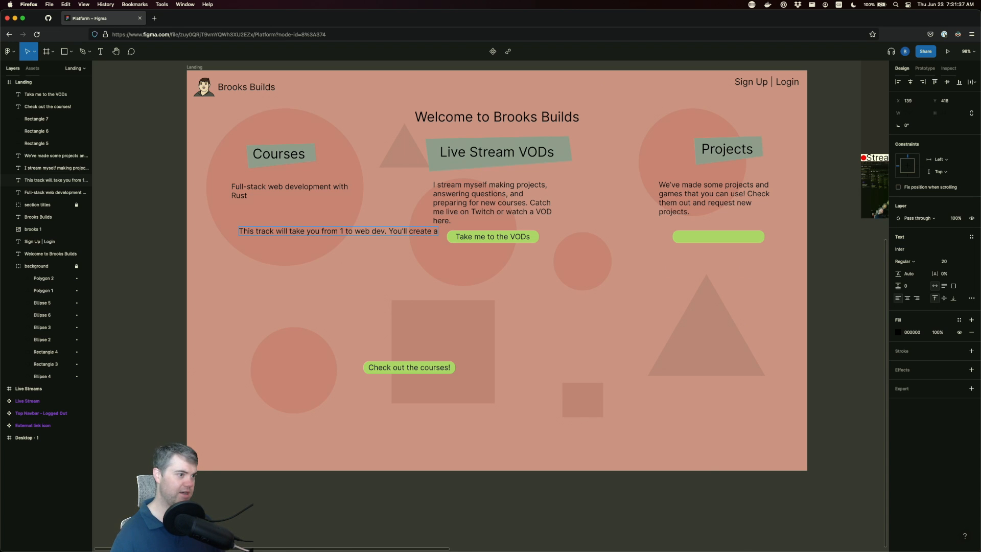
text( to)
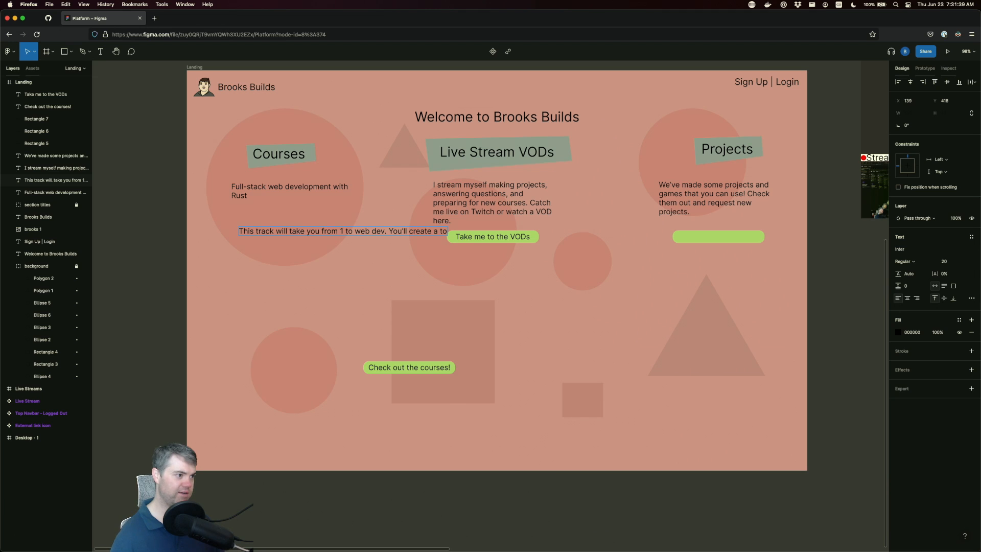
key(BackSpace)
key(BackSpace)
text(full-)
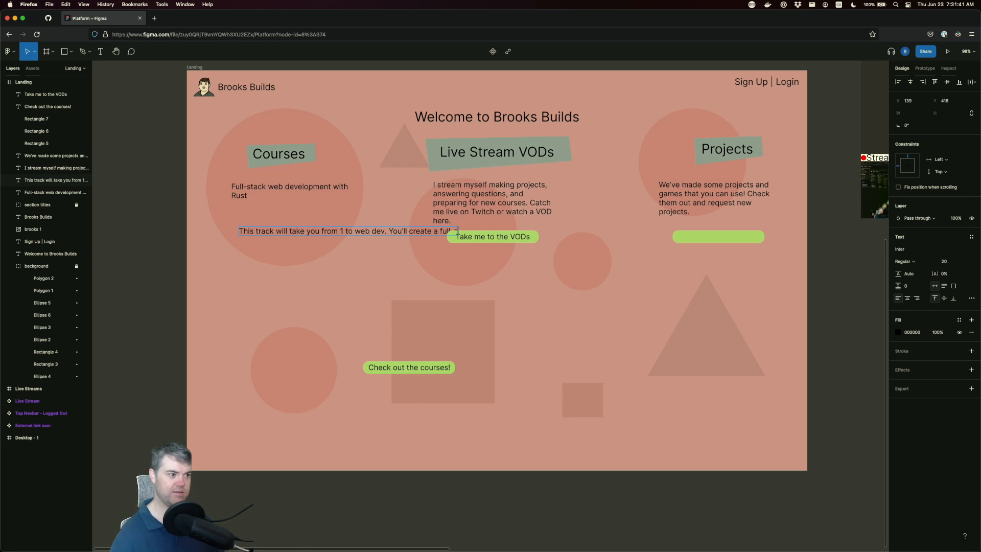
text(stack todo ap)
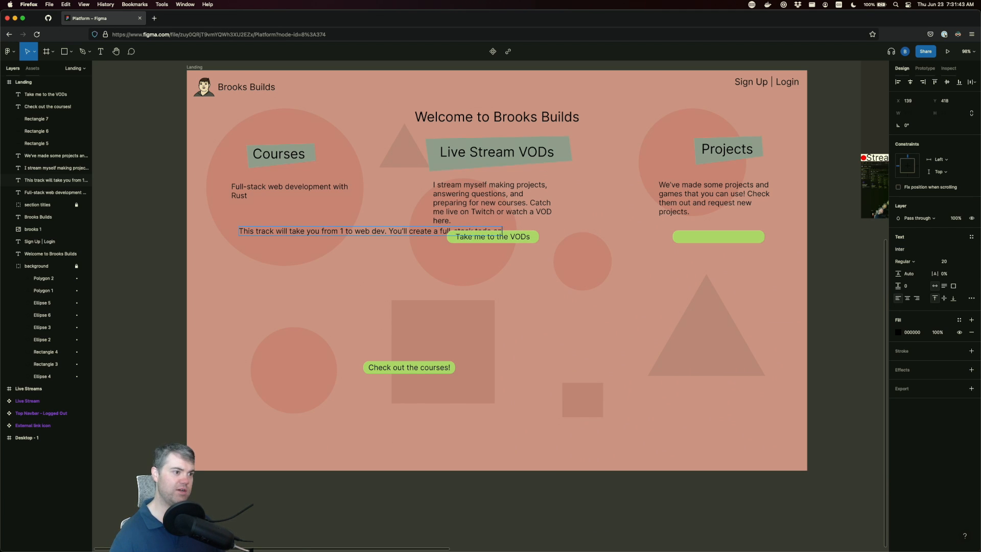
text(plication)
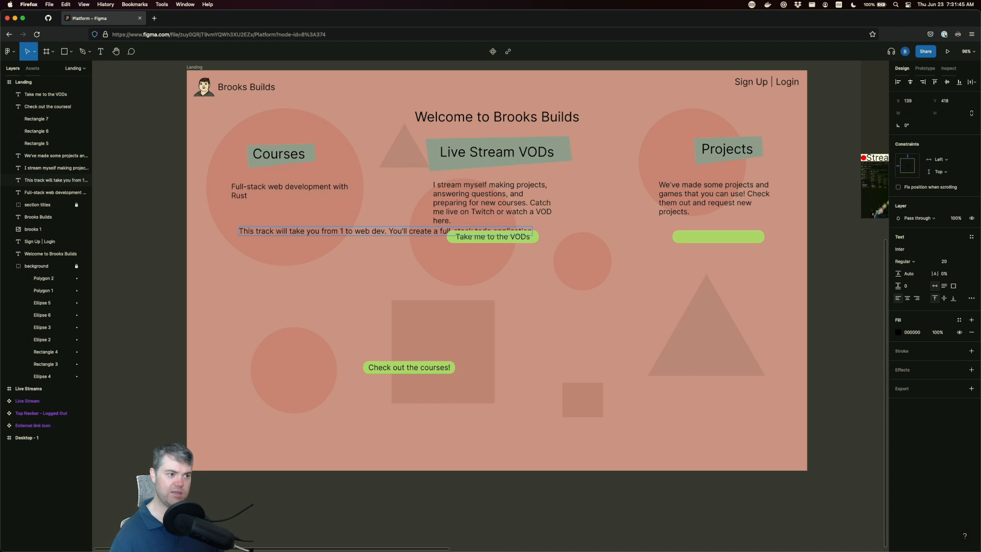
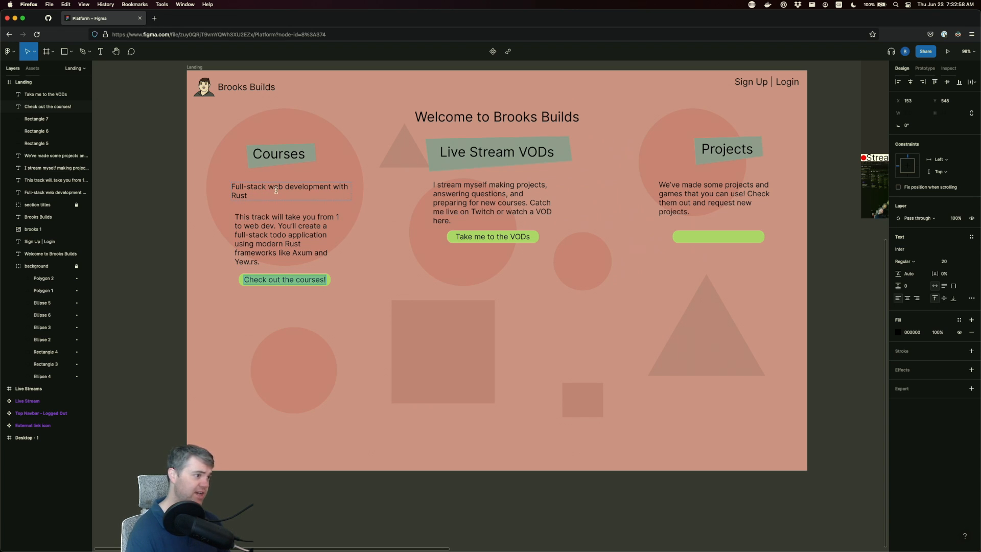
Delete the "This track will take you from 1 to web dev" paragraph from the Courses section
click(372, 237)
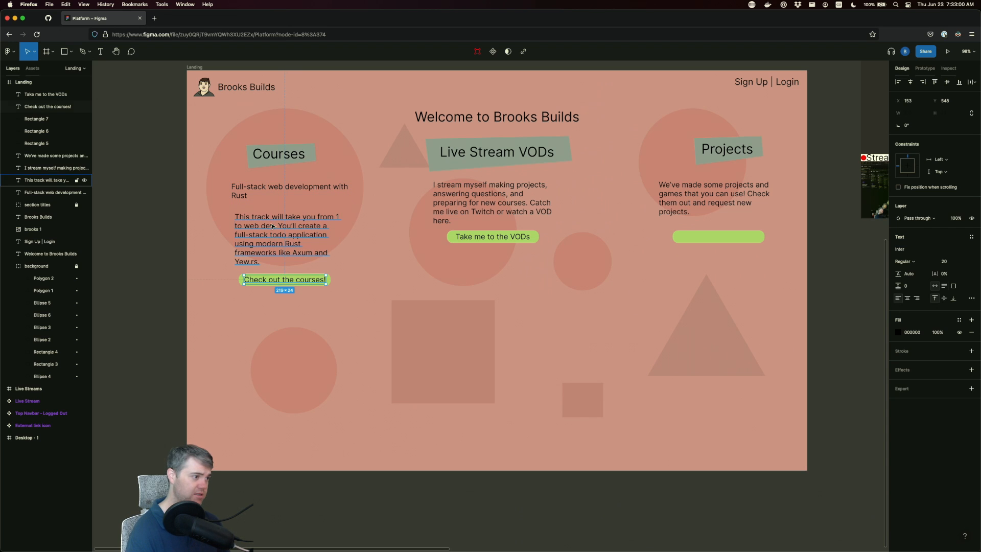
click(294, 224)
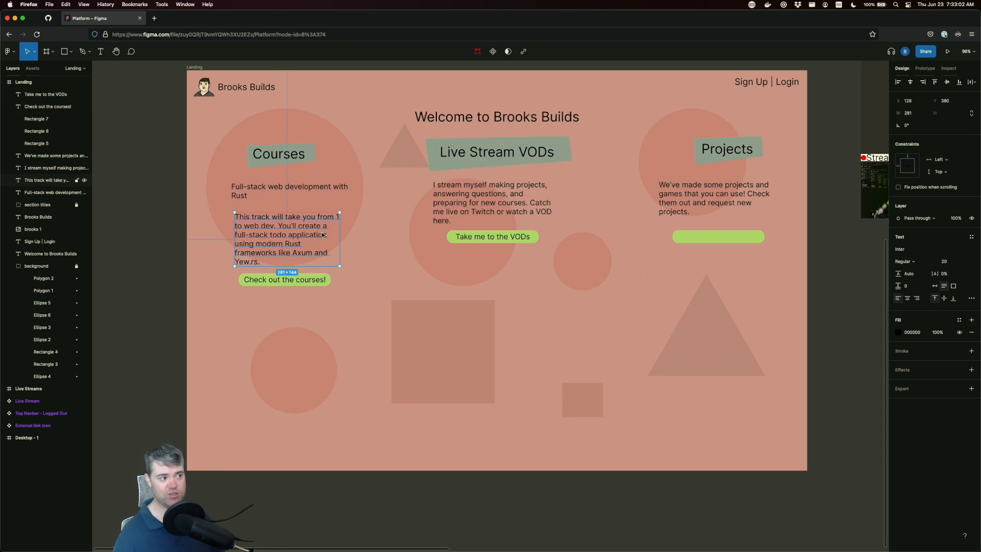
key(Delete)
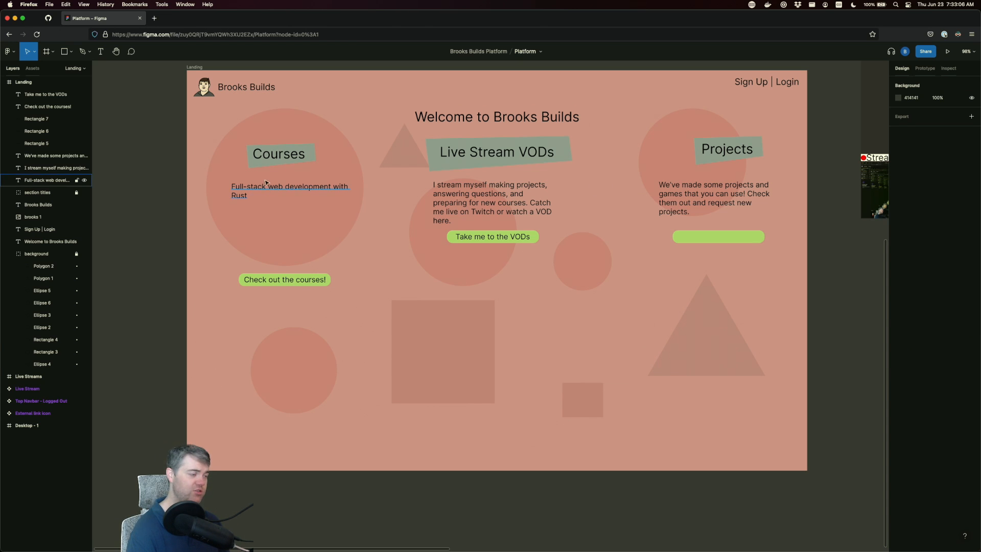
Shift the "Full-stack web development with Rust" text slightly left under the Courses title, to X 111 and Y 299
mouse_move(268, 188)
mouse_down()
mouse_move(249, 210)
mouse_move(267, 199)
mouse_move(264, 190)
mouse_up()
key(Escape)
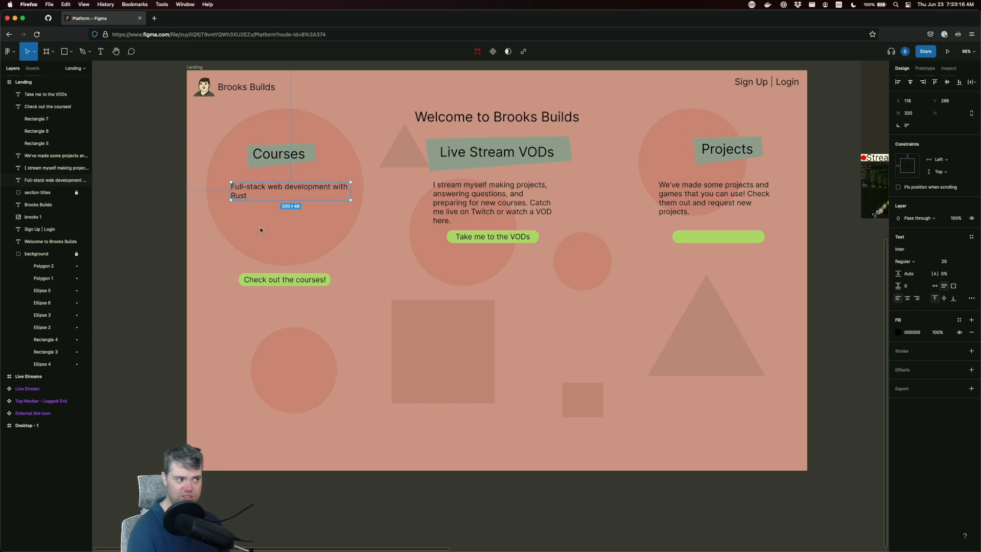
double_click(253, 192)
key(Left)
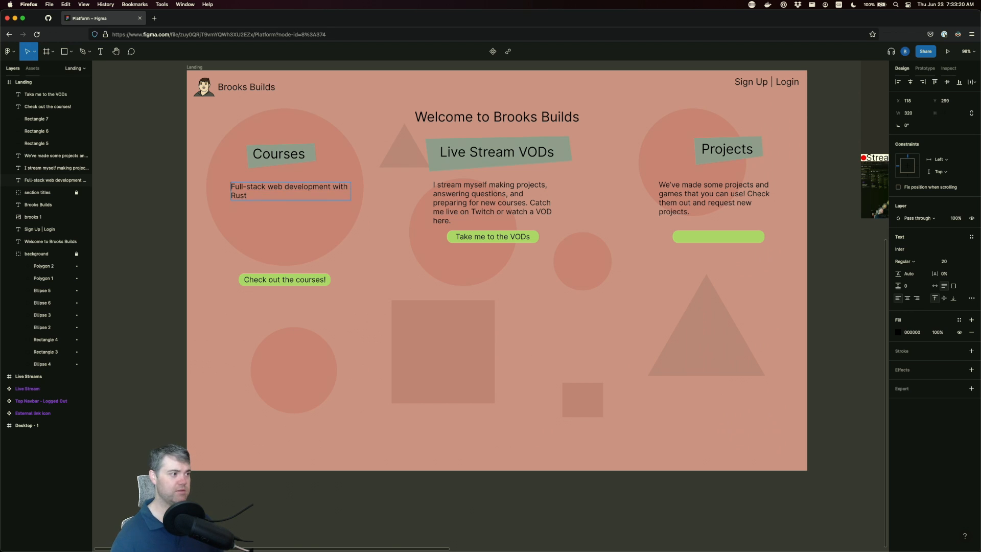
key(BackSpace)
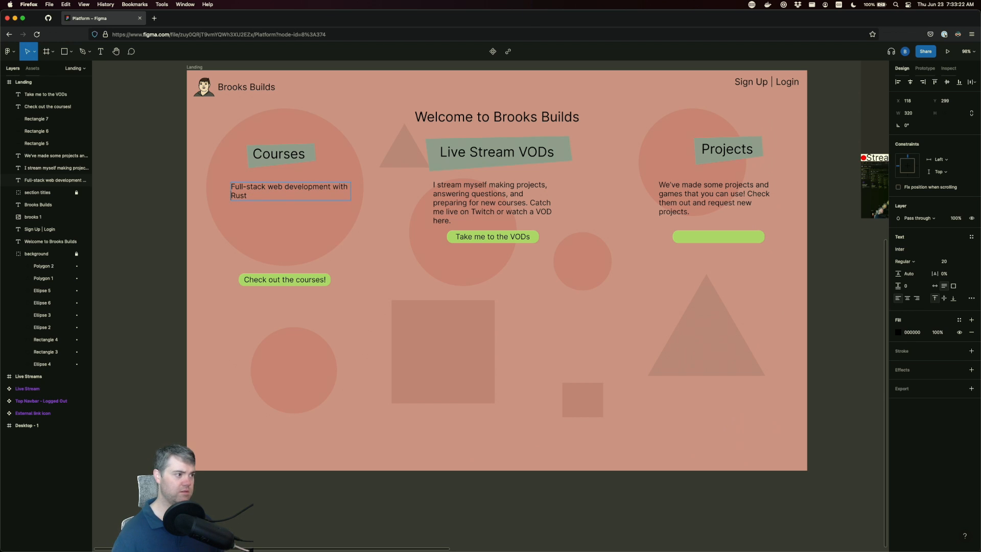
click(263, 238)
double_click(265, 193)
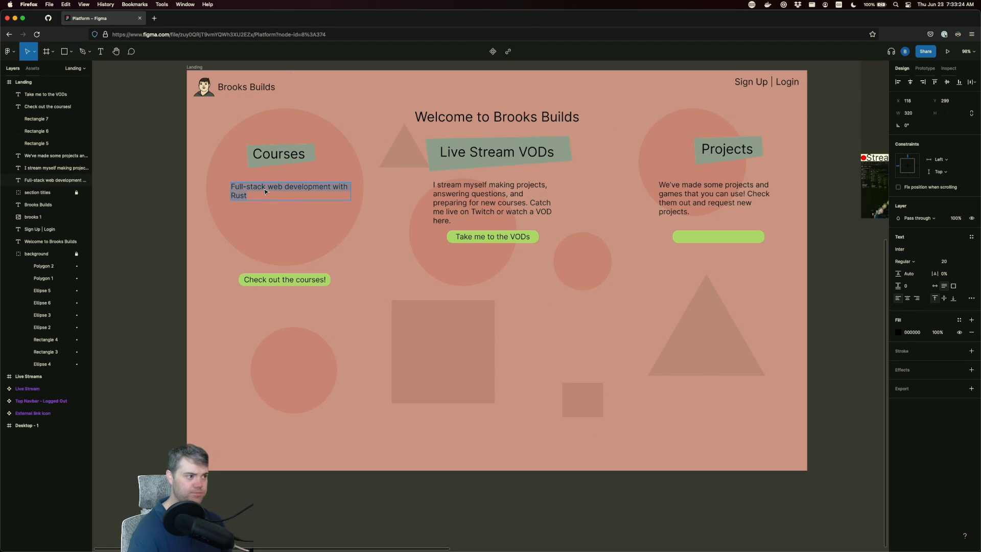
key(Escape)
drag(271, 197, 268, 193)
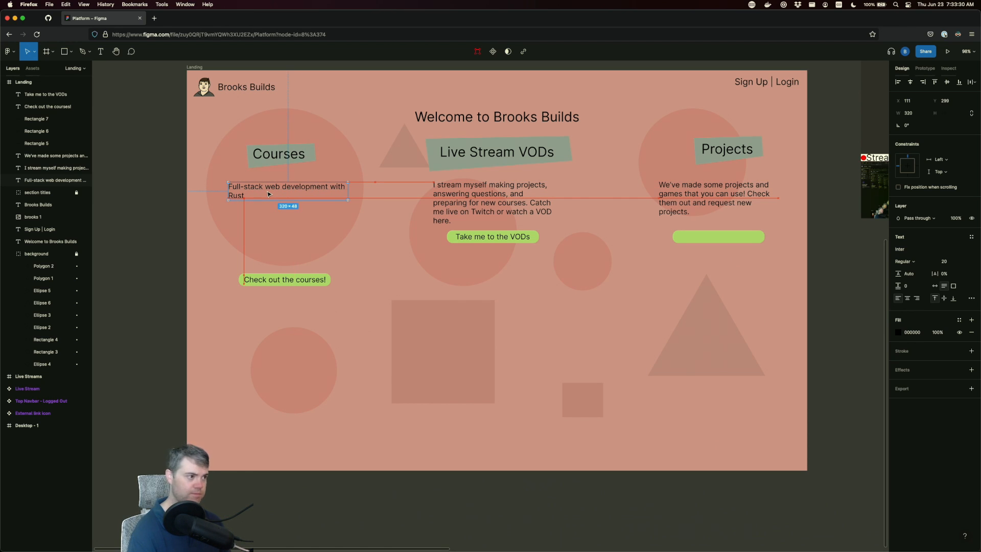
click(261, 252)
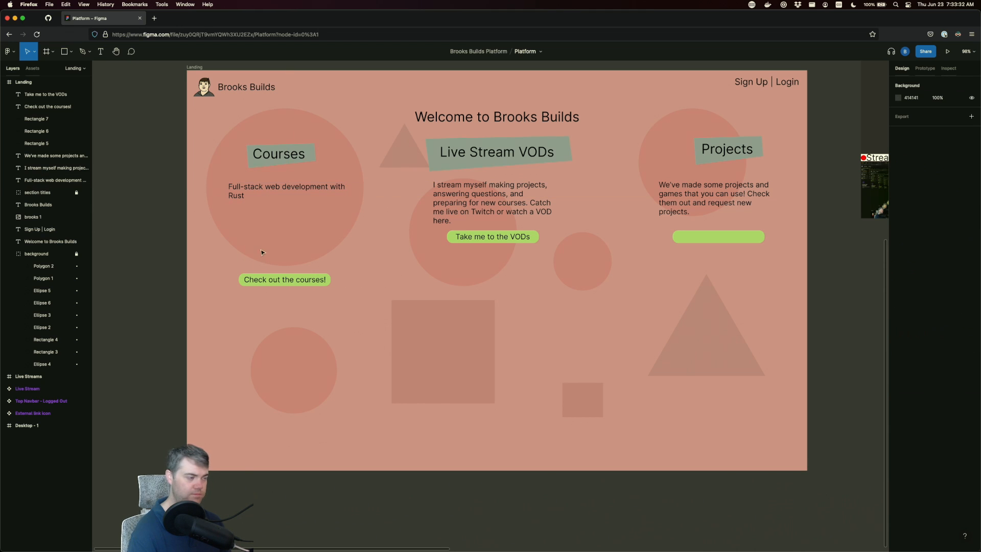
click(277, 191)
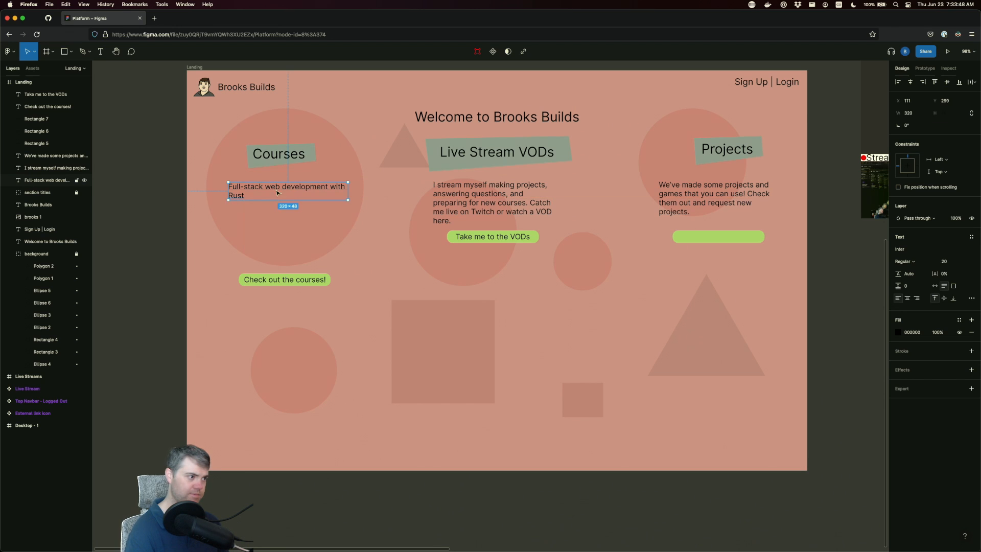
click(278, 219)
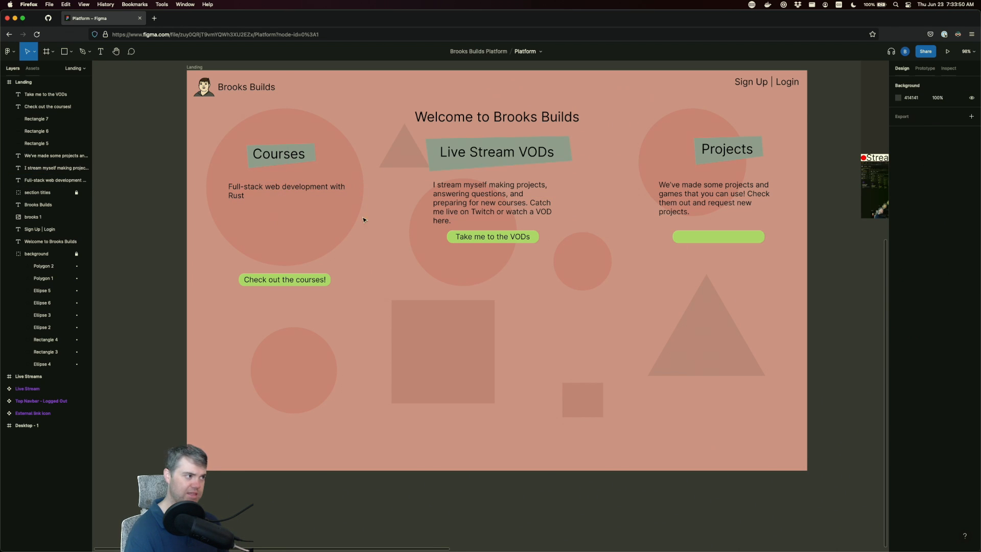
Draw a vertical line about 387.5 long with the Pen tool, just left of the Courses text at X 87.5
click(100, 51)
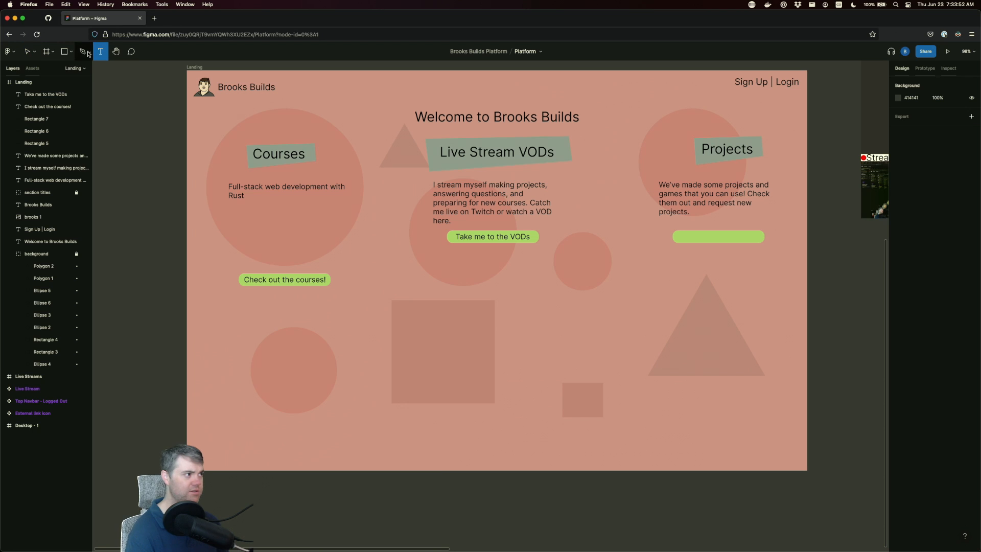
click(88, 51)
click(102, 70)
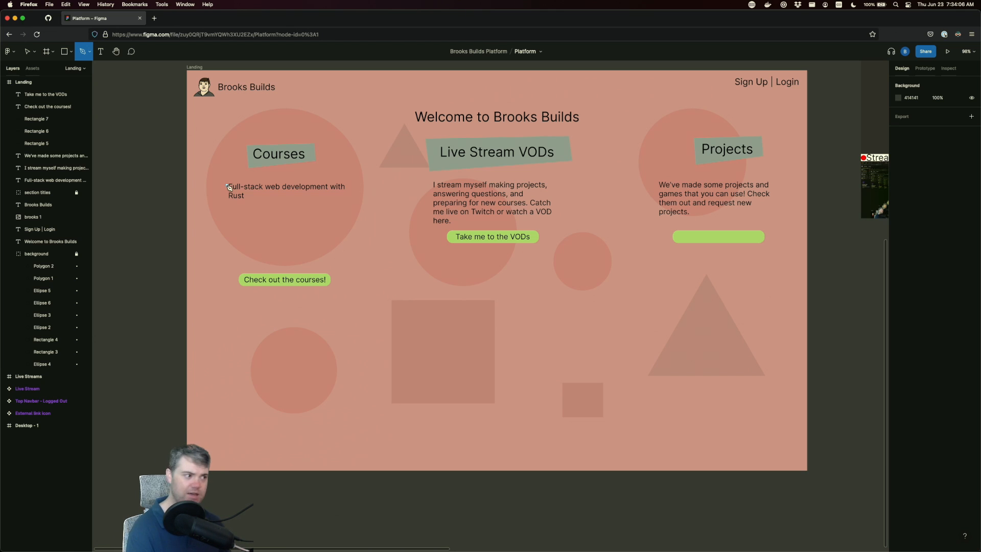
click(220, 171)
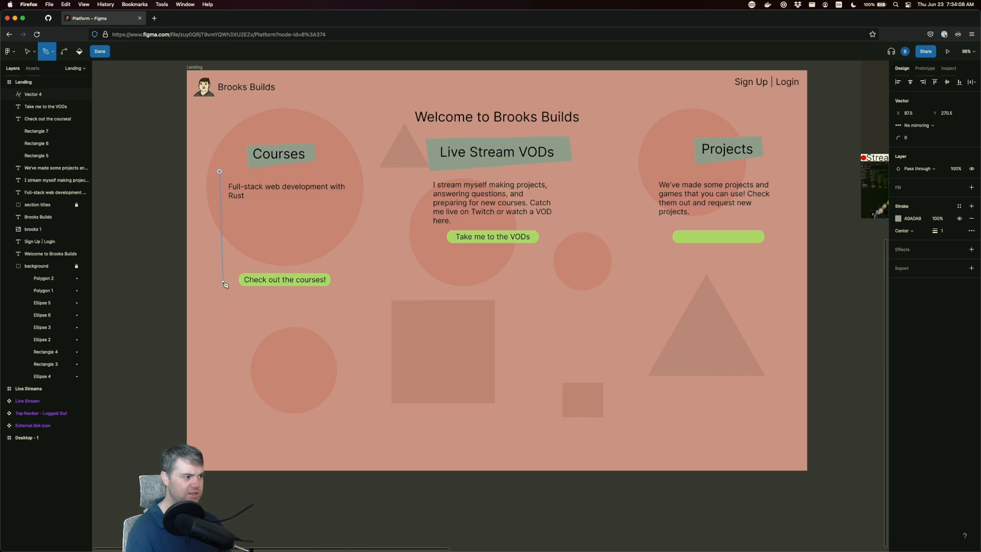
click(219, 317)
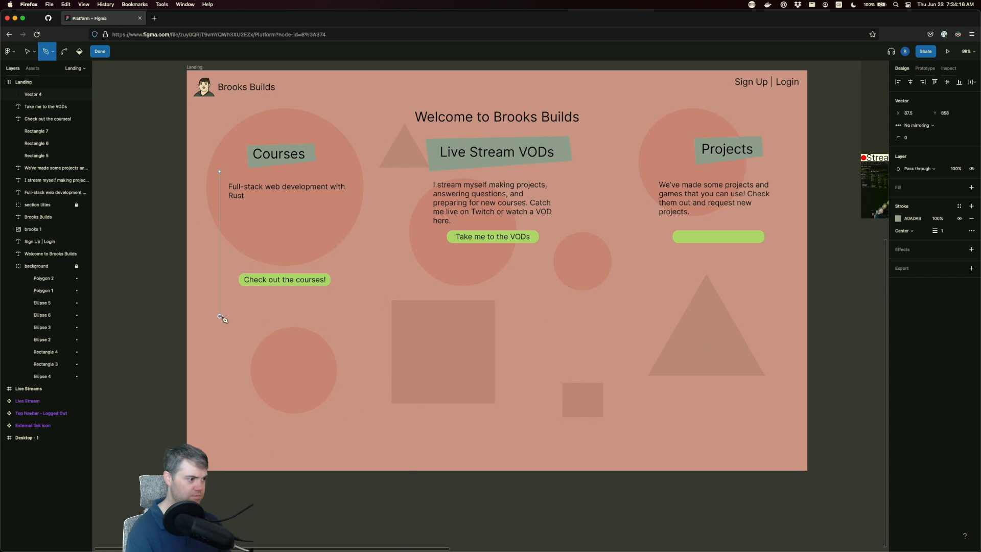
key(Return)
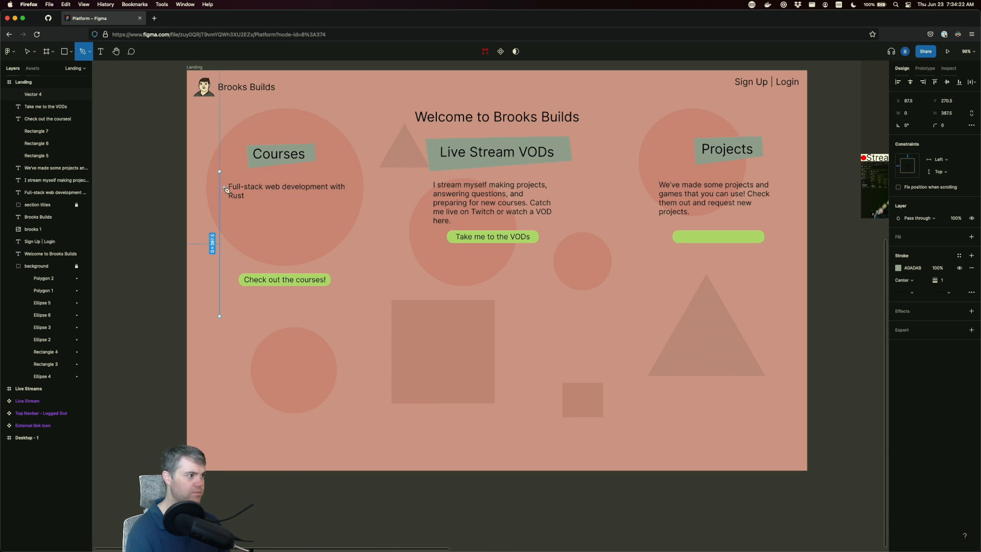
Draw a horizontal branch line about 12.5 long from the vertical line towards the Full-stack web development text
click(221, 193)
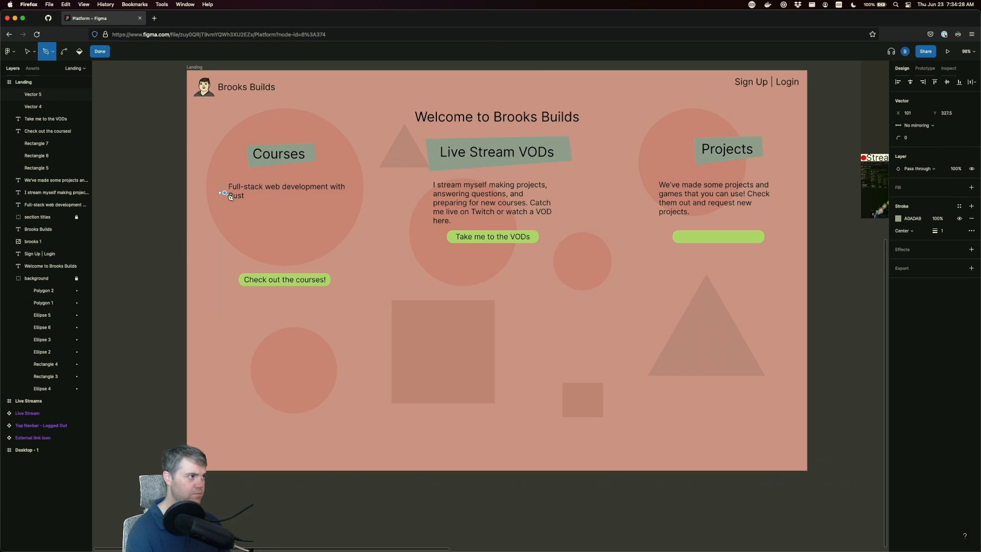
key(Escape)
key(Escape)
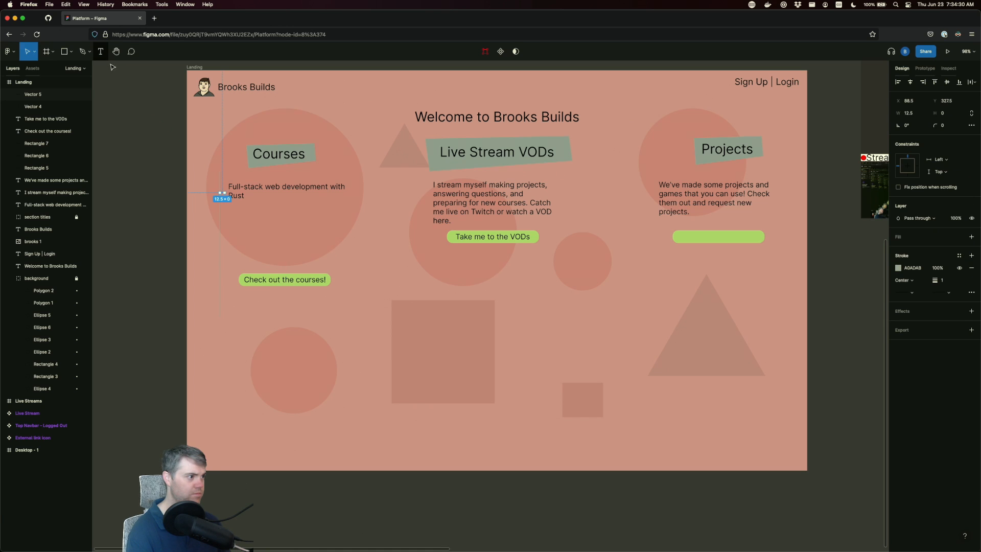
Select the vertical line and its branch line beside the Courses text and set their stroke color to black (000000)
key(Escape)
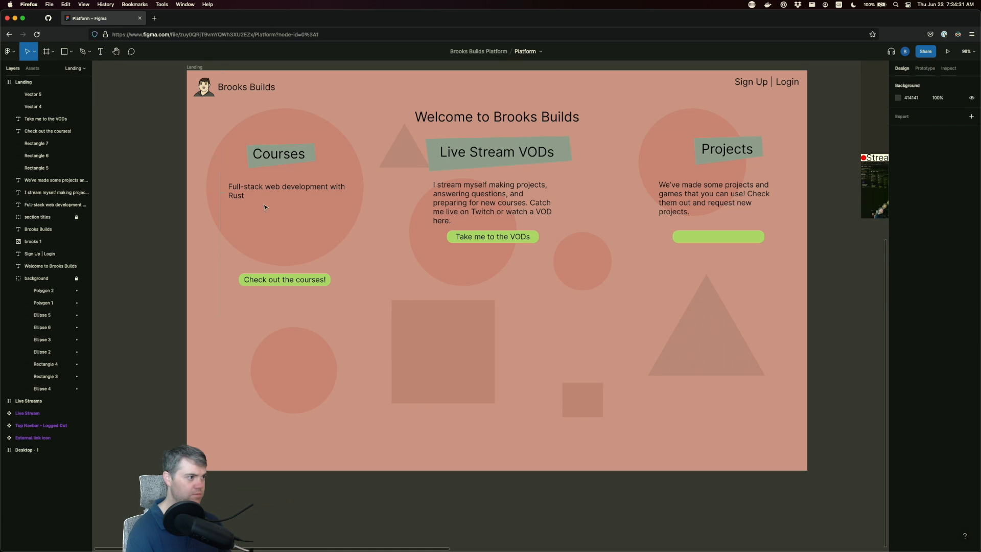
click(220, 194)
shift+click(220, 205)
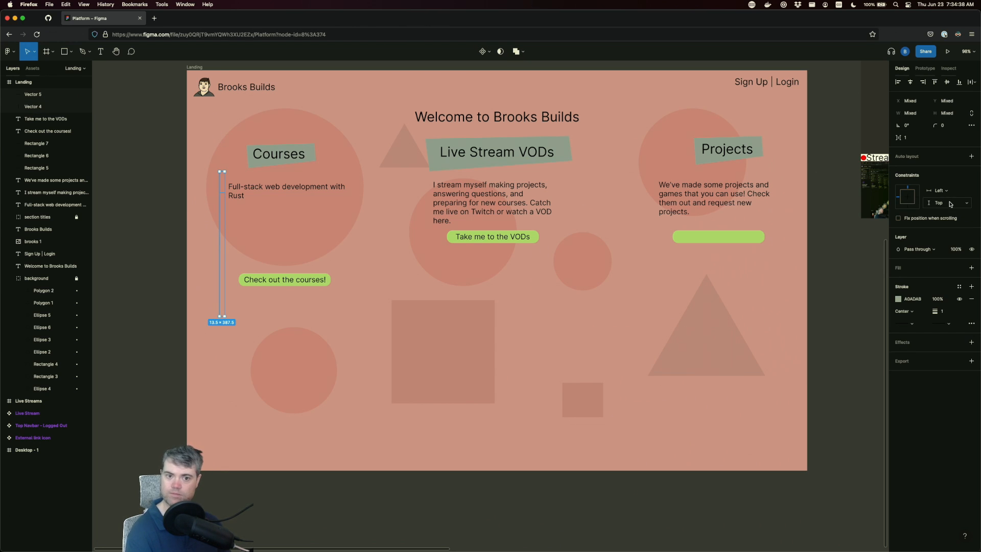
click(899, 299)
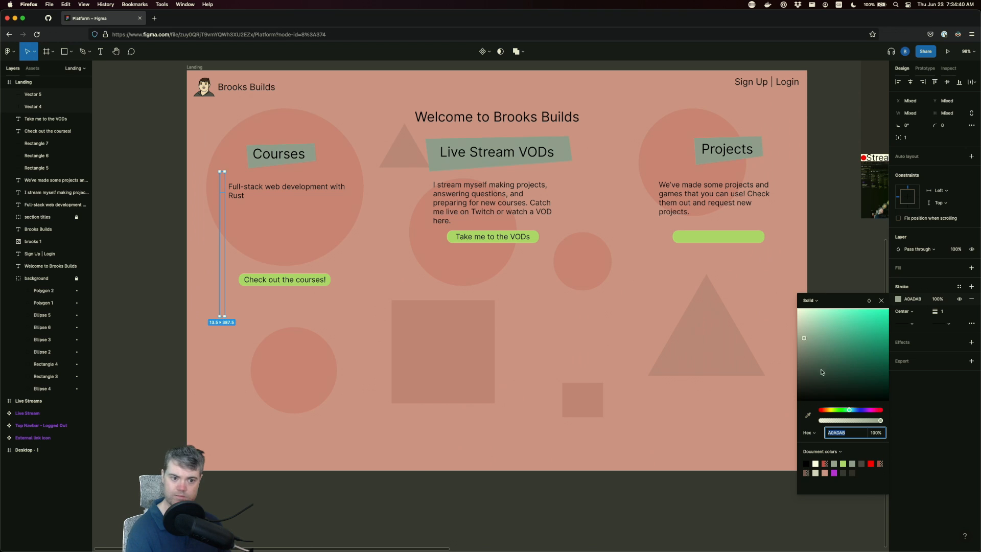
drag(821, 371, 796, 402)
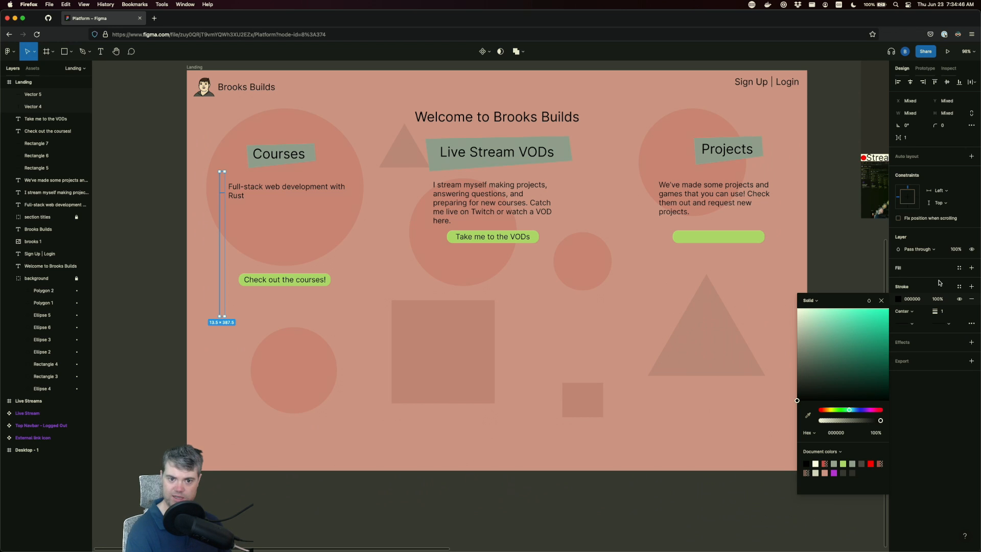
Set the stroke thickness of the vertical line and its branch to 5
click(943, 313)
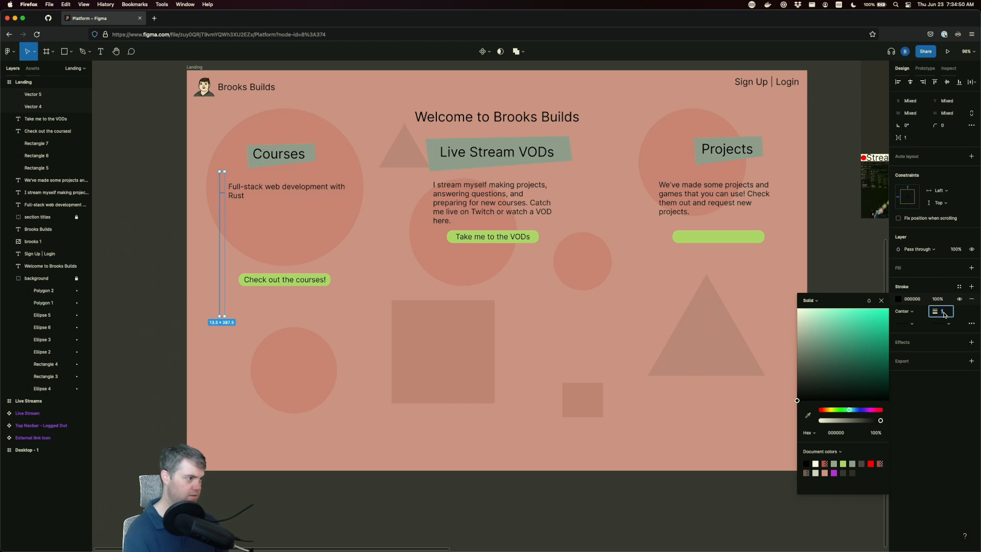
text(5)
key(Return)
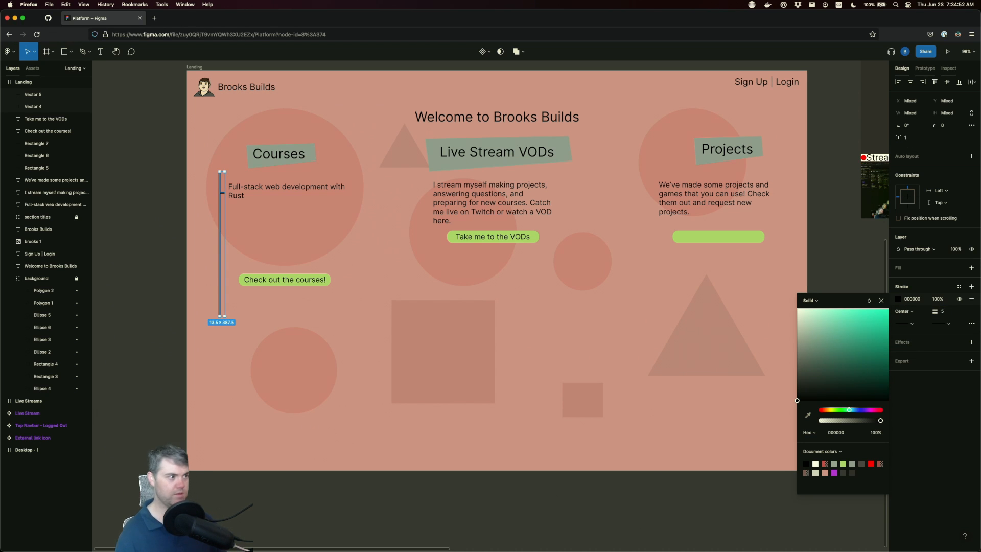
click(686, 308)
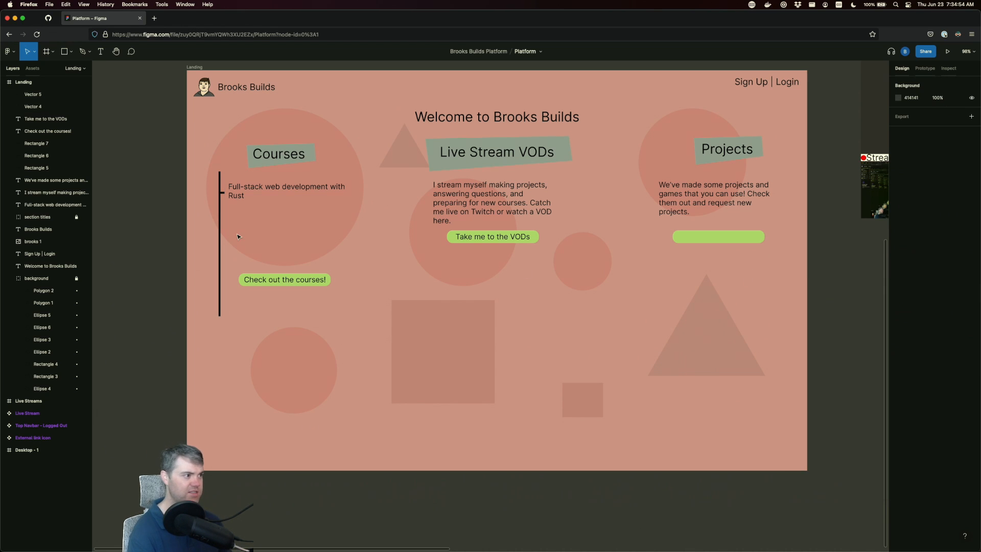
Set the stroke thickness of the vertical line and its branch line to 2
drag(196, 185, 228, 201)
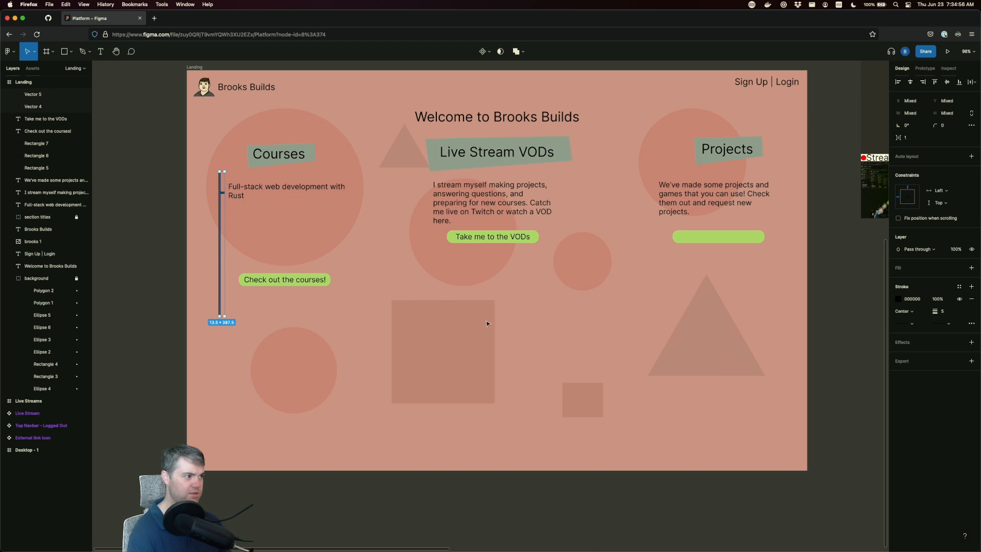
click(948, 315)
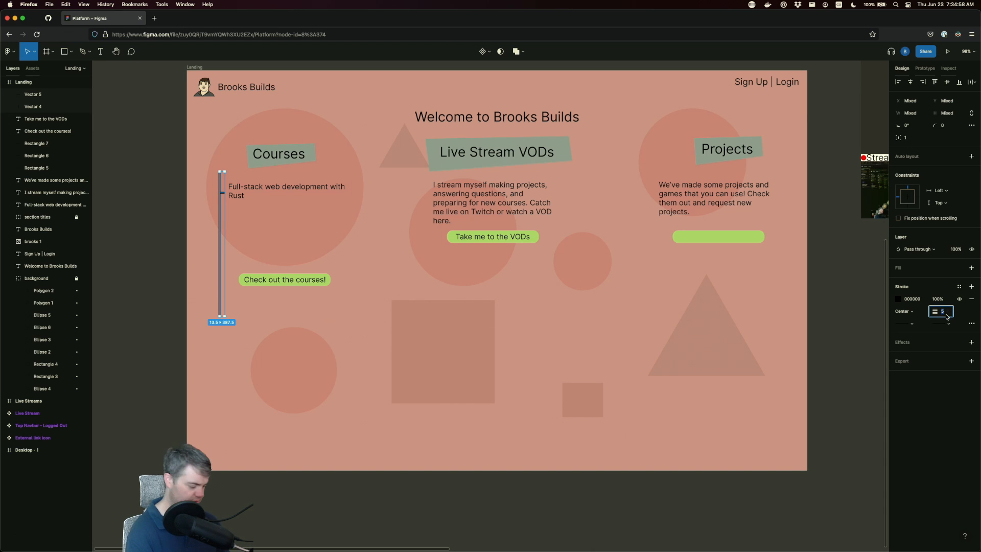
text(2)
key(Return)
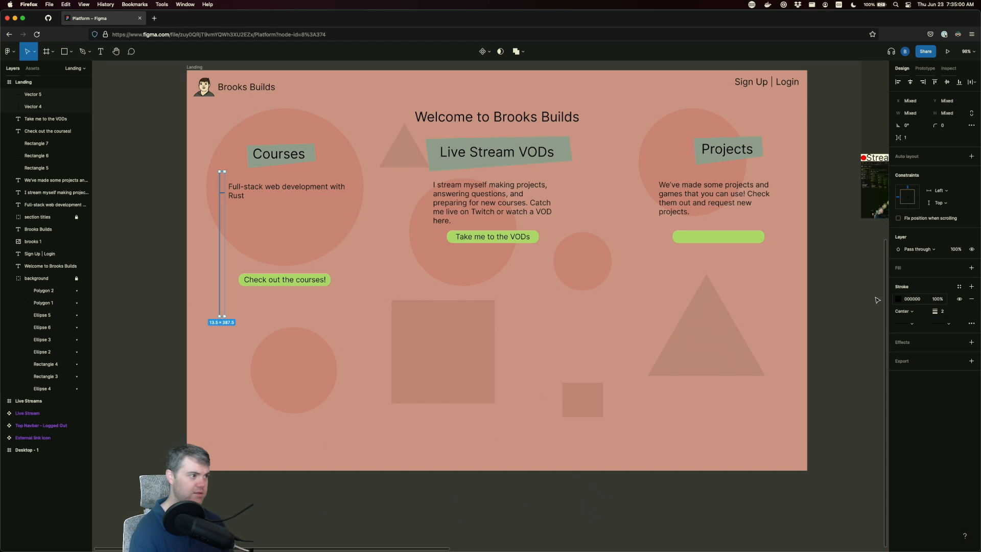
click(744, 331)
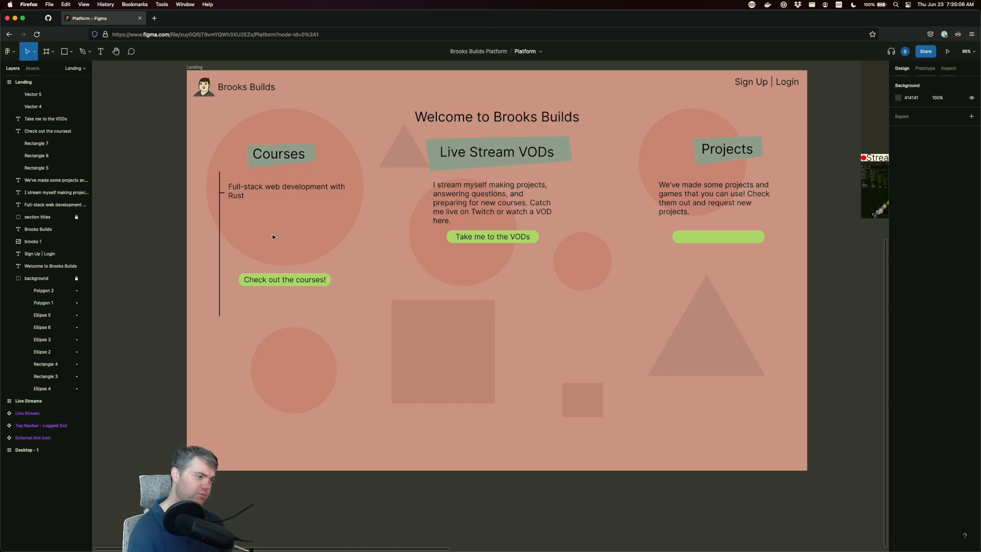
Add a "Frameworks:" text with Axum and Yew.rs indented on separate lines, placed close under the Full-stack web development title
key(t)
click(238, 210)
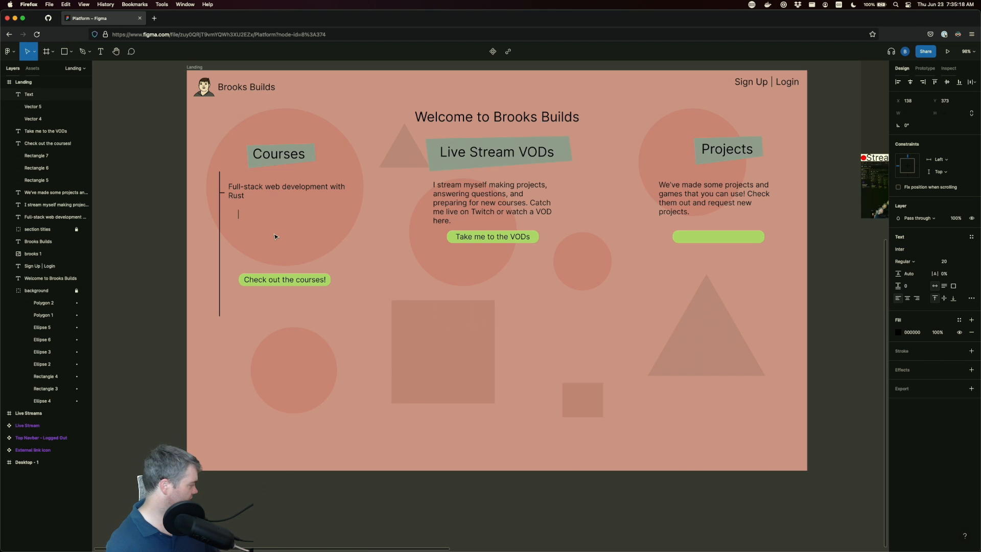
text(F)
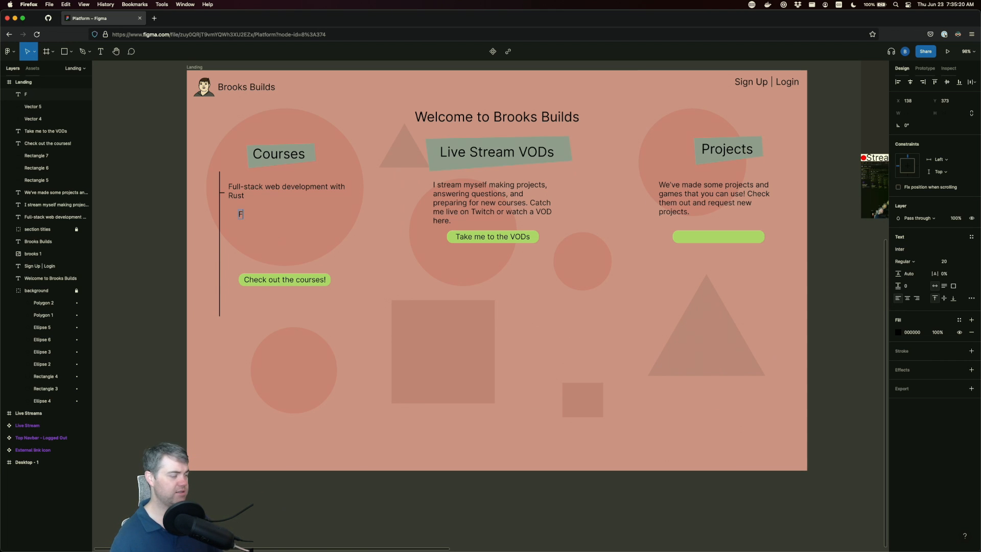
text(rameworks)
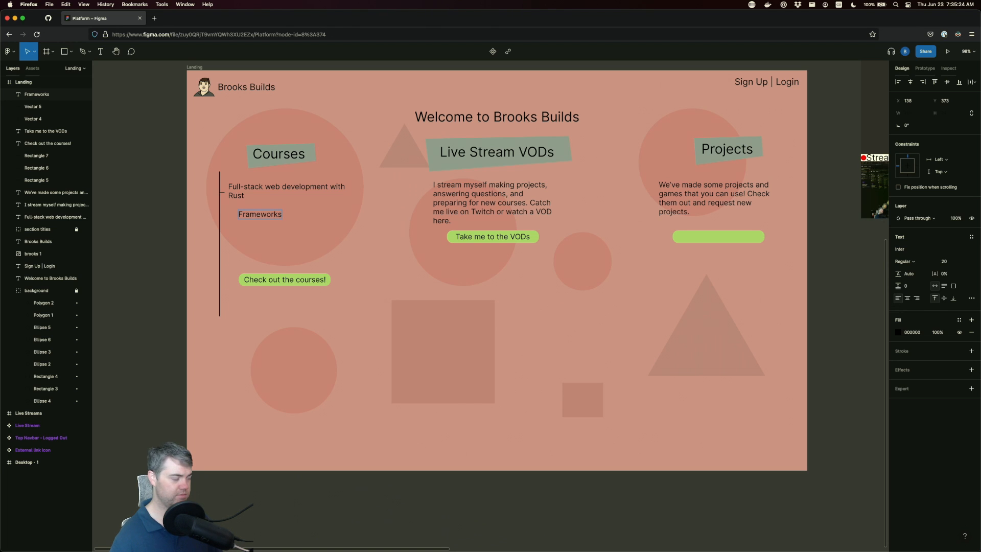
text(:  Axum)
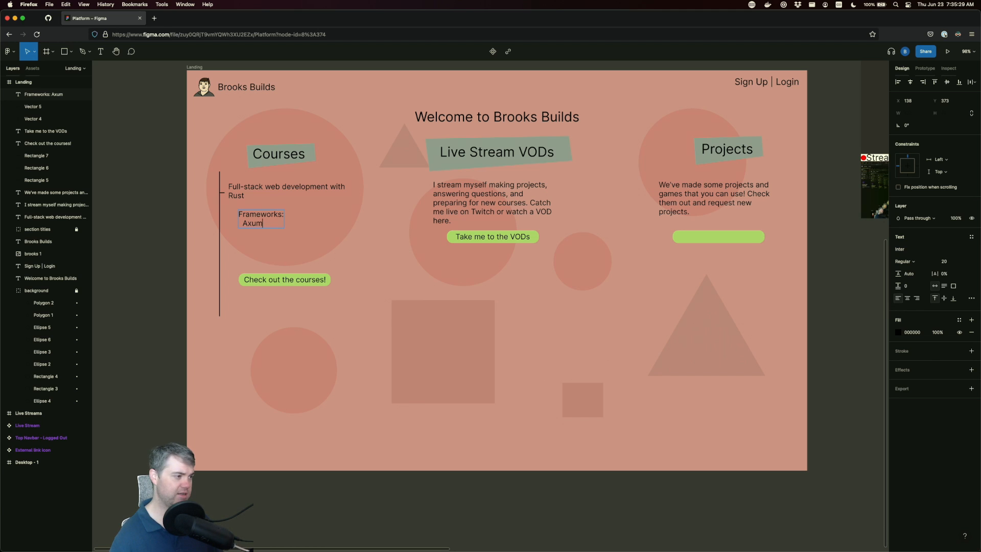
key(Return)
text(Yew.rs)
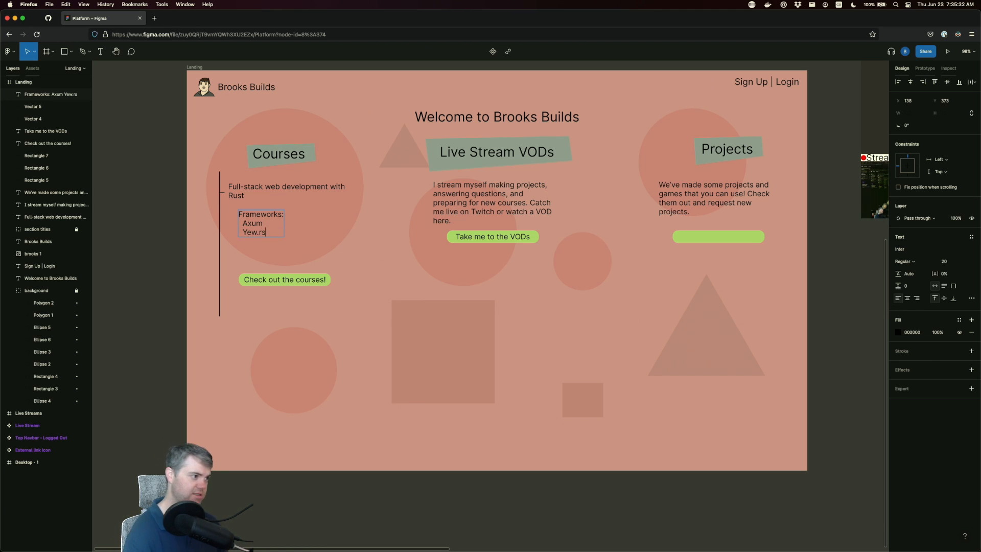
key(Escape)
drag(265, 223, 265, 215)
Append a "Project:" entry with "Todo App" to the Frameworks text and left-align the text block with the course title
double_click(263, 224)
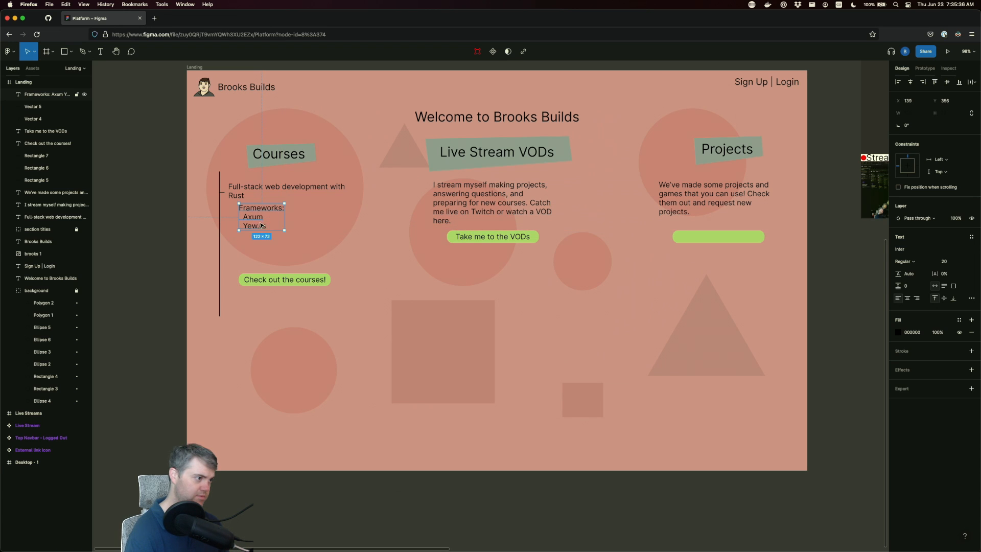
click(274, 227)
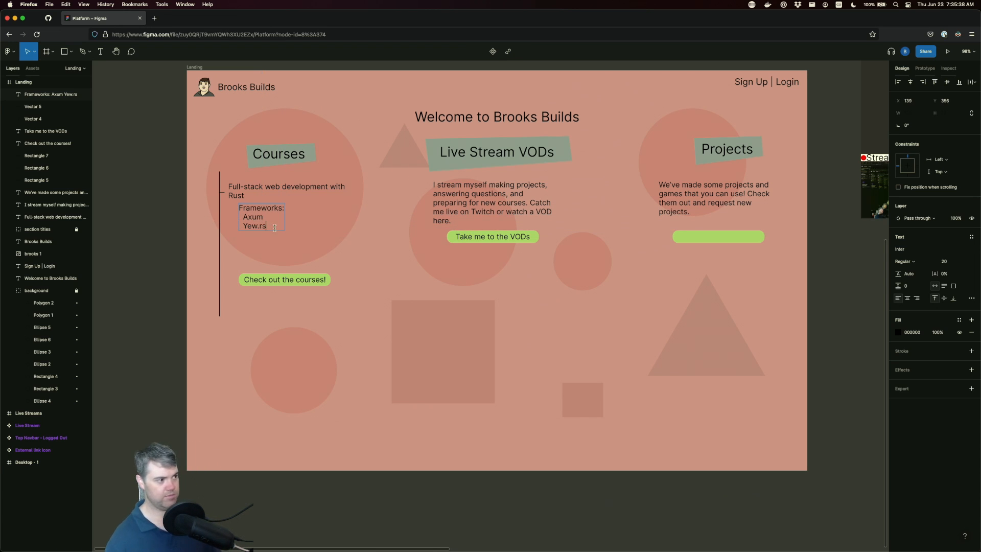
text(Project:   )
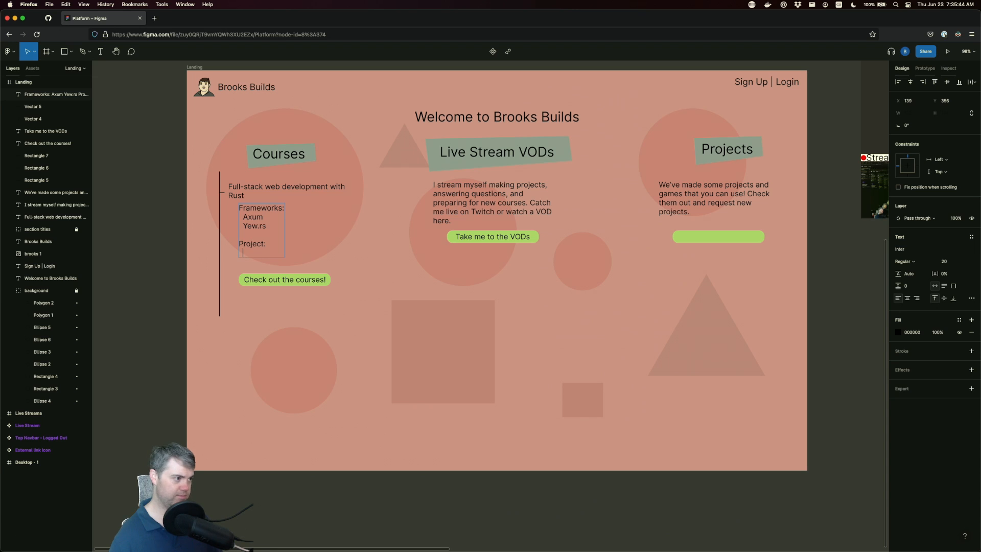
text(Todo App)
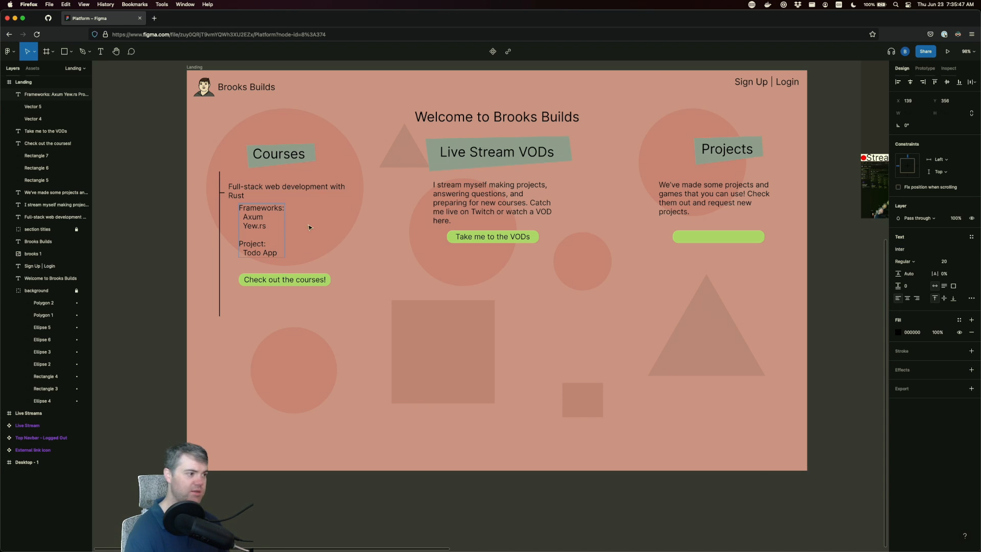
key(Escape)
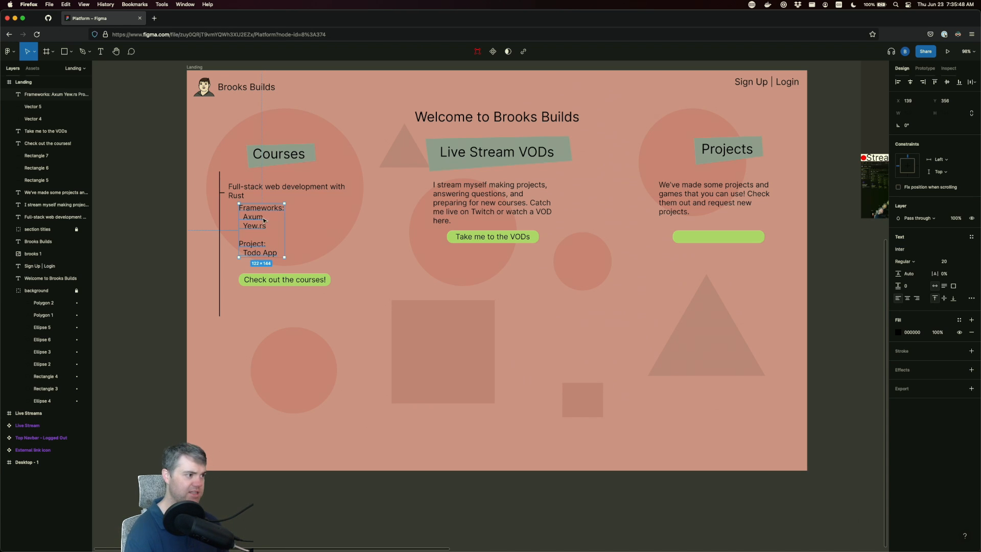
mouse_move(258, 221)
mouse_down()
mouse_move(283, 219)
mouse_move(256, 220)
mouse_up()
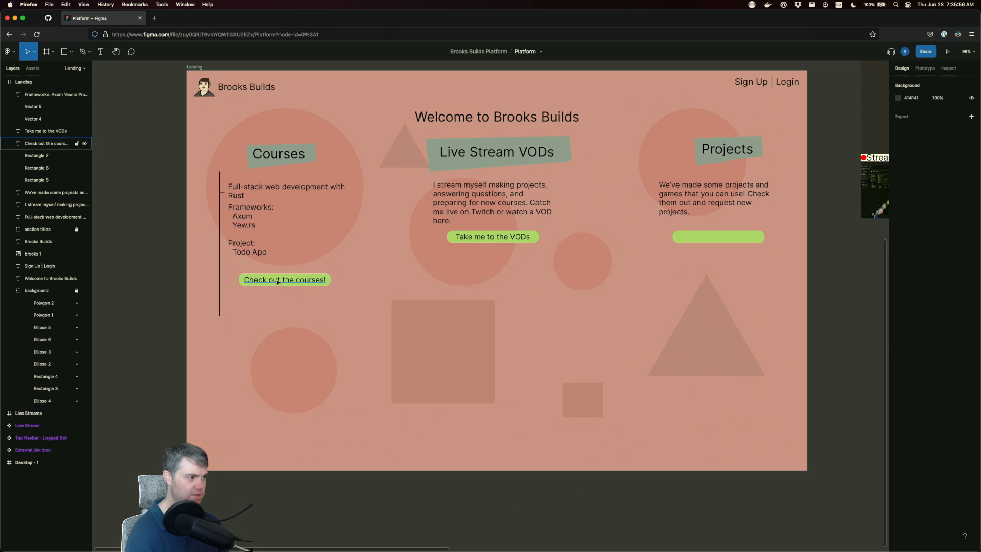
Move the green "Check out the courses!" button up under Todo App and change its label to "Watch it now"
drag(279, 282, 299, 269)
click(289, 269)
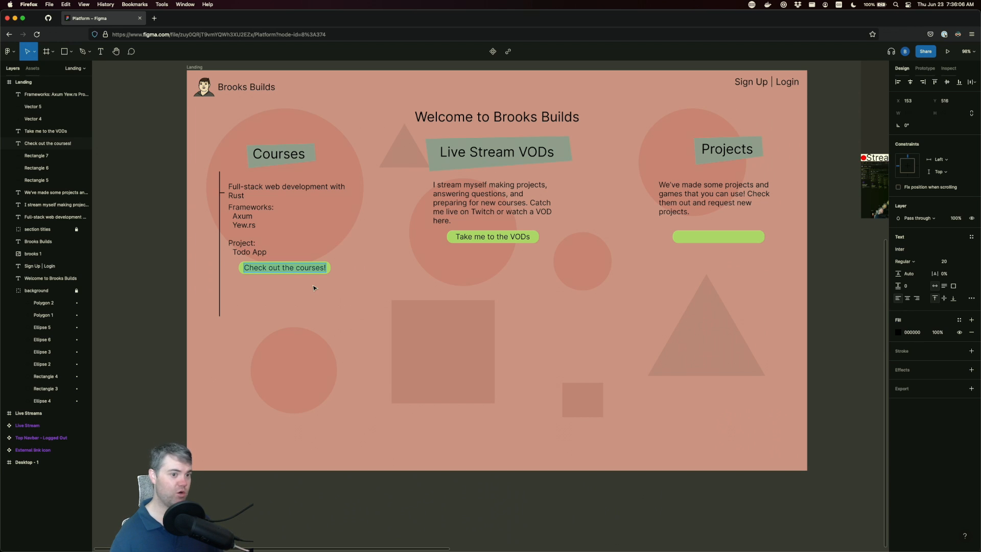
text(Wa)
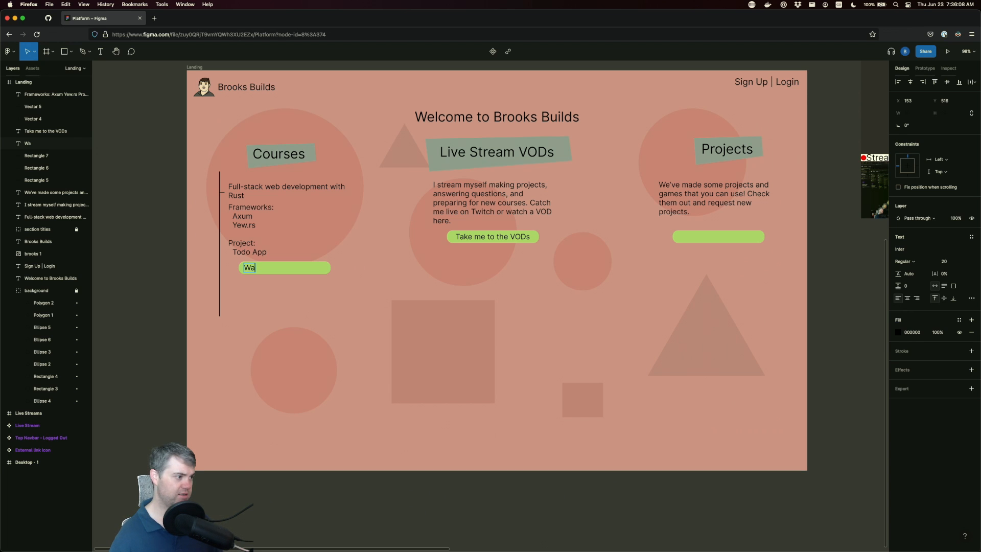
text(tch it now)
Narrow the green button's rectangle to fit the "Watch it now" label
click(328, 270)
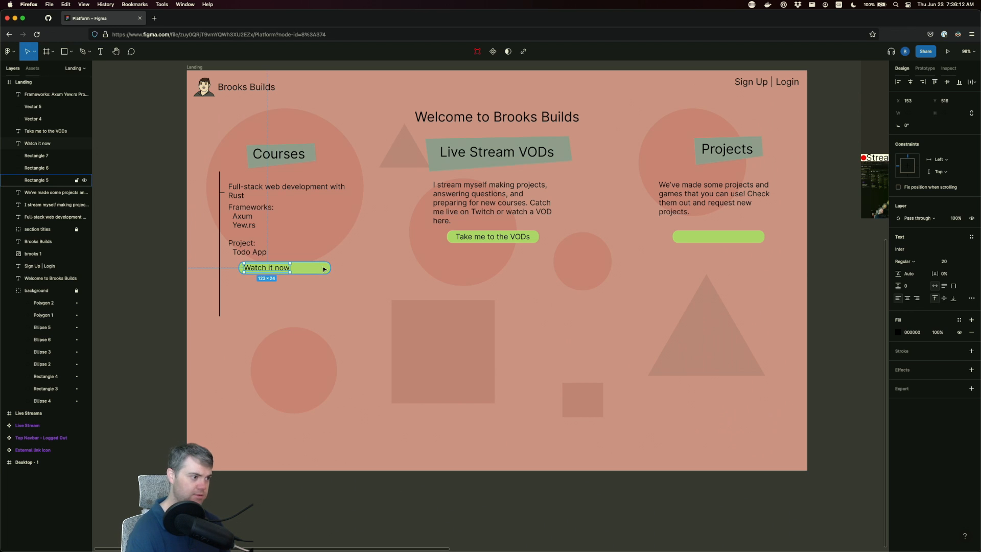
drag(330, 268, 293, 267)
click(327, 289)
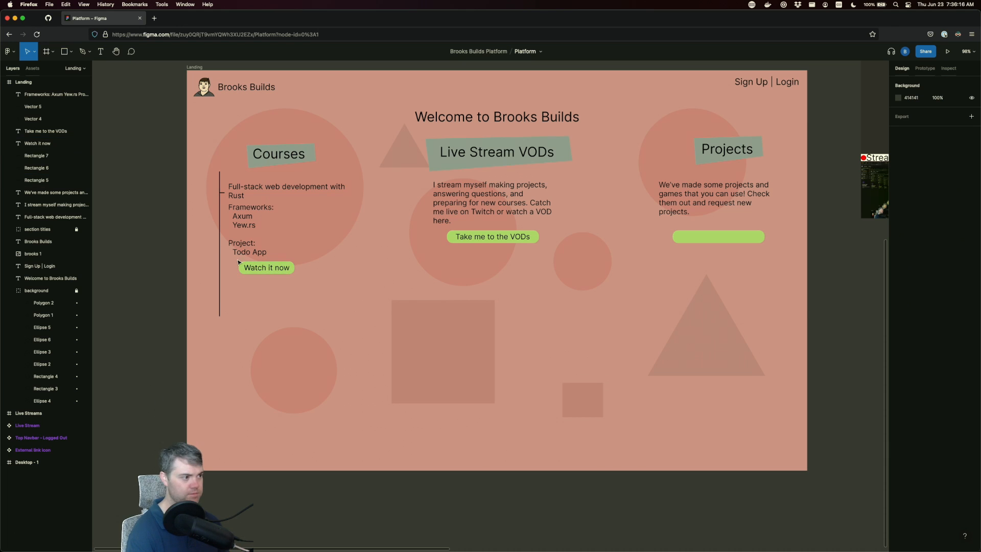
Move the course title, Frameworks and Project text, and "Watch it now" button together to the open area below the Live Stream VODs column
drag(229, 176, 333, 277)
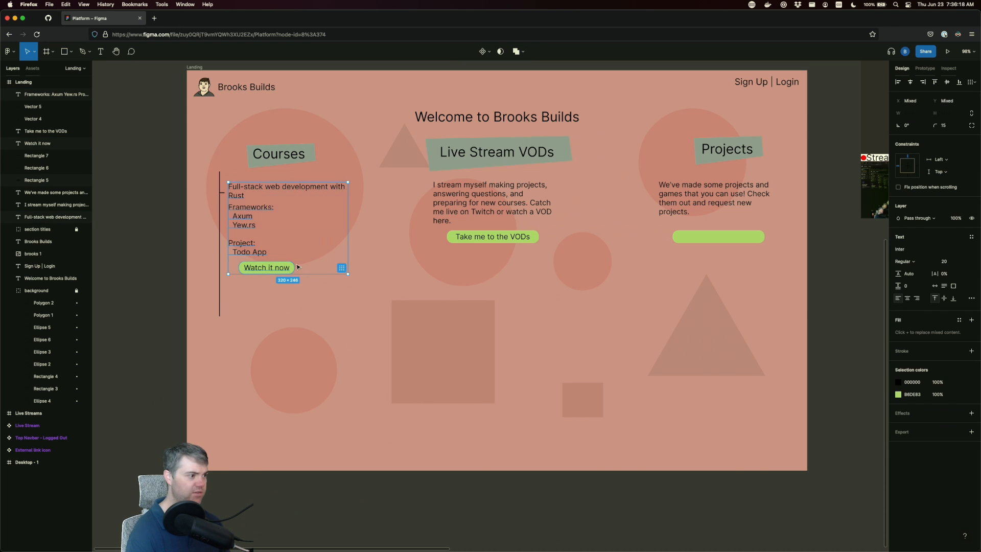
drag(272, 240, 476, 358)
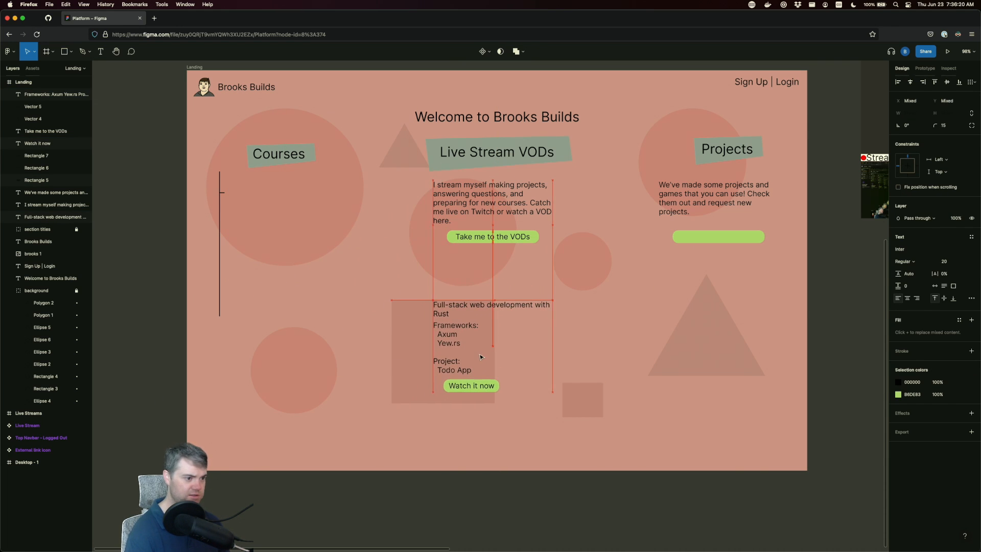
click(280, 223)
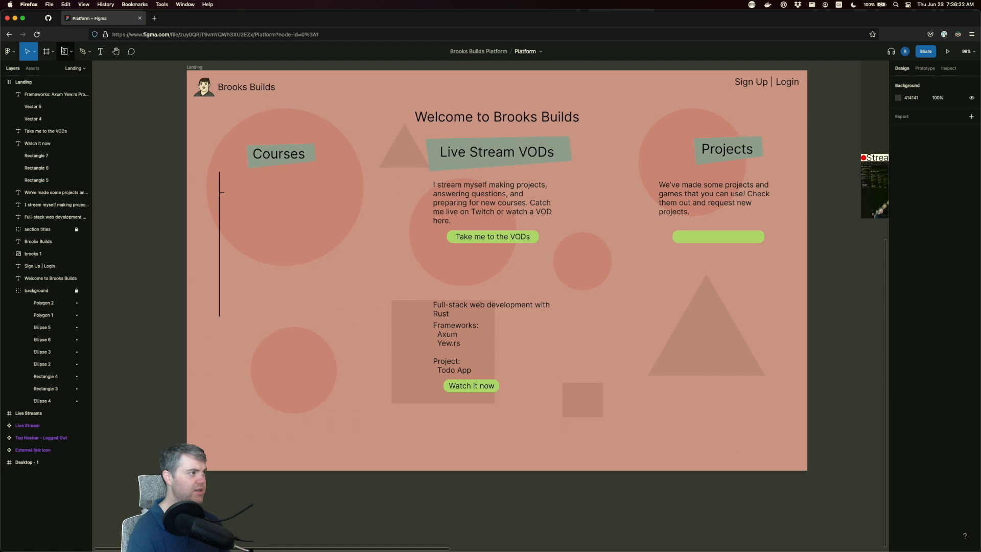
Draw a rectangle about 331 by 282 over the relocated course text and button
click(65, 51)
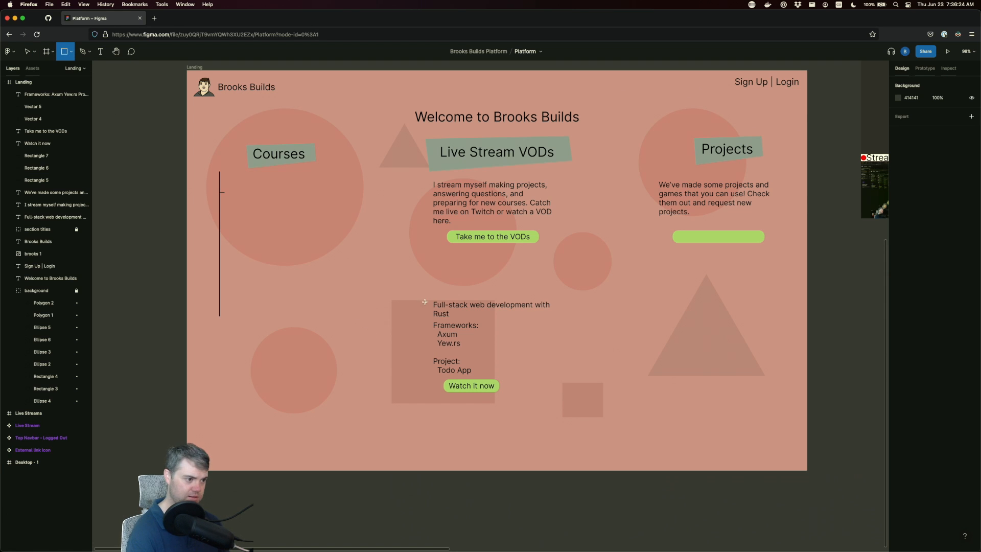
mouse_move(430, 297)
mouse_down()
mouse_move(508, 386)
mouse_move(555, 403)
mouse_up()
click(600, 392)
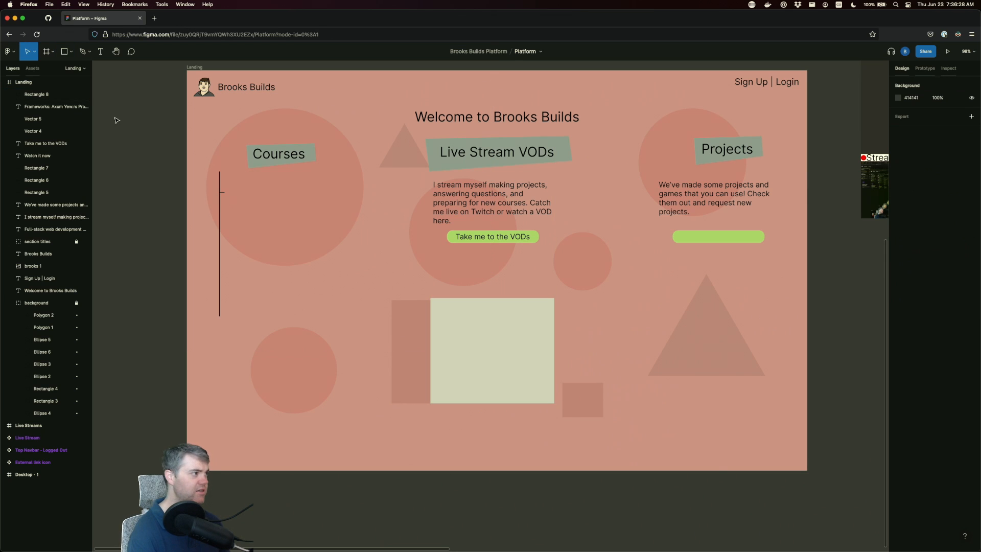
Reorder the layers so the new rectangle sits below the "Watch it now" text and the Full-stack web development title is at the front
click(38, 96)
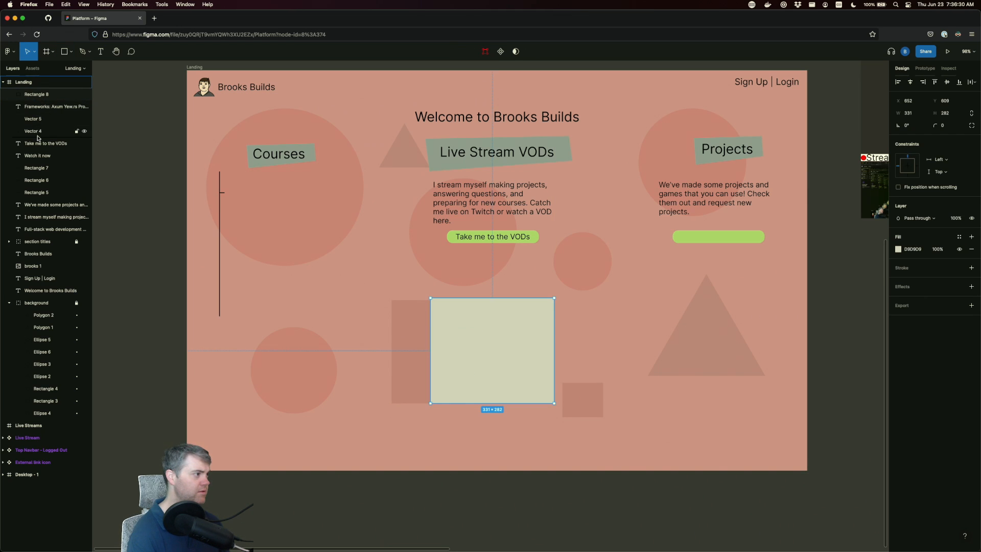
drag(38, 137, 38, 161)
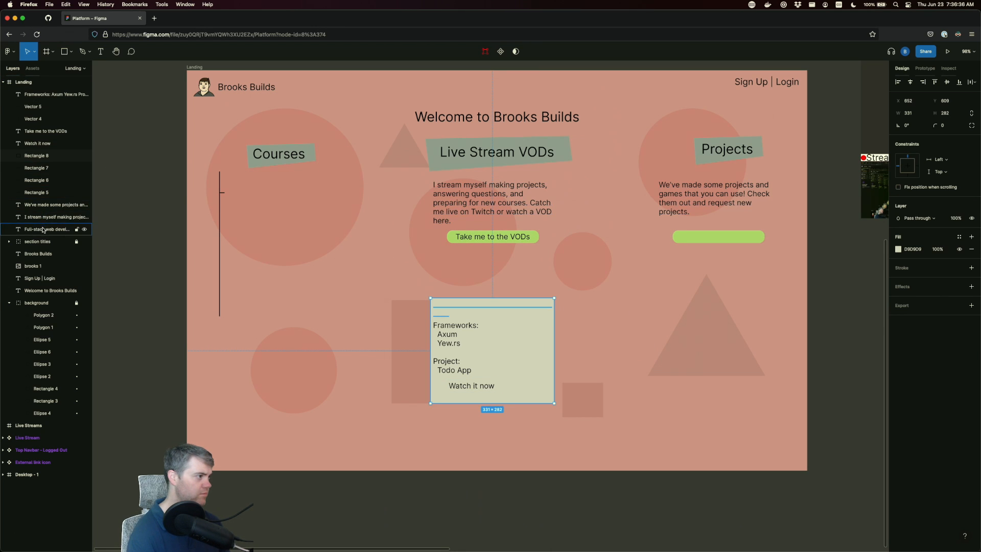
drag(44, 228, 41, 90)
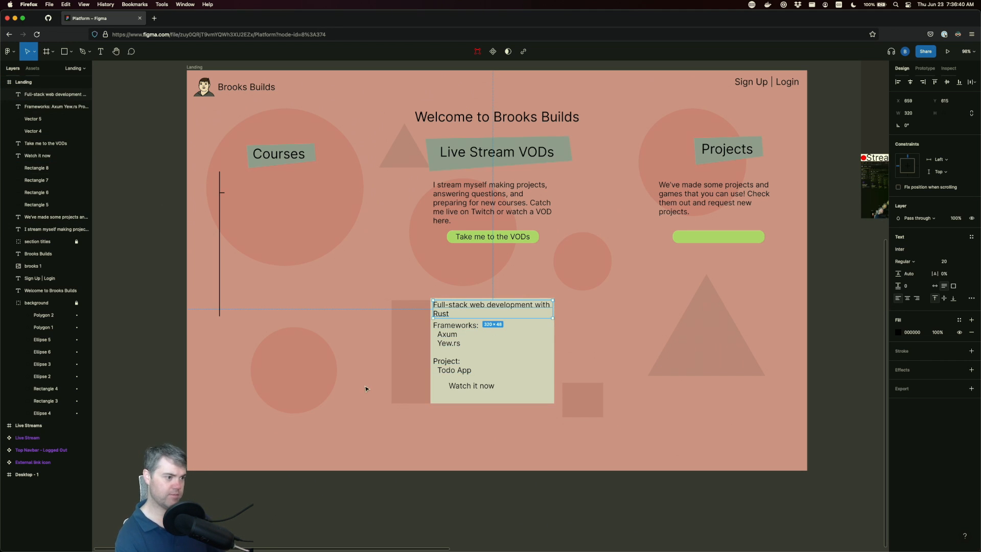
click(526, 364)
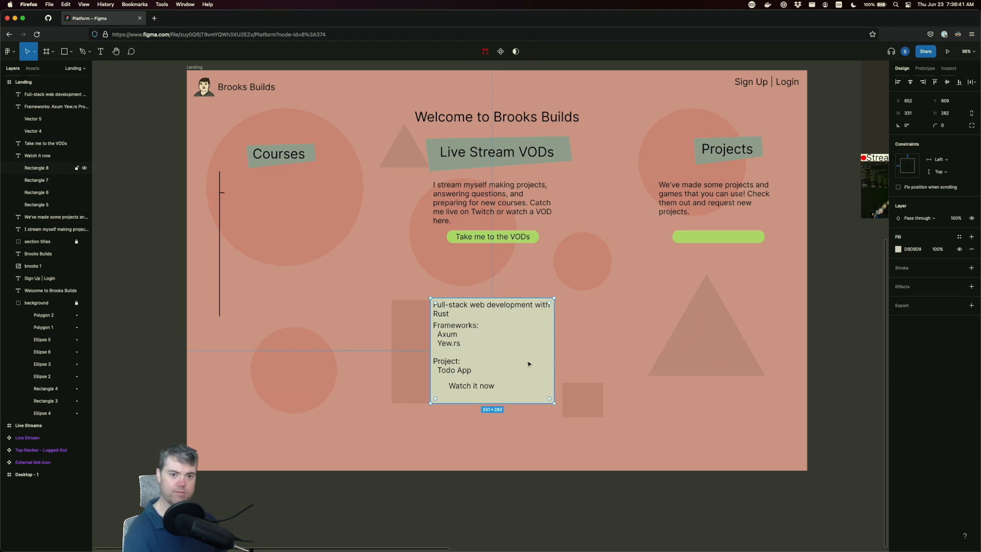
Set the card rectangle's fill to C8C8C8 and place the green button rectangle above it, directly under the "Watch it now" text layer
click(898, 249)
drag(818, 284, 798, 280)
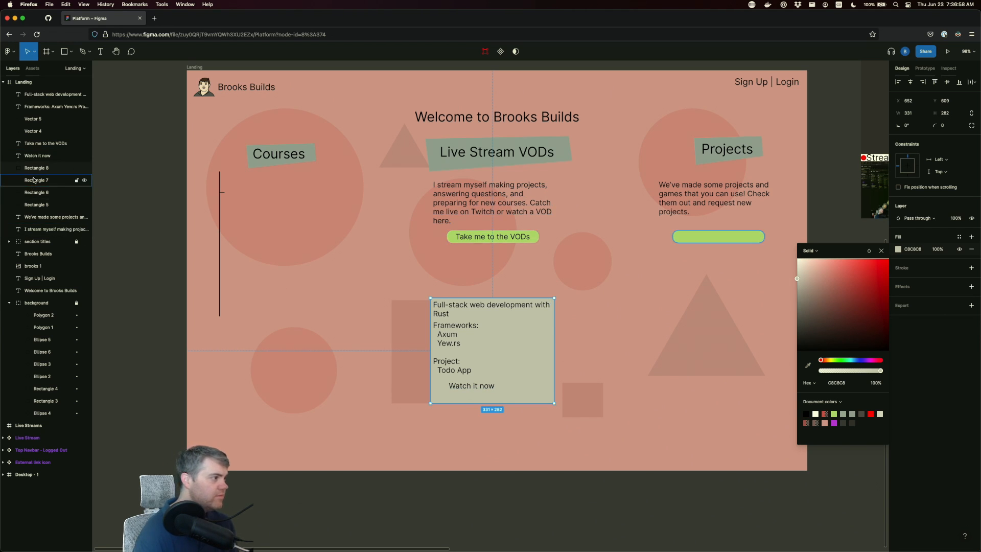
click(36, 204)
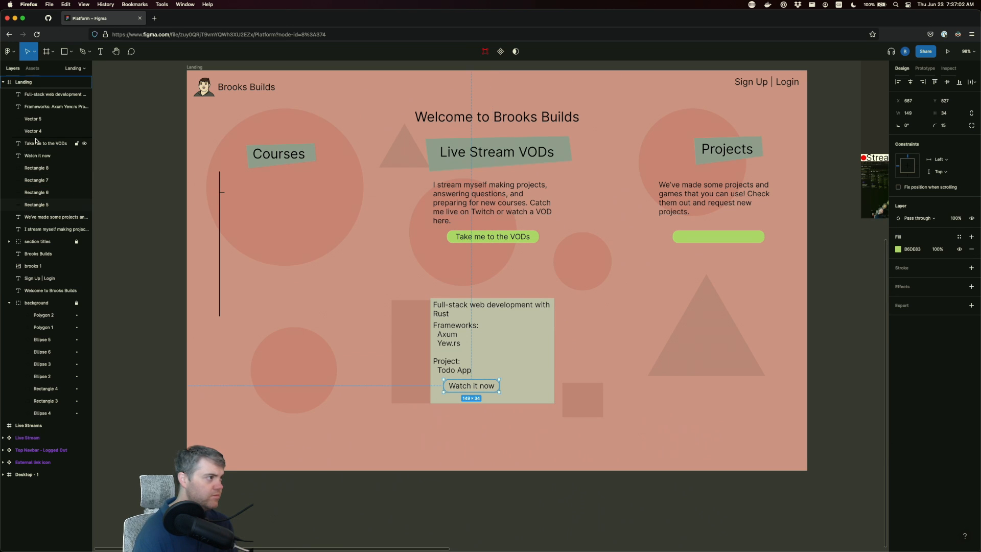
drag(36, 148, 36, 163)
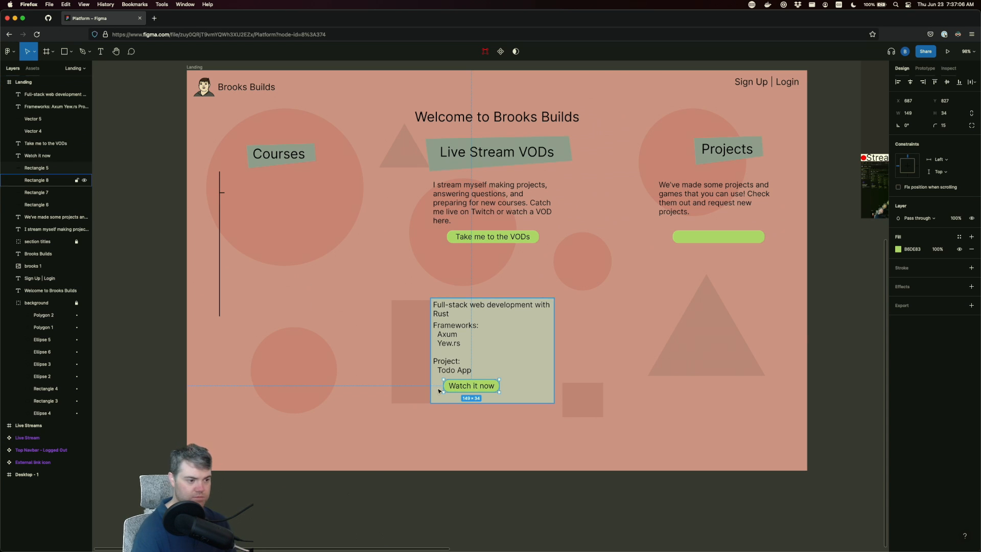
click(574, 417)
Move the "Watch it now" label together with its green rectangle to the horizontal centre of the card, near its lower edge
click(475, 386)
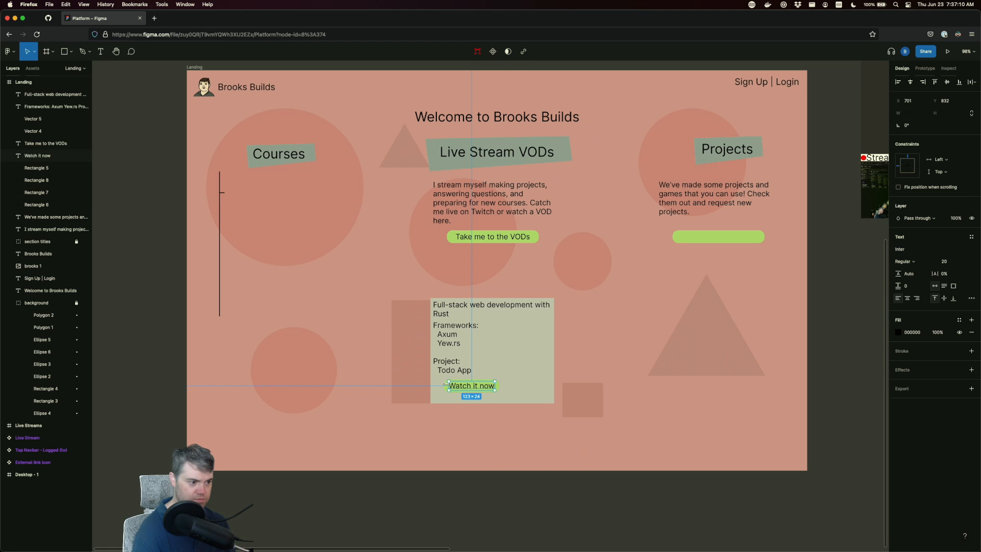
click(392, 393)
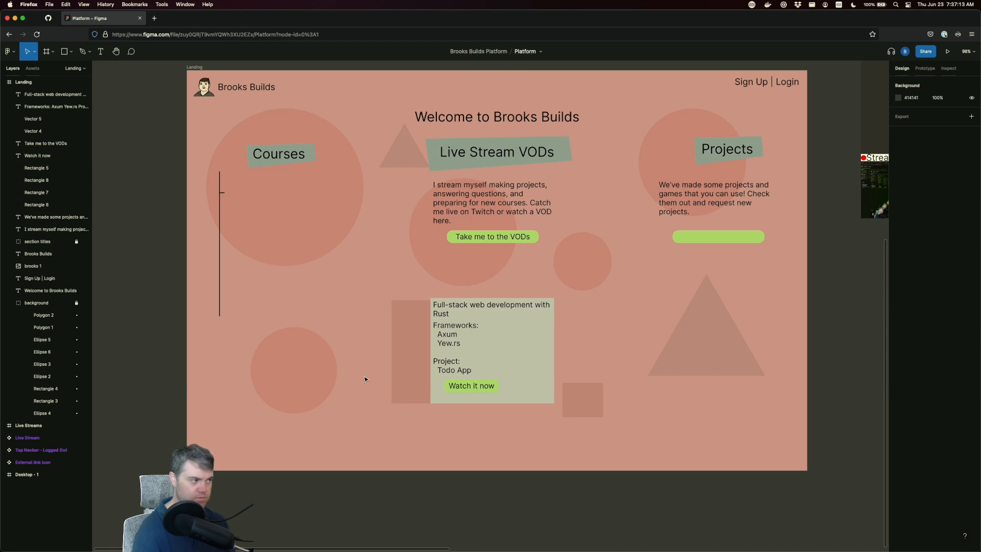
click(42, 156)
shift+click(42, 167)
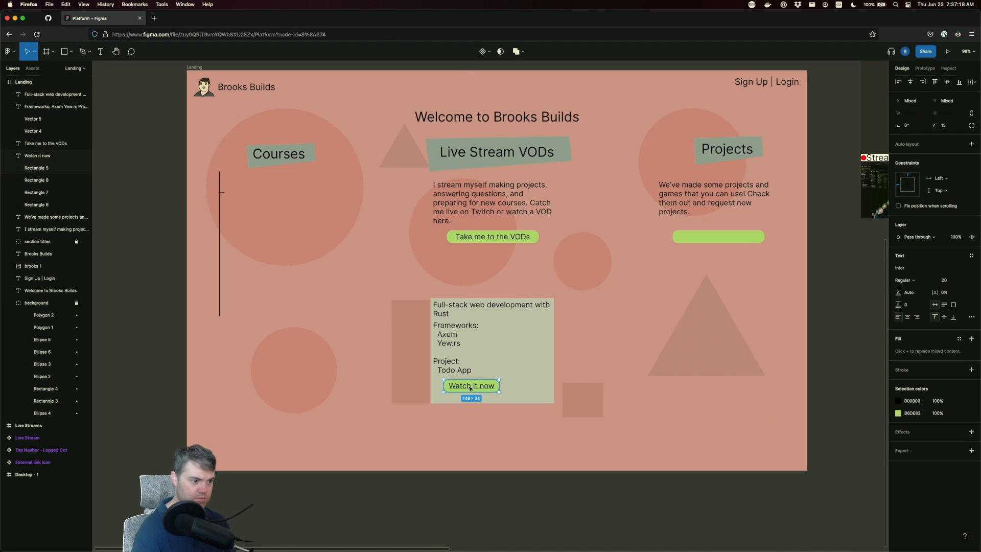
drag(467, 387, 489, 391)
click(445, 437)
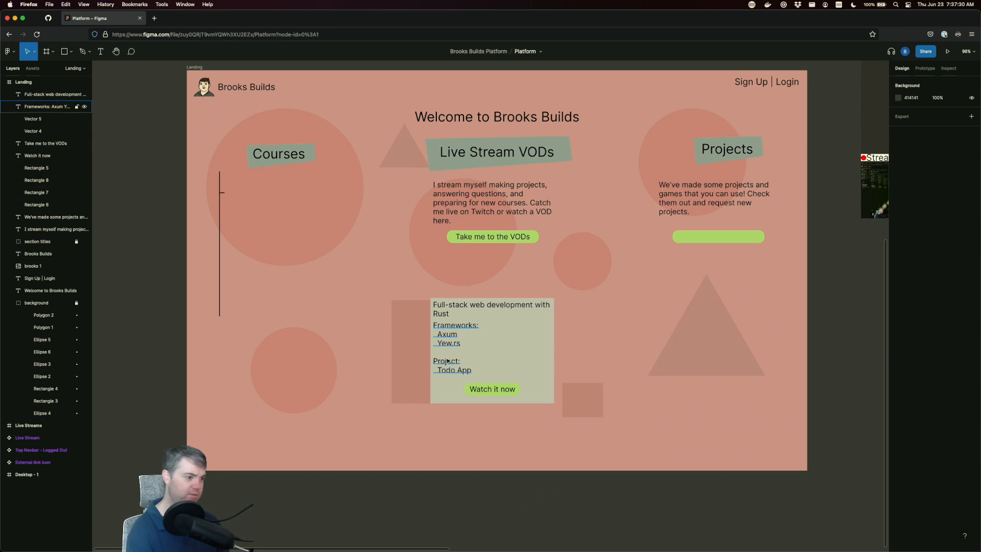
click(444, 304)
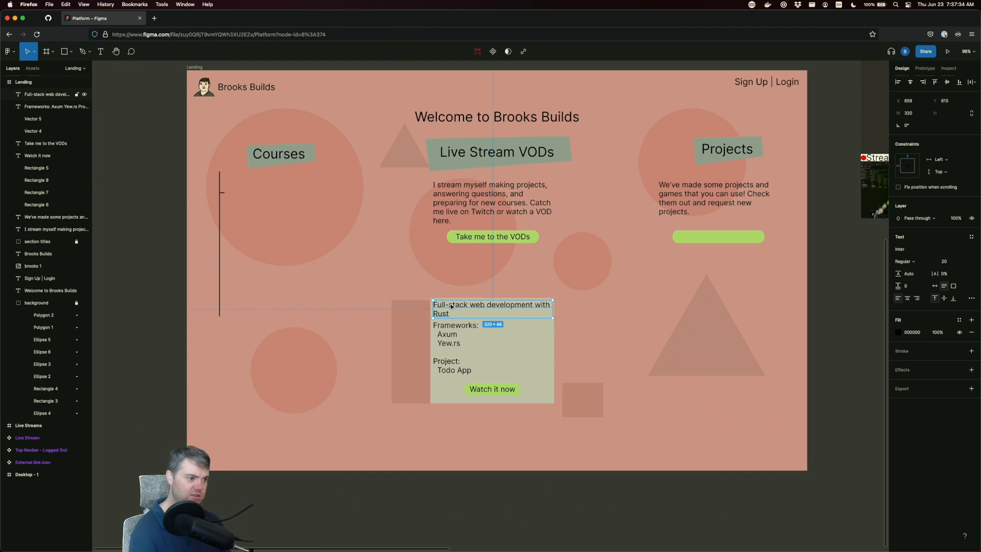
click(446, 337)
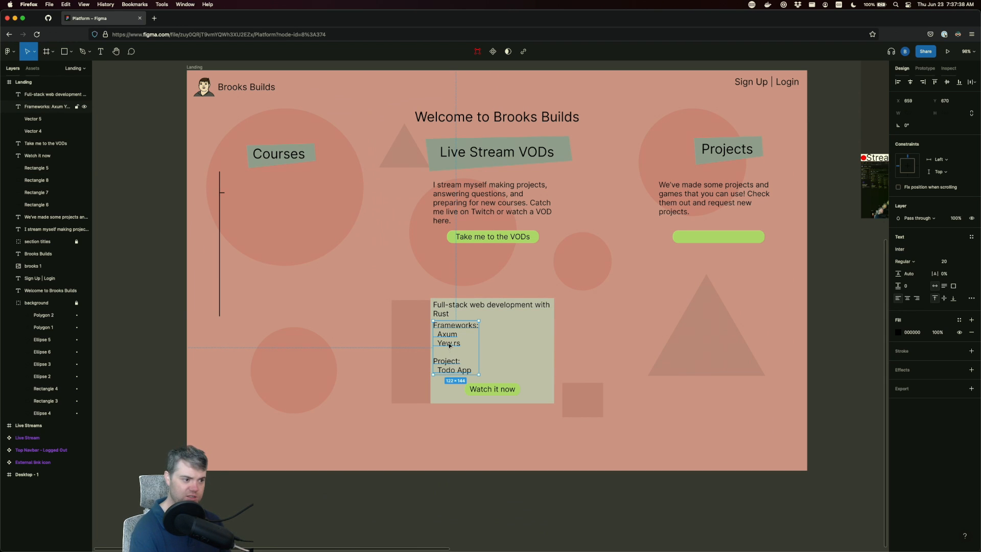
click(613, 333)
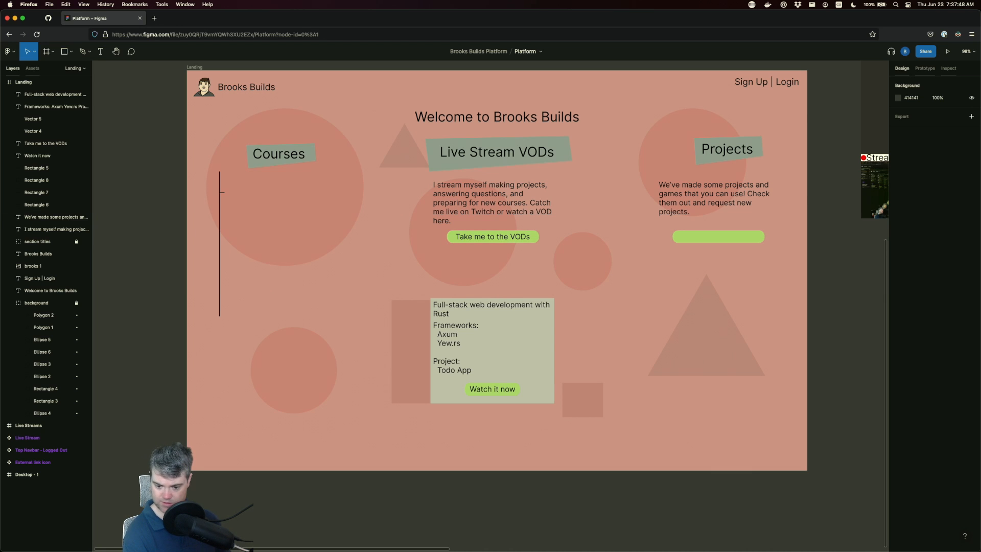
Bring in the rust-logo-64x64 and yew_rs images from Finder, placing the Rust logo beside Frameworks and the Yew logo beside Project
key(super+Tab)
key(super+Tab)
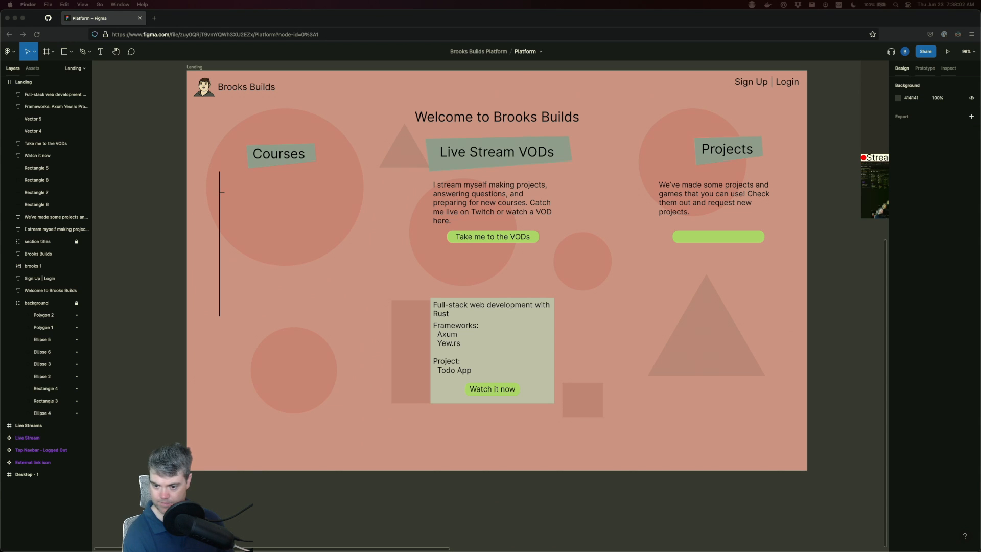
drag(797, 551, 572, 296)
drag(533, 344, 510, 369)
drag(549, 312, 538, 333)
click(680, 392)
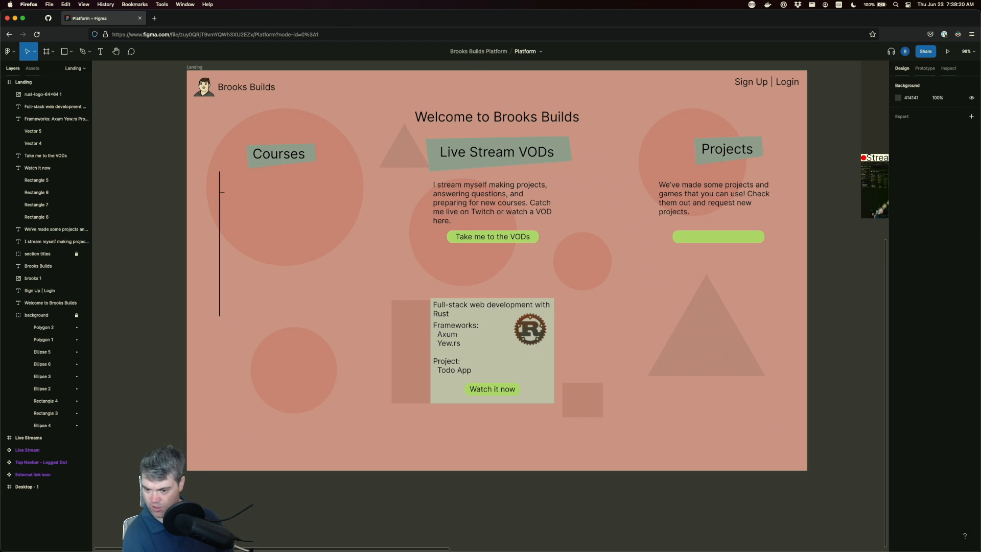
drag(628, 344, 506, 360)
click(651, 381)
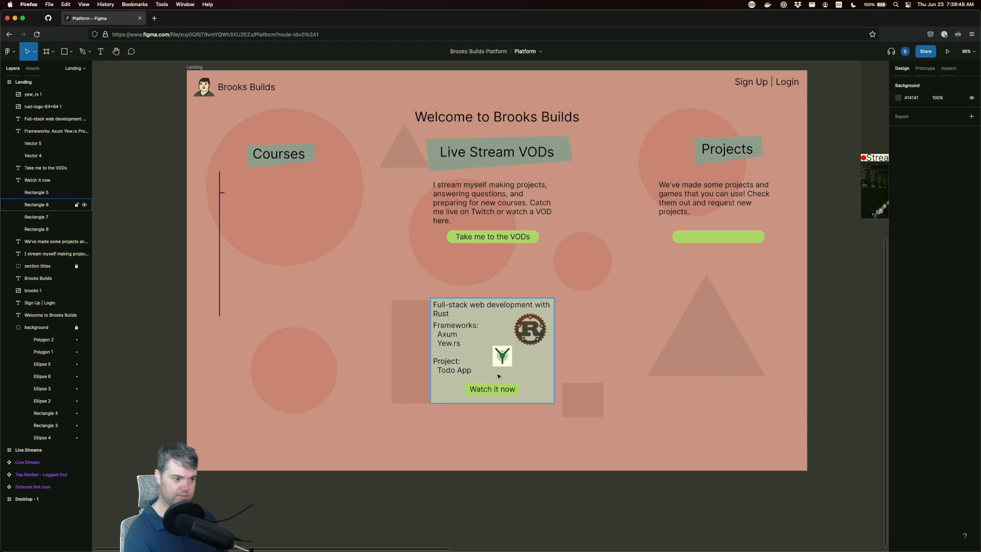
Set the card rectangle's corner radius to 2
click(433, 300)
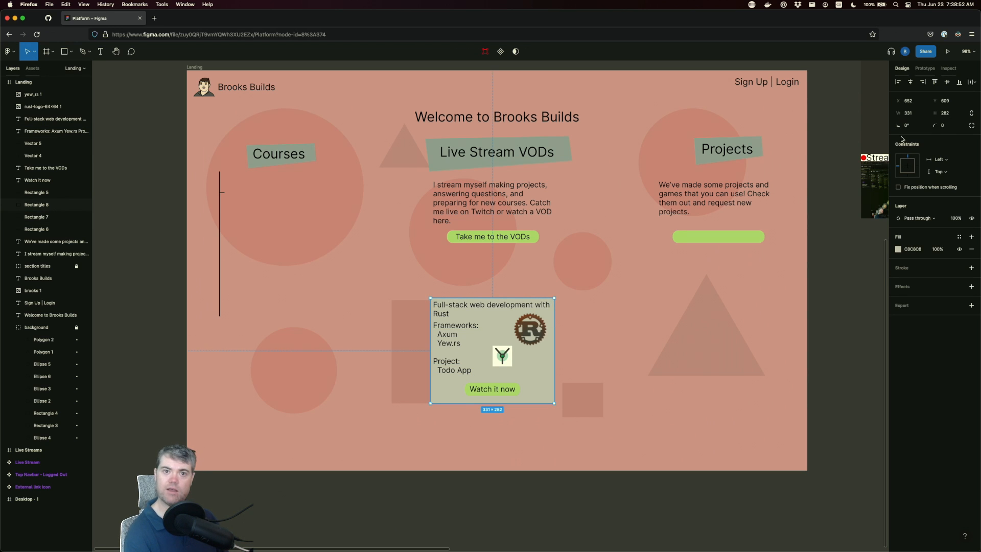
click(942, 127)
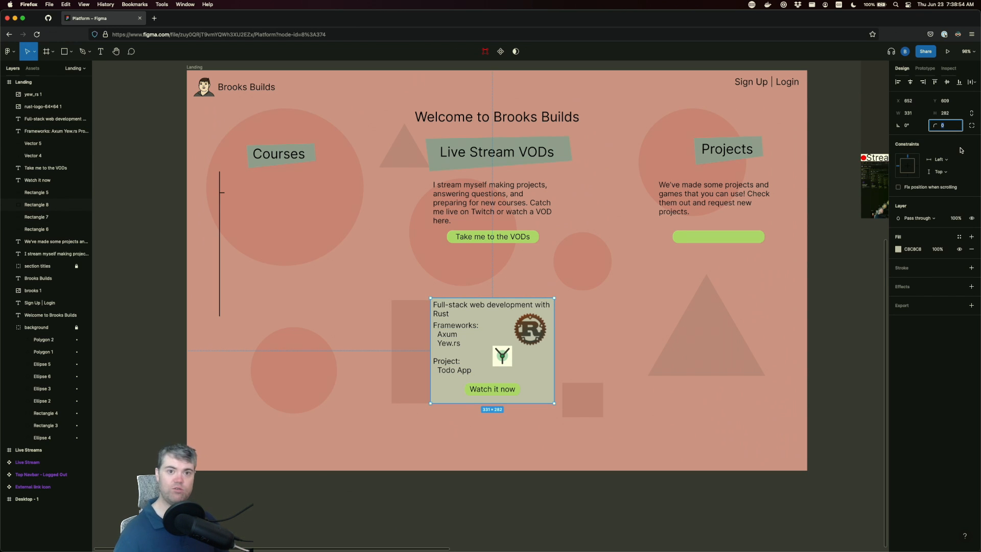
key(Return)
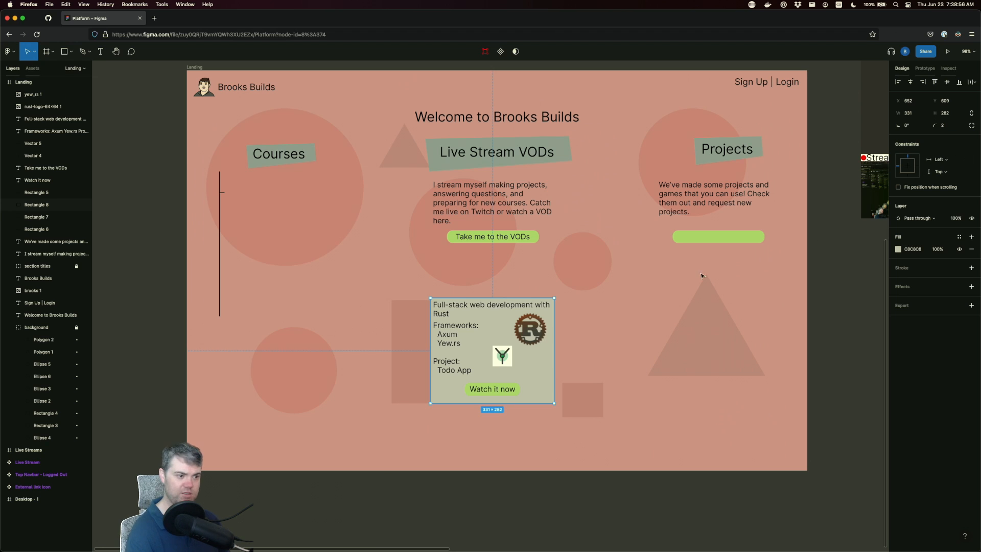
click(627, 327)
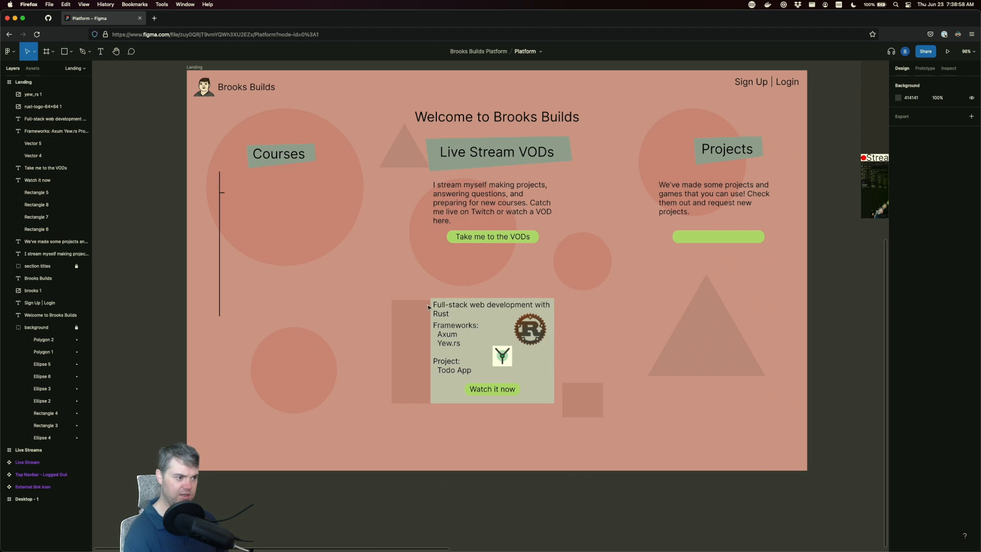
Move the whole course card under the Courses heading and lower the vertical line's branch tick to the card's mid-height
drag(407, 283, 595, 423)
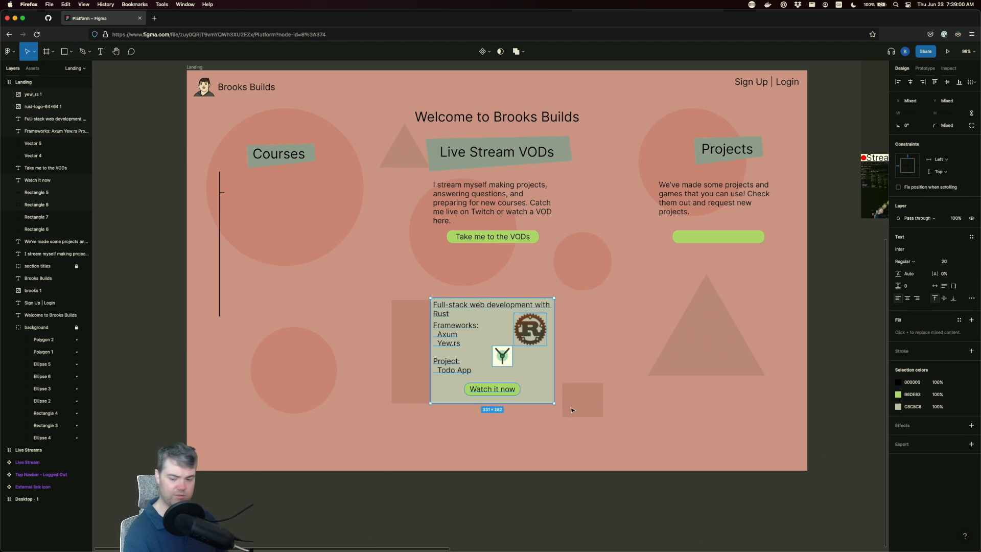
drag(507, 356, 304, 232)
click(200, 208)
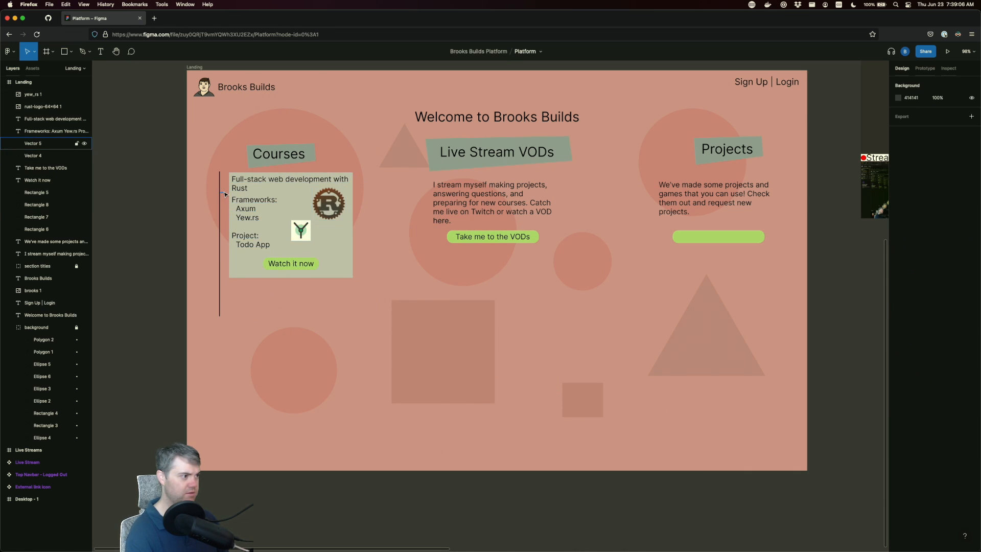
drag(225, 193, 224, 228)
click(256, 322)
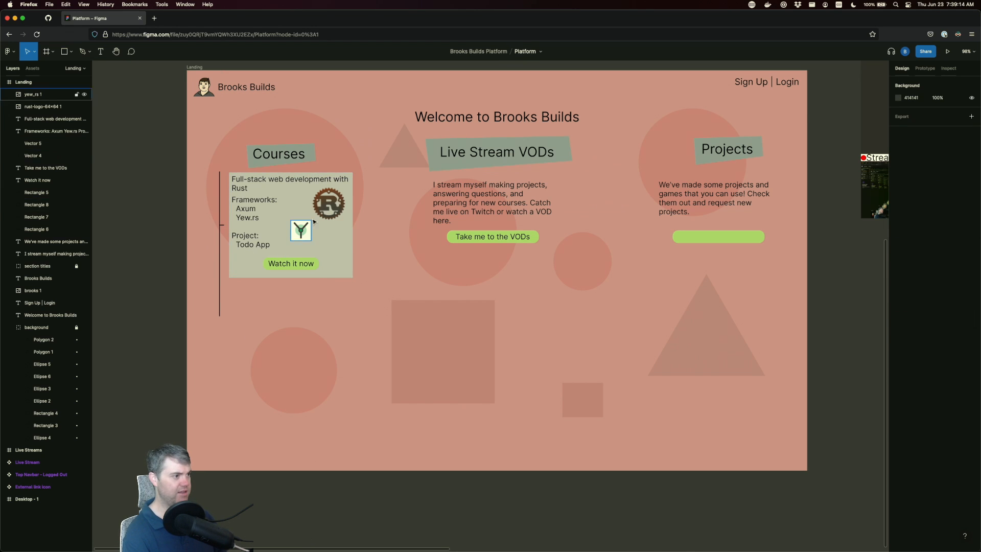
Group all elements of the course card and place a duplicate of the group directly below it
drag(365, 169, 259, 239)
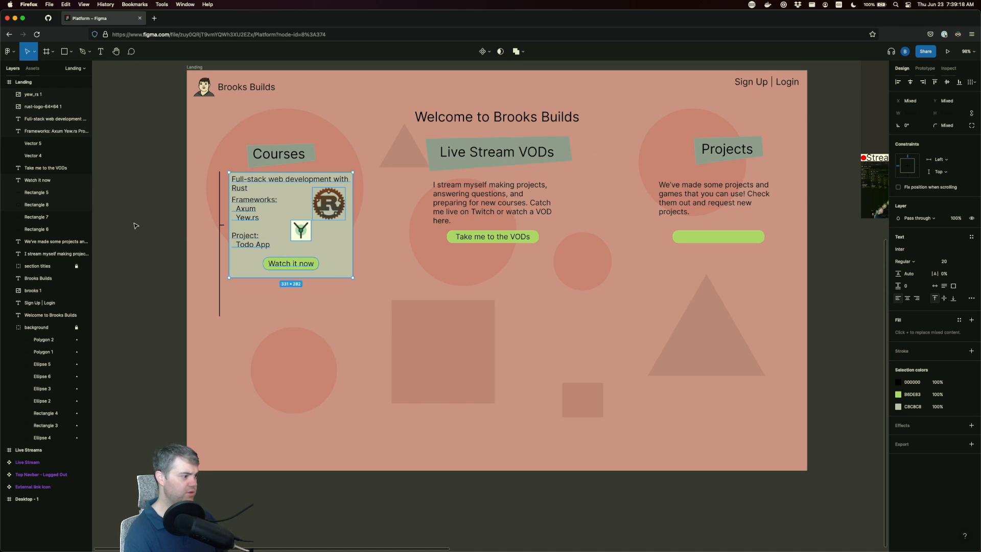
right_click(269, 217)
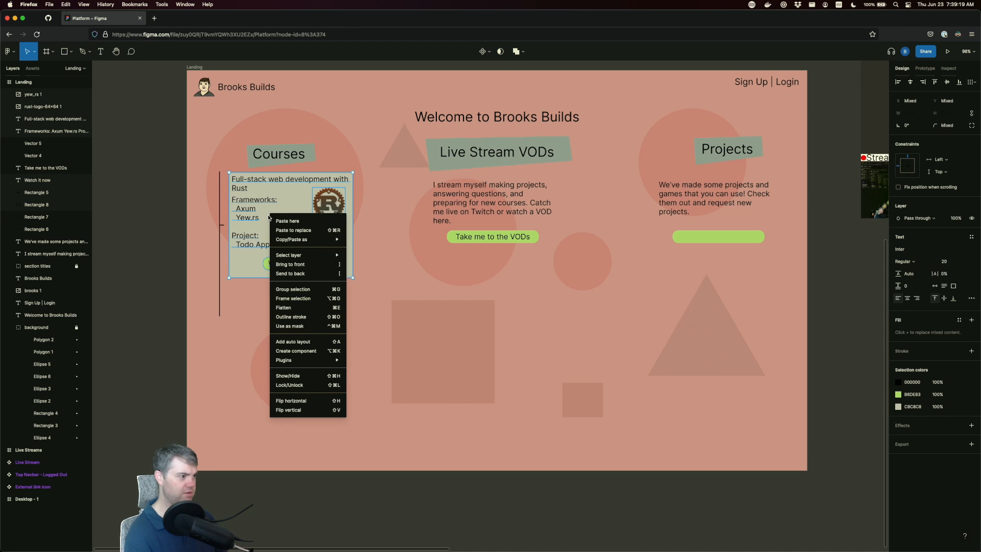
click(294, 289)
drag(283, 230, 279, 338)
Change the duplicate card's title to "Improve your Rust with GameDev"
double_click(240, 294)
double_click(247, 296)
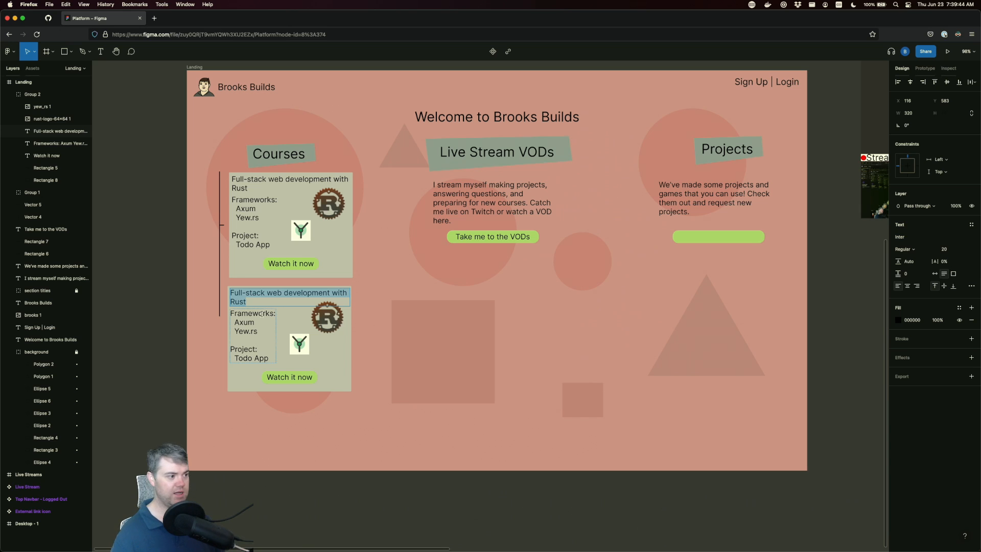
text(Improve )
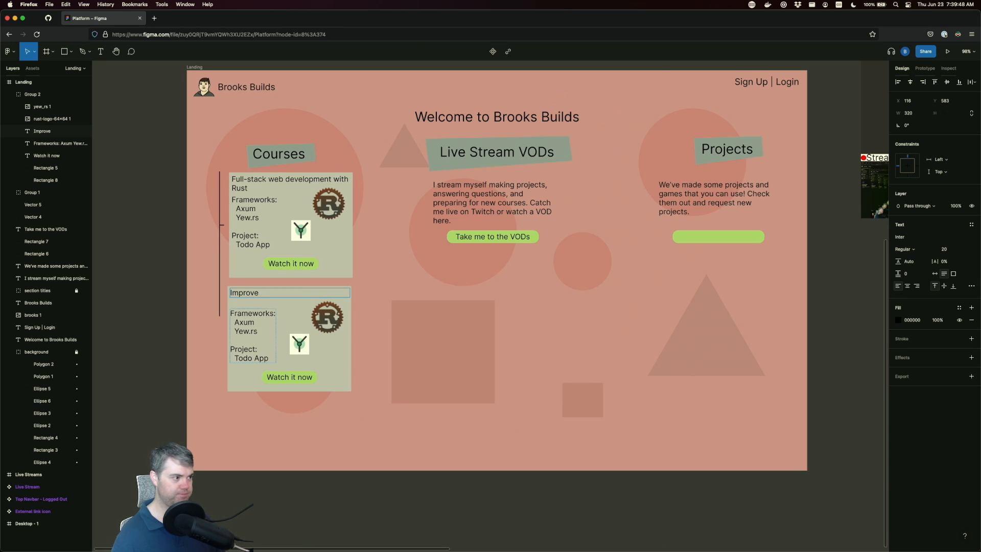
text(your skills)
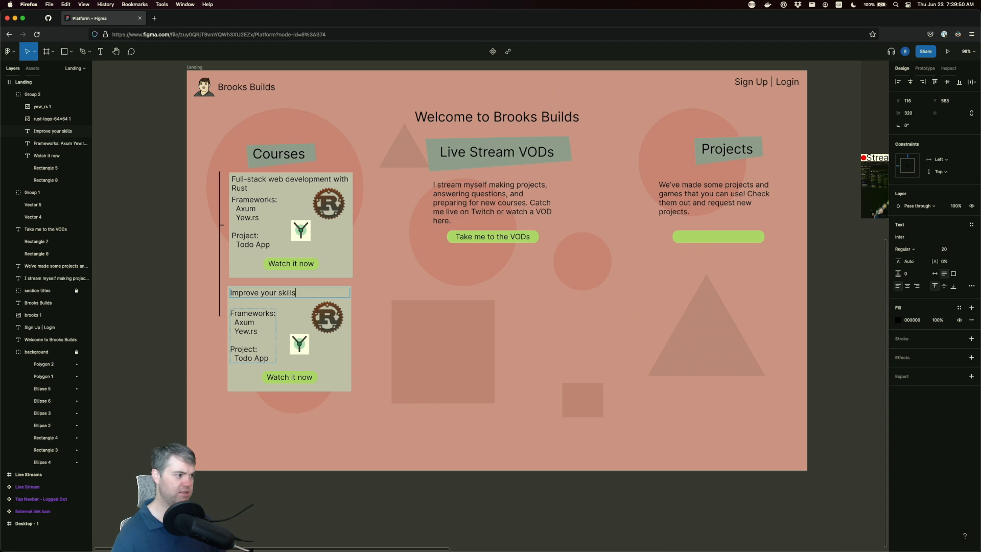
text( with Gam)
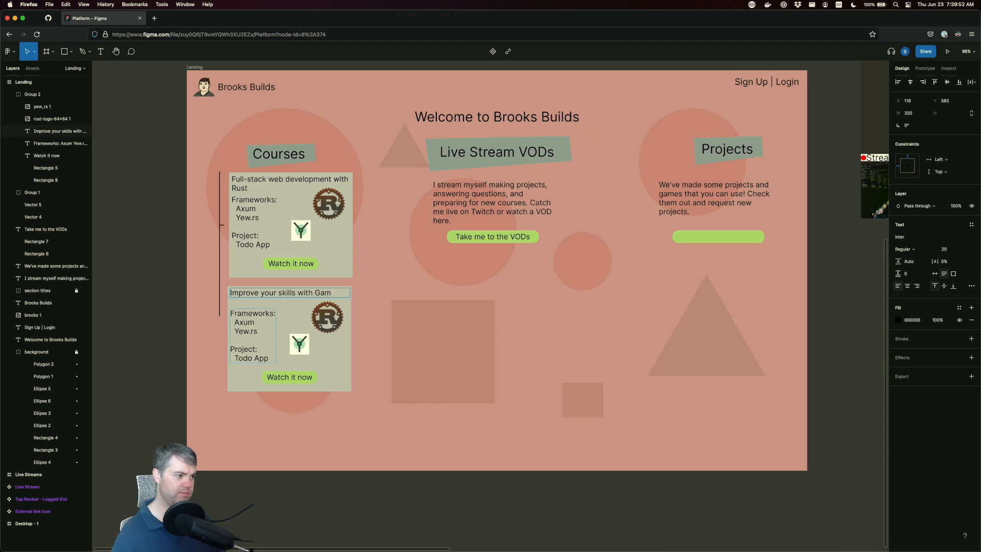
key(BackSpace)
key(BackSpace)
key(BackSpace)
key(BackSpace)
key(BackSpace)
key(BackSpace)
key(BackSpace)
key(BackSpace)
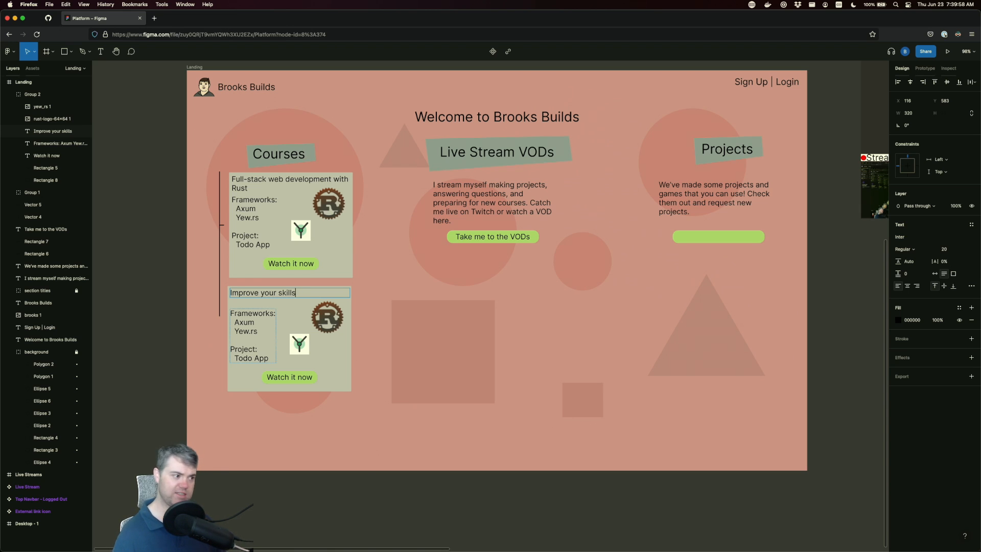
key(BackSpace)
key(BackSpace)
key(BackSpace)
key(BackSpace)
key(BackSpace)
key(BackSpace)
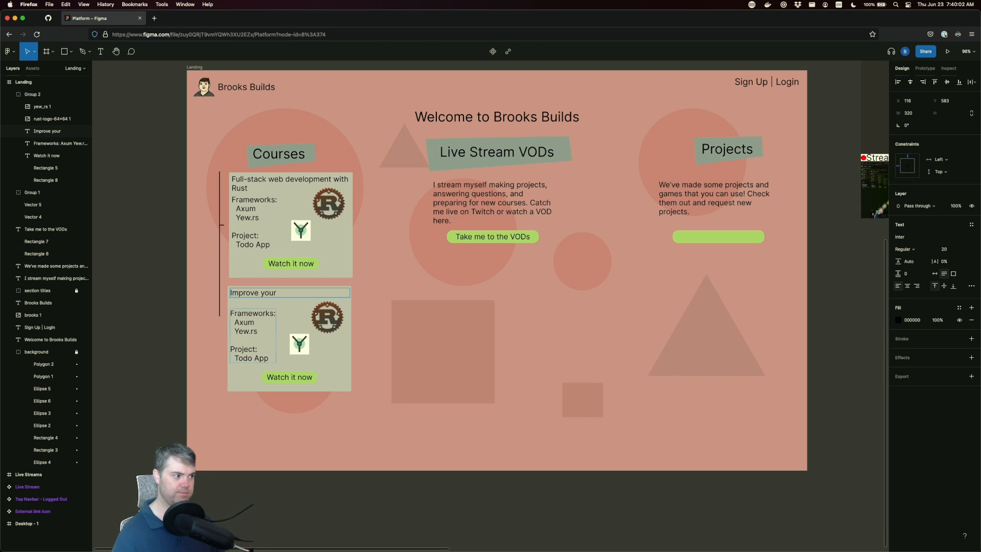
text(Rust)
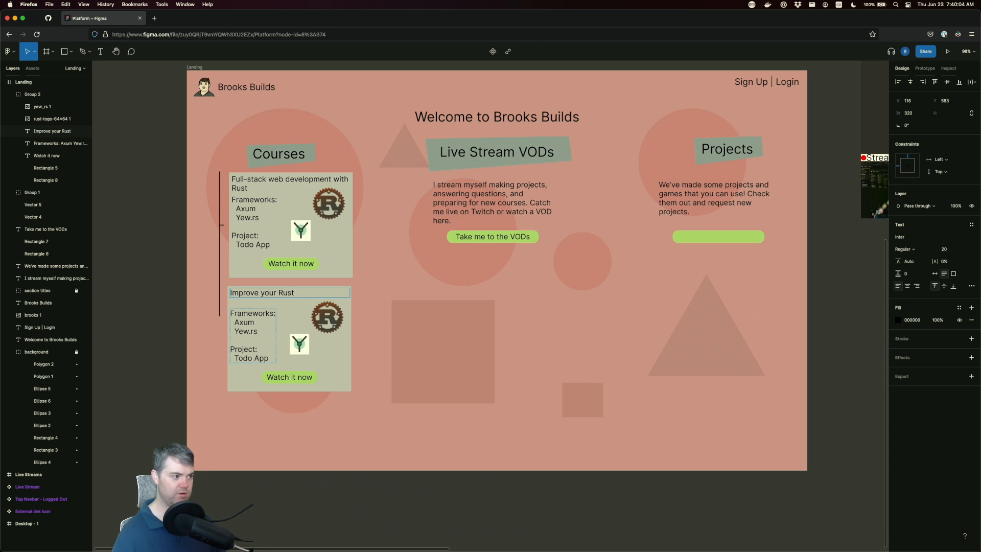
text( with Ga)
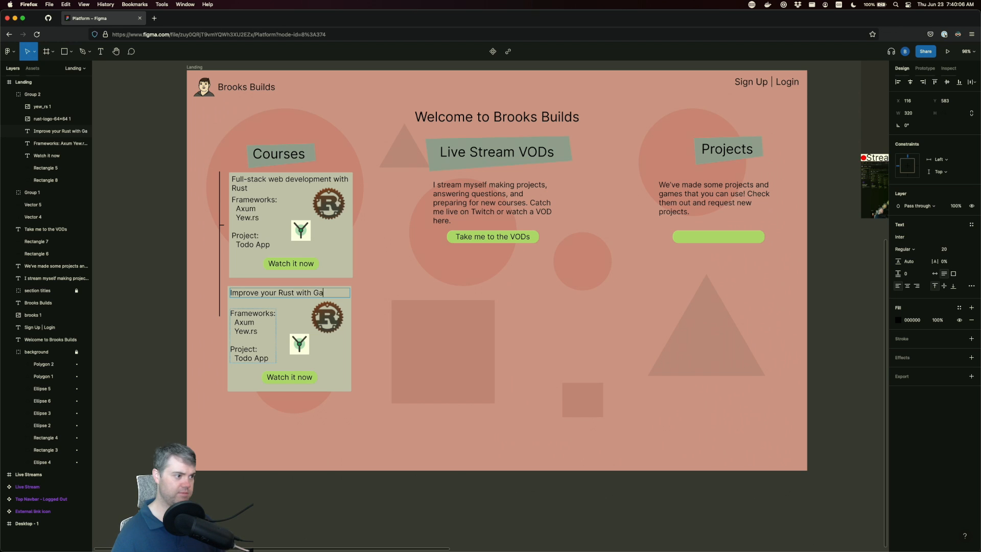
text(meDev)
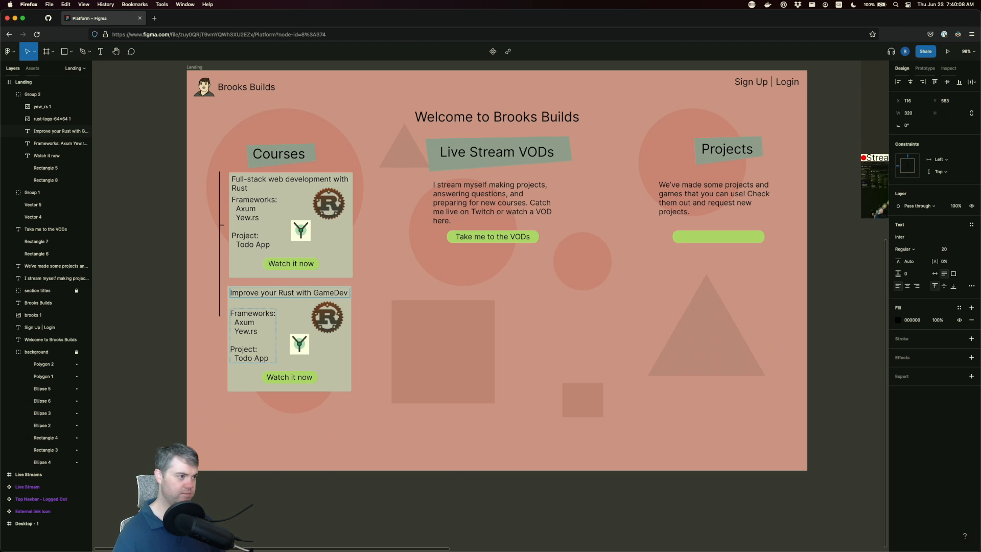
Remove the Axum entry from the Frameworks list in the GameDev card
double_click(243, 324)
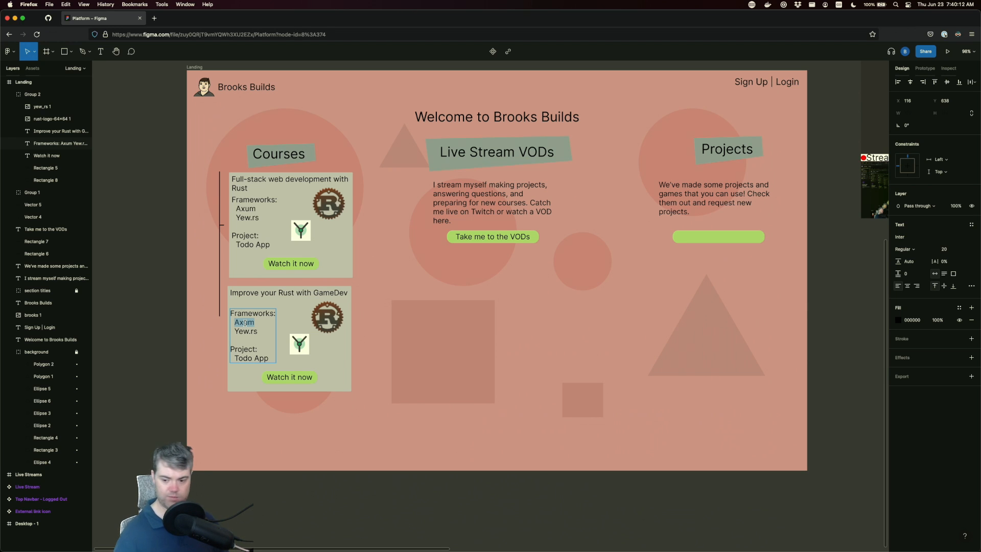
text(G)
key(BackSpace)
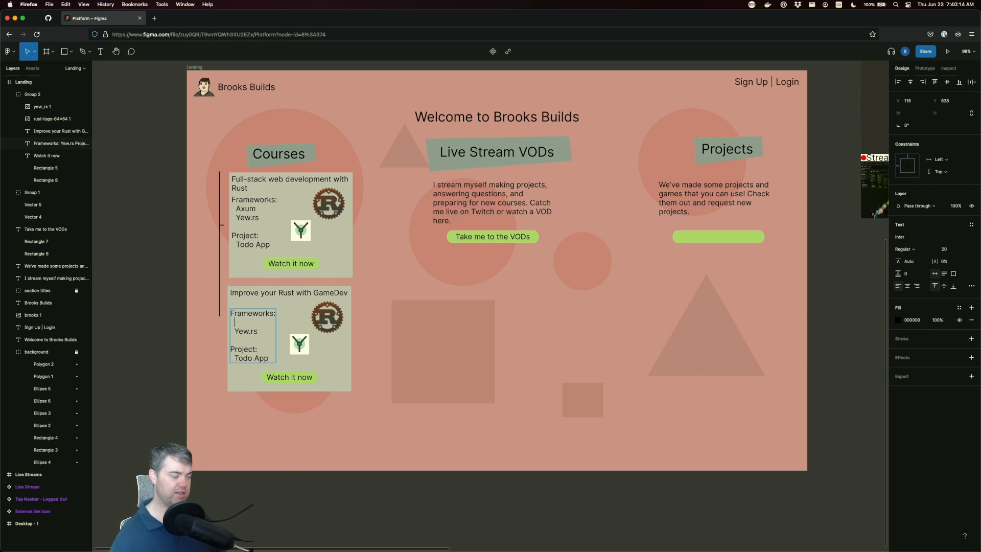
In the GameDev card, change the project to "ECS library" and remove the Frameworks heading with its Yew.rs entry
double_click(246, 199)
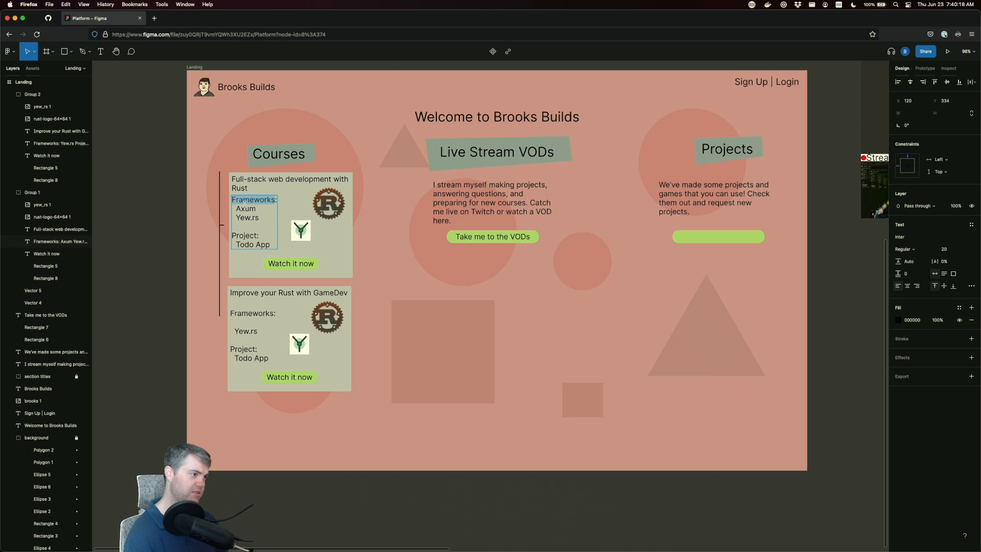
shift+click(271, 217)
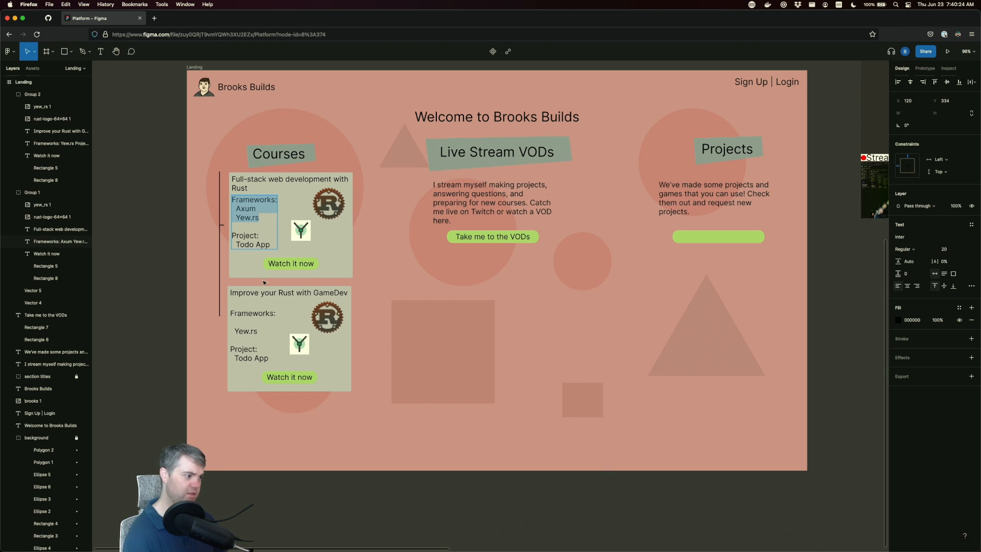
drag(235, 358, 266, 358)
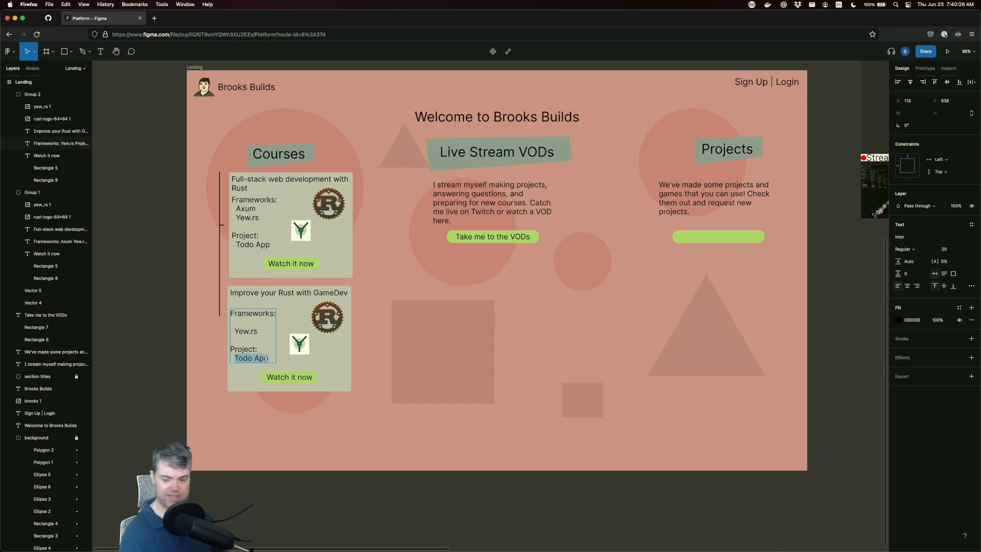
text(ECS)
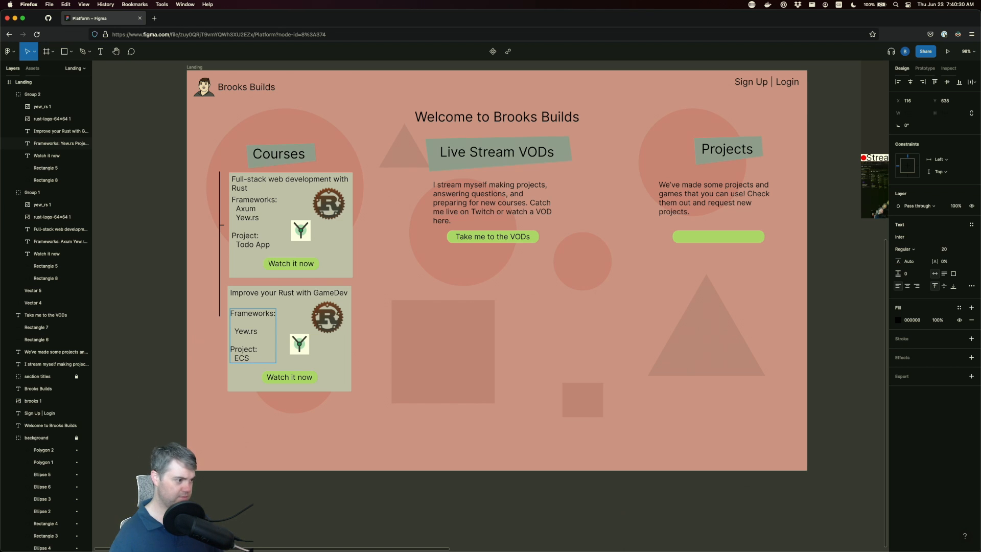
text( library)
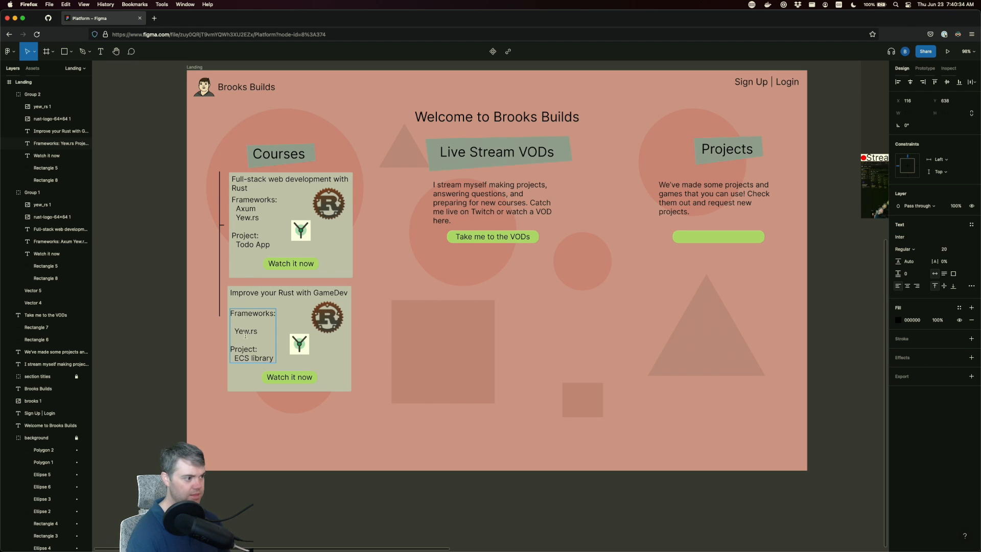
drag(261, 333, 230, 313)
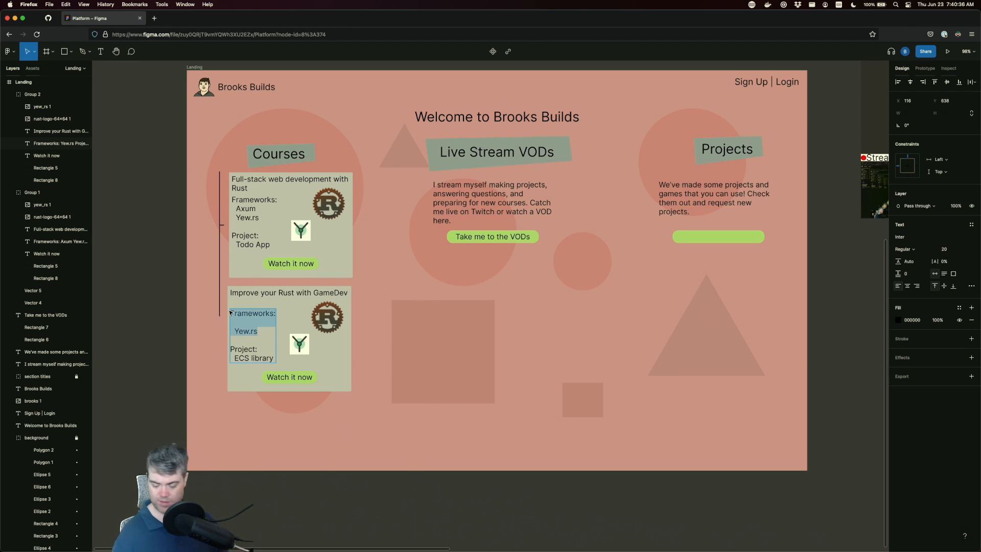
key(BackSpace)
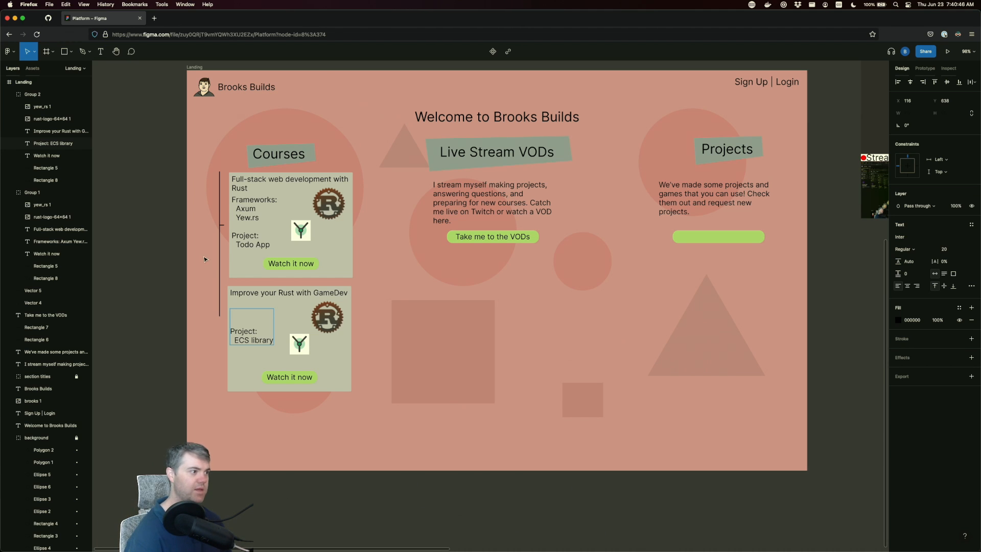
Replace the frameworks and project details in the full-stack web development card with "In this series we create a"
double_click(237, 199)
drag(232, 199, 265, 253)
text(I)
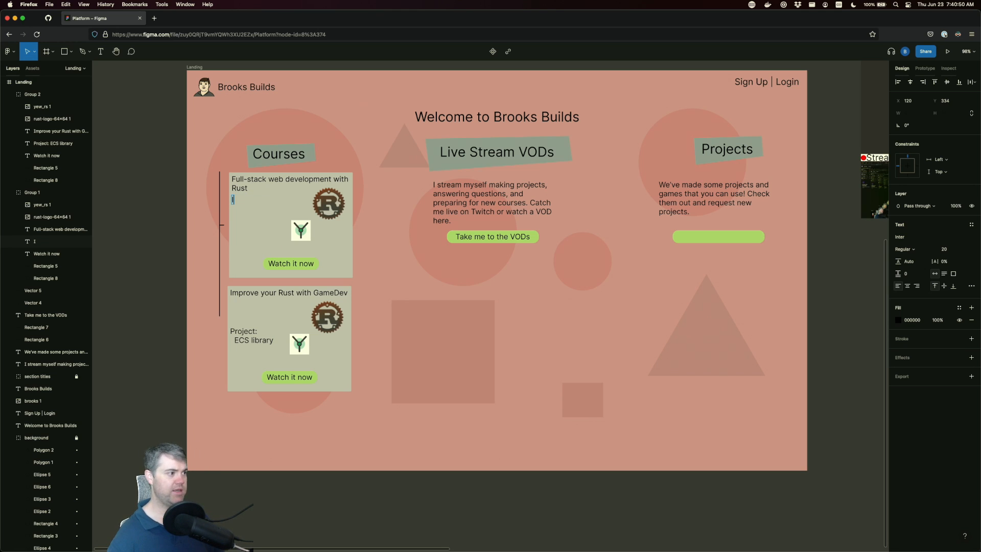
text(n this serie)
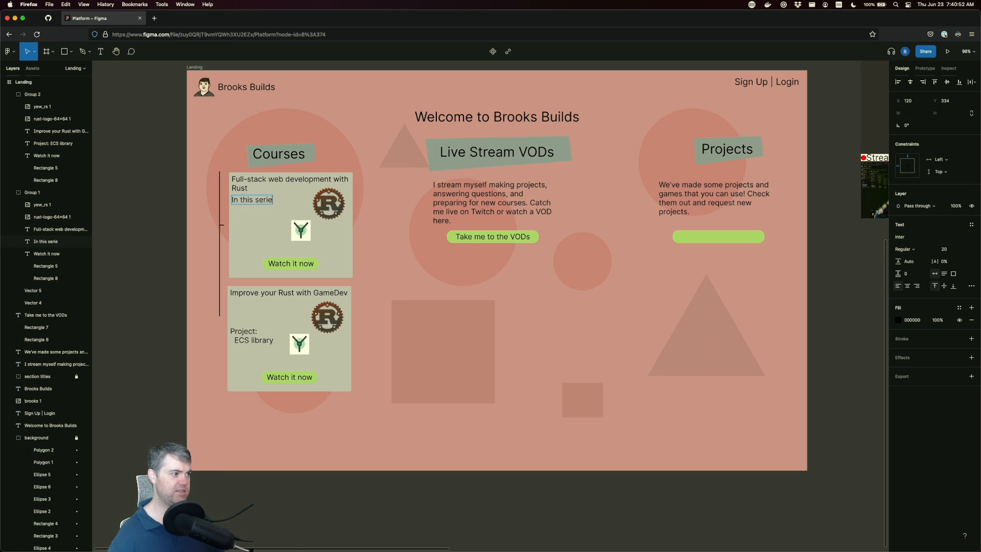
text(s we)
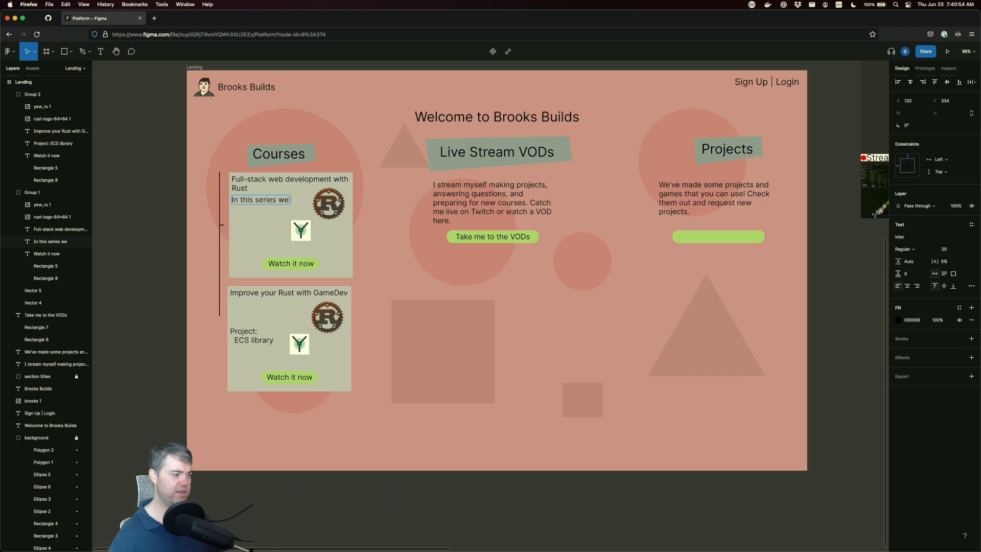
text( create a)
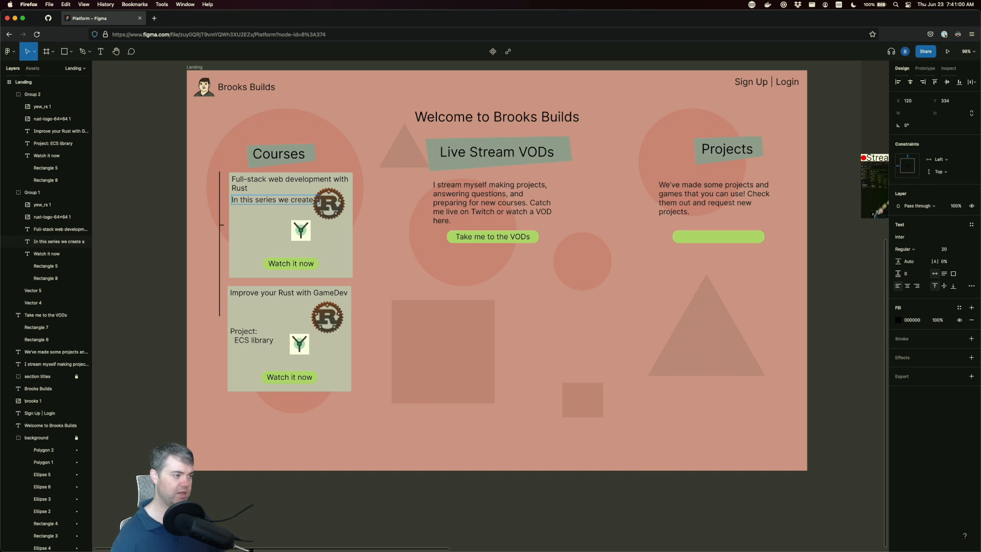
Try rewording the upper card's description to "In this series of course" and cut it back to "In this serie"
key(BackSpace)
key(BackSpace)
key(BackSpace)
key(BackSpace)
key(BackSpace)
key(BackSpace)
key(BackSpace)
key(BackSpace)
key(BackSpace)
key(BackSpace)
key(BackSpace)
text(o)
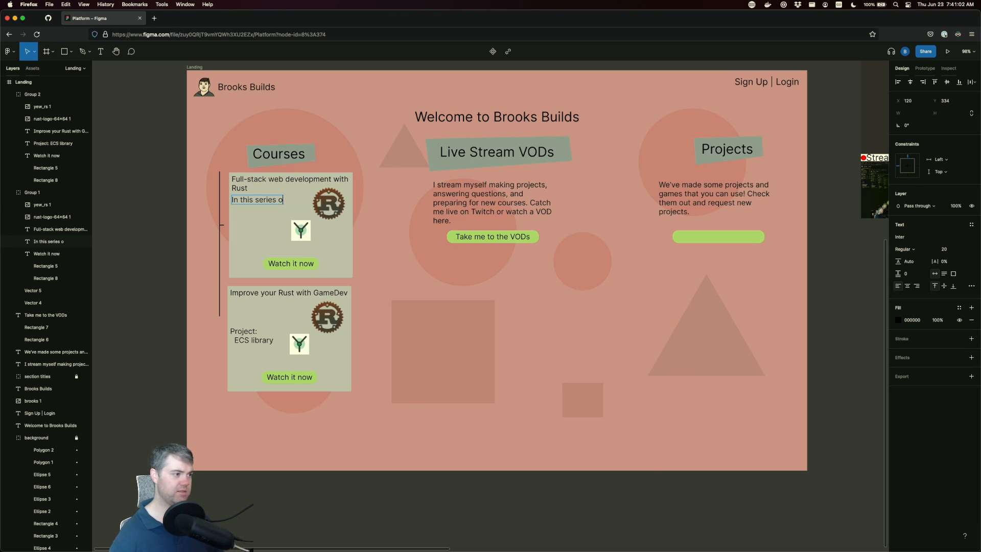
text(f course)
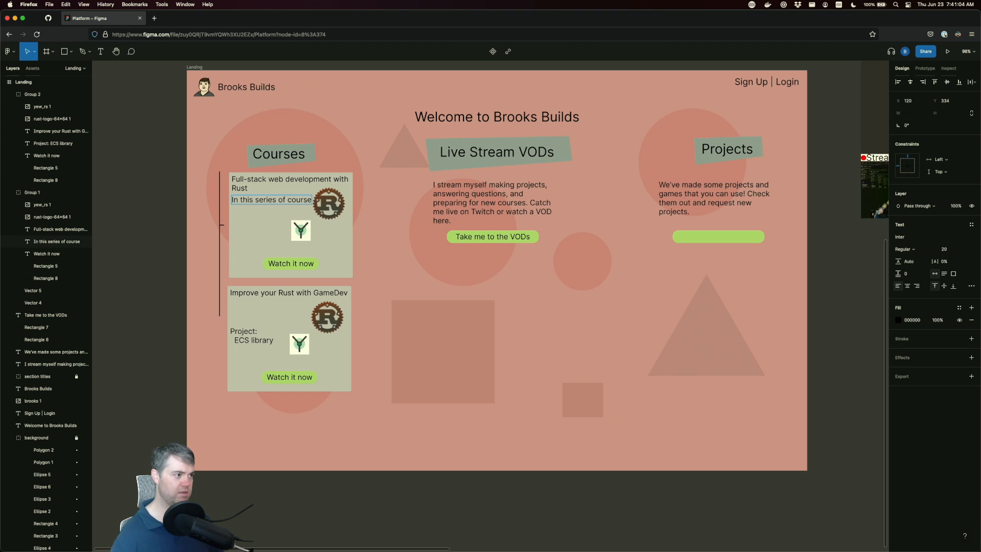
key(BackSpace)
key(BackSpace)
key(BackSpace)
key(BackSpace)
key(BackSpace)
key(BackSpace)
key(BackSpace)
key(BackSpace)
key(BackSpace)
key(BackSpace)
key(BackSpace)
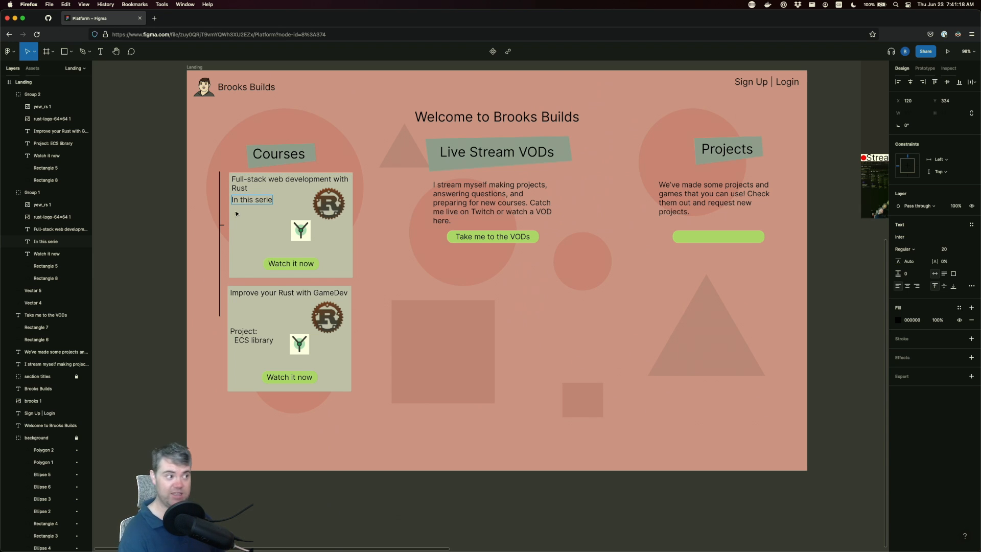
Change the upper course card's title to "Introduction to Yew.rs"
double_click(243, 178)
drag(231, 179, 257, 185)
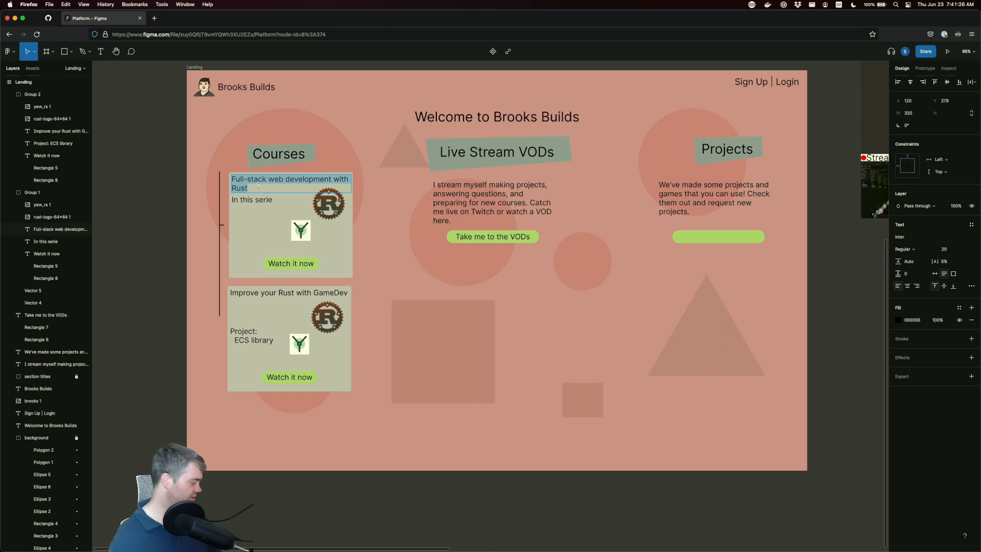
text(Introduction)
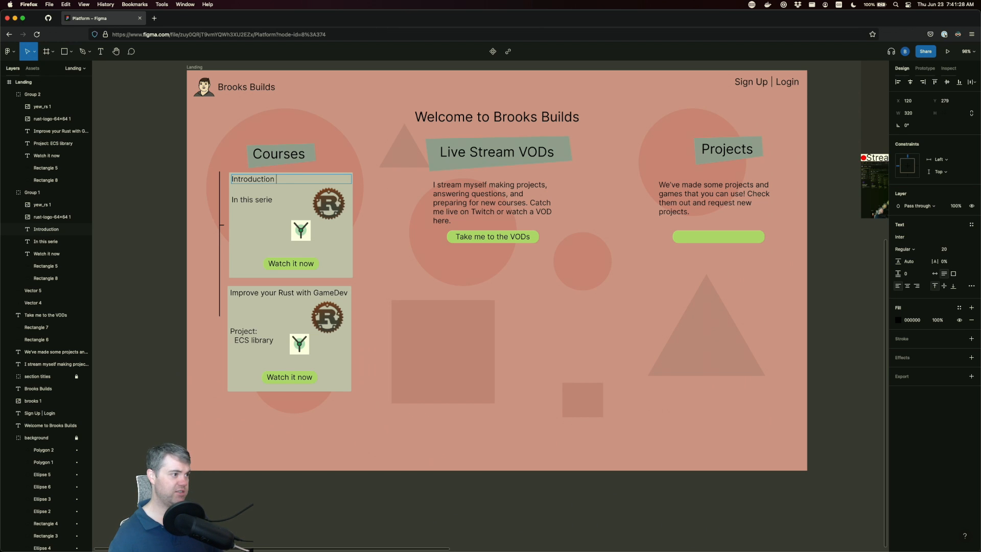
text( to Yew.rs)
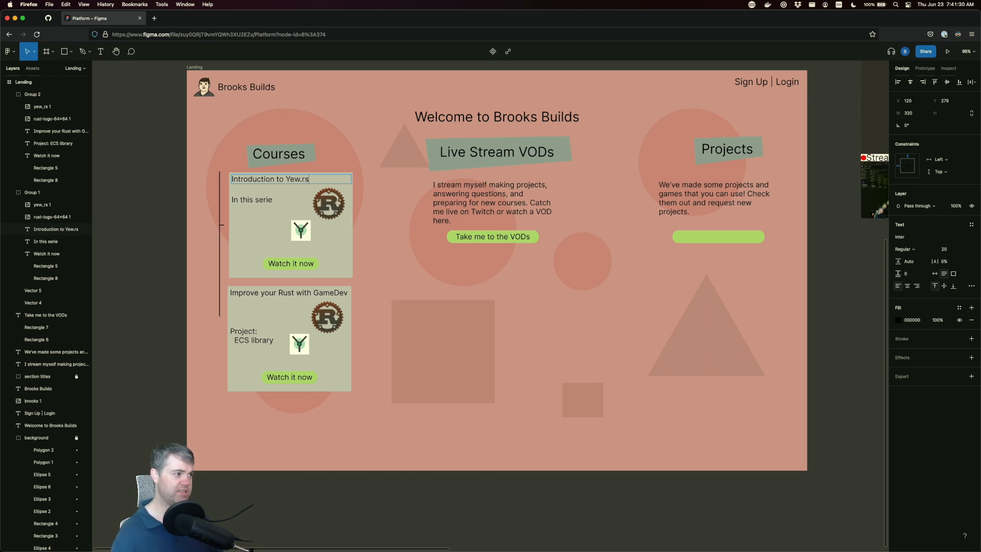
Move the "In this serie" text out of its card to the blank area below the Live Stream VODs section
click(250, 200)
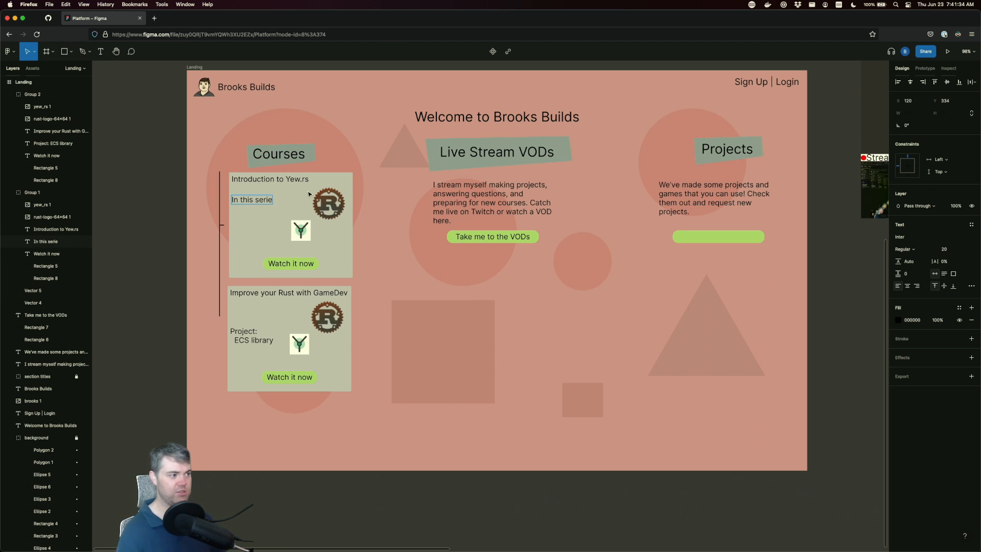
key(Escape)
drag(258, 202, 459, 294)
Clear all the wording from the relocated description text, keeping the empty text element open for editing
double_click(459, 294)
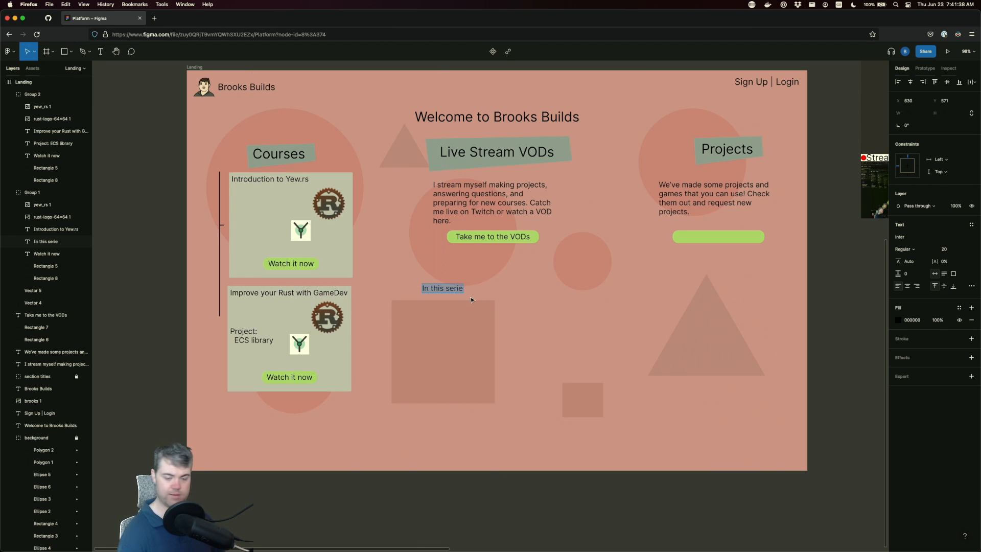
key(Right)
text(s I'll)
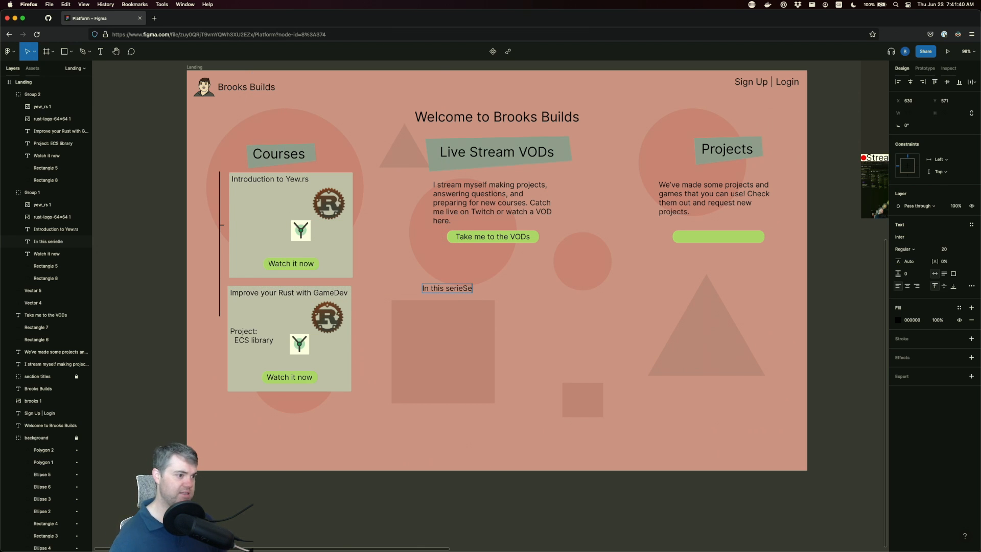
key(BackSpace)
key(BackSpace)
key(BackSpace)
key(BackSpace)
key(BackSpace)
key(BackSpace)
key(BackSpace)
key(BackSpace)
key(BackSpace)
key(BackSpace)
key(BackSpace)
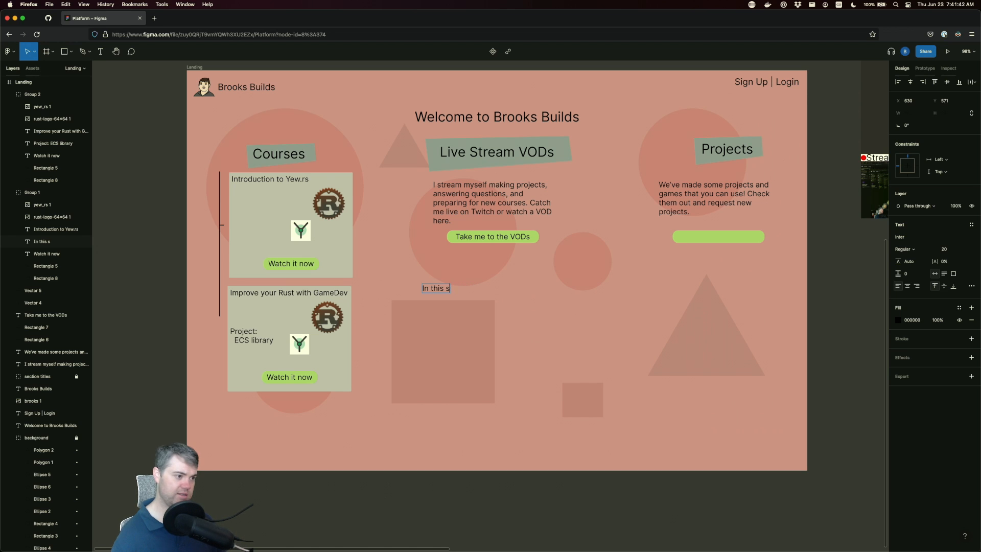
key(BackSpace)
key(BackSpace)
key(BackSpace)
key(BackSpace)
key(BackSpace)
key(BackSpace)
key(BackSpace)
key(BackSpace)
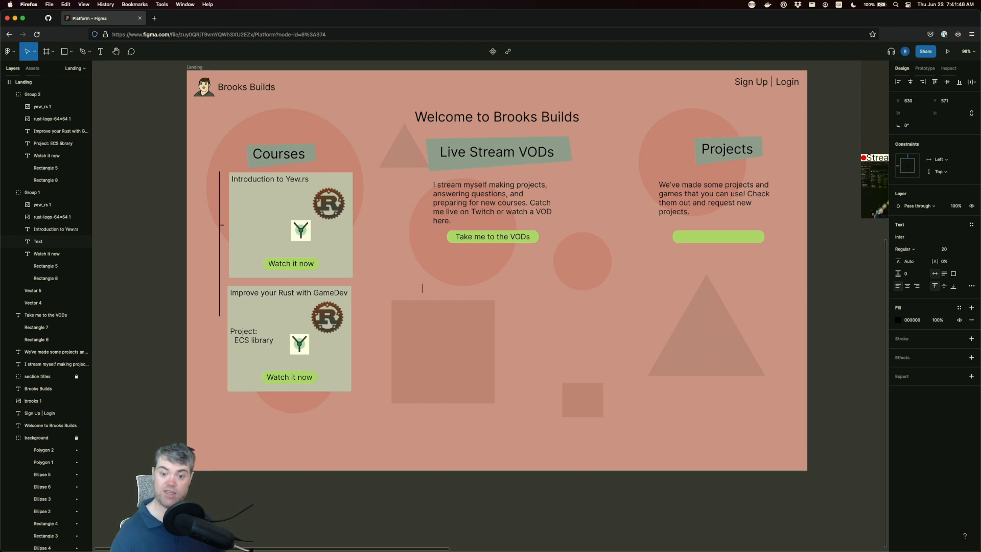
text(Weo)
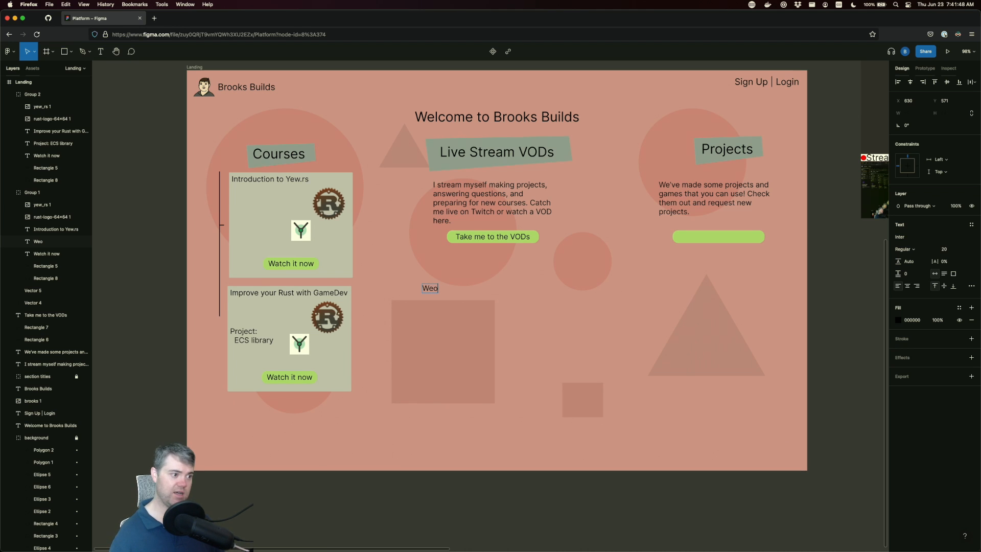
key(BackSpace)
key(BackSpace)
key(BackSpace)
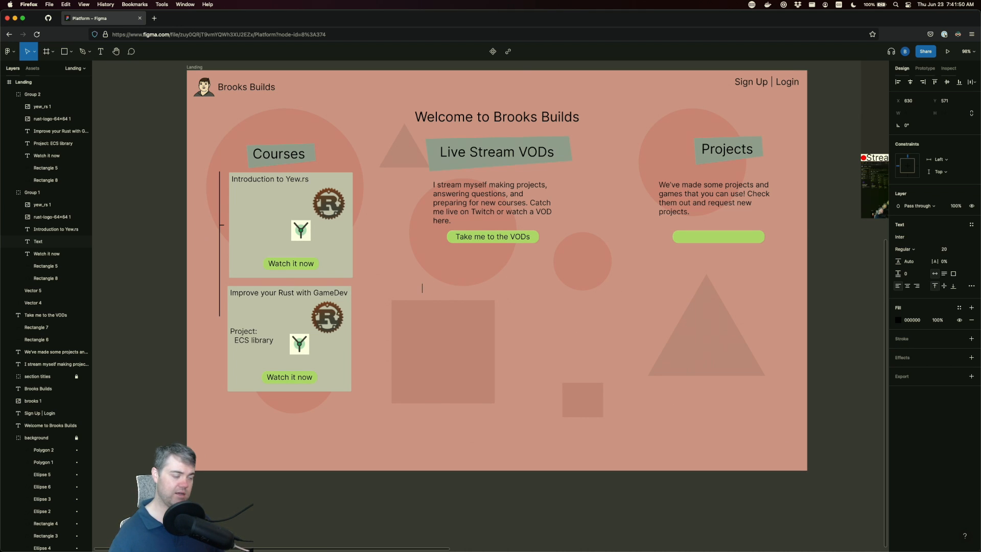
text(Well)
key(BackSpace)
key(BackSpace)
key(BackSpace)
key(BackSpace)
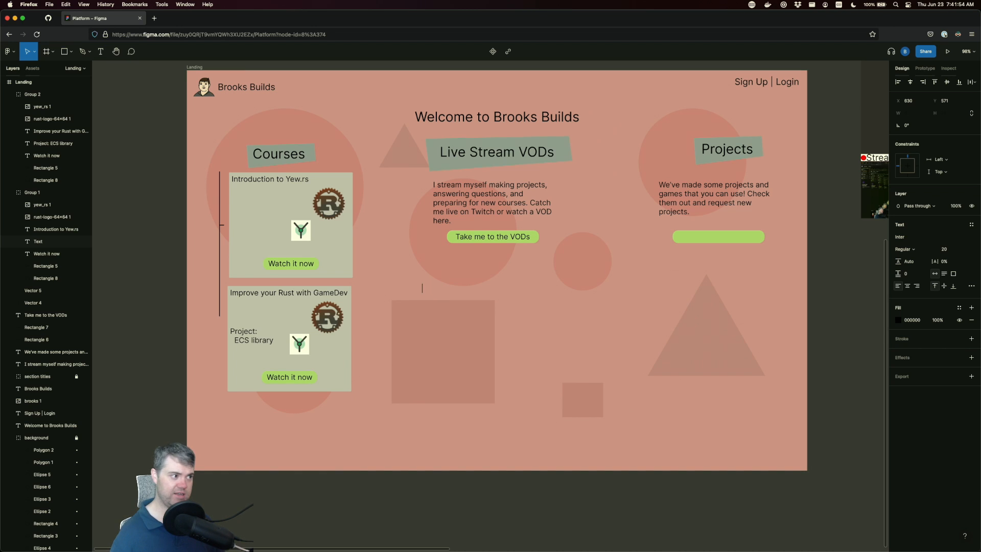
Write "learn the basics of web development using Yew.rs." in the empty description text
text(learn)
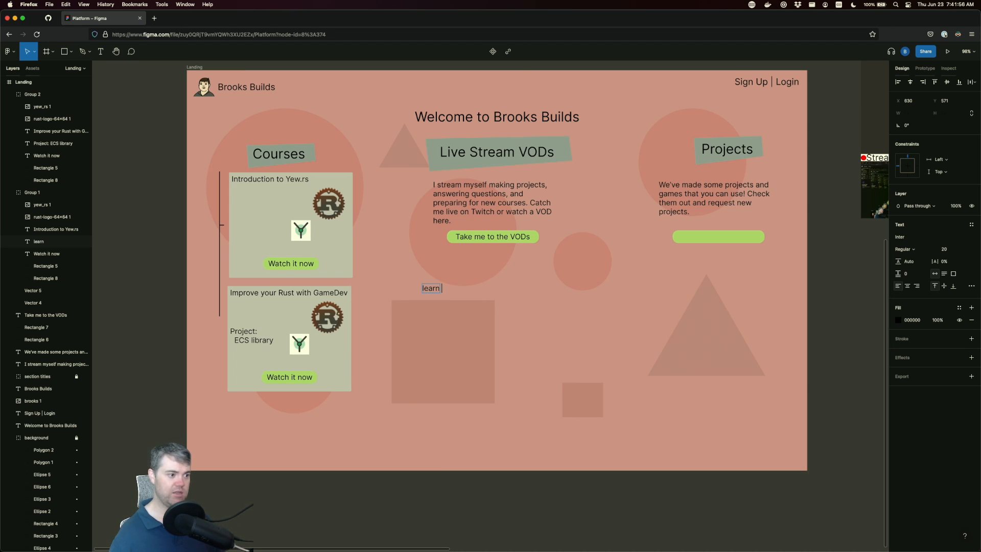
text( the basics)
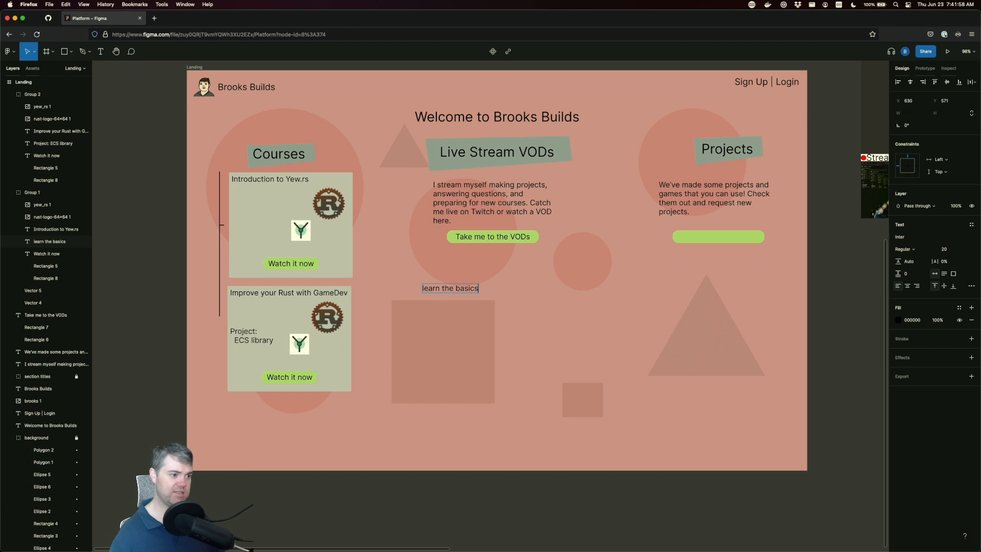
text( of web)
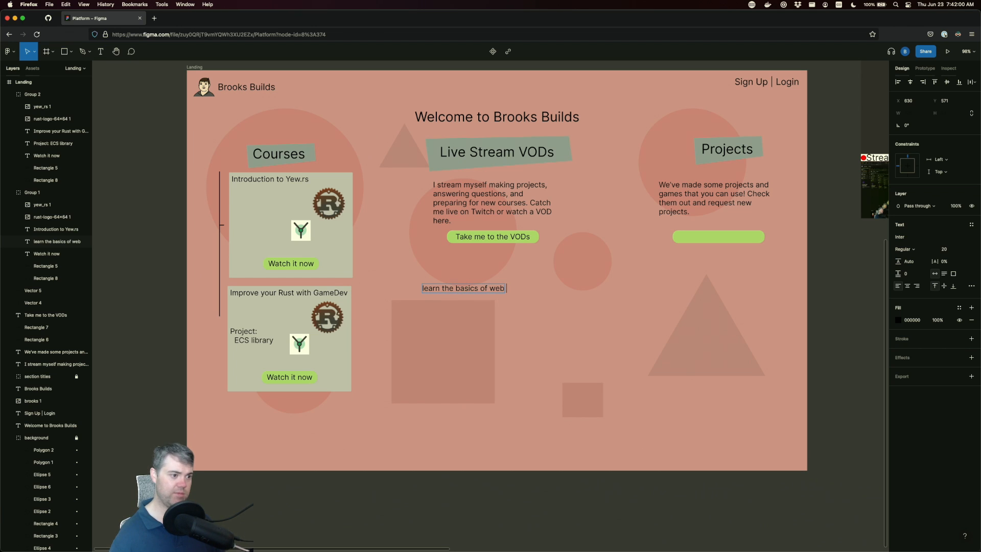
text( development)
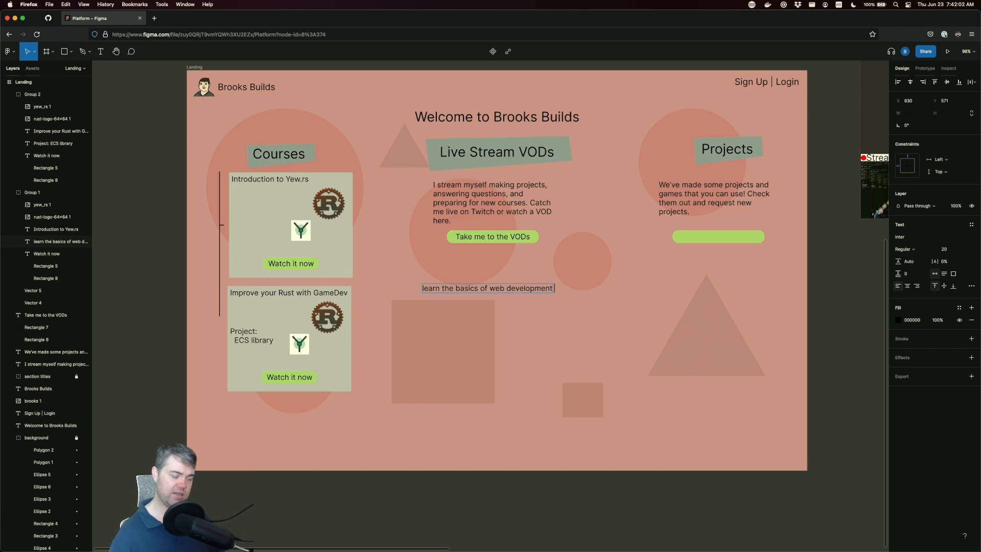
text( using)
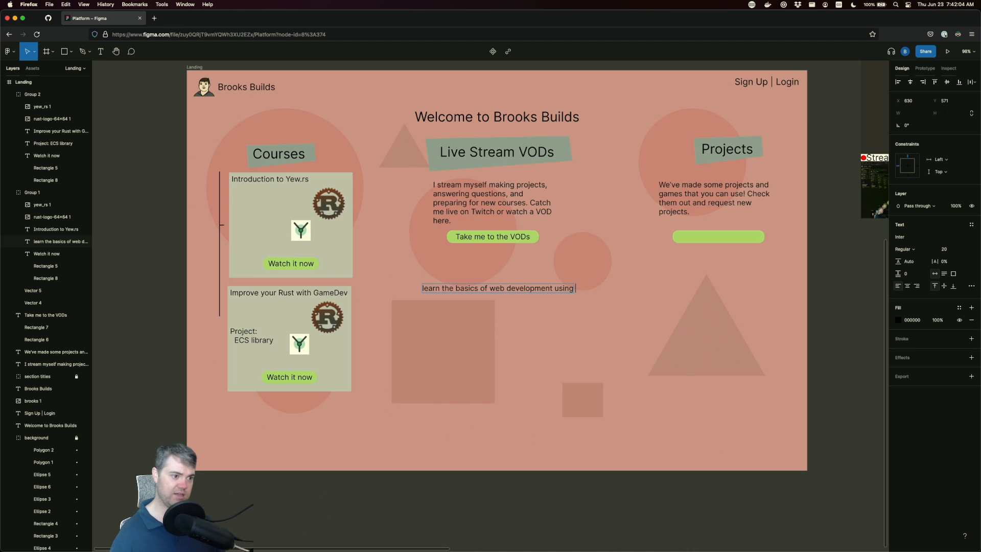
text( Yew.rs)
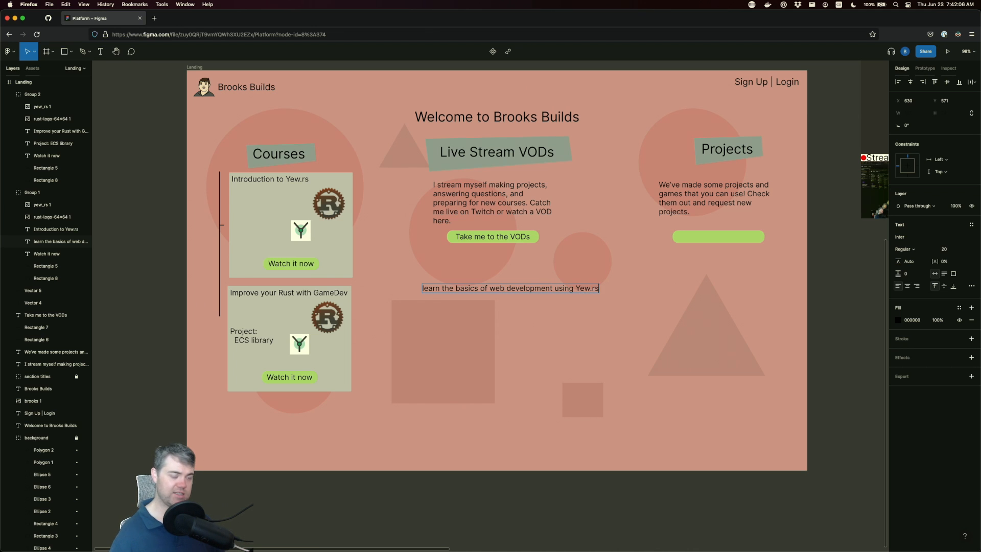
text(.)
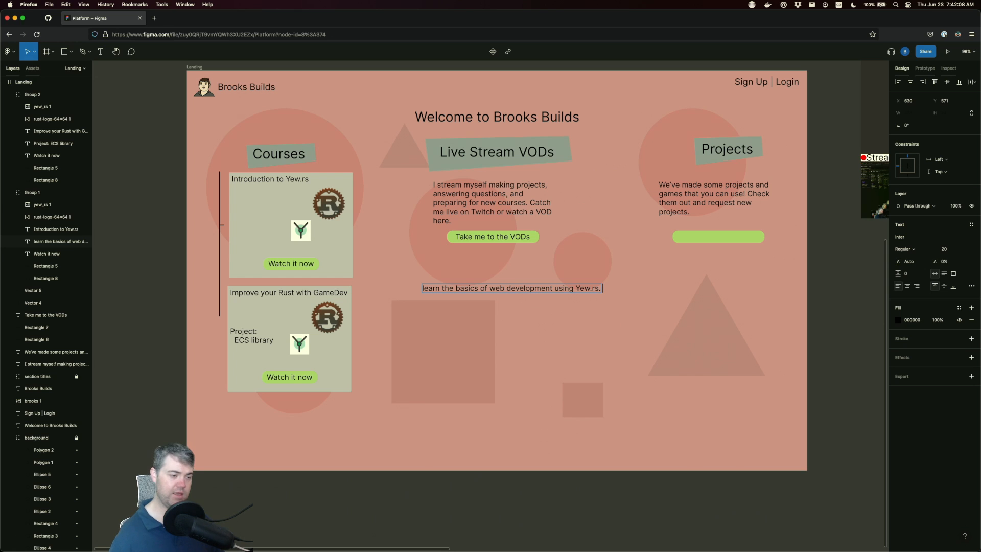
Continue the description with "Yew is similar to React, so we'll be programming with Components"
text( Yew is simil)
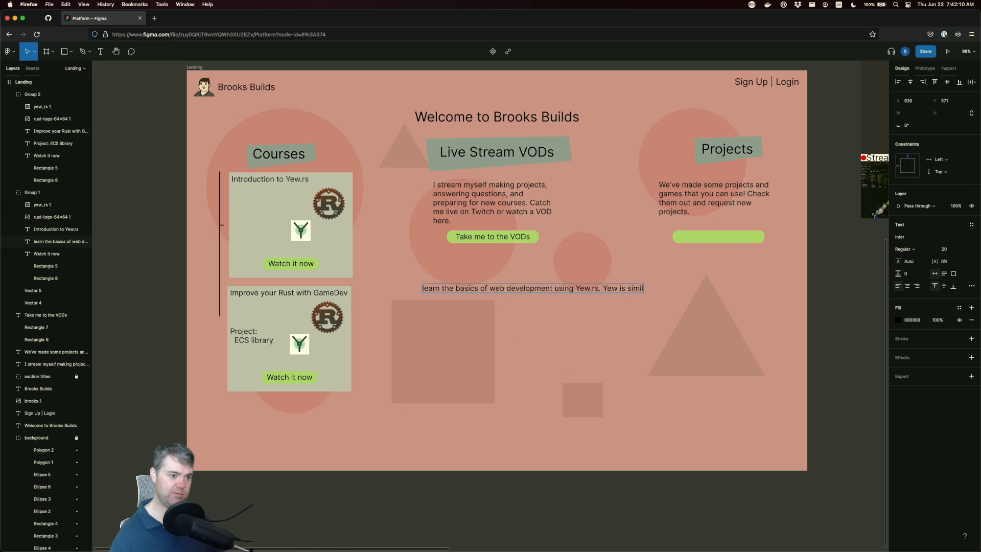
text(ar to React, )
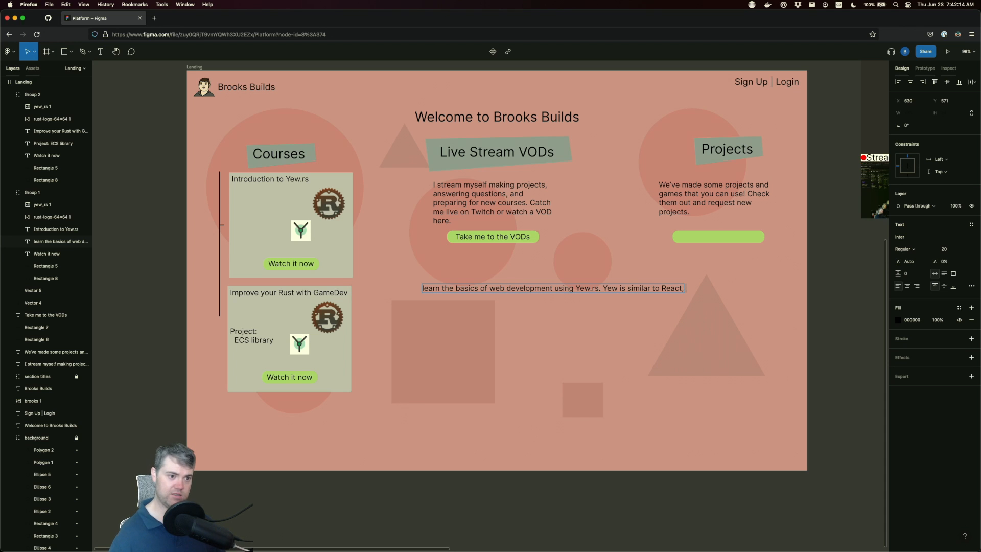
text(so we'll)
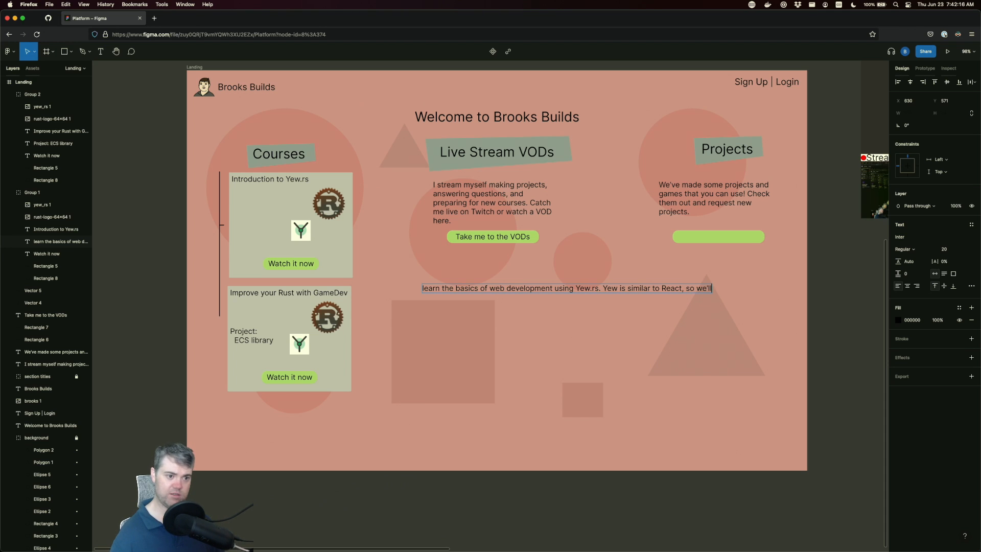
text( be programm)
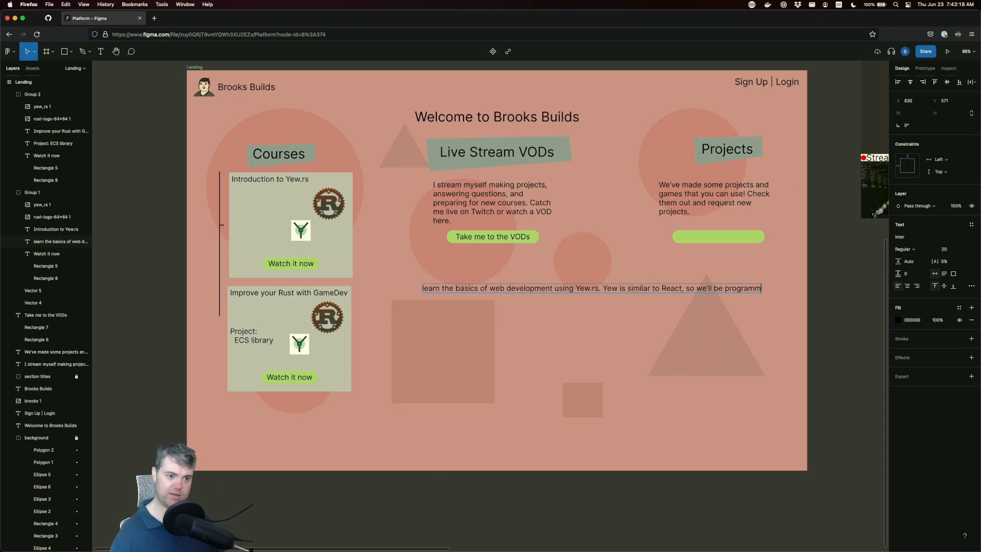
text(ing with Components)
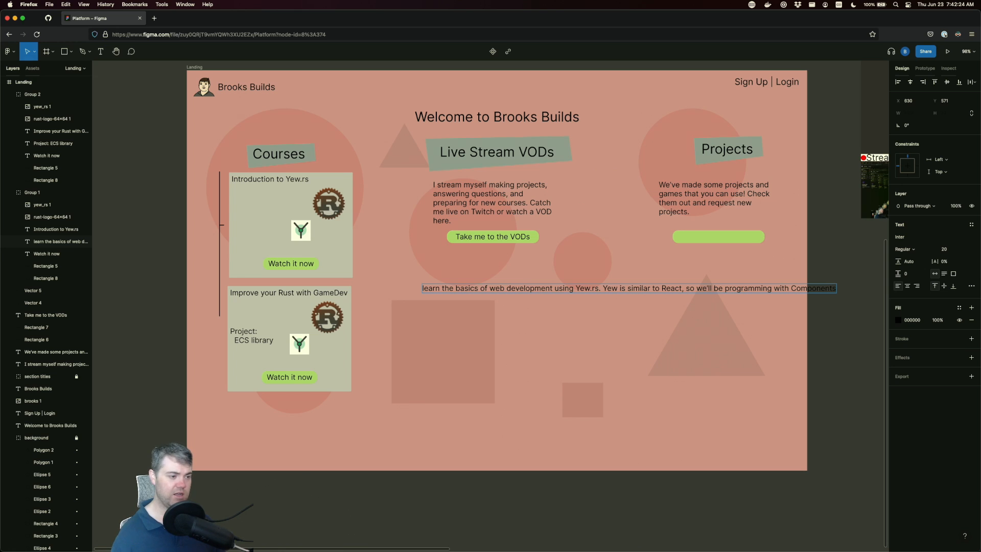
Delete the sentence comparing Yew with React from the end of the description
key(BackSpace)
key(BackSpace)
key(BackSpace)
key(BackSpace)
key(BackSpace)
key(BackSpace)
key(BackSpace)
key(BackSpace)
key(BackSpace)
key(BackSpace)
key(BackSpace)
key(BackSpace)
key(BackSpace)
key(BackSpace)
key(BackSpace)
key(BackSpace)
key(BackSpace)
key(BackSpace)
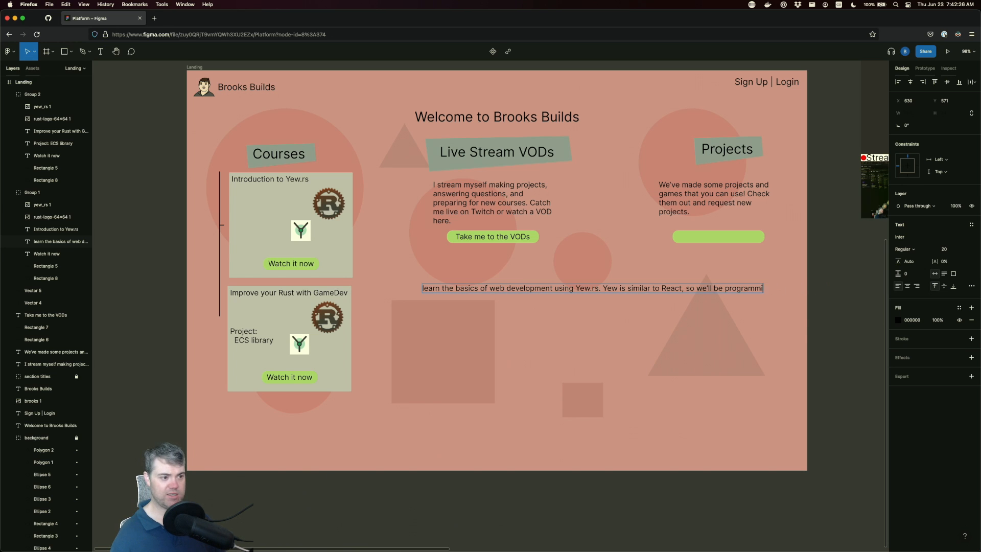
key(BackSpace)
key(BackSpace)
key(BackSpace)
key(BackSpace)
key(BackSpace)
key(BackSpace)
key(BackSpace)
key(BackSpace)
key(BackSpace)
key(BackSpace)
key(BackSpace)
key(BackSpace)
key(BackSpace)
key(BackSpace)
key(BackSpace)
key(BackSpace)
key(BackSpace)
key(BackSpace)
key(BackSpace)
key(BackSpace)
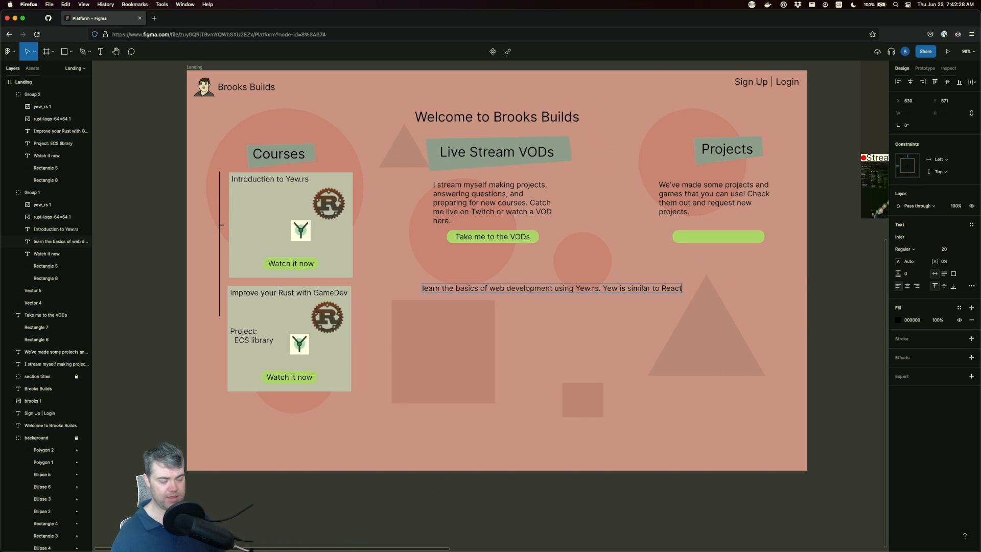
key(BackSpace)
key(BackSpace)
key(BackSpace)
key(BackSpace)
key(BackSpace)
key(BackSpace)
key(BackSpace)
key(BackSpace)
key(BackSpace)
key(BackSpace)
key(BackSpace)
key(BackSpace)
key(BackSpace)
key(BackSpace)
key(BackSpace)
key(BackSpace)
key(BackSpace)
key(BackSpace)
key(BackSpace)
key(BackSpace)
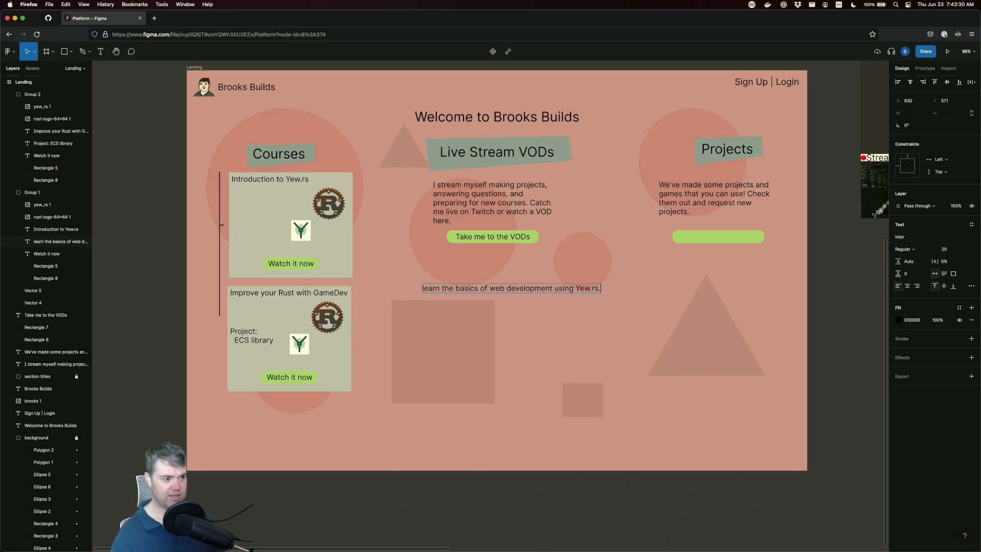
Reword the description to "learn the basics of Yew.rs for front-end web development without touching a line of JavaScript"
key(BackSpace)
key(BackSpace)
key(BackSpace)
key(BackSpace)
key(BackSpace)
key(BackSpace)
key(BackSpace)
key(BackSpace)
key(BackSpace)
key(BackSpace)
key(BackSpace)
key(BackSpace)
key(BackSpace)
key(BackSpace)
key(BackSpace)
key(BackSpace)
key(BackSpace)
key(BackSpace)
key(BackSpace)
key(BackSpace)
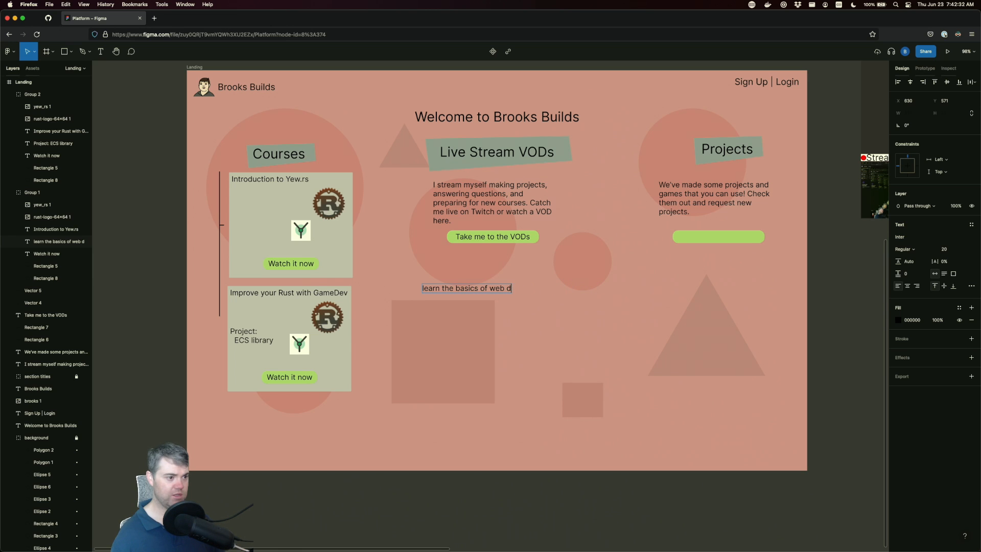
key(BackSpace)
key(BackSpace)
key(BackSpace)
key(BackSpace)
key(BackSpace)
text(Yew)
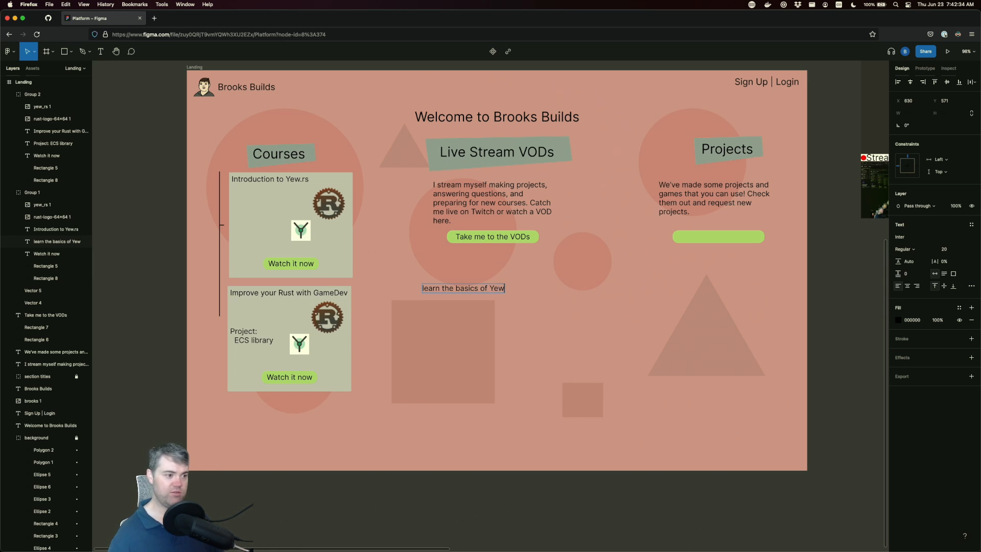
text(.rs for)
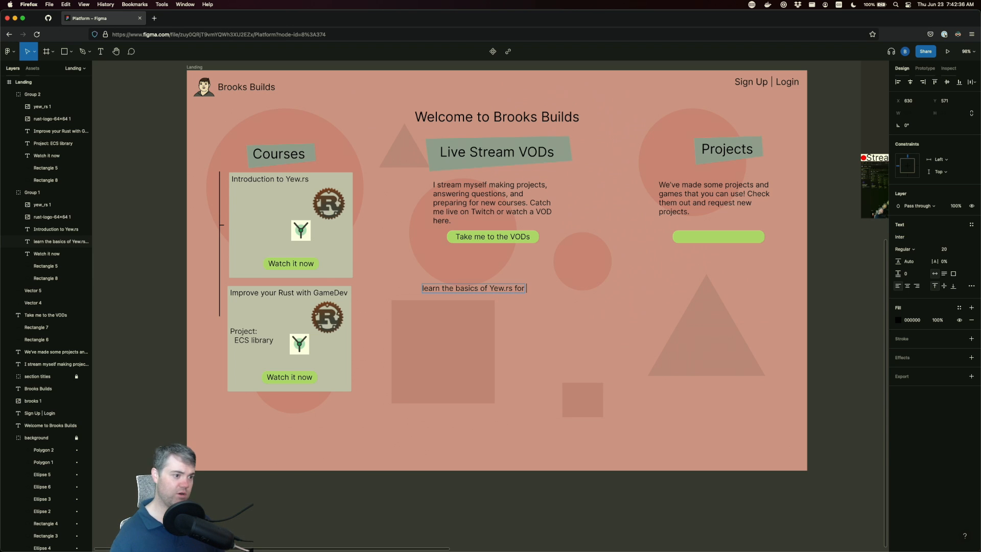
text( front-end)
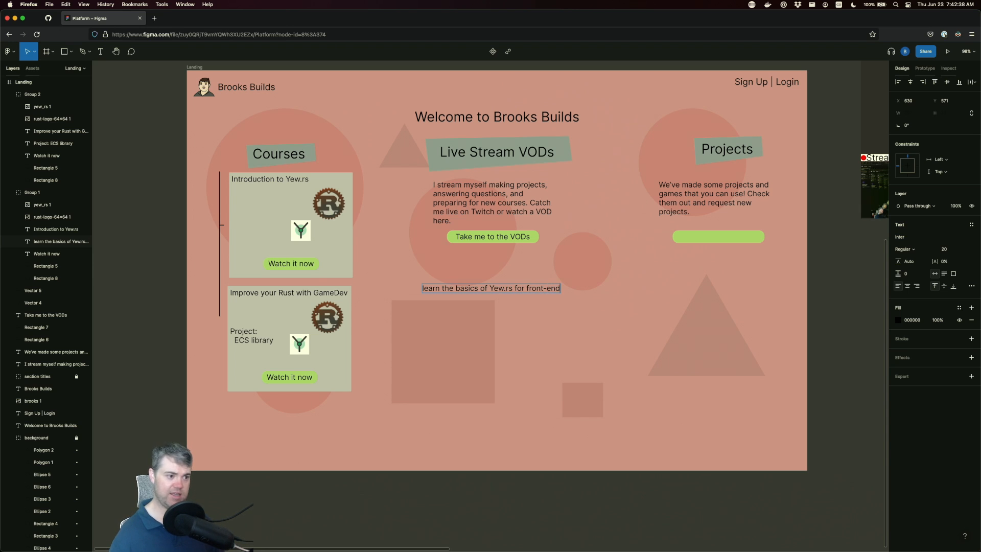
text( web)
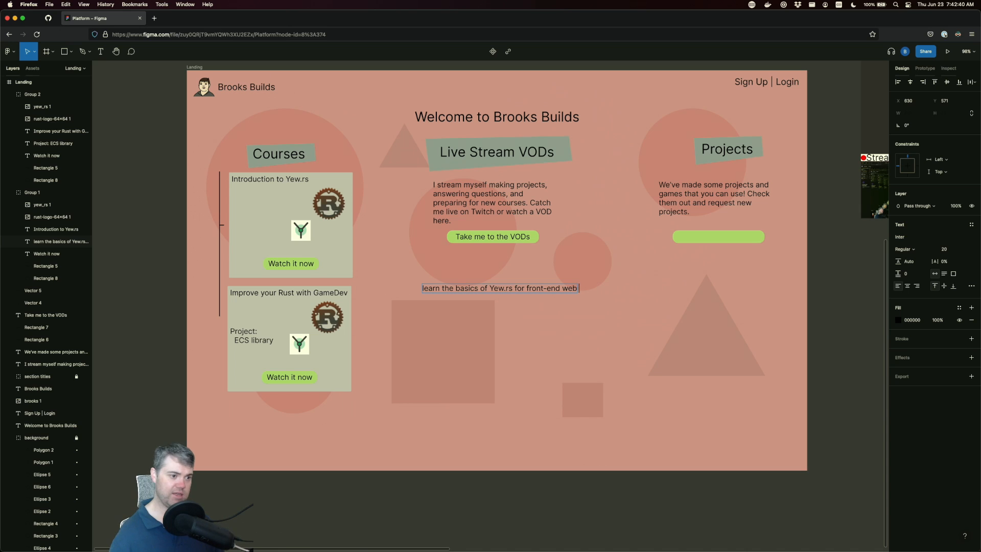
text( developme)
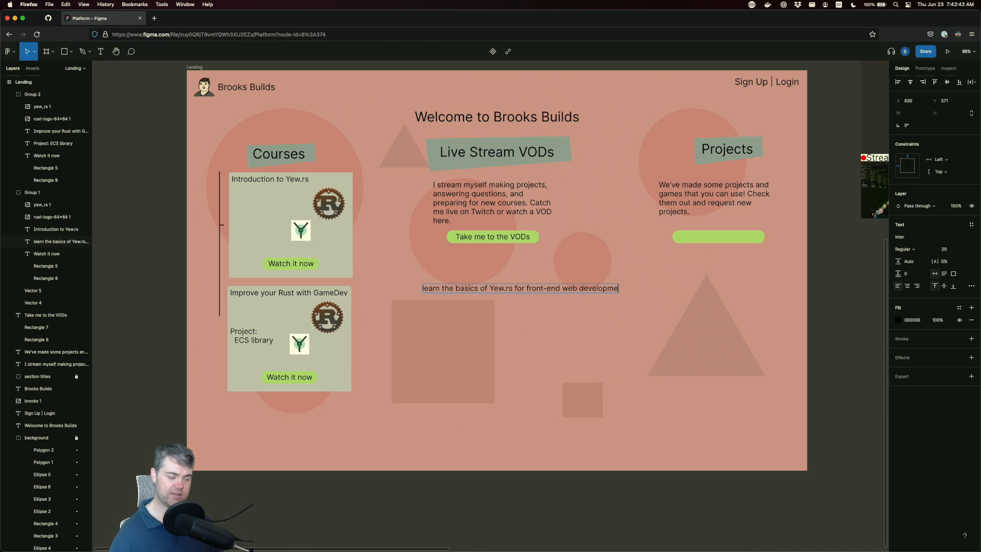
text(nt )
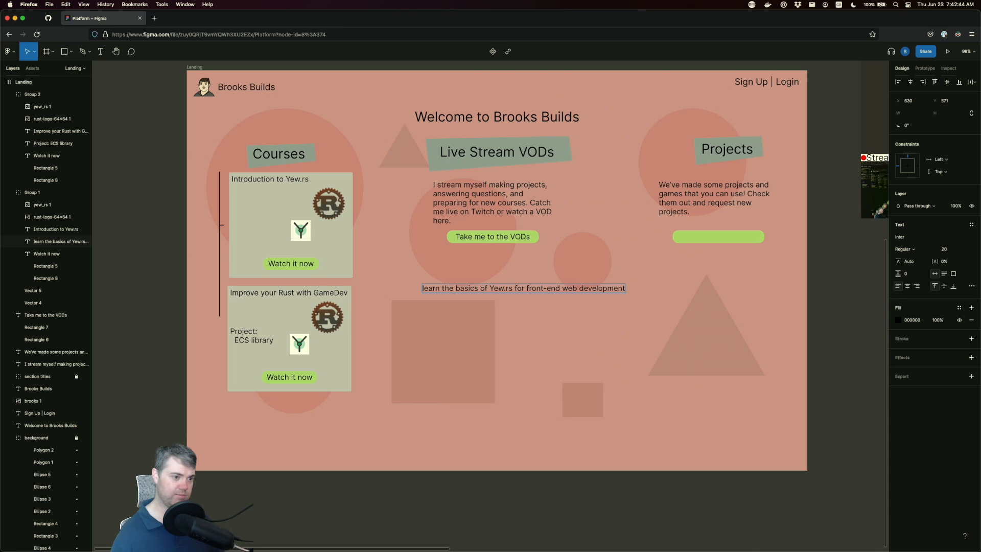
text(without tou)
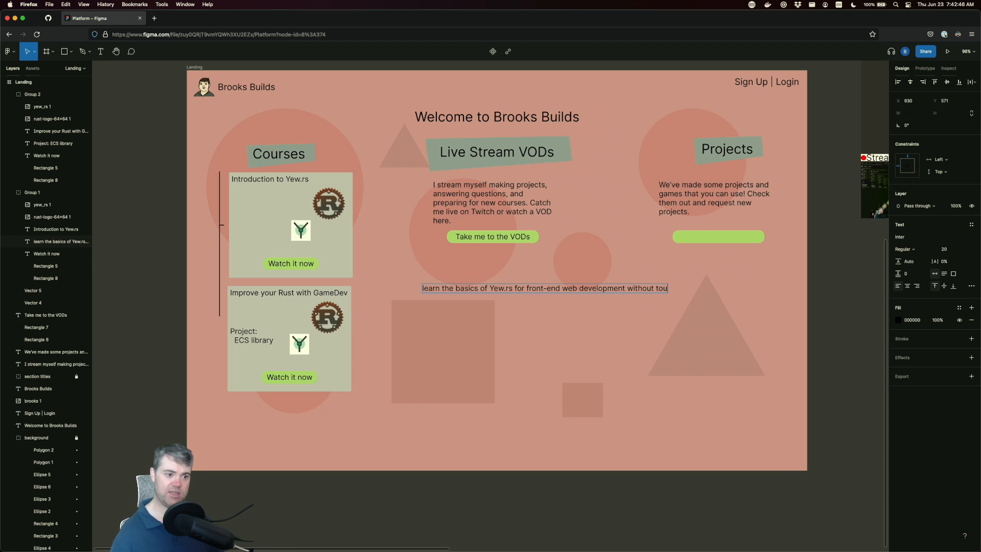
text(ching a lin)
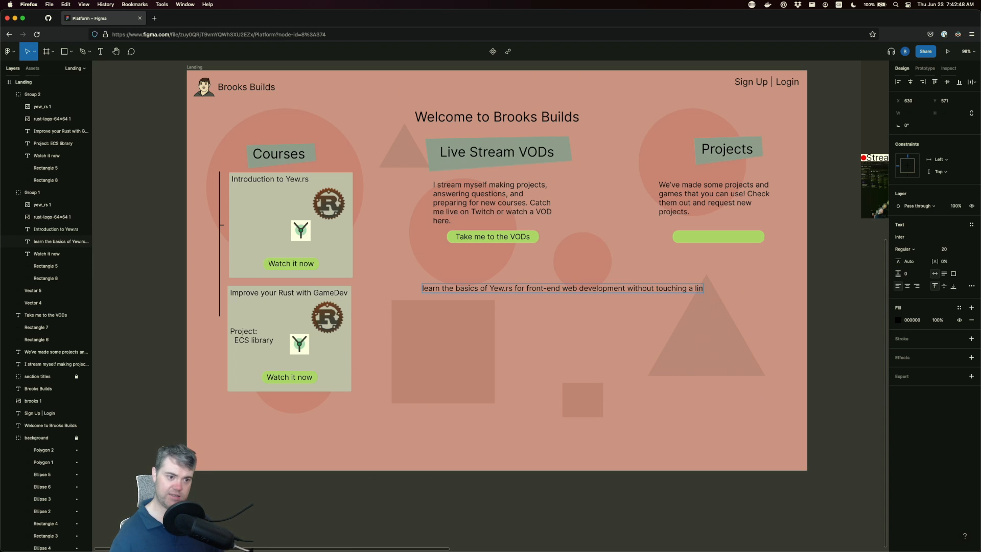
text(e of Java)
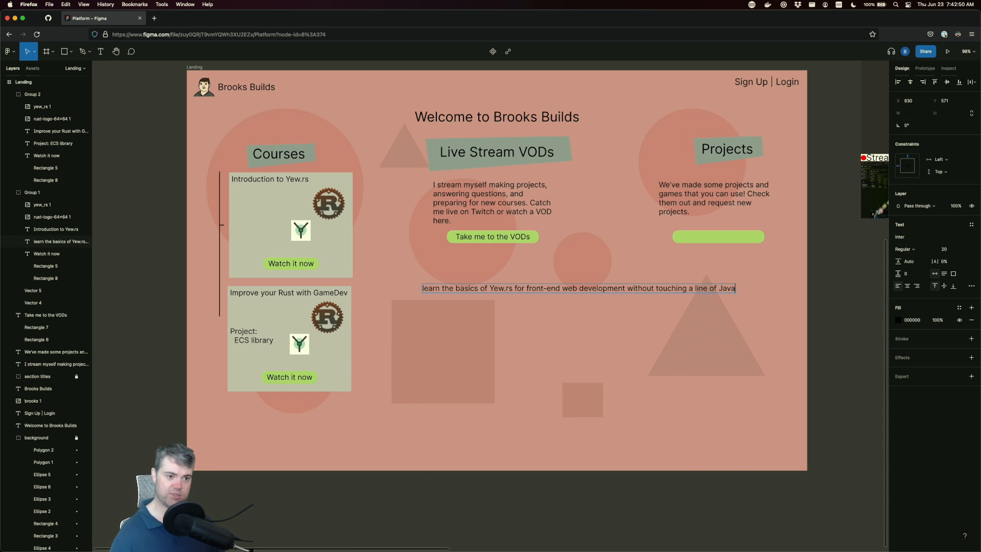
text(Script)
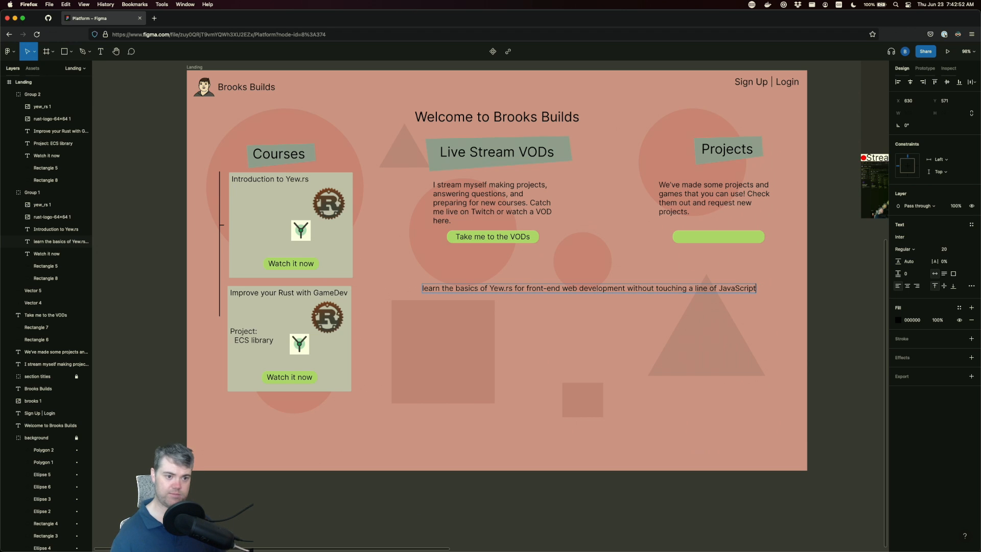
Extend the description with "! We'll be creating a front end for a todo application" and finish editing the text
text(! We'l)
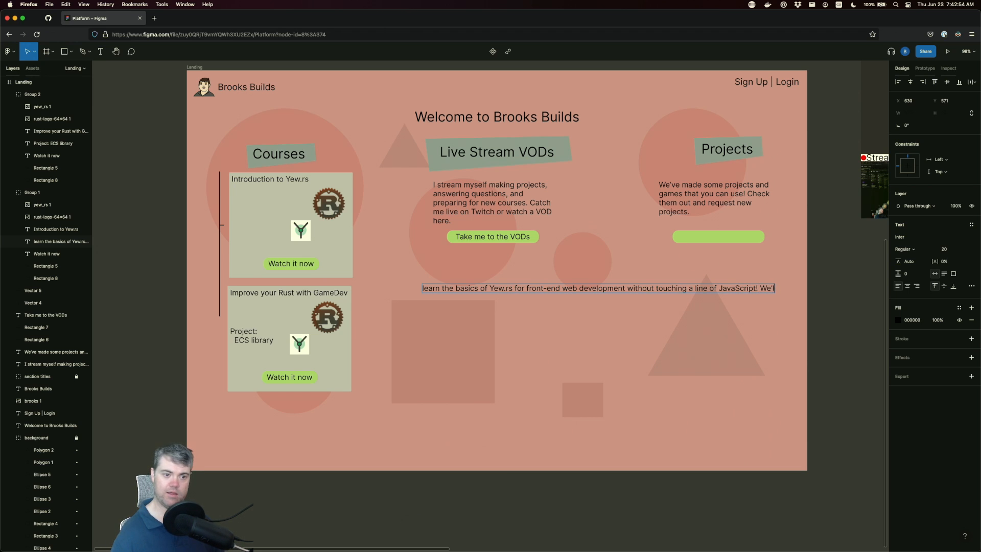
text(l be cr)
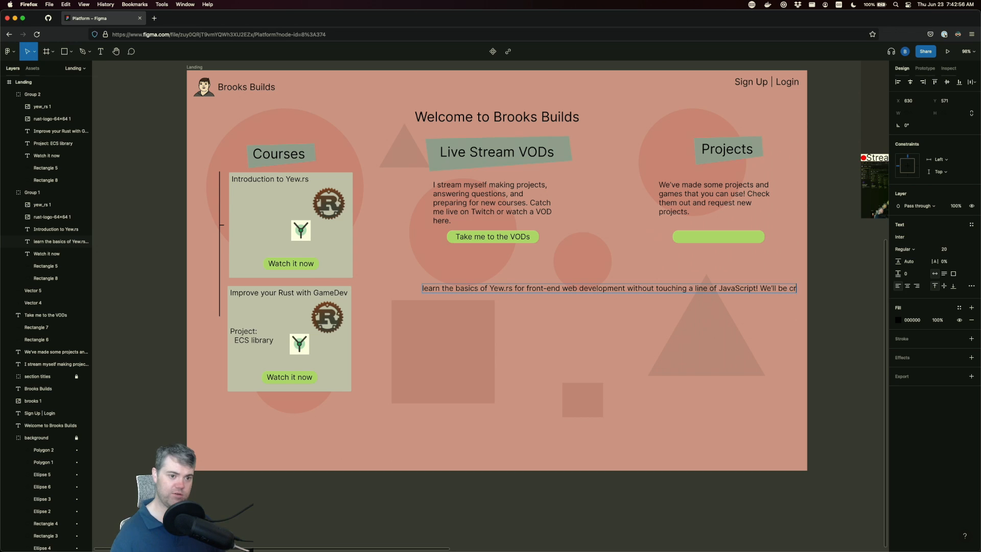
text(eating a front end for a to)
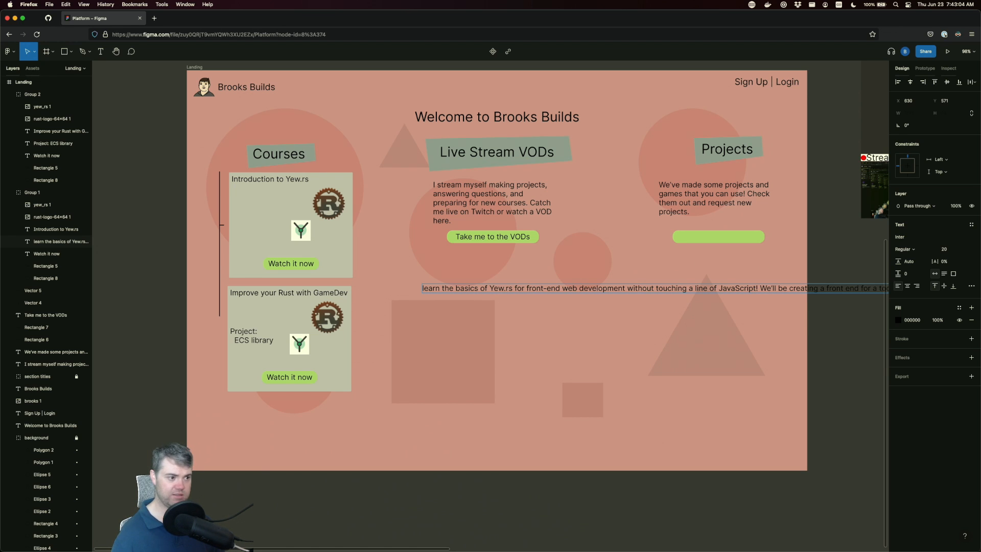
key(Escape)
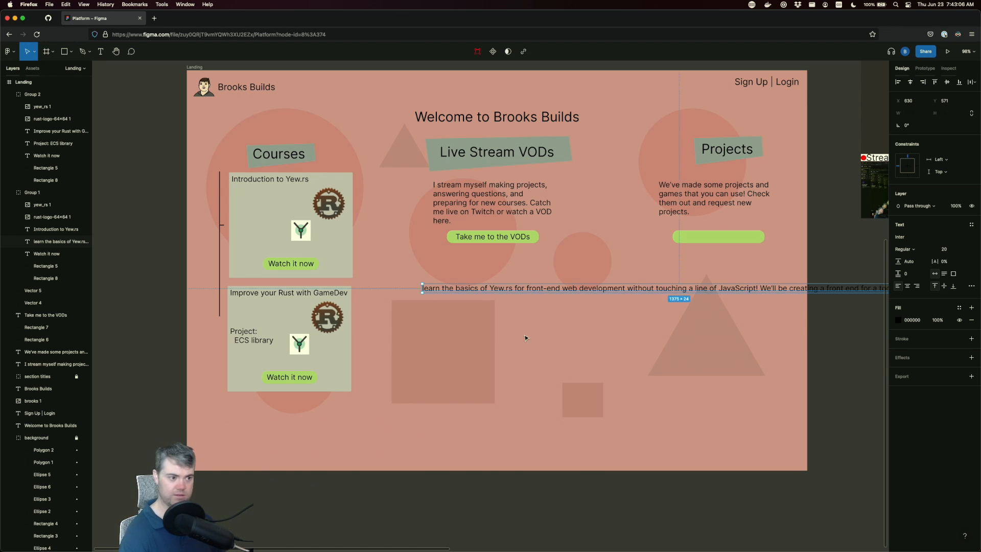
Narrow the description's text box to about 327 px wide so it wraps, placing it below the Live Stream VODs section
drag(581, 289, 380, 291)
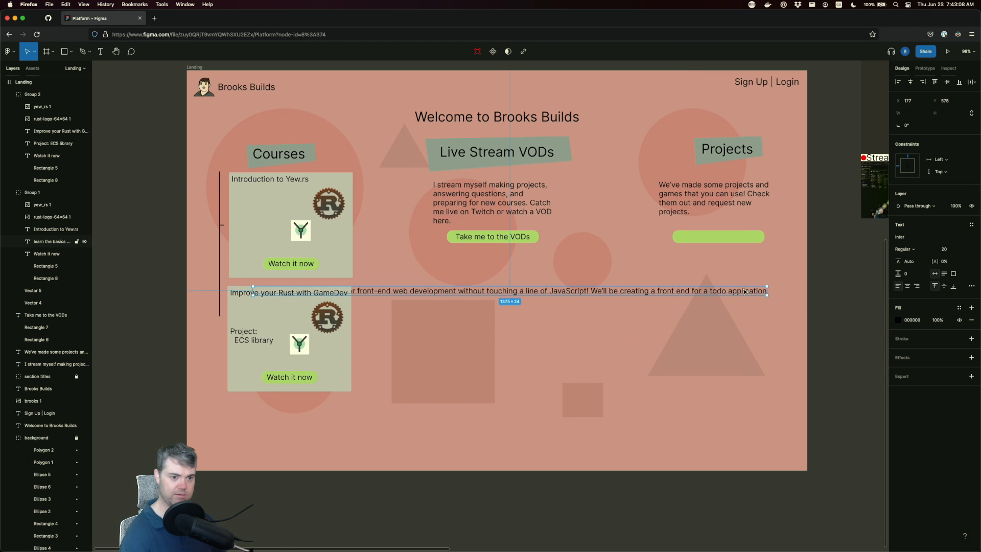
drag(768, 291, 536, 317)
Move the Rust and Yew logos out of the upper course card to the blank area below the Projects section
click(328, 204)
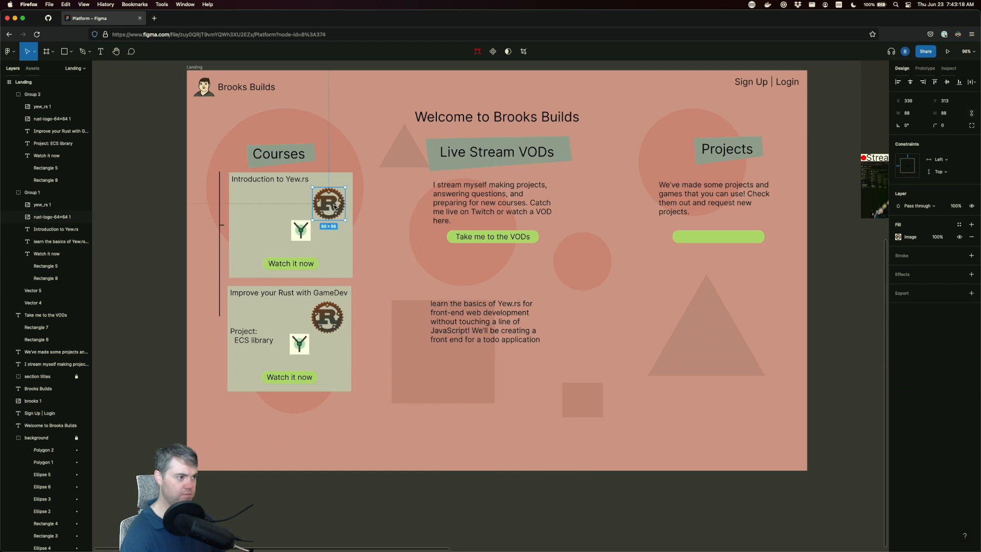
drag(328, 203, 609, 290)
drag(301, 230, 675, 316)
Move the Yew.rs description into the upper course card below its title and set its font size to 16
drag(497, 321, 296, 207)
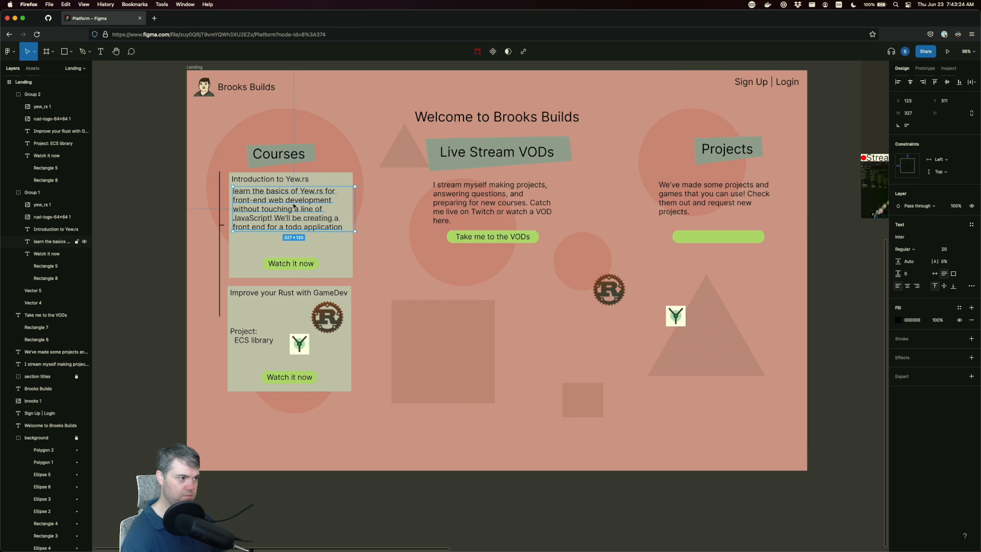
double_click(293, 203)
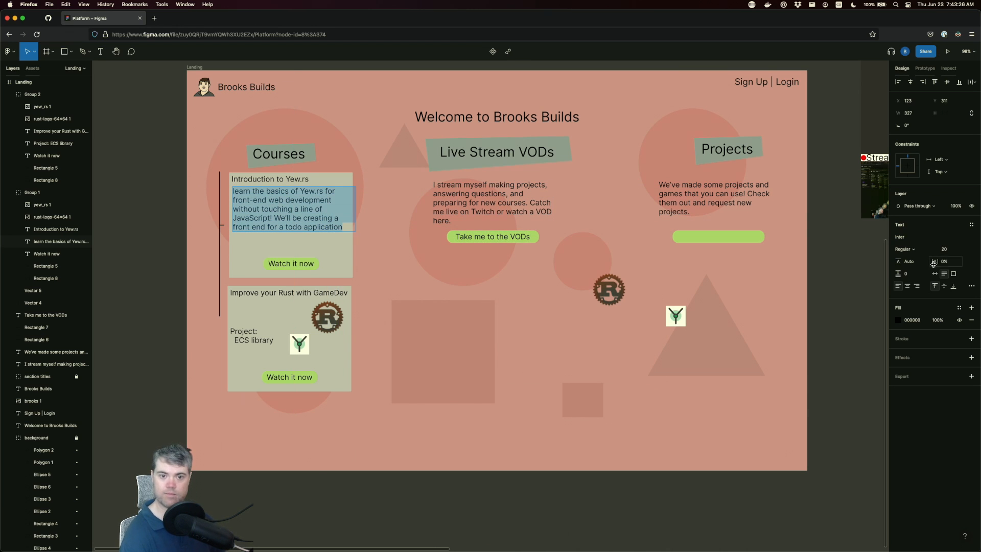
click(958, 250)
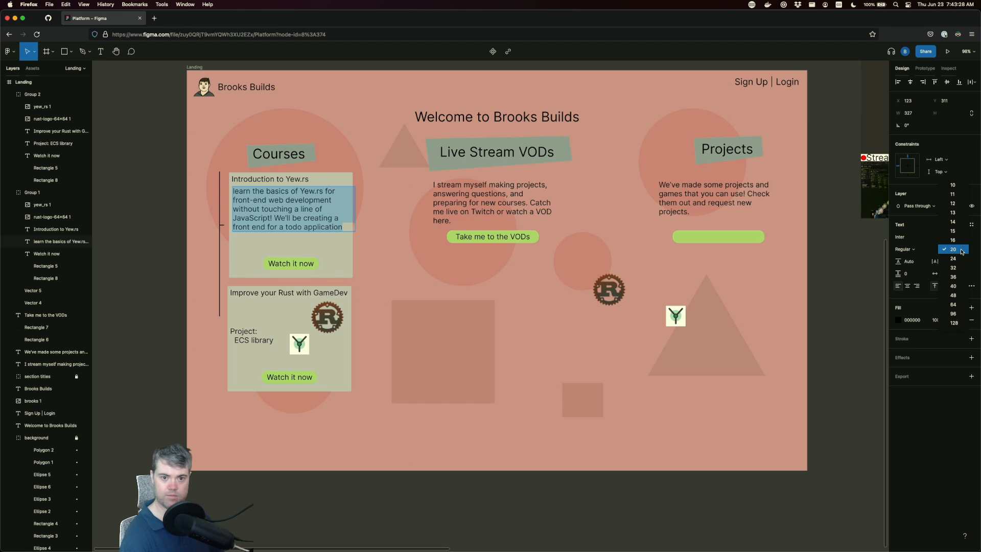
click(948, 238)
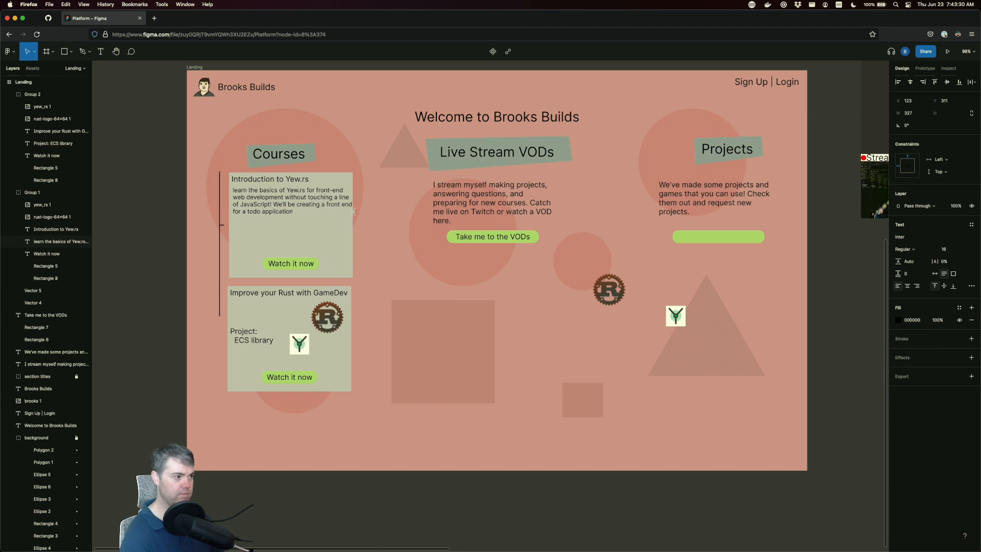
key(Escape)
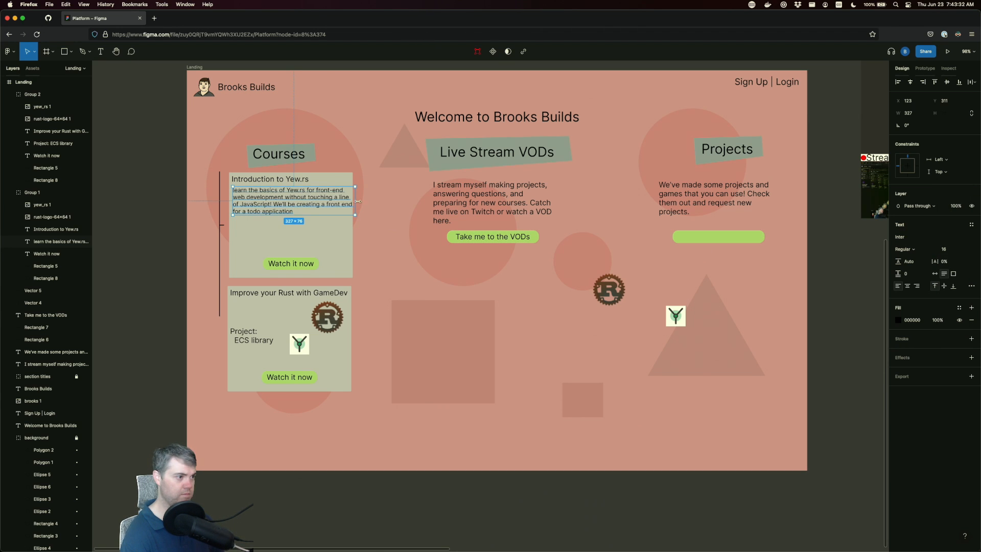
Narrow the description's text box to about 160 px wide and stack the Rust logo above the Yew logo beside it in the upper course card
drag(354, 201, 271, 216)
click(413, 235)
drag(614, 292, 320, 207)
click(606, 298)
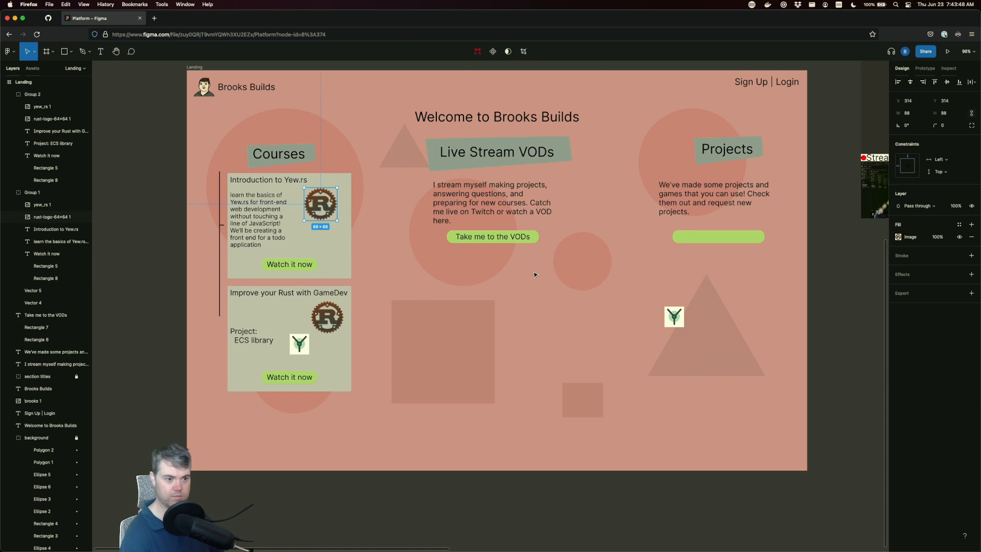
drag(674, 316, 321, 237)
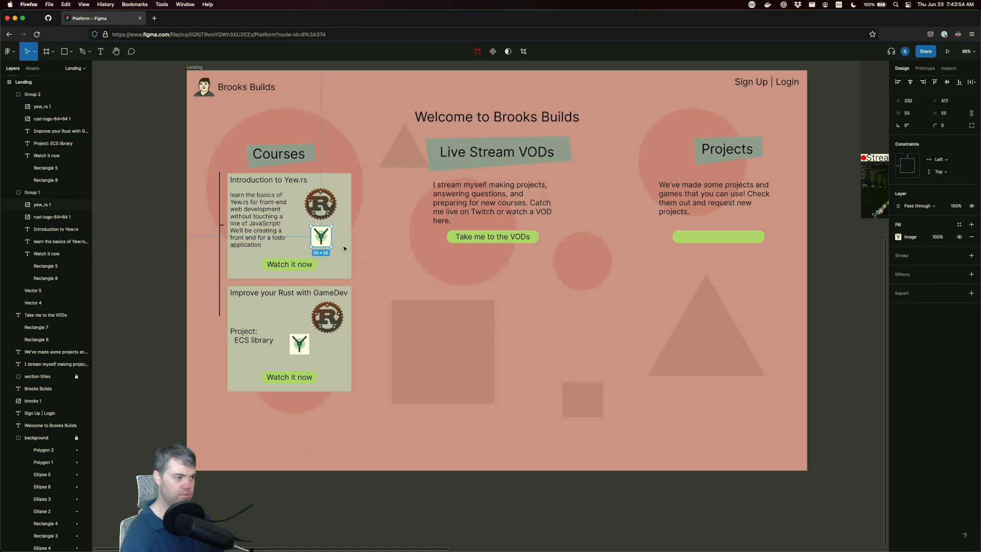
click(409, 276)
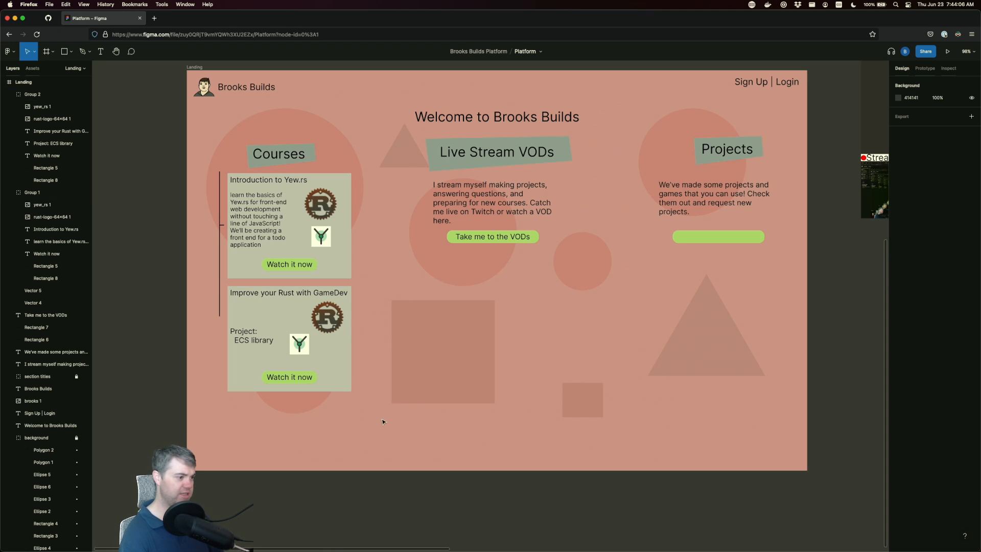
Replace the lower course card with a duplicate of the "Introduction to Yew.rs" card placed directly below the original
drag(382, 418, 228, 301)
key(BackSpace)
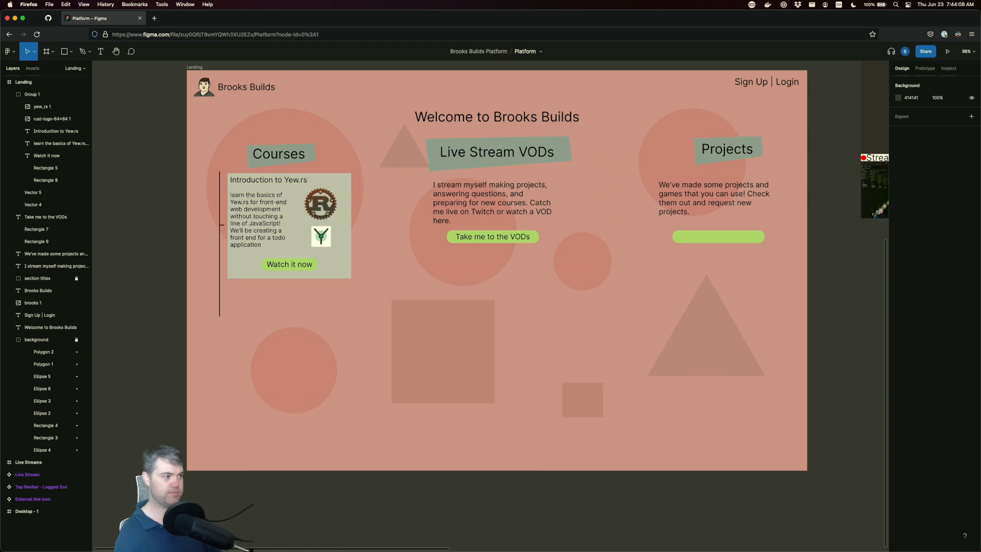
alt+drag(269, 245, 271, 356)
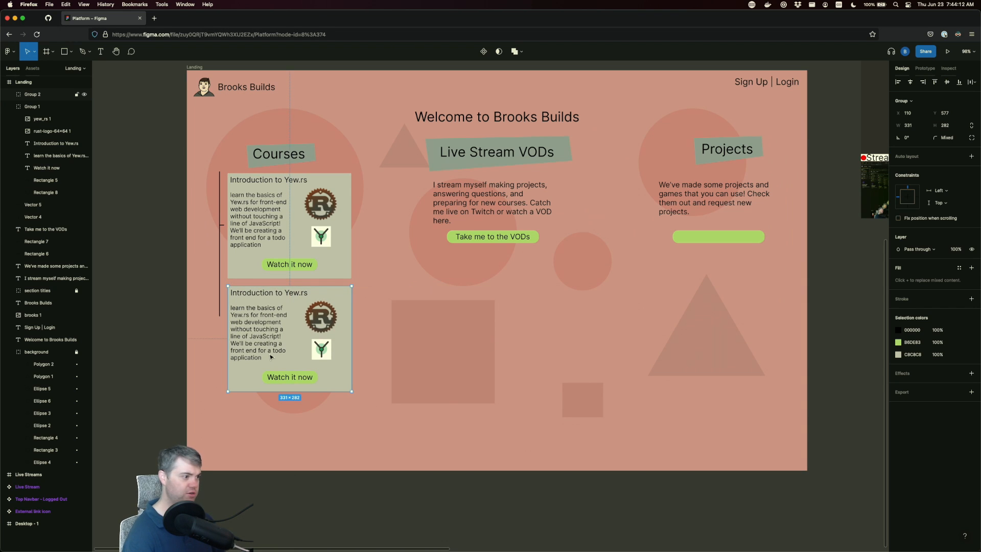
Change the lower course card's title to "Improve Rust by making an ECS"
double_click(256, 297)
double_click(258, 298)
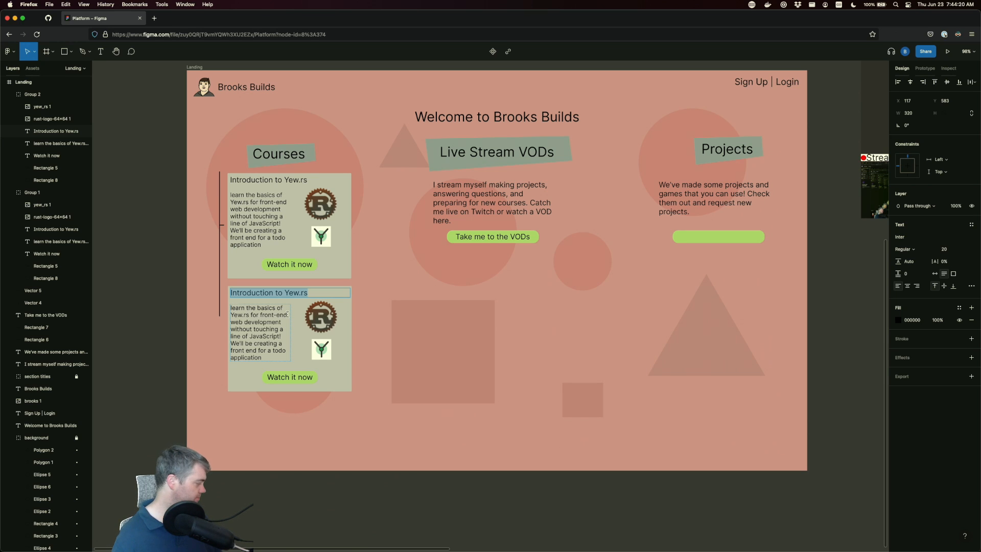
text(Improve )
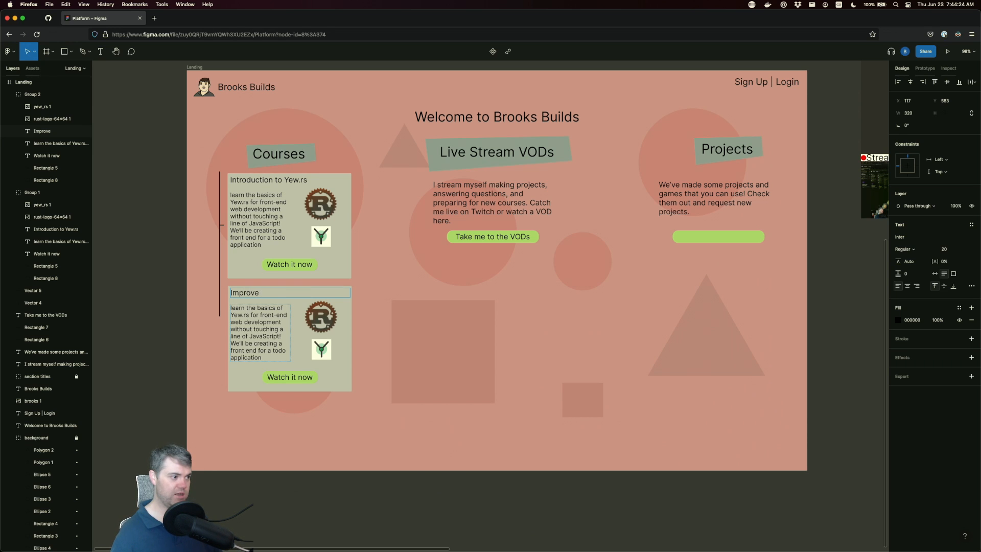
text(Rust sk)
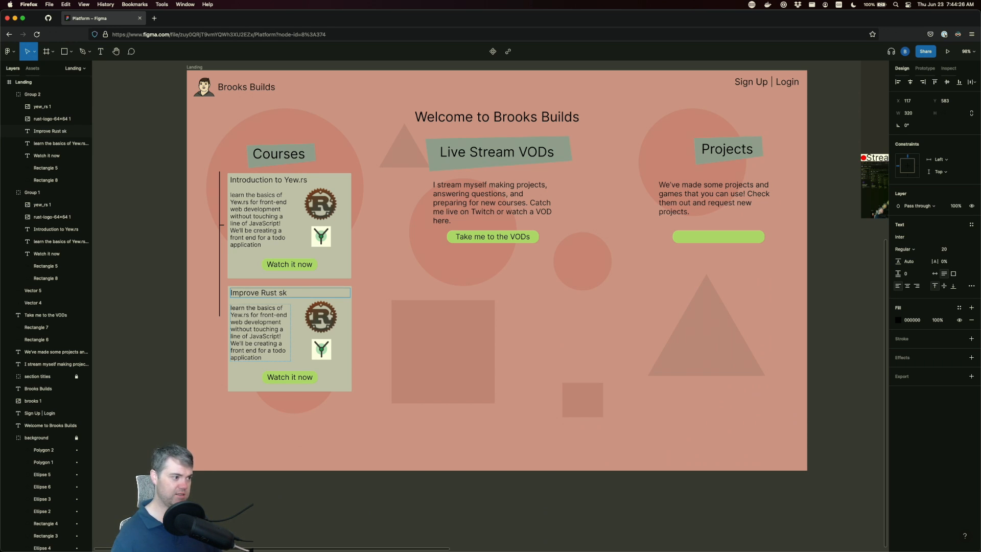
key(BackSpace)
key(BackSpace)
key(BackSpace)
key(BackSpace)
key(BackSpace)
key(BackSpace)
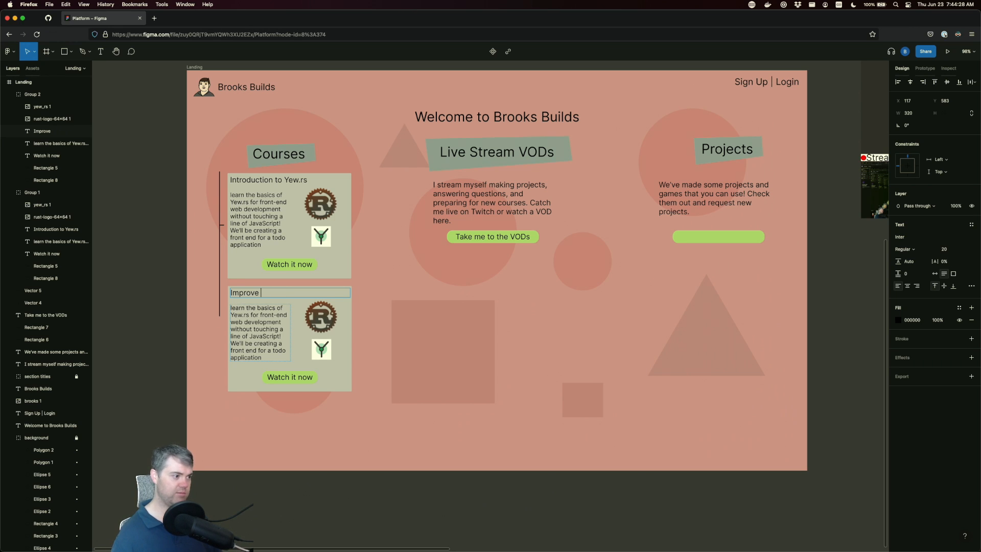
text(ust)
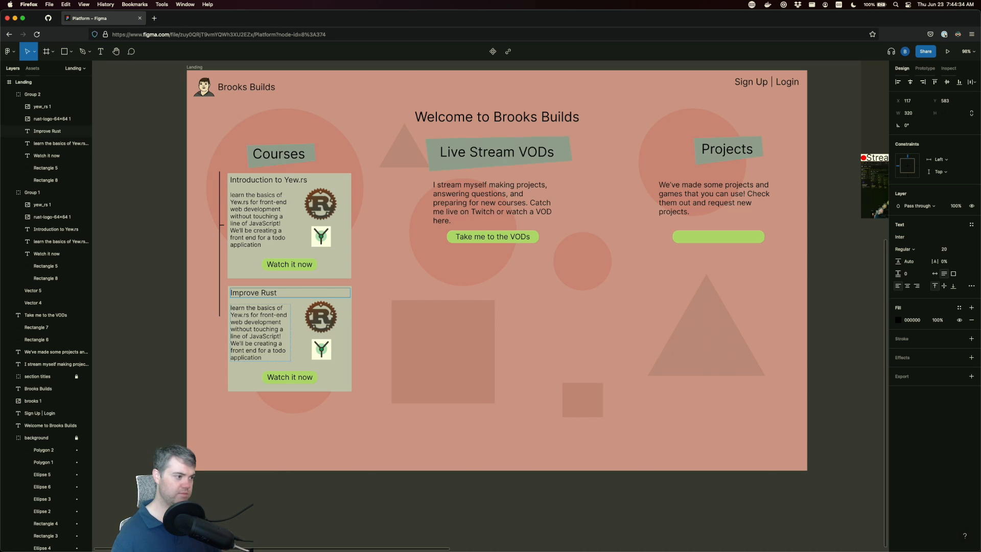
text(by making )
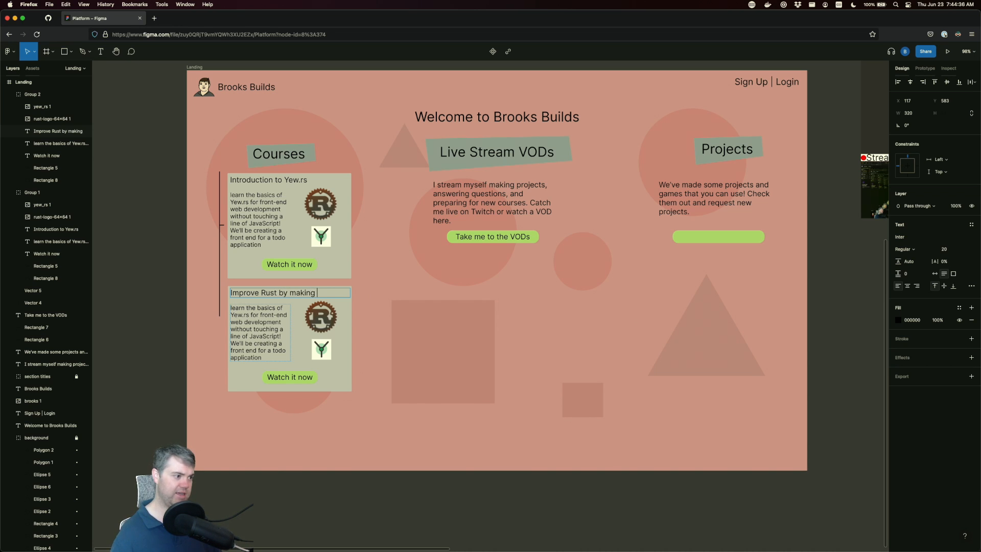
text(an ECS)
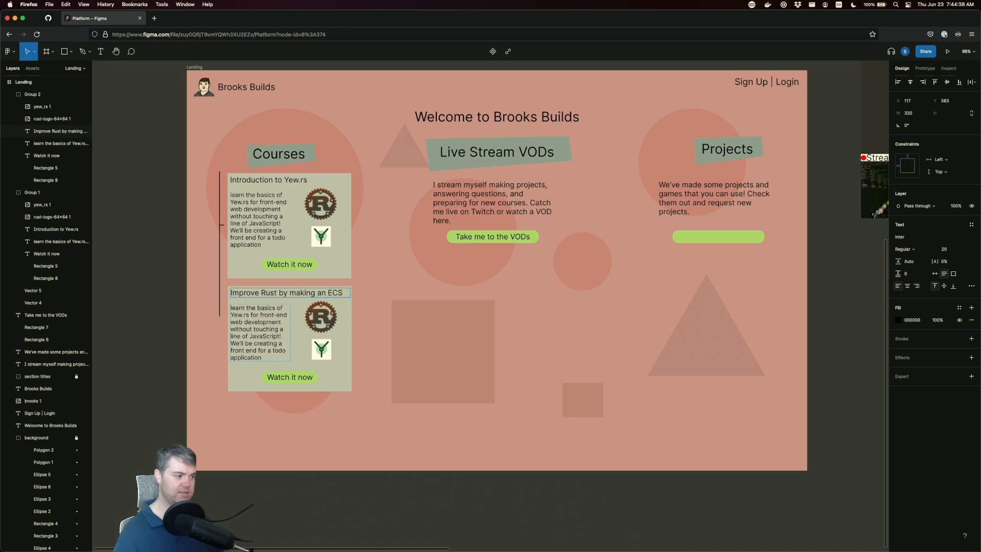
Replace the lower card's description with "Improve your Rust skills by creating an ECS library from scratch in Rust."
click(257, 351)
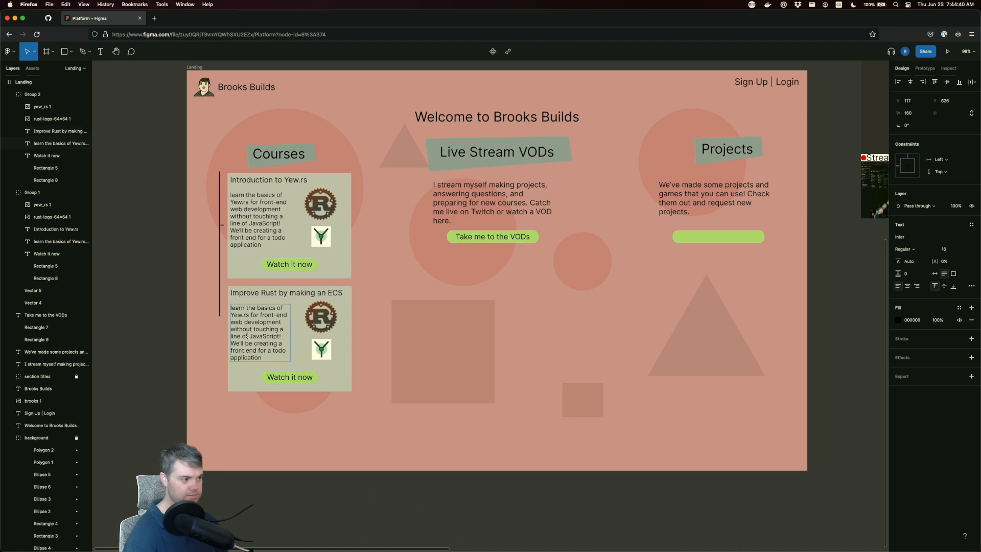
double_click(247, 336)
key(super+a)
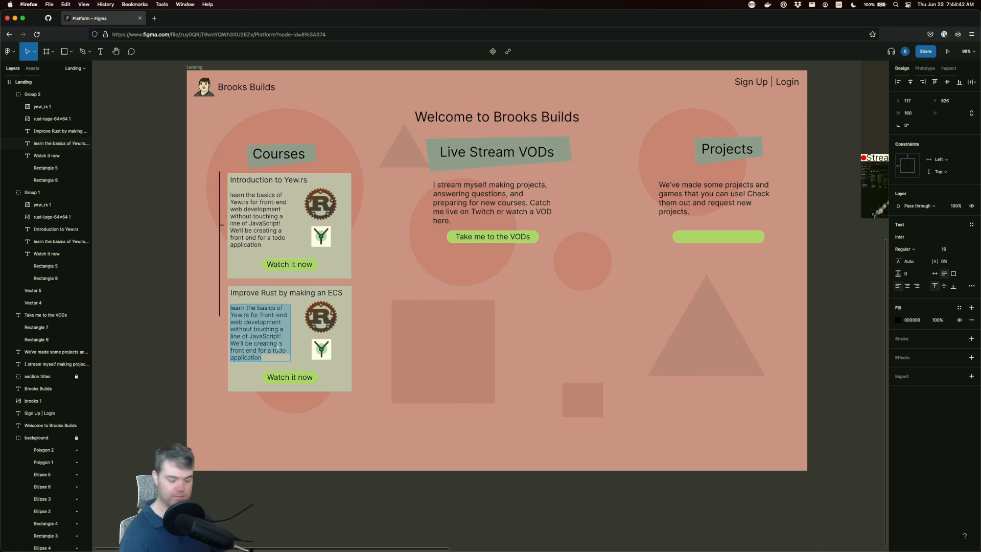
key(BackSpace)
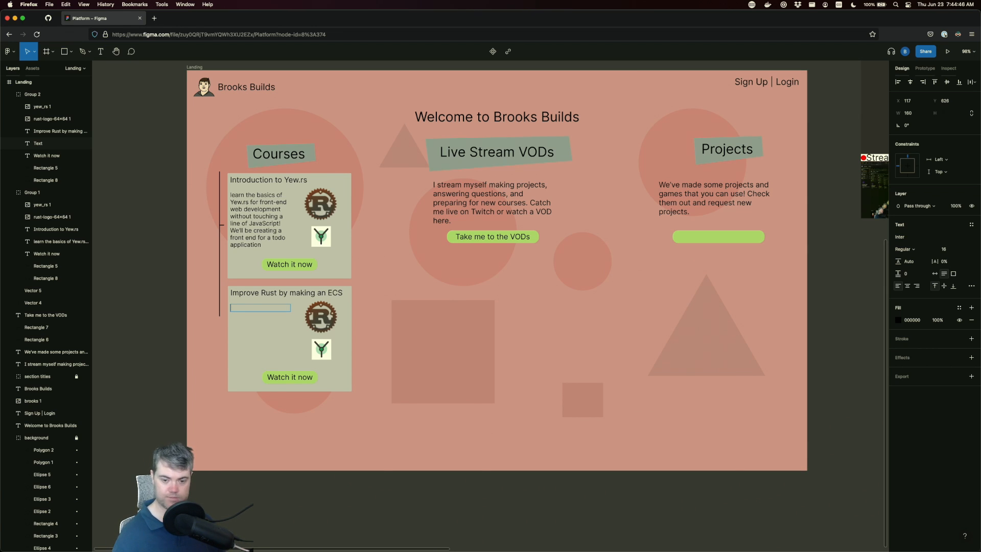
text(W)
key(BackSpace)
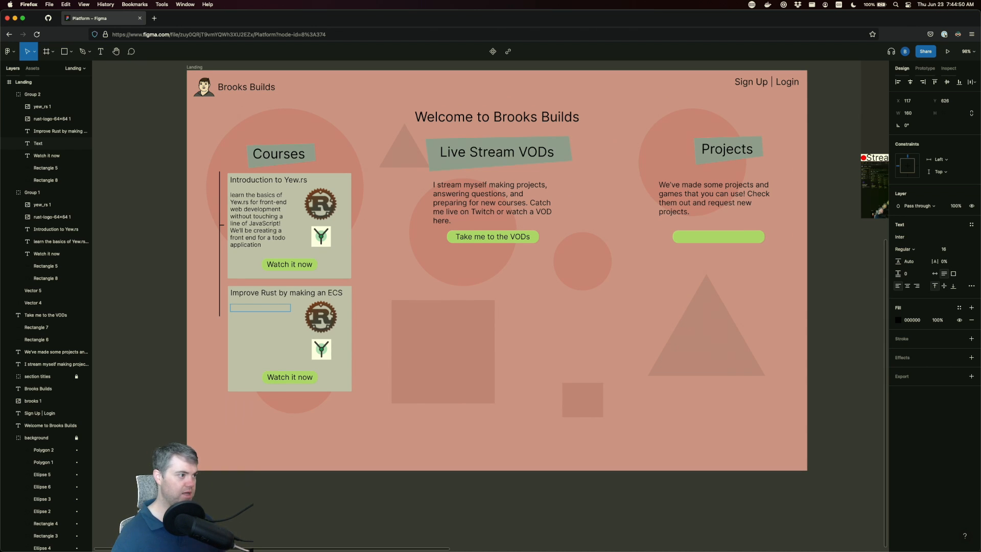
text(Impr)
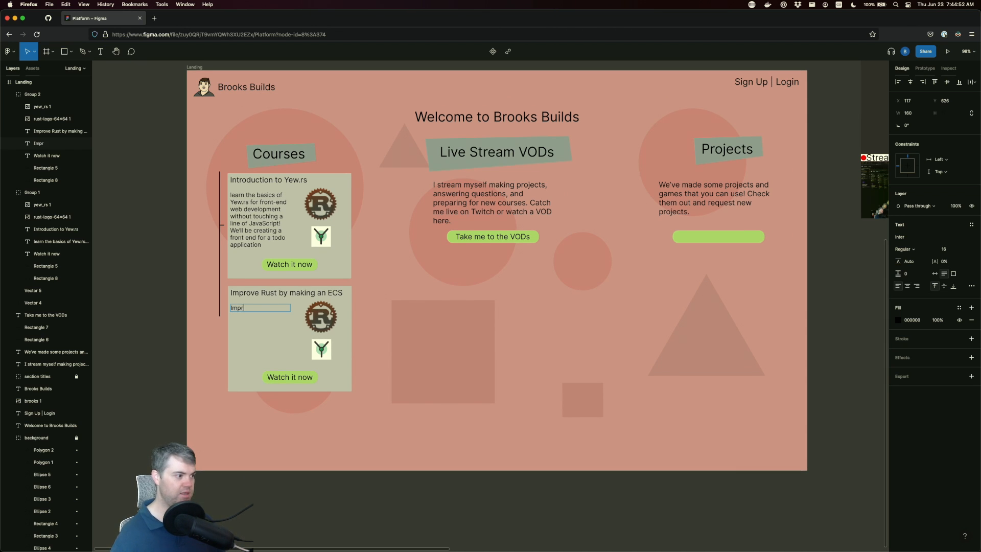
text(ove your Rust)
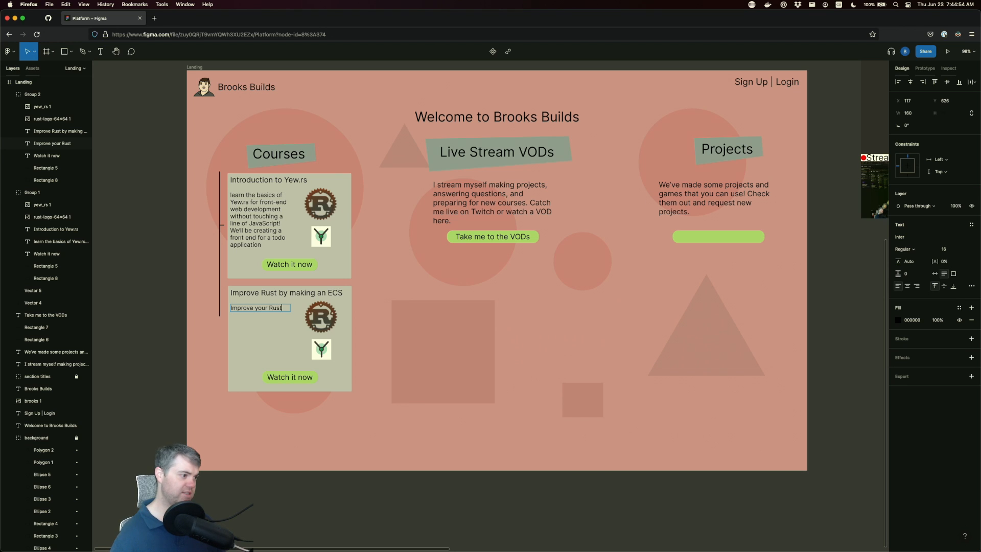
text( skills by creating)
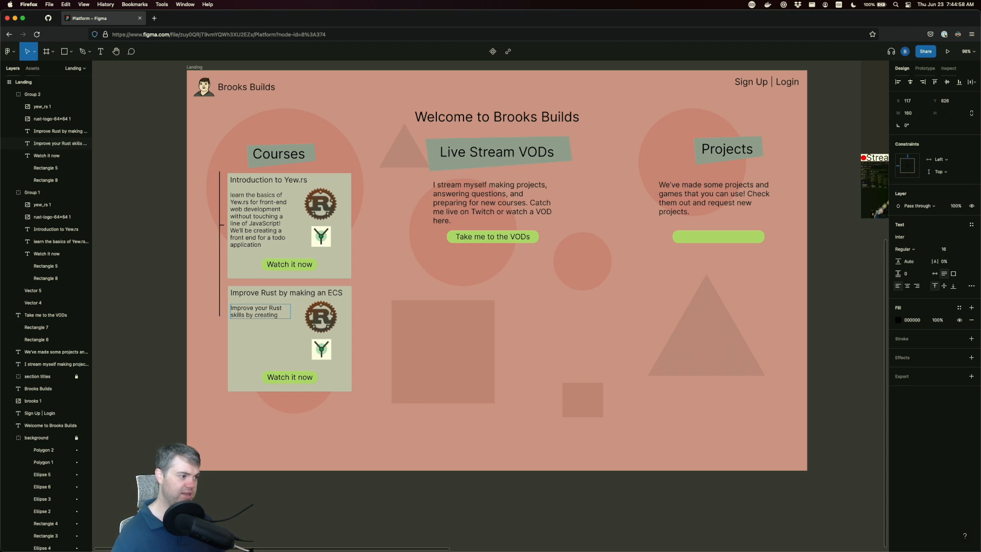
text( a)
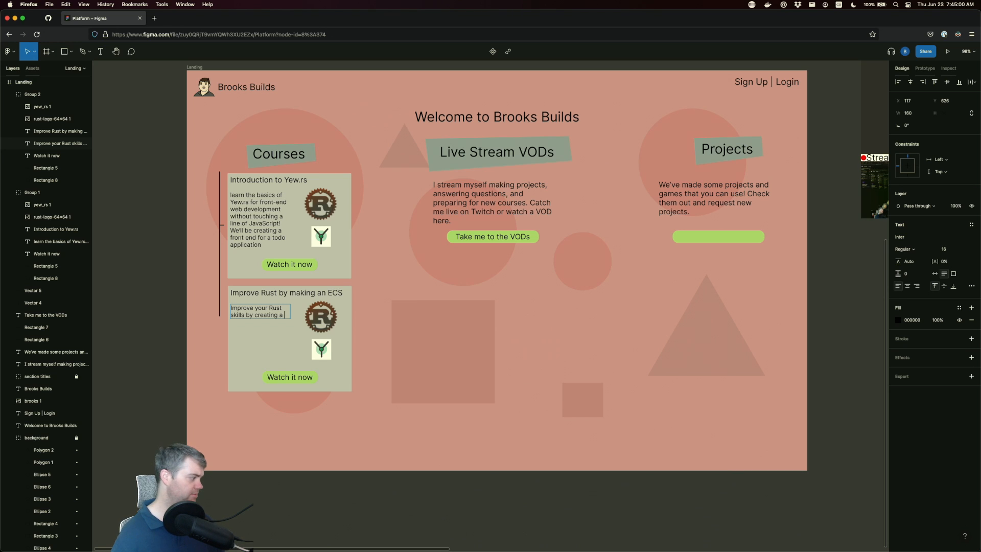
text(n ECS)
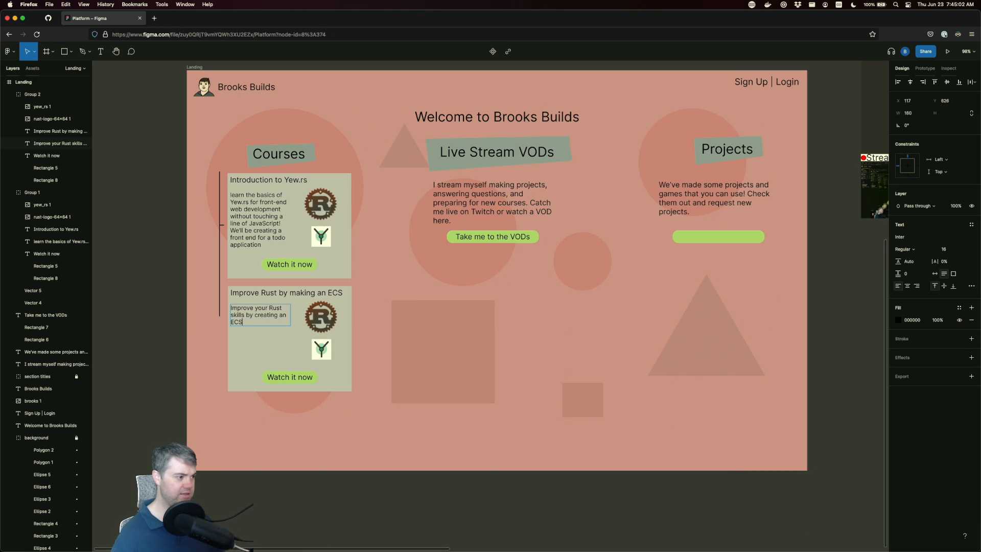
text( libra)
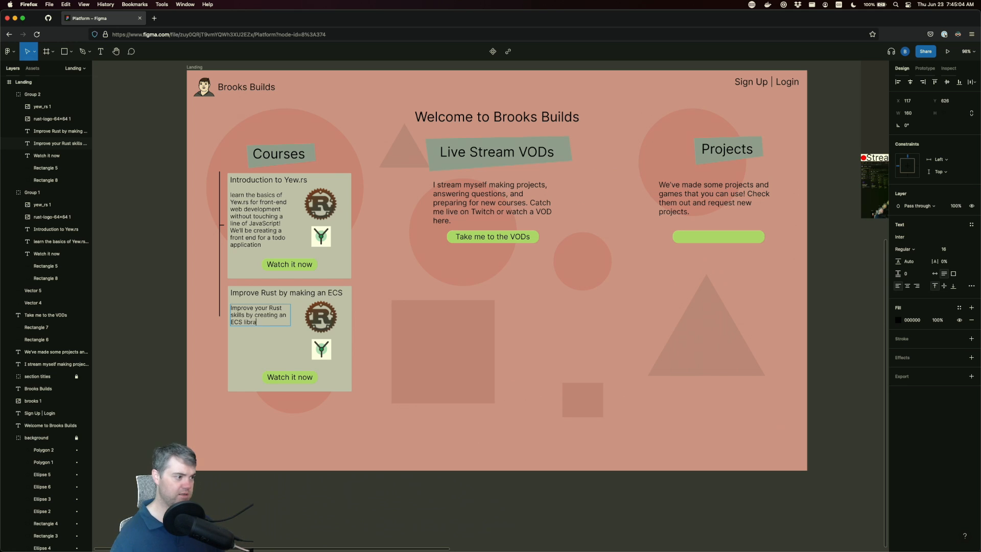
text(ry from scratch)
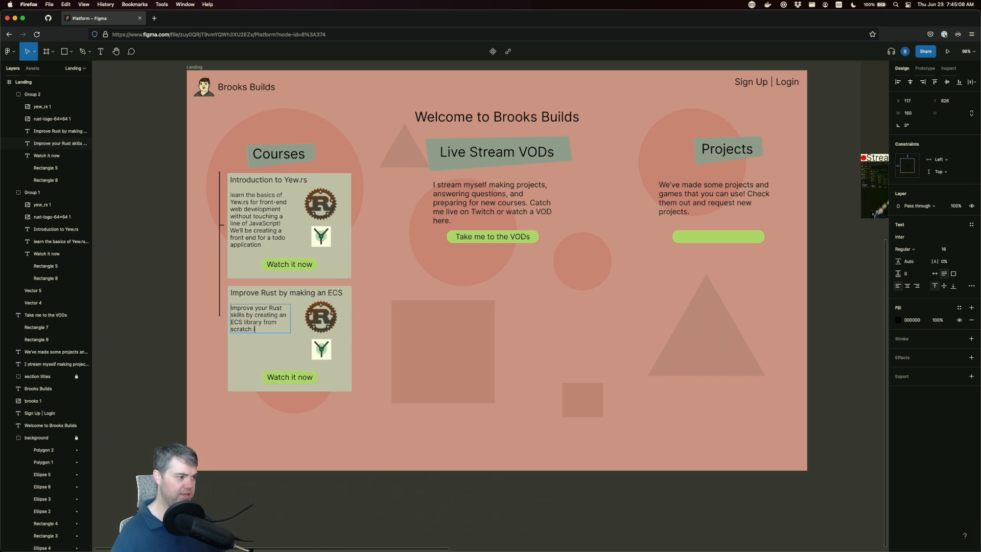
text( in Rust. )
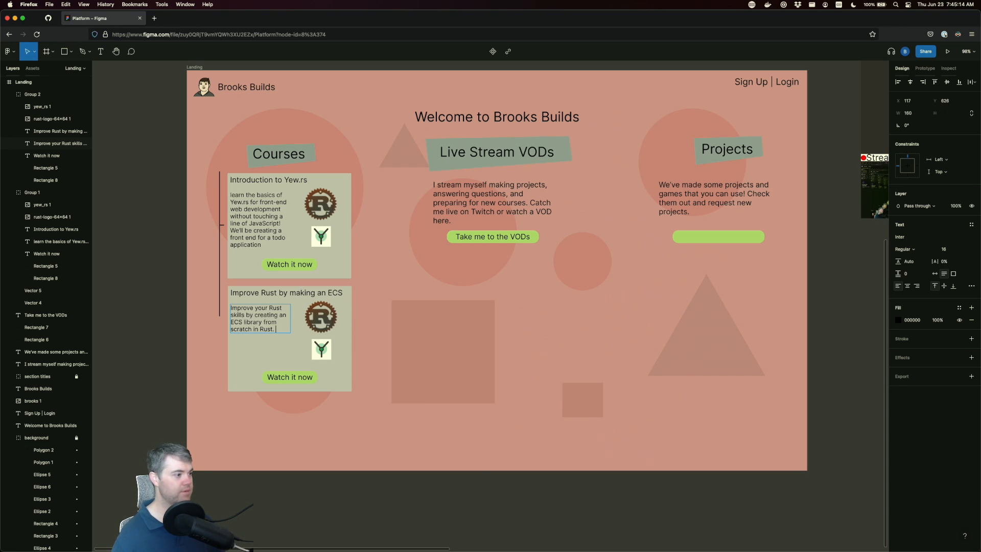
Append "ECS are used in many game engines behind the scenes and are a fun way to stretch ourselves" to the lower card's description
text(ECS)
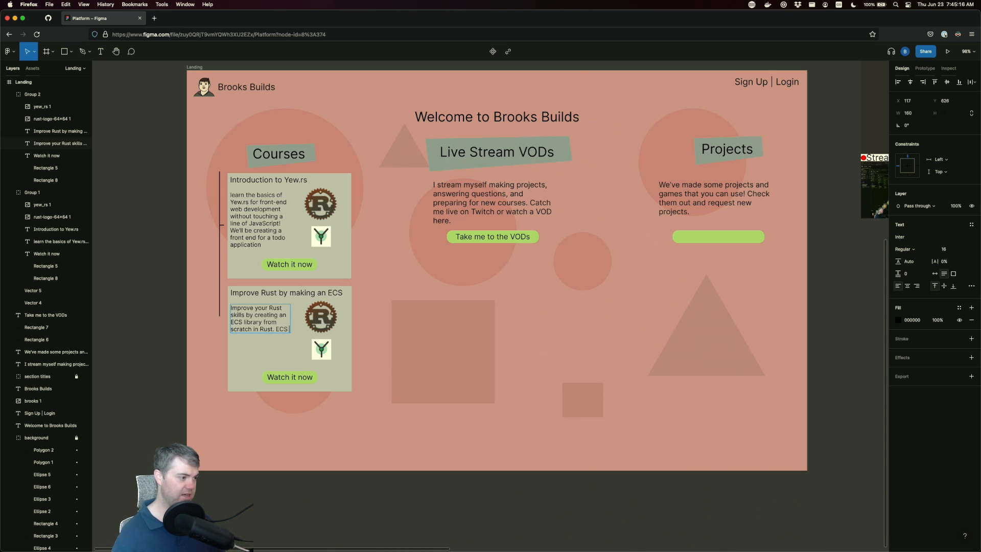
text( sys)
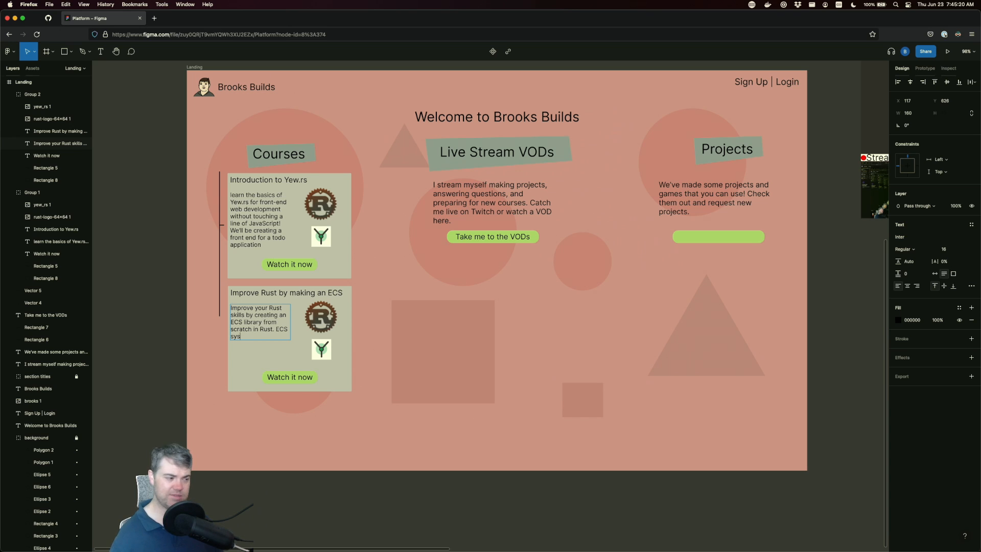
key(BackSpace)
key(BackSpace)
key(BackSpace)
key(BackSpace)
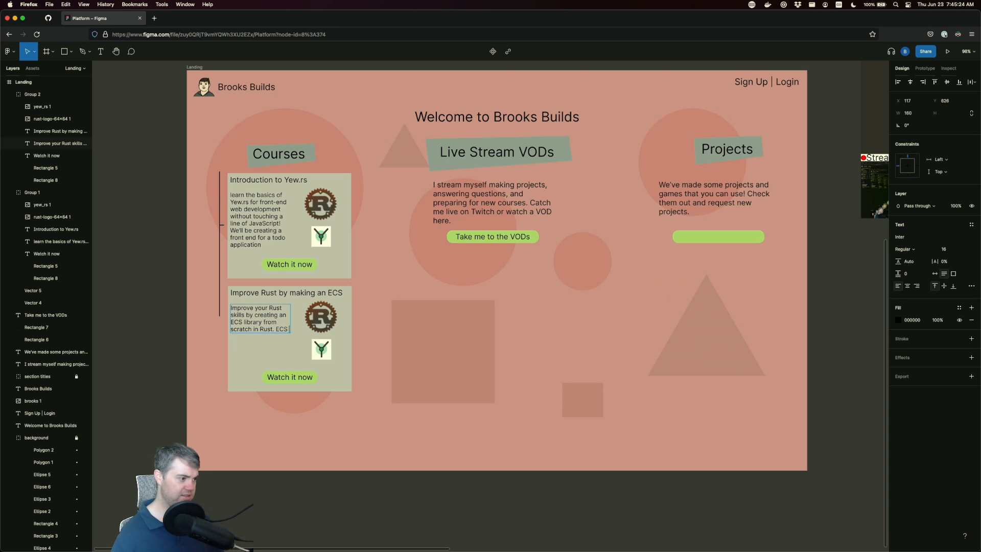
text(are)
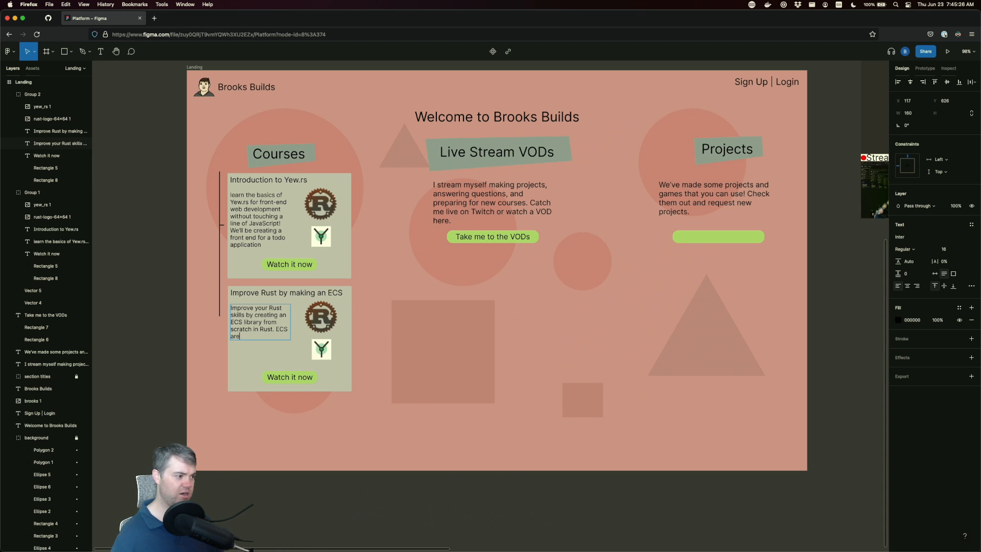
text( usied in many )
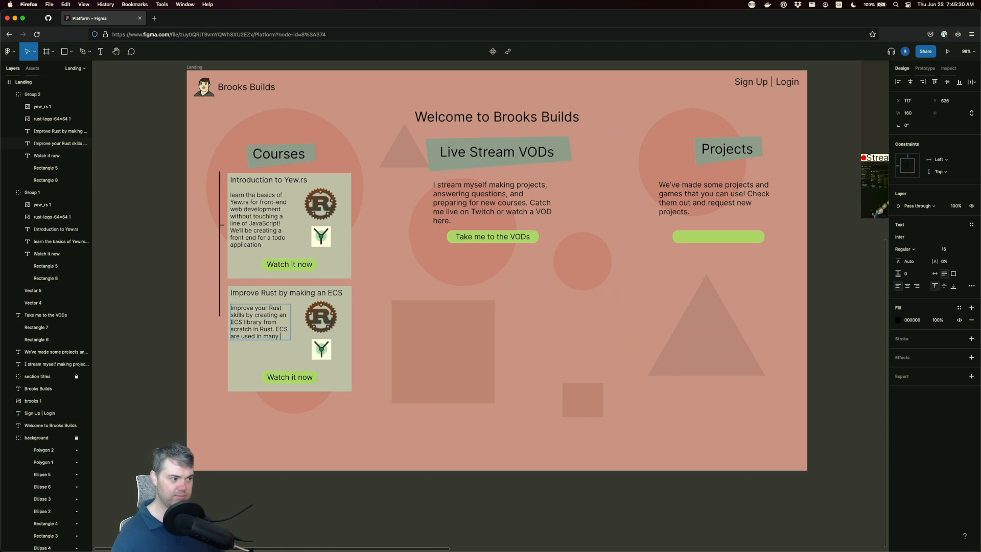
text(game )
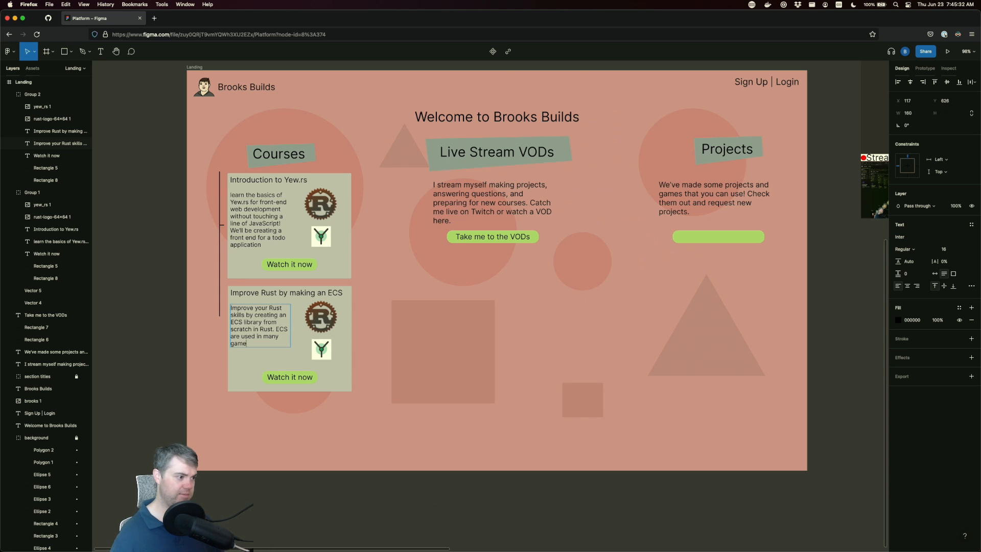
text(engines behin)
text(d the s)
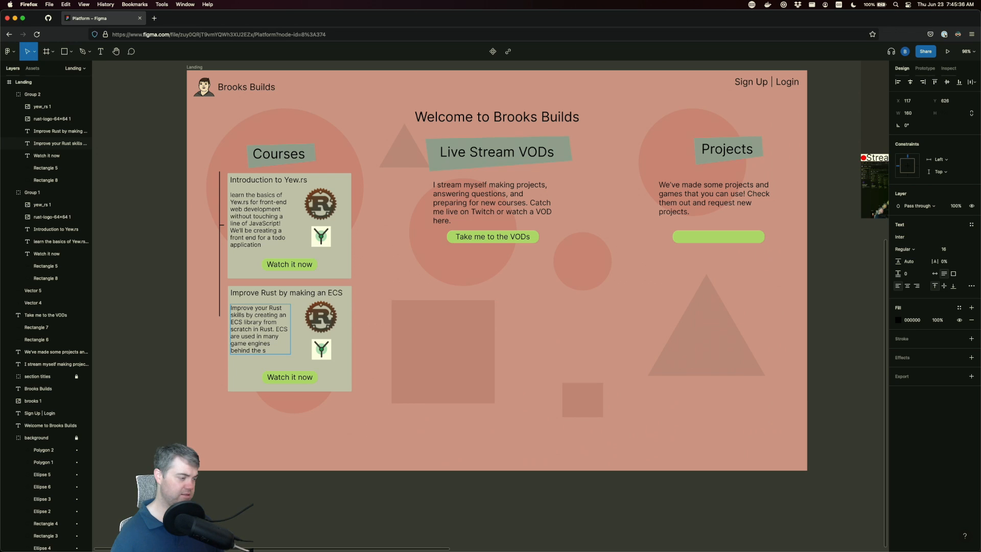
text(cenes)
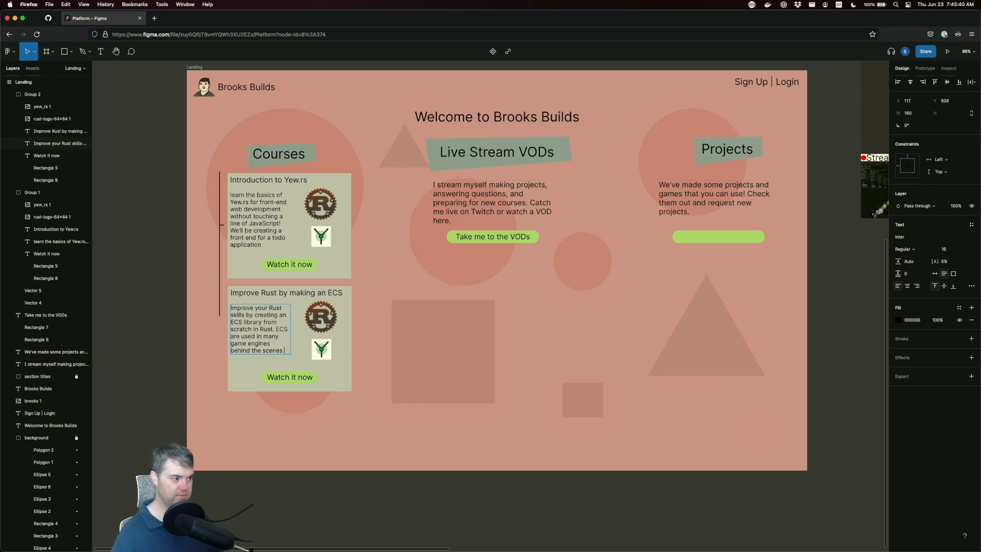
text( and are a fun w)
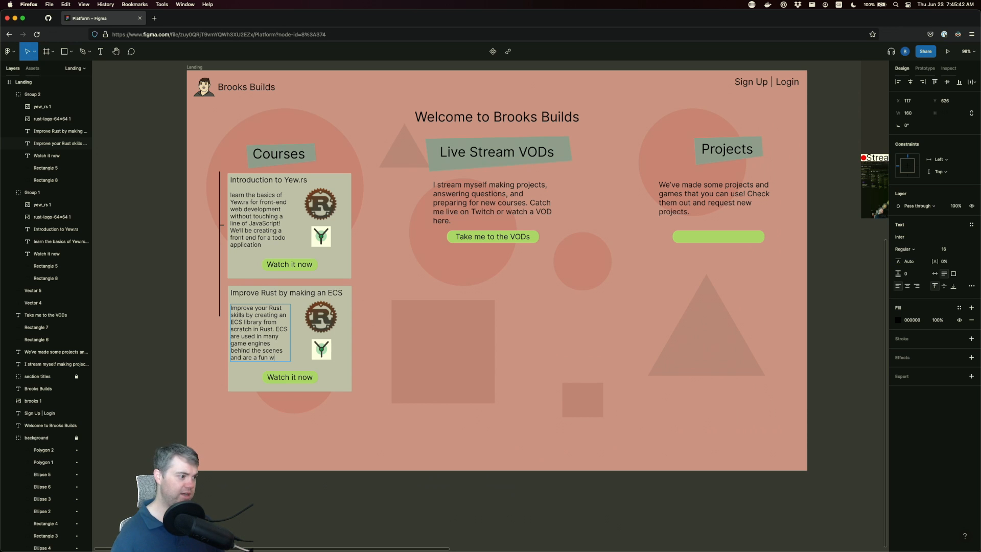
text(ay to stretch ou)
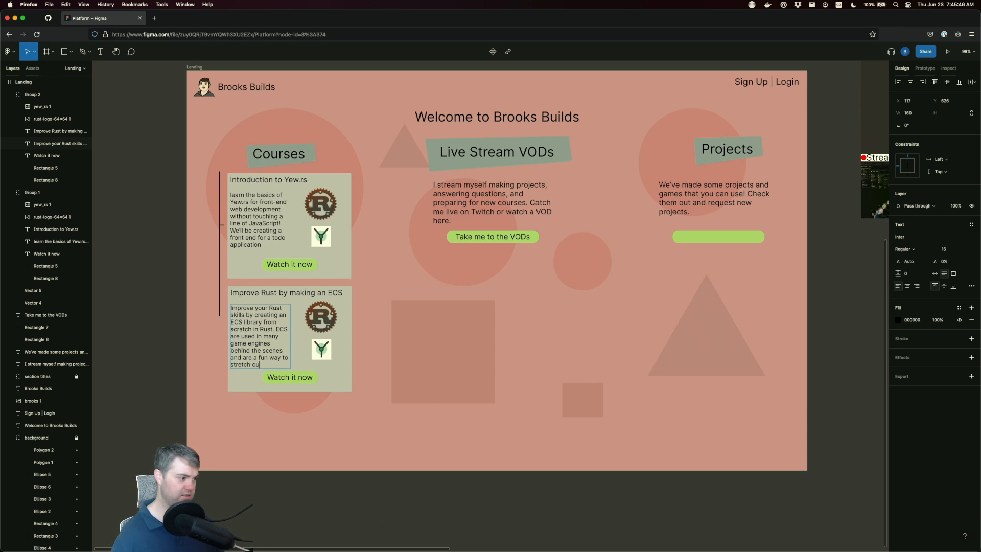
text(rselves)
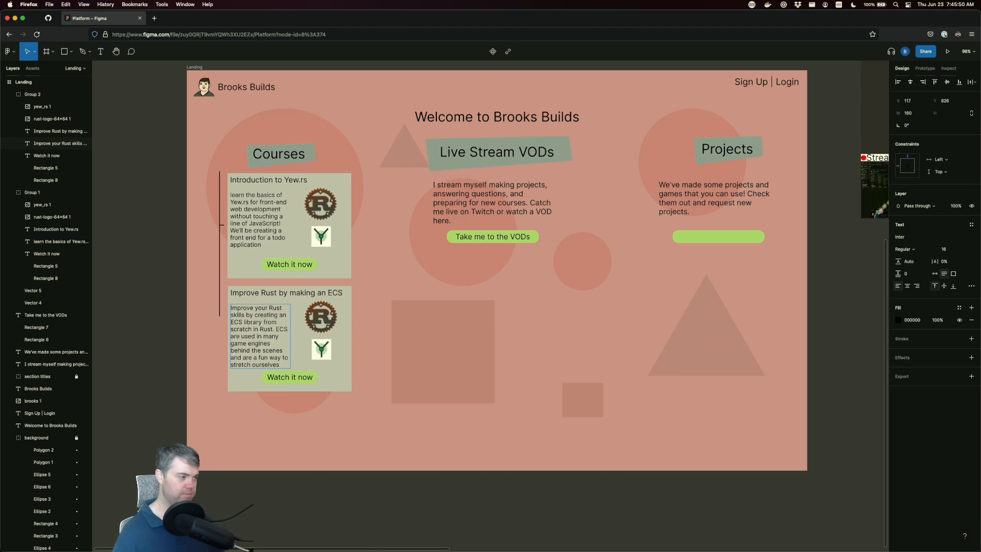
Delete the Yew logo below the Rust logo in the "Improve Rust by making an ECS" card
click(327, 355)
key(BackSpace)
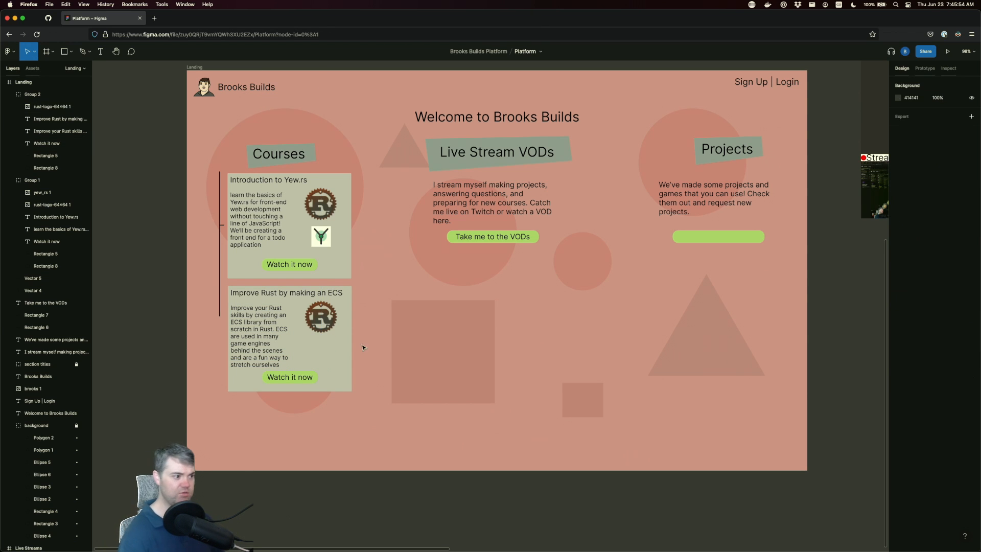
click(323, 321)
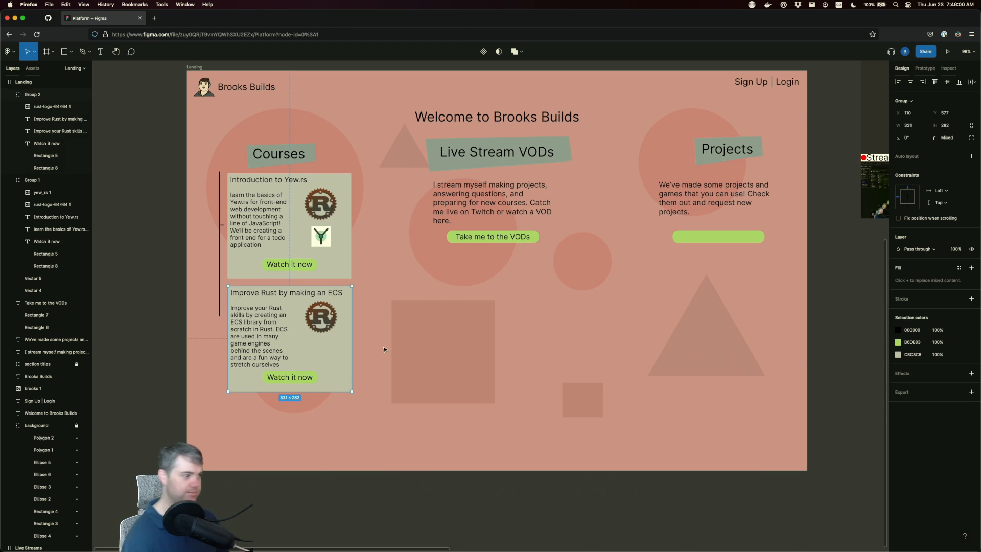
click(359, 352)
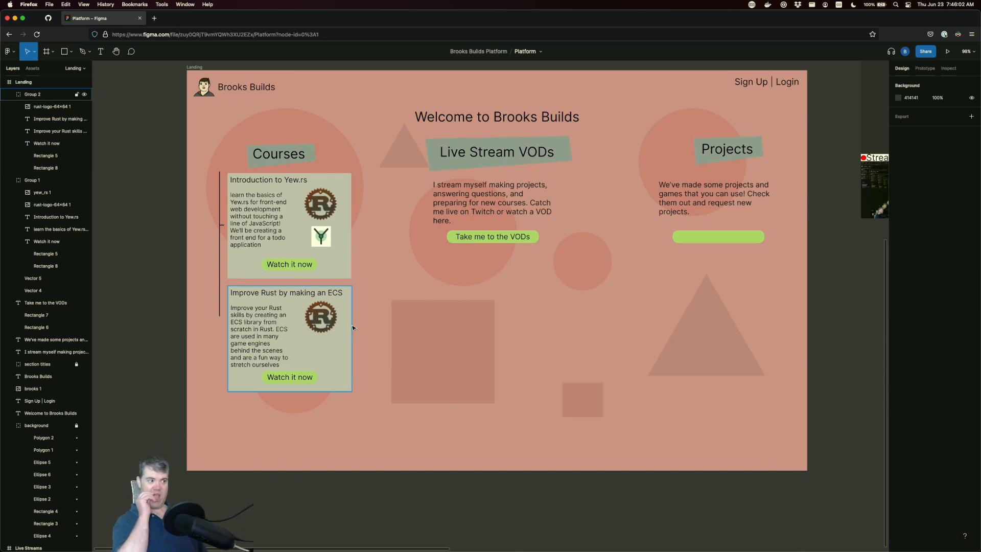
Extend the vertical line beside the course cards down to the lower card's bottom edge, about 588.5 px long
click(220, 302)
drag(221, 318, 220, 390)
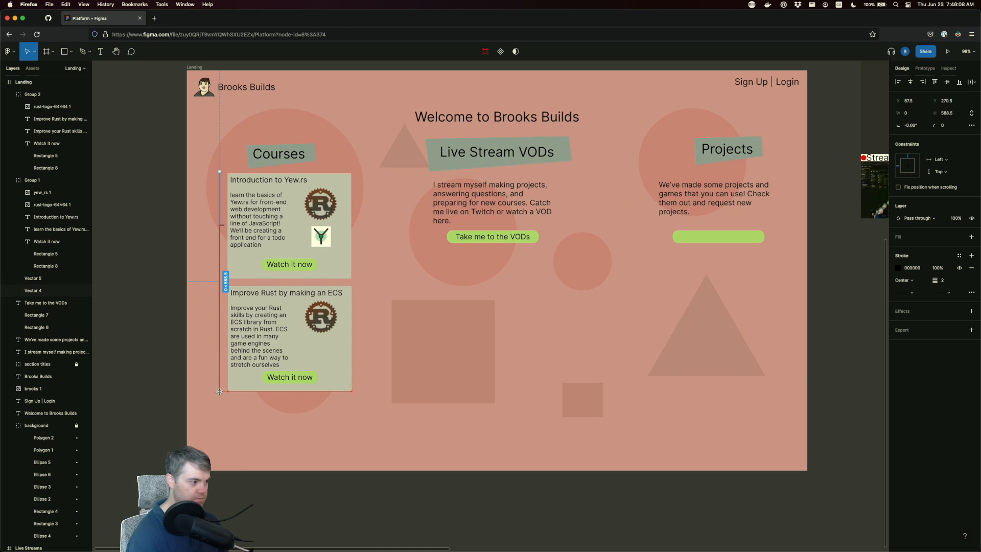
drag(219, 390, 219, 391)
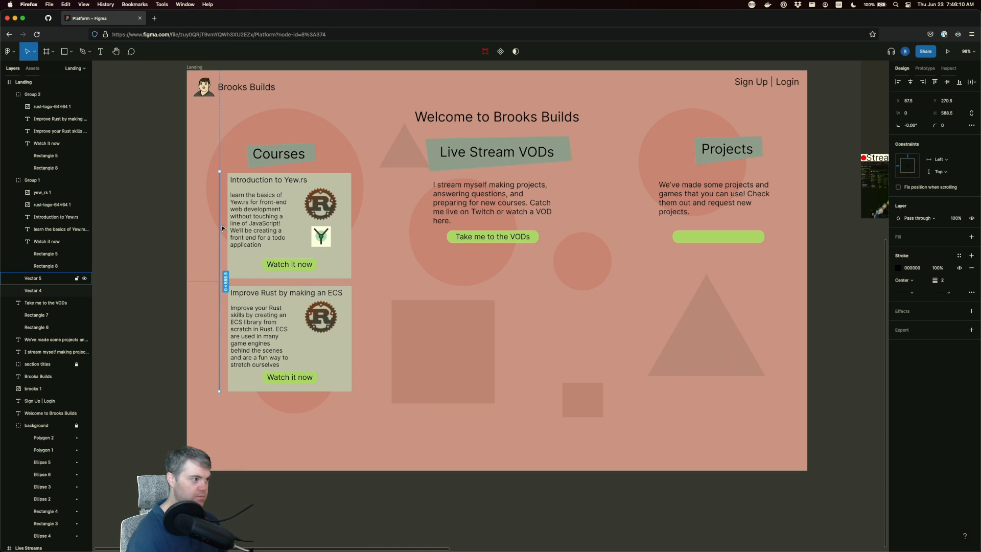
click(223, 226)
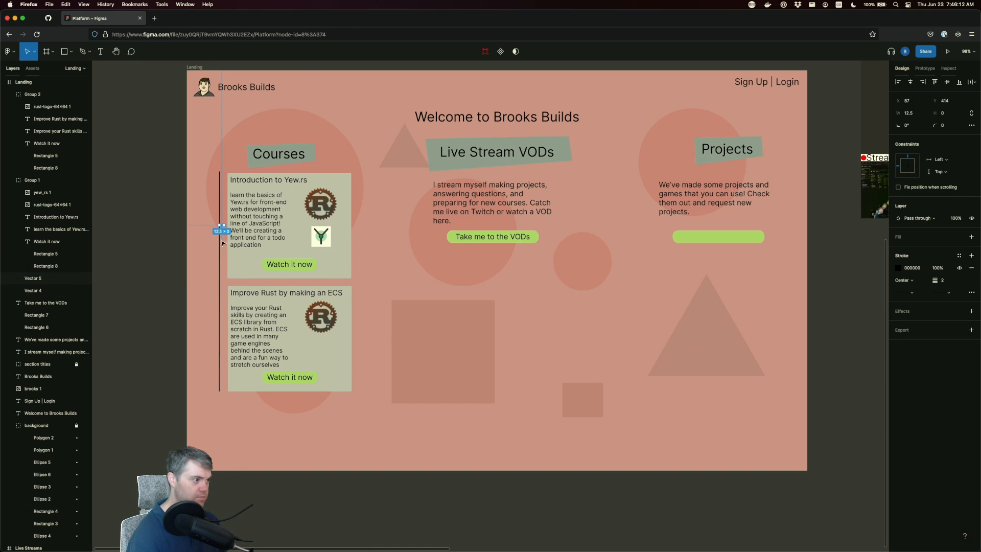
shift+click(219, 276)
shift+click(219, 245)
shift+click(219, 245)
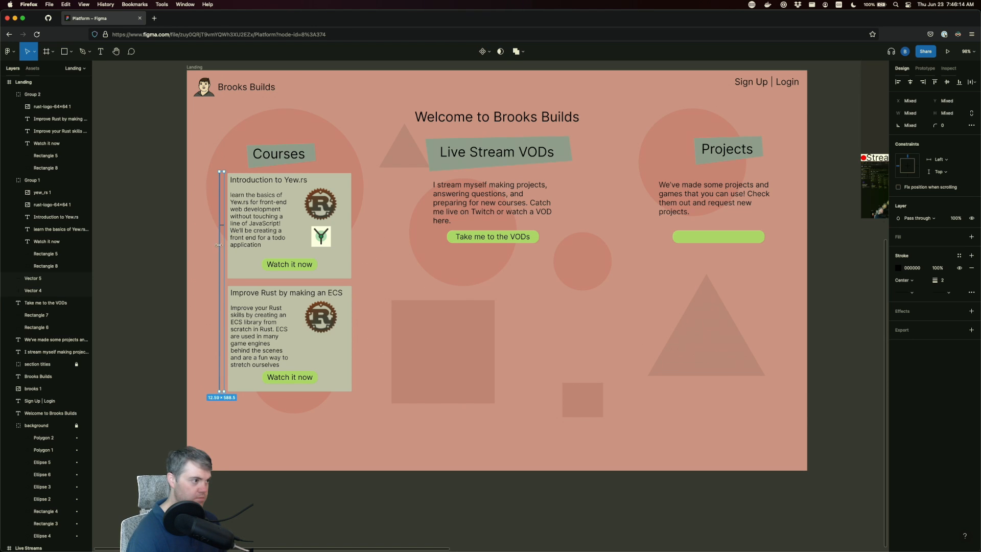
click(222, 227)
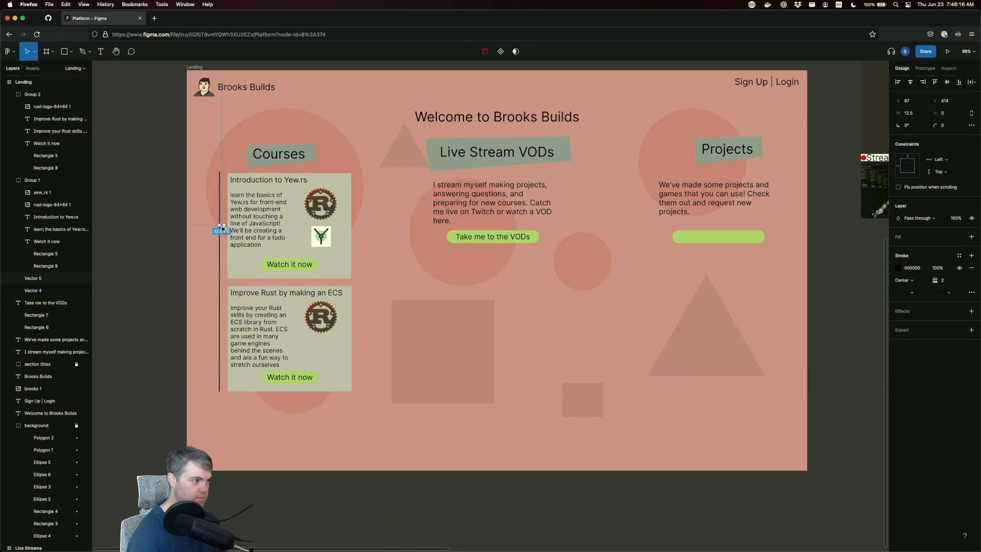
drag(222, 227, 222, 339)
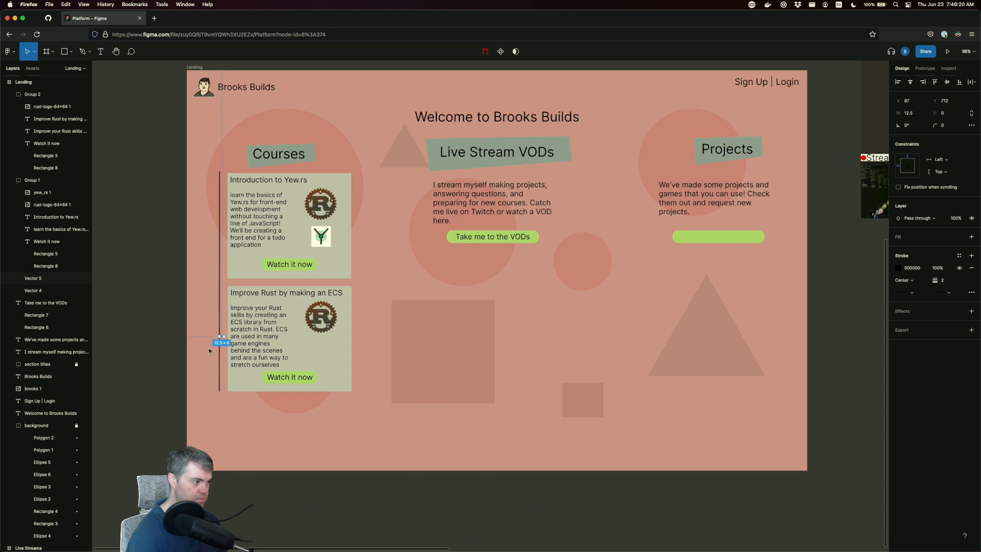
key(super+z)
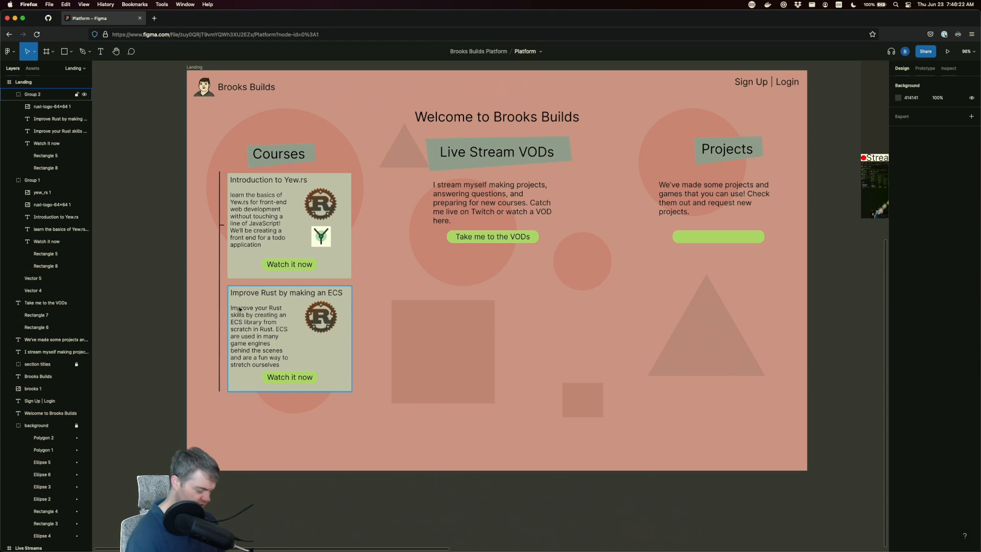
Duplicate the short horizontal tick on the vertical line and place the copy at the lower course card's mid-height
click(223, 225)
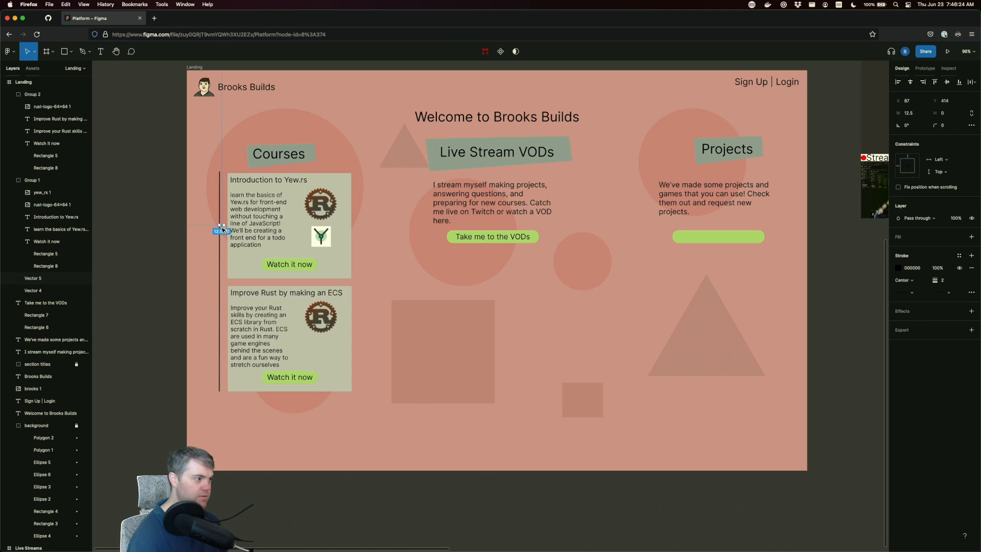
drag(223, 225, 222, 343)
click(203, 346)
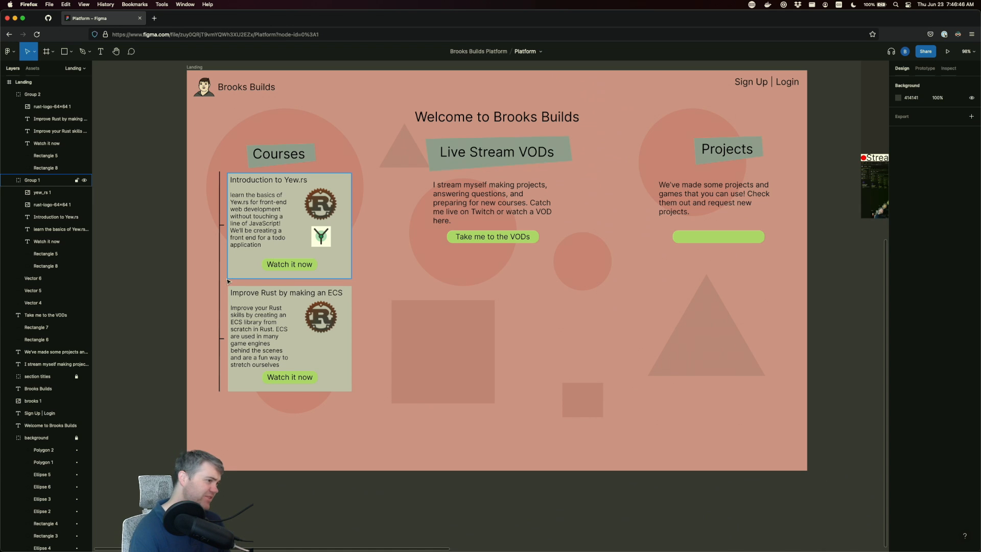
drag(205, 214, 225, 255)
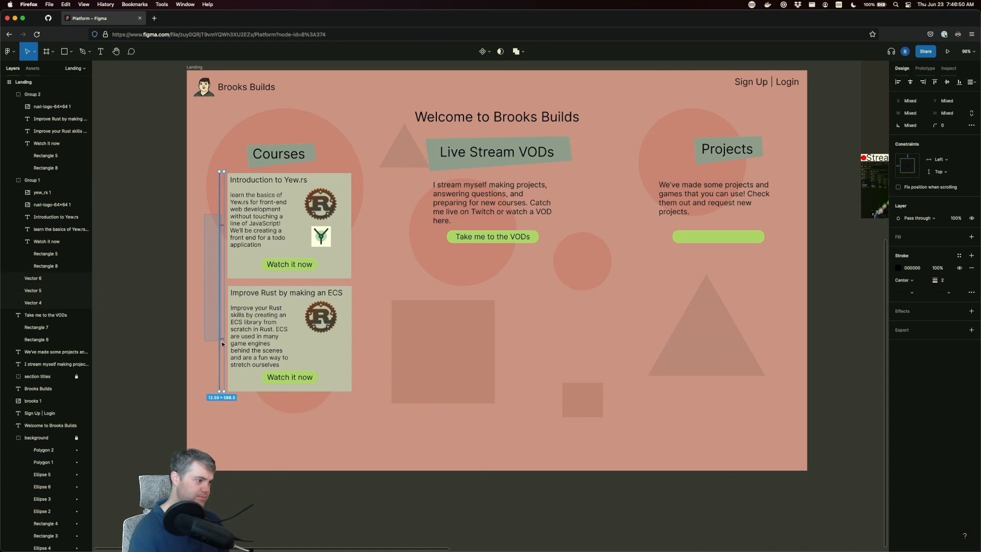
click(509, 314)
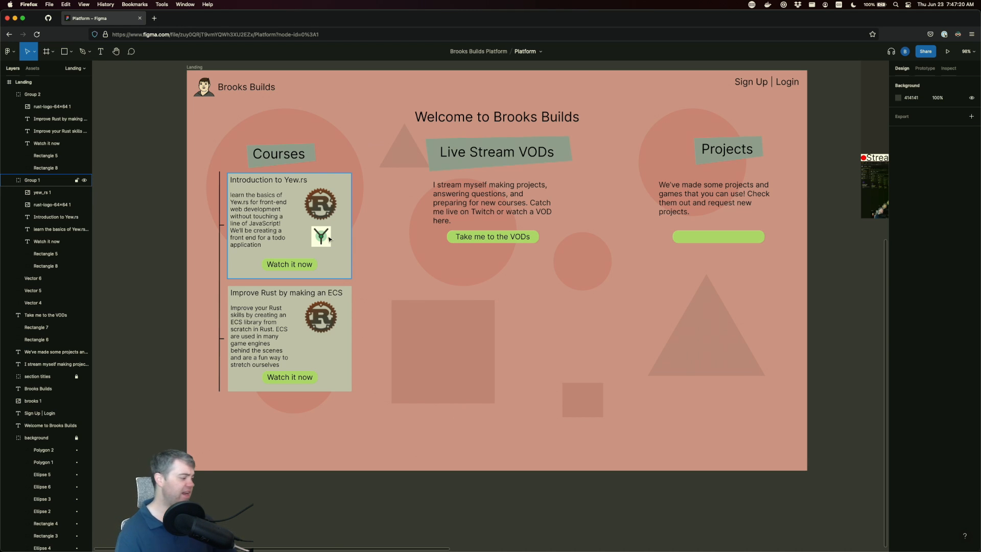
click(318, 323)
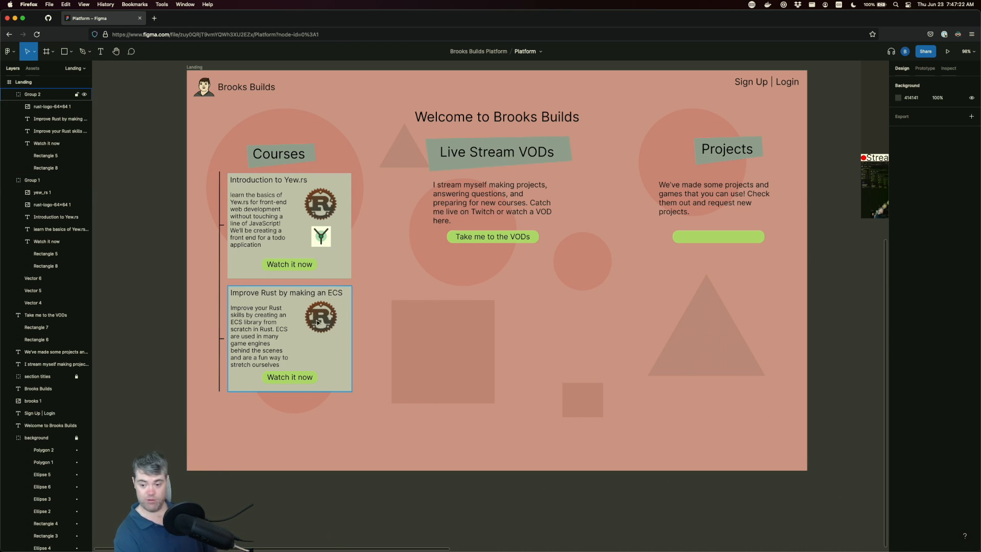
click(264, 443)
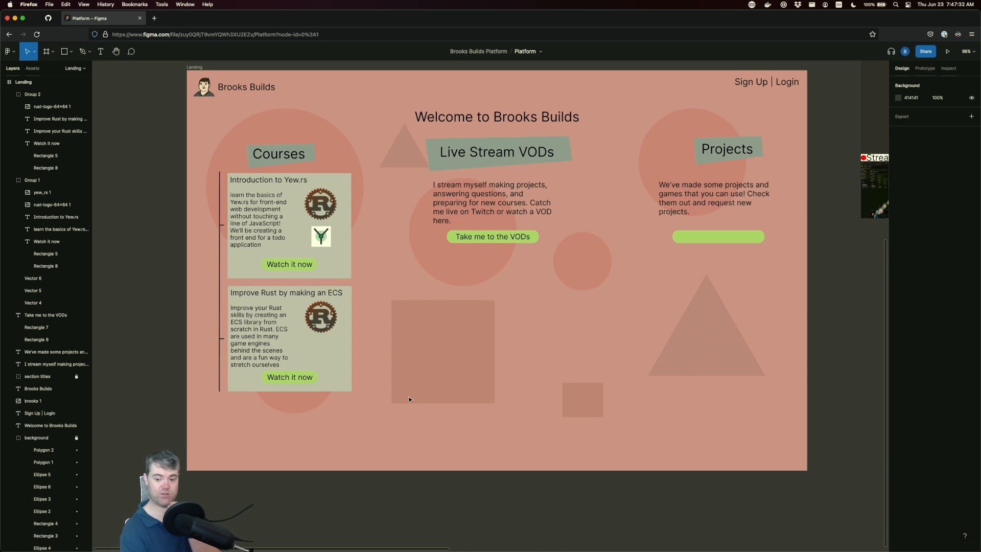
click(321, 305)
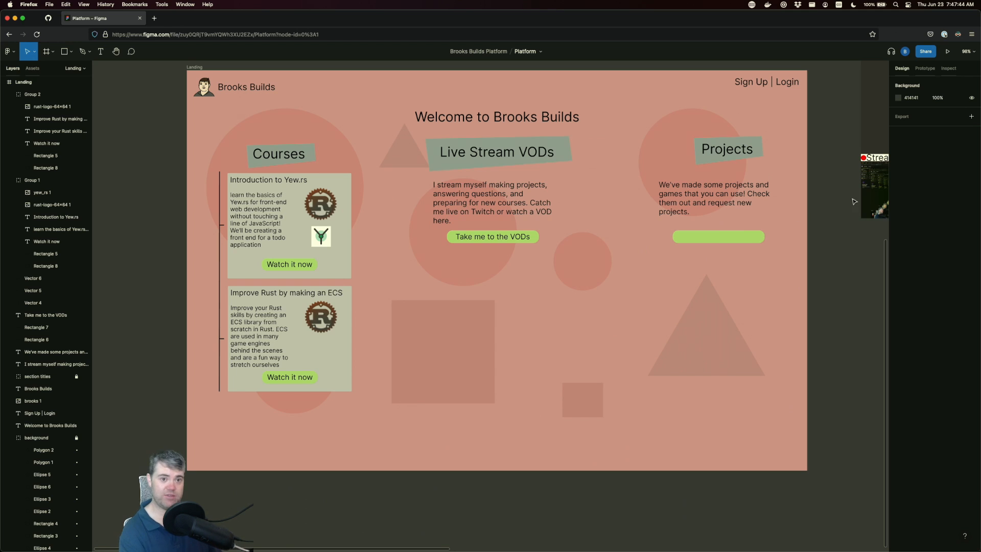
Place the Live Stream component under the Live Stream VODs description and move the "Take me to the VODs" button well below it
drag(875, 195, 466, 293)
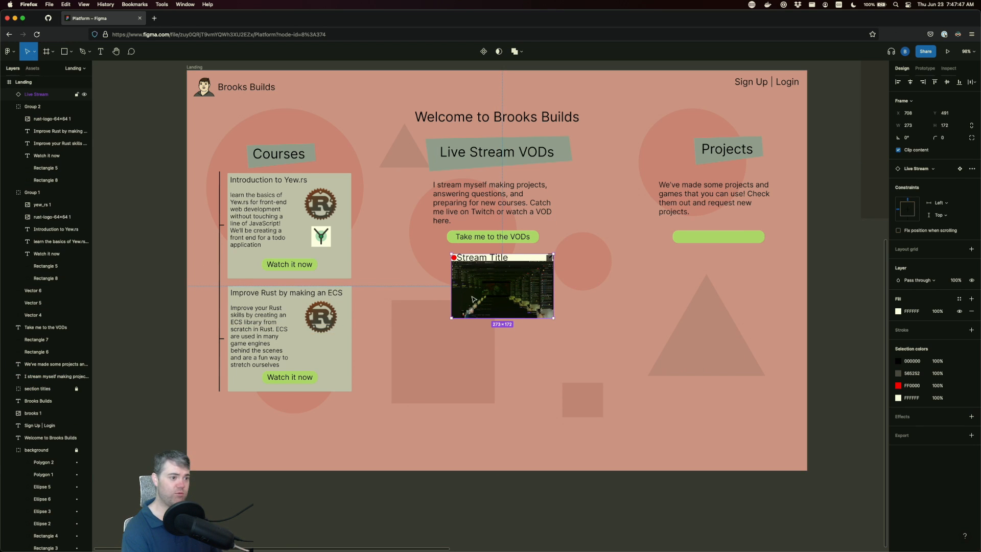
click(474, 203)
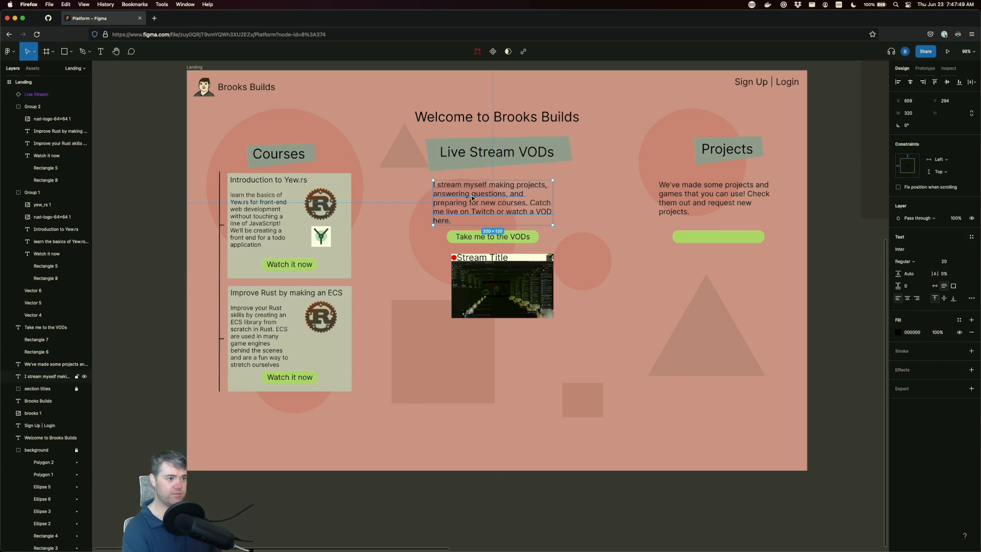
click(481, 237)
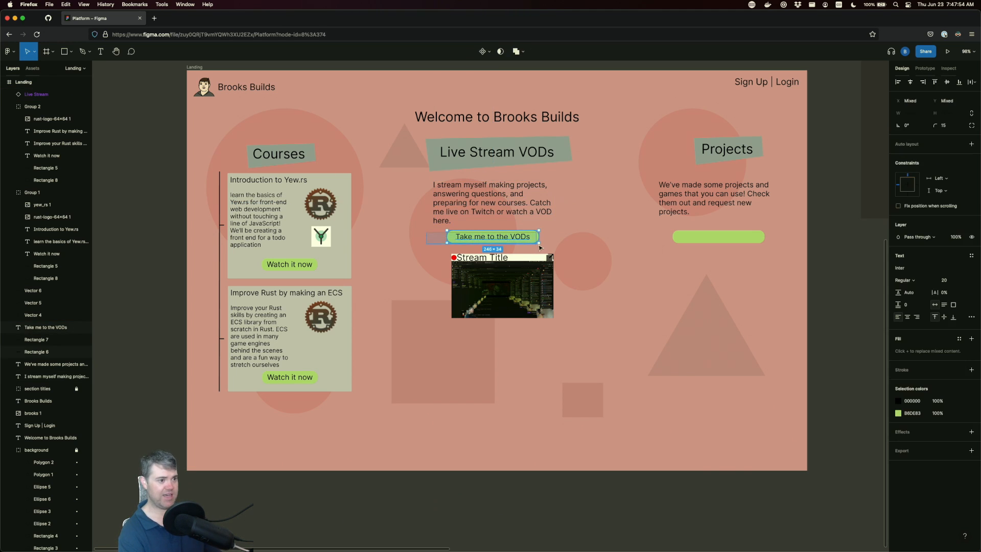
drag(507, 238, 507, 404)
mouse_move(500, 291)
mouse_down()
mouse_move(496, 266)
mouse_move(494, 284)
mouse_up()
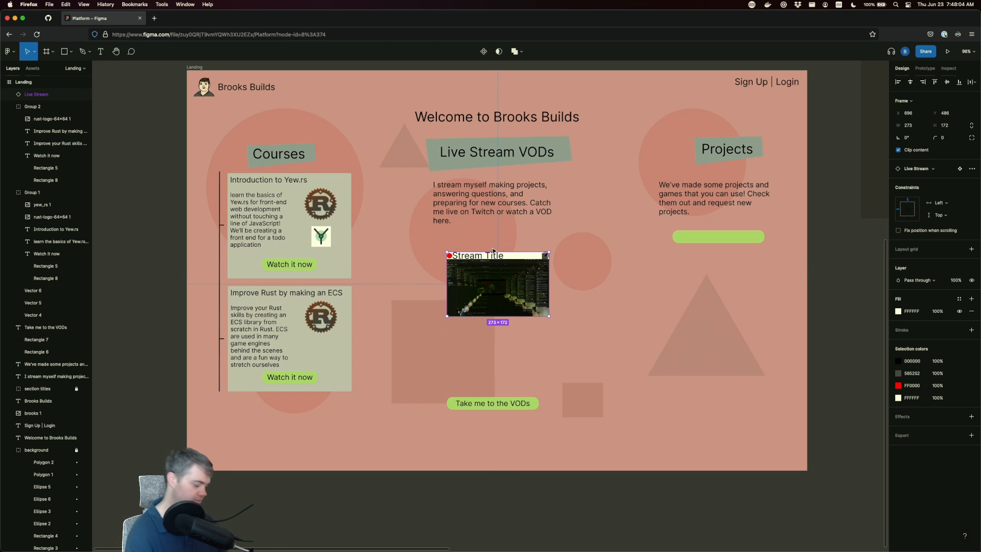
Add a text label reading "Live Now:" just above the Live Stream preview in the Live Stream VODs section
key(t)
click(449, 239)
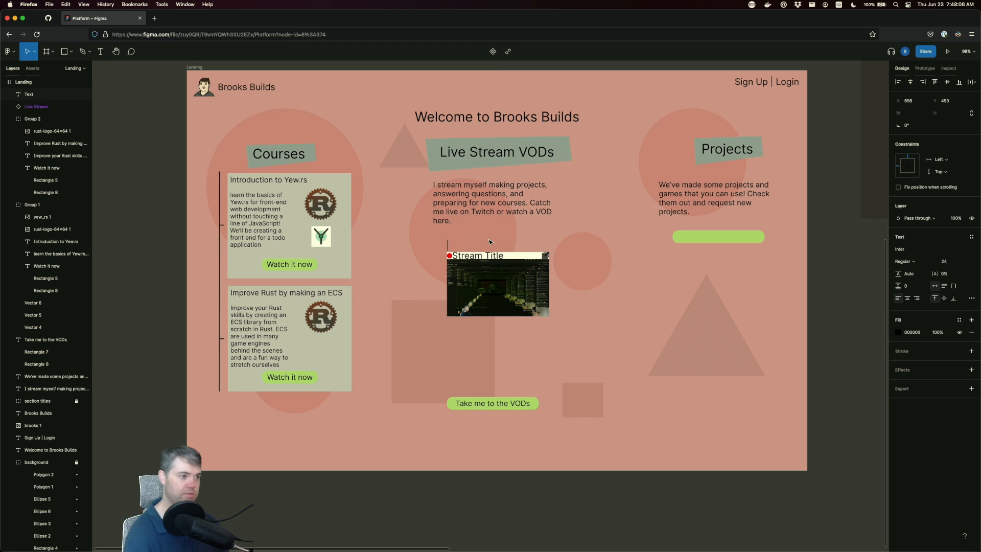
text(Last)
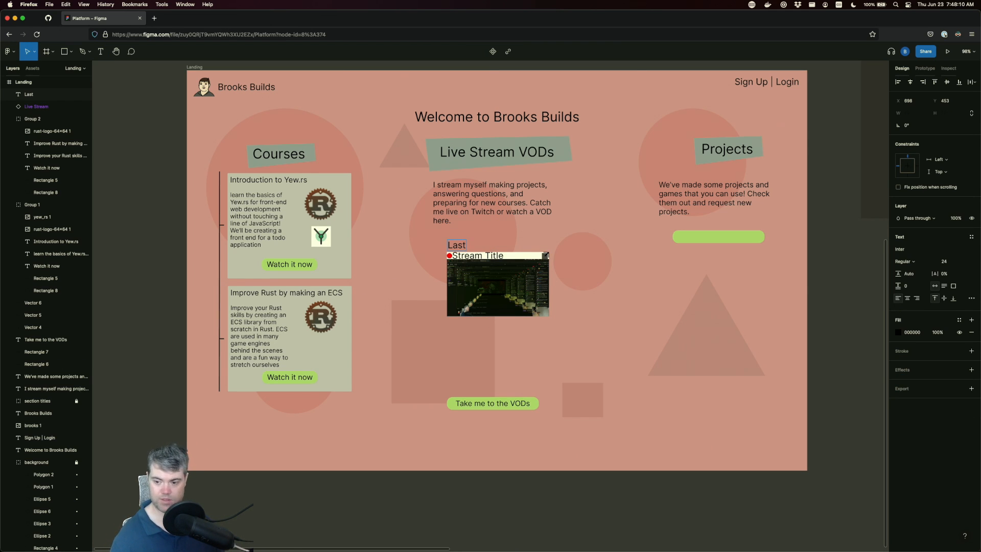
key(BackSpace)
key(BackSpace)
key(BackSpace)
key(BackSpace)
text(Li)
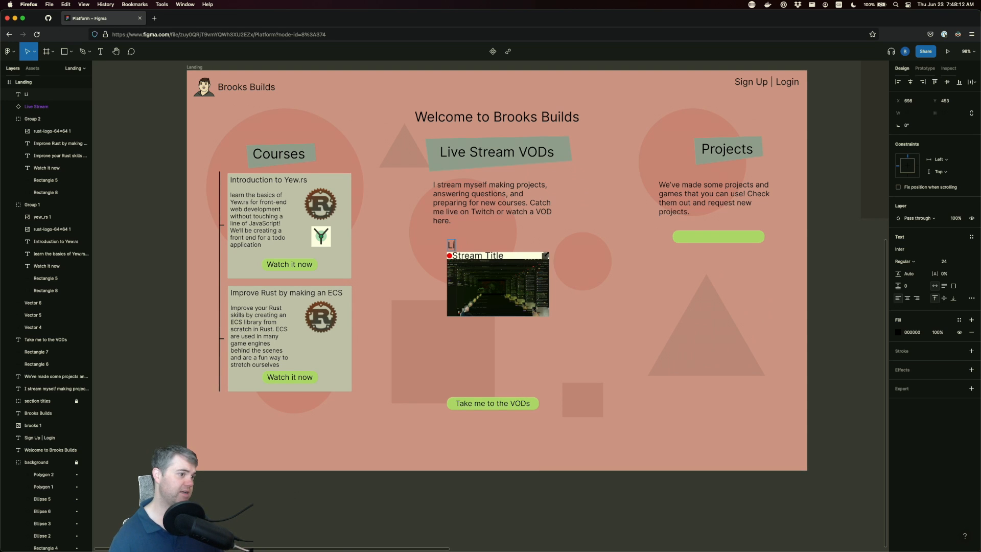
text(ve Now:)
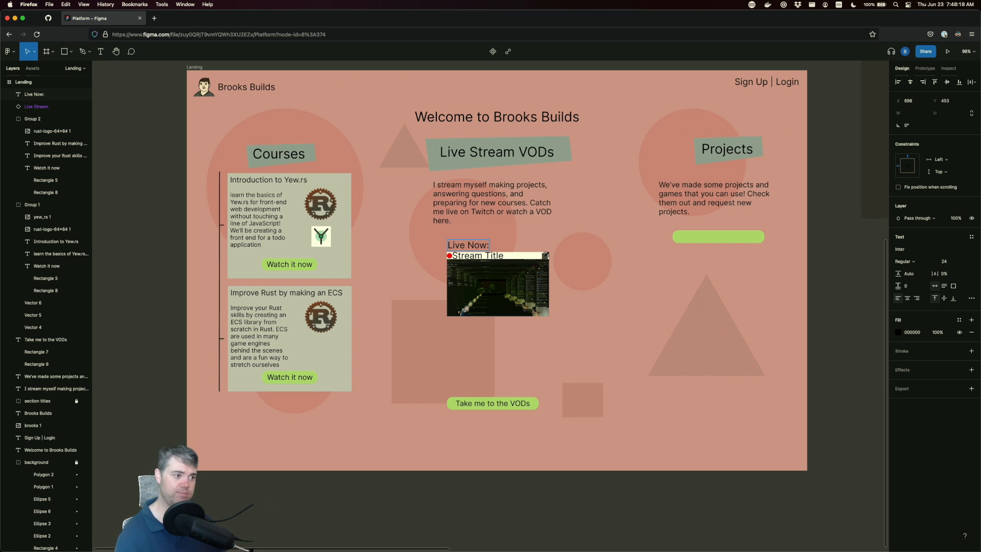
key(Escape)
Centre the "Live Now:" label under the stream description and move the Live Stream preview up directly beneath it
drag(480, 250, 509, 239)
click(507, 279)
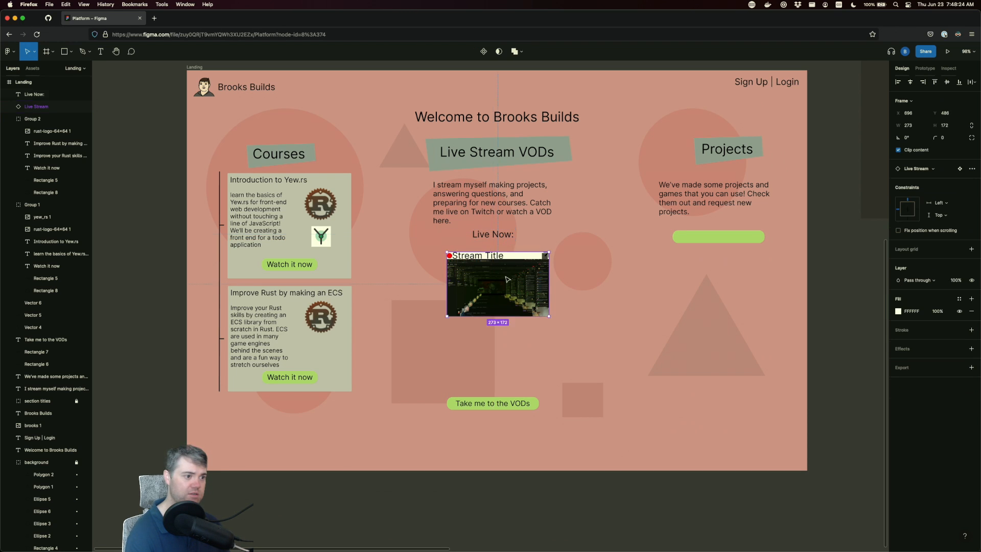
drag(507, 280, 506, 269)
click(524, 350)
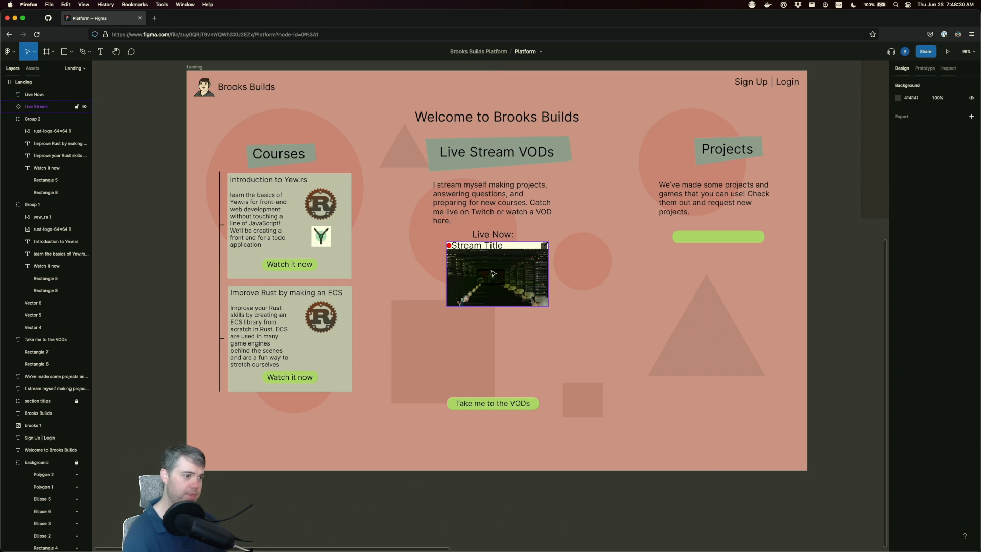
Duplicate the "Live Now:" label and stream preview directly below the originals, and clear out the copied label's text
drag(427, 230, 574, 317)
drag(501, 277, 499, 359)
double_click(490, 315)
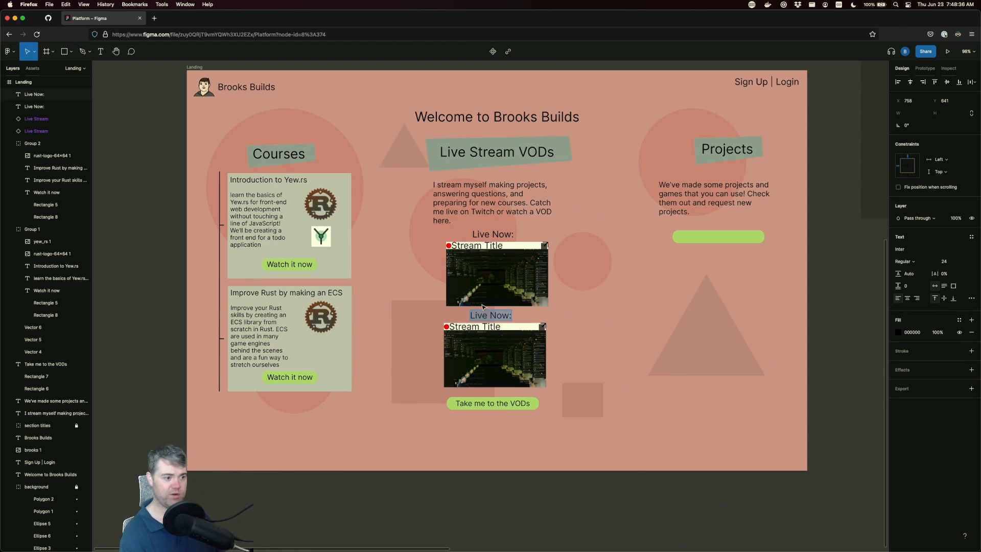
text(L)
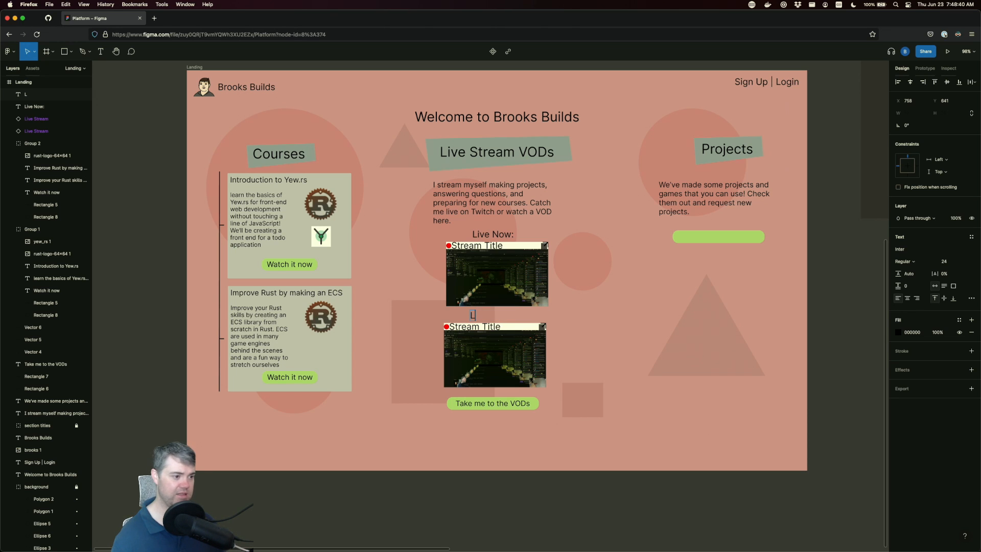
key(BackSpace)
text(Stre)
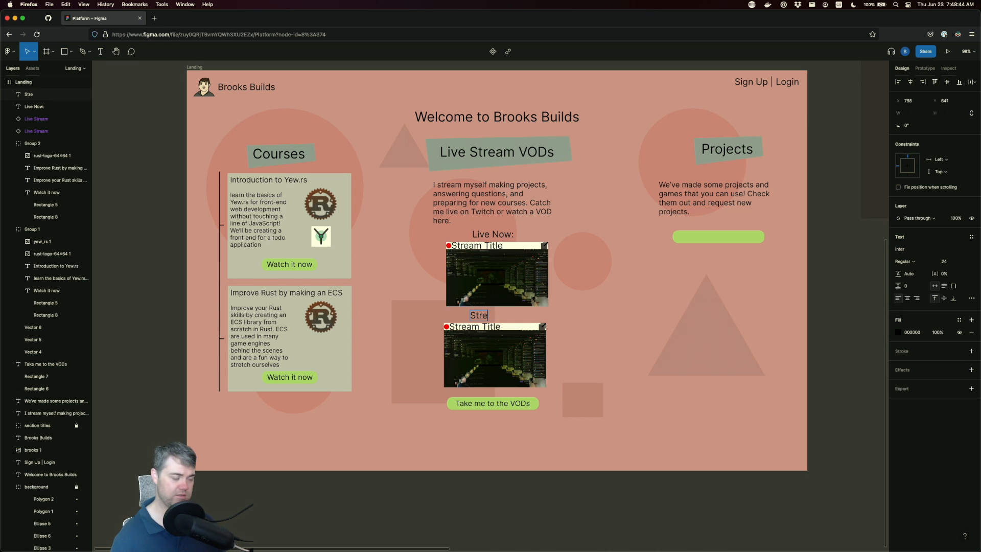
text(amed on)
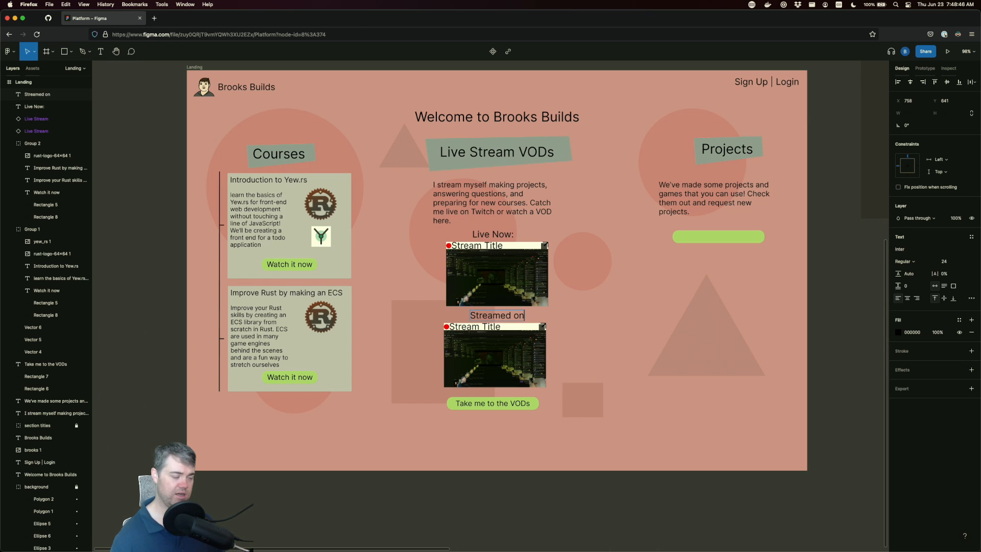
key(BackSpace)
key(BackSpace)
key(BackSpace)
key(BackSpace)
key(BackSpace)
key(BackSpace)
key(BackSpace)
key(BackSpace)
key(BackSpace)
key(BackSpace)
key(BackSpace)
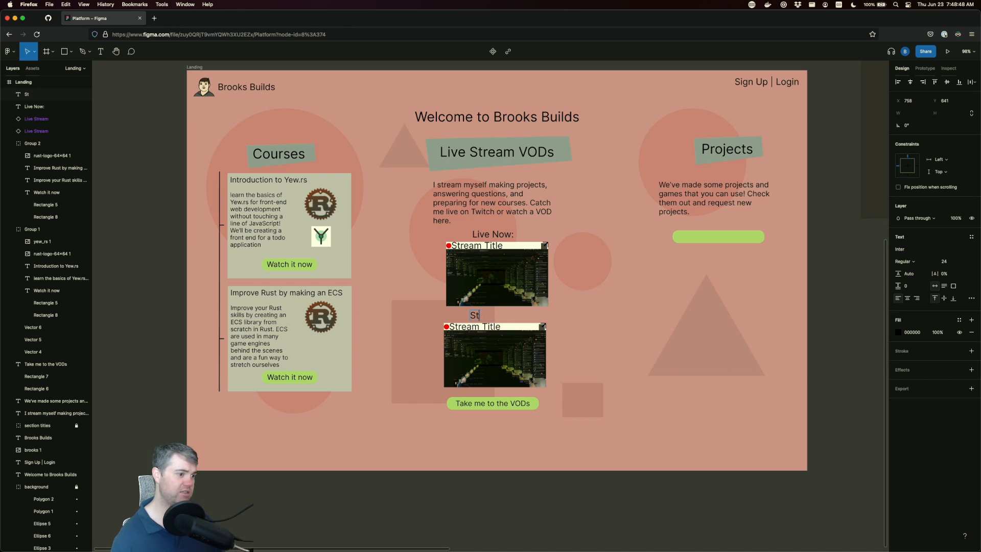
Change the lower stream preview's title to "Designing a Web App"
double_click(477, 331)
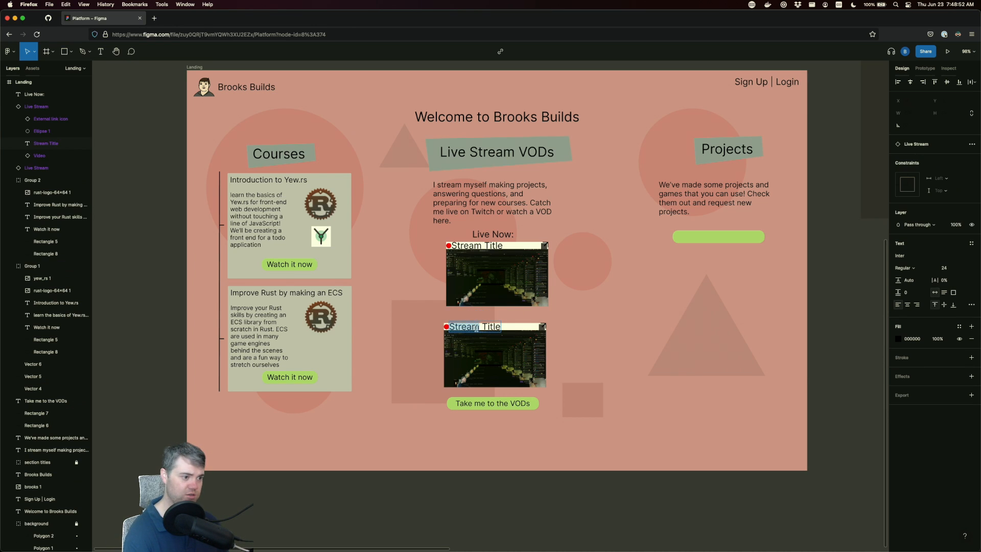
drag(477, 328, 492, 327)
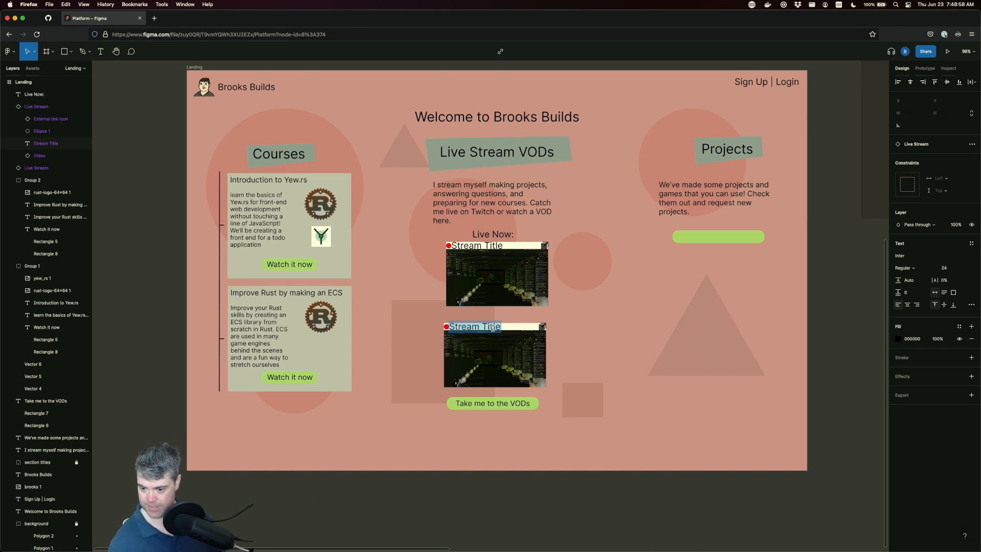
text(Desig)
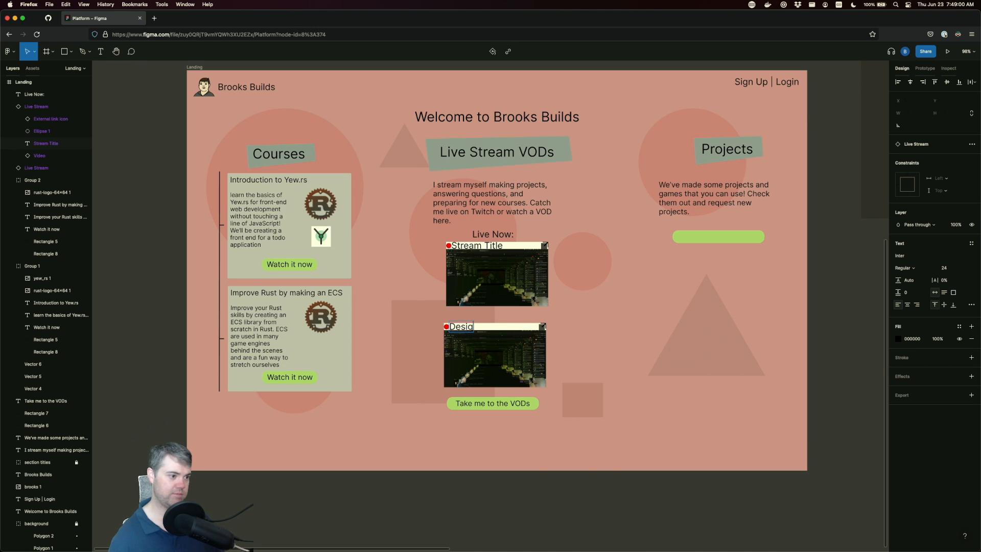
text(ning a Web App)
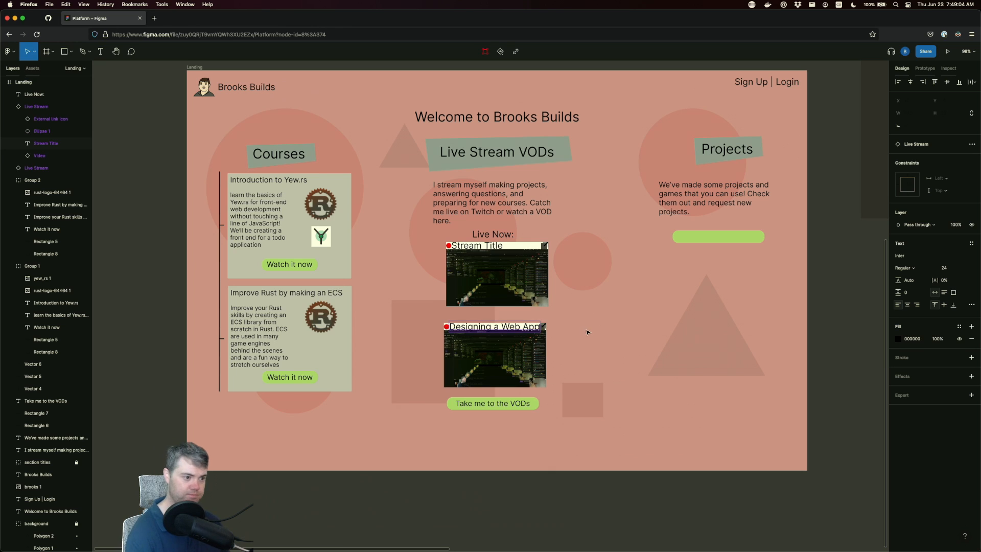
key(Escape)
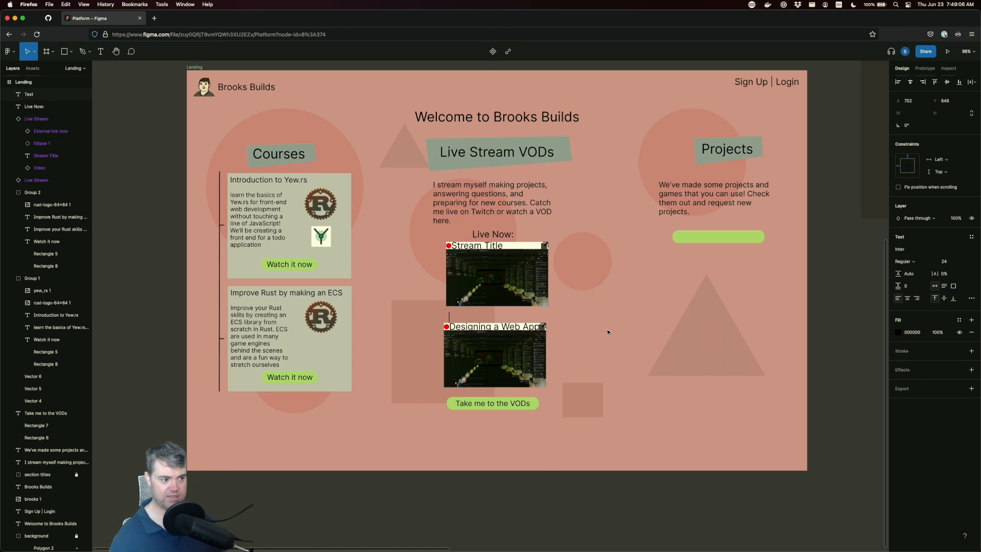
Add the label "Streamed on 2022-06-22" above the lower stream preview and roughly centre it over the preview
text(Straem)
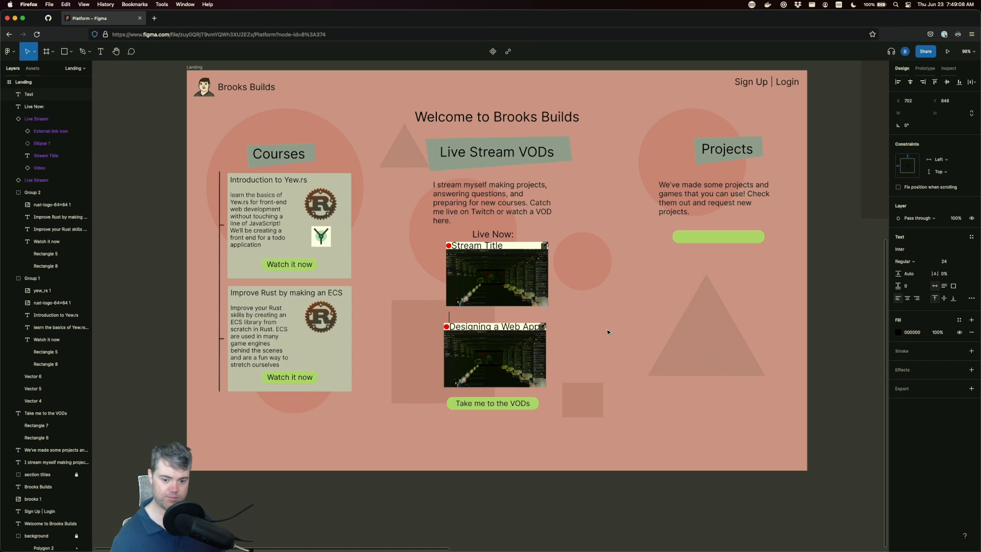
key(BackSpace)
key(BackSpace)
key(BackSpace)
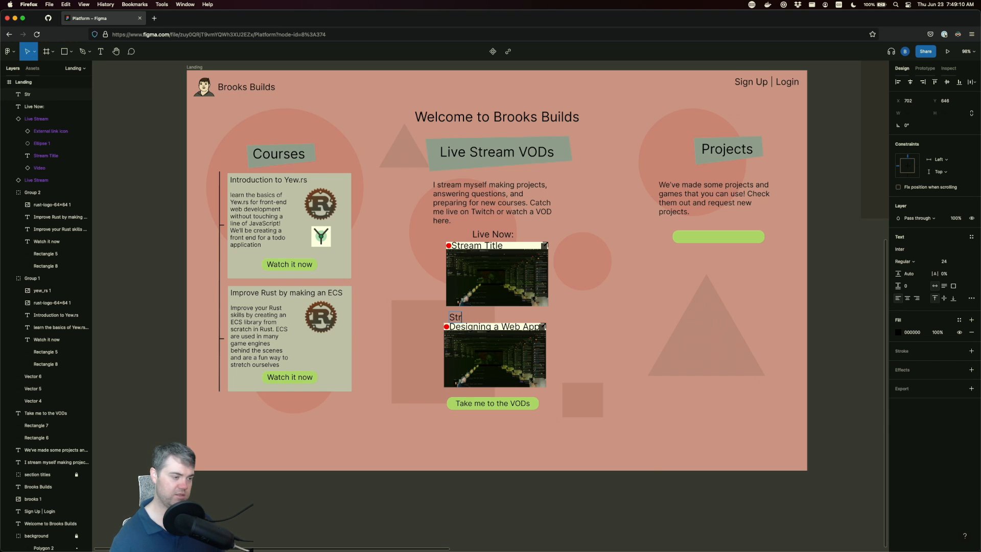
text(eamed)
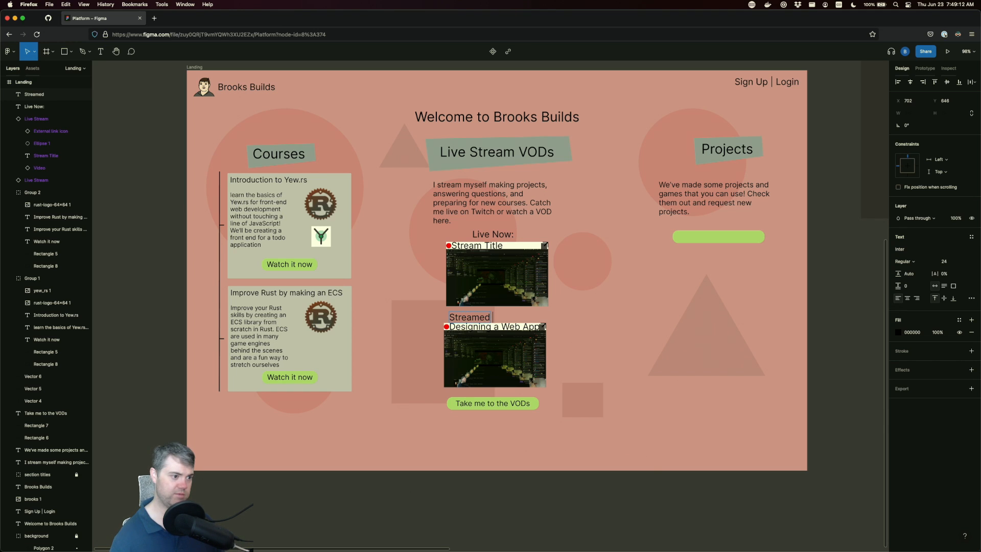
text( on)
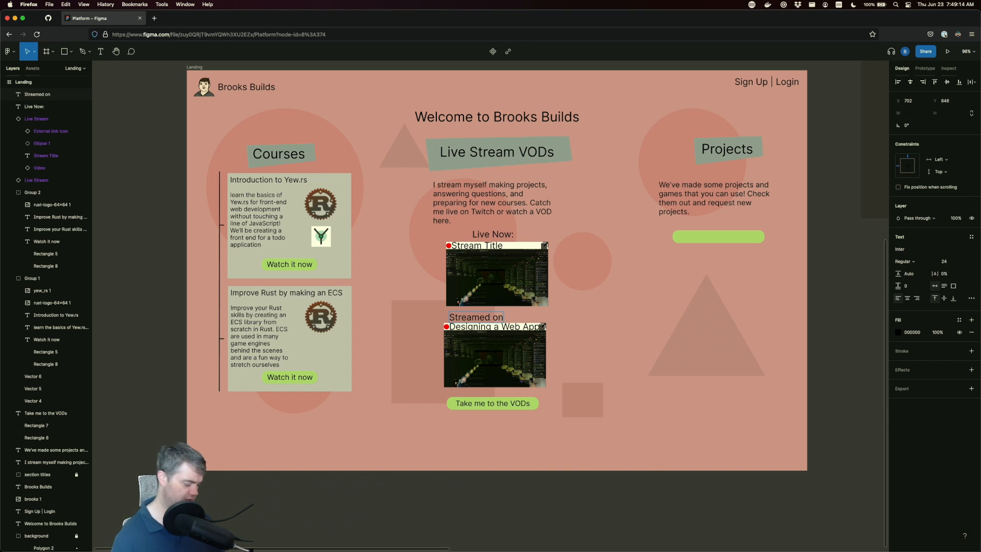
text( 2022)
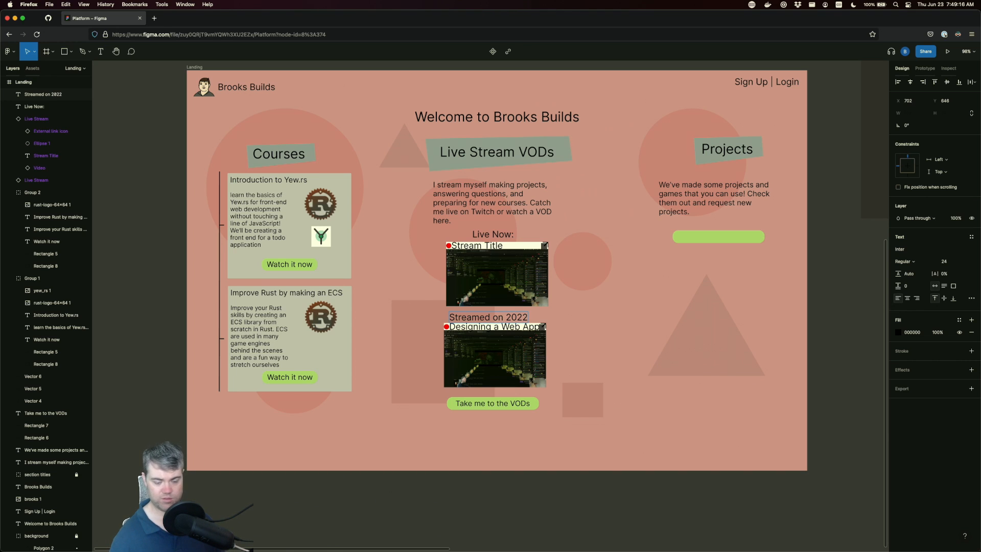
text(-0)
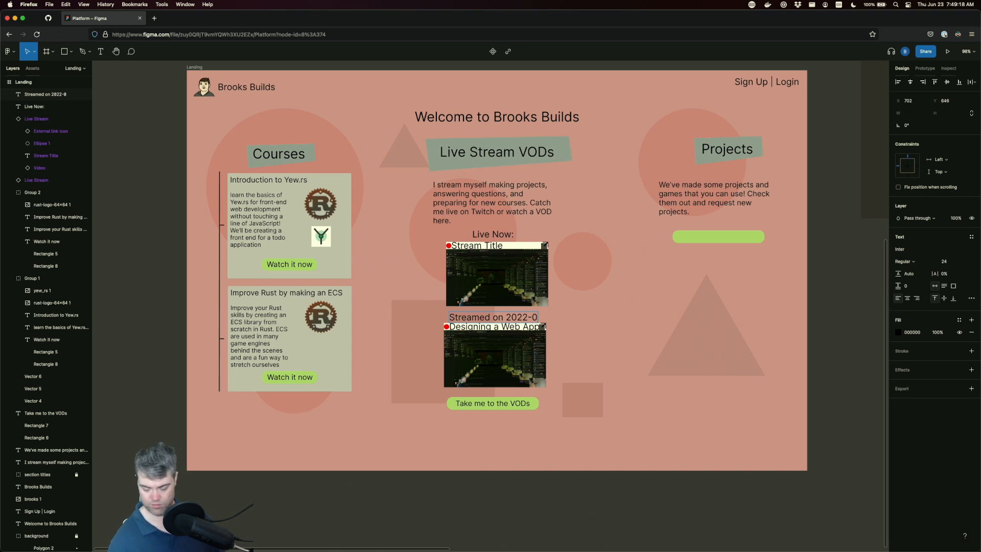
text(7-)
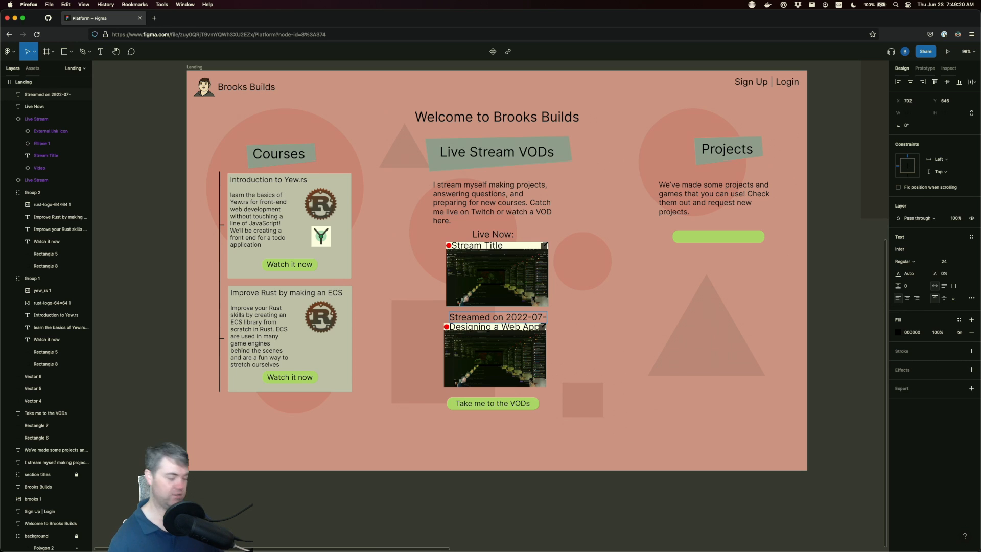
key(BackSpace)
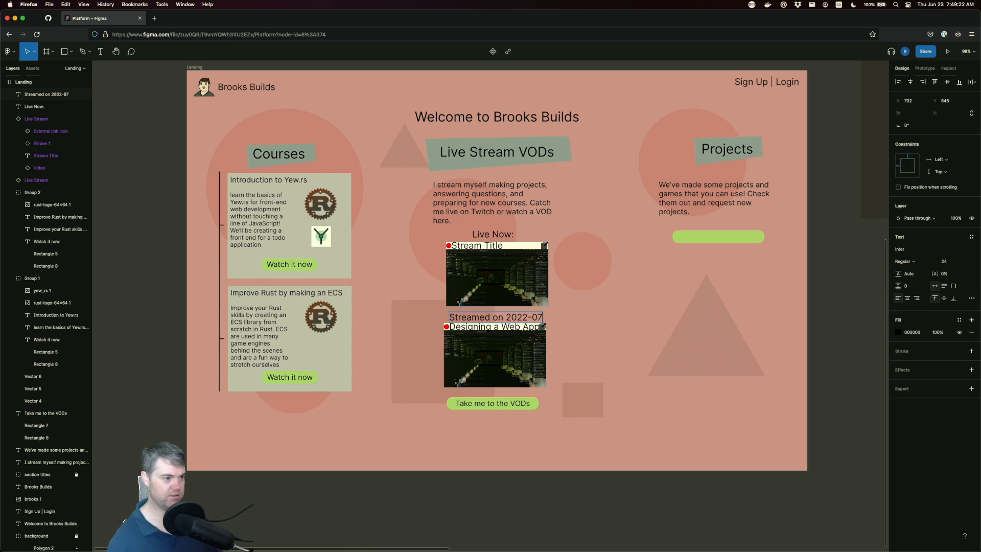
key(BackSpace)
text(6-23)
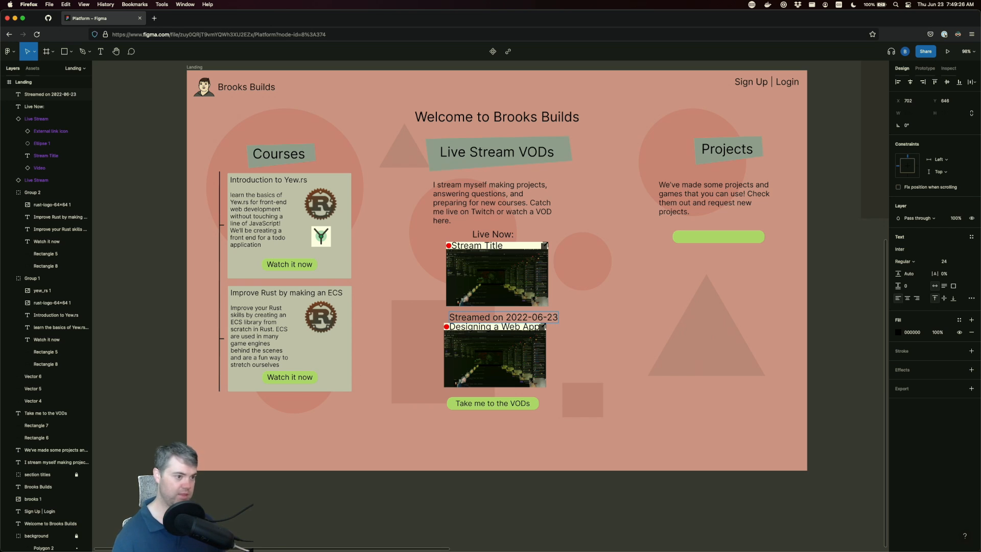
key(BackSpace)
text(22)
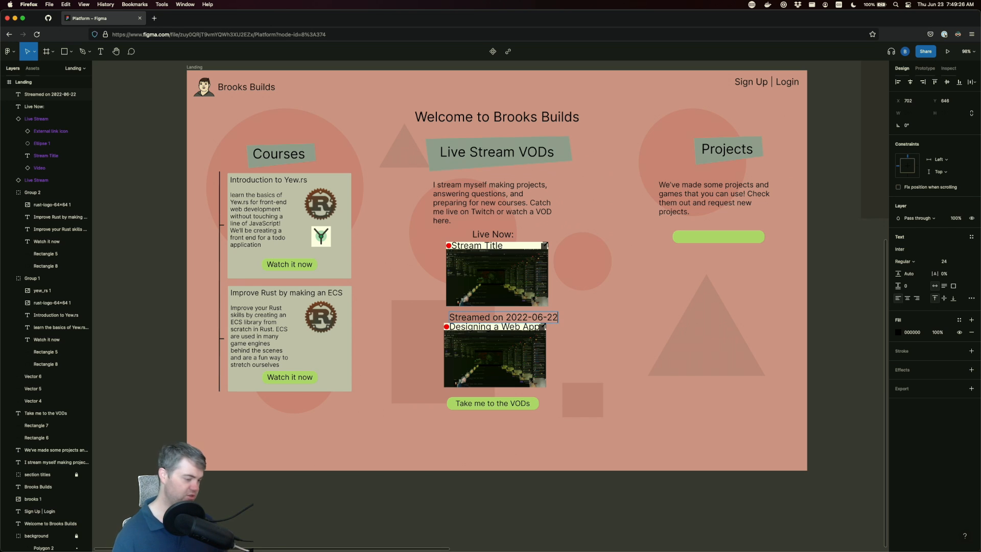
key(Escape)
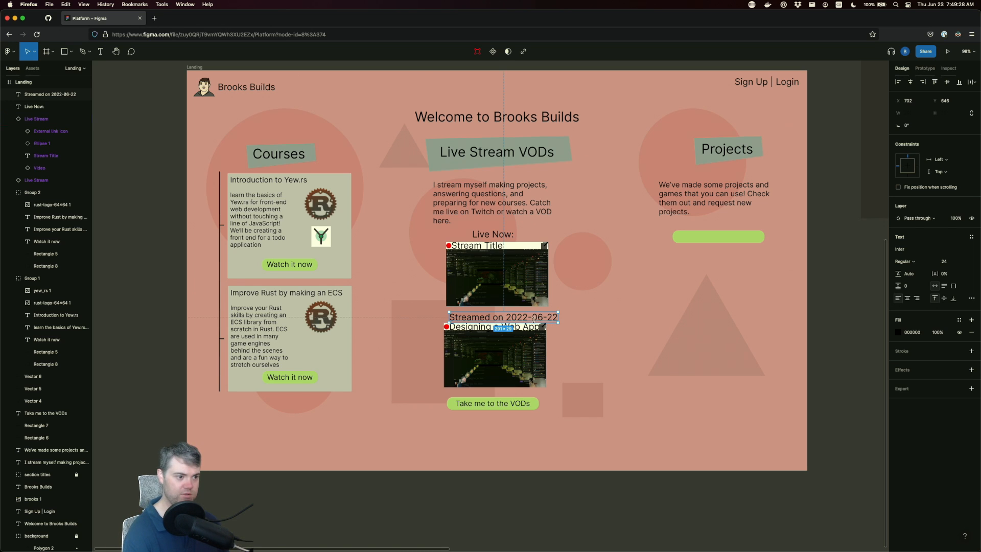
drag(534, 319, 523, 319)
click(568, 325)
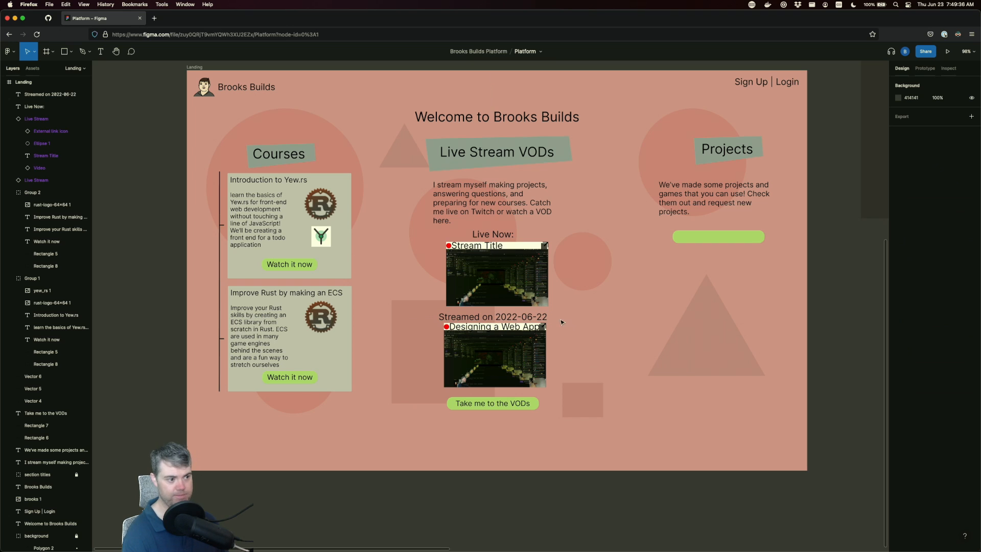
Align the past-stream caption, its video card and the "Take me to the VODs" button under the Live Now card
drag(422, 318, 527, 361)
click(579, 360)
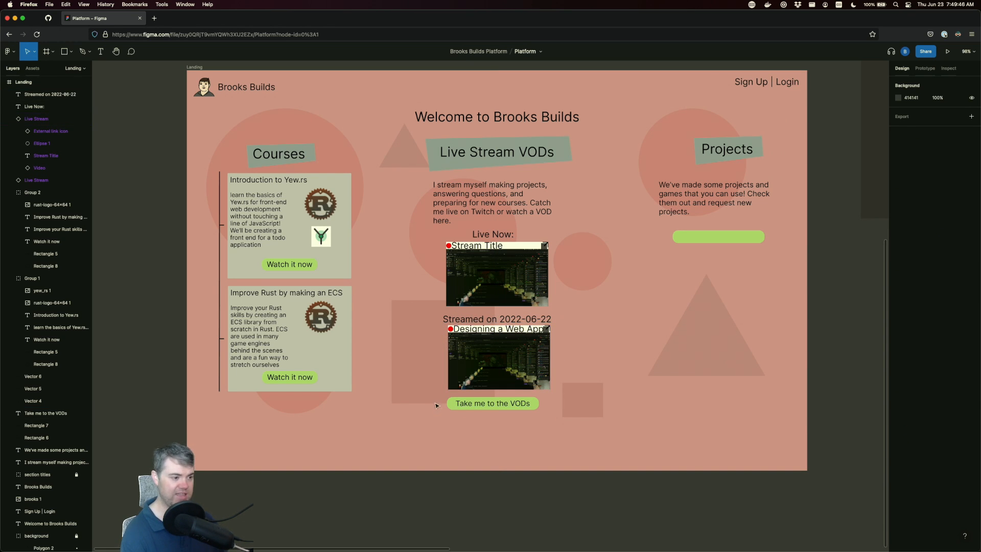
drag(434, 399, 548, 428)
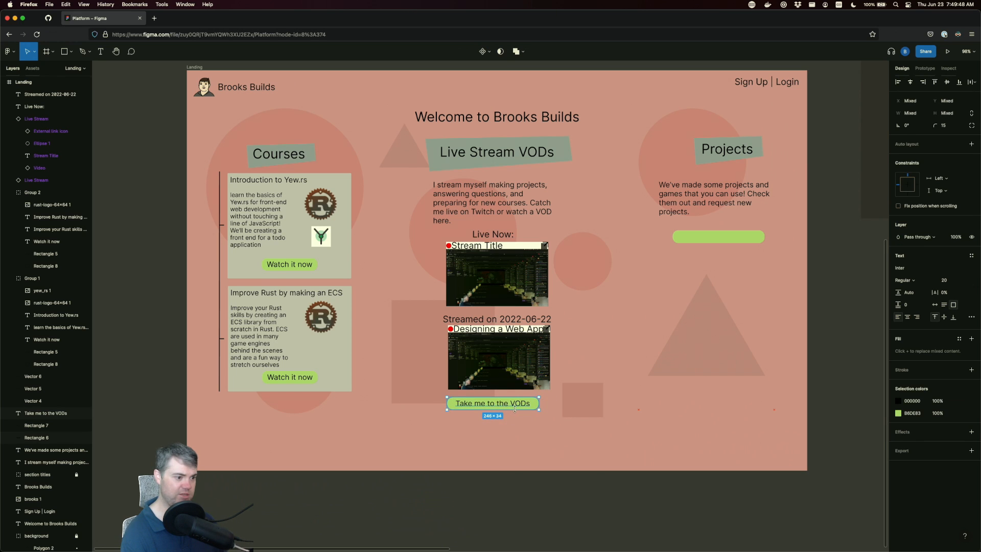
drag(501, 408, 505, 408)
click(514, 431)
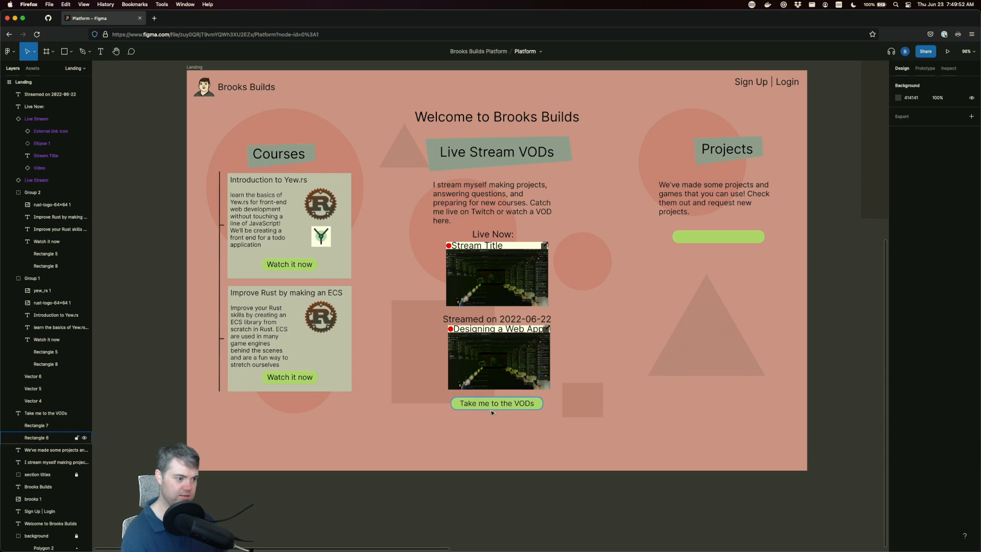
Replace the "Take me to the VODs" button label with "VODs on twitch"
click(490, 408)
double_click(490, 408)
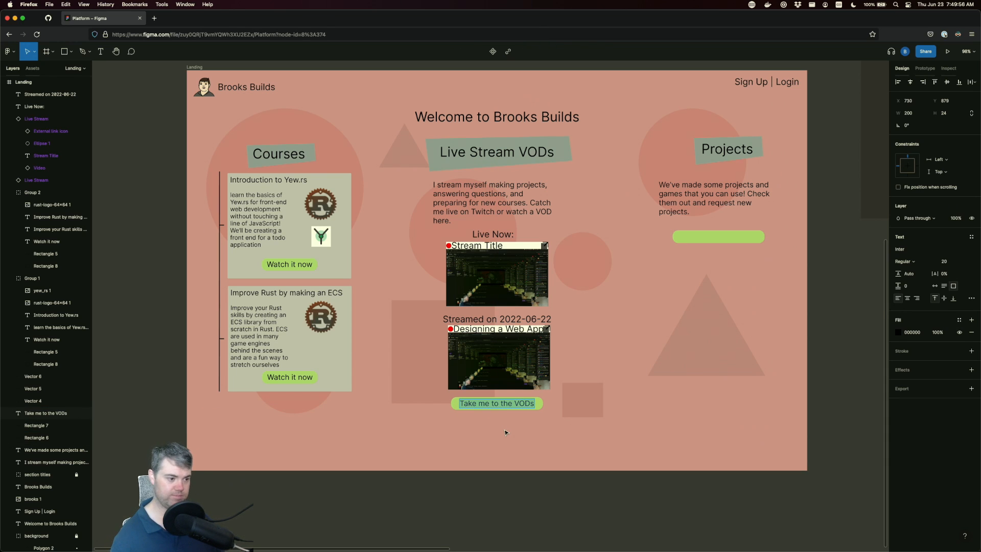
text(All )
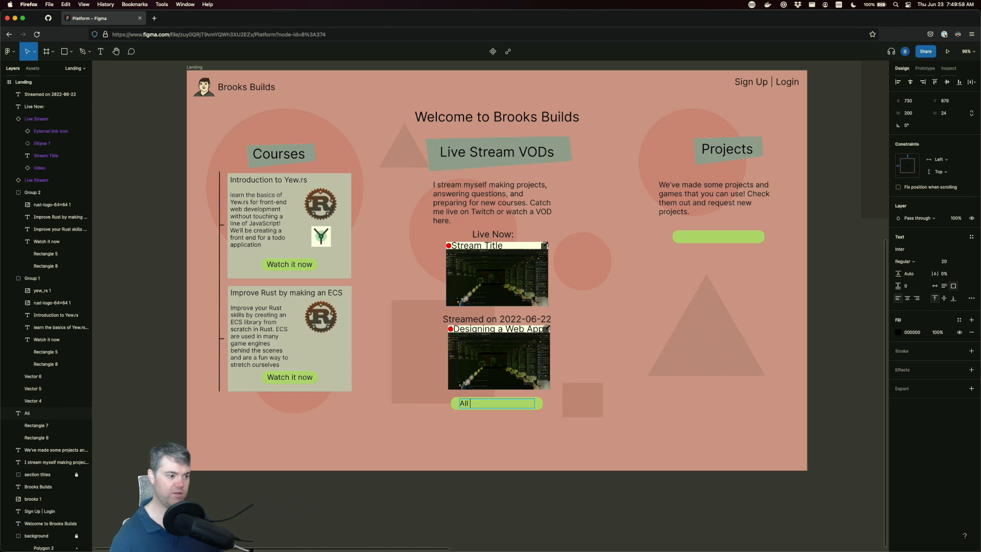
text(V)
key(BackSpace)
text(T)
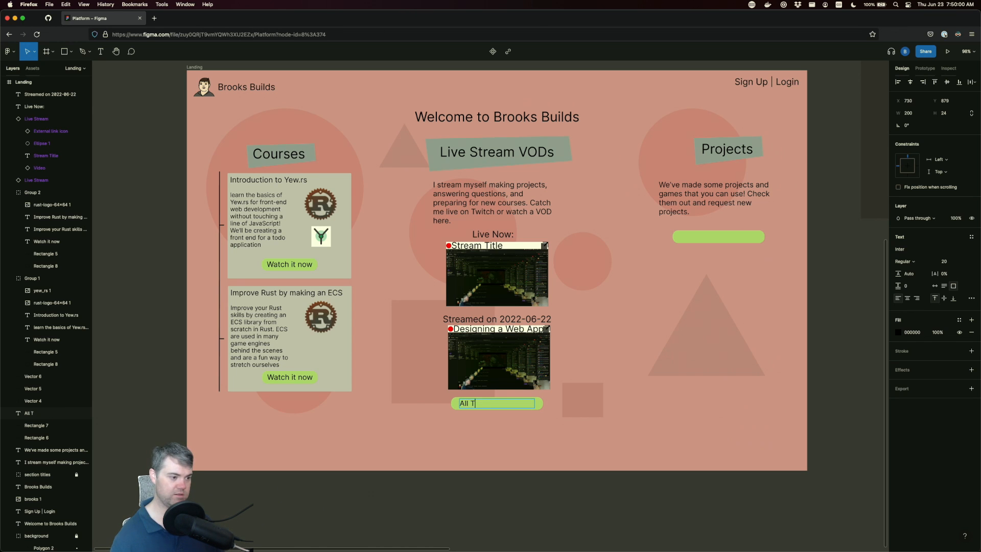
text(witch V)
key(BackSpace)
key(BackSpace)
key(BackSpace)
key(BackSpace)
key(BackSpace)
key(BackSpace)
key(BackSpace)
key(BackSpace)
key(BackSpace)
key(BackSpace)
key(BackSpace)
key(BackSpace)
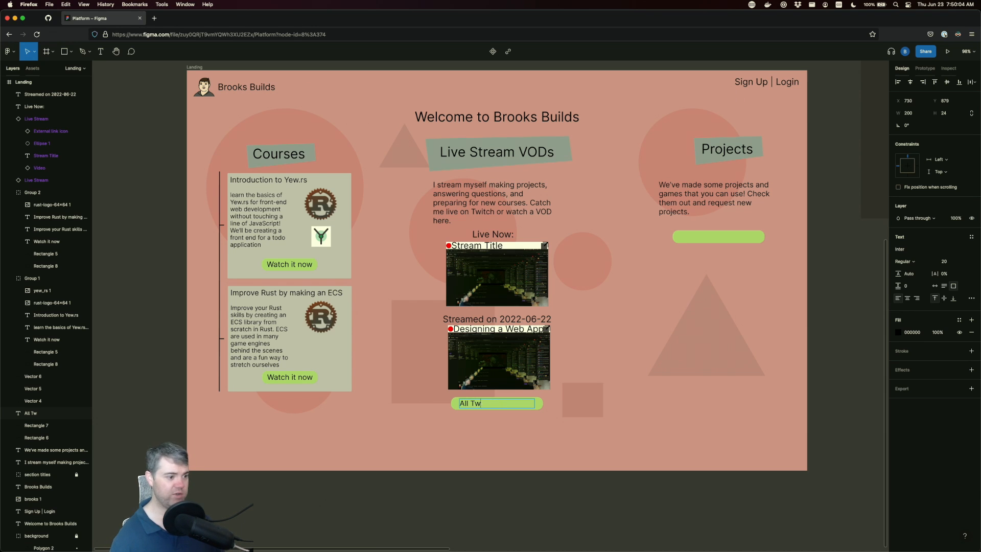
text(V)
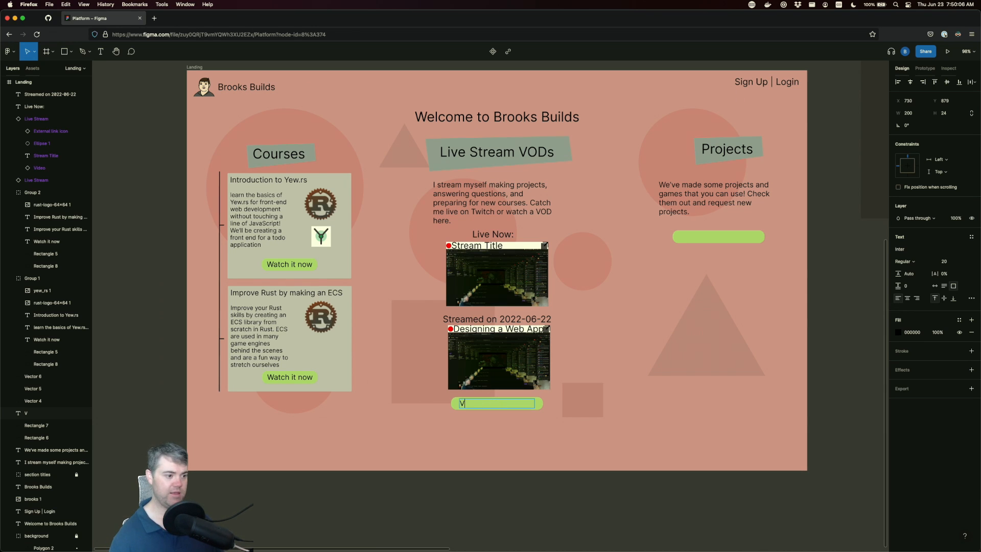
text(ODs on )
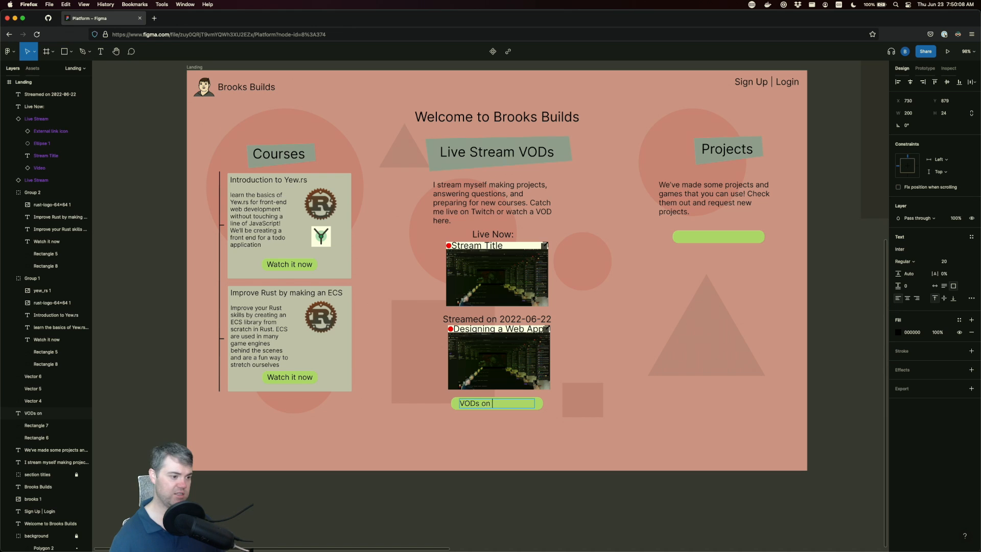
text(twitch)
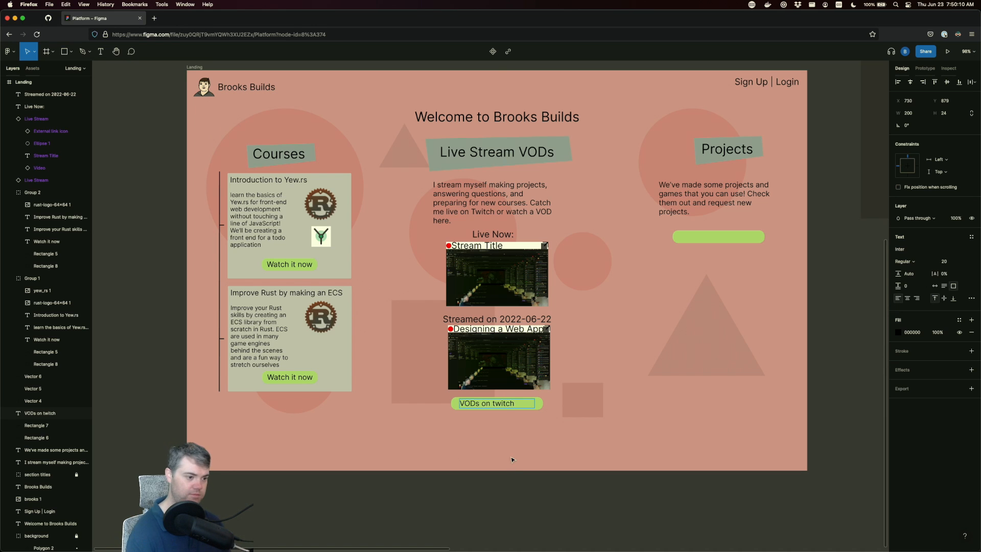
key(Escape)
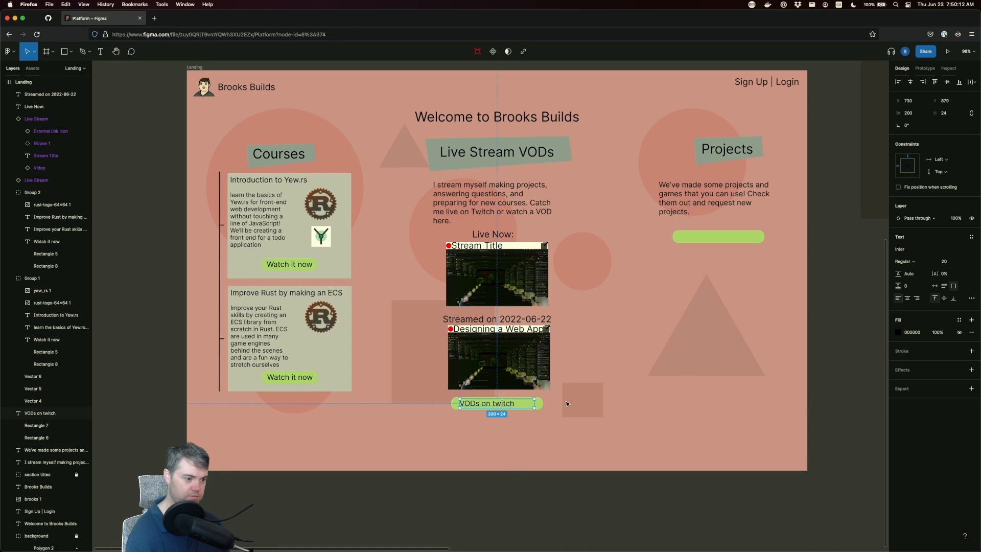
Narrow the button's green background from both sides to about 170 px wide so it fits the "VODs on twitch" label
click(539, 404)
drag(543, 404, 519, 404)
drag(451, 405, 456, 404)
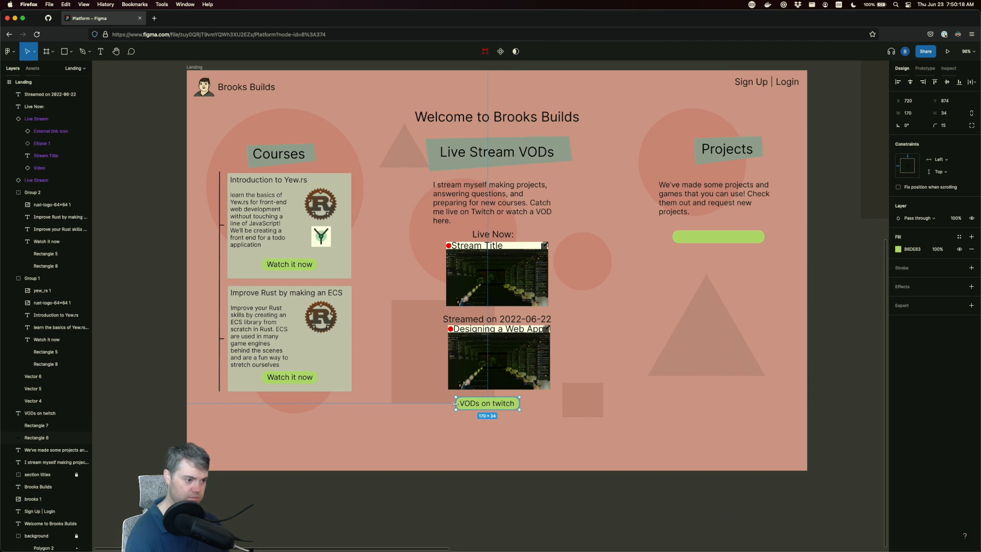
Shift the "VODs on twitch" button to the video card's left edge and place a duplicate of it to the right
shift+click(506, 405)
drag(506, 405, 567, 405)
click(492, 435)
click(489, 408)
Relabel the duplicated button "VODs on YouTube" and widen its green background to fit the longer text
double_click(572, 403)
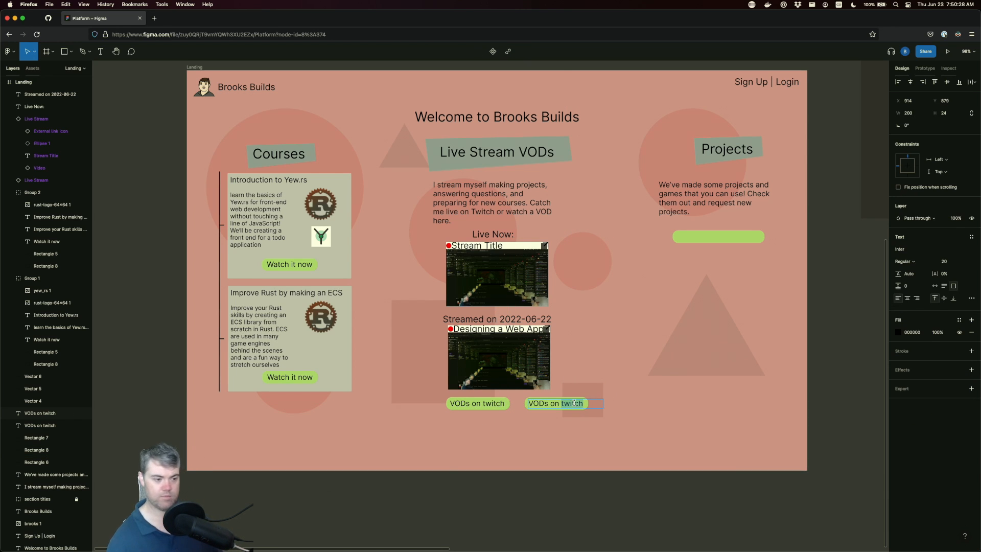
text(YouTube)
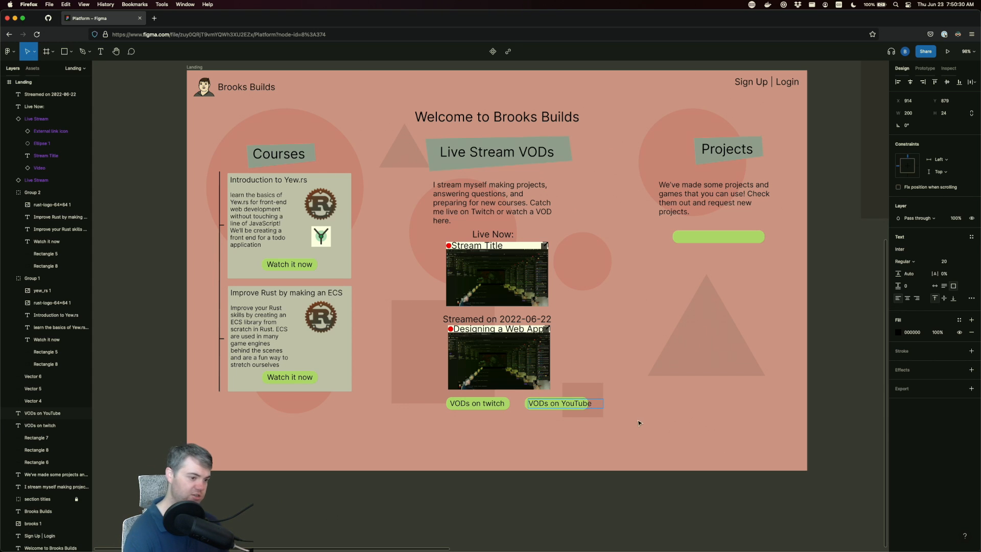
click(574, 410)
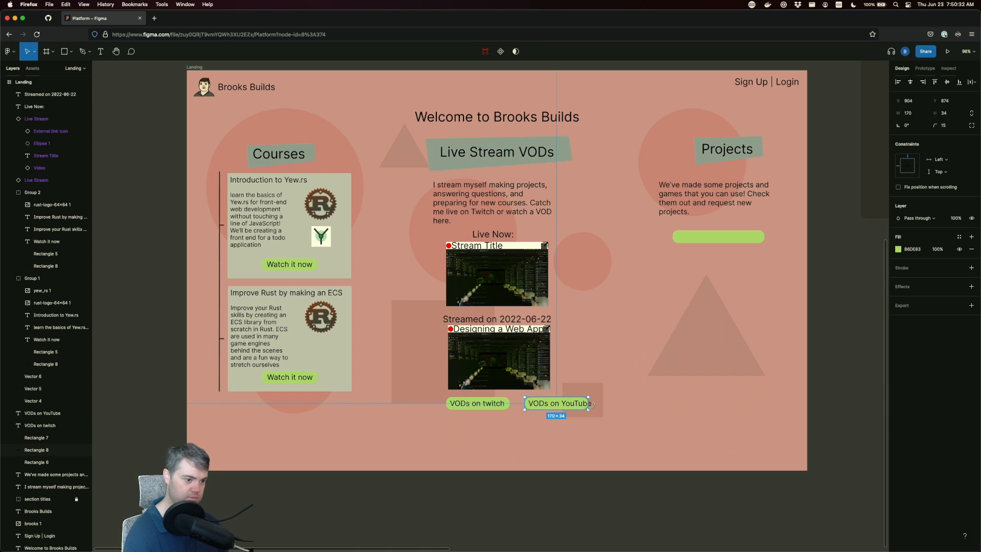
drag(589, 404, 597, 404)
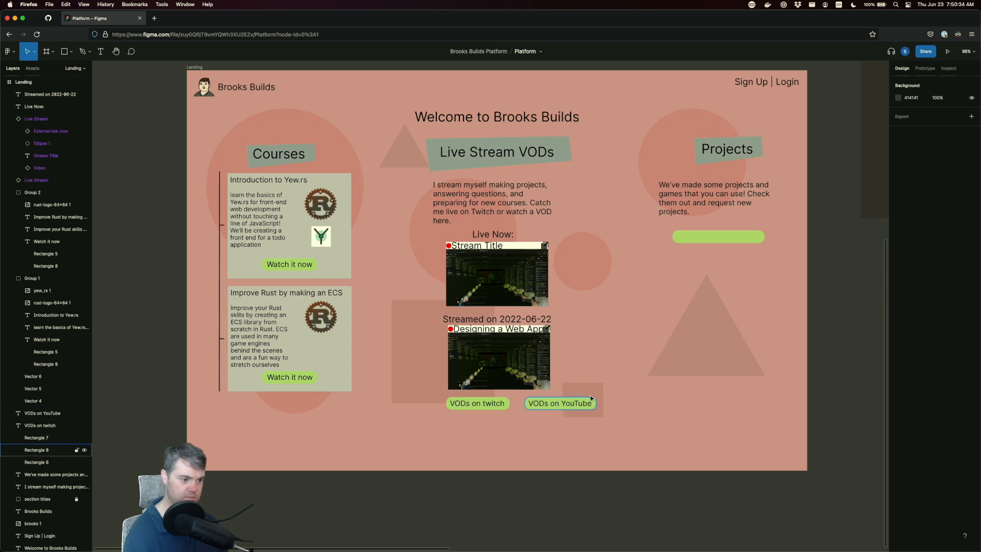
click(636, 405)
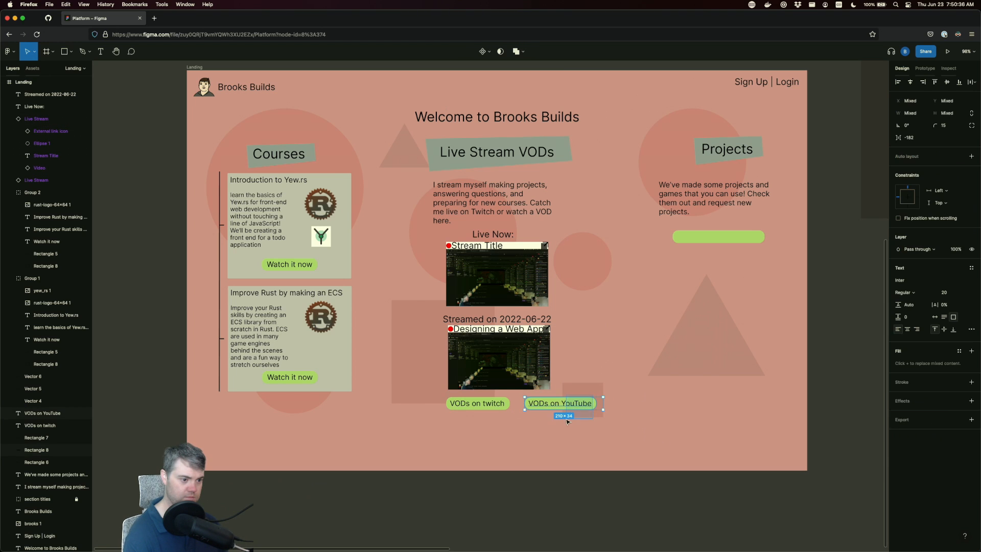
Stack the "VODs on YouTube" button below the "VODs on twitch" button, centred under the past-stream card
drag(585, 406, 575, 406)
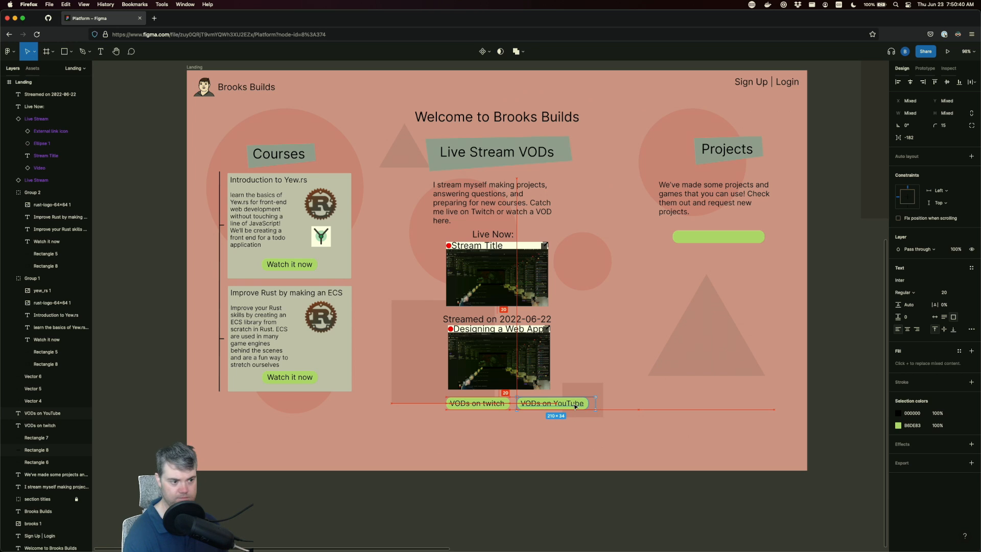
drag(576, 406, 510, 409)
click(586, 444)
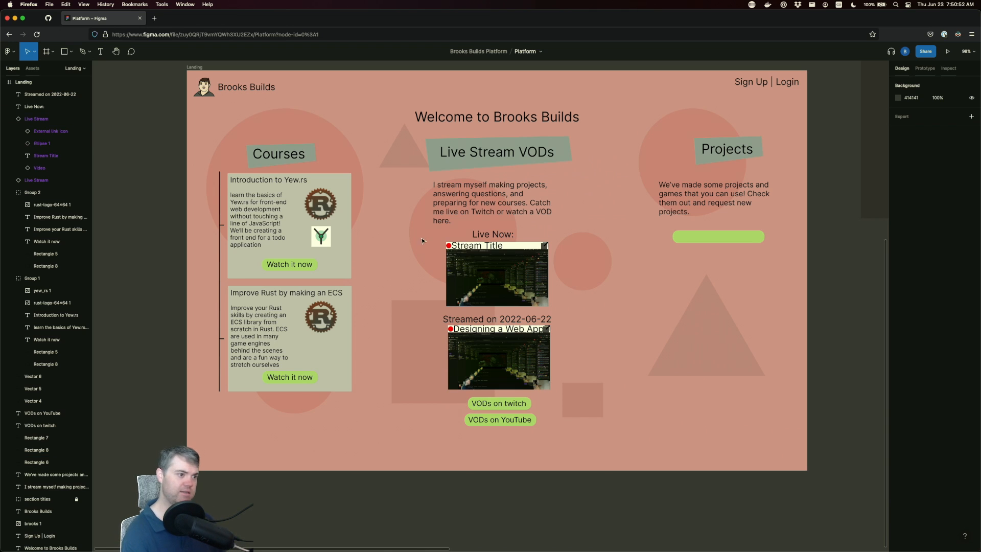
Set the text size of the "VODs on twitch" and "VODs on YouTube" labels to 16
drag(421, 233, 549, 296)
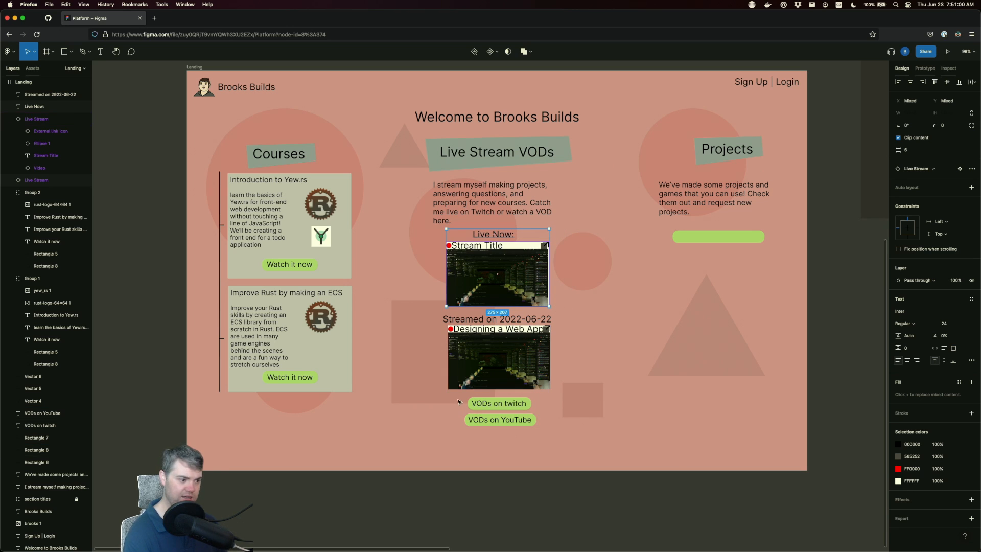
drag(458, 402, 552, 430)
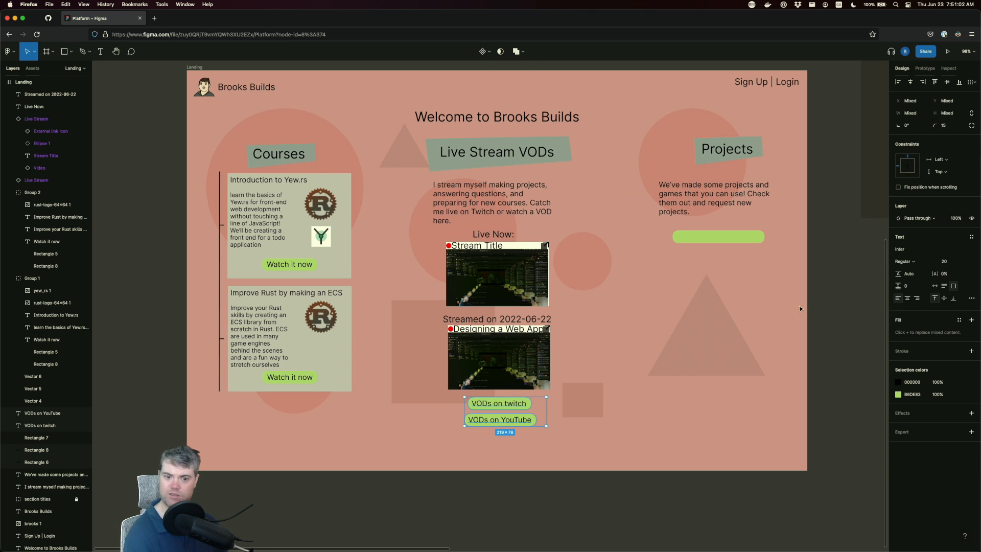
click(961, 262)
click(953, 234)
click(663, 403)
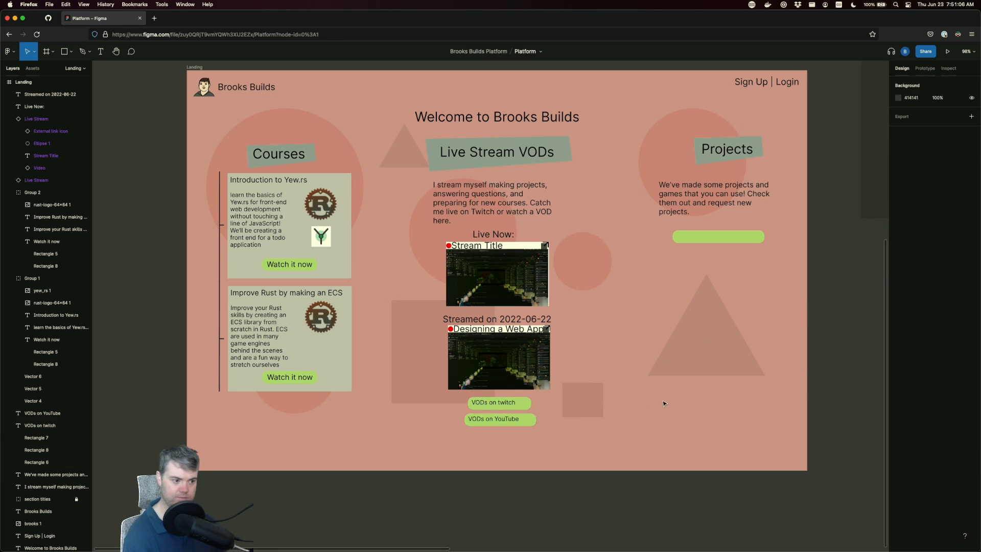
Shrink the green backgrounds of both VOD buttons to fit their smaller labels and shift the twitch button left
click(530, 405)
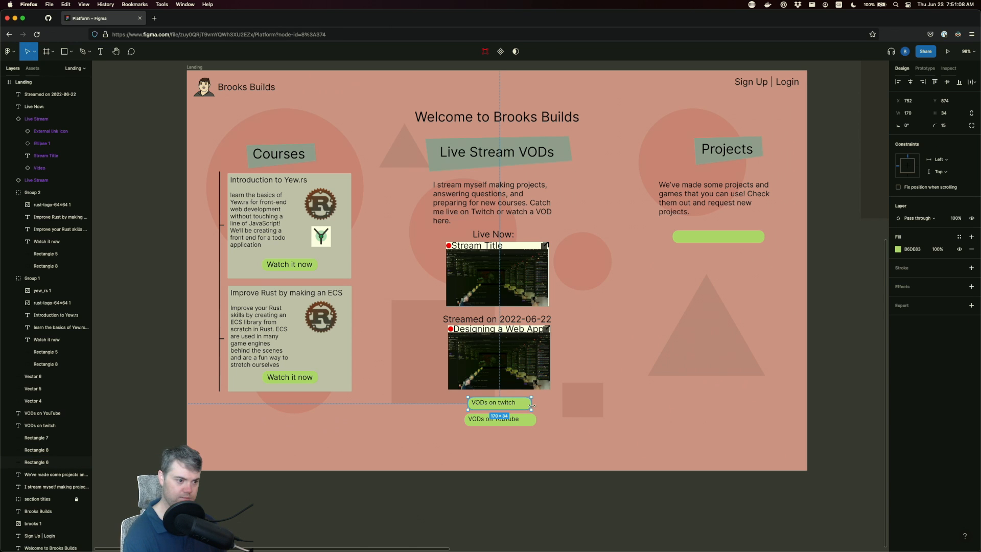
drag(531, 408, 472, 406)
click(528, 426)
key(Escape)
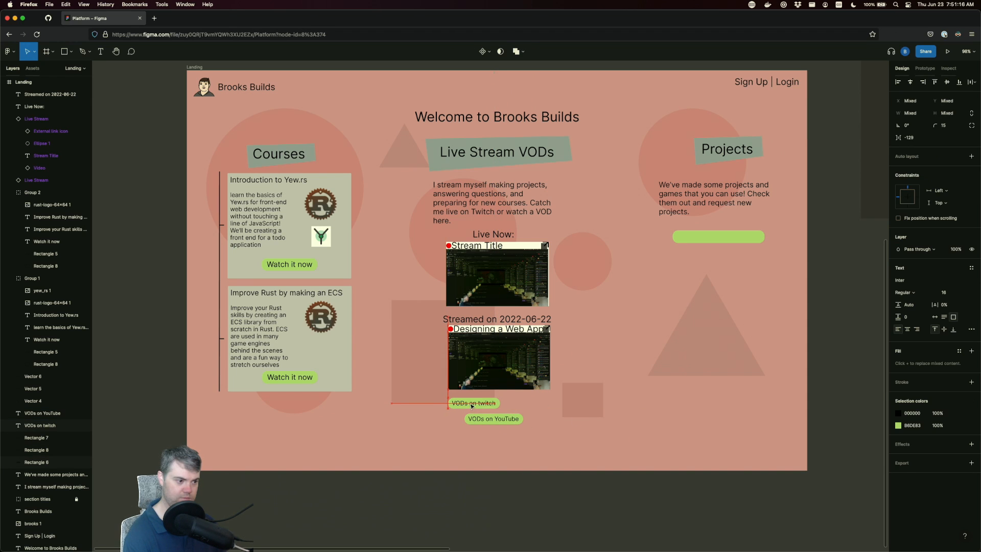
Place the "VODs on YouTube" button beside the "VODs on twitch" button and centre the pair under the past-stream card
click(506, 422)
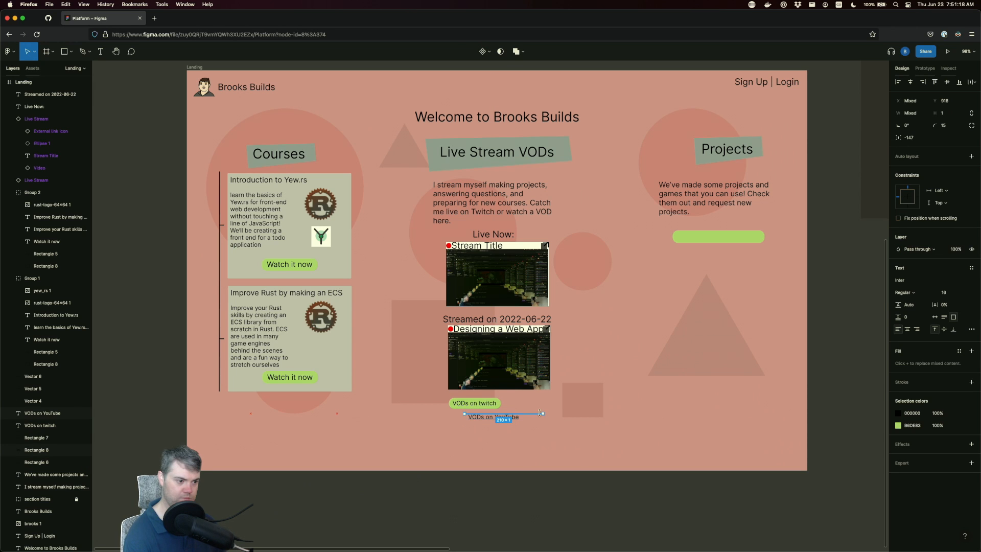
drag(543, 423, 532, 403)
click(556, 446)
key(super+z)
click(517, 445)
click(541, 439)
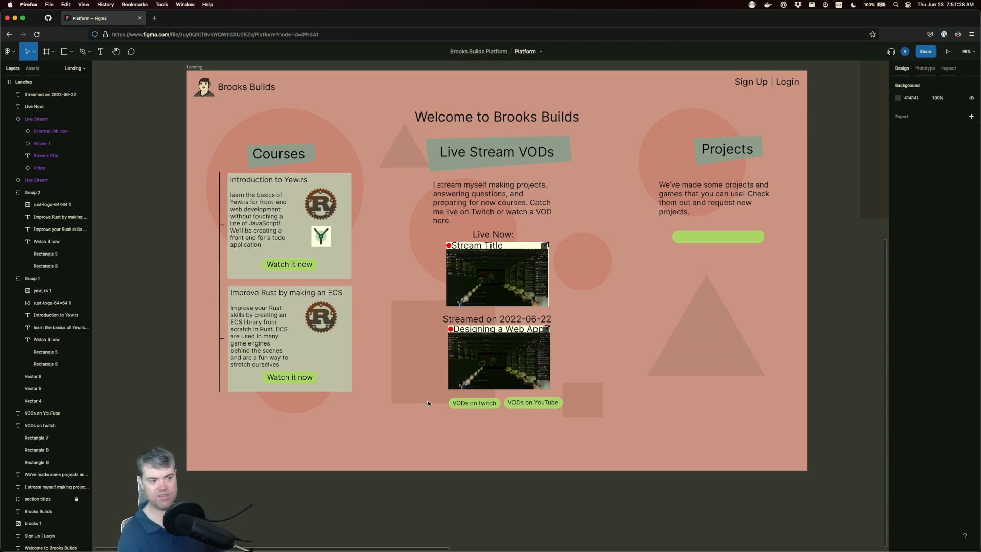
drag(428, 403, 526, 406)
click(530, 446)
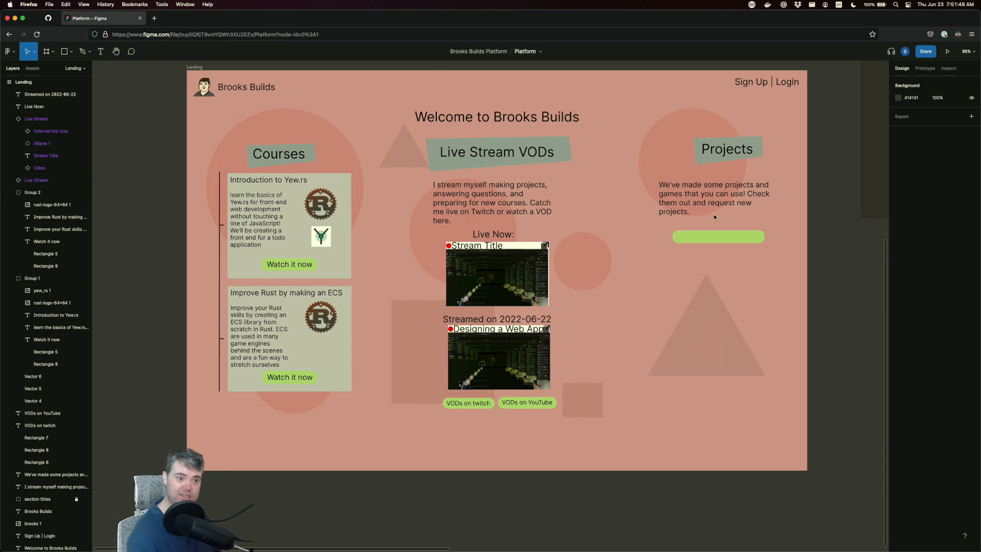
click(702, 200)
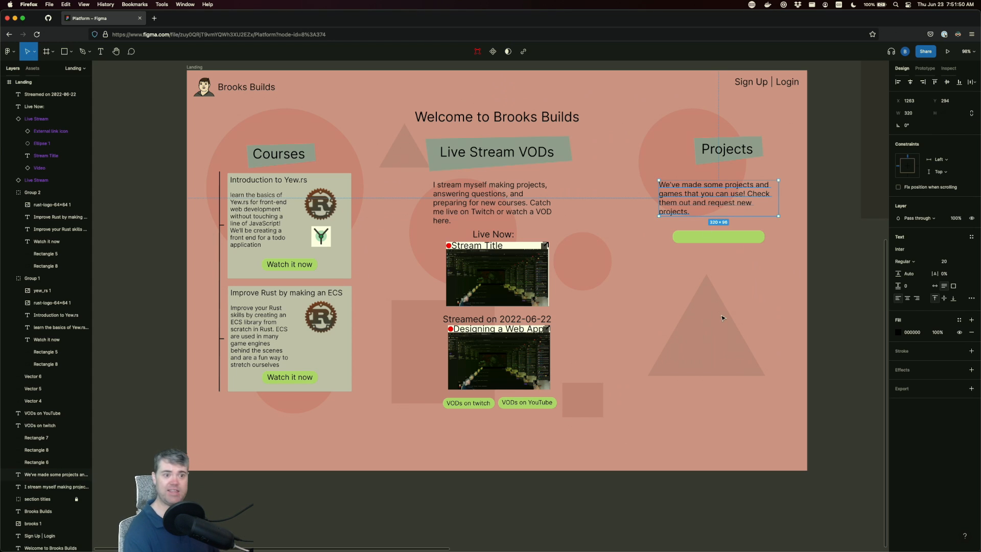
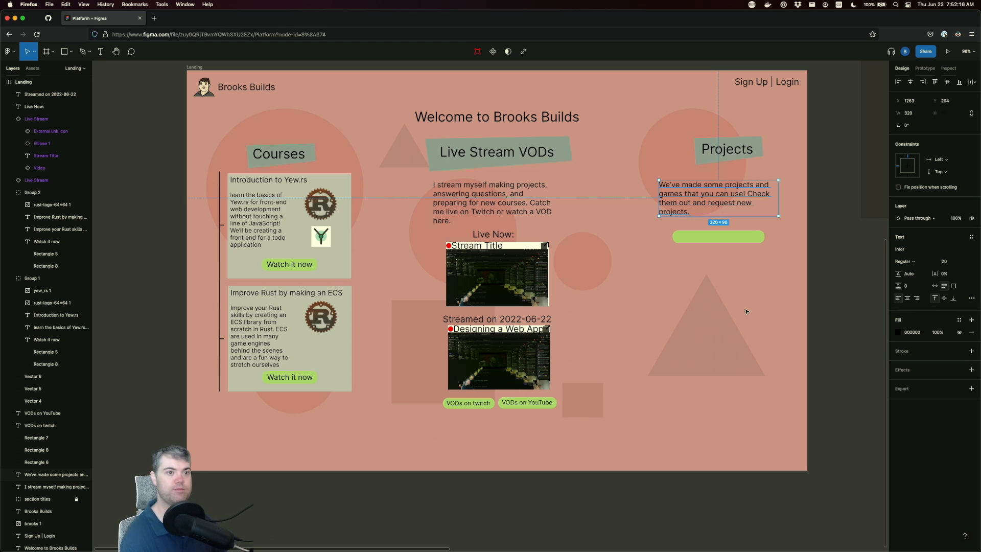
key(Escape)
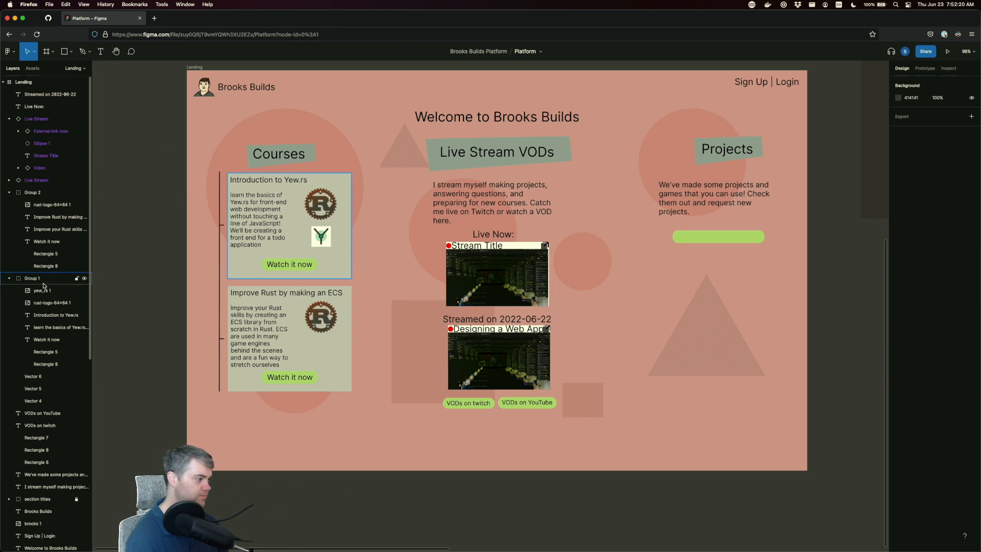
Find the locked "section titles" group among the Landing layers, expand it and unlock it
scroll(49, 416, down, 6)
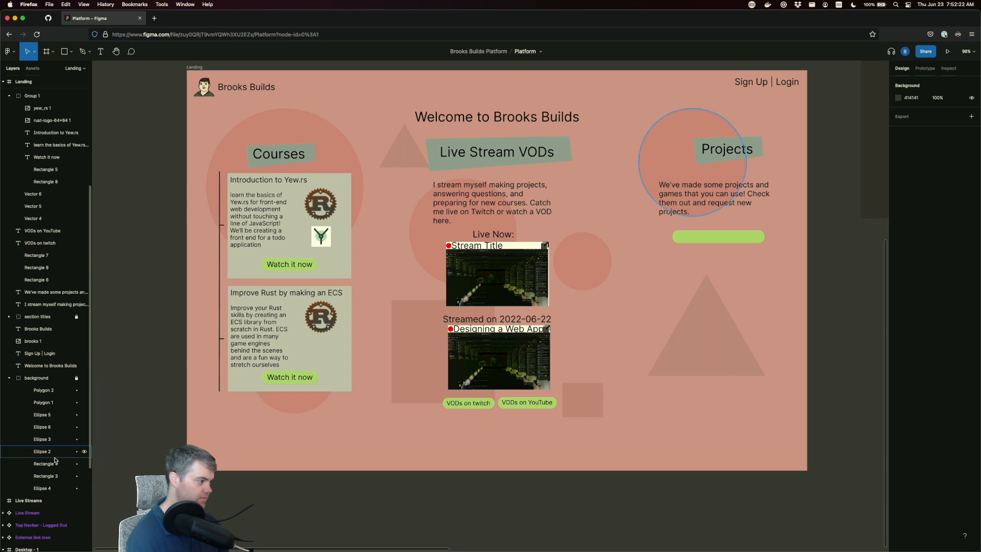
scroll(51, 416, down, 5)
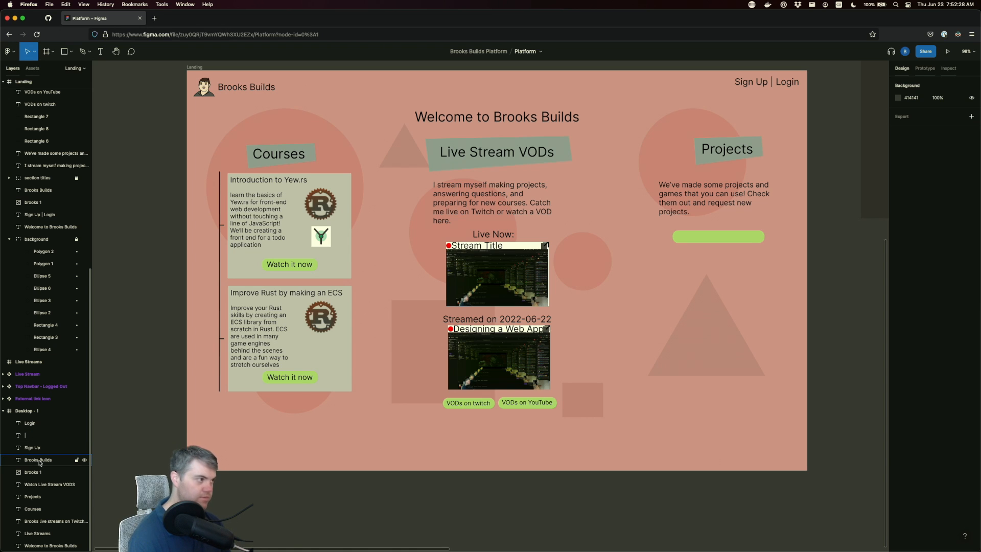
scroll(39, 460, up, 10)
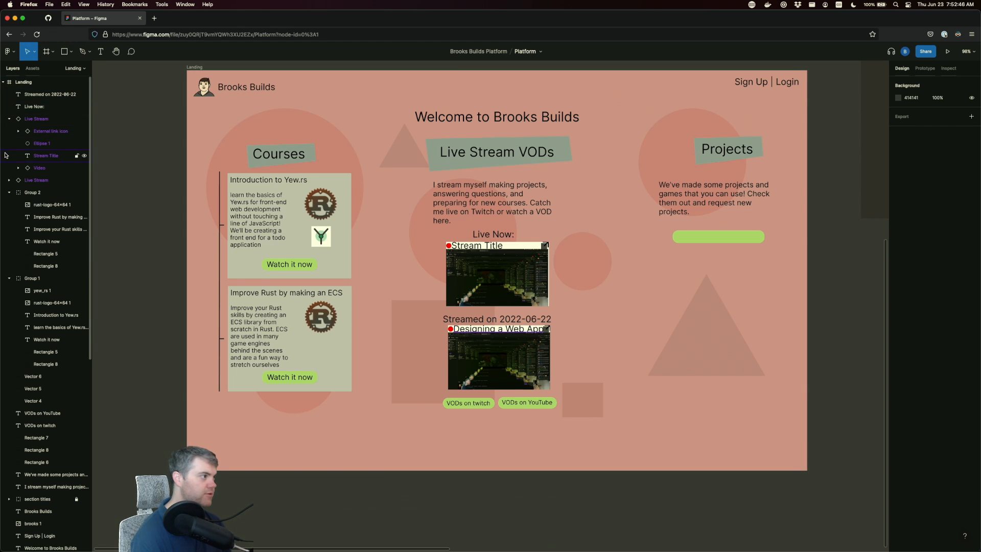
click(9, 500)
scroll(74, 503, down, 3)
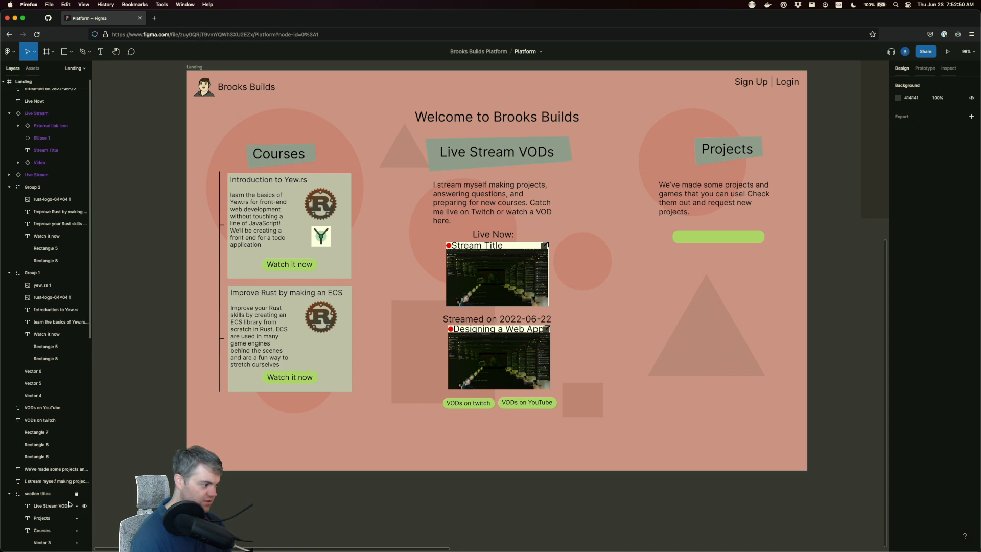
Change the "Projects" section heading to "Sign Up"
click(724, 152)
click(724, 151)
double_click(724, 151)
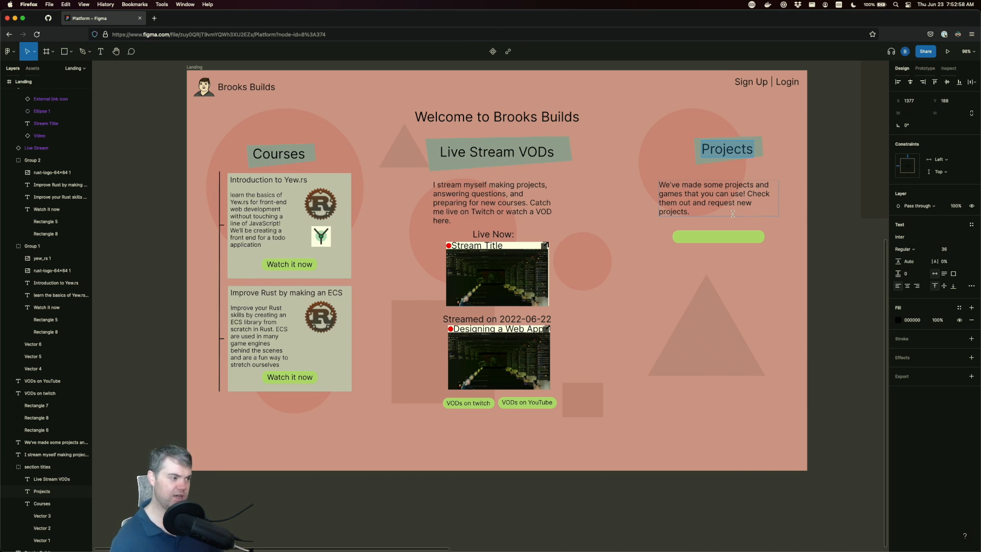
text(S)
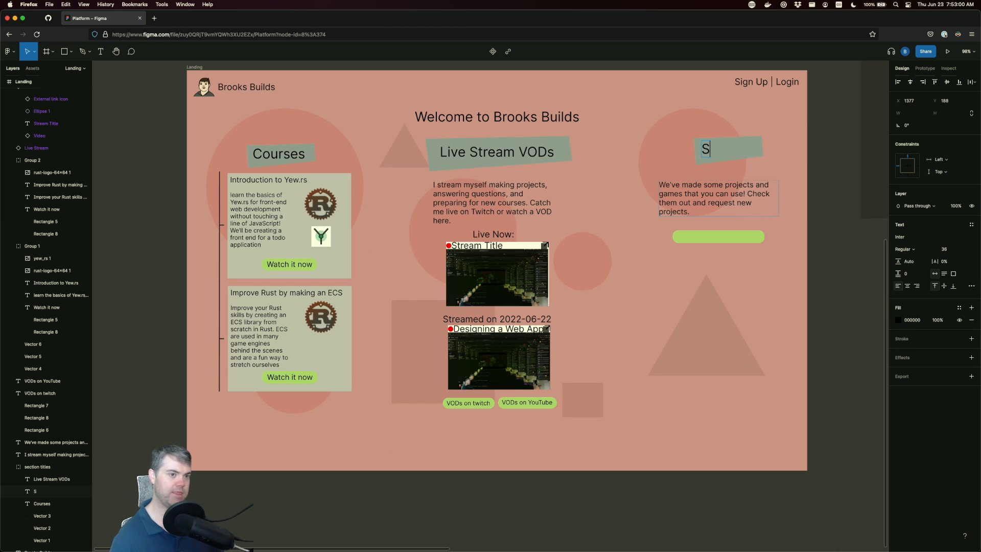
text(ign Up)
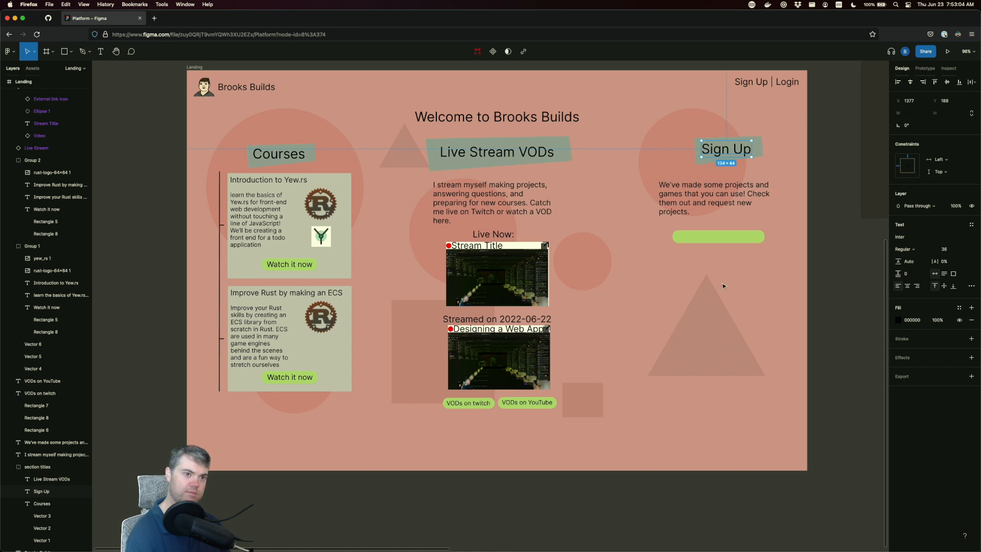
Replace the paragraph under the Sign Up heading with "I'm going to continue making courses and fun projects."
click(704, 197)
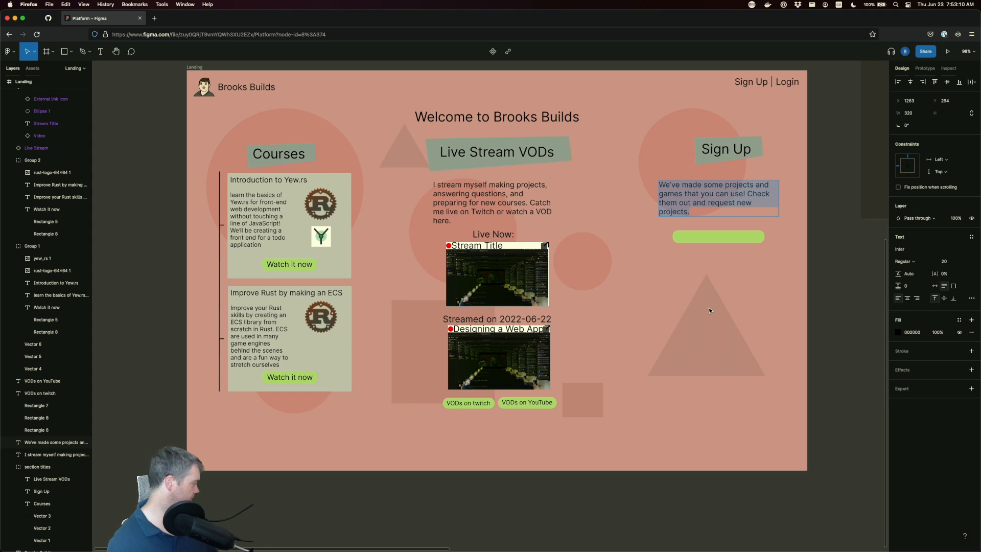
text(I'm goin)
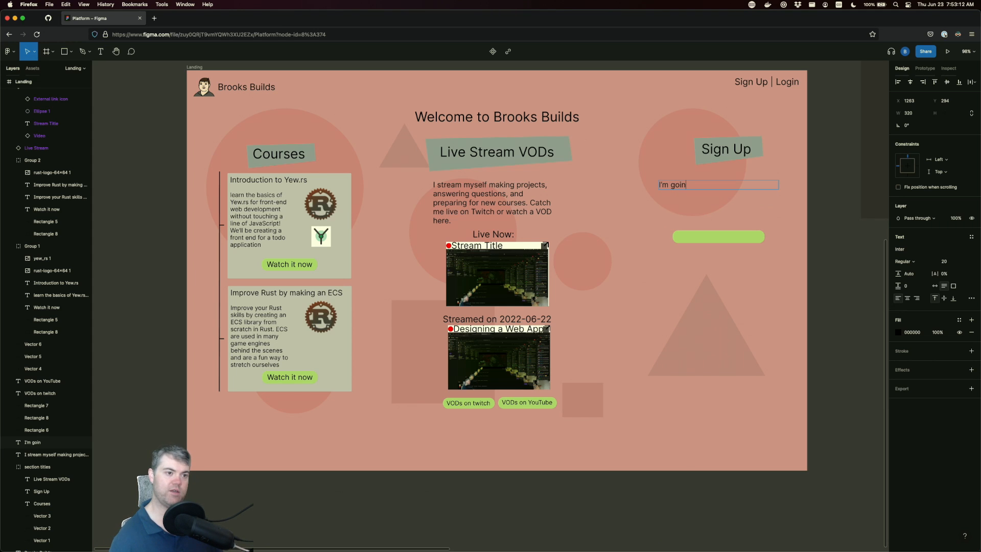
text(g to con)
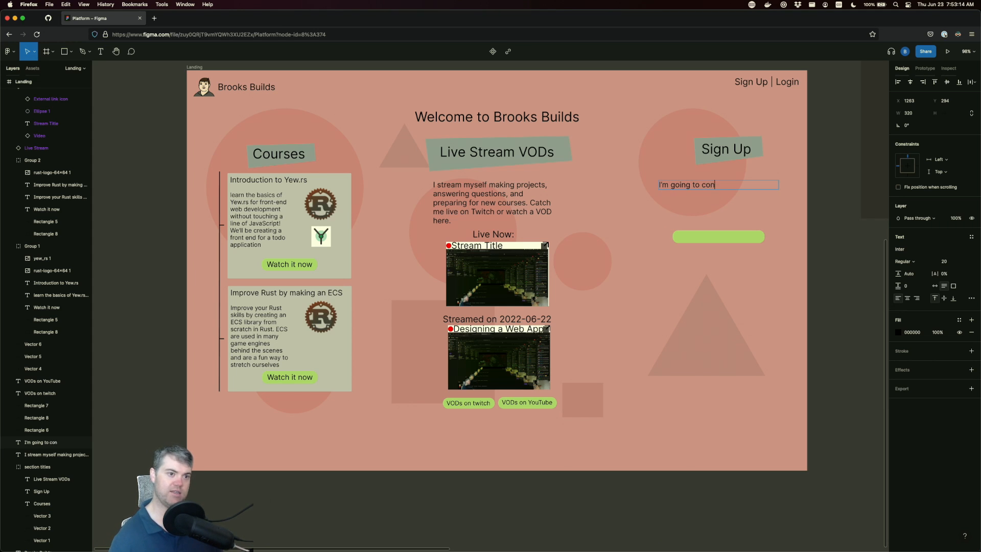
text(tinue making)
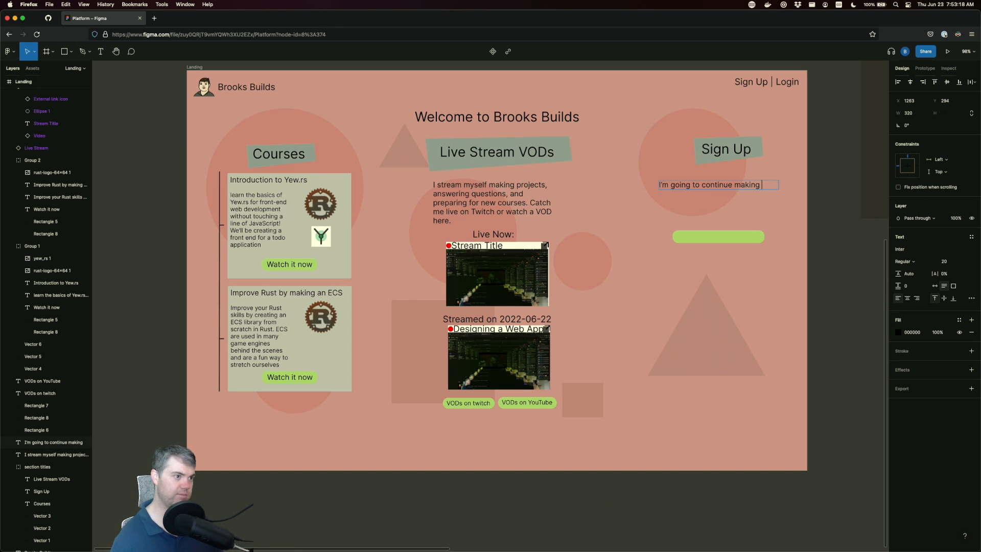
text( courses)
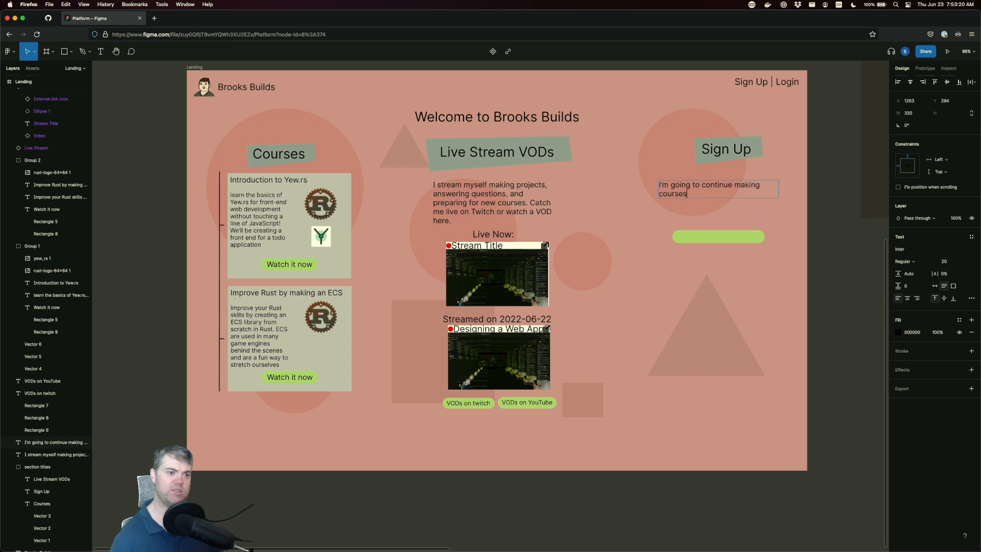
text(,)
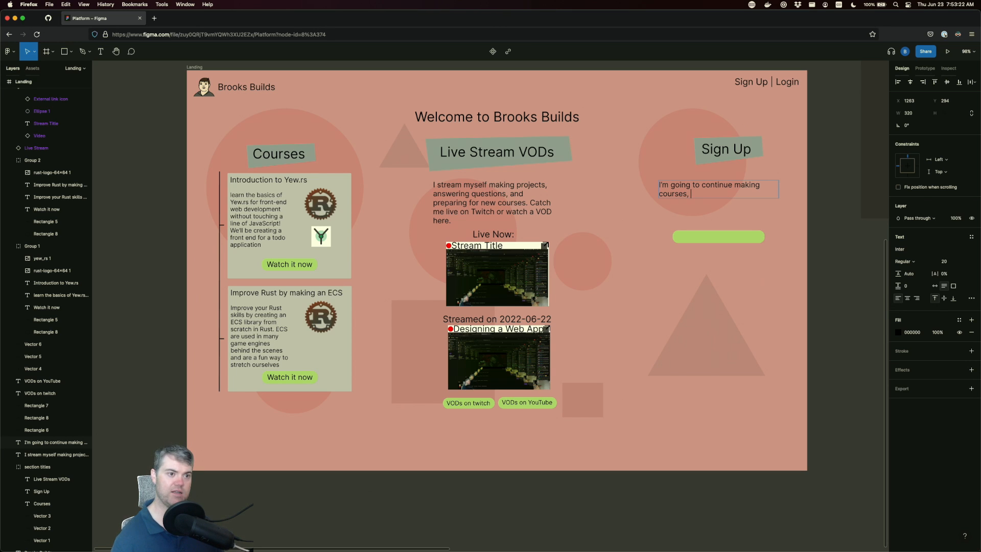
key(BackSpace)
key(BackSpace)
text(and fun projects )
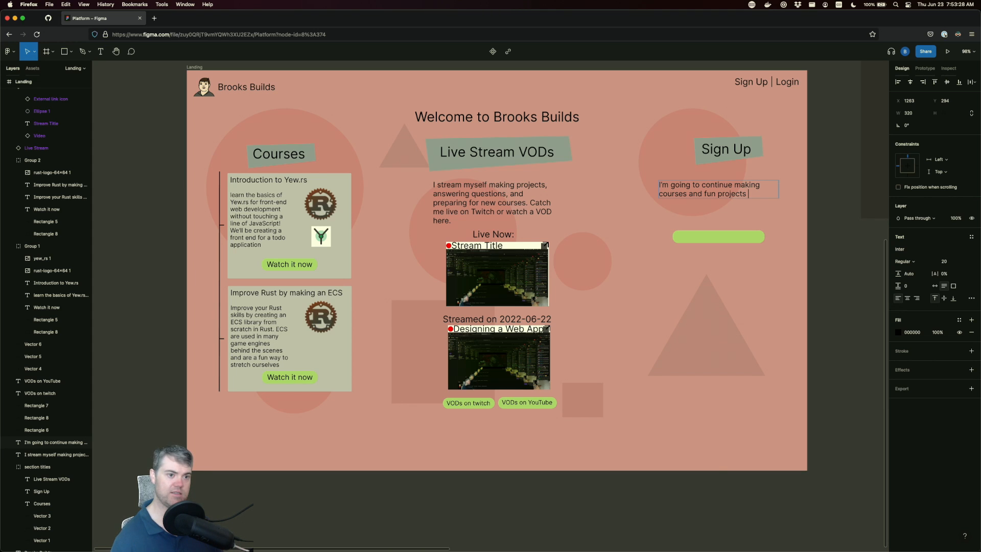
text(If yo)
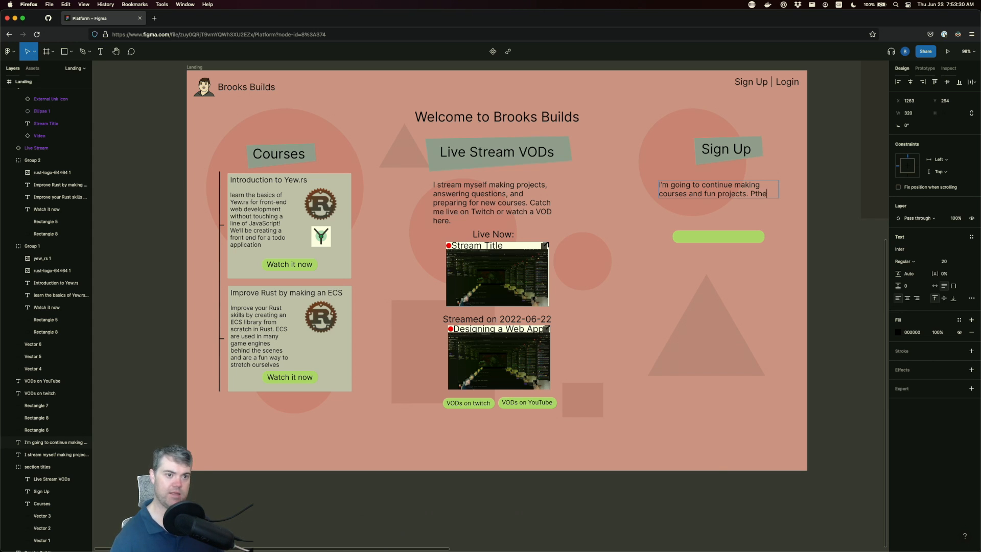
key(BackSpace)
key(BackSpace)
key(BackSpace)
key(BackSpace)
key(BackSpace)
text(They will)
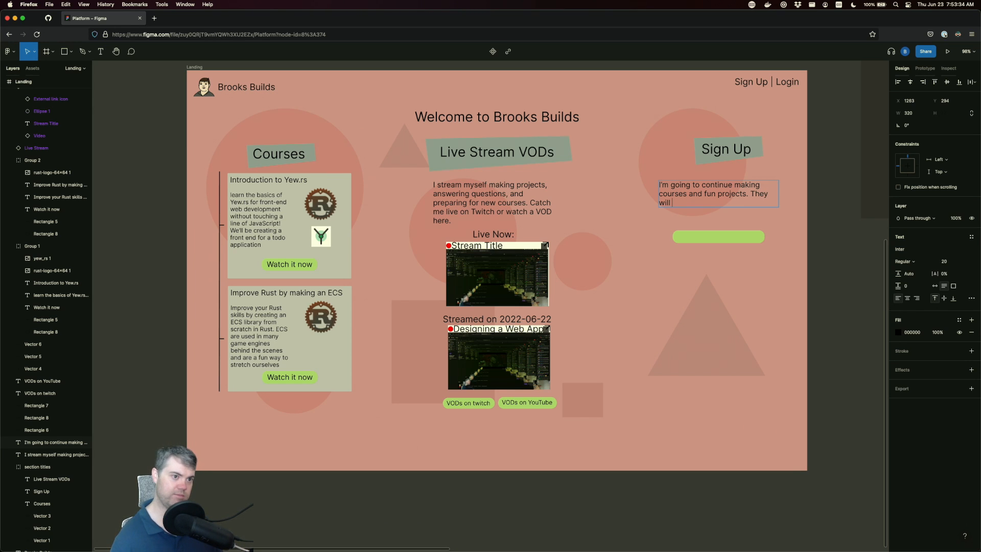
text( be rea)
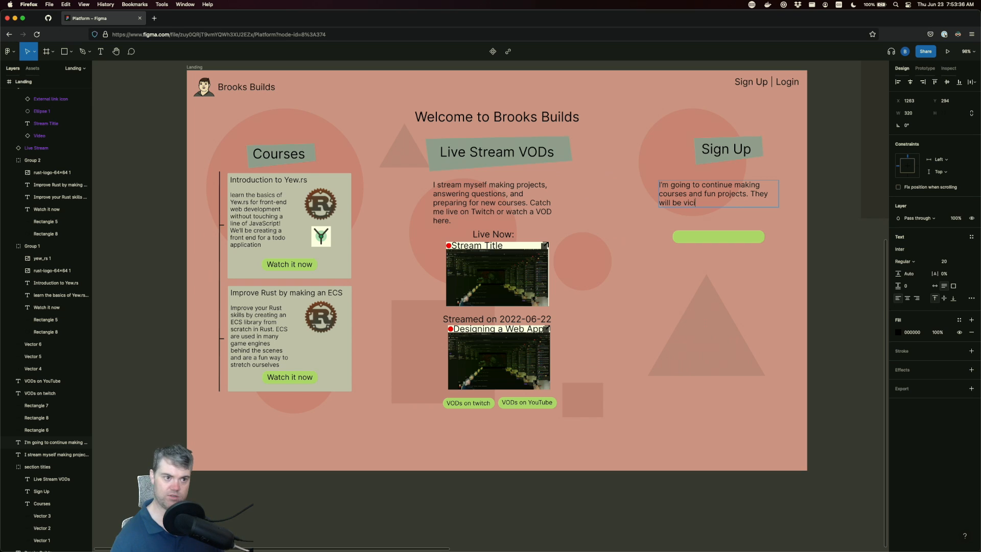
key(BackSpace)
key(BackSpace)
key(BackSpace)
key(BackSpace)
key(BackSpace)
key(BackSpace)
key(BackSpace)
key(BackSpace)
key(BackSpace)
key(BackSpace)
key(BackSpace)
key(BackSpace)
key(BackSpace)
key(BackSpace)
key(BackSpace)
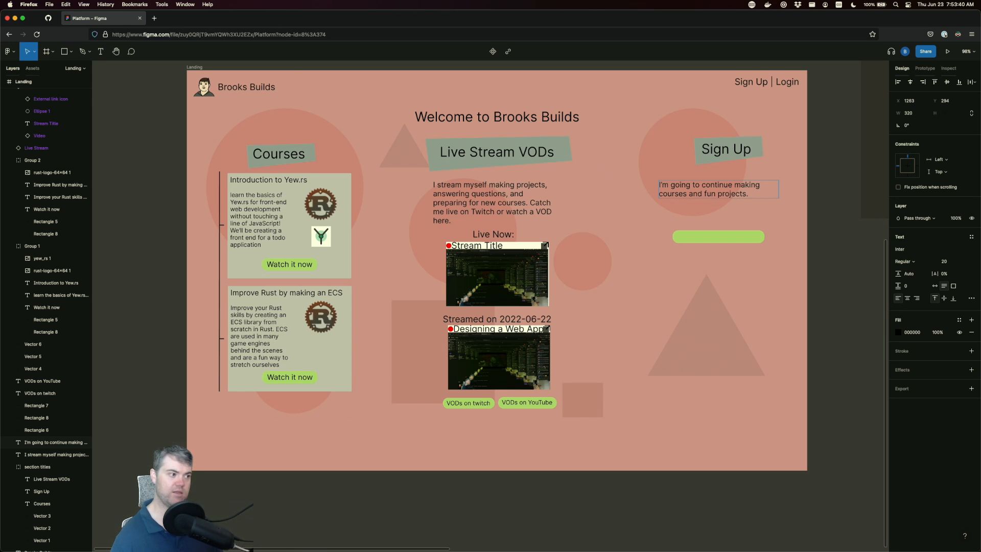
Append "Signing up here for a free account will allow you to watch them before they are available on YouTube!" and shift the paragraph up and right
text(Signing)
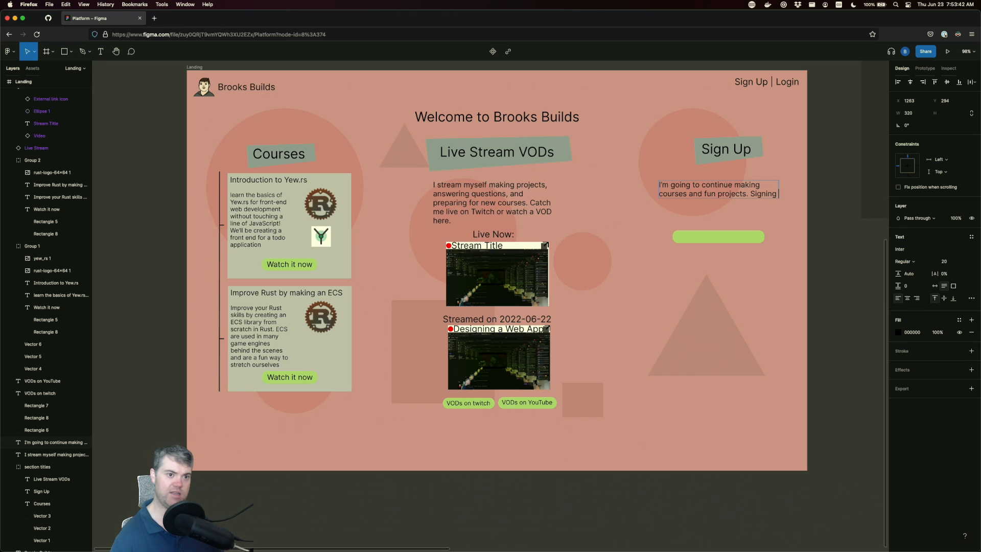
text( up here for a free accountiw)
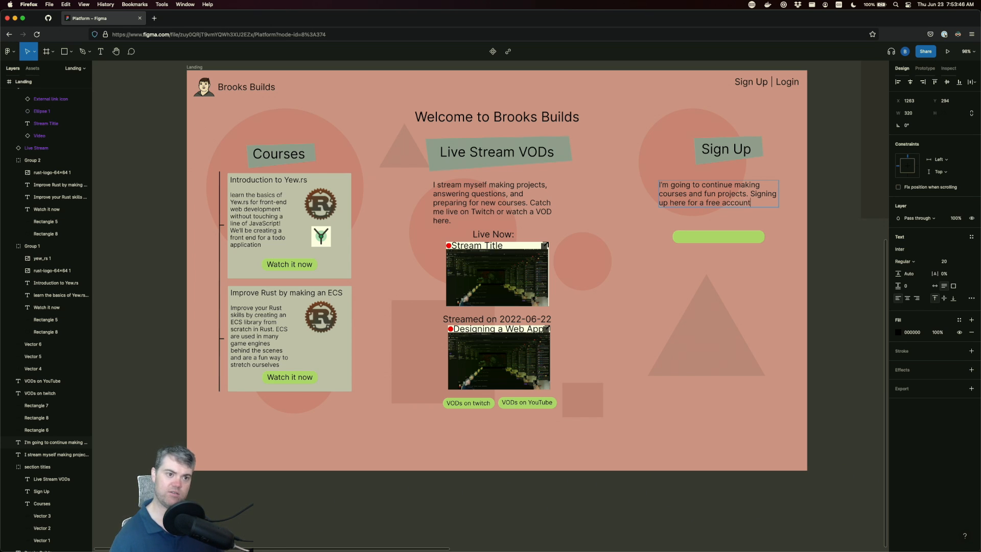
key(BackSpace)
key(BackSpace)
text(will )
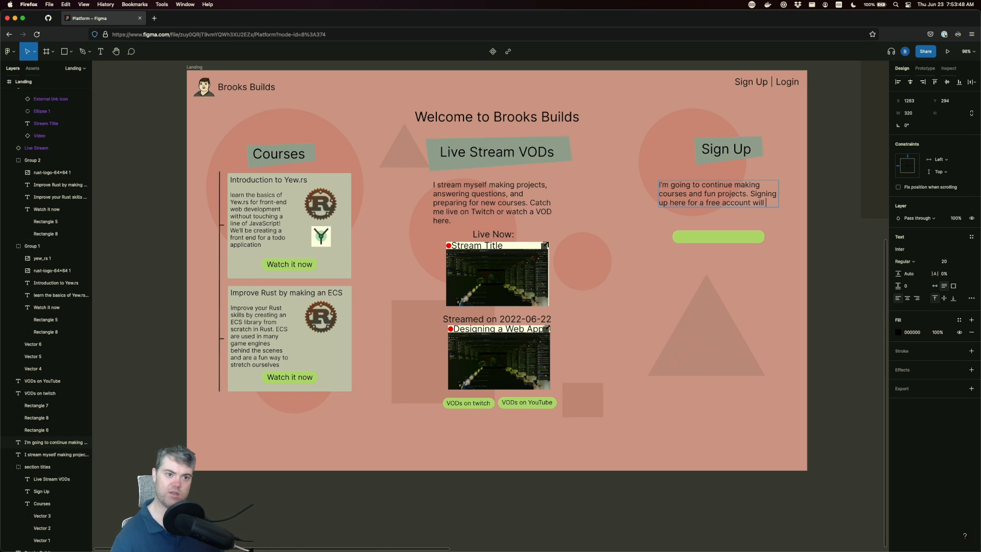
text(allow you )
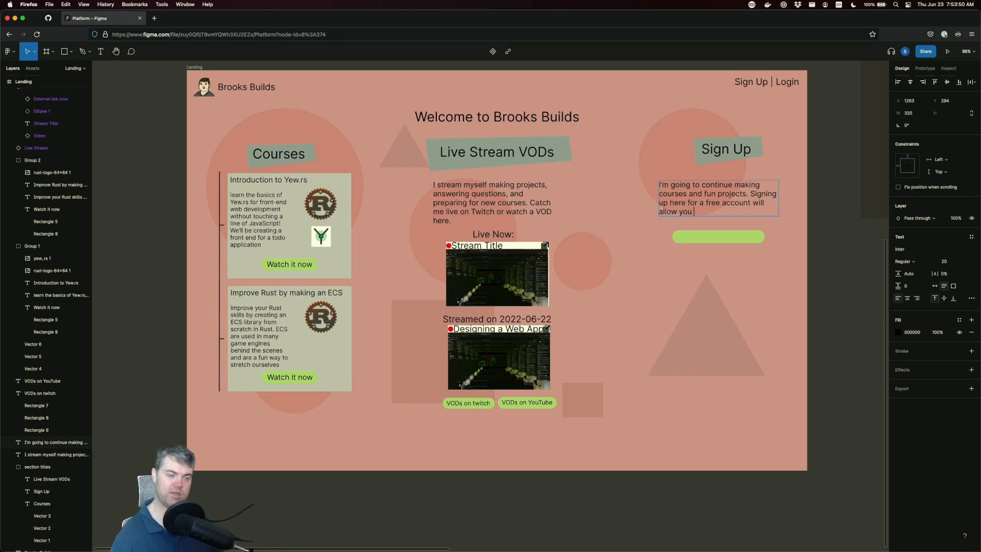
text(to wat)
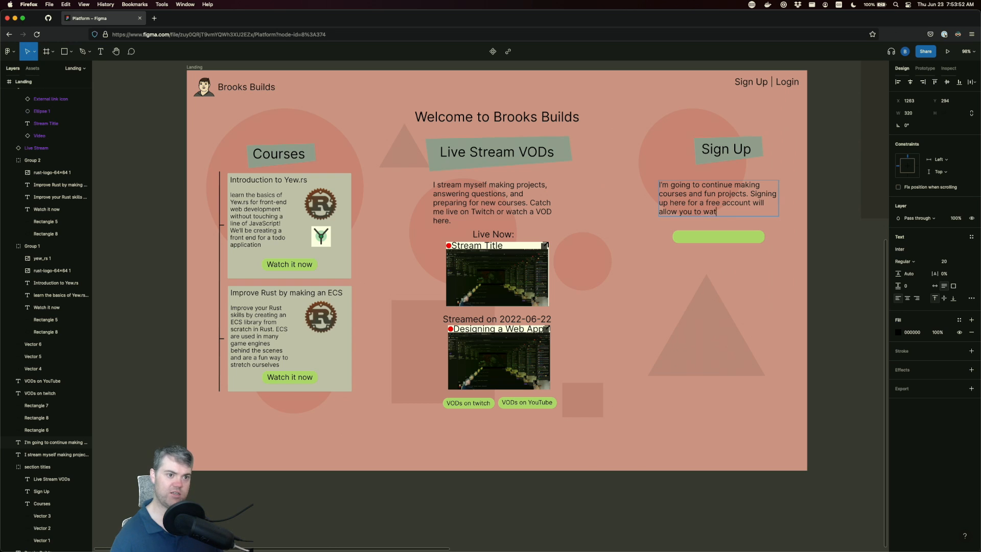
text(ch them befor)
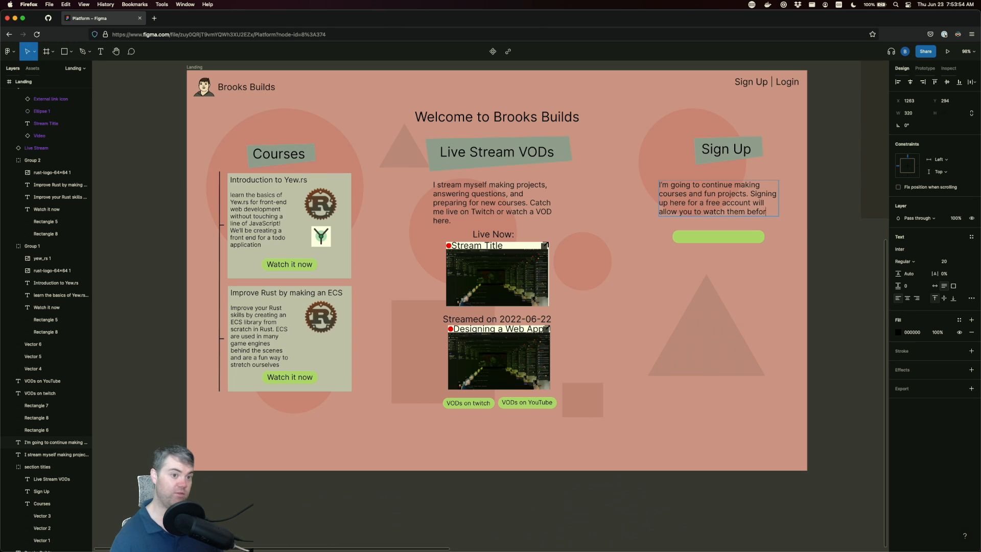
text(e they )
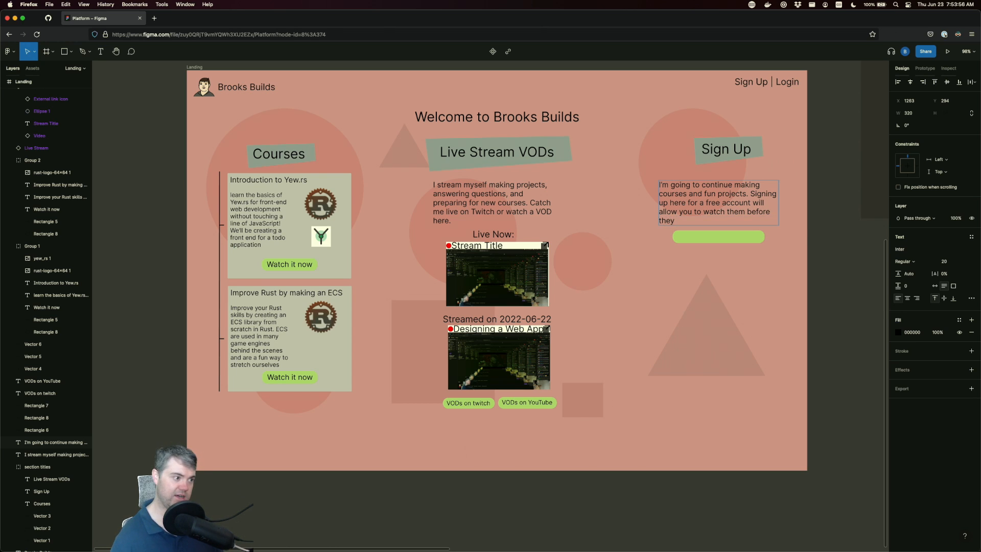
text(are avai)
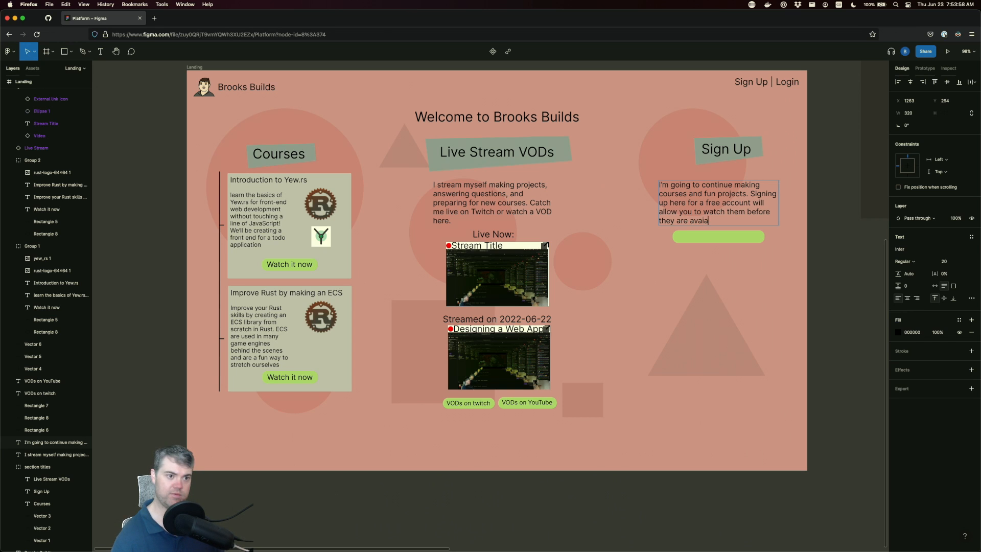
text(lable on)
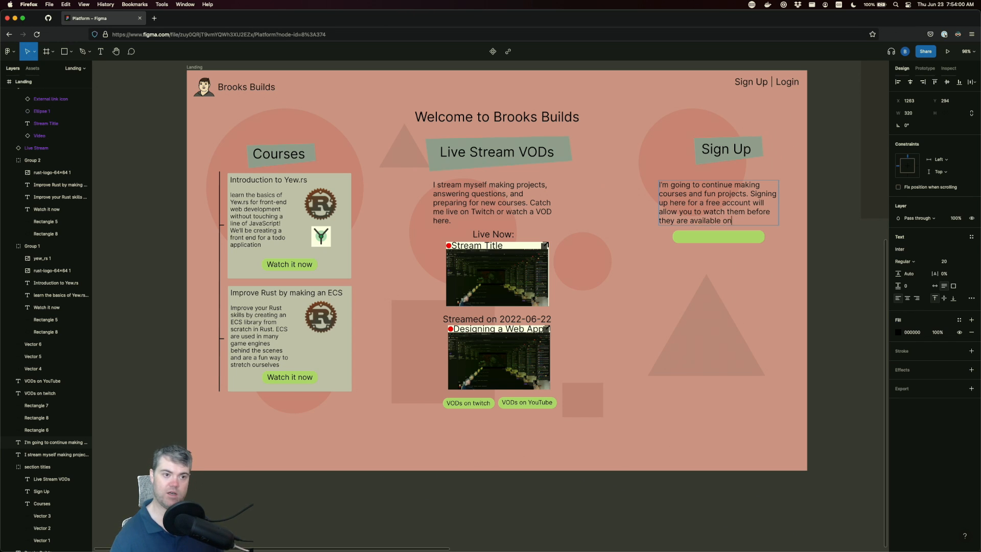
text( YouTube!)
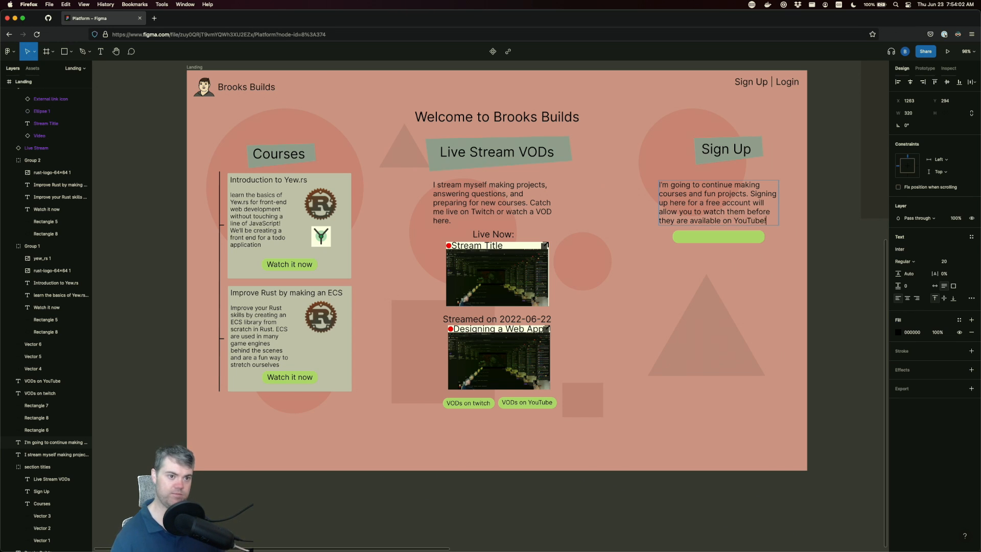
key(Escape)
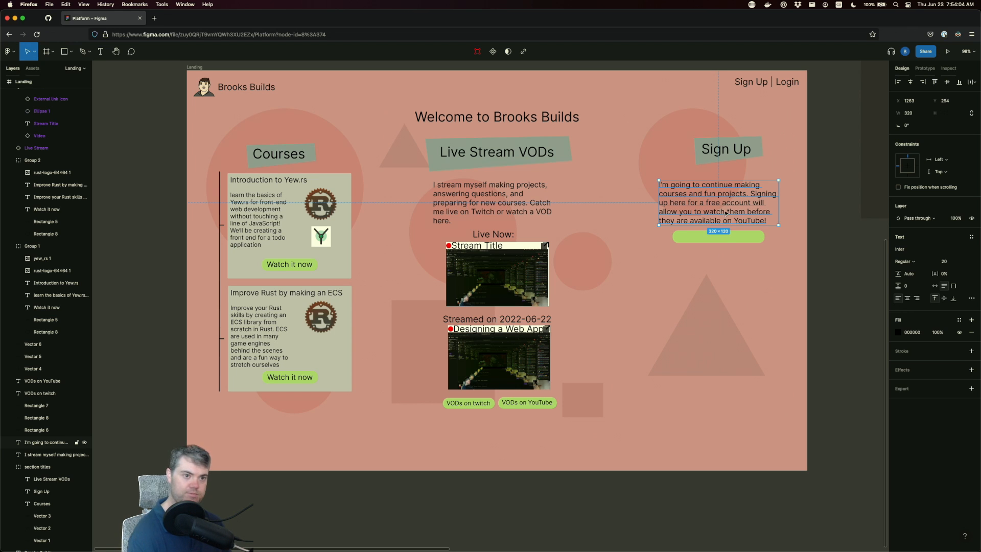
drag(723, 206, 740, 197)
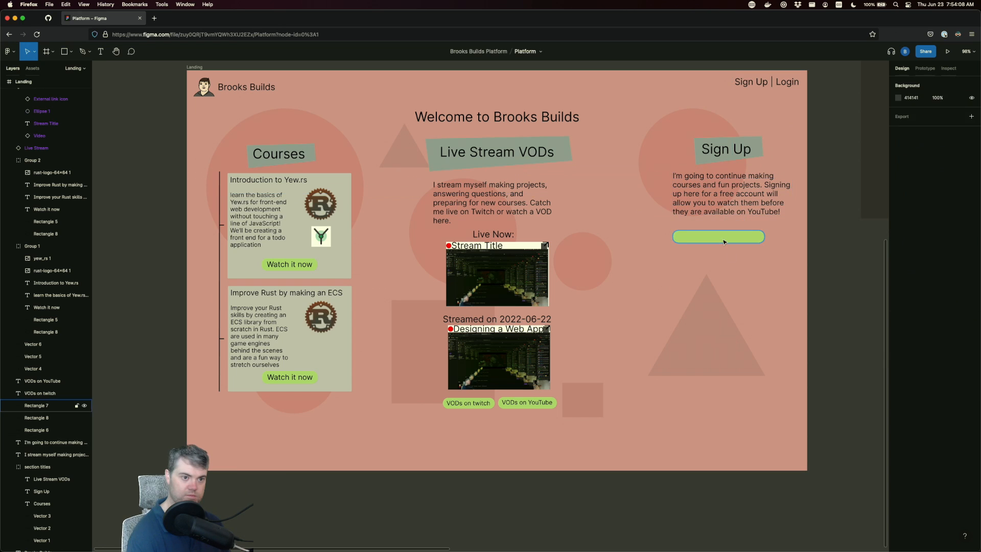
Add a "Sign Up" text label on the empty green button below the paragraph and align it vertically with the button
double_click(719, 238)
mouse_move(719, 243)
mouse_down()
mouse_move(719, 269)
mouse_move(719, 242)
mouse_up()
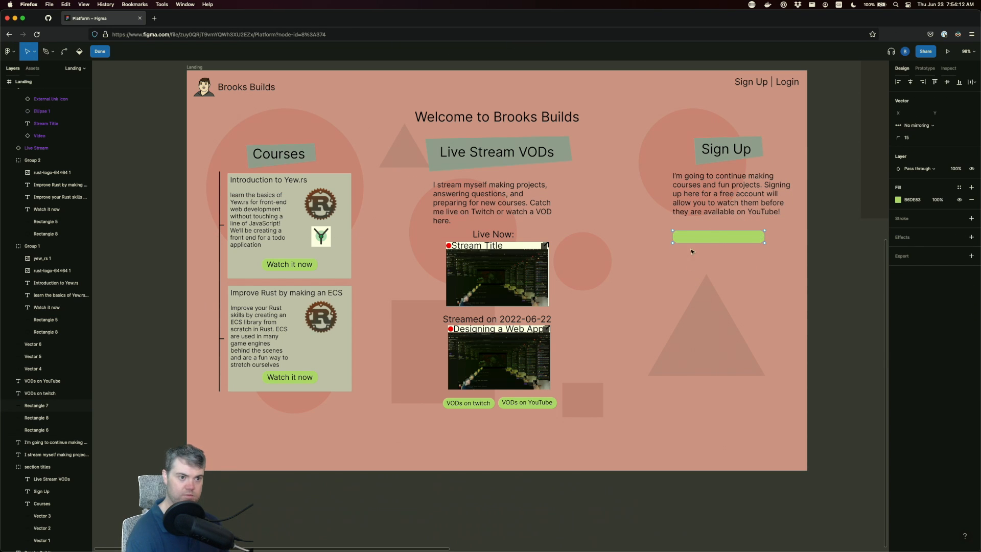
key(Escape)
key(t)
click(685, 239)
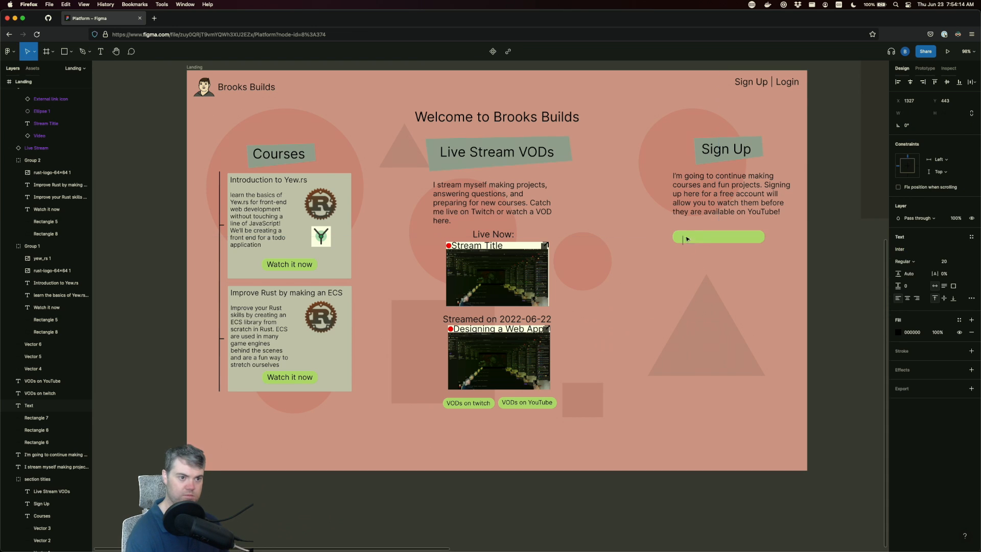
text(Sign Up)
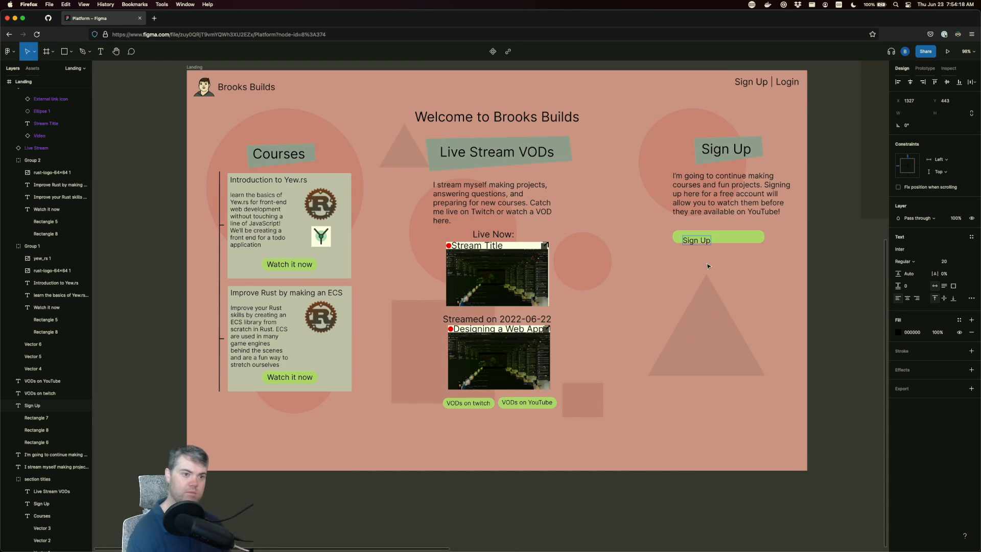
key(Escape)
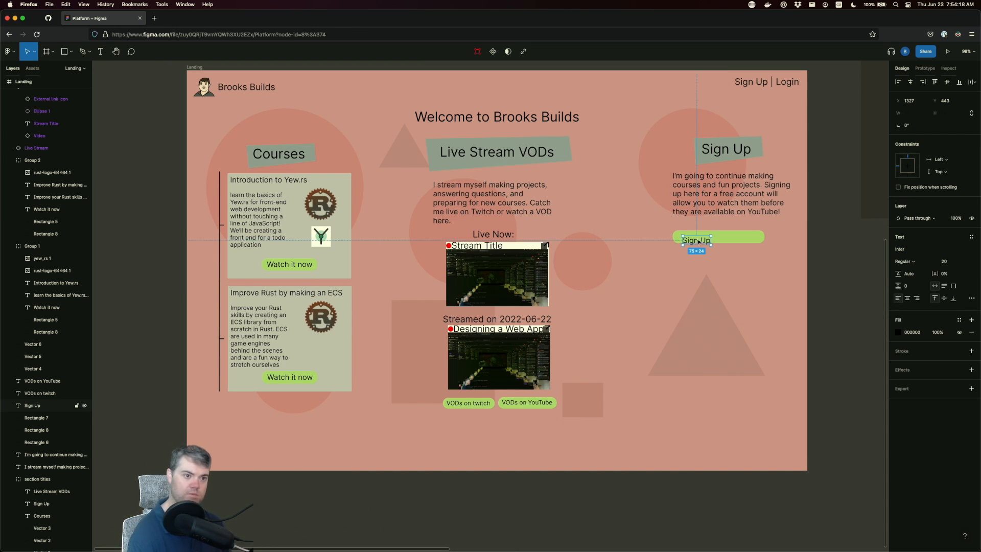
drag(700, 241, 696, 238)
Shrink the green background to fit the "Sign Up" label and place the button centred under the Sign Up paragraph
click(721, 258)
click(756, 238)
drag(764, 238, 734, 235)
click(662, 232)
click(728, 285)
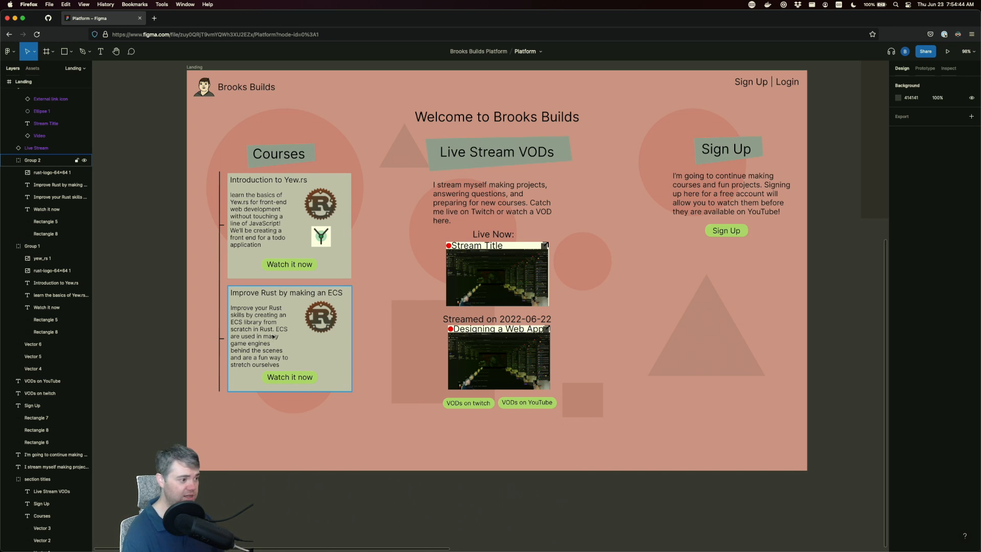
Duplicate the "Improve Rust by making an ECS" course card directly below itself and extend the Landing frame's height to 1324
click(302, 349)
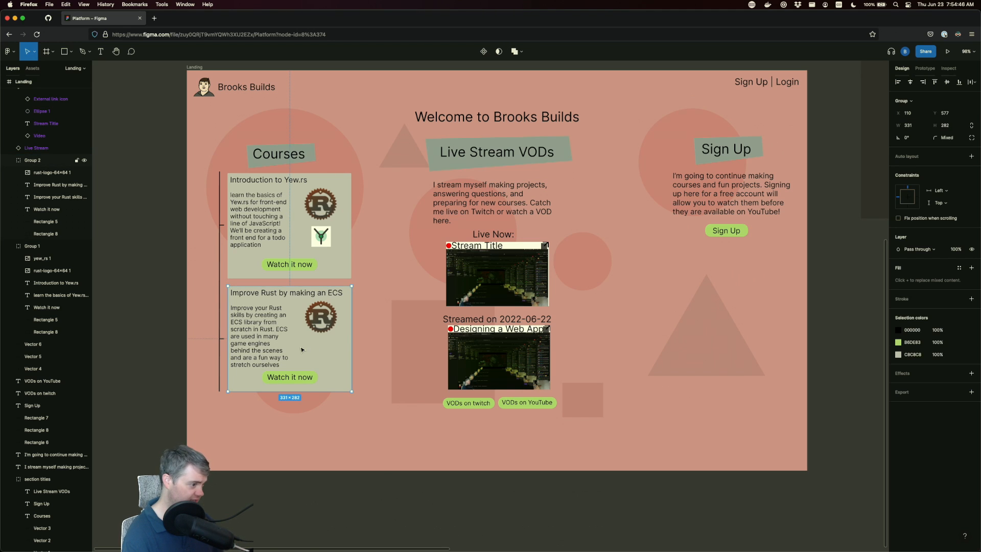
drag(310, 359, 307, 463)
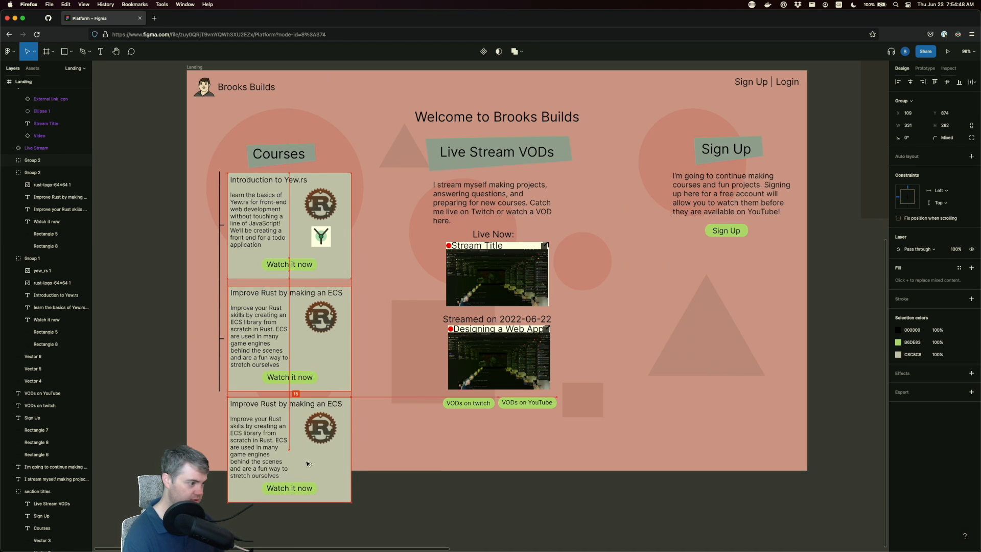
click(398, 481)
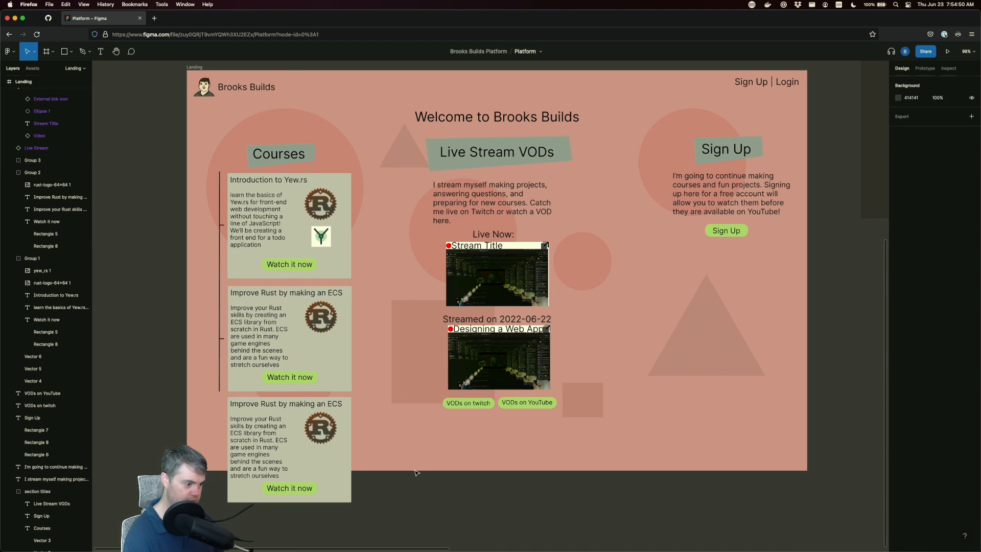
click(203, 75)
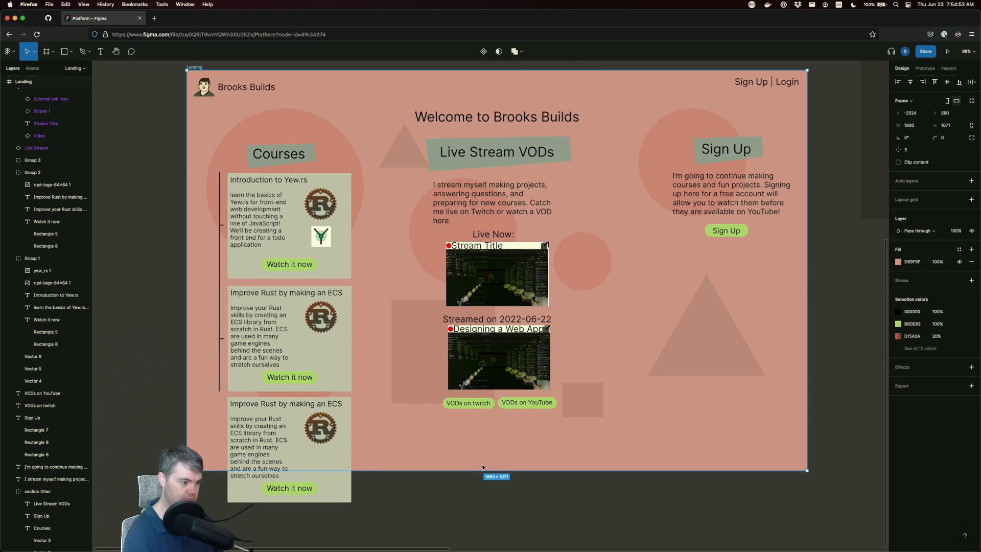
drag(479, 470, 475, 521)
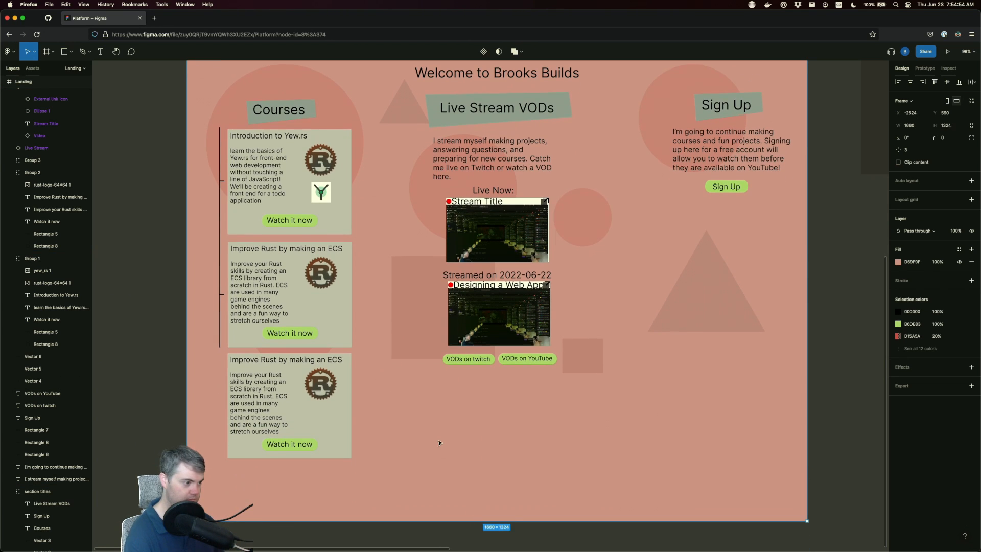
Change the button label on the third course card to "Login to watch"
click(270, 392)
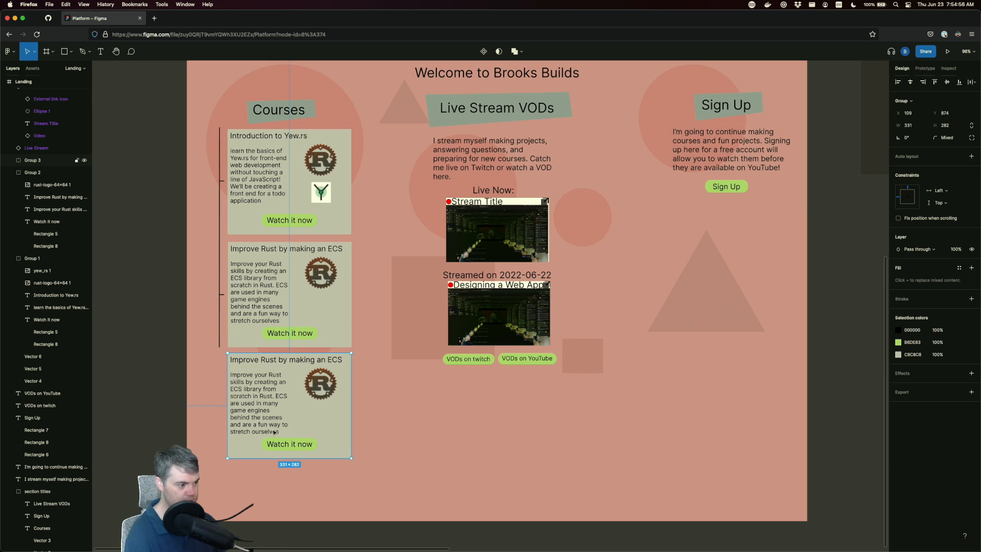
double_click(281, 449)
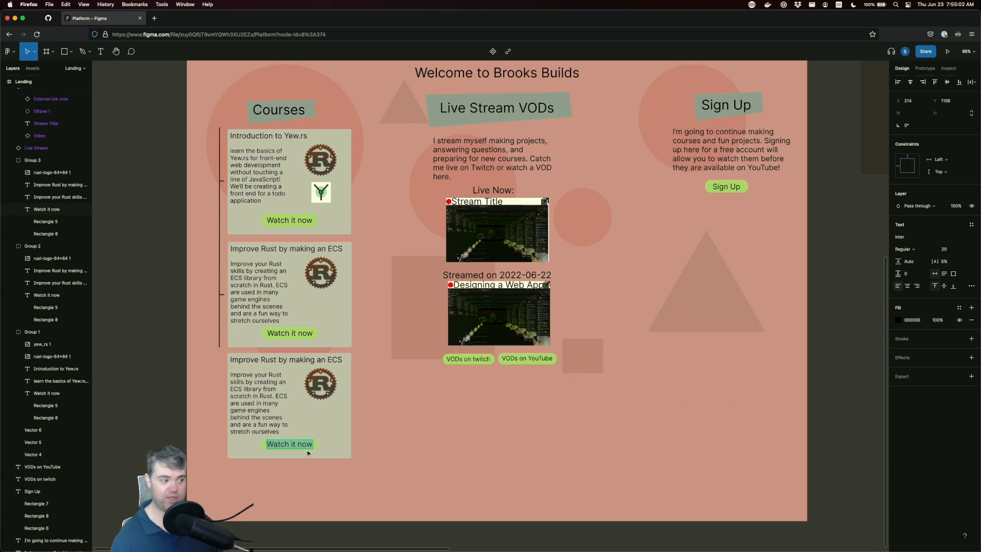
text(Logi)
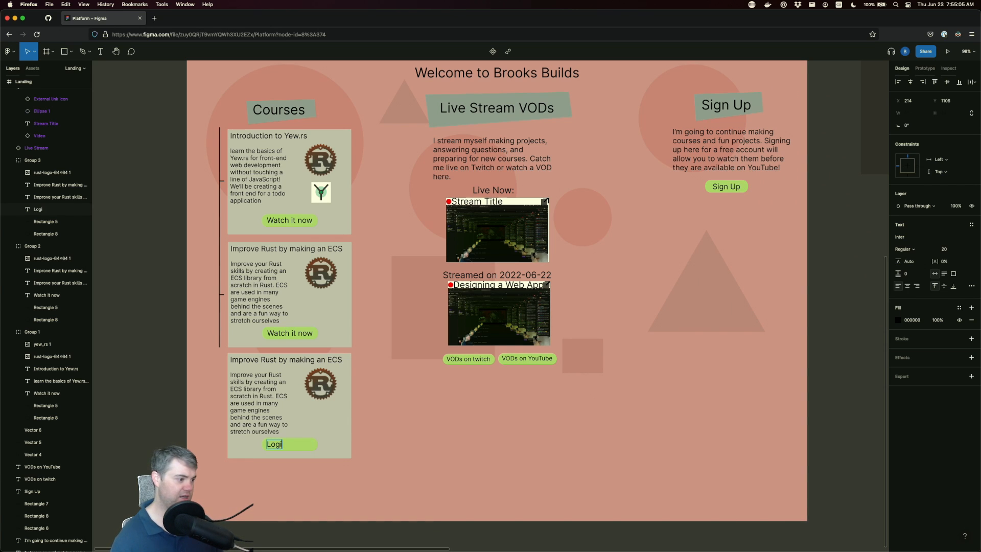
key(BackSpace)
text(In)
key(BackSpace)
key(BackSpace)
key(BackSpace)
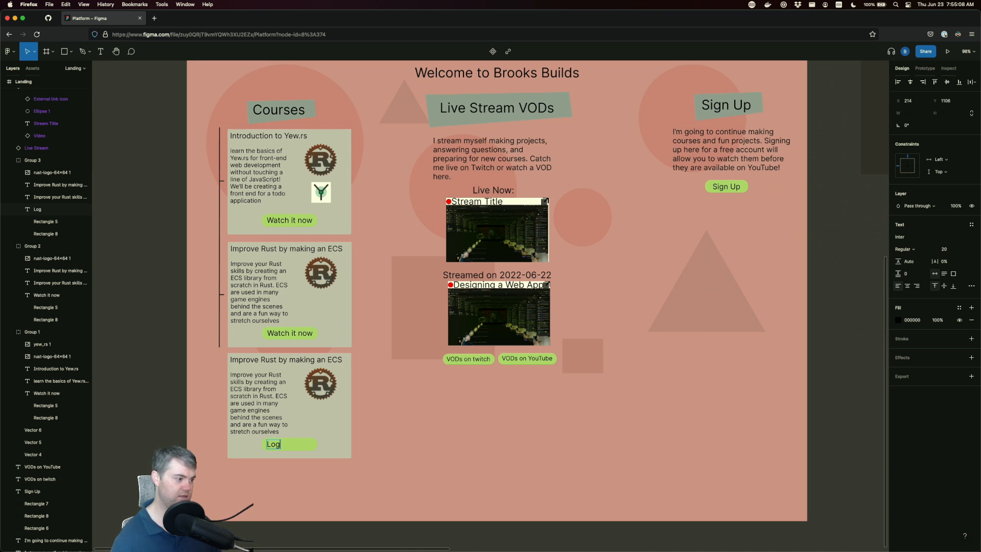
text(in to w)
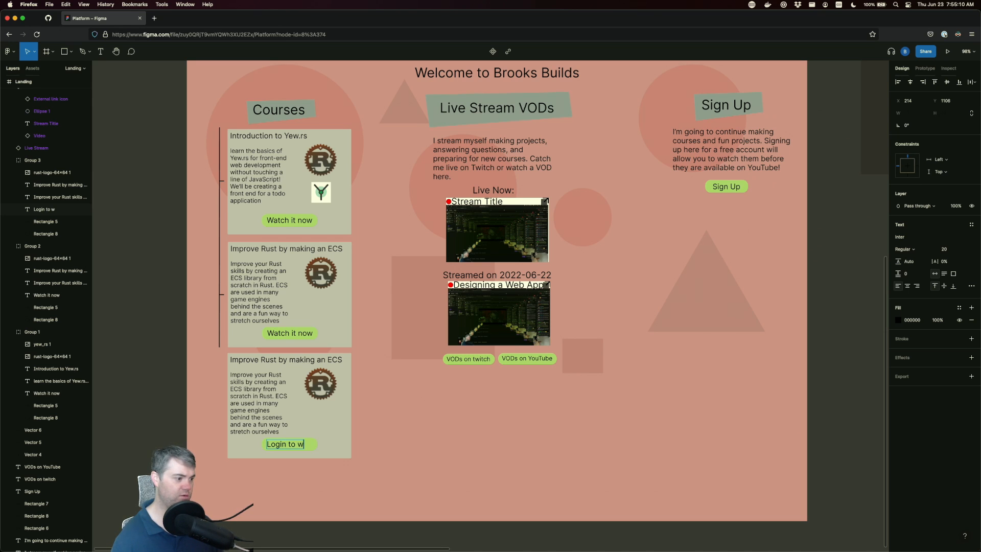
text(atch)
click(357, 454)
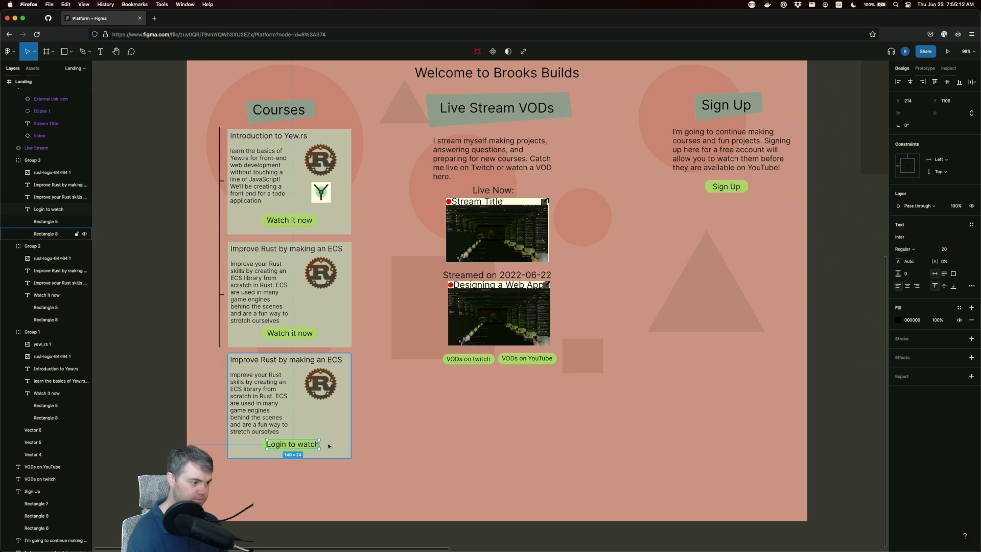
Widen the green button background behind the "Login to watch" label to 166 px so it fits the text
click(266, 444)
click(263, 445)
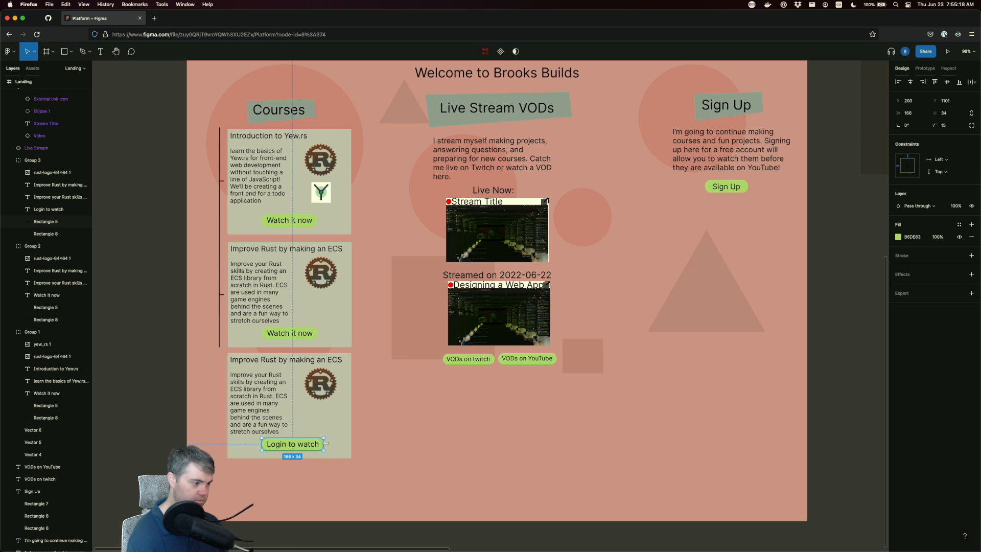
click(397, 445)
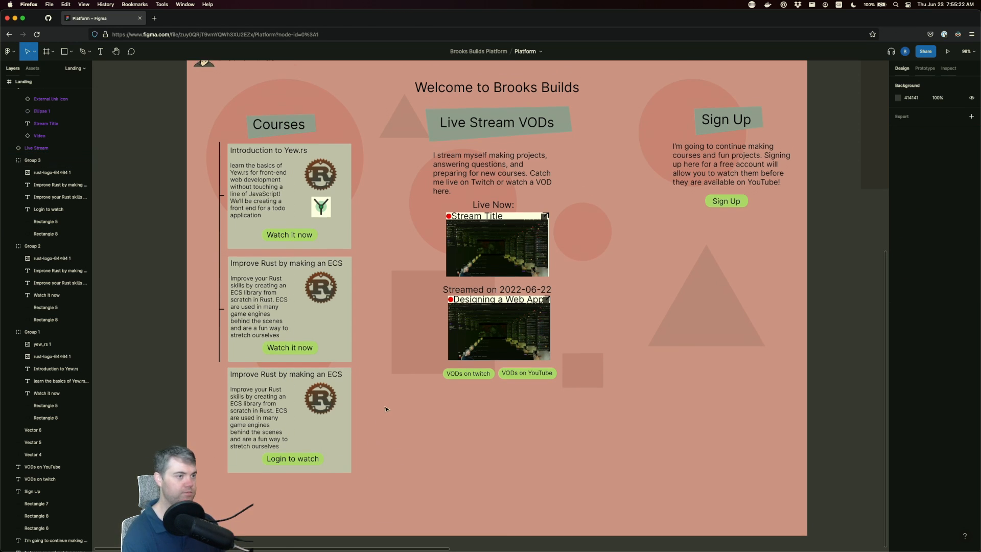
scroll(385, 408, up, 3)
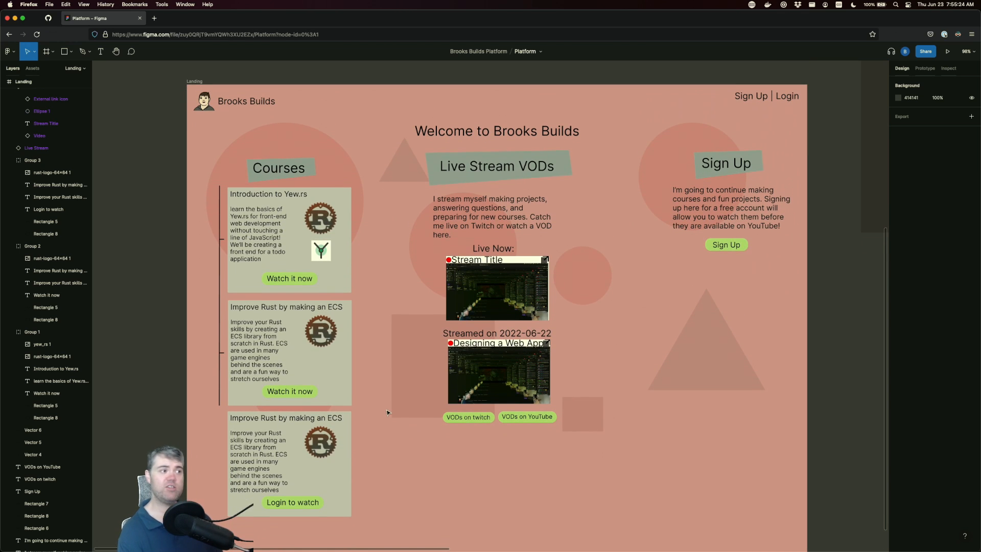
scroll(387, 412, down, 1)
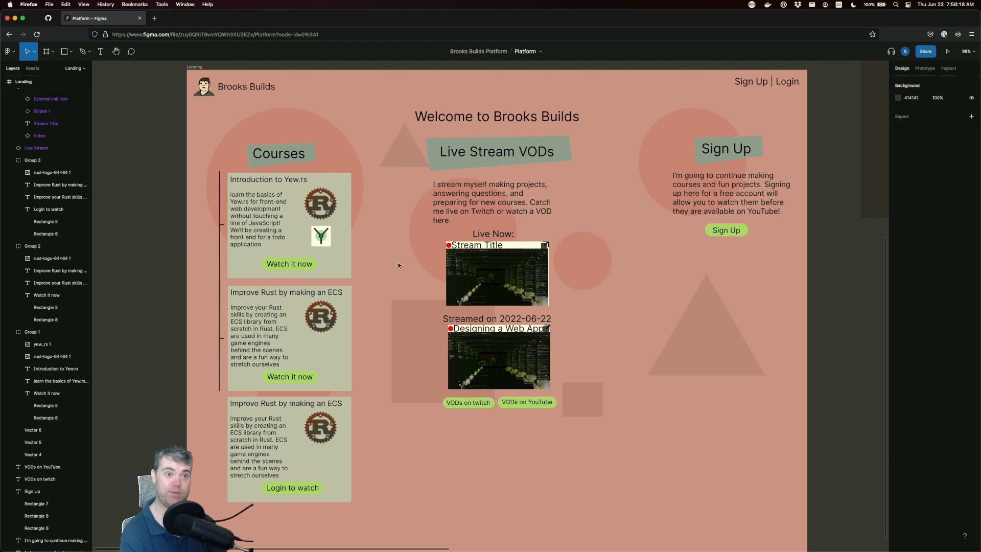
scroll(399, 265, down, 1)
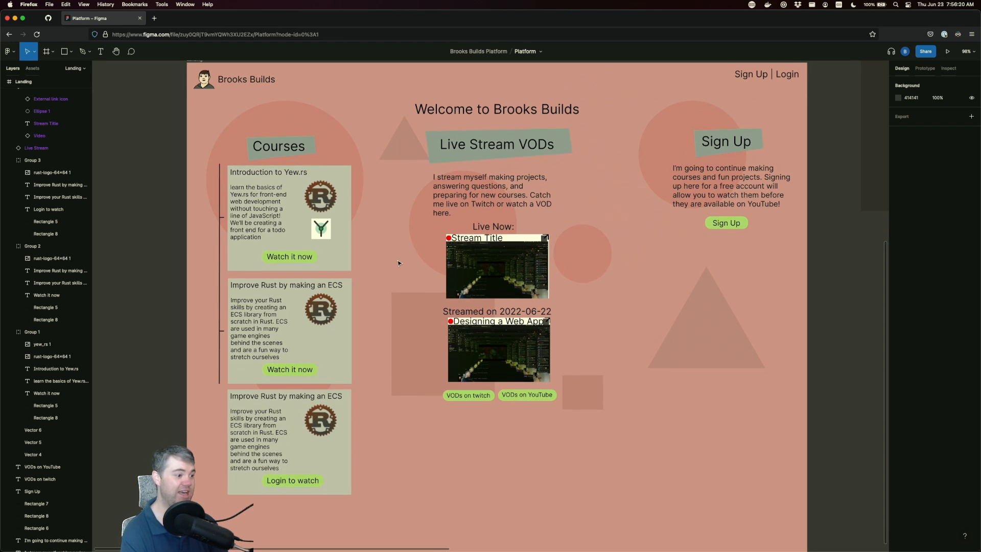
scroll(399, 263, down, 2)
click(318, 471)
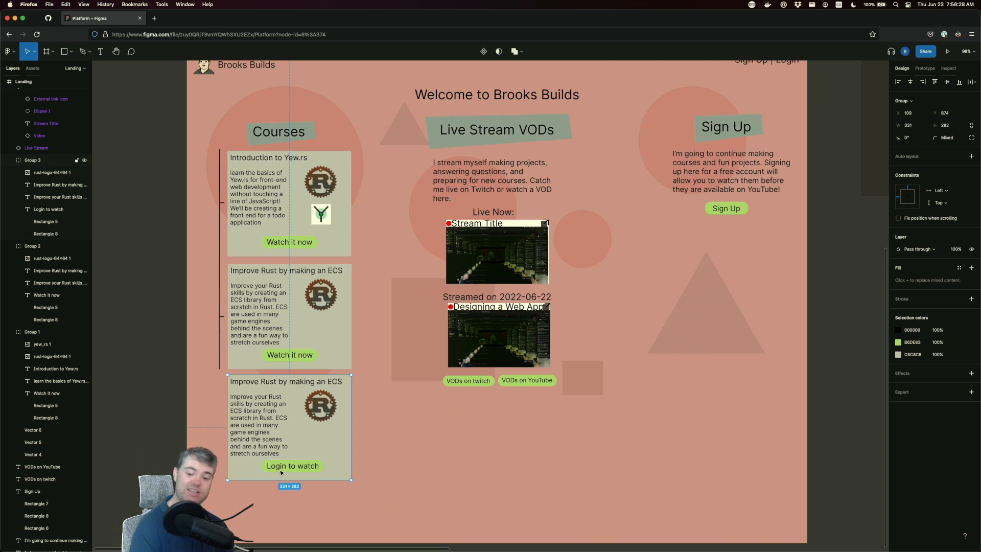
click(398, 466)
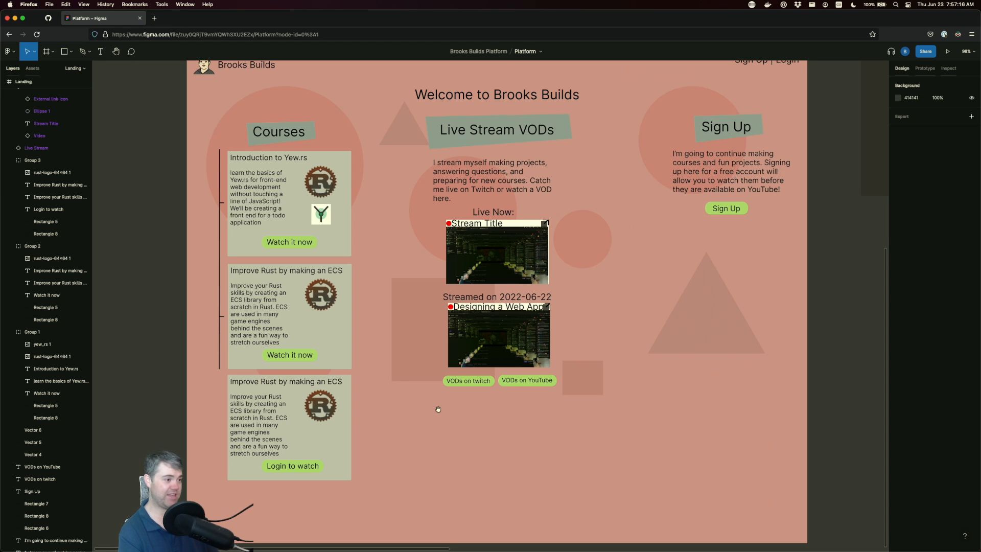
scroll(439, 444, up, 2)
scroll(439, 444, down, 2)
scroll(438, 443, right, 1)
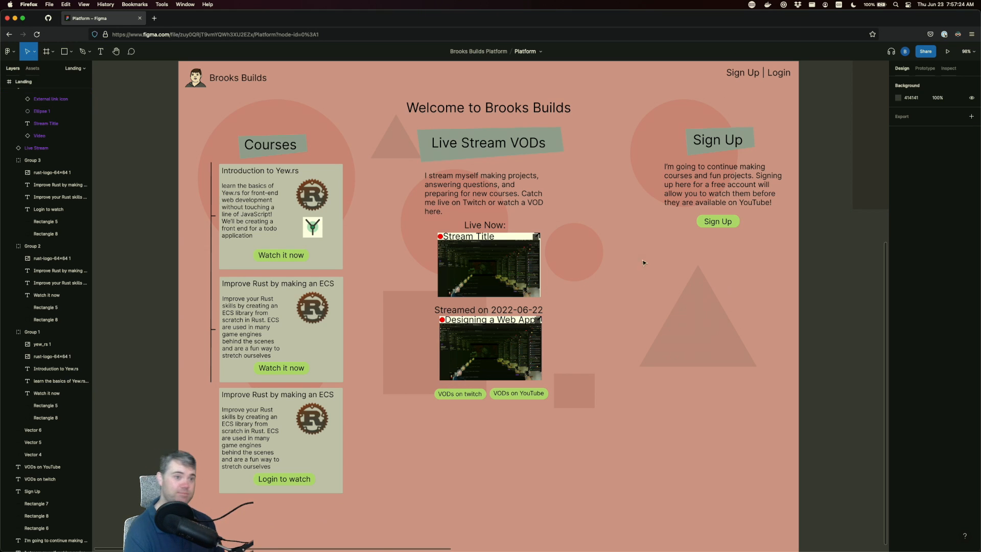
drag(633, 101, 785, 245)
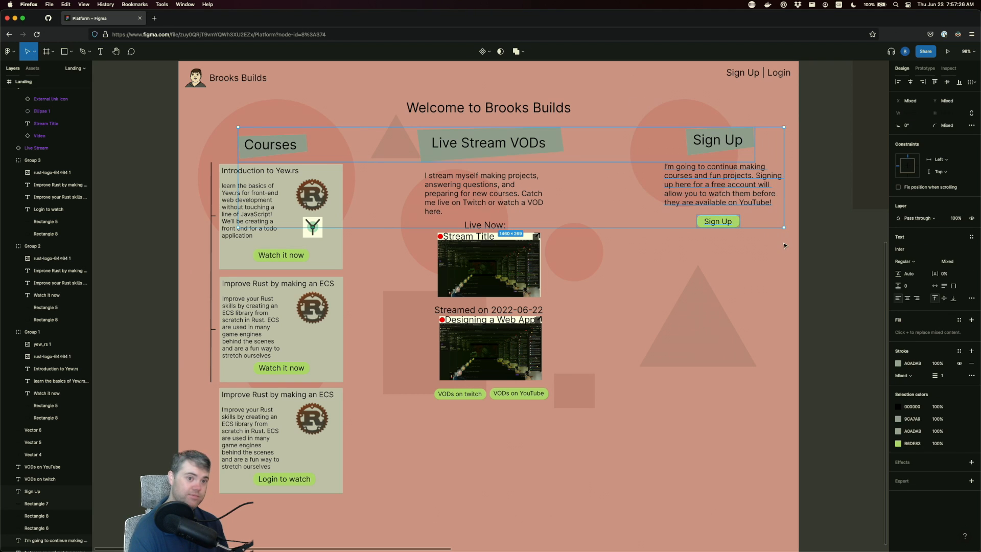
click(774, 278)
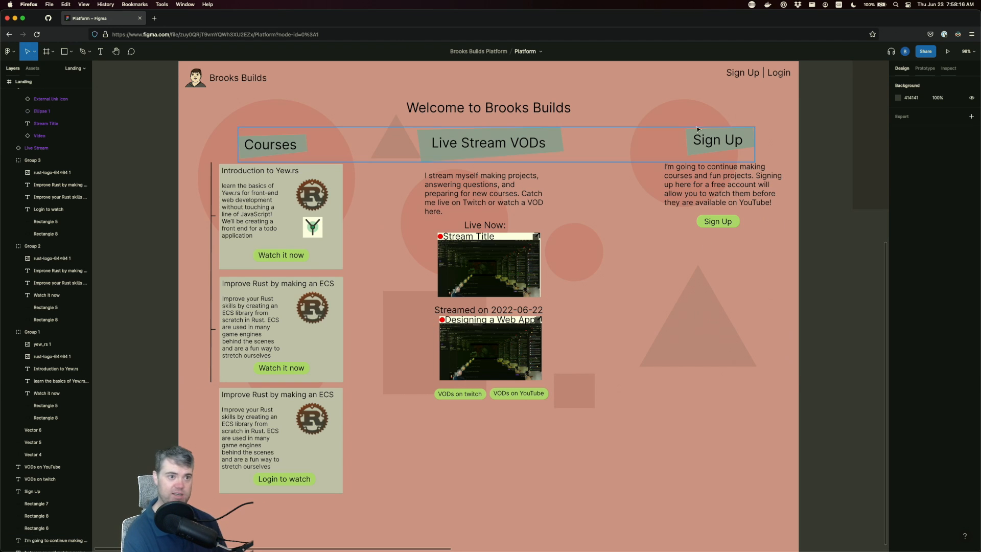
Duplicate the "Sign Up" section heading with its green background and place the copy below the Sign Up button
double_click(708, 140)
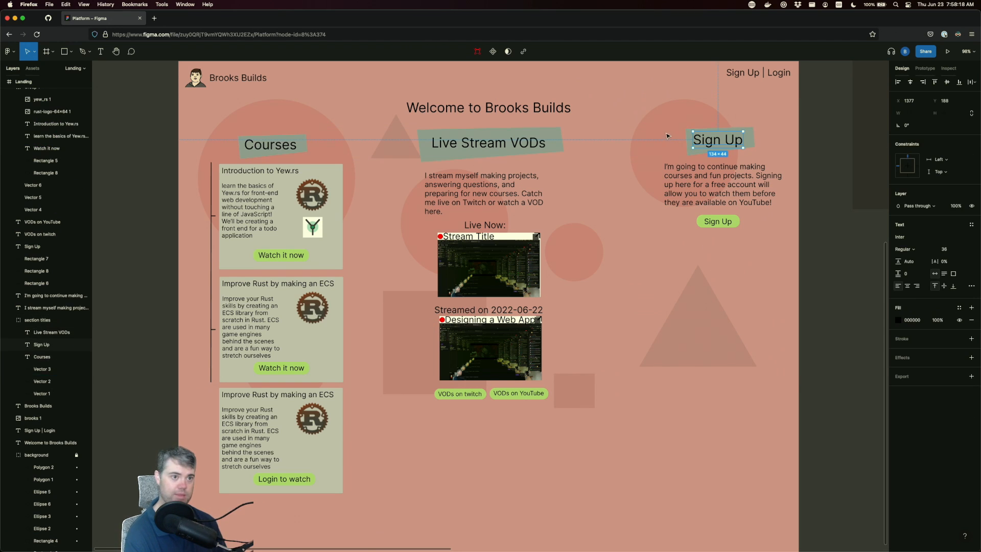
key(Escape)
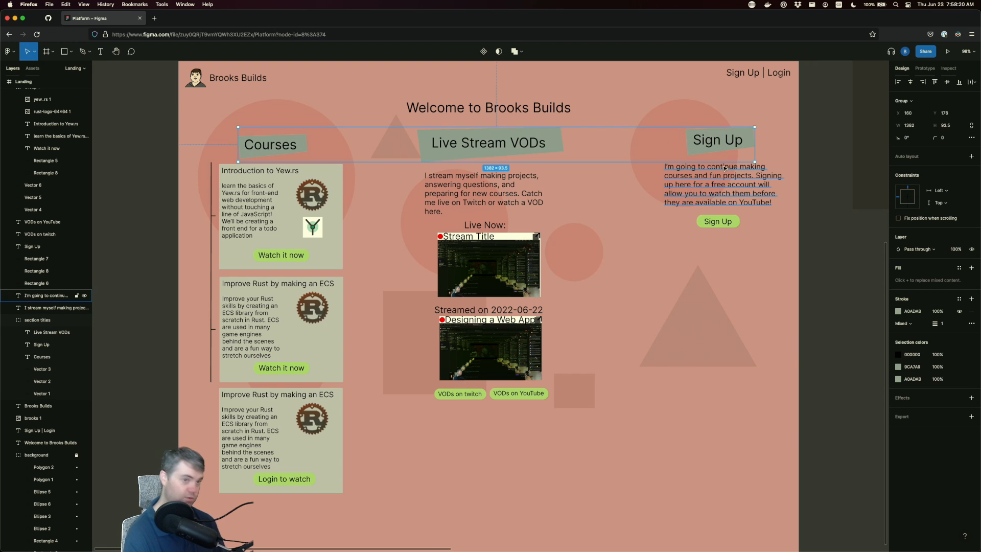
double_click(704, 142)
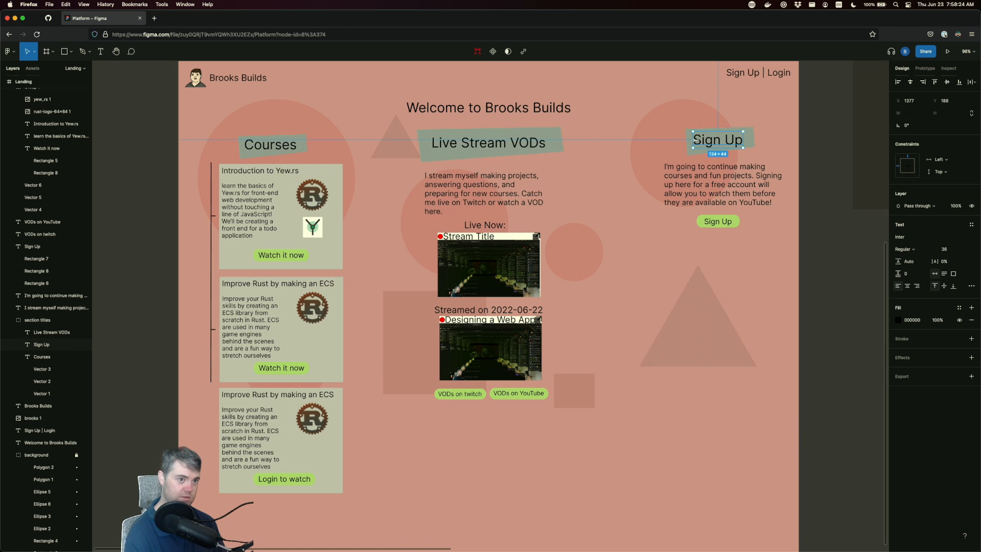
click(718, 304)
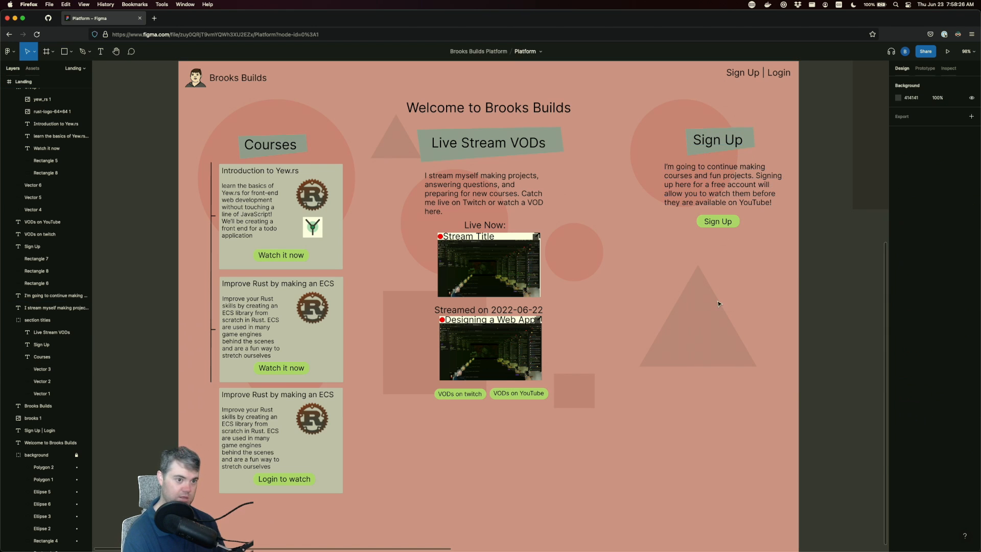
key(super+v)
drag(722, 143, 721, 260)
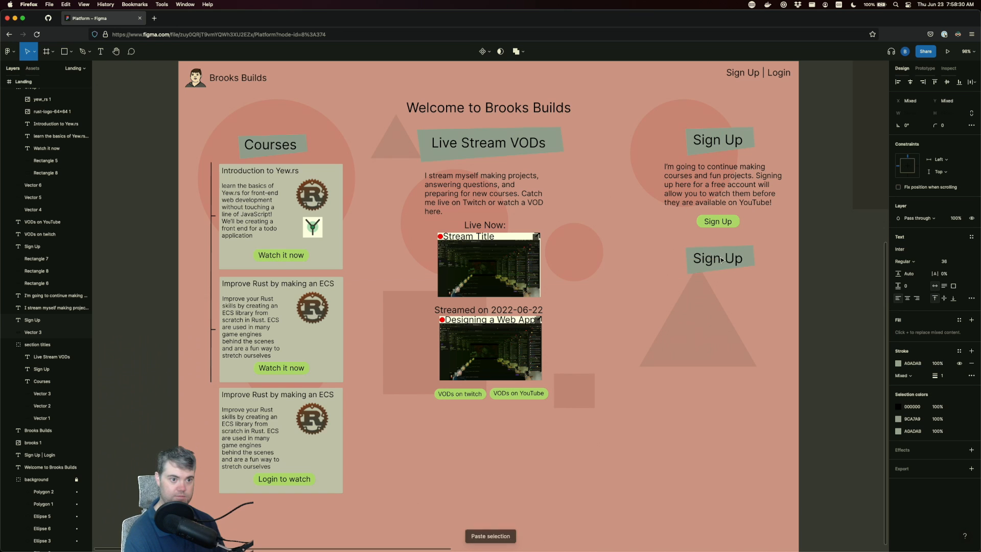
Change the duplicated heading's text to "Community" and widen its green background to fit the word
double_click(721, 260)
text(Join)
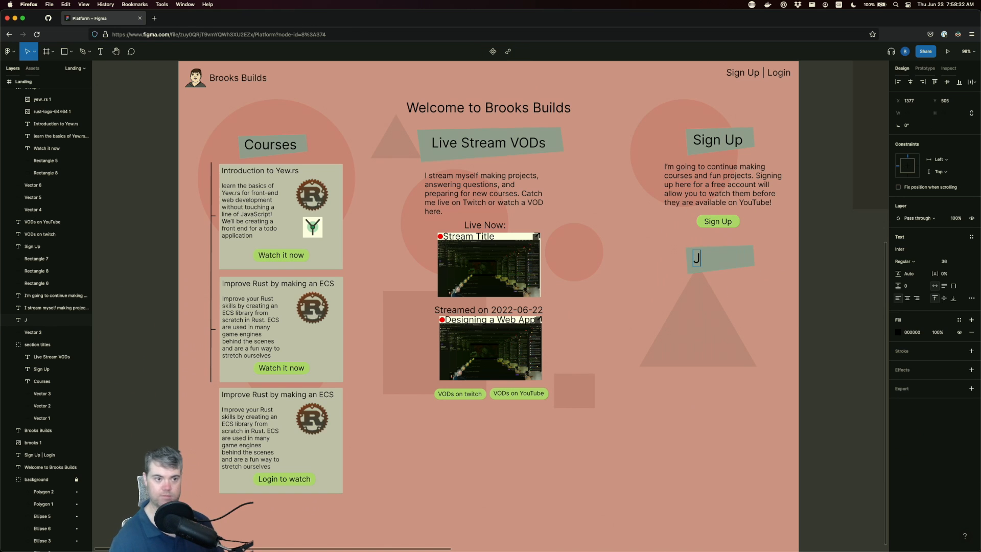
key(BackSpace)
key(BackSpace)
key(BackSpace)
key(BackSpace)
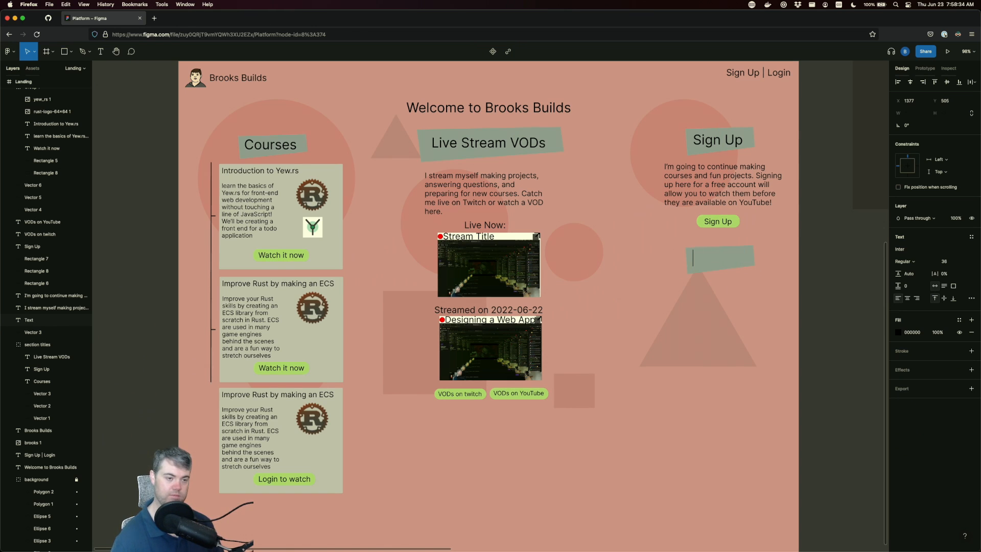
text(D)
key(BackSpace)
text(Community)
key(Escape)
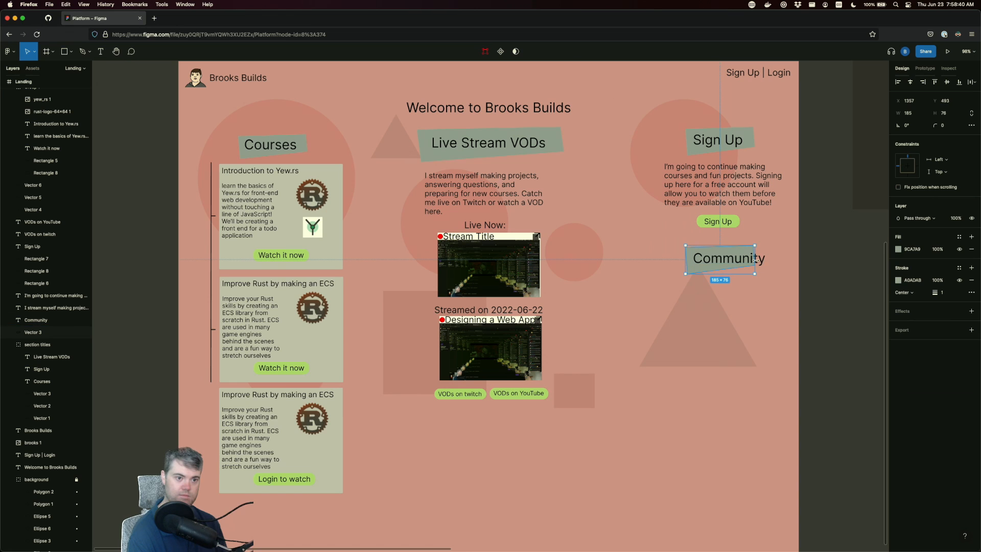
click(759, 259)
click(748, 324)
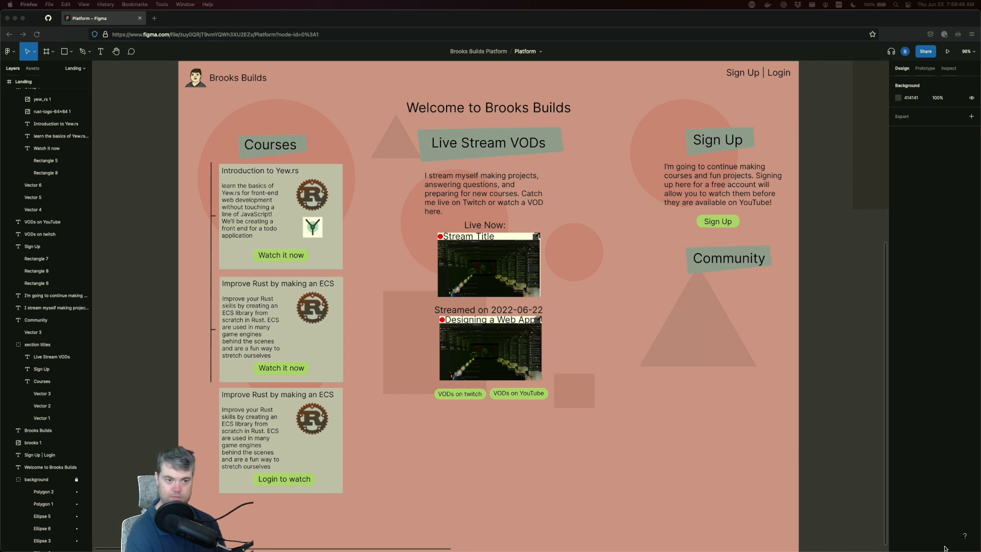
key(t)
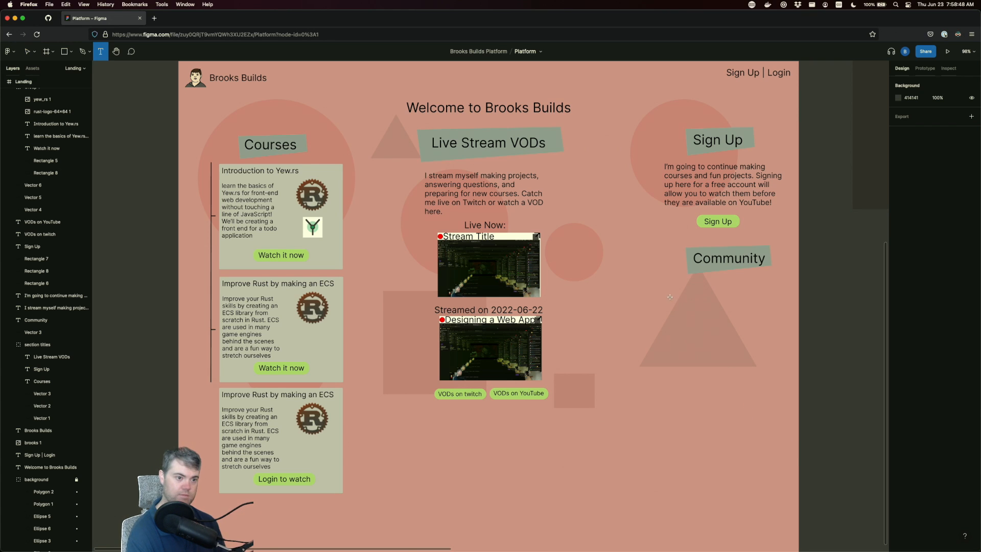
click(667, 280)
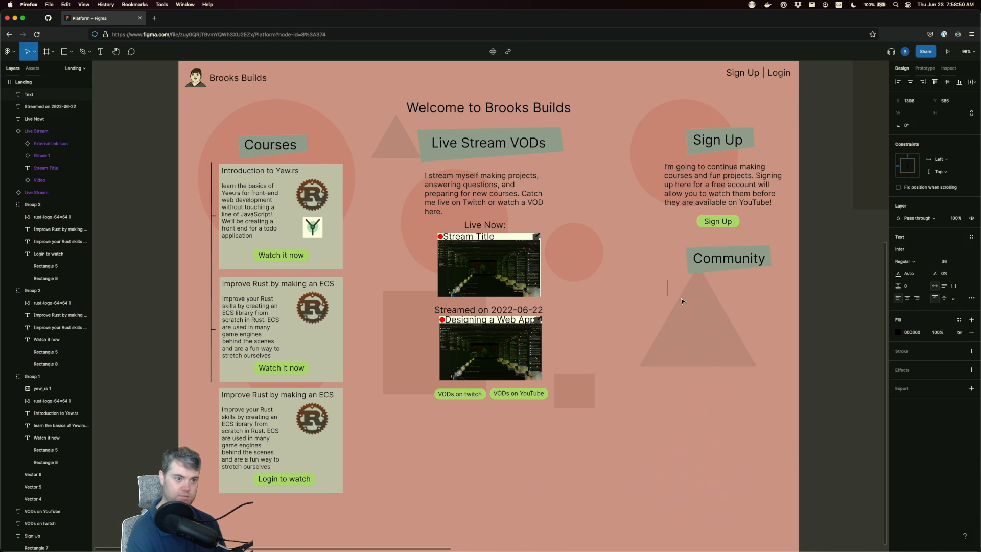
key(Escape)
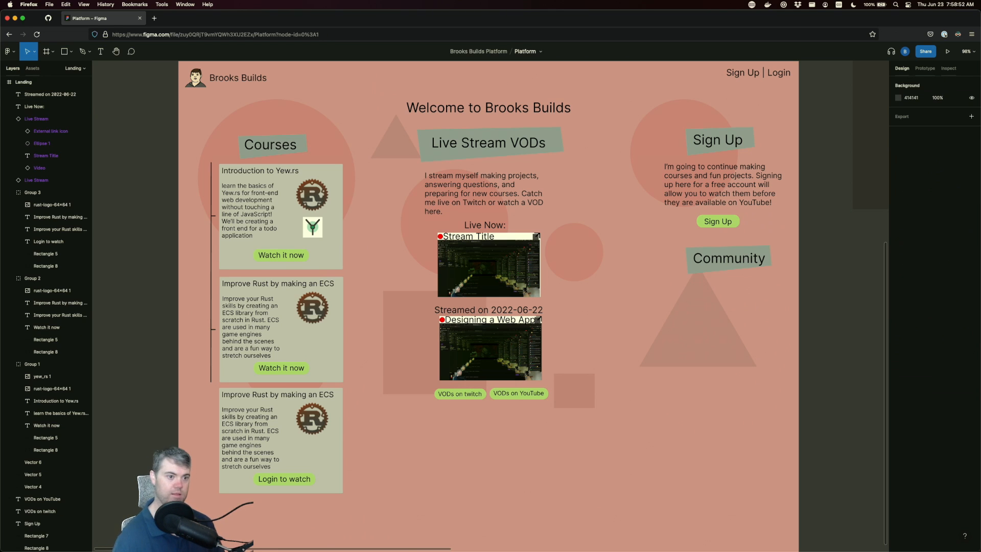
Duplicate the Sign Up description below the Community heading and replace the copy's text with "Join the community on Discord"
click(694, 198)
drag(696, 193, 690, 302)
double_click(690, 303)
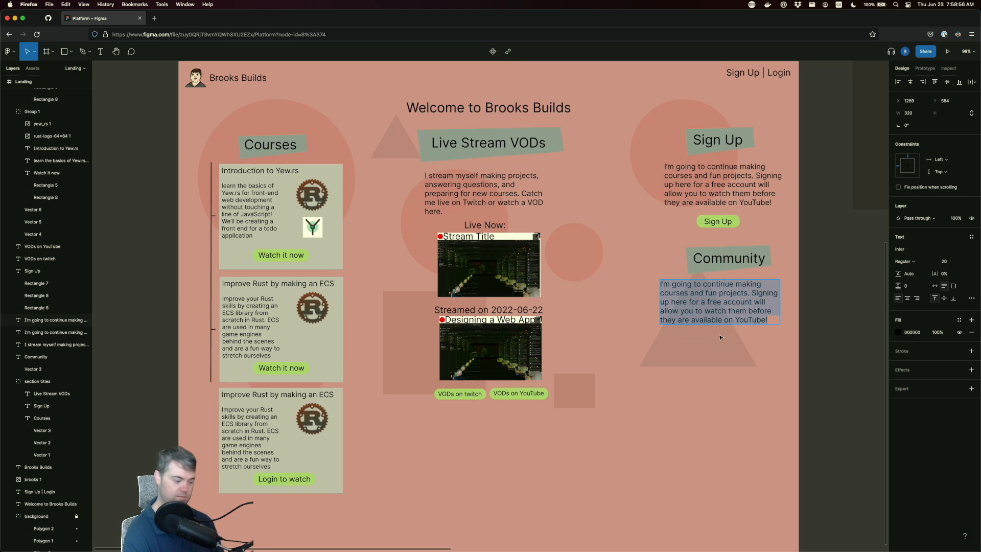
text(Join t)
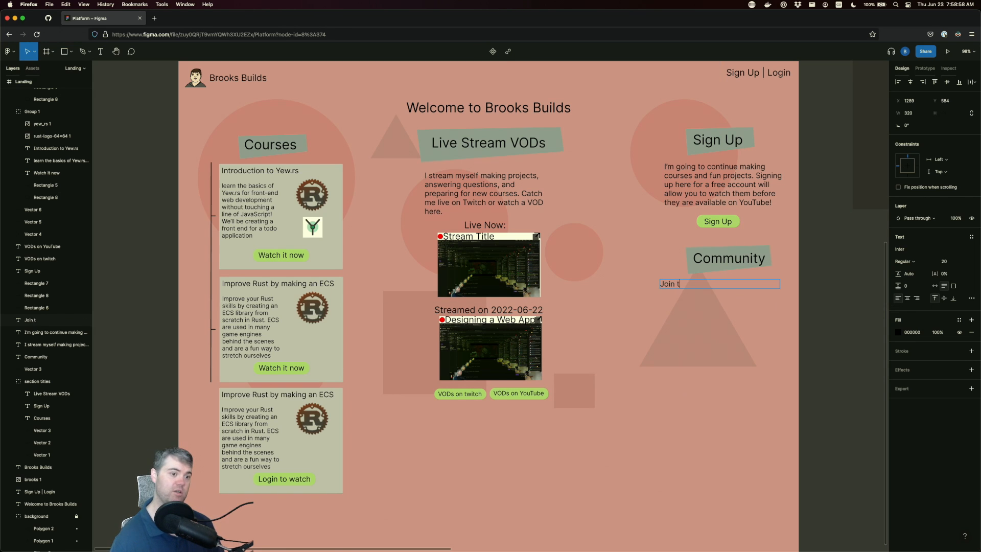
text(he community)
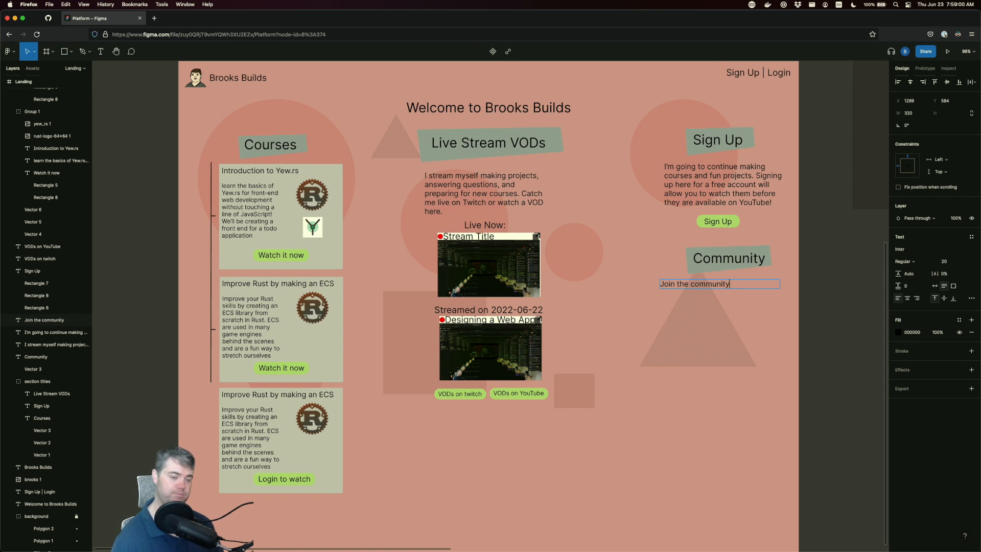
text( on D)
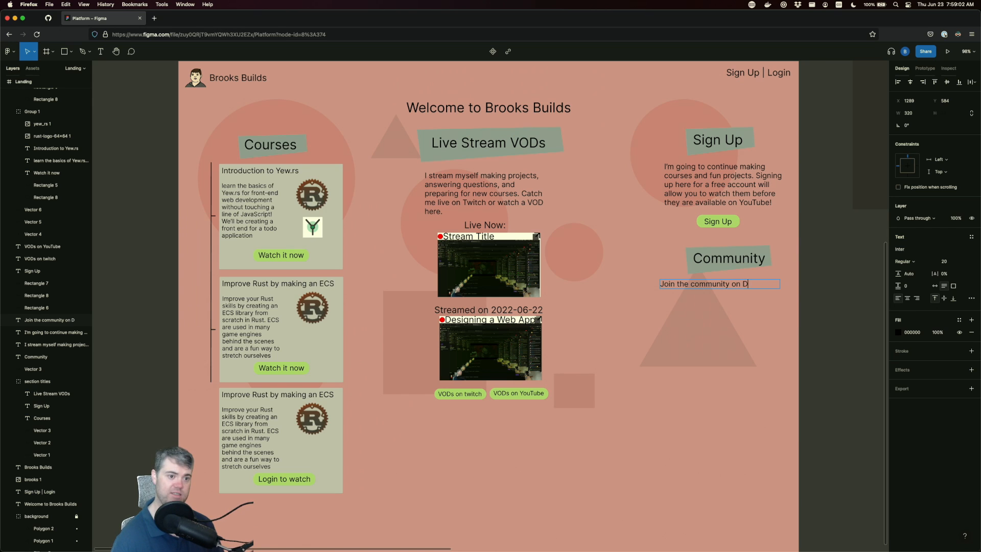
text(iscord)
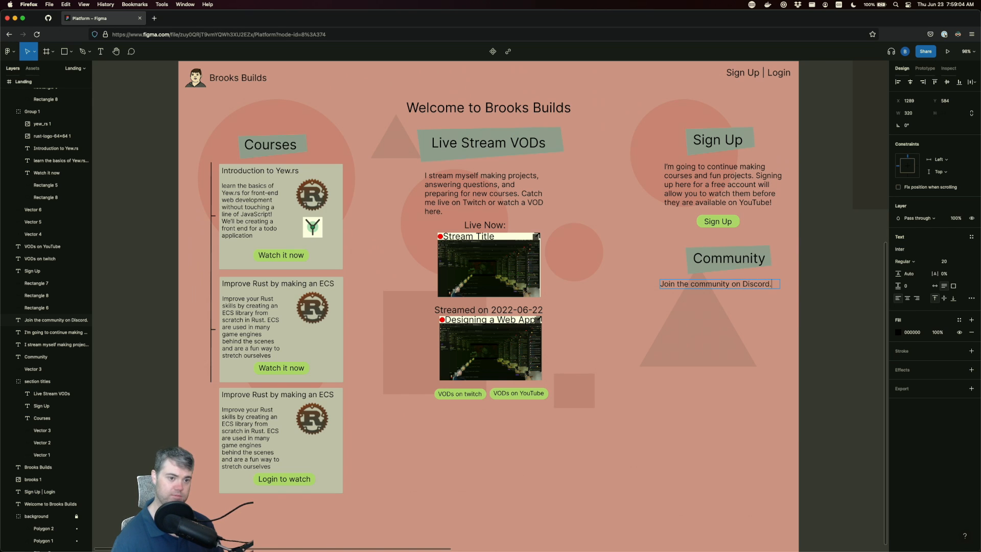
text(. You)
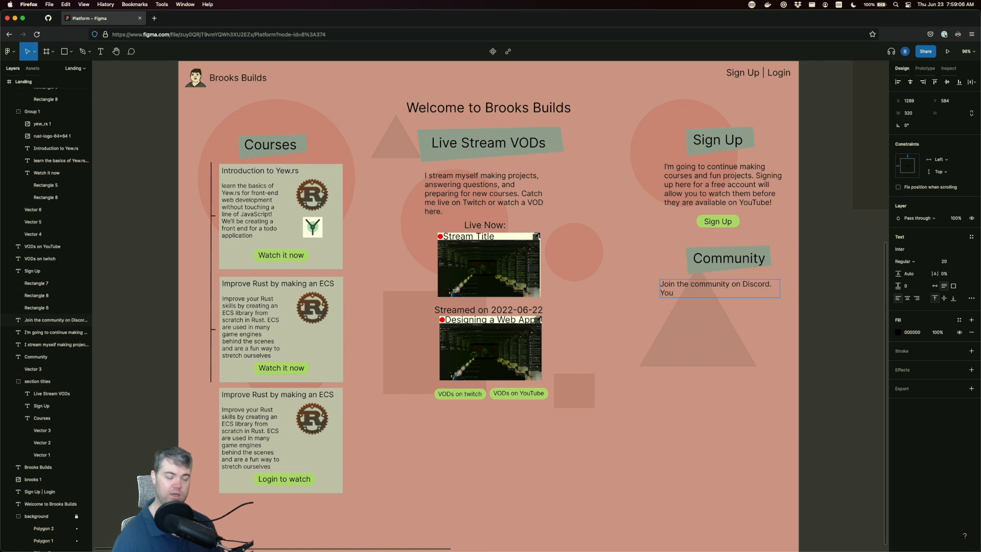
key(BackSpace)
key(BackSpace)
key(BackSpace)
key(BackSpace)
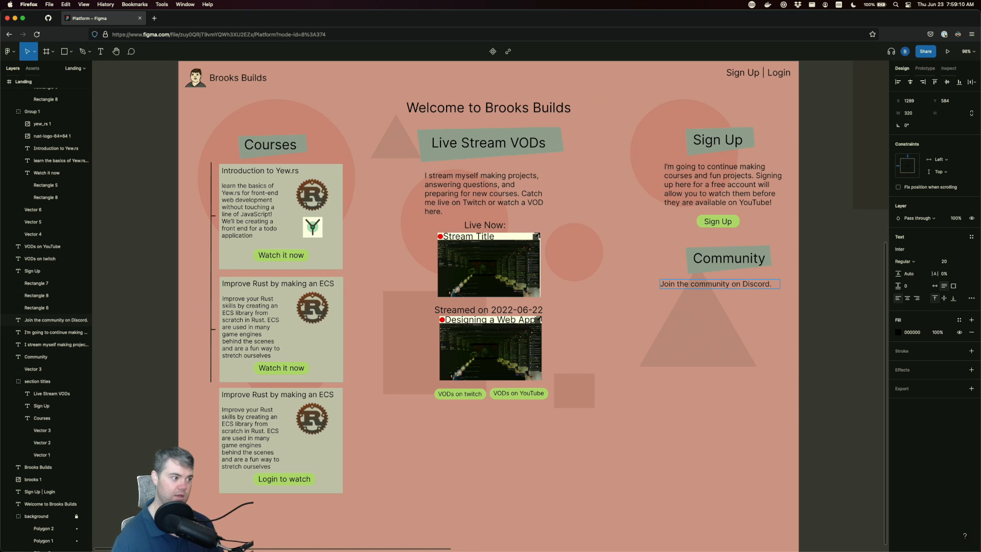
text(We l)
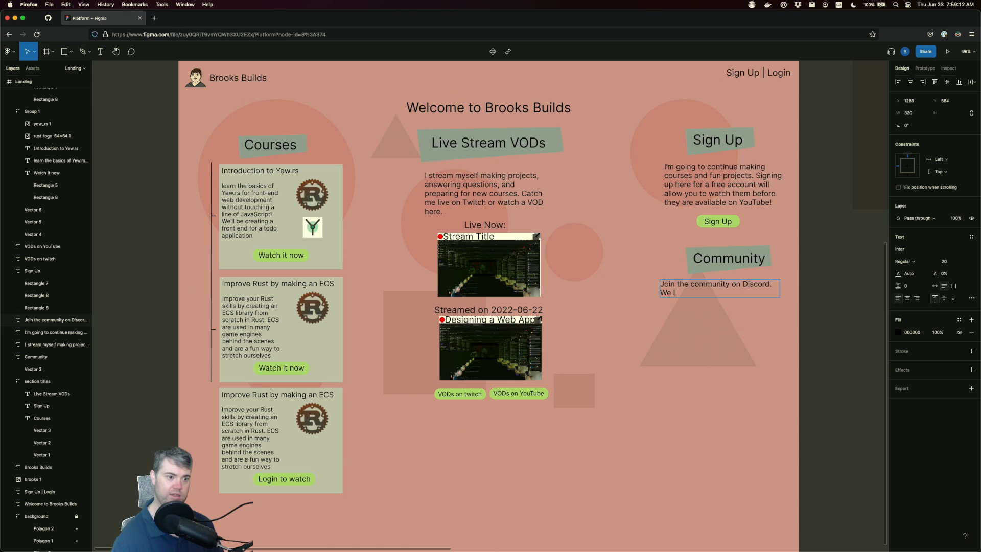
text(ike to discus)
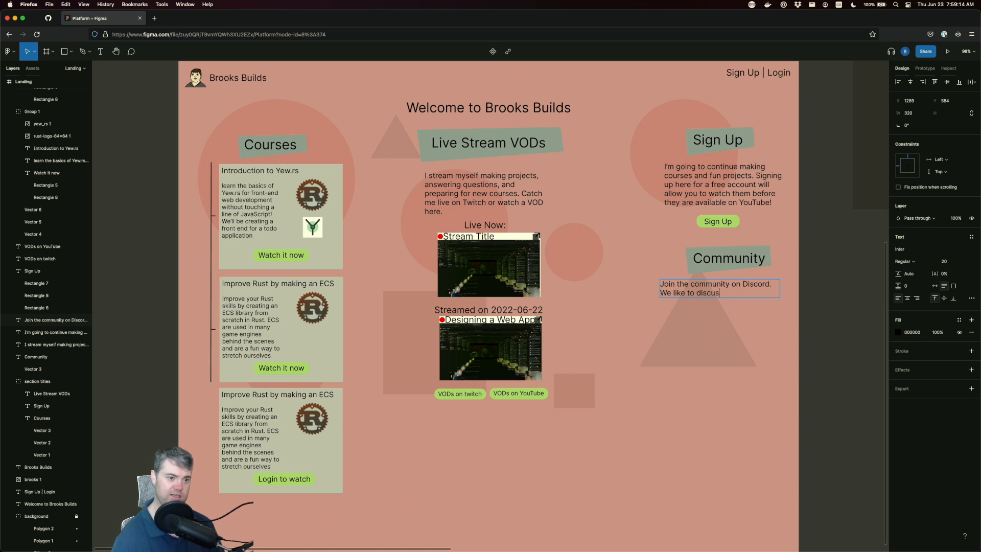
text(s)
key(BackSpace)
key(BackSpace)
key(BackSpace)
key(BackSpace)
key(BackSpace)
key(BackSpace)
key(BackSpace)
key(BackSpace)
key(BackSpace)
key(BackSpace)
key(BackSpace)
key(BackSpace)
key(BackSpace)
key(BackSpace)
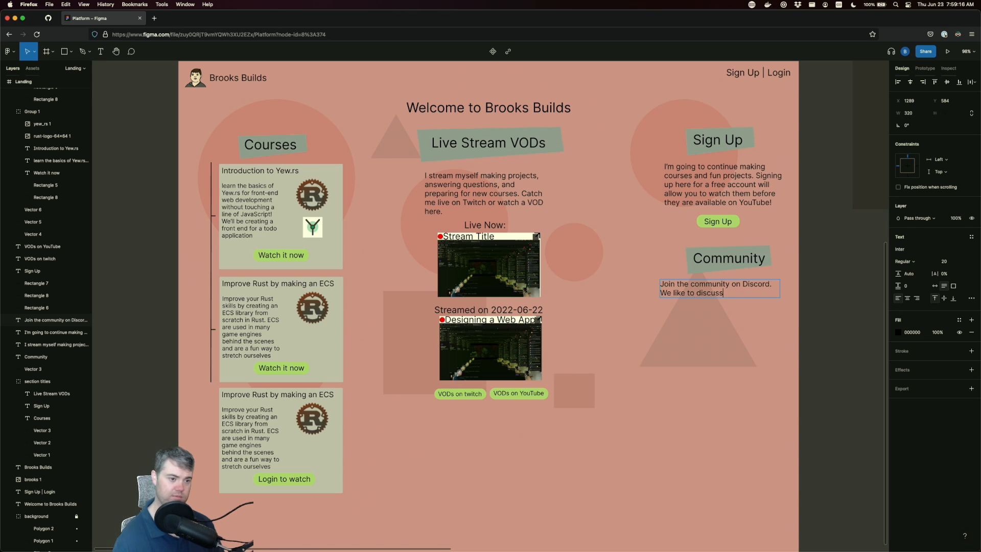
key(BackSpace)
key(BackSpace)
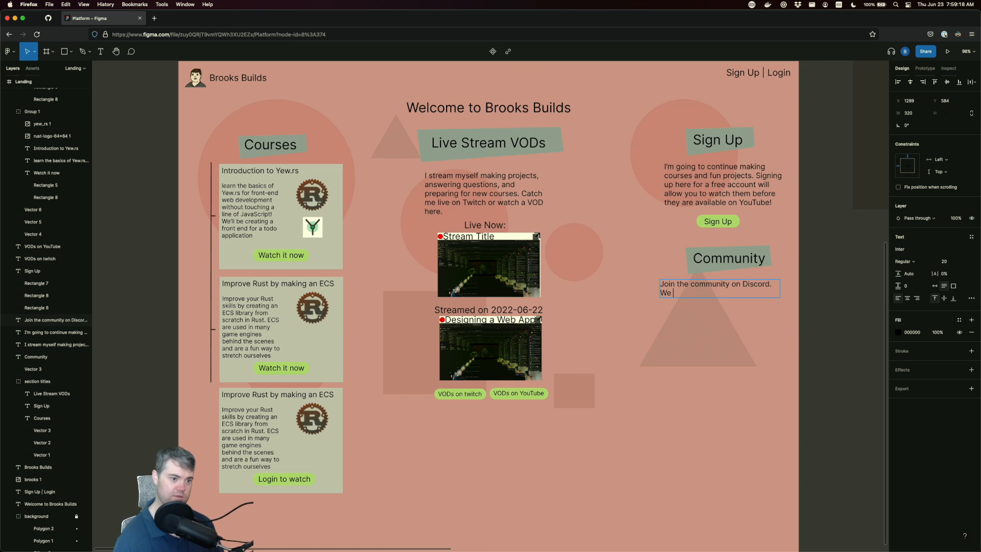
key(BackSpace)
key(BackSpace)
key(BackSpace)
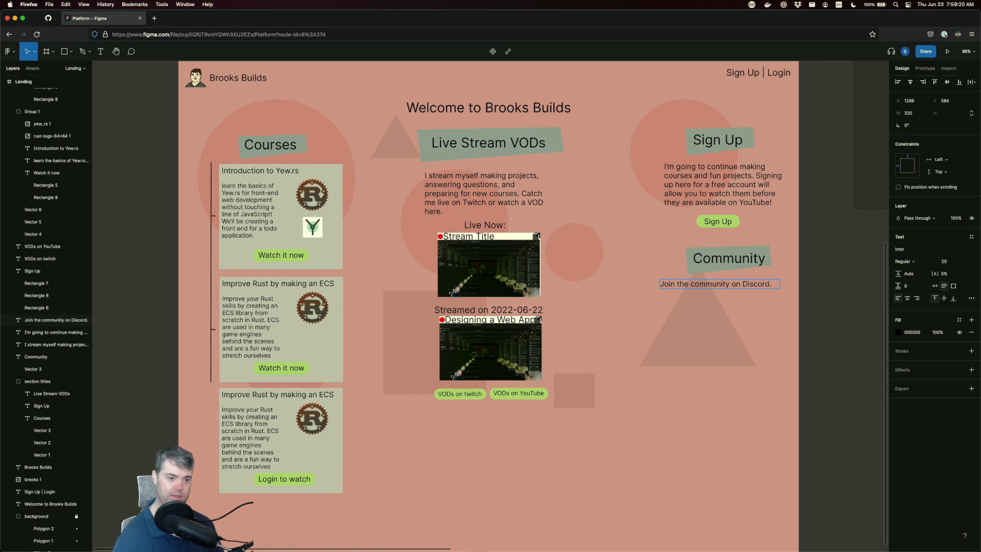
key(BackSpace)
Continue the Community paragraph with "where we answer questions about the course, help each other out, and discuss modern development and management tricks"
text(where we )
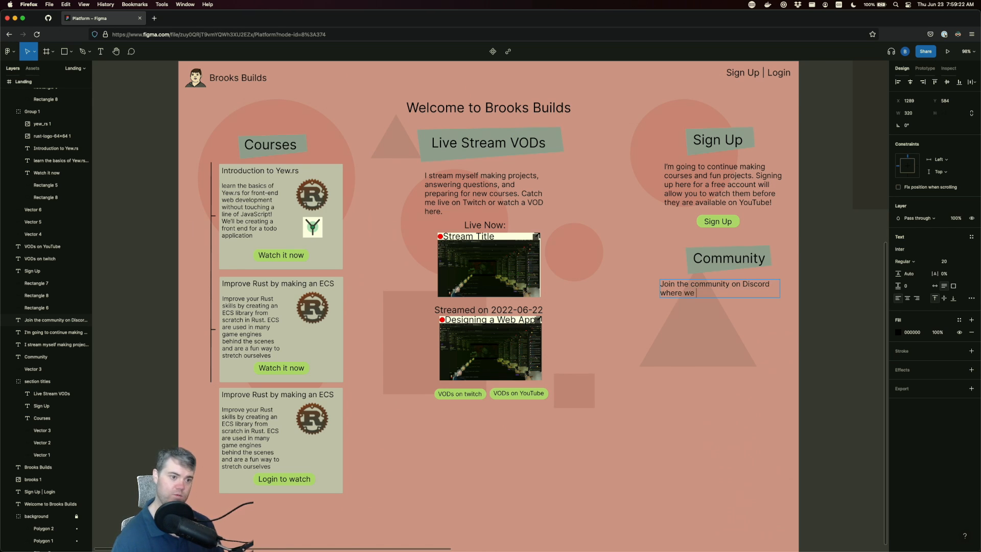
text(answere)
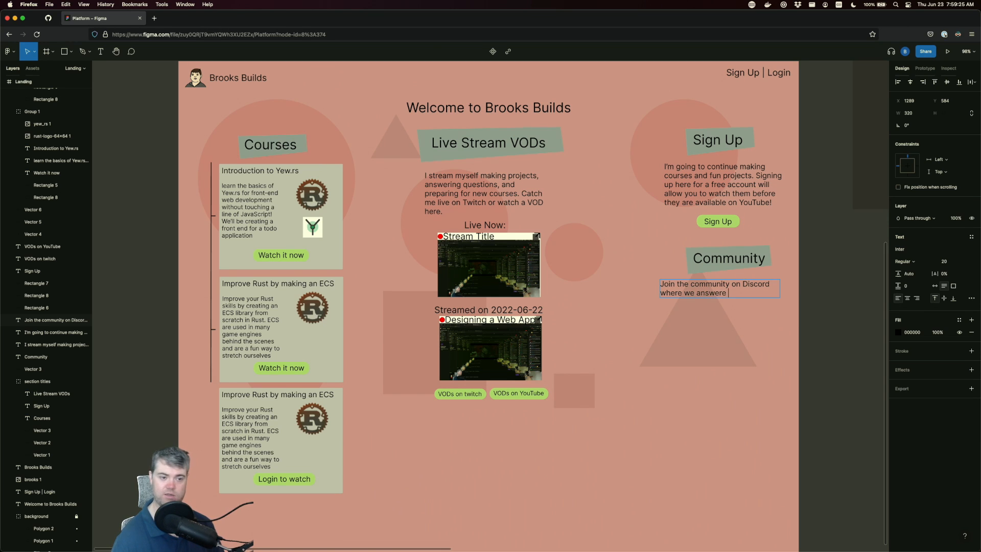
key(BackSpace)
text(questi)
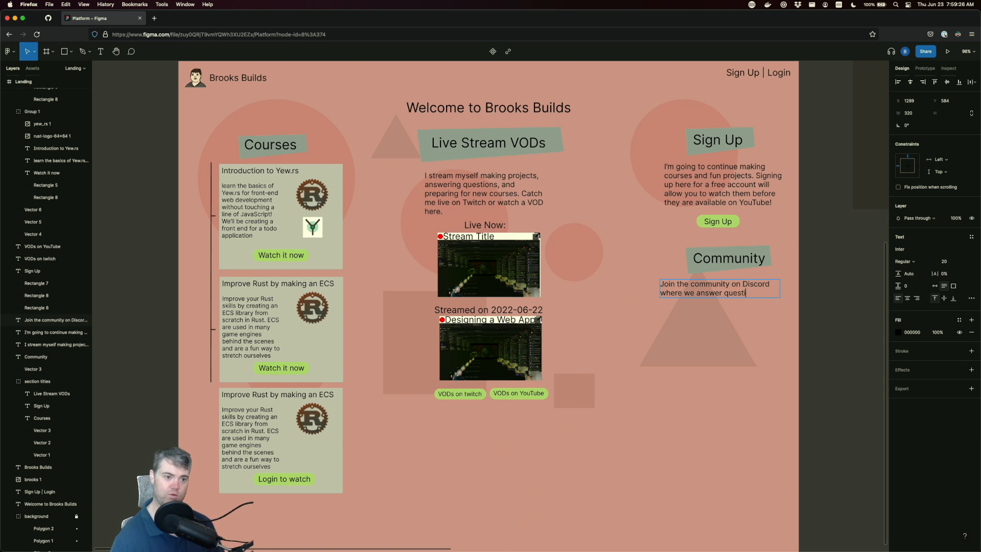
text(ons about)
text(the course)
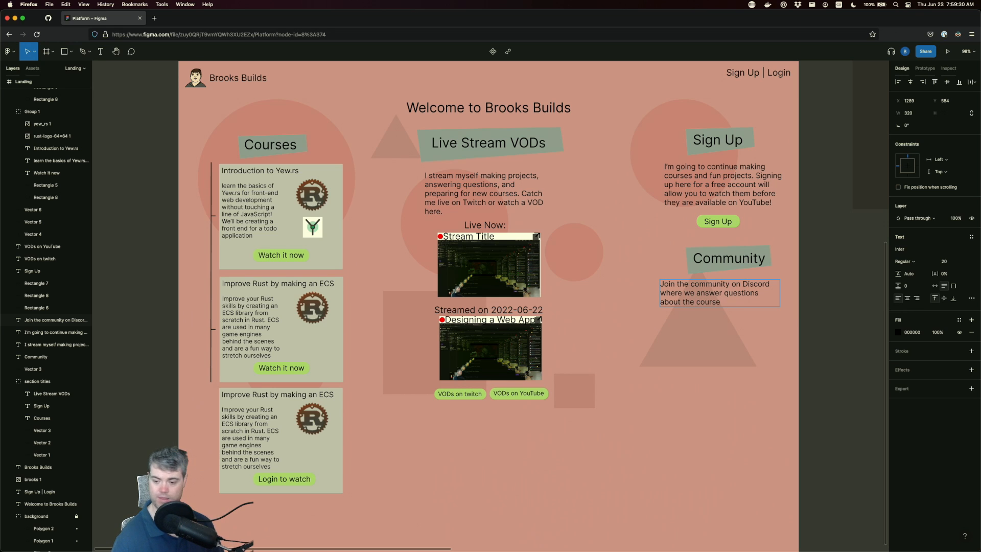
text(, )
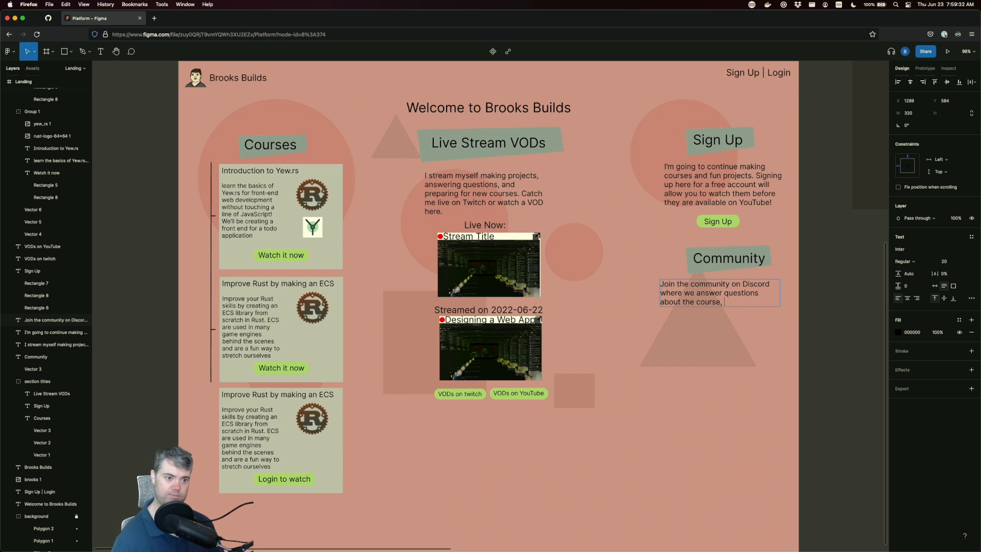
text(he)
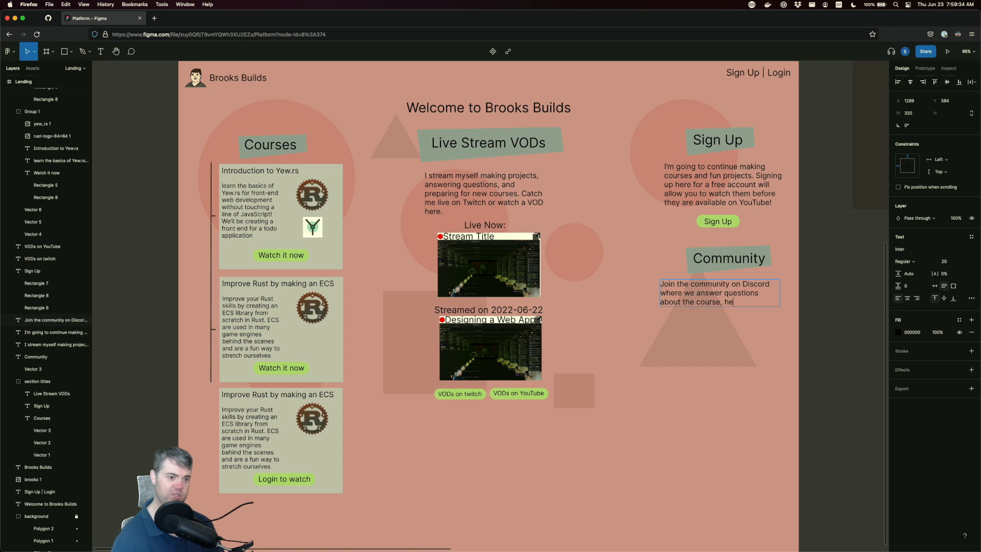
text(lp each )
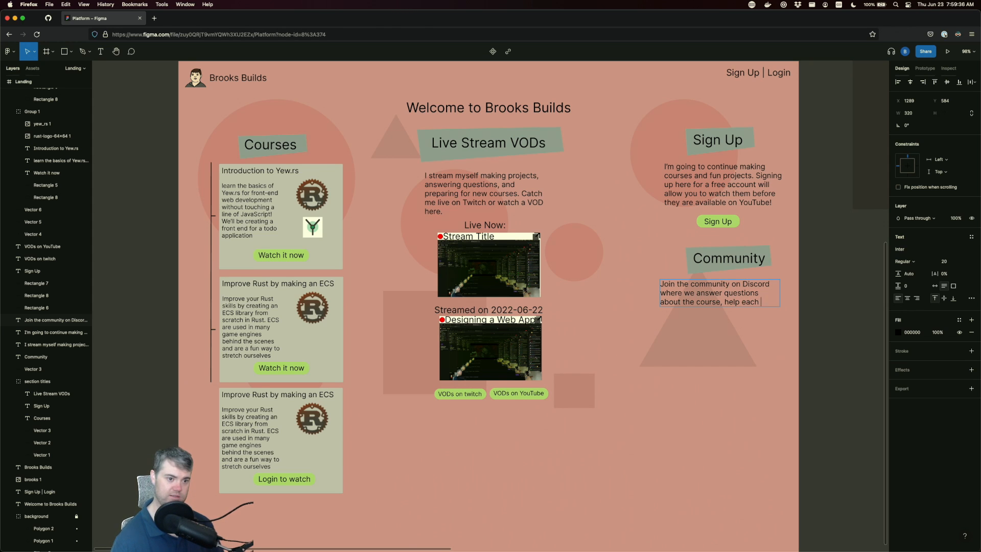
text(other out, and)
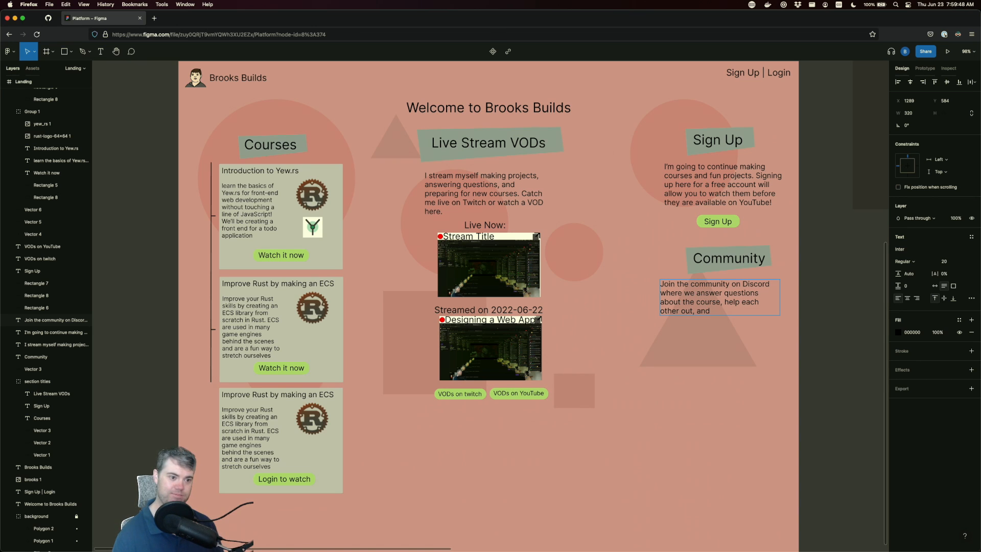
text(discuss )
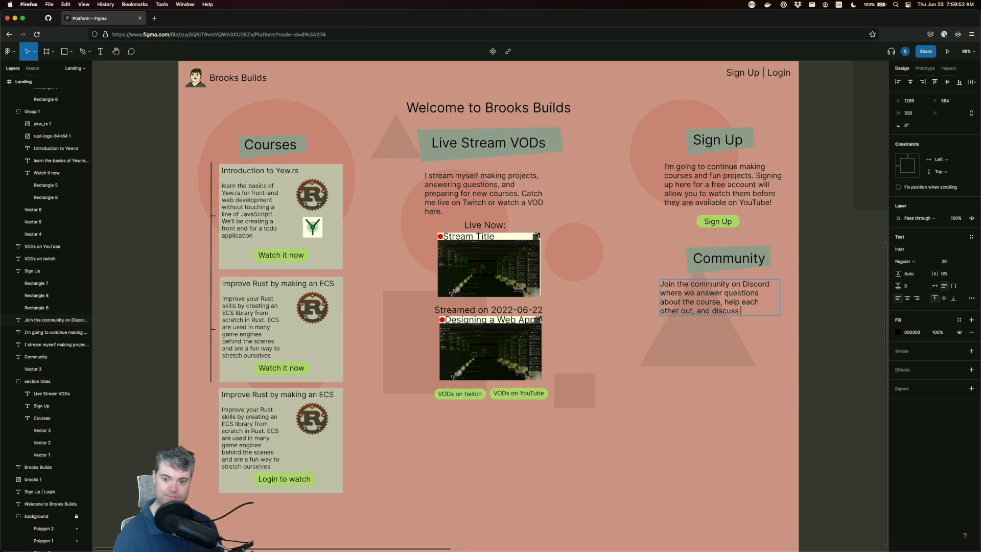
text(modern)
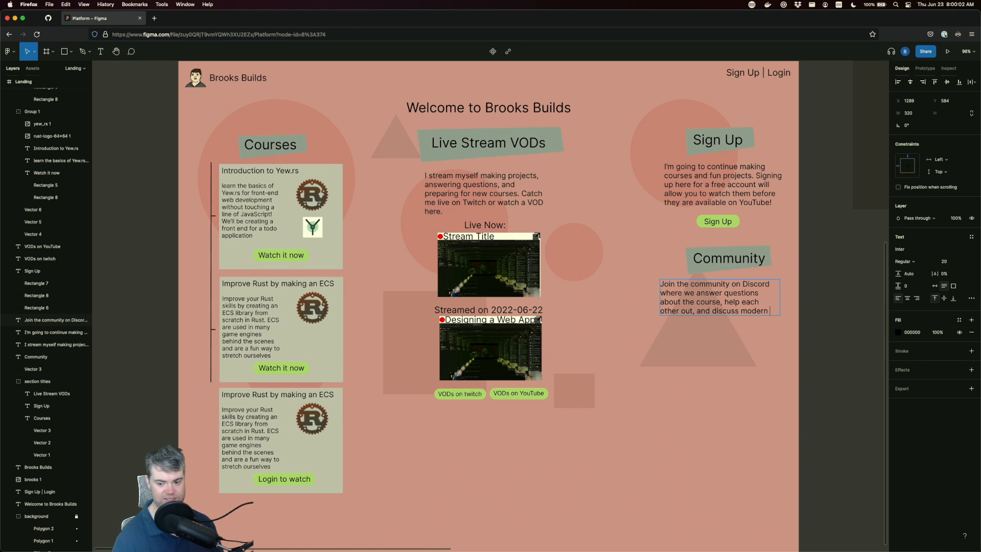
text(de)
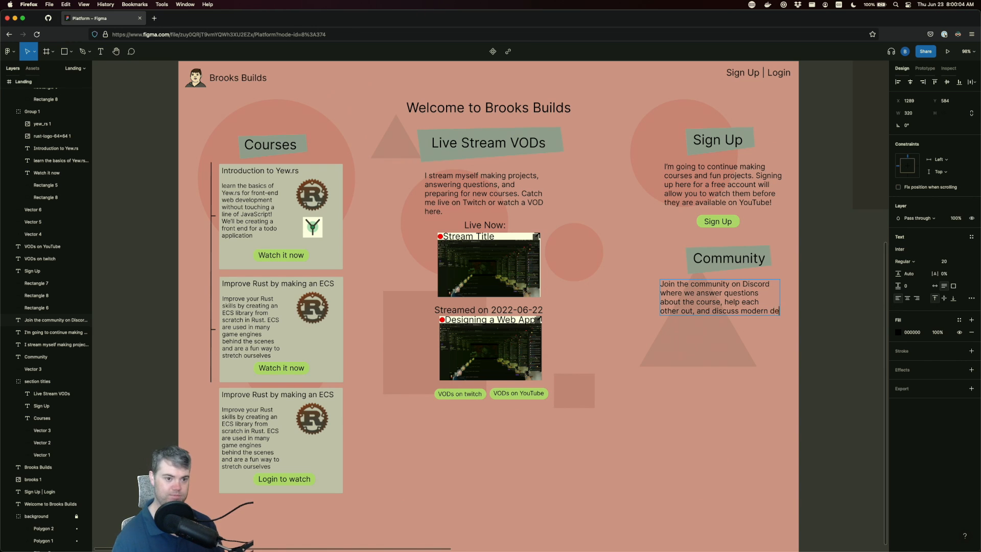
text(velopment a)
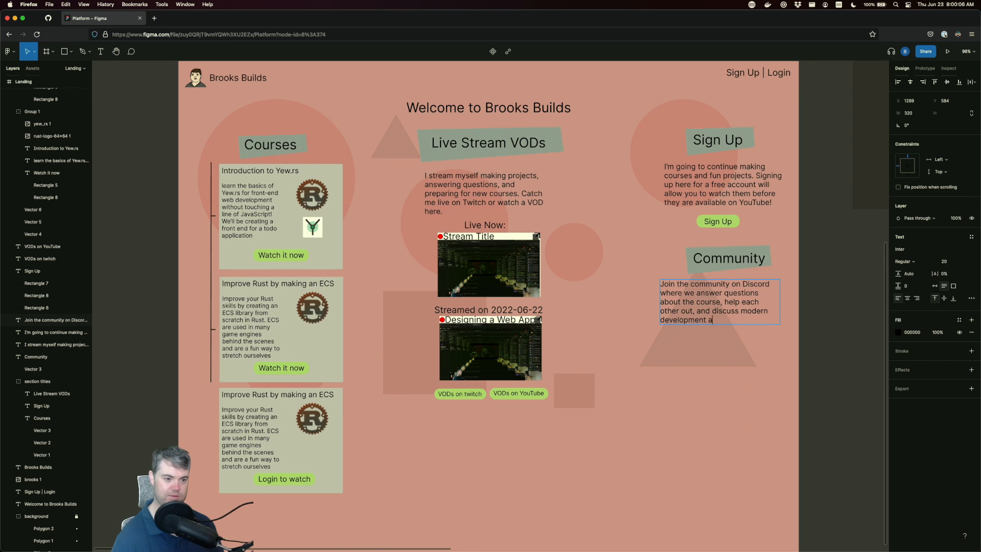
text(nd management )
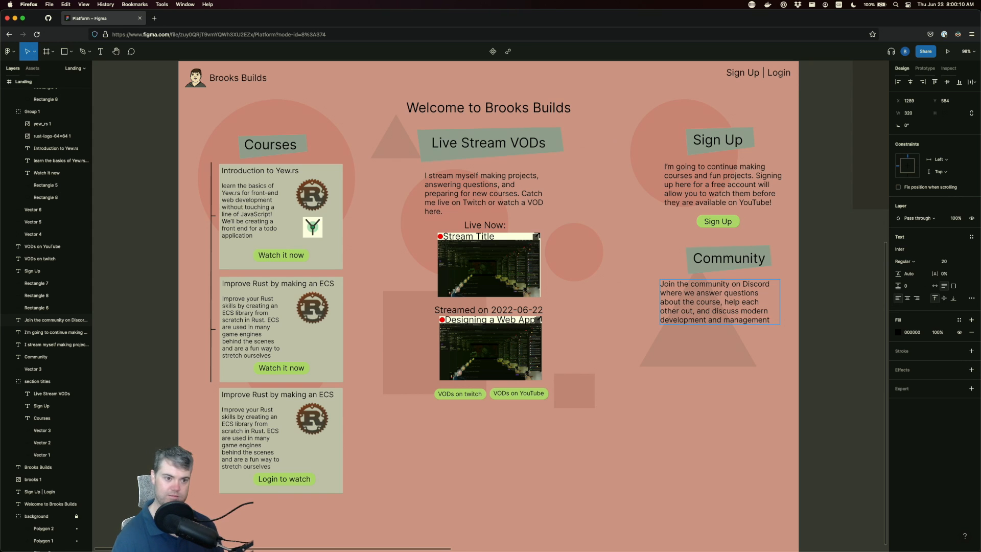
text(tricks)
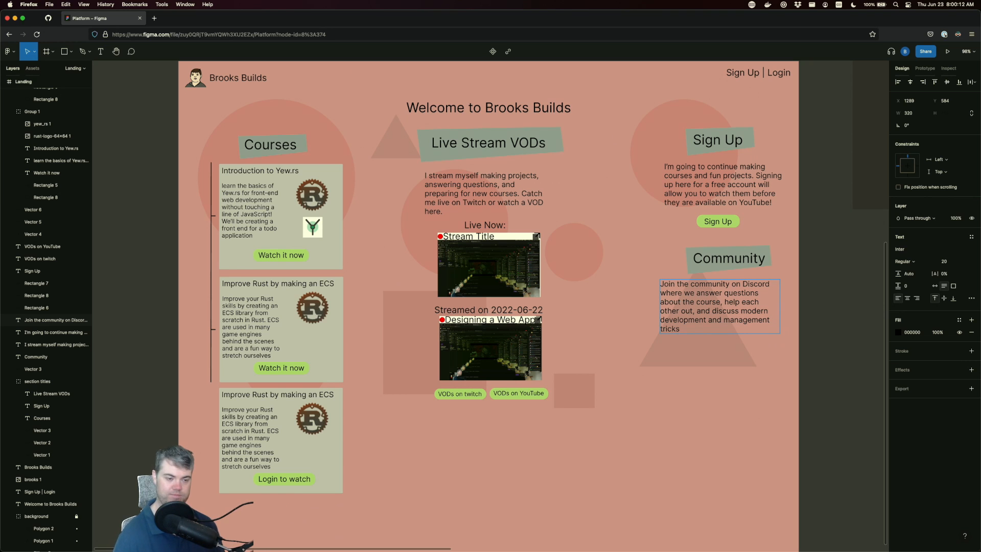
Shift the Community paragraph slightly to align its edges with the Sign Up paragraph above
key(Escape)
drag(723, 311, 729, 310)
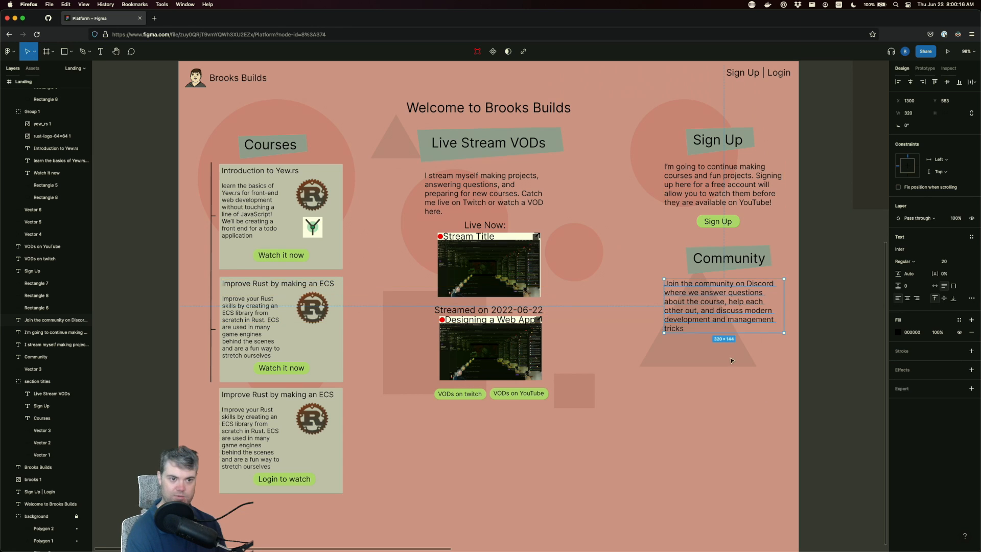
click(731, 392)
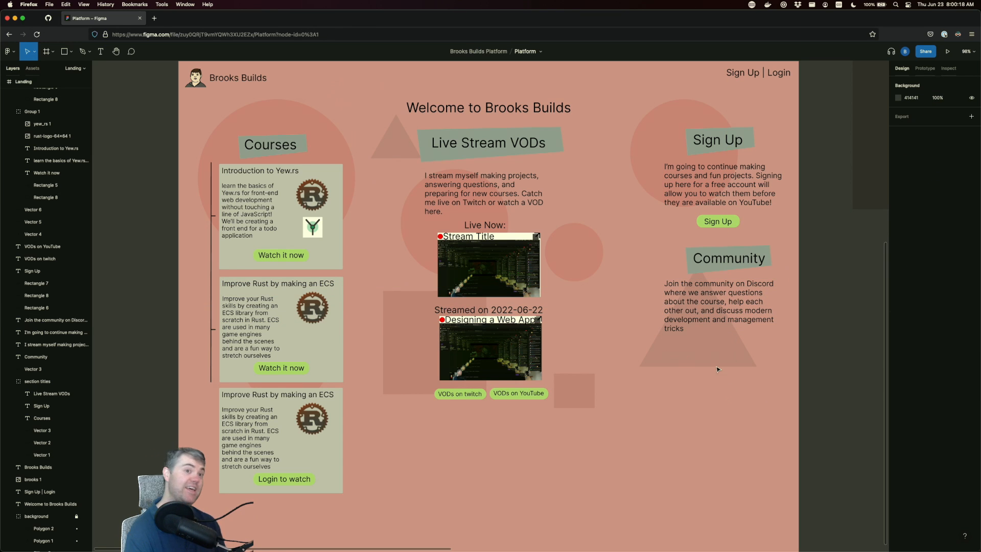
Duplicate the Sign Up button below the Community paragraph and change the copy's label to "Join Discord"
drag(685, 214, 726, 351)
double_click(723, 347)
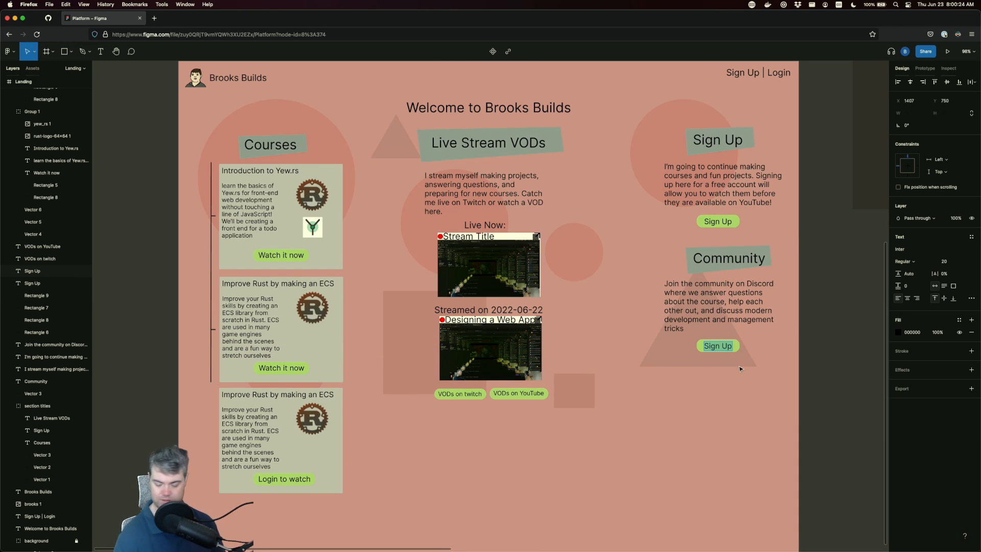
text(Join)
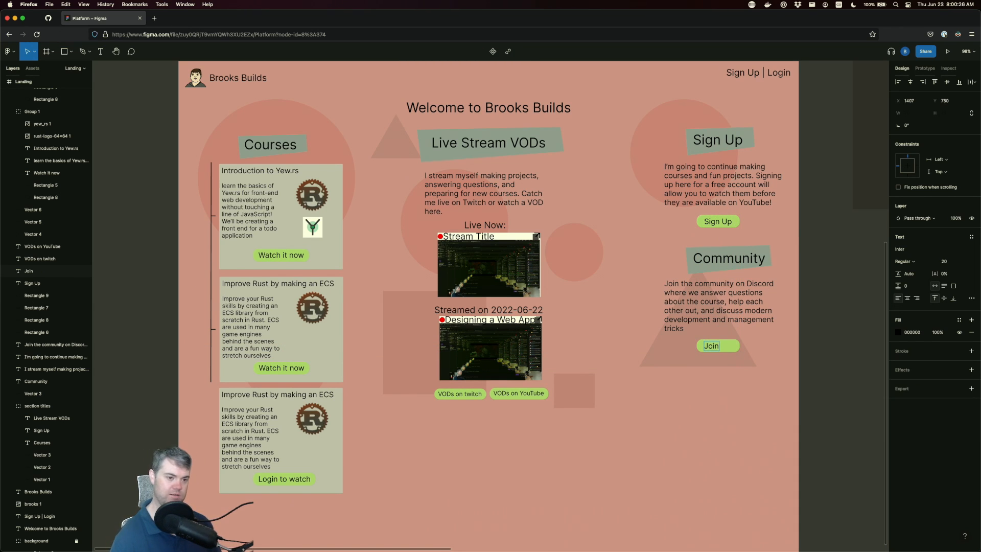
text( Discord)
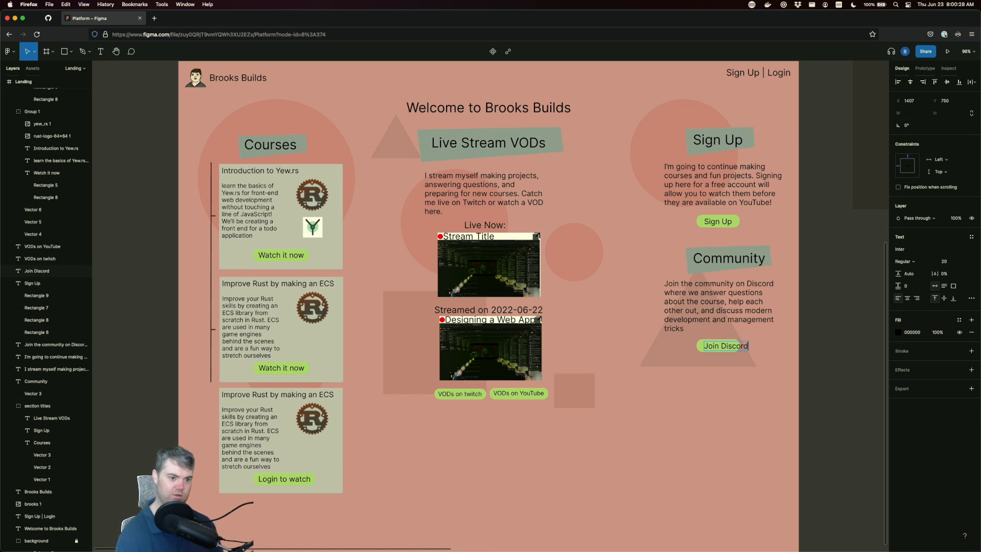
Widen the green background behind "Join Discord" to about 155 px and center the whole button beneath the Community paragraph
click(712, 353)
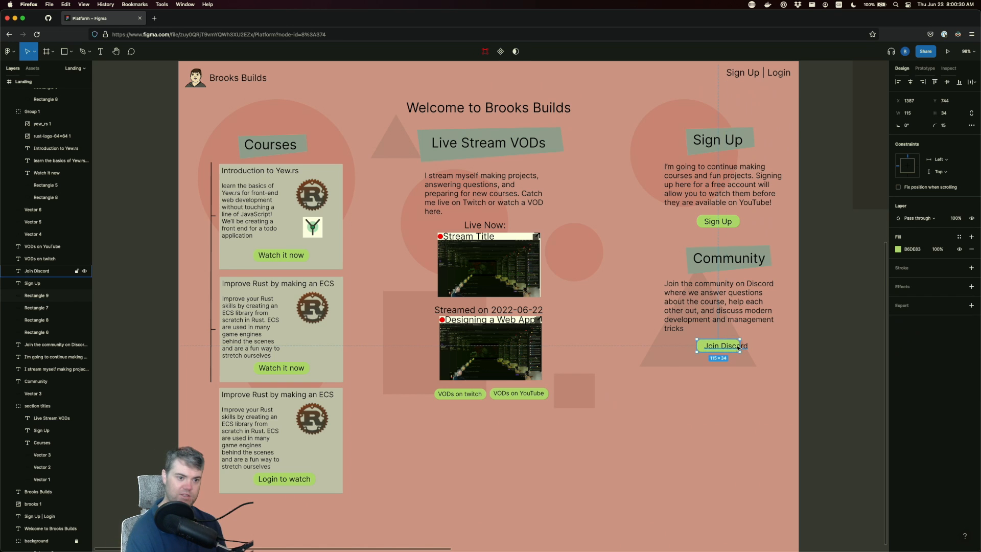
click(749, 400)
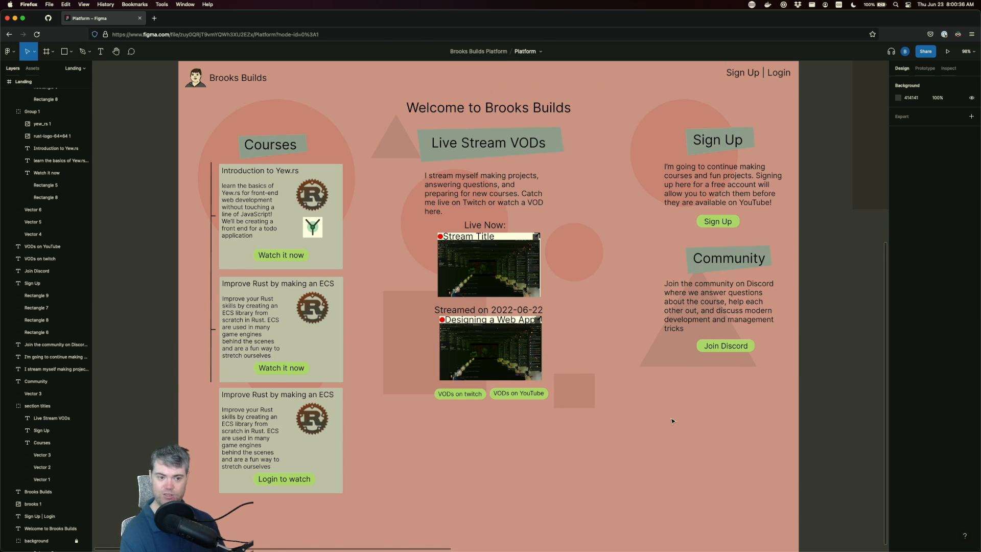
drag(696, 337, 751, 357)
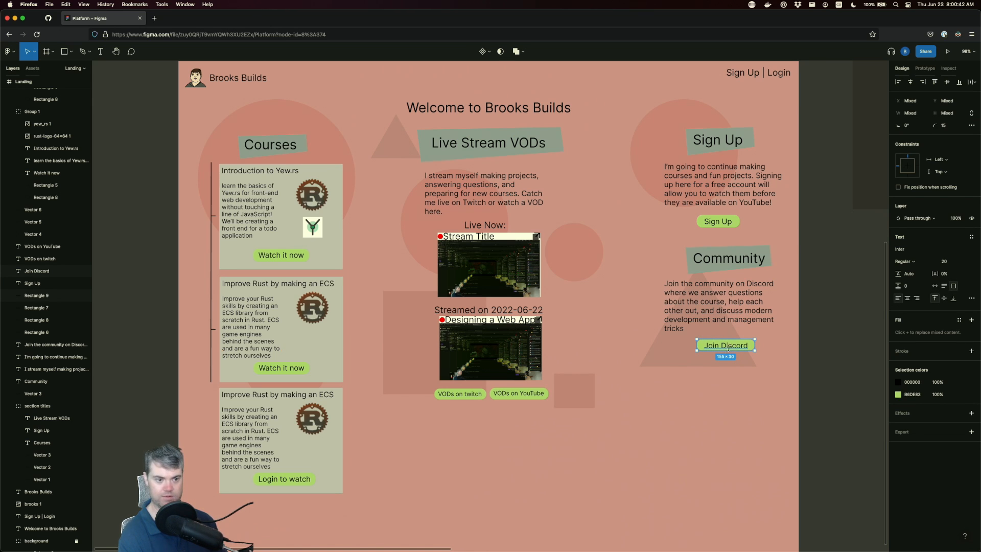
drag(736, 351, 727, 350)
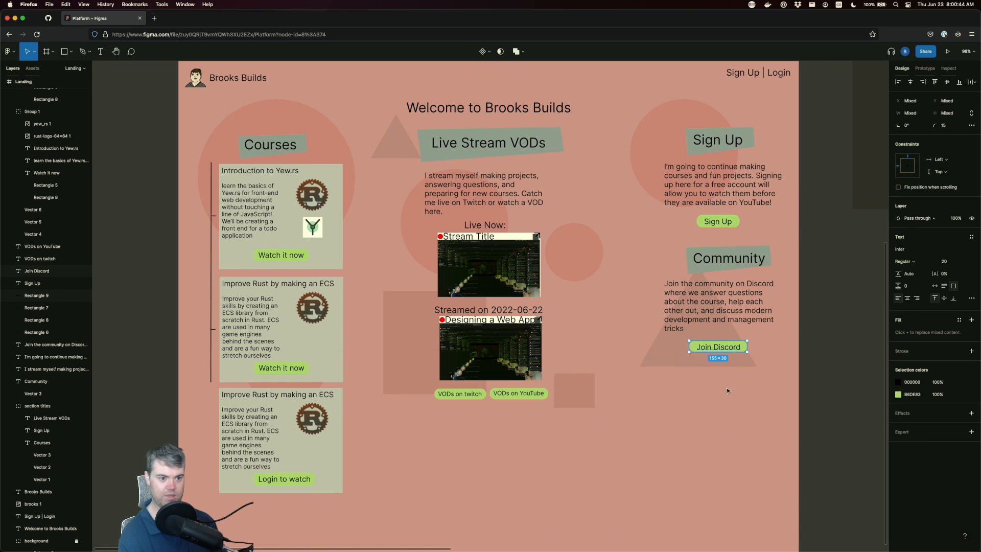
click(706, 421)
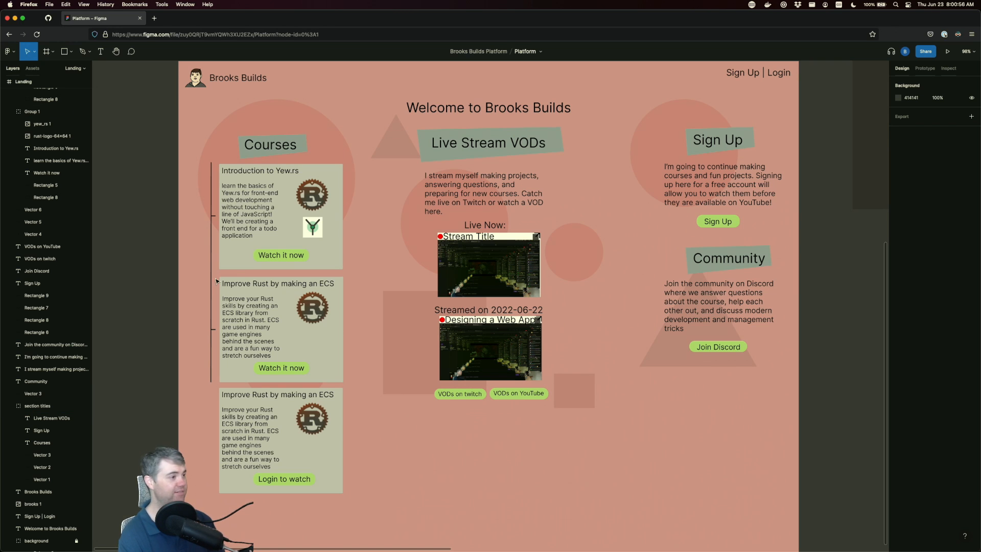
mouse_move(191, 190)
mouse_down()
mouse_move(300, 259)
mouse_move(353, 329)
mouse_move(391, 440)
mouse_move(394, 493)
mouse_move(352, 504)
mouse_move(241, 388)
mouse_move(199, 366)
mouse_move(194, 214)
mouse_up()
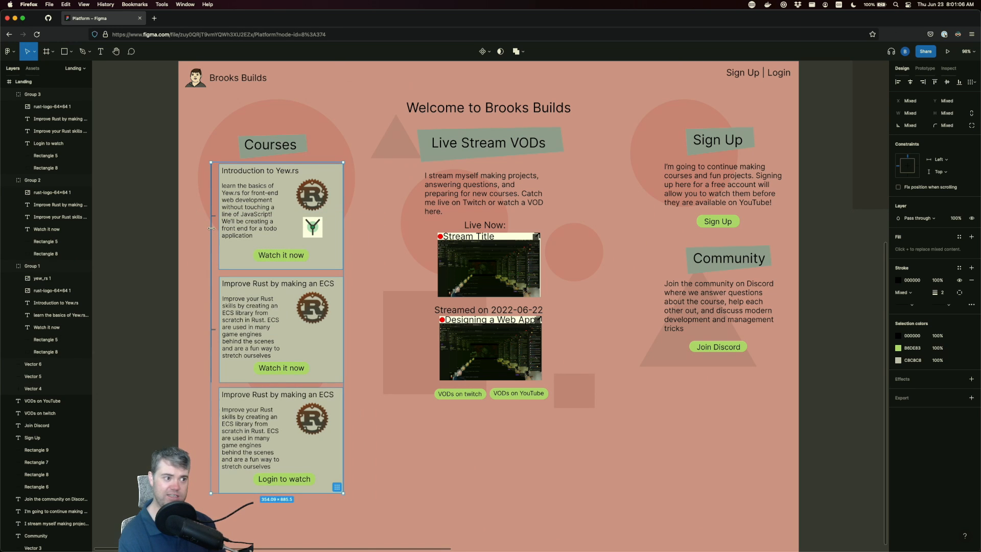
click(388, 274)
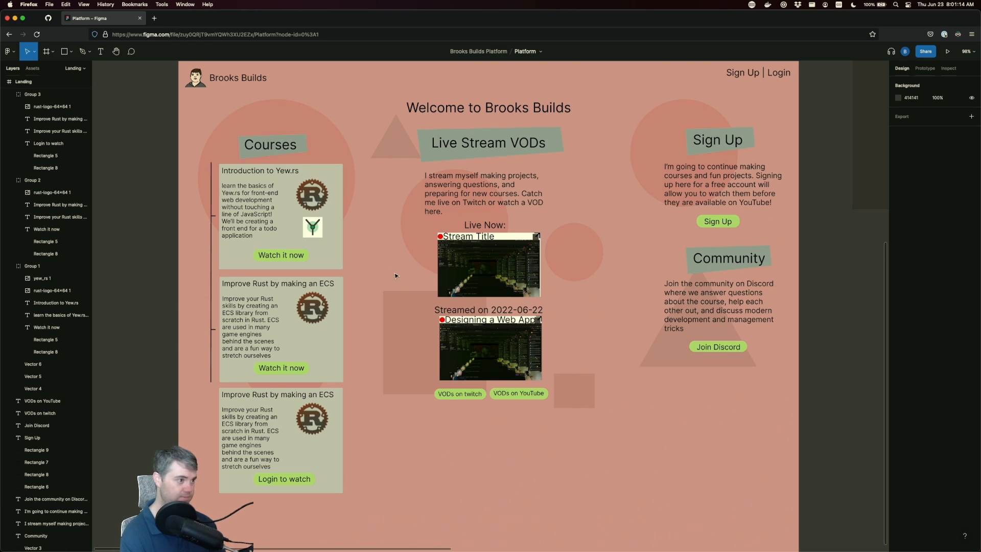
mouse_move(389, 265)
mouse_down()
mouse_move(562, 297)
mouse_move(565, 400)
mouse_move(574, 367)
mouse_move(589, 404)
mouse_move(434, 317)
mouse_move(412, 258)
mouse_move(401, 267)
mouse_up()
click(389, 283)
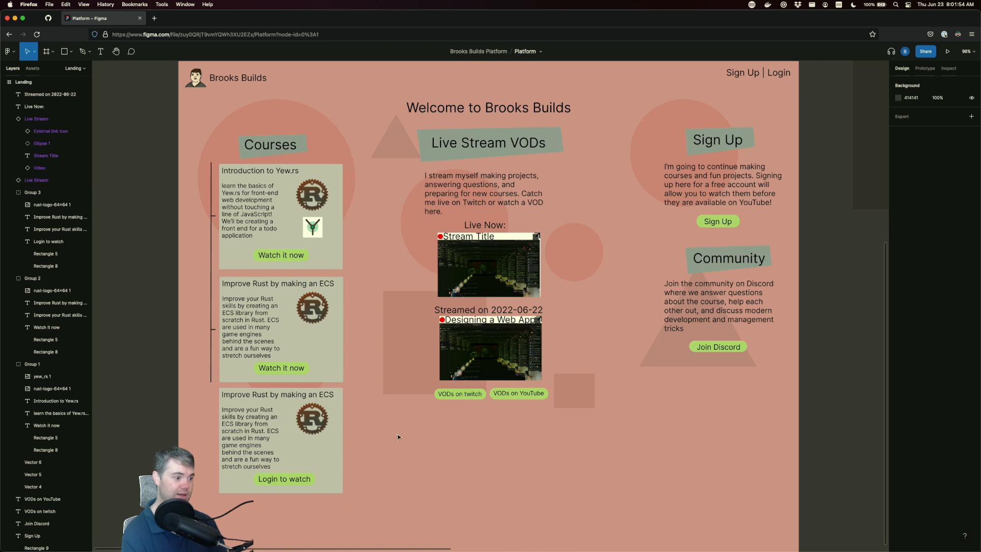
drag(393, 433, 499, 445)
mouse_move(405, 409)
mouse_down()
mouse_move(623, 467)
mouse_move(604, 485)
mouse_move(467, 416)
mouse_move(414, 415)
mouse_up()
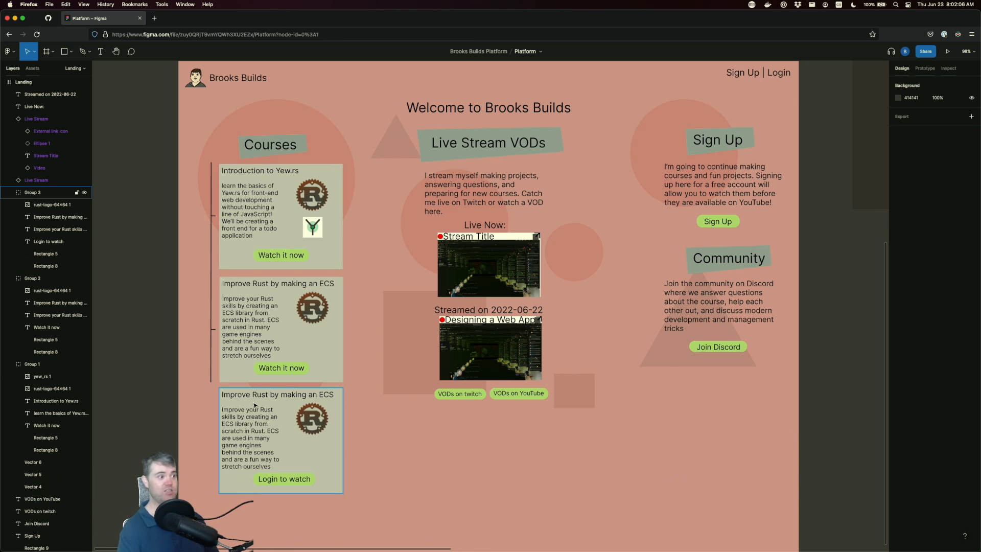
drag(378, 495, 239, 236)
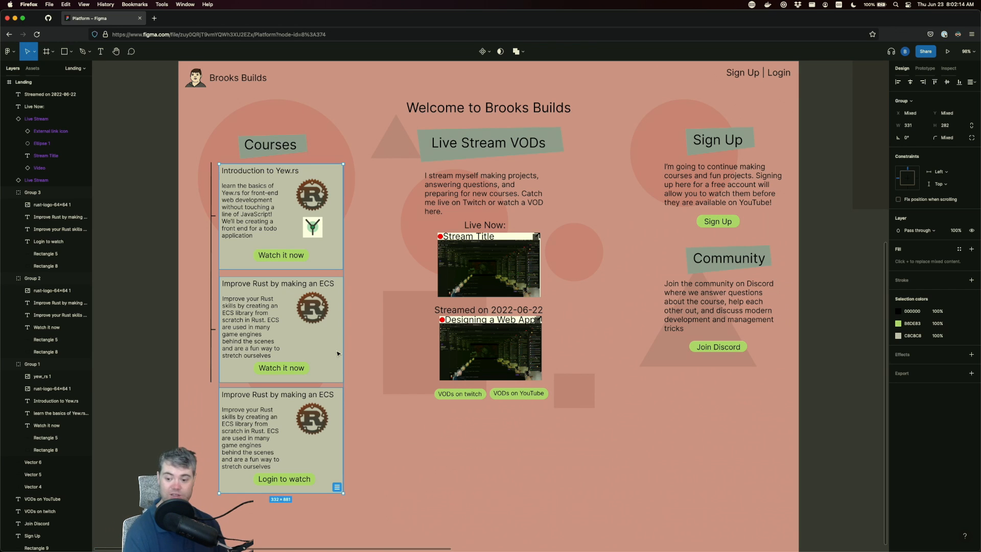
click(397, 461)
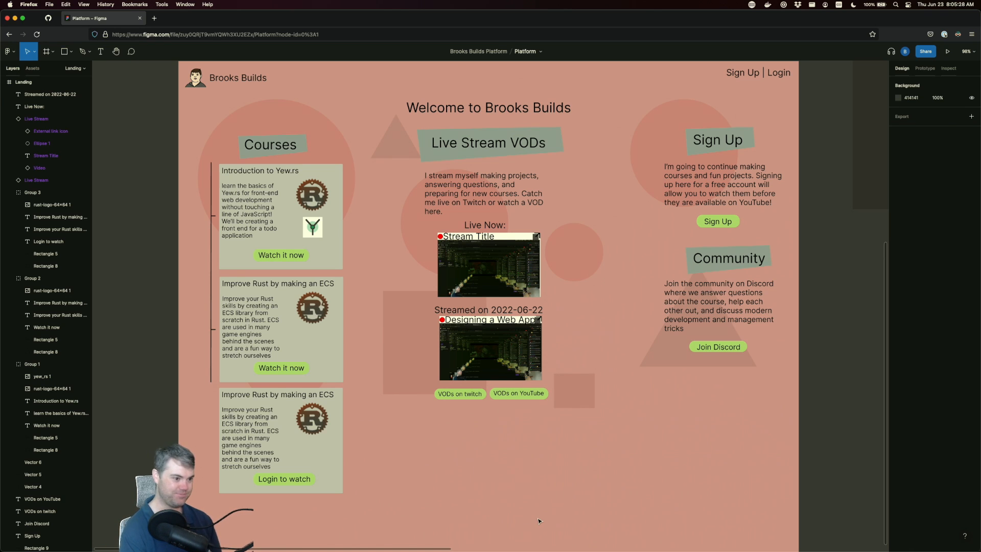
drag(574, 505, 415, 418)
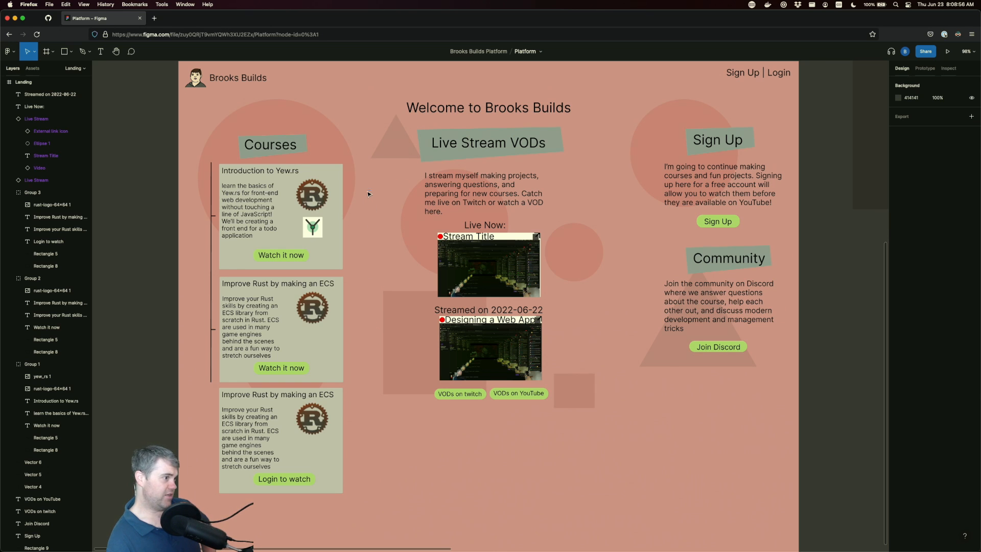
drag(370, 197, 258, 225)
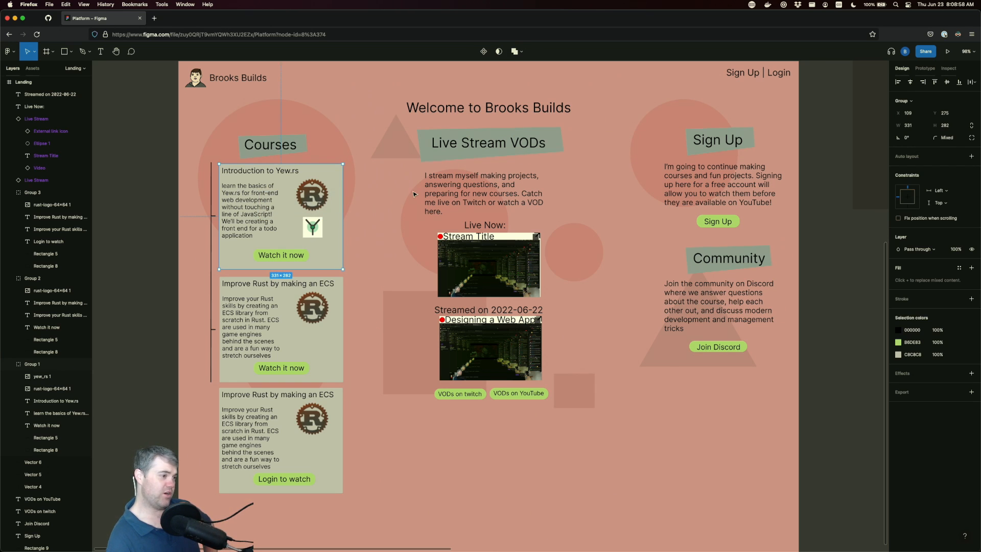
click(280, 479)
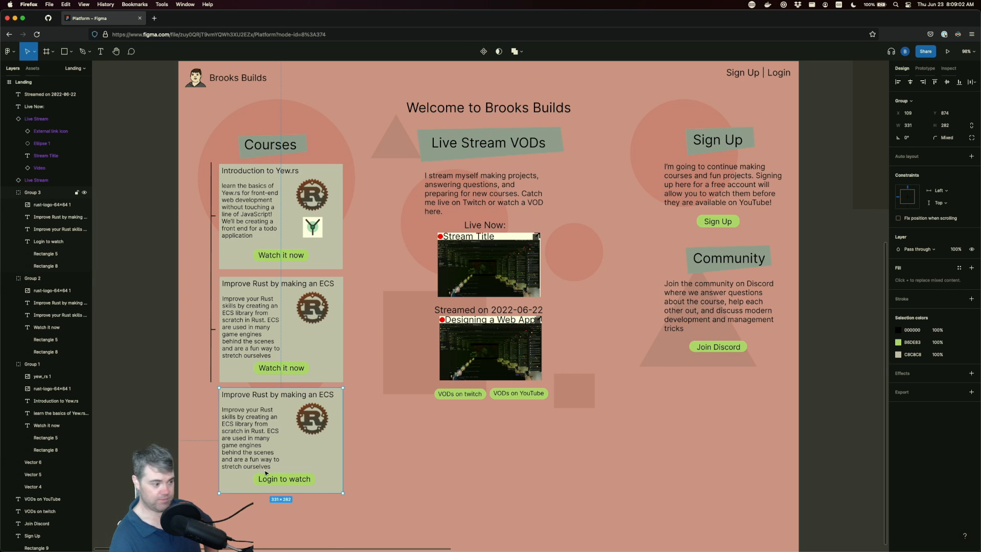
click(390, 460)
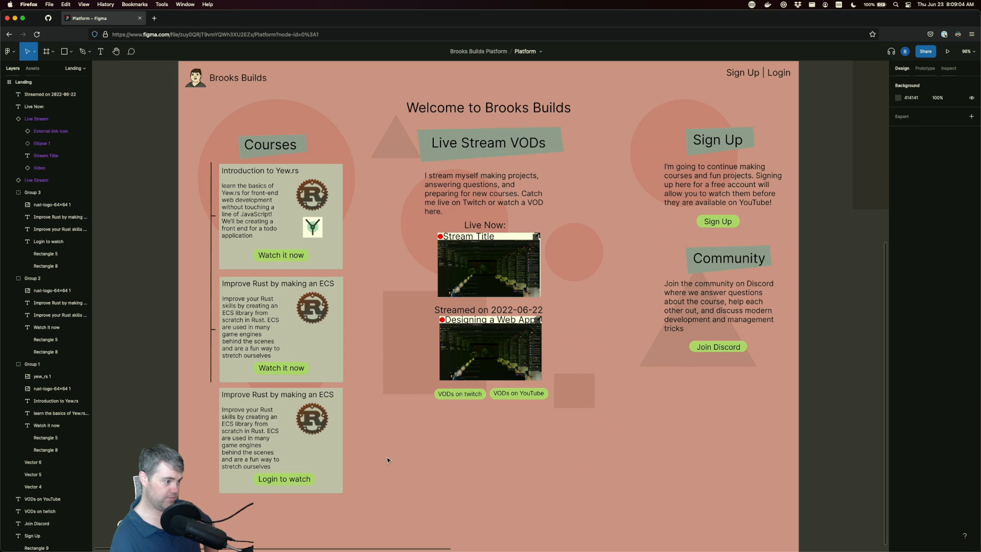
click(298, 480)
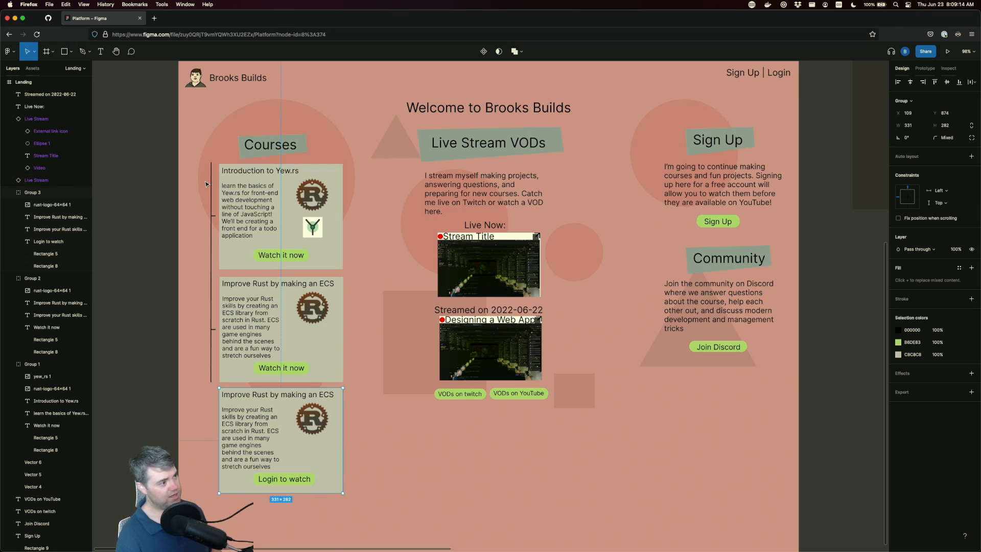
drag(193, 189, 370, 254)
click(378, 188)
click(245, 226)
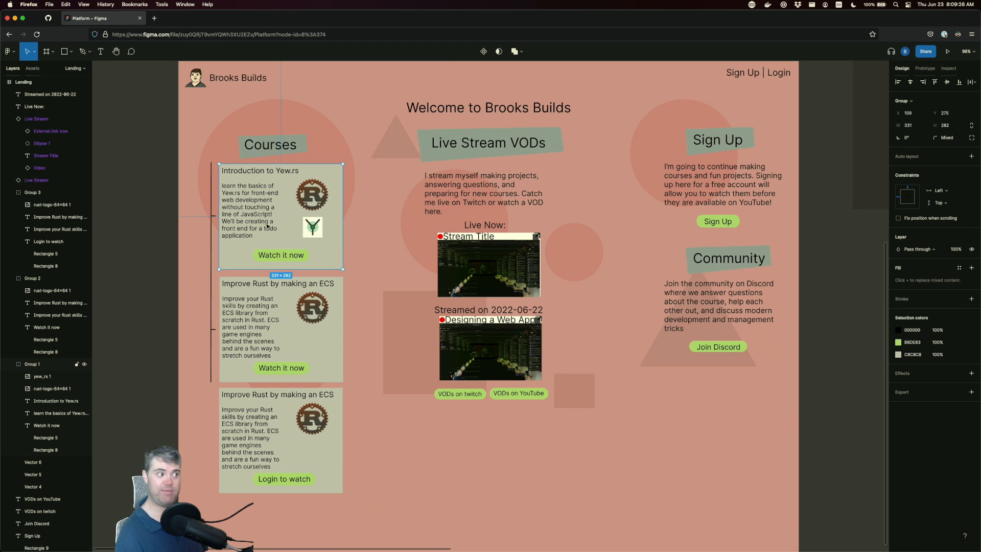
click(372, 207)
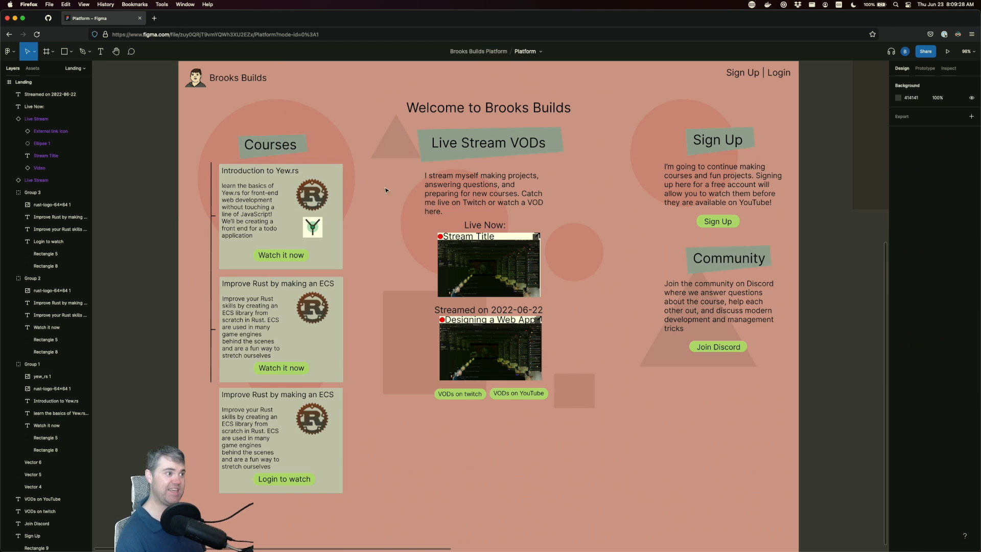
Duplicate the Landing frame, place the copy to the lower right of the original, and rename the copy "admin"
scroll(402, 186, up, 2)
scroll(402, 187, down, 2)
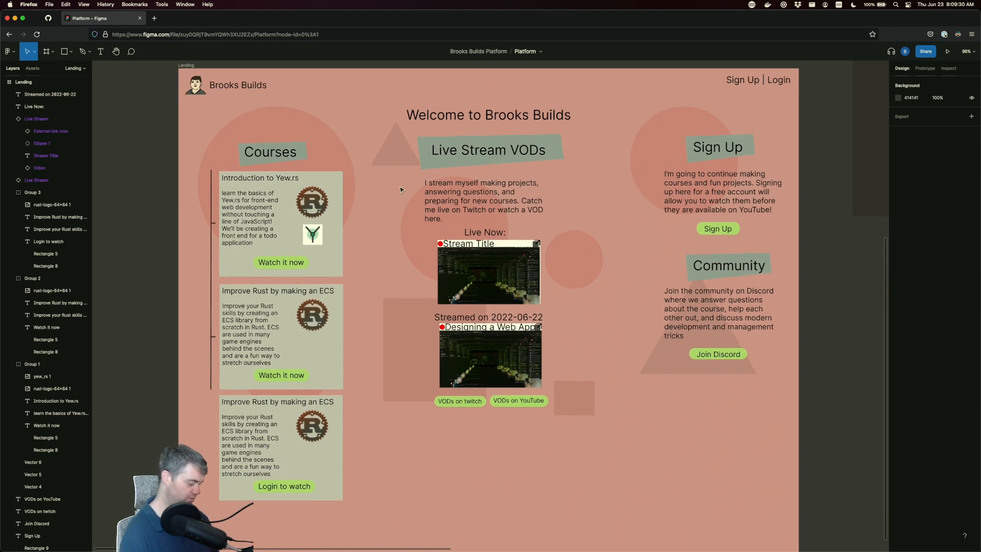
scroll(402, 189, up, 3)
scroll(402, 190, down, 8)
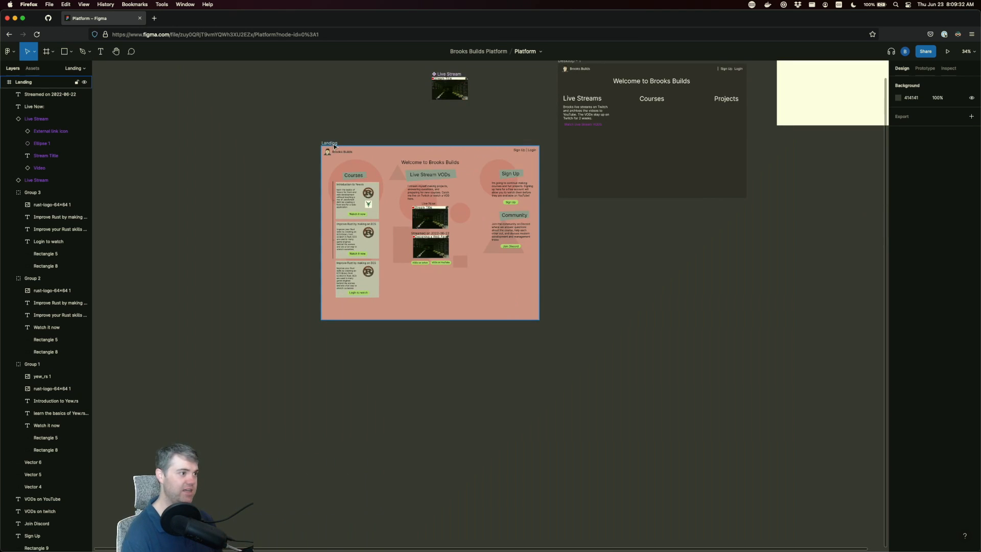
drag(332, 144, 573, 265)
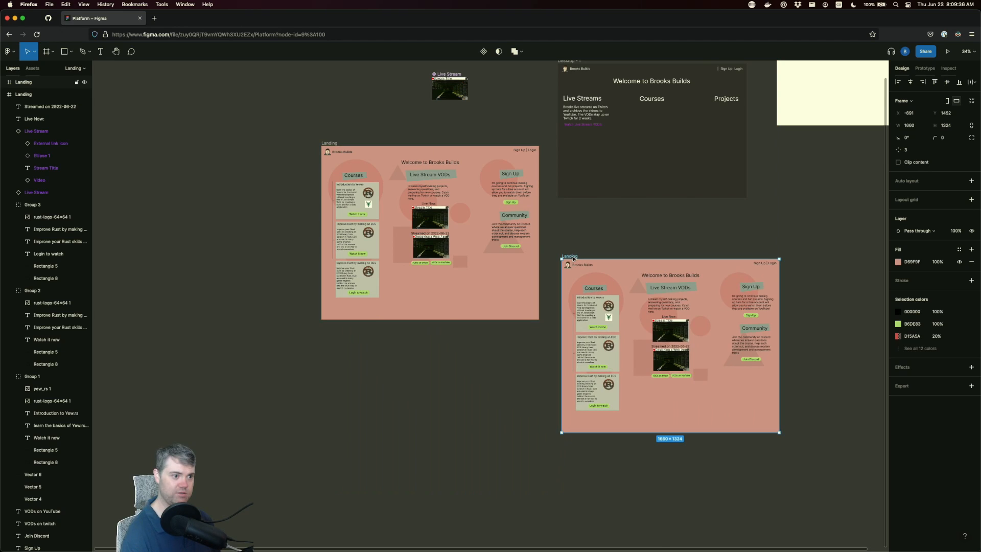
text(admin)
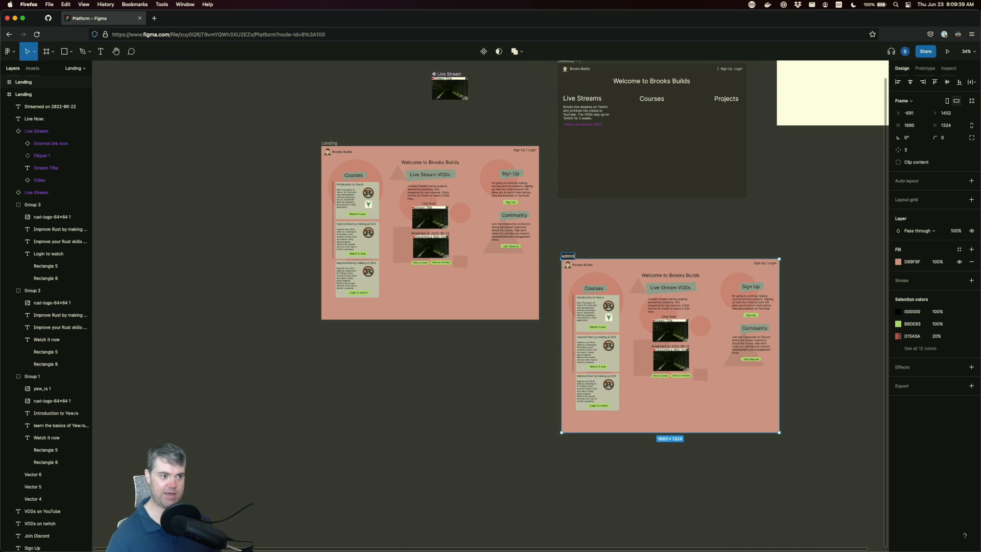
key(Return)
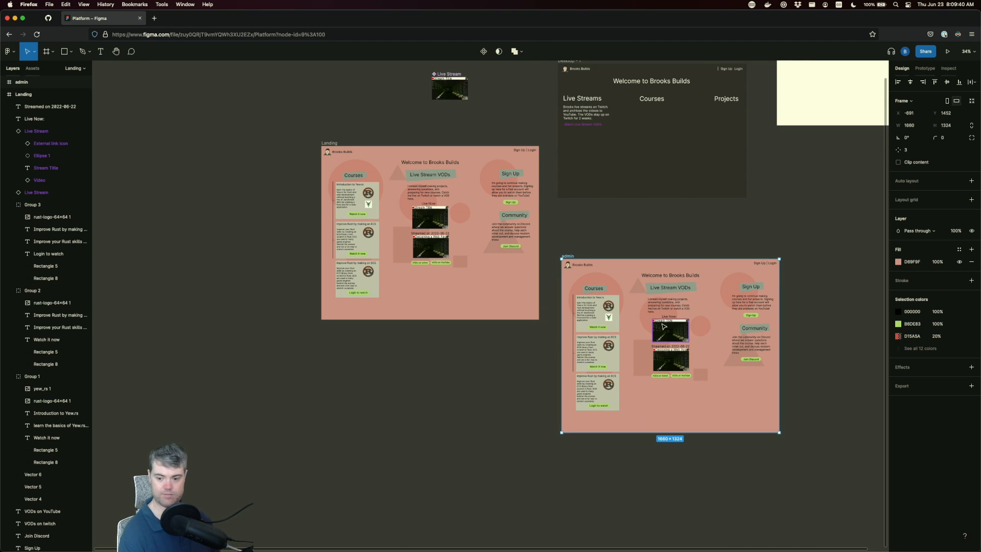
Replace the admin frame's "Sign Up | Login" text with "Welcome" plus the admin's first name, and shift it inside the frame's right margin
scroll(665, 328, up, 5)
scroll(666, 331, up, 1)
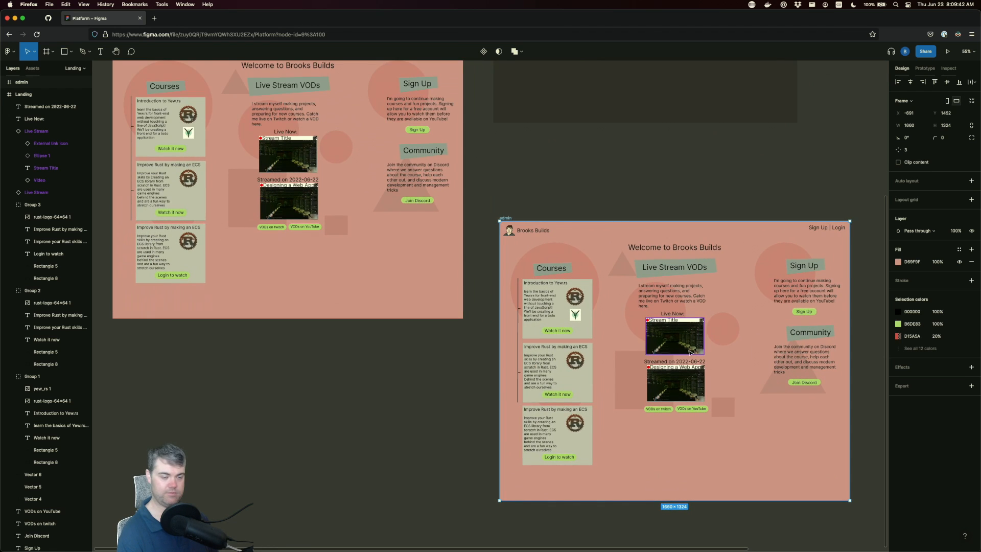
drag(468, 409, 328, 353)
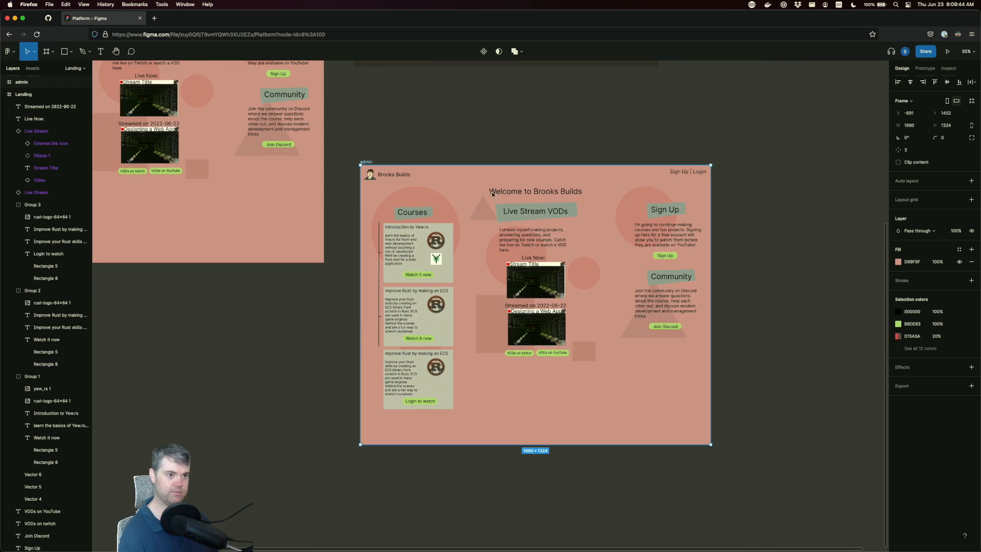
double_click(682, 172)
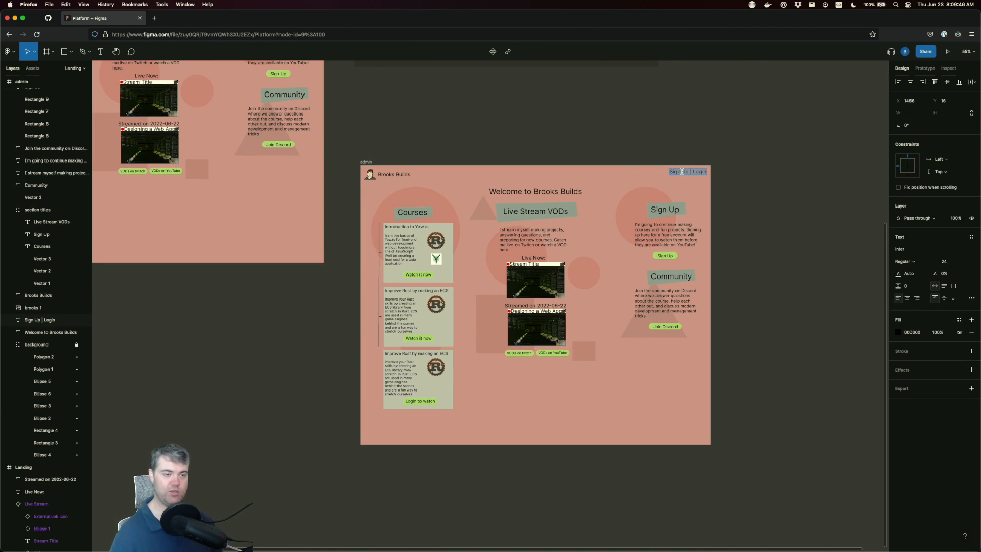
text(Welcom)
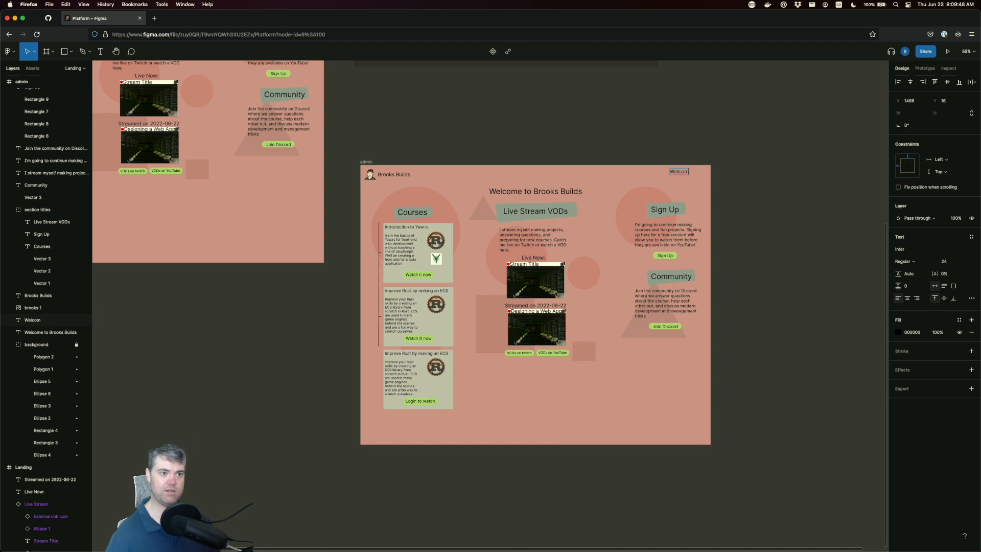
text(e Brooks)
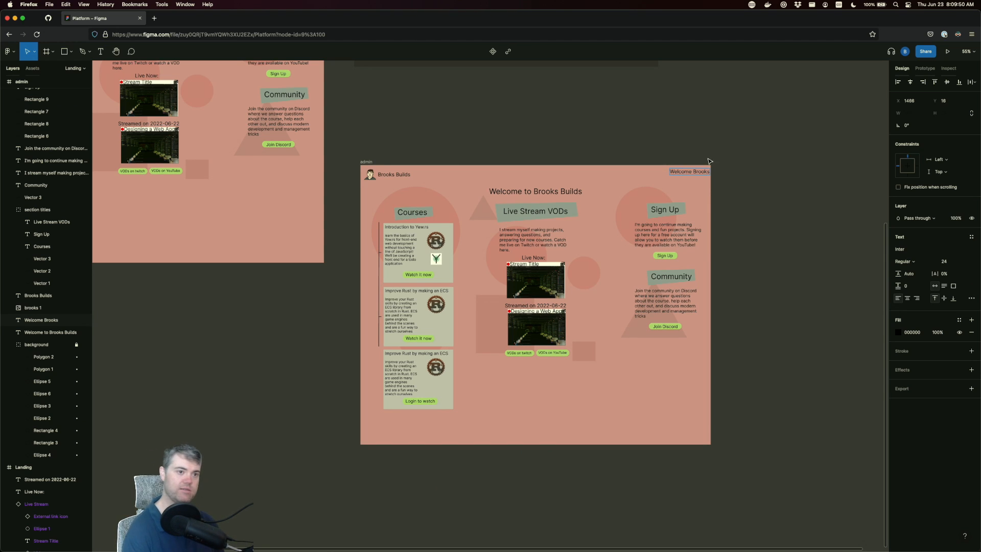
key(Escape)
drag(686, 175, 681, 174)
click(764, 194)
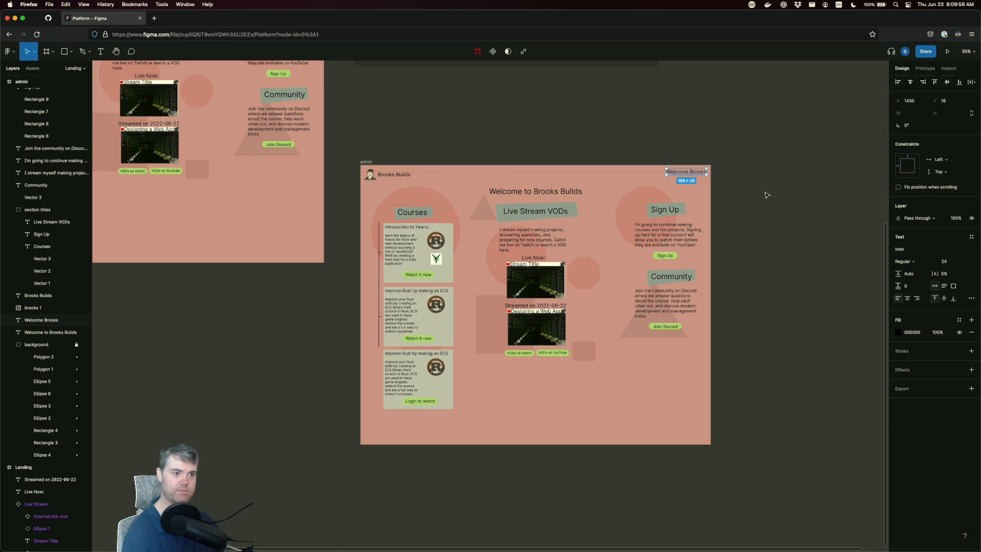
drag(370, 186, 497, 201)
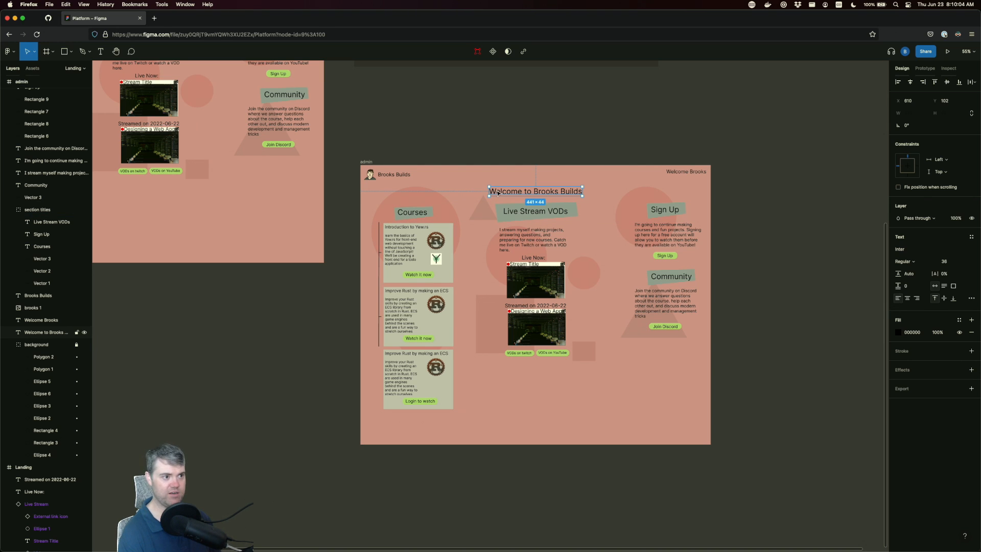
drag(478, 204, 698, 365)
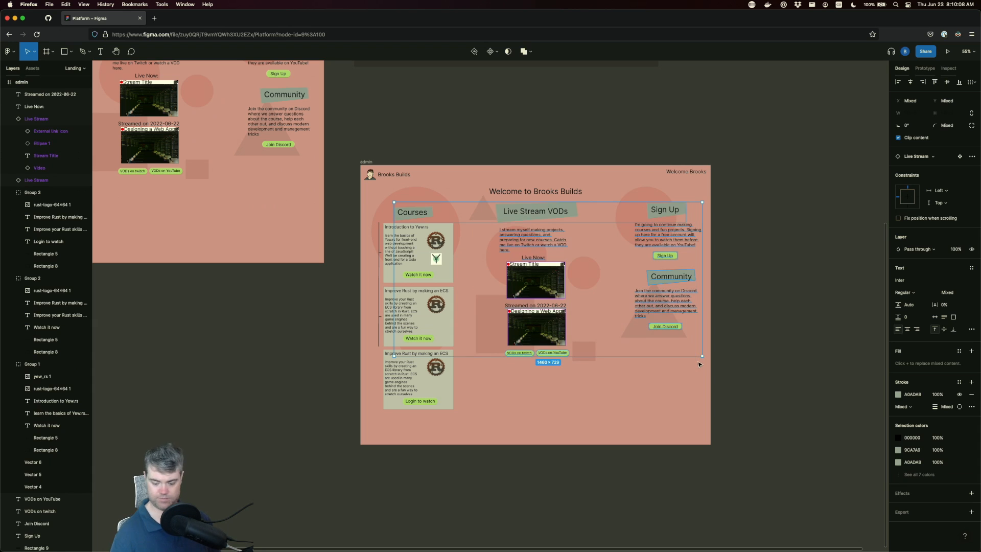
key(Delete)
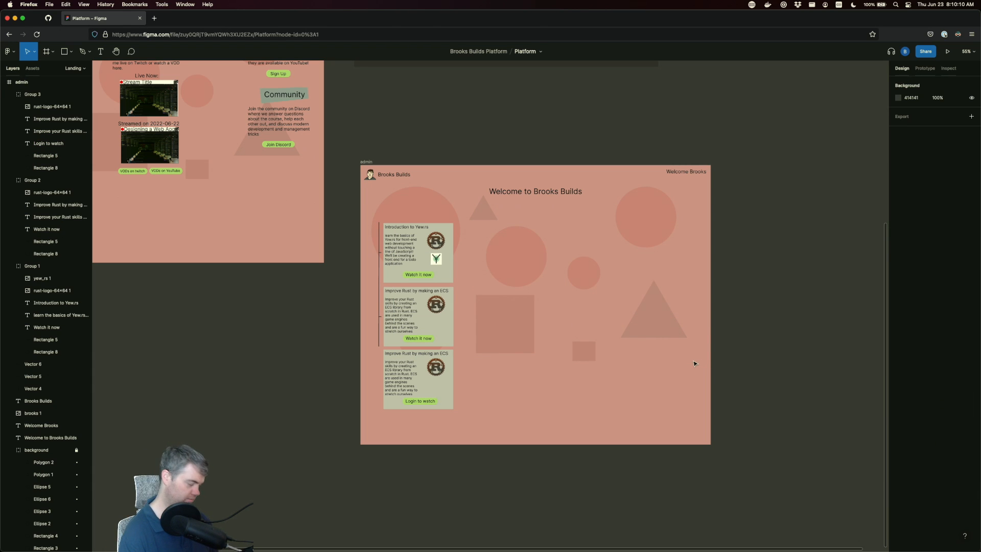
key(super+z)
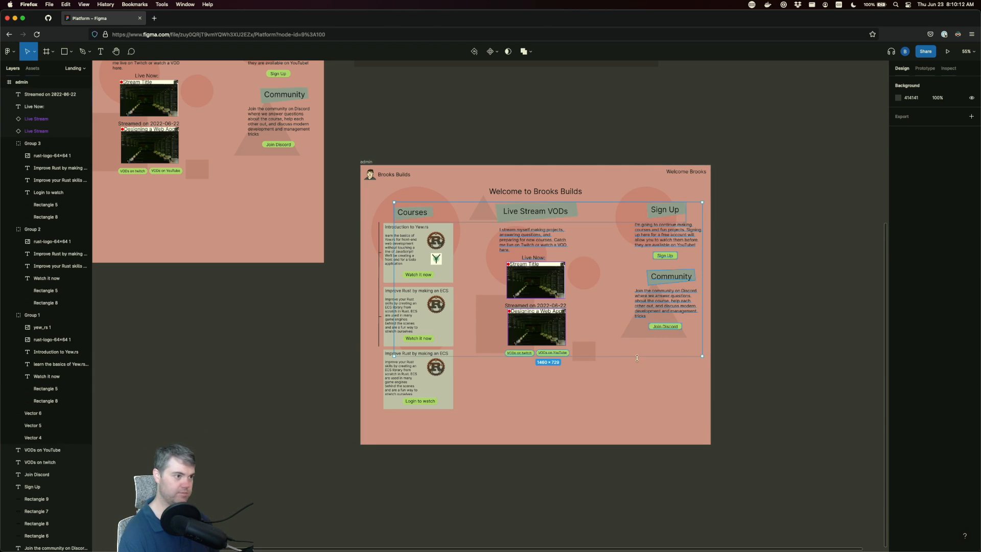
click(532, 379)
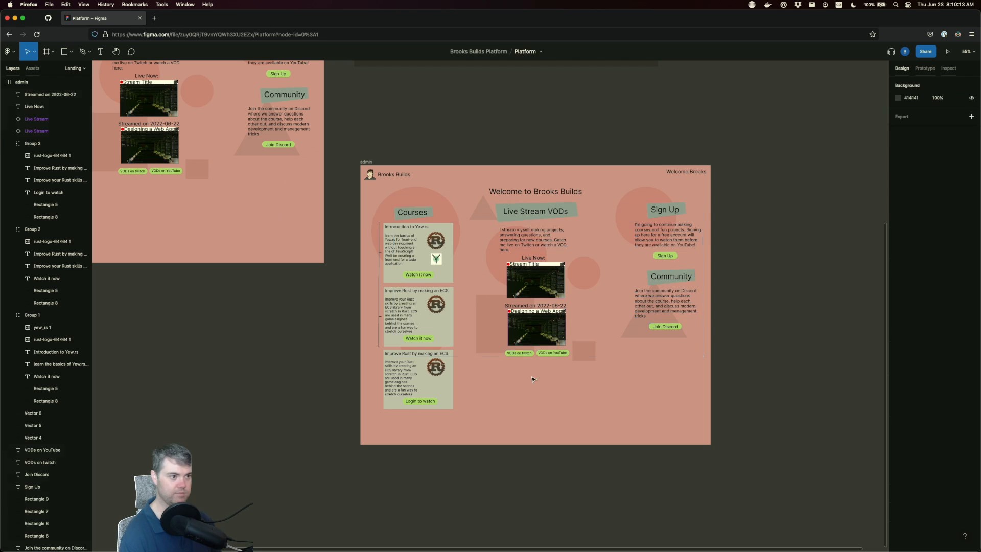
Copy the Courses heading together with its green background, and delete the section titles group from the admin frame
click(442, 219)
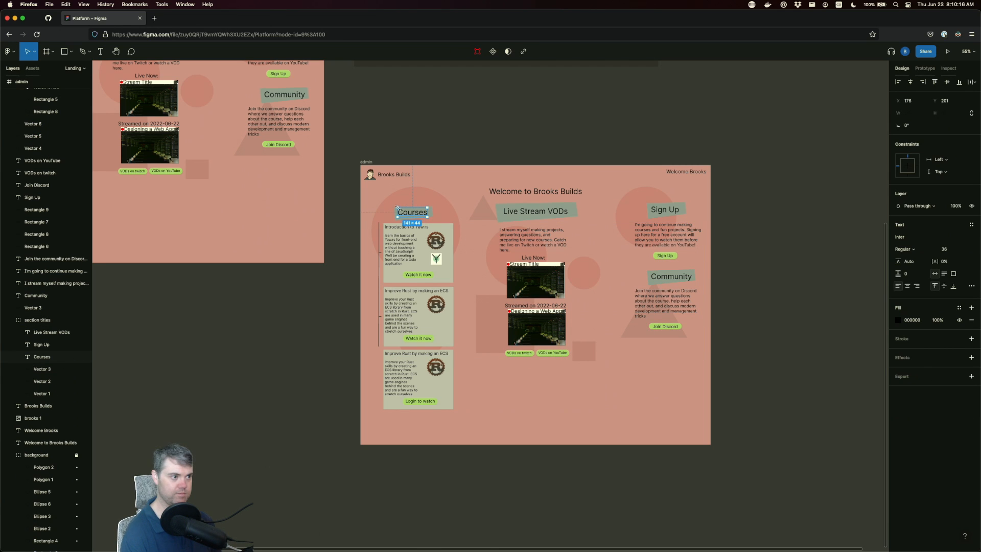
drag(388, 204, 440, 219)
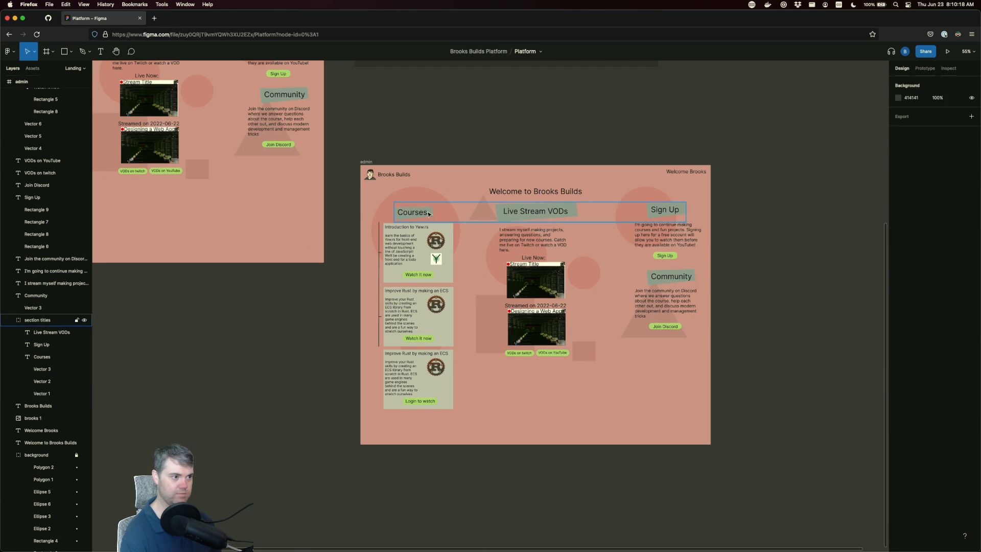
double_click(425, 210)
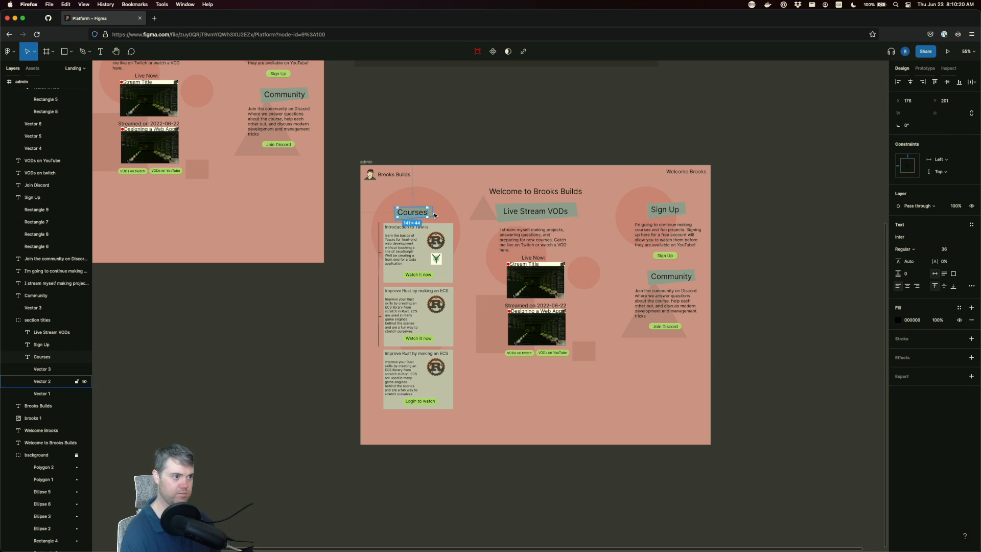
shift+click(451, 231)
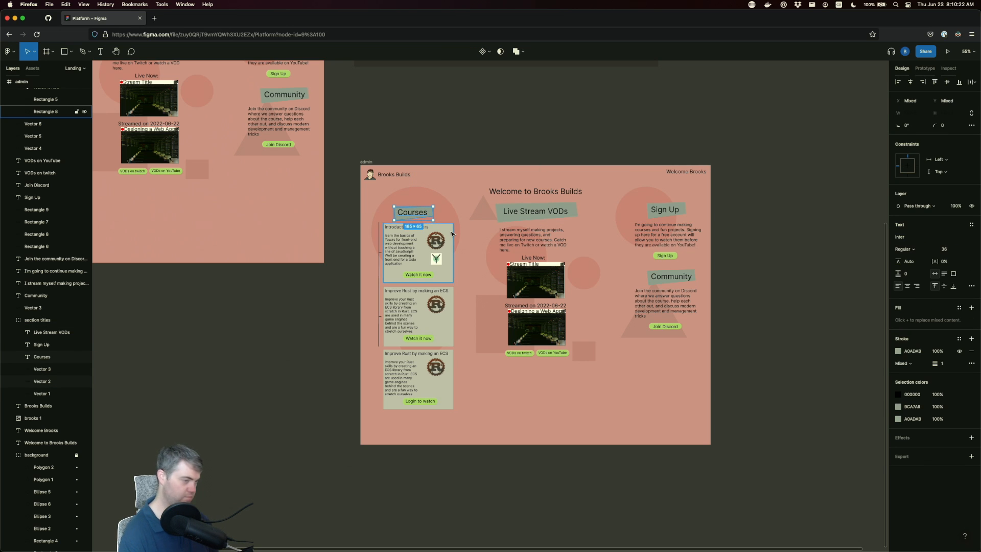
click(560, 220)
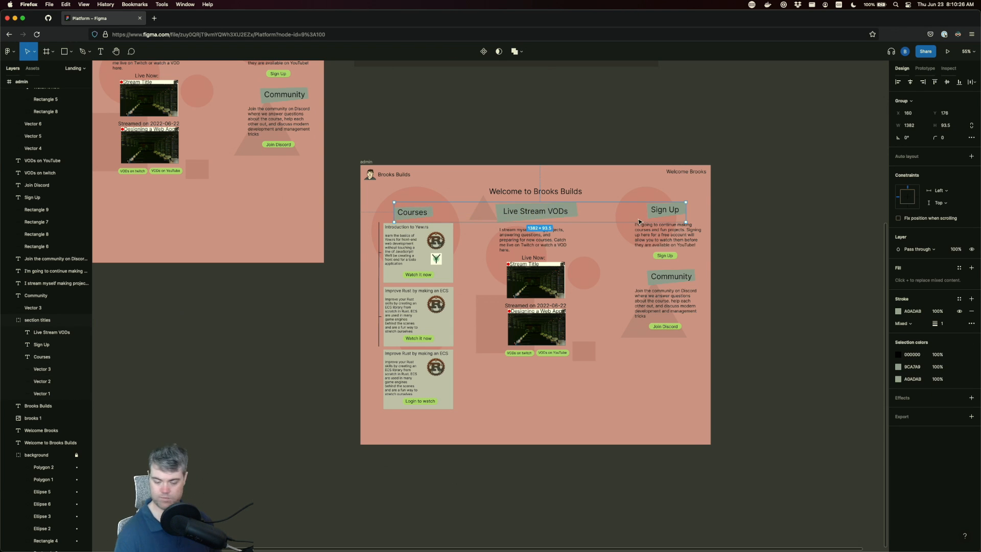
key(Delete)
Delete the live stream, Sign Up and Community content from the admin frame, and paste the Courses heading back above the course cards
drag(545, 240, 682, 381)
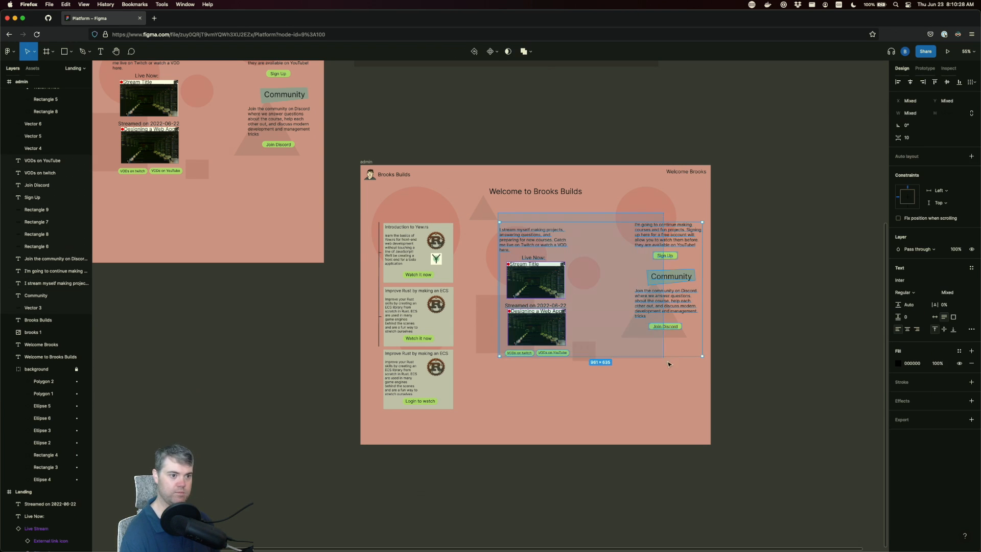
key(Delete)
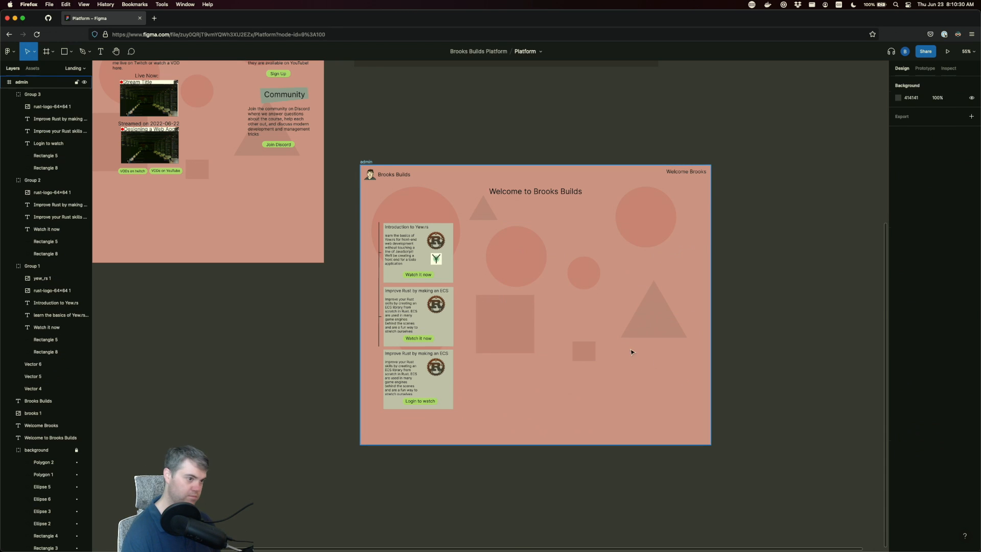
key(ctrl+v)
click(509, 244)
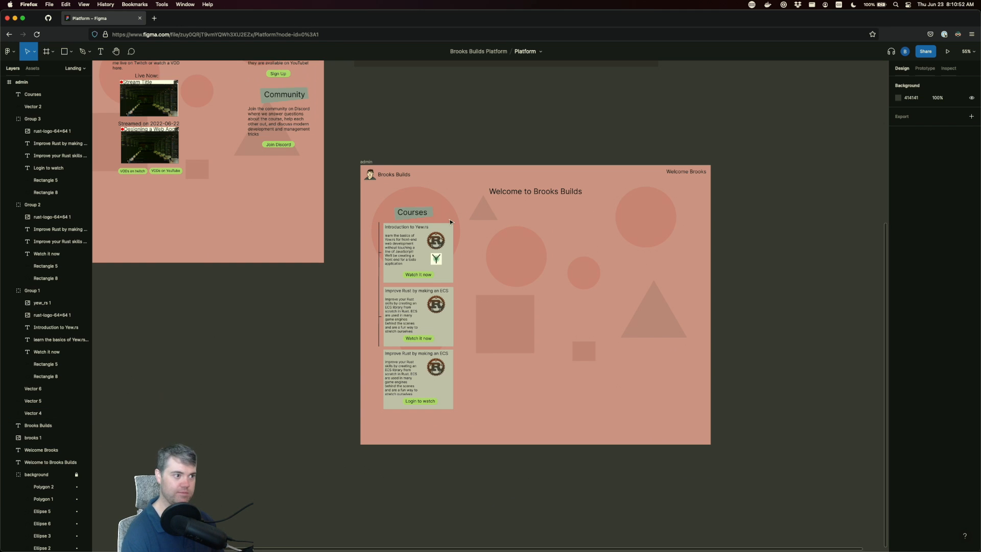
drag(329, 204, 561, 347)
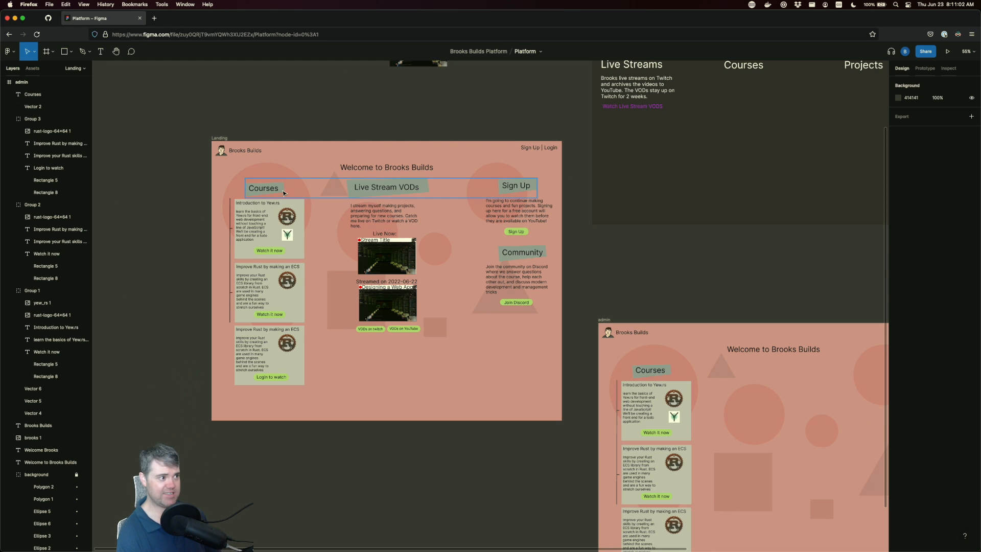
drag(684, 385, 385, 219)
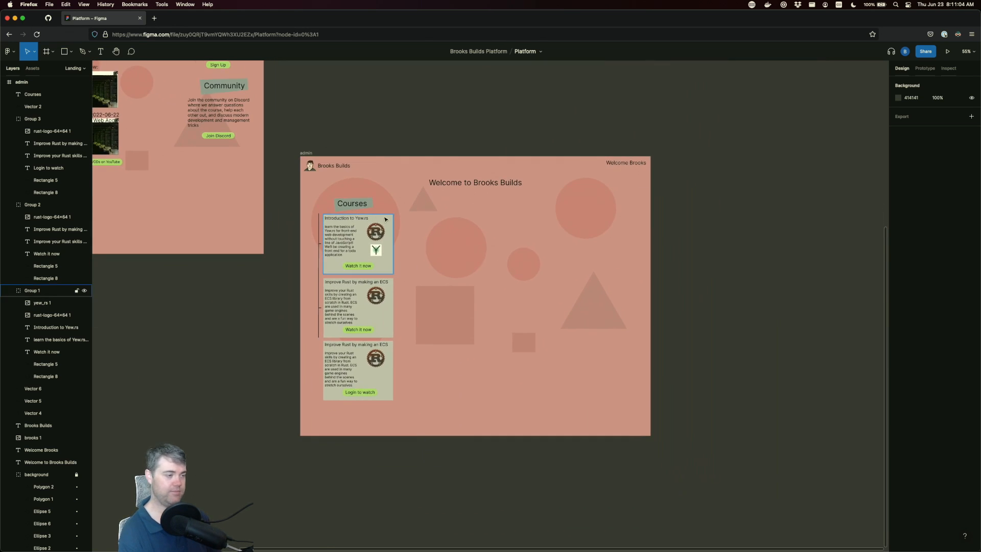
scroll(377, 249, up, 3)
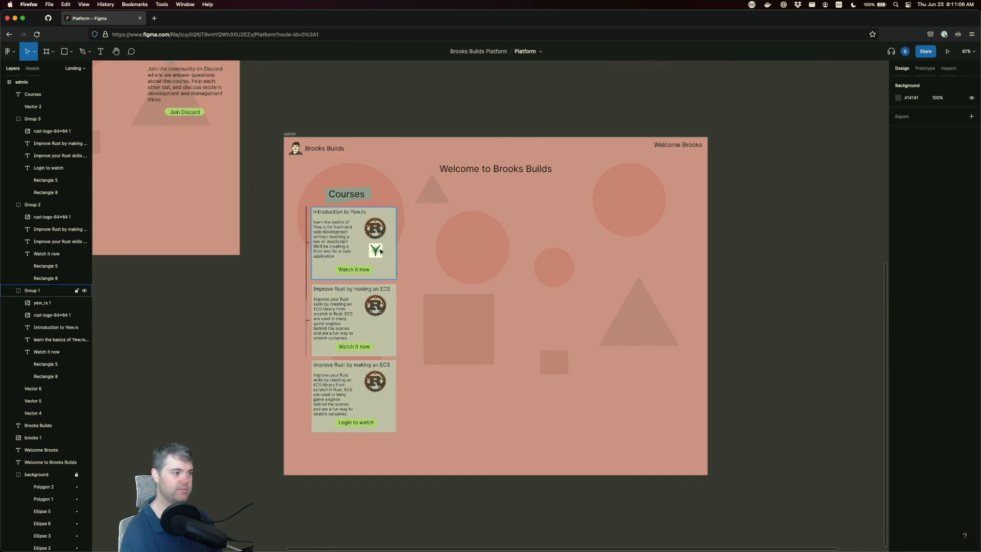
scroll(381, 251, up, 2)
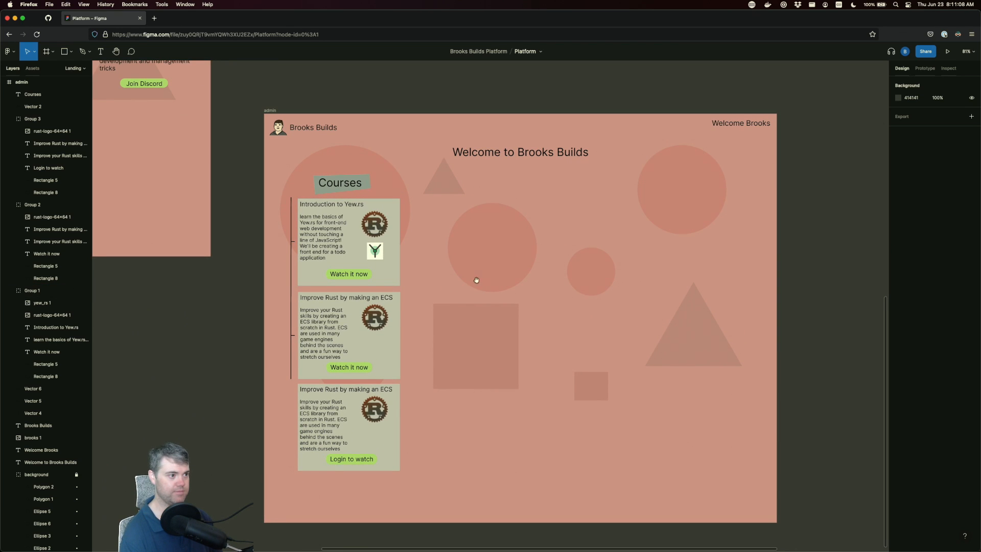
drag(476, 280, 460, 240)
click(366, 168)
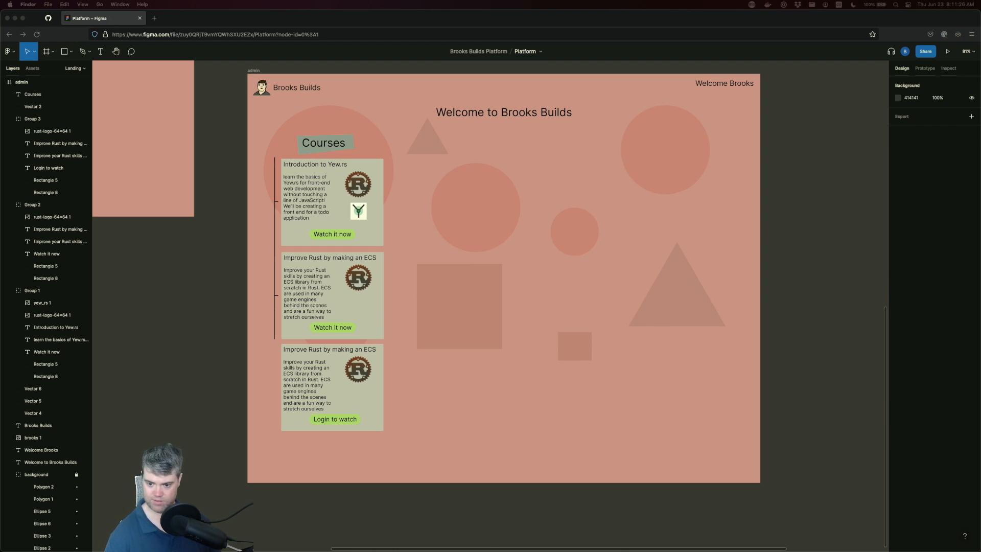
click(714, 424)
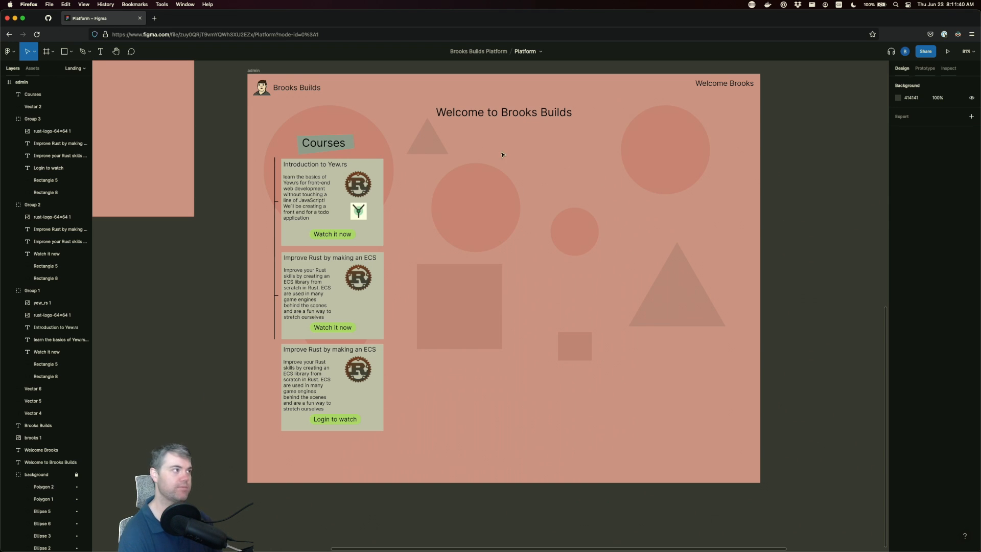
Search the web for "google fonts" in a new browser tab and open the Icons page of Google Fonts
key(super+t)
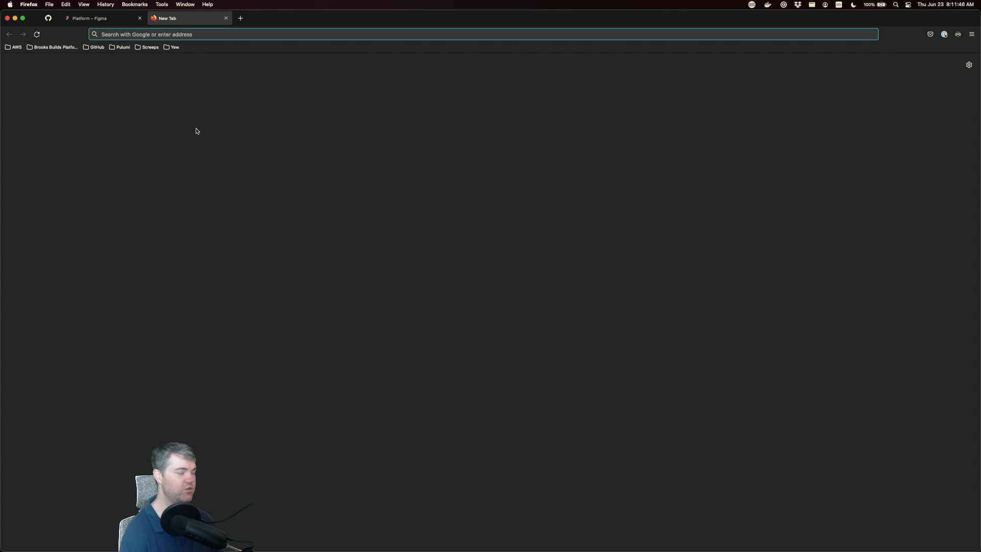
text(google )
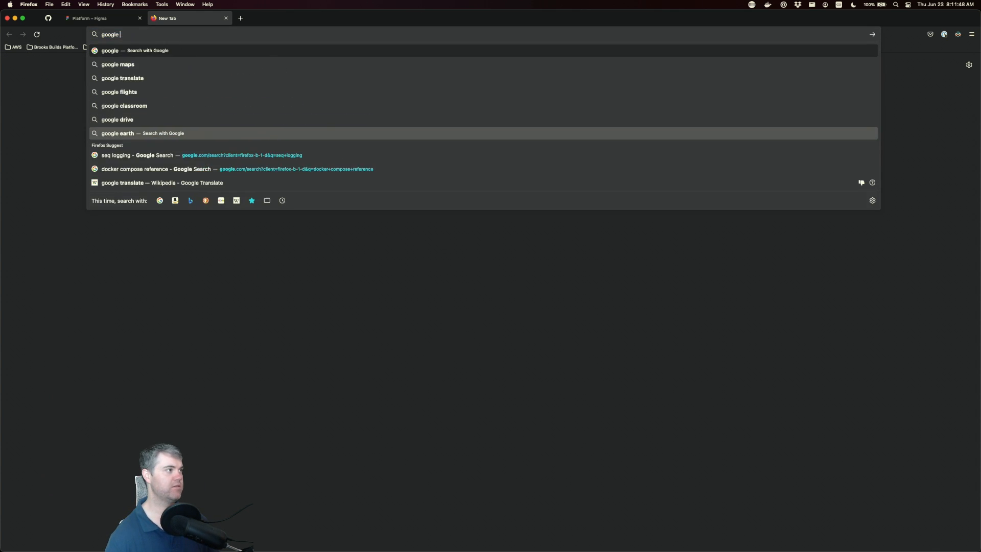
text(fonts)
key(Return)
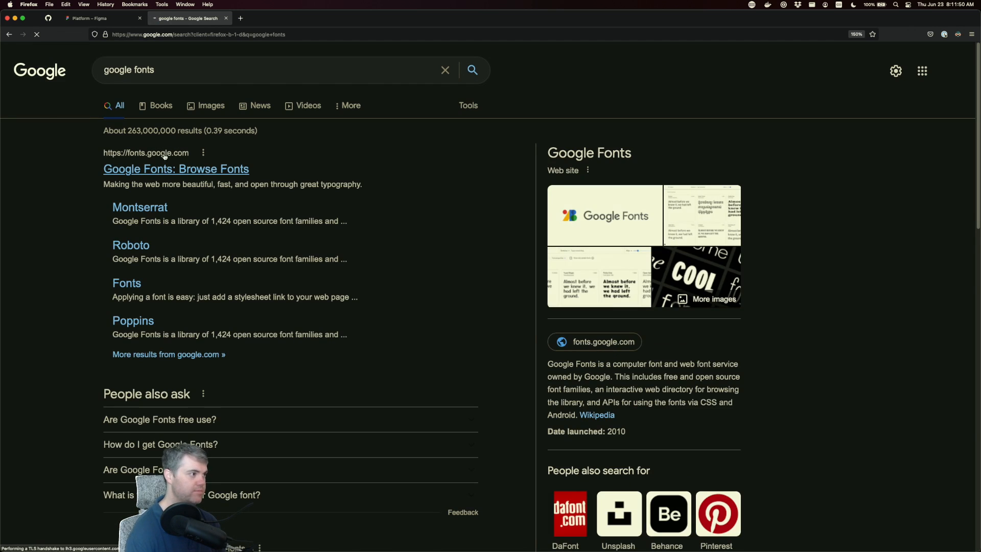
click(164, 169)
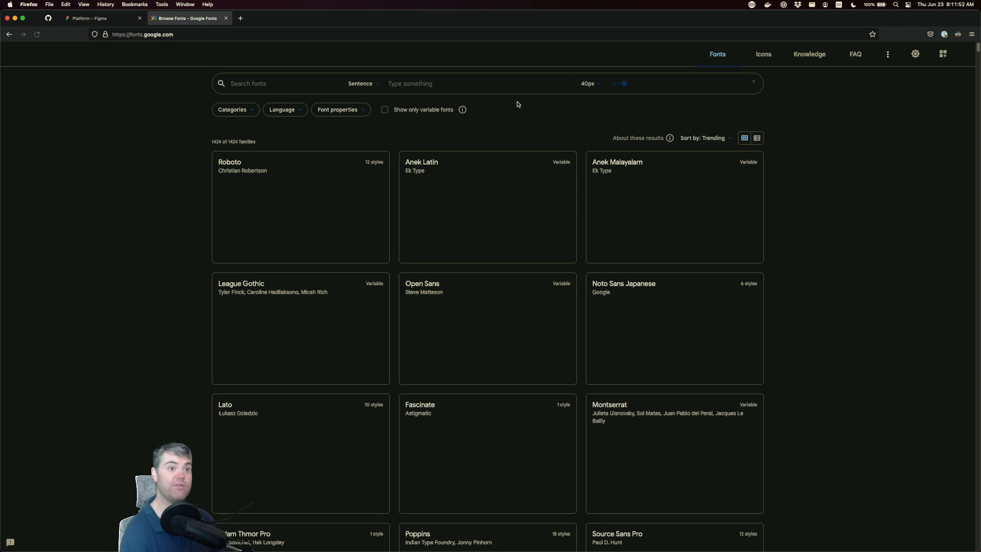
click(764, 54)
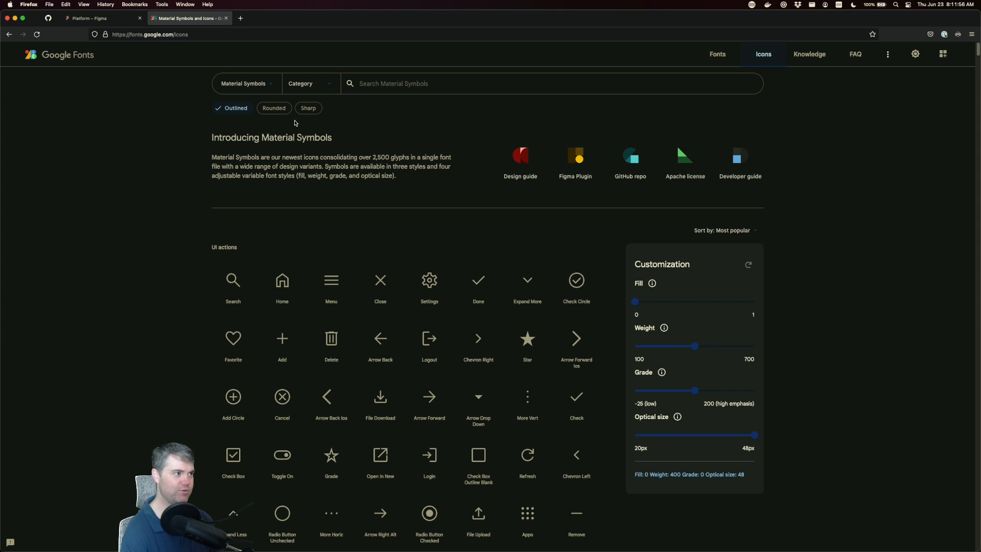
Search Material Symbols for "edit" and download the outlined Edit pencil icon as a PNG
click(392, 87)
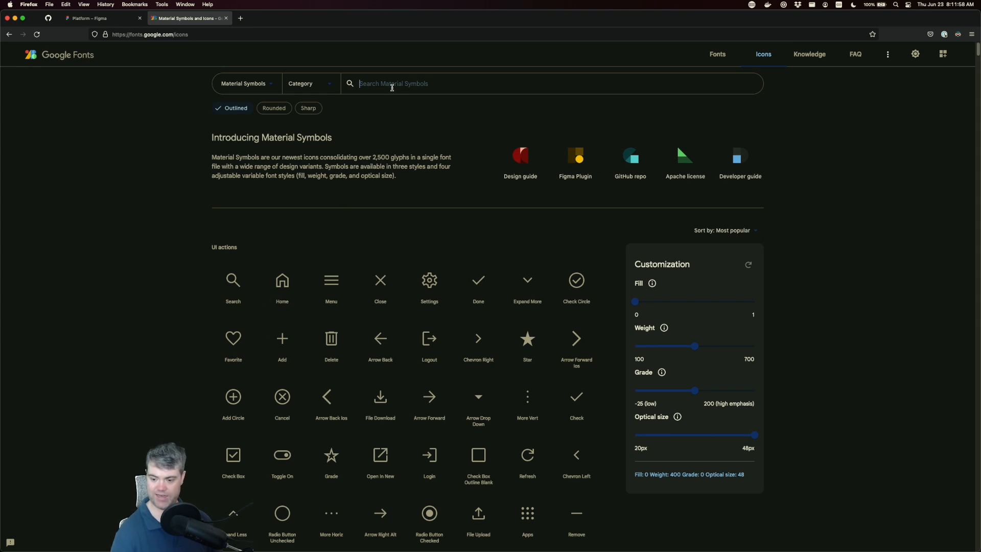
text(edit)
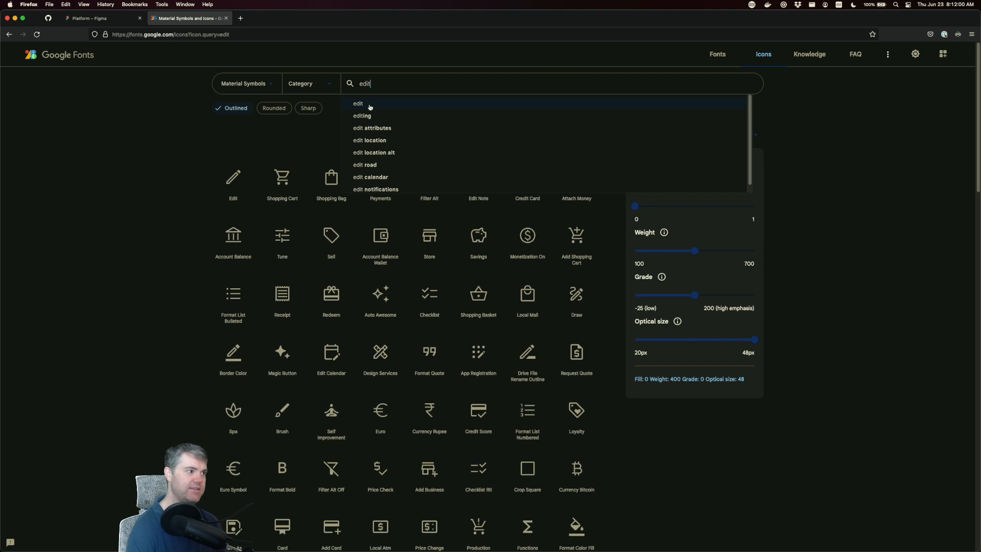
click(232, 182)
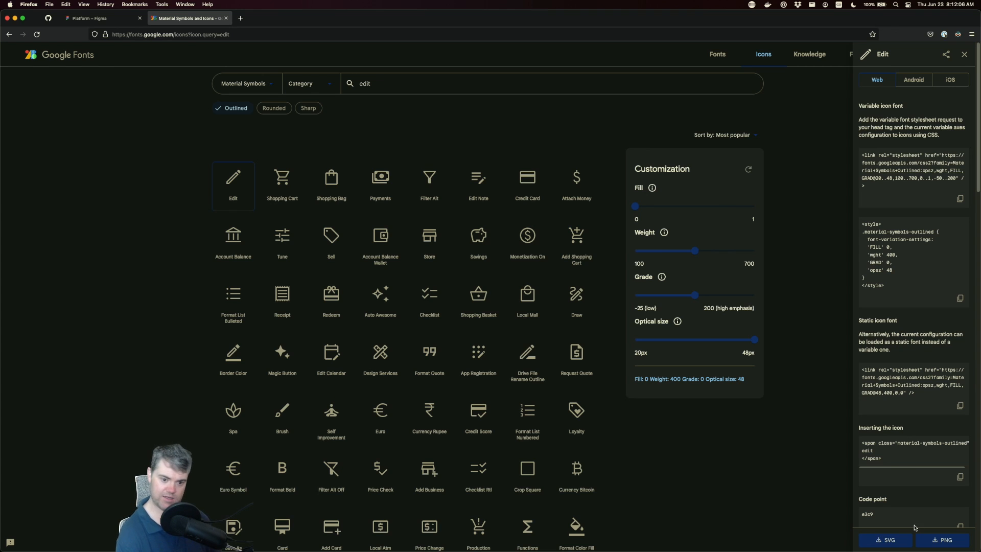
click(945, 545)
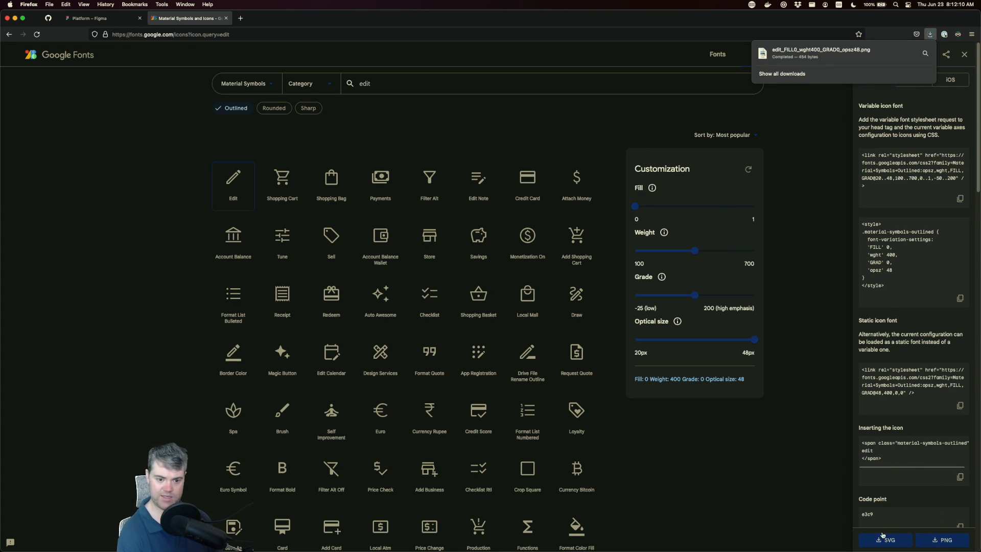
Switch back to Figma and place the downloaded edit icon in the upper right corner of each of the three course cards
click(99, 18)
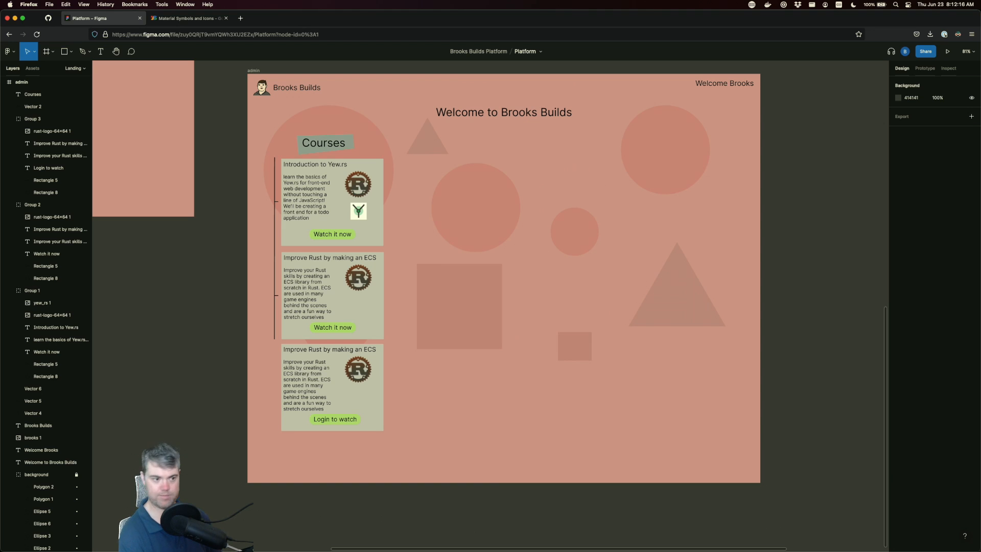
mouse_move(792, 474)
mouse_down()
mouse_move(632, 375)
mouse_move(473, 203)
mouse_move(381, 162)
mouse_move(373, 169)
mouse_move(381, 351)
mouse_up()
click(414, 176)
click(385, 259)
click(381, 257)
click(427, 345)
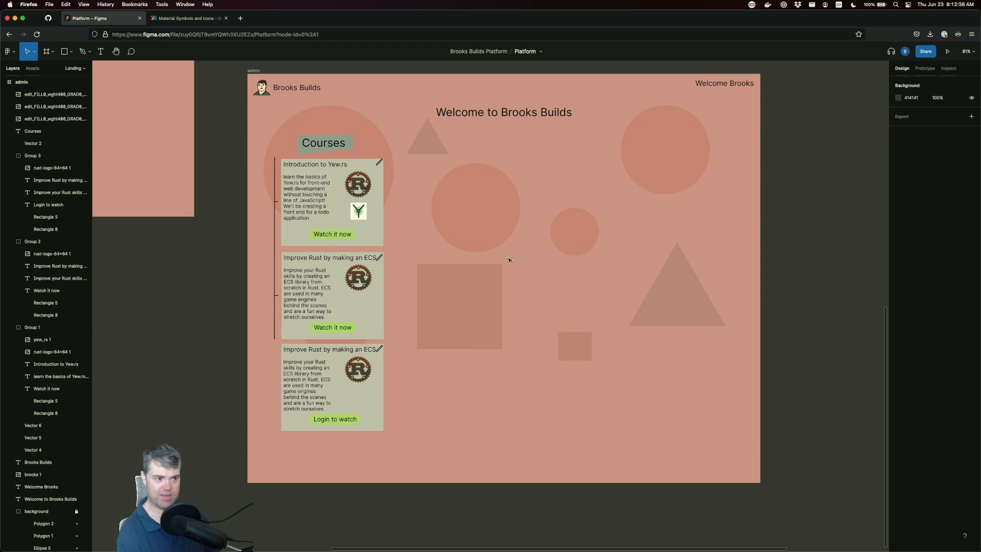
Switch to Google Fonts, search Material Symbols for "new", and download the outlined Add icon as a PNG
click(187, 18)
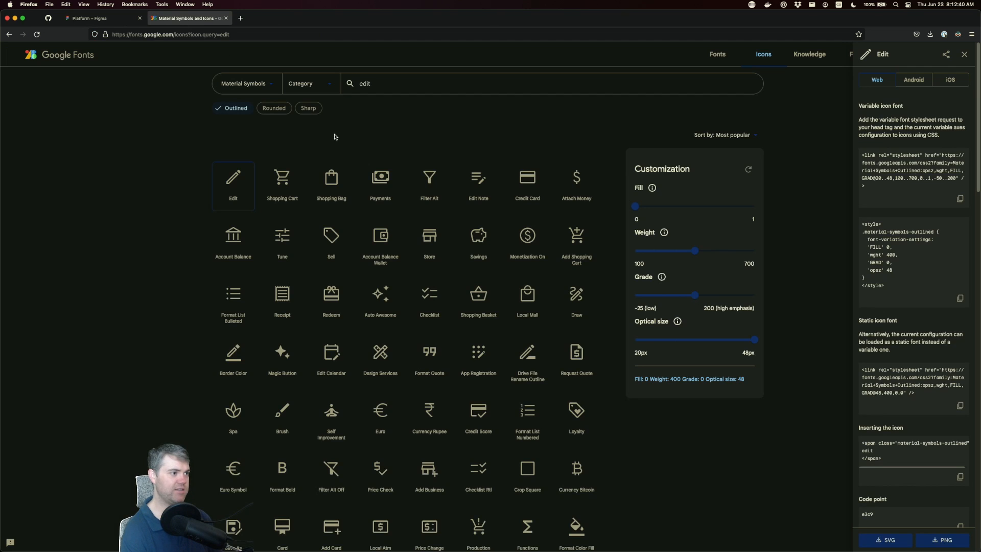
click(356, 83)
double_click(356, 82)
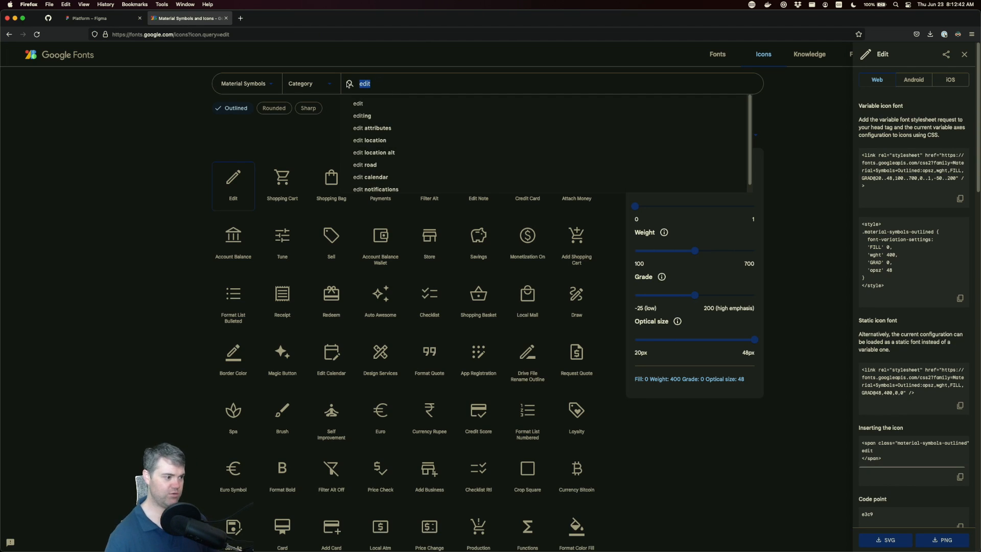
text(new)
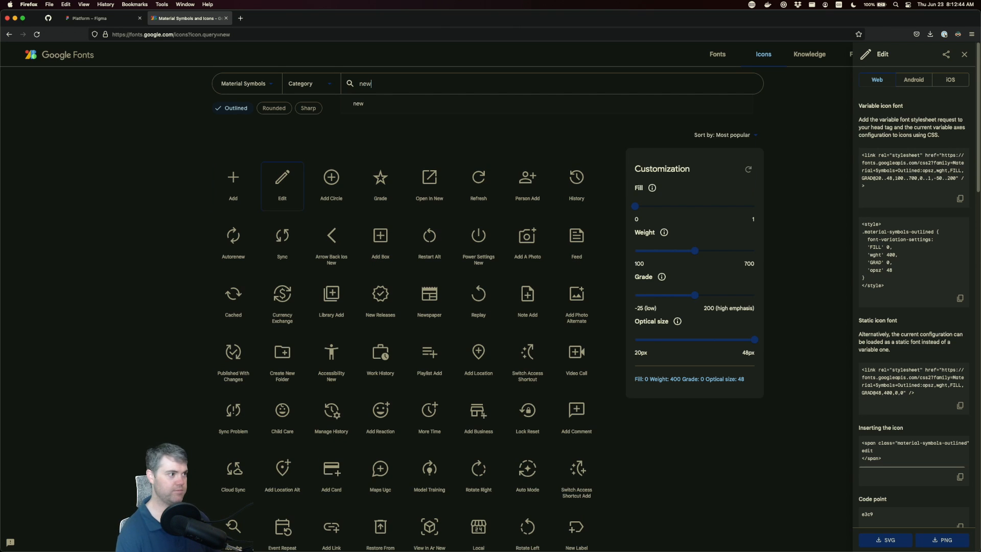
click(231, 186)
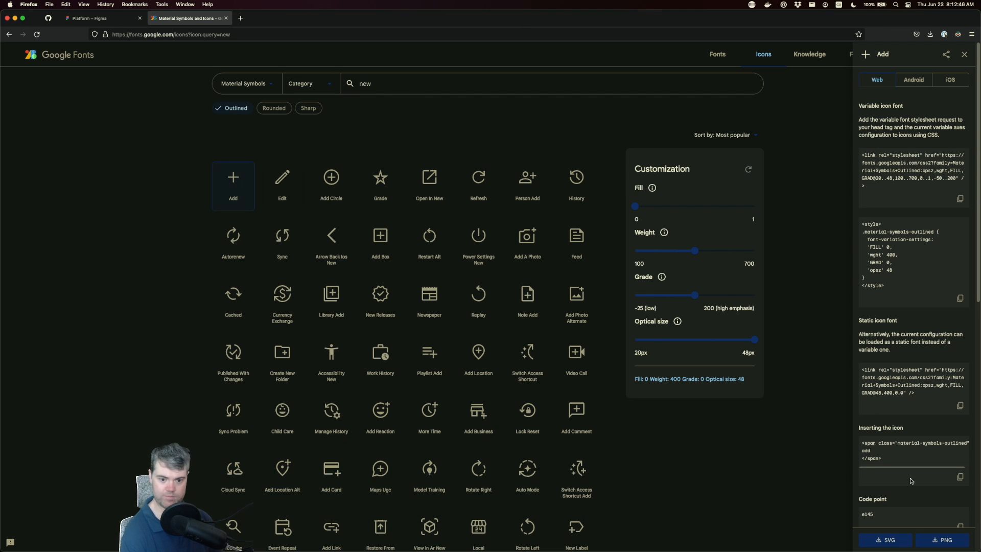
click(950, 540)
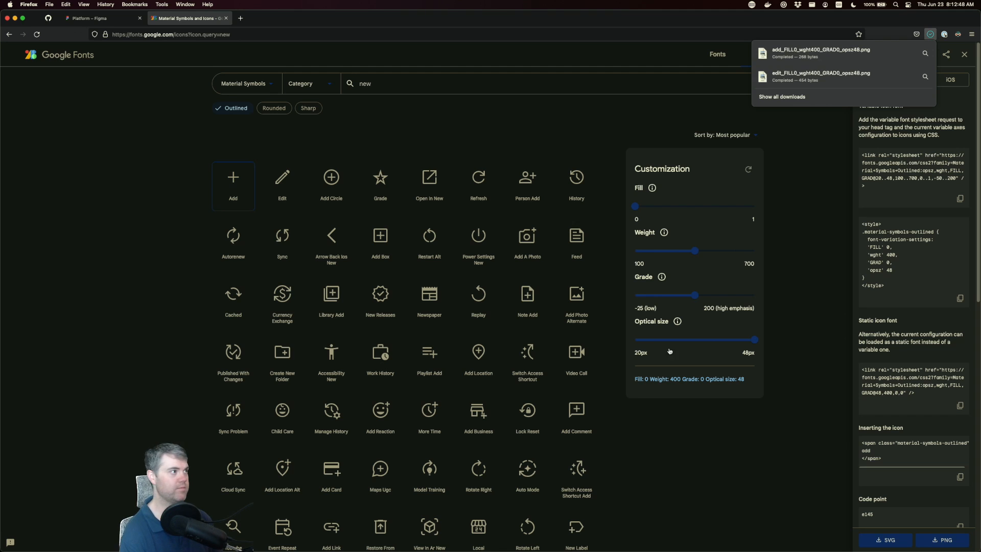
Switch back to Figma and place the downloaded Add icon just right of the Courses heading in the admin frame
click(112, 21)
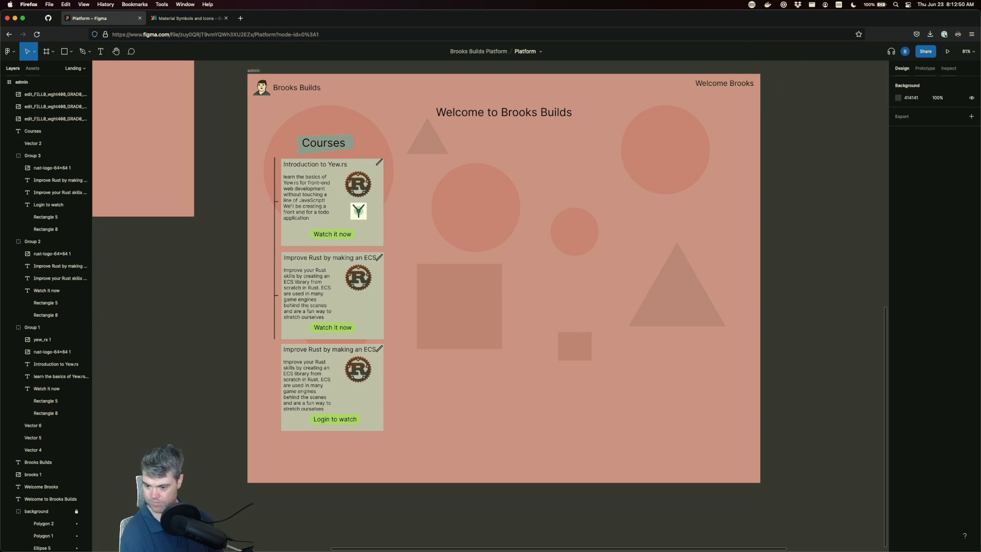
drag(954, 543, 366, 143)
click(523, 261)
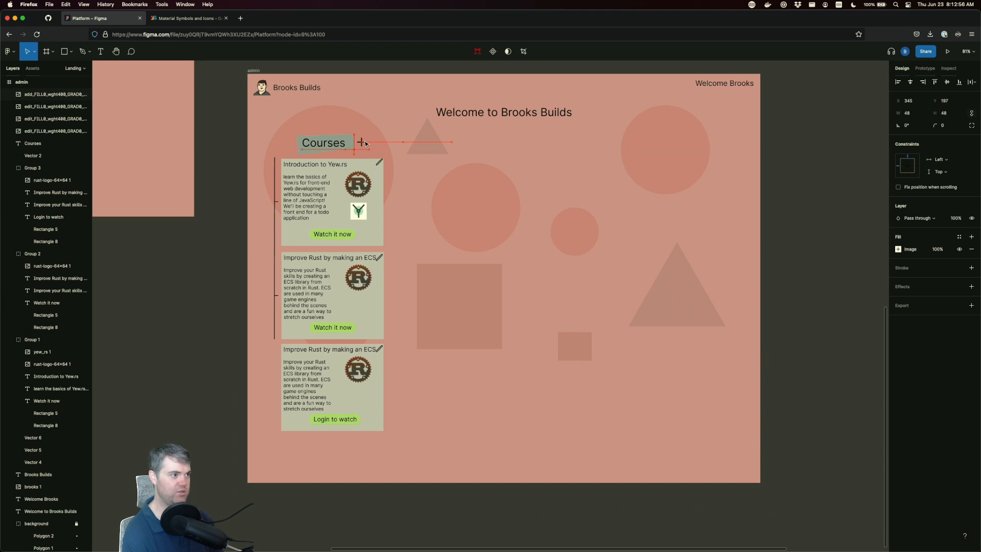
click(408, 171)
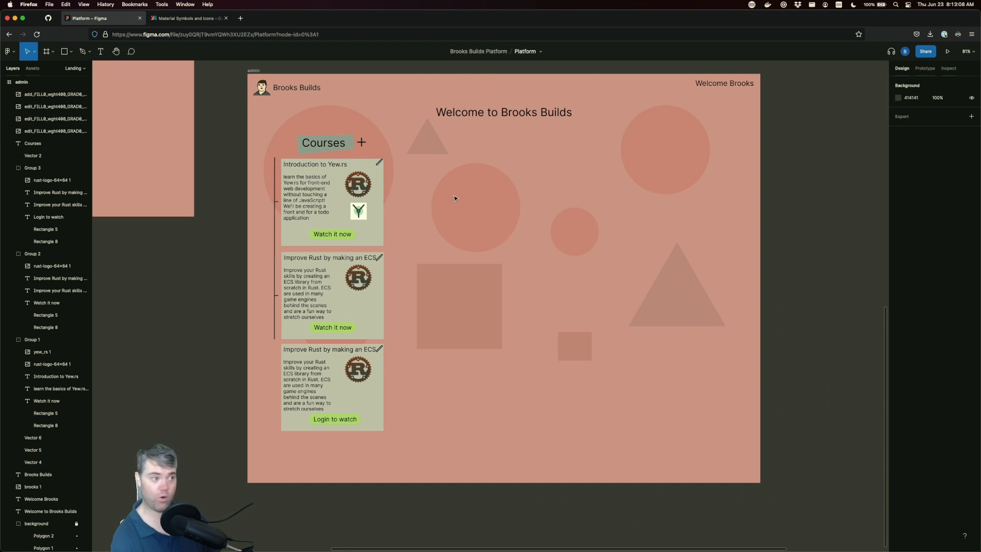
Add a "course title" text to the right of the course cards, below the welcome heading
key(t)
click(434, 149)
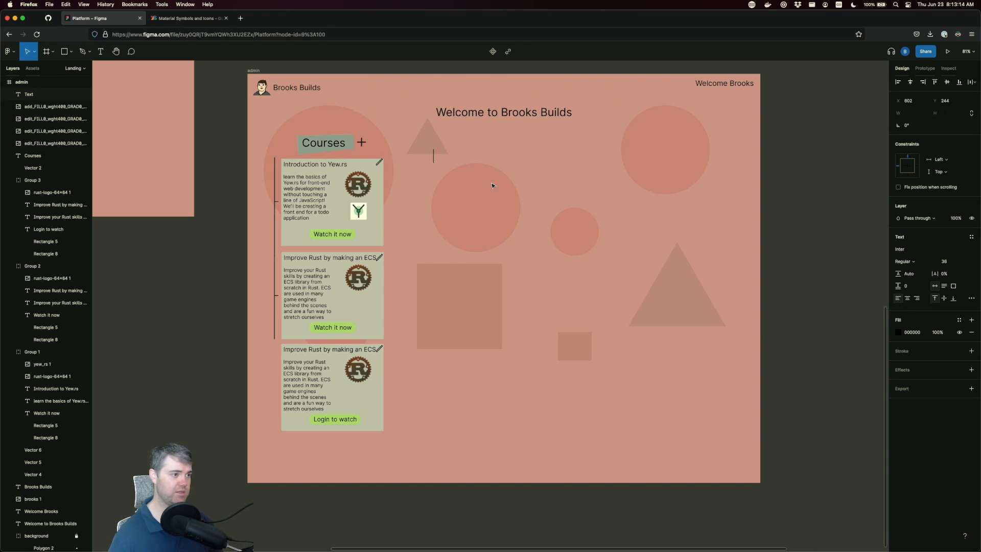
text(course title)
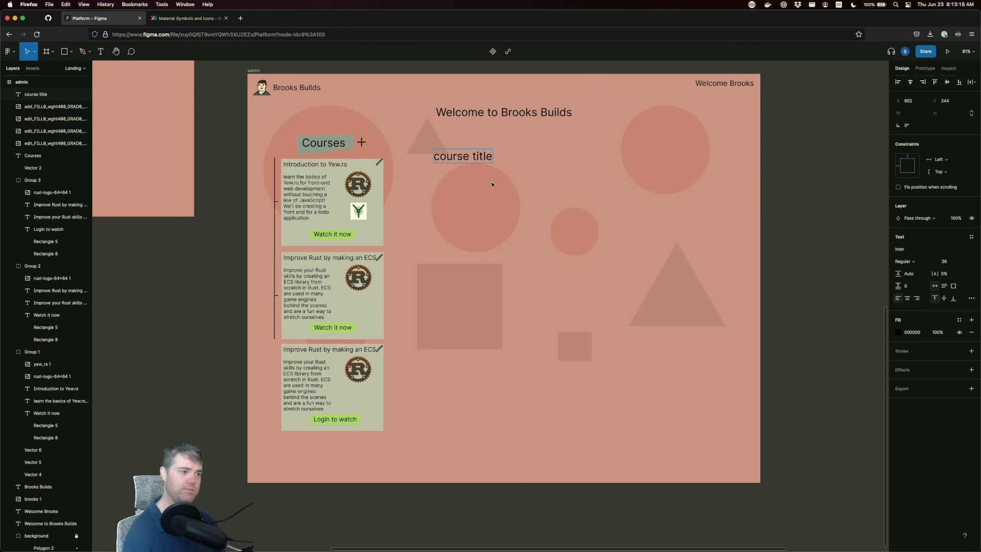
Move the "course title" text up and to the right, under the right end of the welcome heading
key(Escape)
drag(465, 160, 562, 147)
click(471, 176)
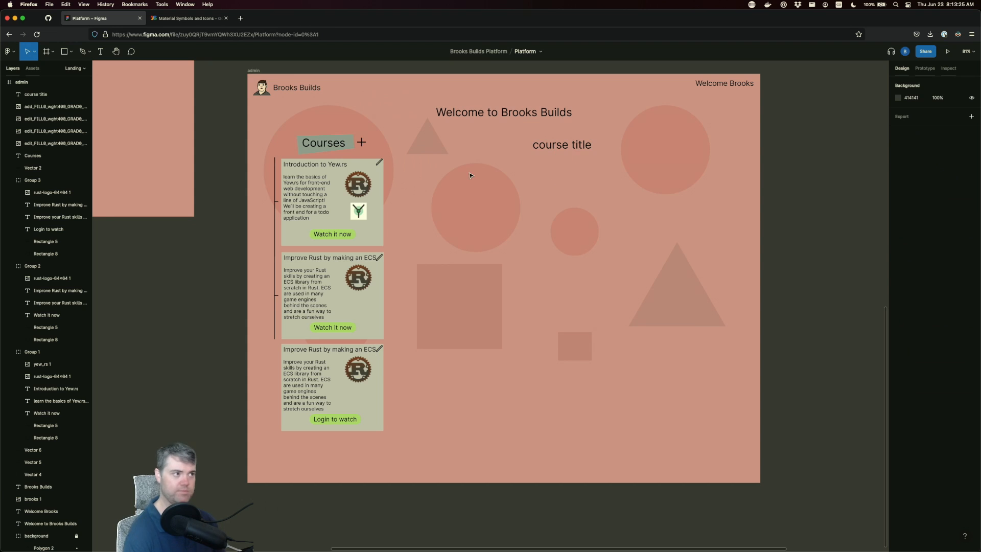
Draw a rectangle about 1098 × 52 just below the "course title" text and fill it with white, FFFFFF
click(64, 51)
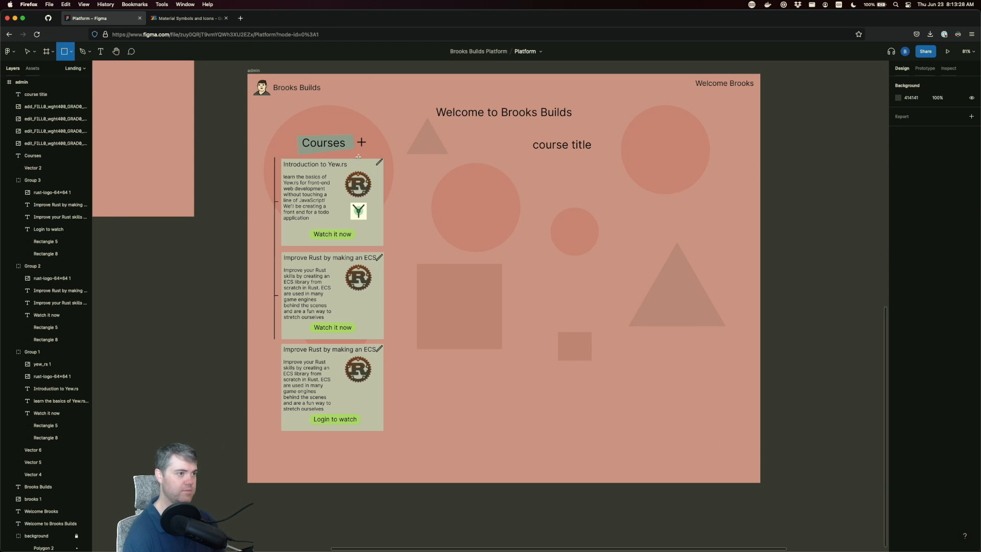
drag(408, 155, 747, 173)
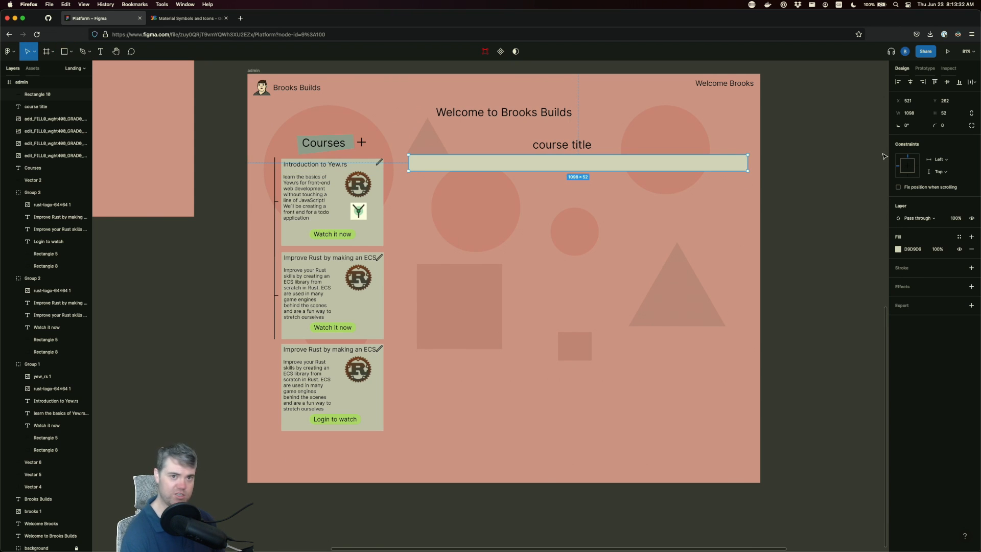
click(898, 250)
drag(812, 270, 796, 258)
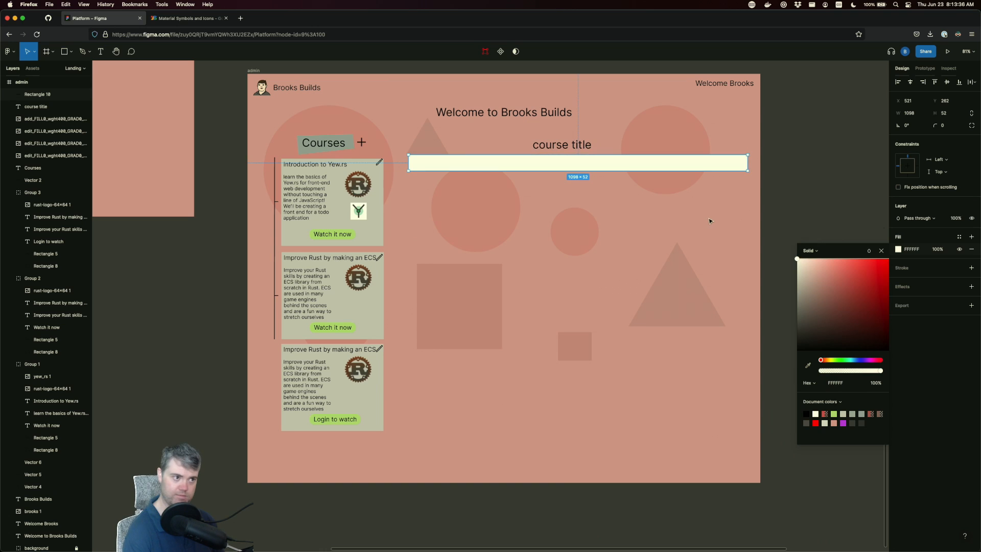
click(573, 200)
drag(563, 165, 564, 167)
click(572, 240)
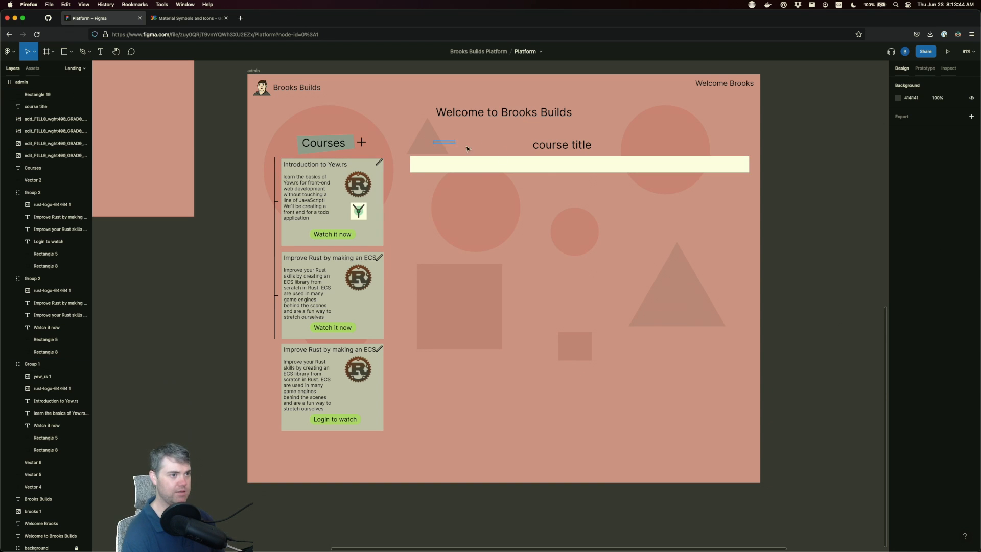
Move the "course title" text to sit directly above the white field, aligned with its left edge
drag(467, 148, 583, 187)
click(563, 206)
drag(562, 150, 443, 153)
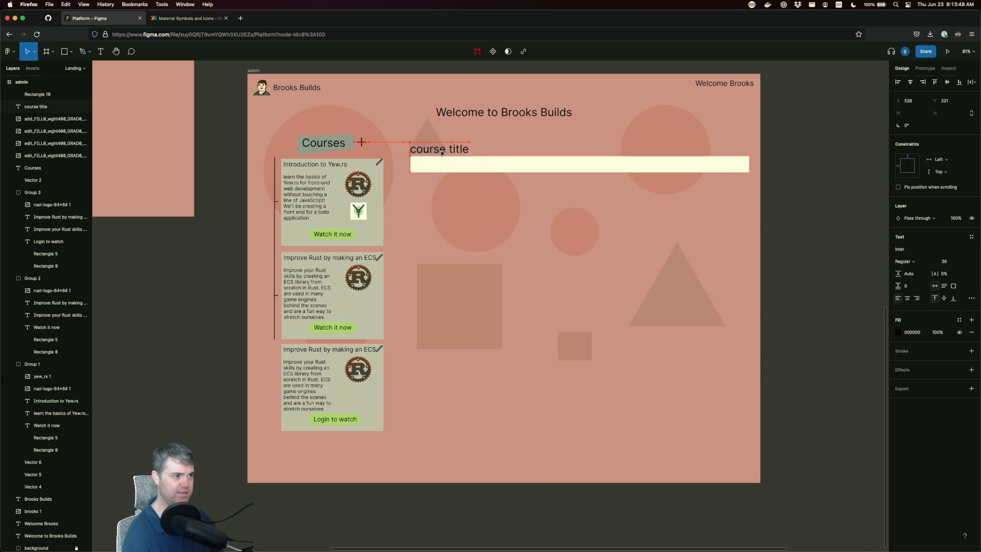
click(464, 202)
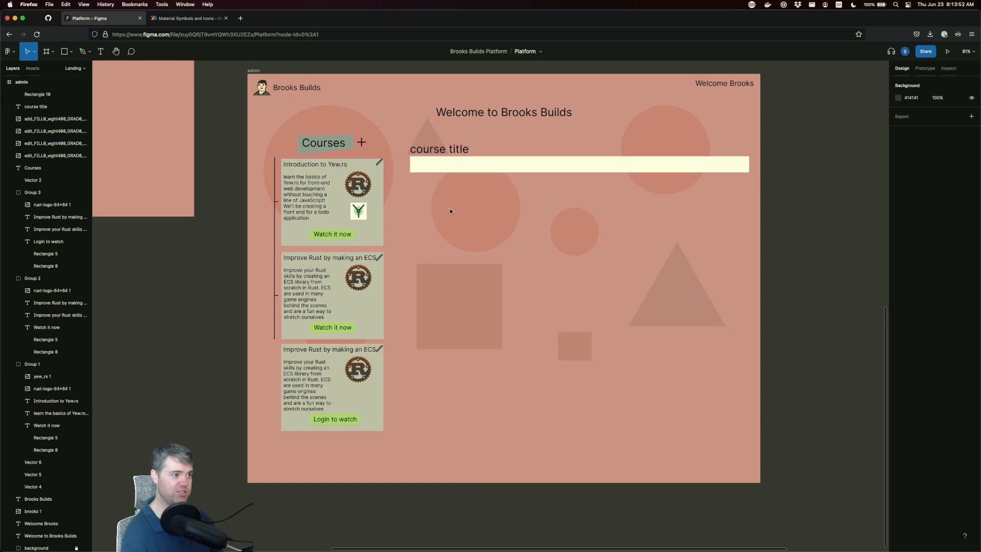
Copy the "Introduction to Yew.rs" title from the first course card and paste it over the white field
key(t)
key(Escape)
click(320, 167)
double_click(320, 167)
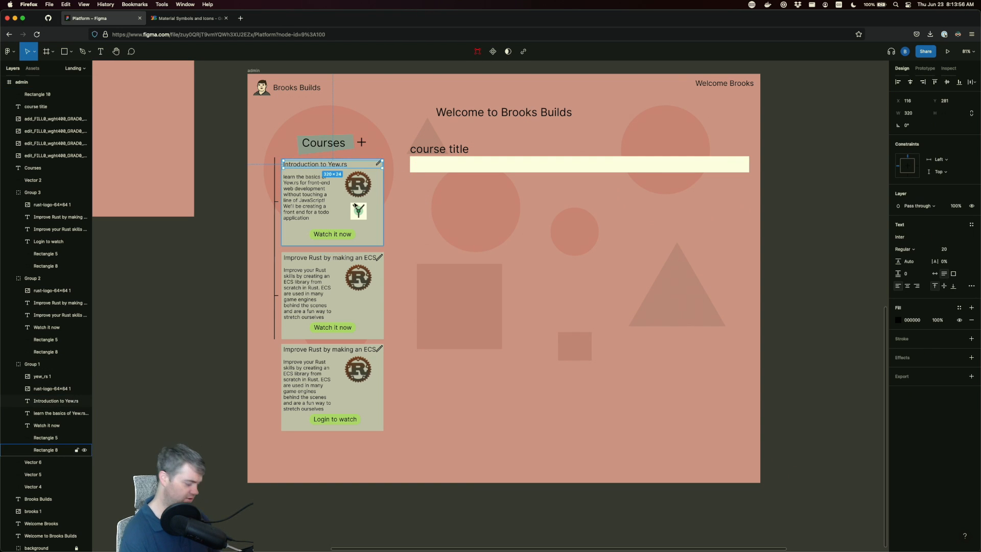
key(super+c)
click(472, 185)
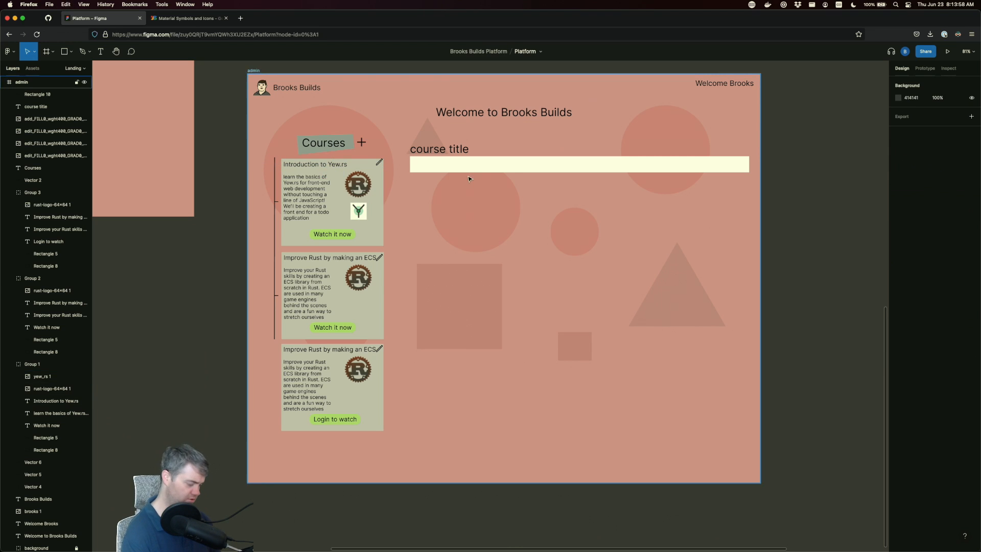
key(super+v)
drag(447, 169, 492, 167)
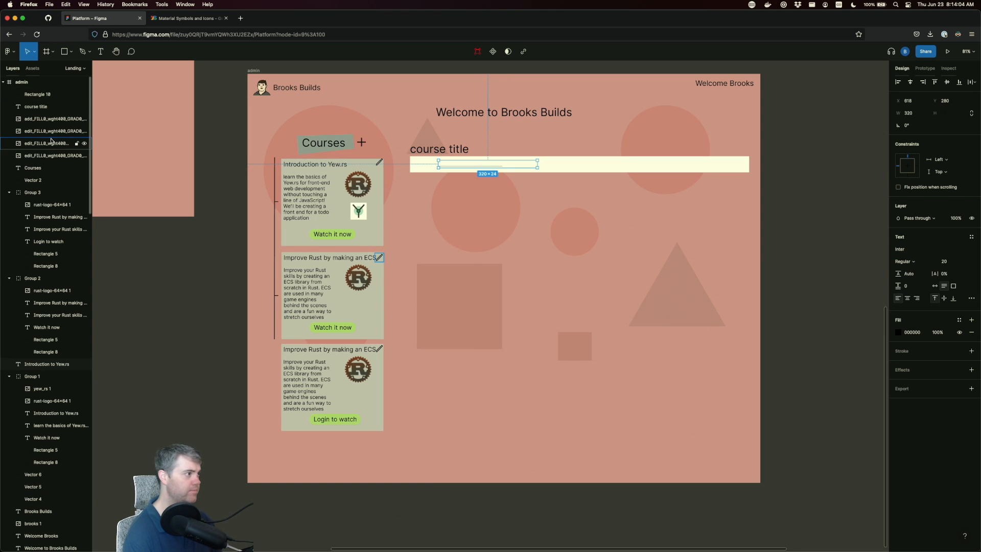
Reorder the layers so the pasted "Introduction to Yew.rs" text lies above the white rectangle, and place it at the field's left end
drag(47, 107, 48, 94)
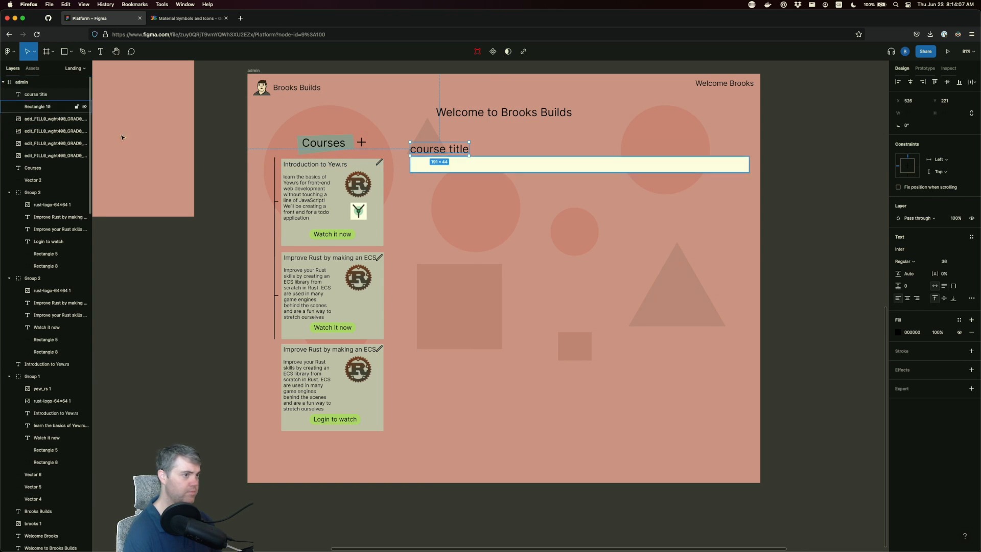
click(38, 106)
drag(36, 192, 35, 189)
click(9, 193)
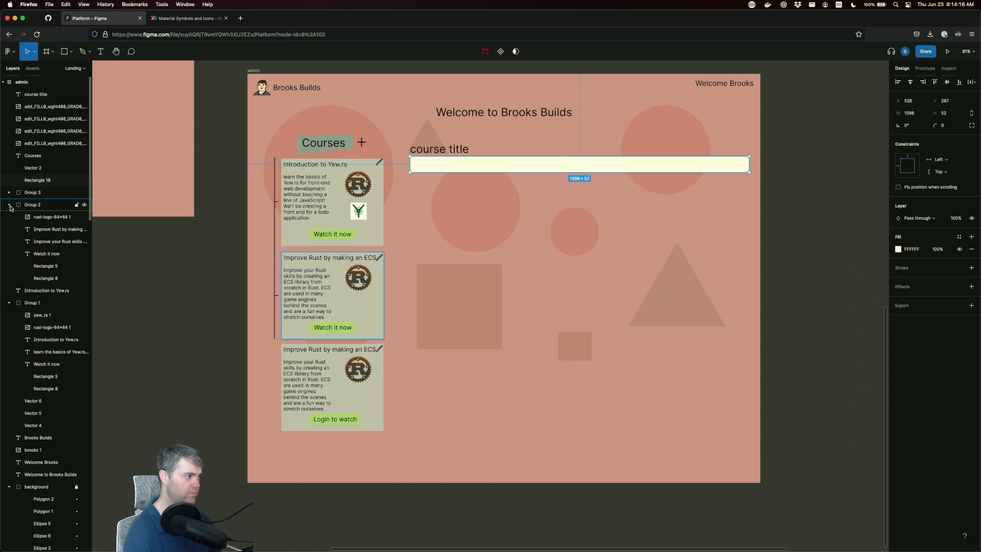
click(9, 204)
click(9, 229)
drag(32, 221, 34, 88)
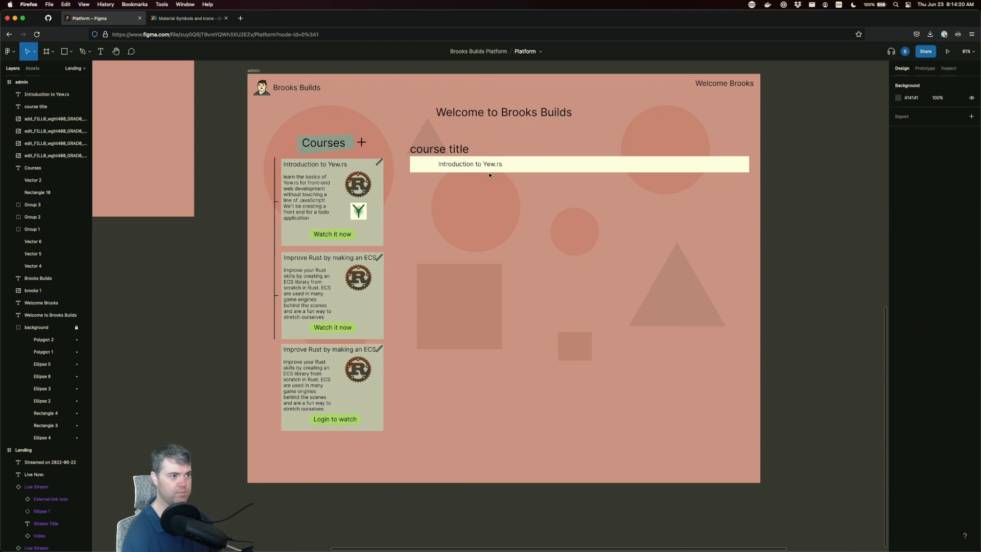
drag(475, 165, 450, 166)
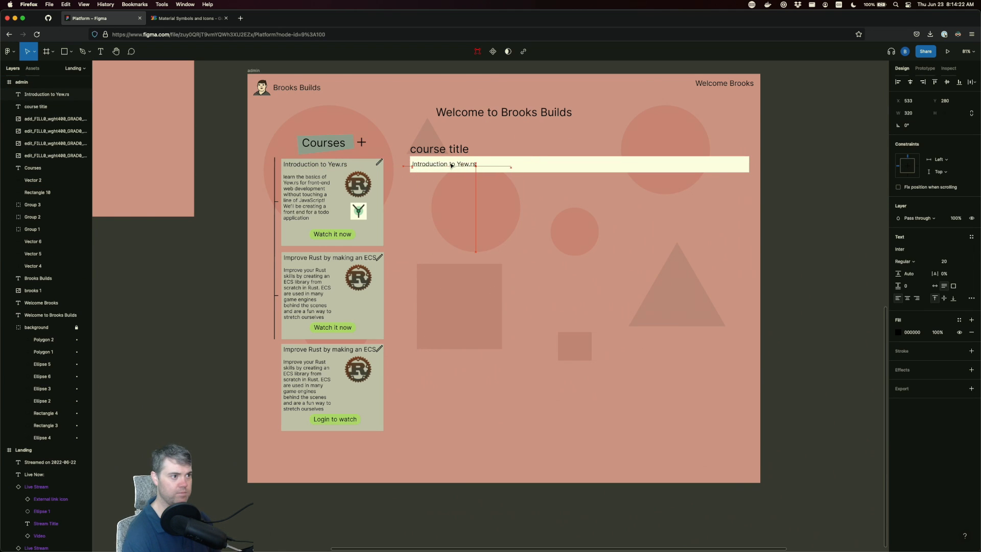
click(508, 217)
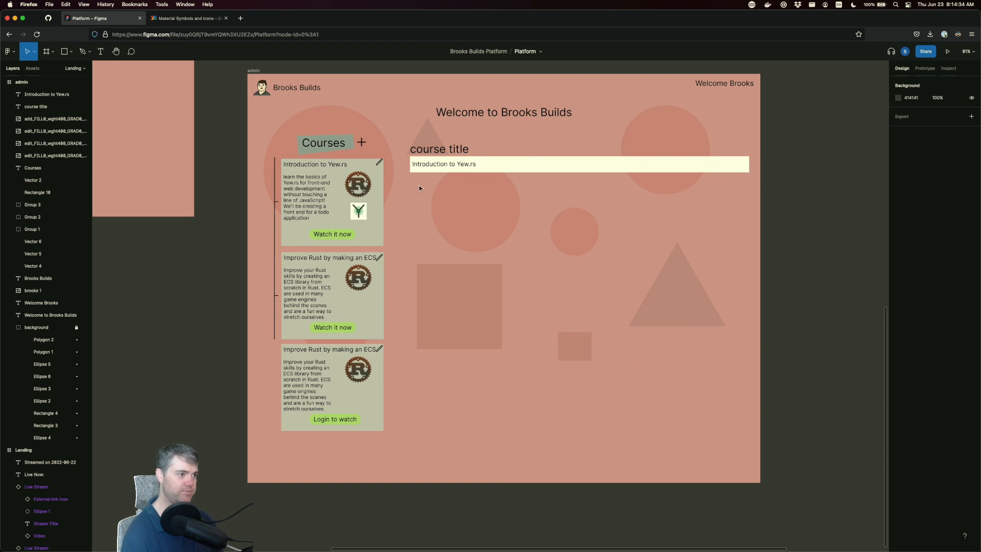
Duplicate the "course title" label below the white field and change the copy's text to "Description"
drag(429, 153, 431, 188)
double_click(434, 185)
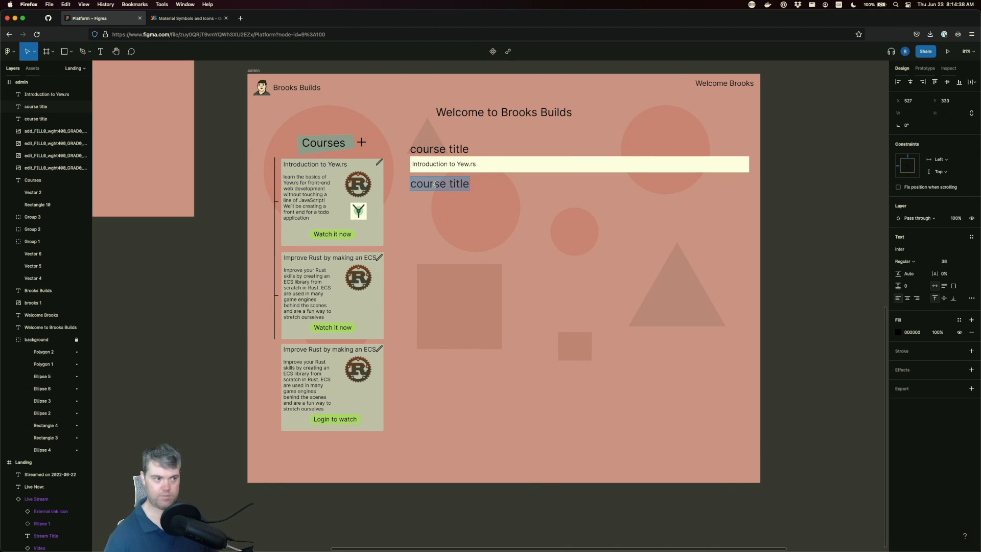
text(Desc)
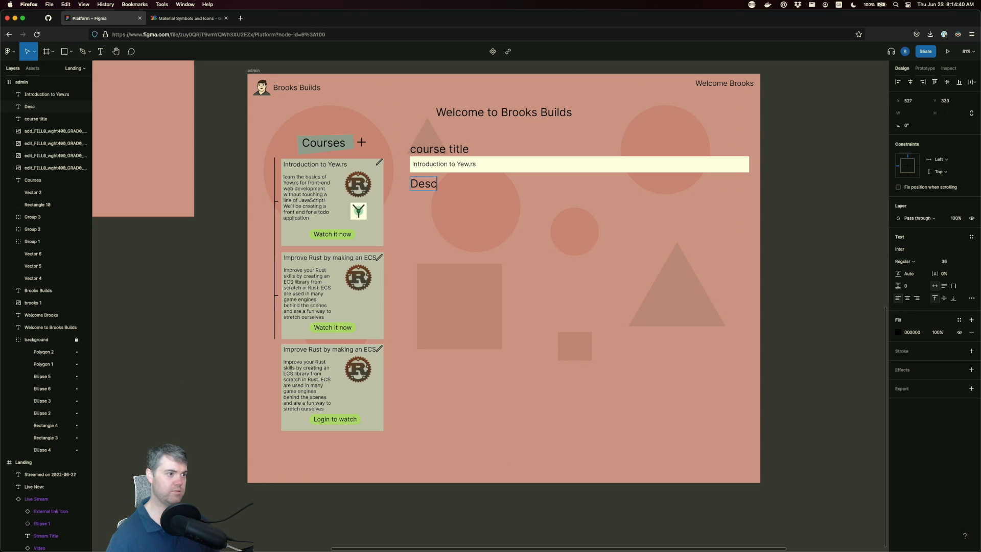
text(ription)
key(Escape)
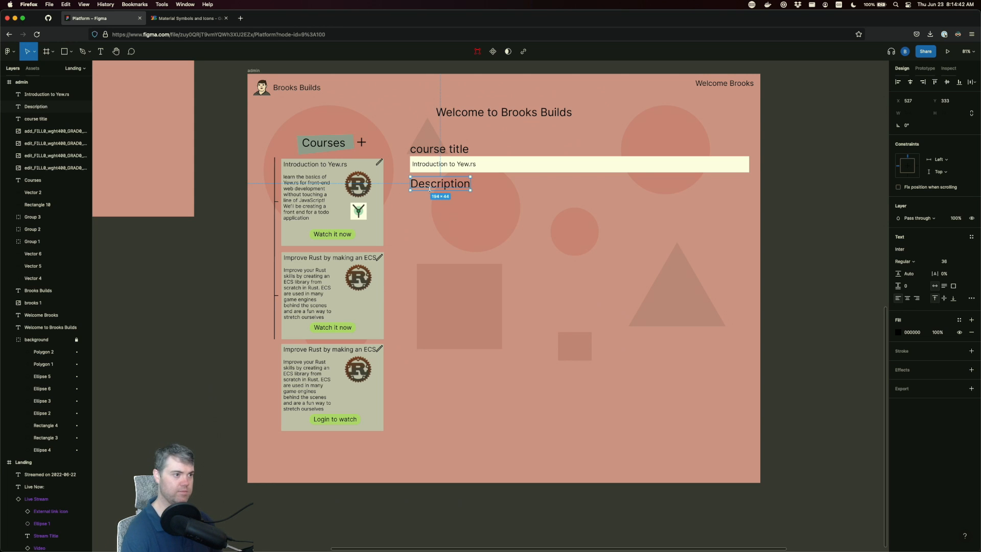
click(503, 169)
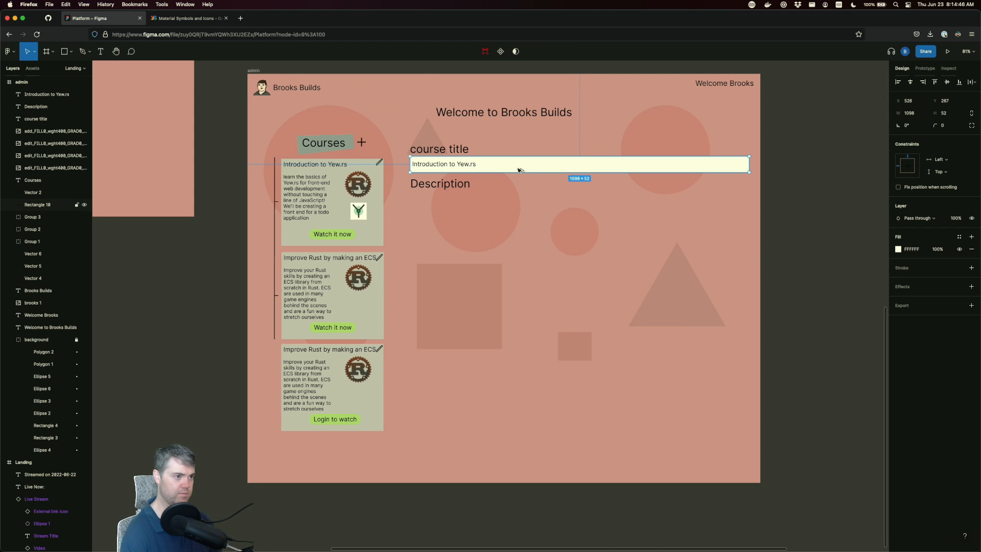
click(308, 193)
double_click(308, 193)
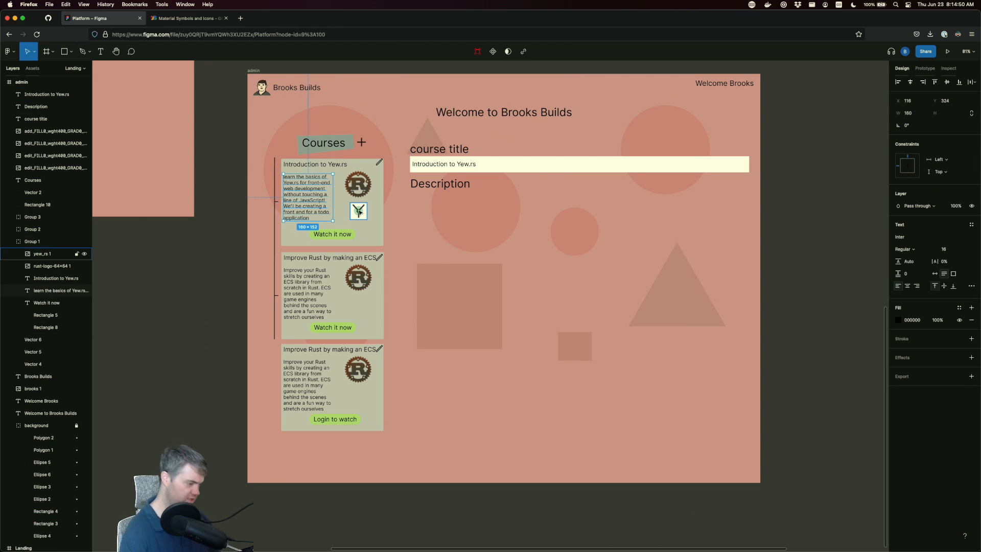
key(i)
click(465, 223)
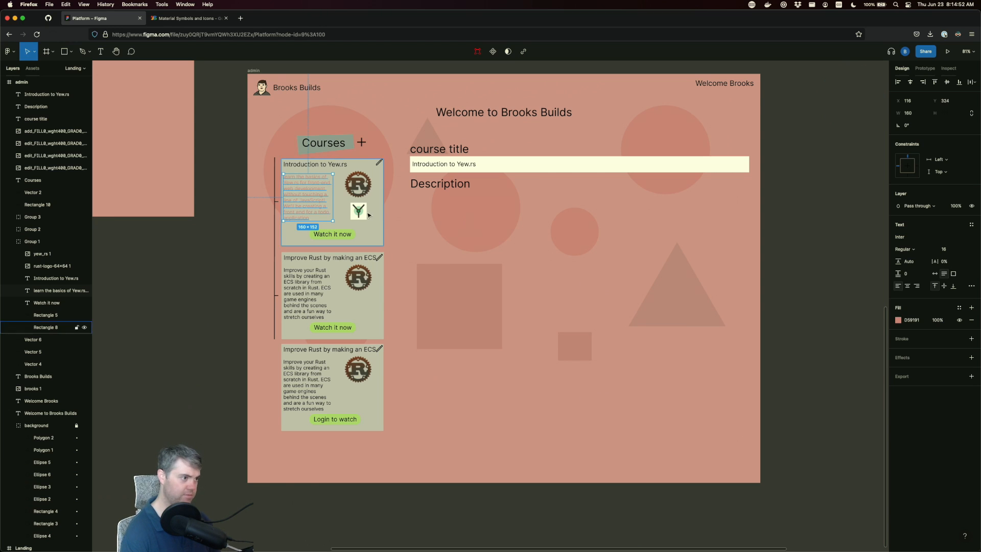
key(Escape)
mouse_move(314, 203)
mouse_down()
mouse_move(423, 222)
mouse_move(322, 217)
mouse_up()
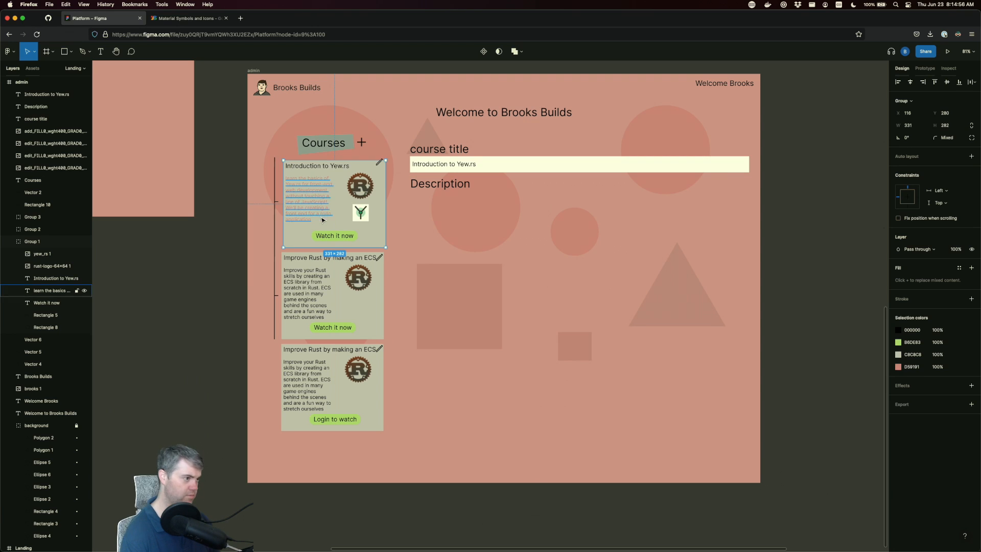
key(super+z)
key(super+z)
key(super+z)
click(423, 224)
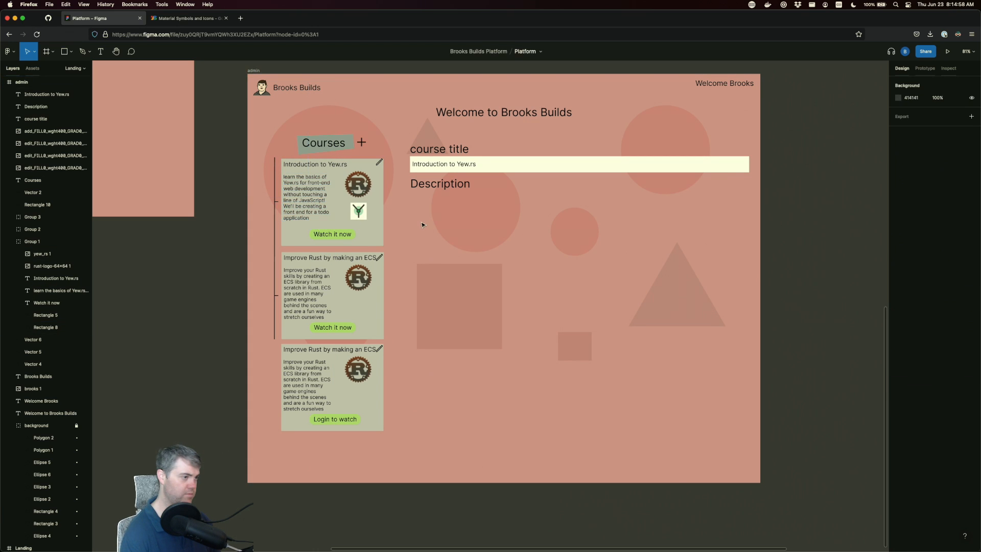
Copy the description paragraph from the Yew.rs course card and place it below the Description label, widened to about 1077
double_click(313, 203)
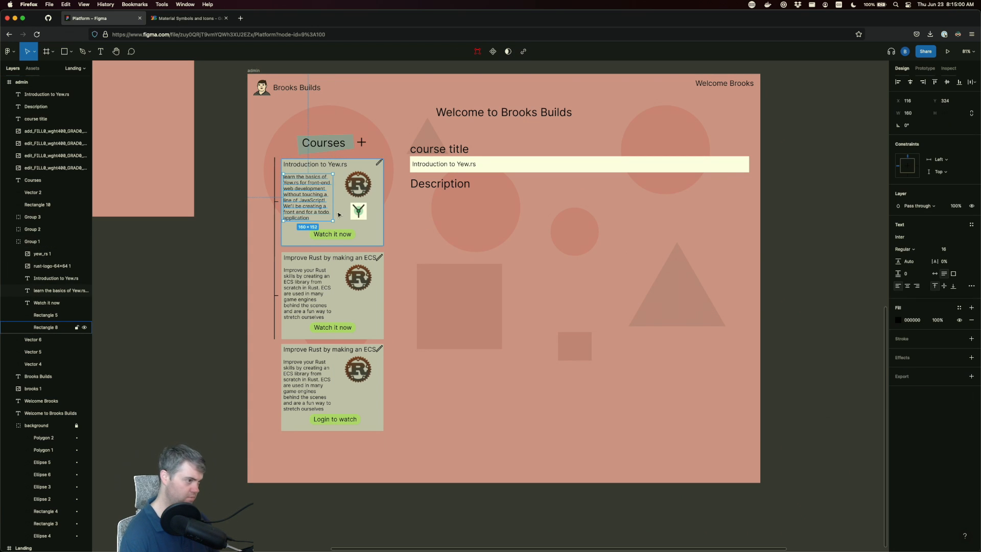
key(super+x)
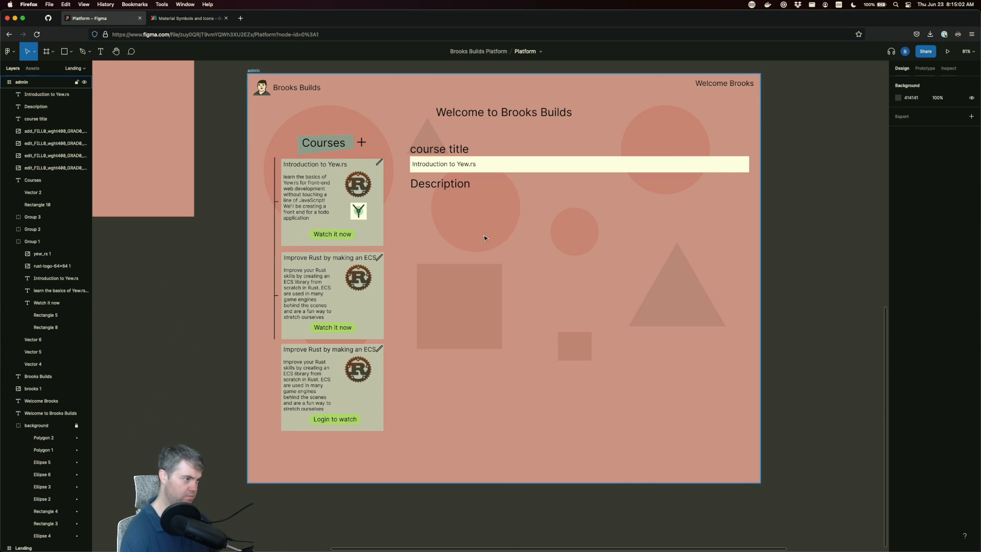
key(super+v)
drag(313, 203, 744, 221)
click(656, 244)
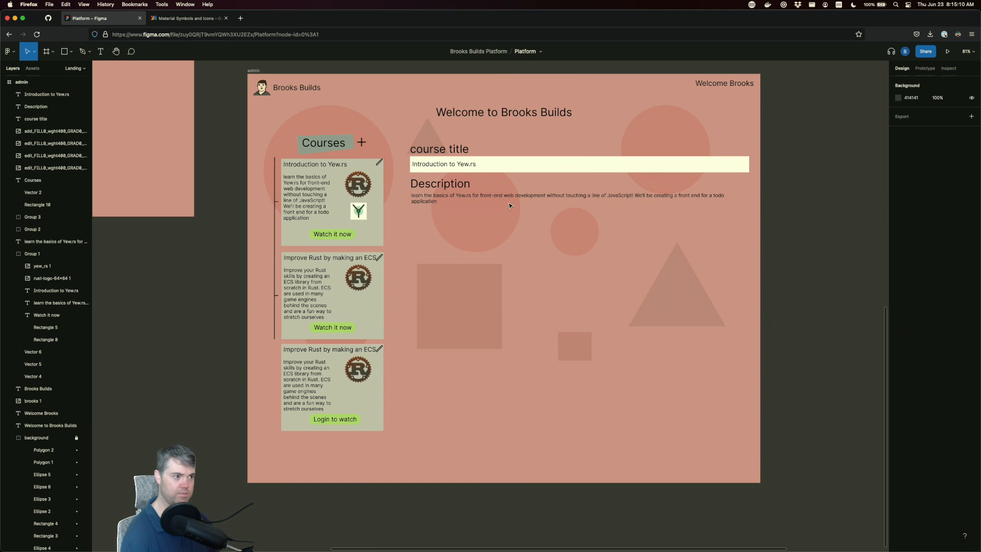
drag(471, 199, 470, 202)
click(467, 223)
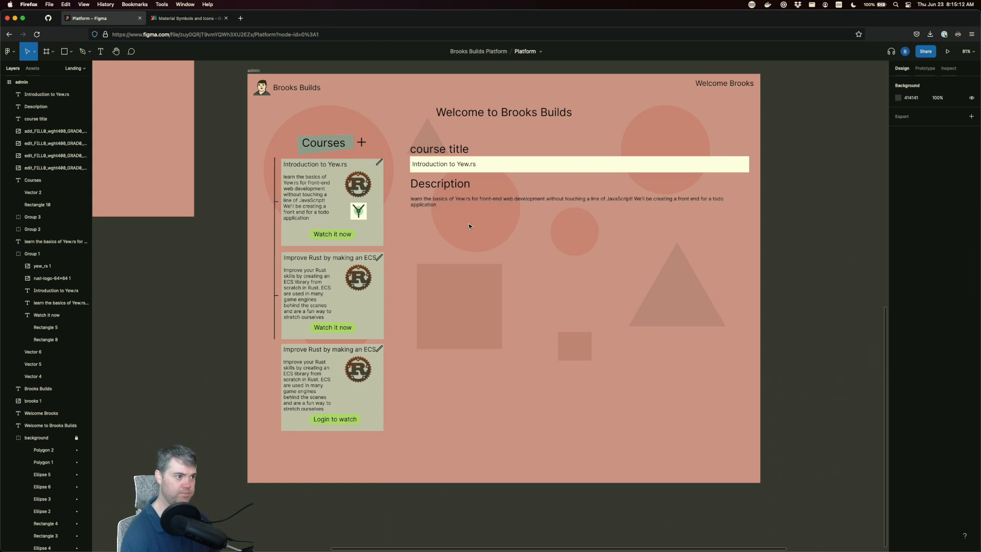
Draw a rectangle about 1099 × 57 below the Description label, covering the description paragraph
click(70, 52)
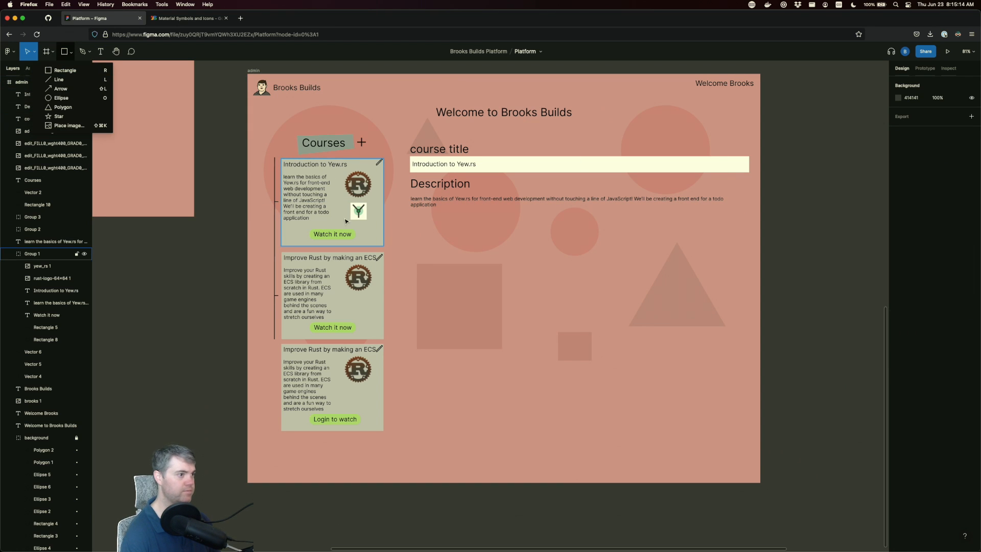
click(66, 70)
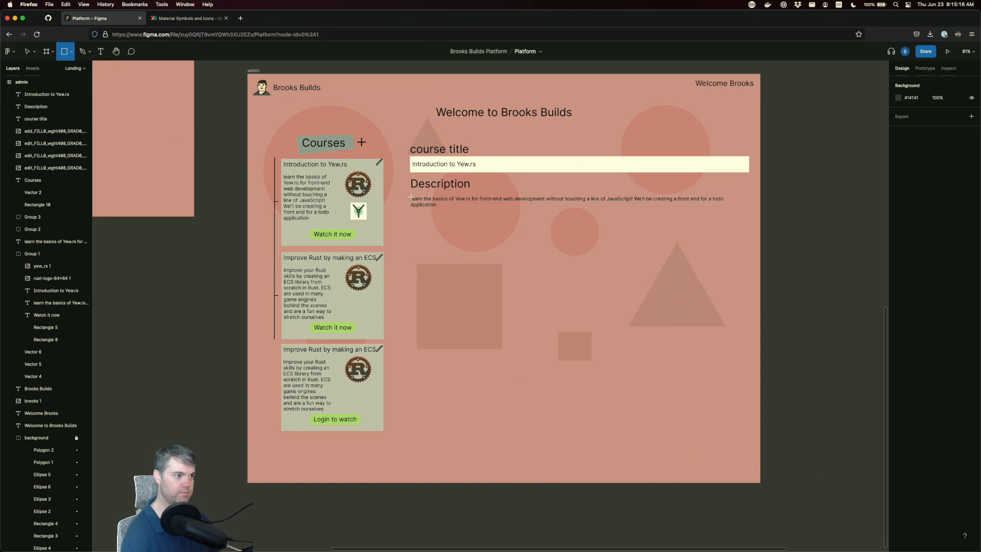
drag(410, 193, 749, 215)
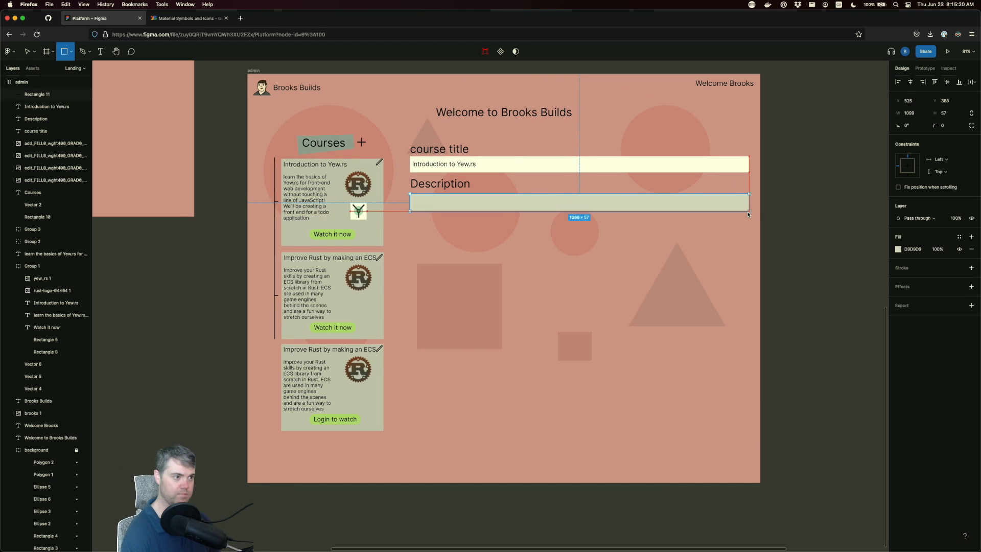
click(443, 241)
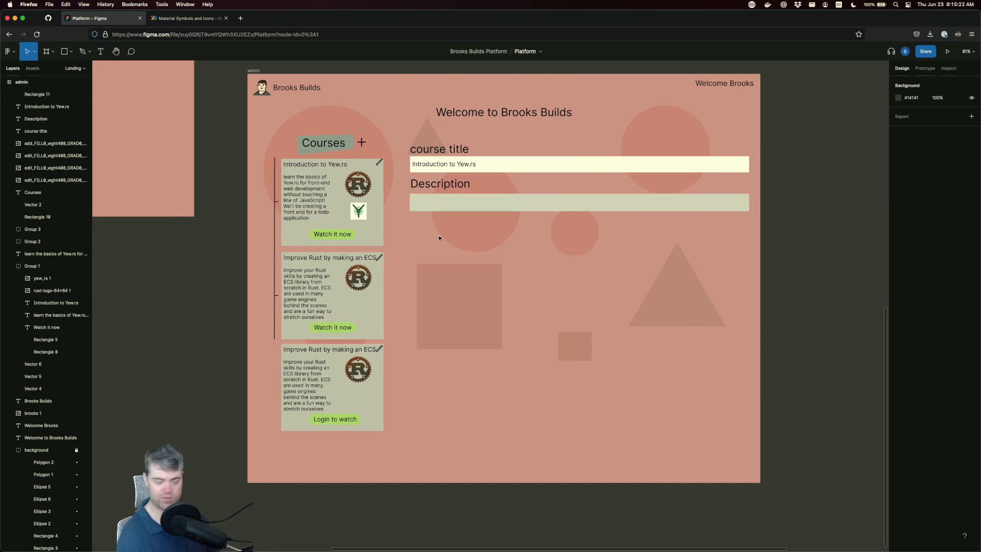
Bring the description paragraph to the front and place it inside the rectangle below the Description label
drag(421, 202, 433, 266)
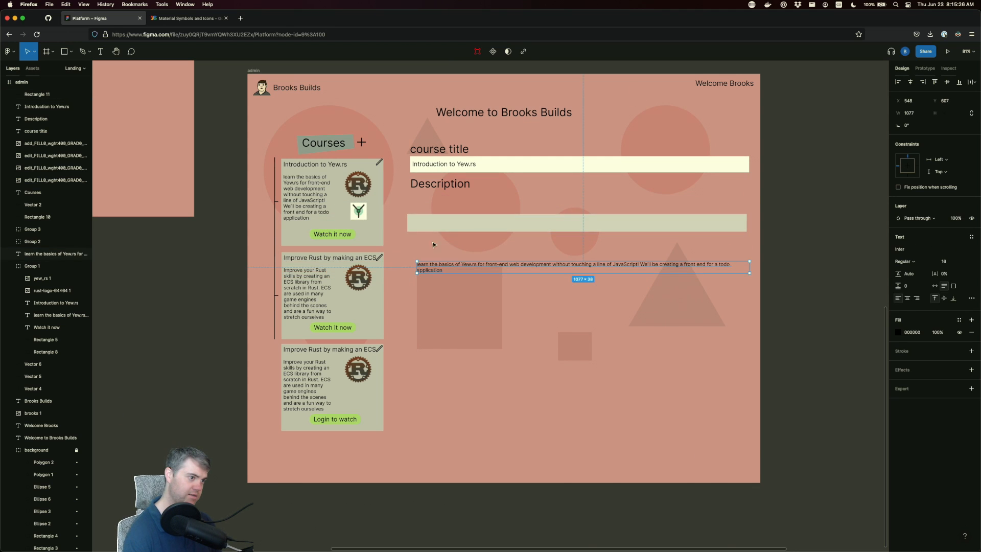
drag(434, 224, 431, 210)
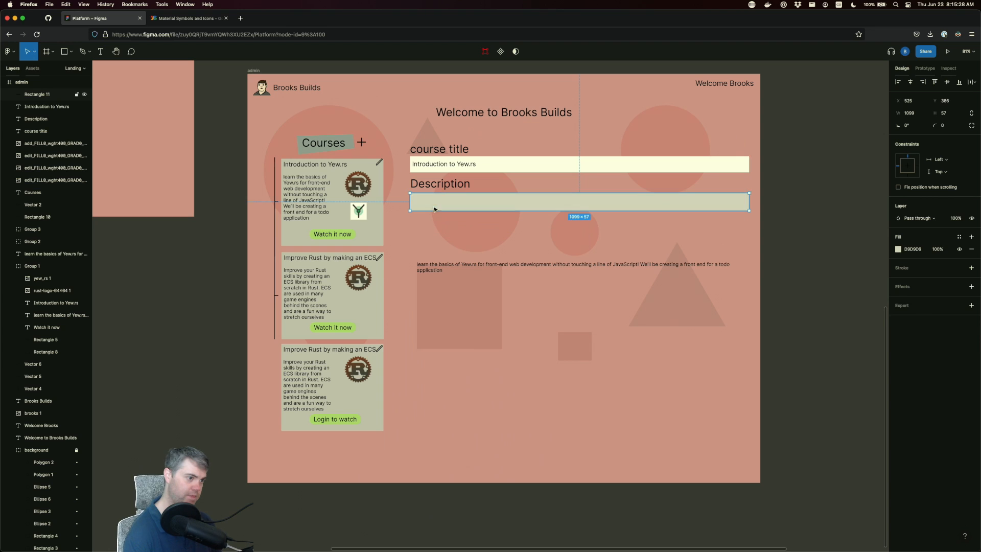
right_click(442, 266)
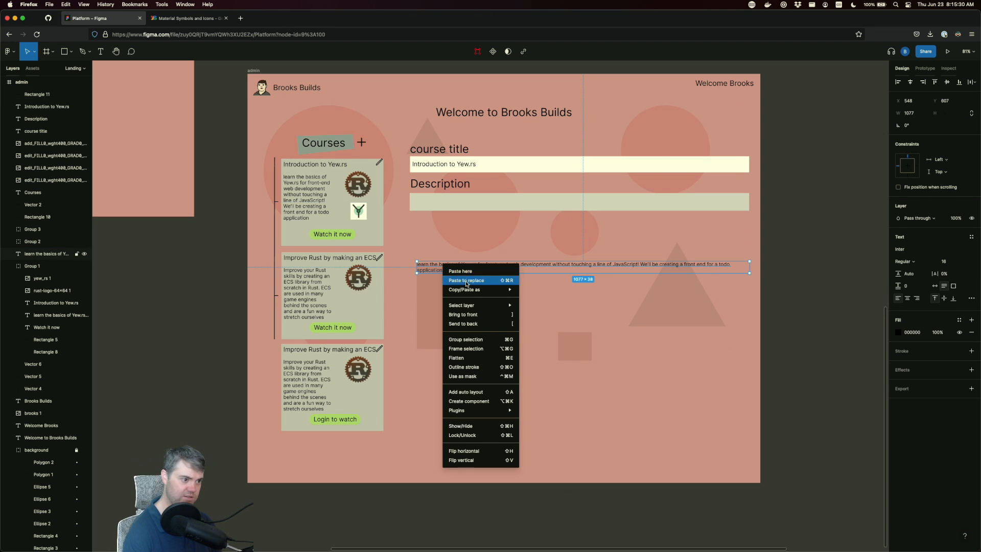
click(483, 319)
drag(468, 270, 466, 203)
click(477, 266)
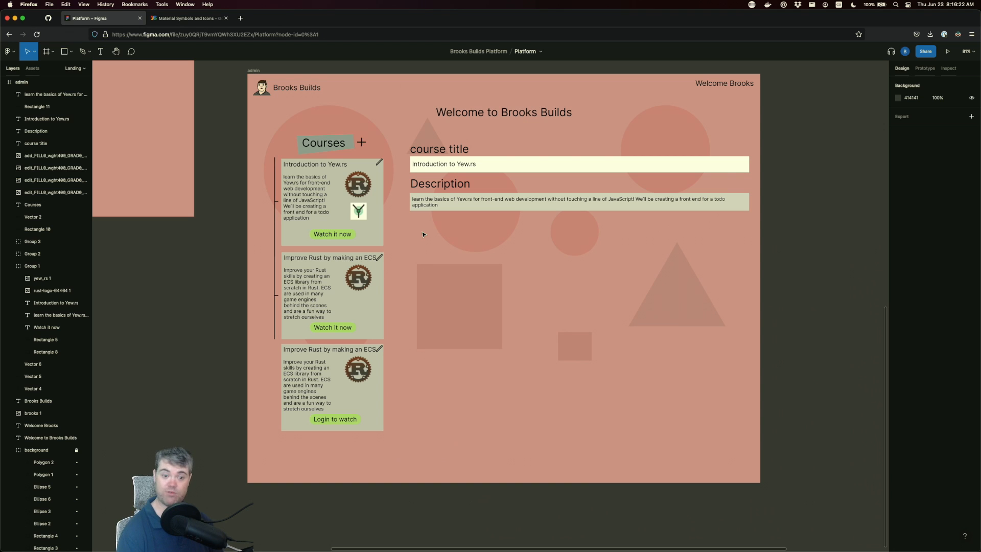
Duplicate the "course title" label and its field below the description box, and change the copied label to "Logo URI"
drag(405, 145, 439, 224)
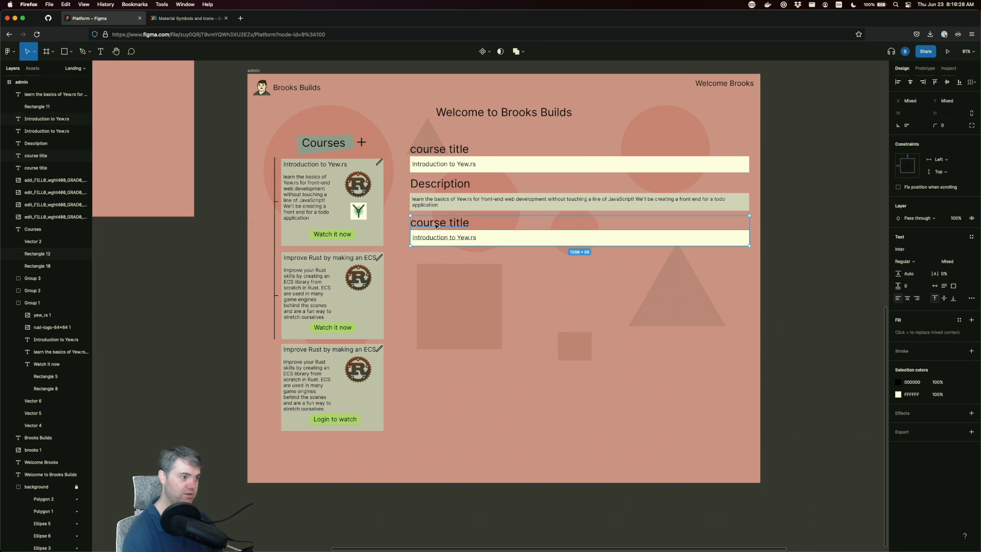
double_click(450, 223)
text(L)
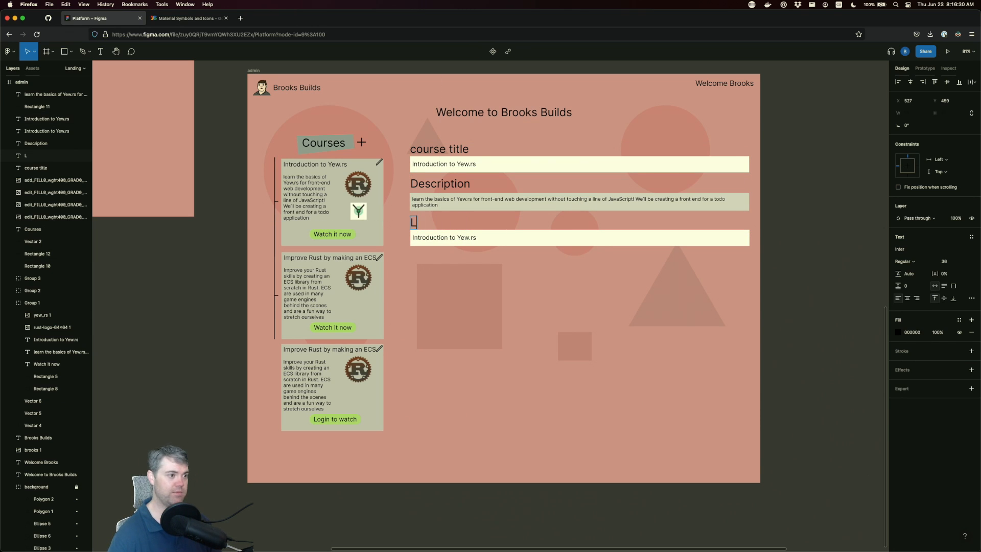
text(ogo URL)
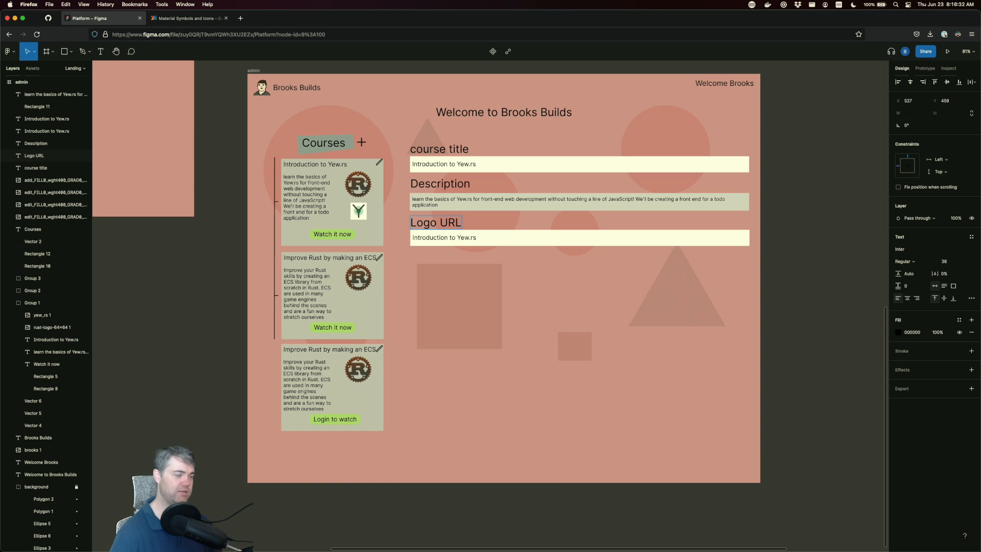
key(BackSpace)
text(I)
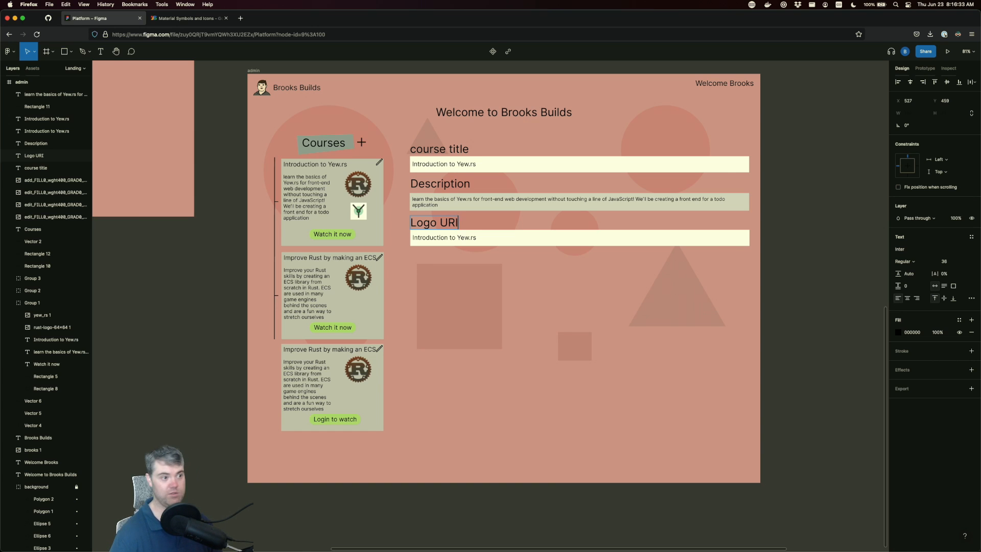
double_click(440, 238)
key(super+a)
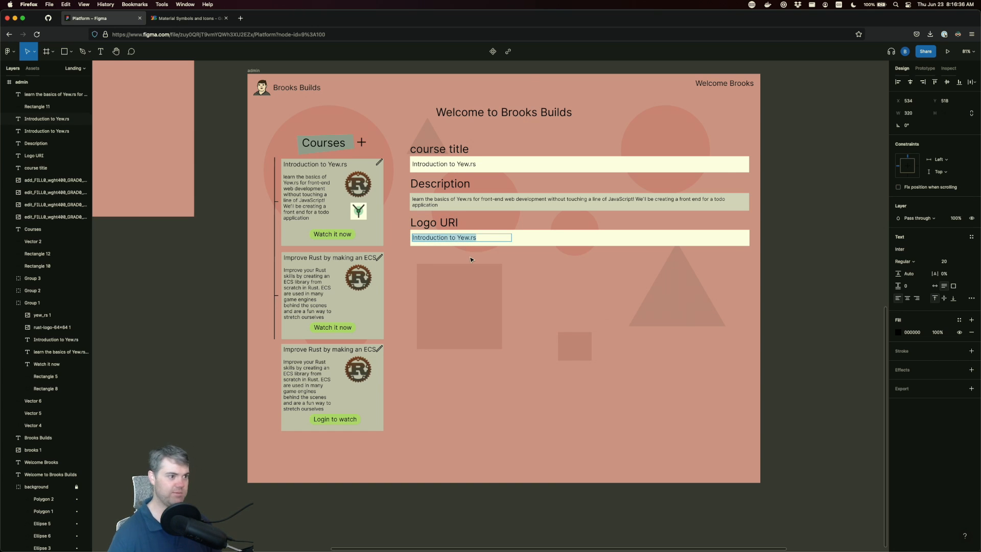
text(https://)
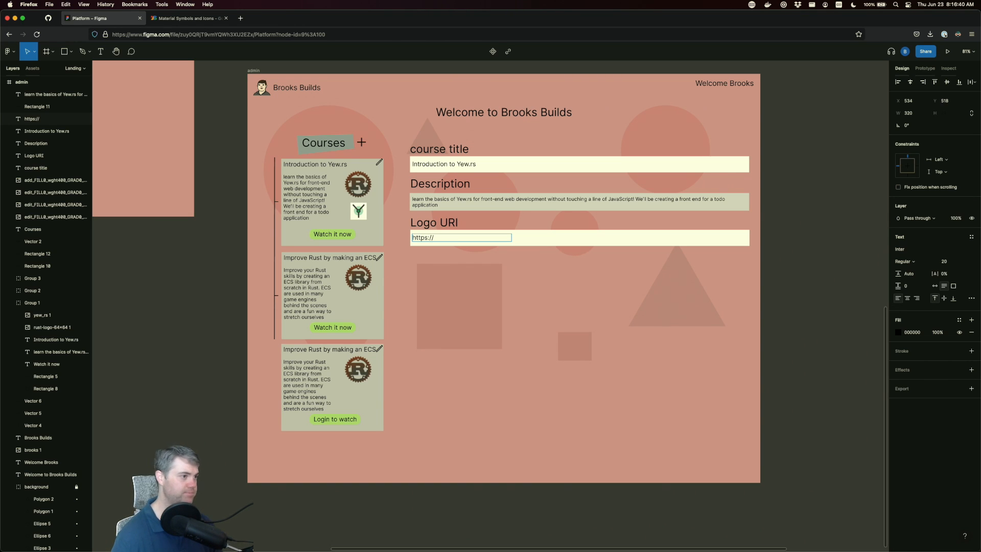
text(rust-l)
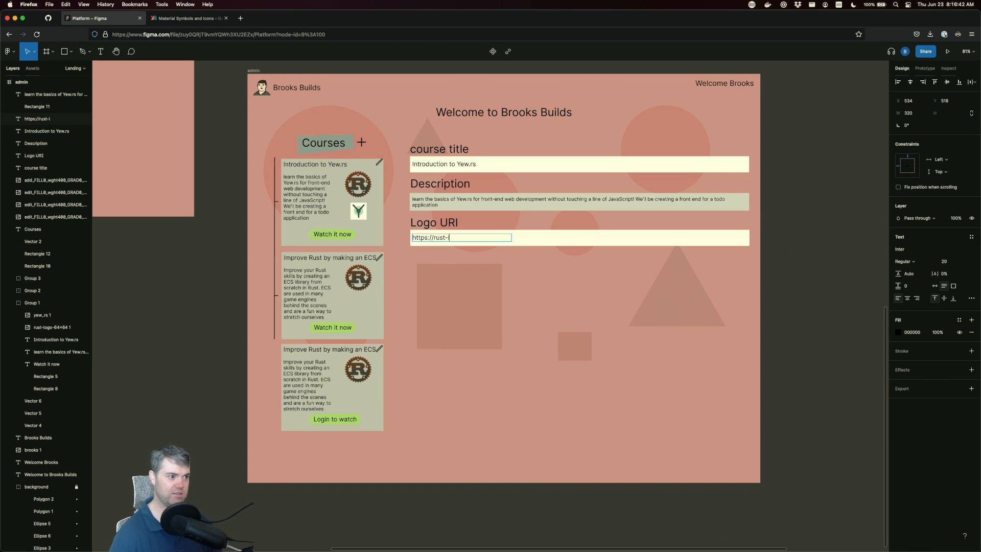
text(ogo.png)
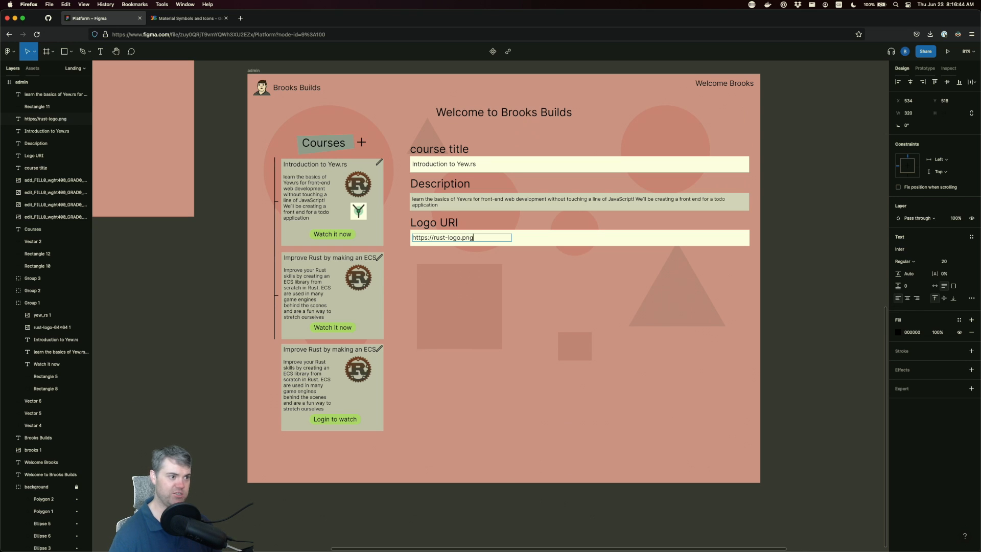
key(Escape)
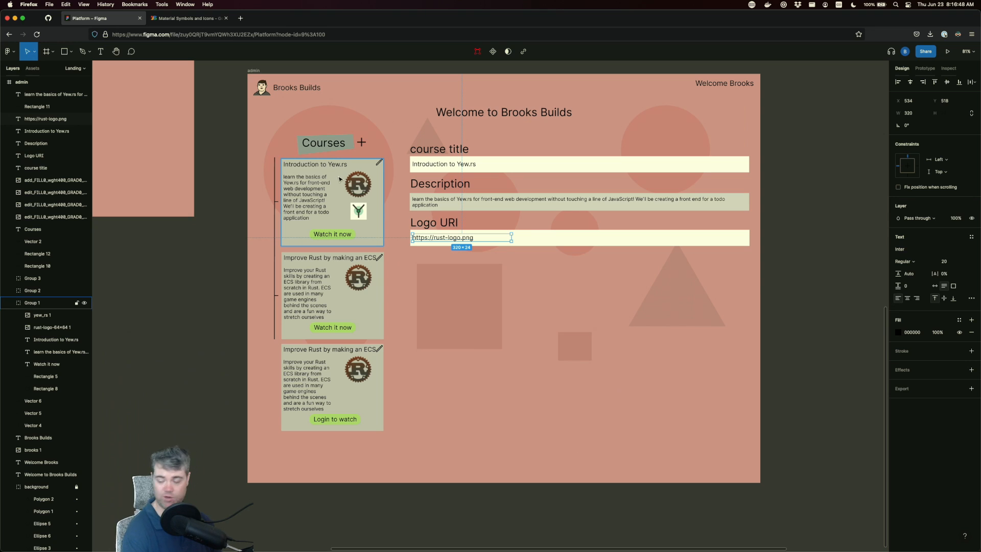
Copy the add icon beside the Courses heading and place it just below the start of the Logo URI field
click(446, 278)
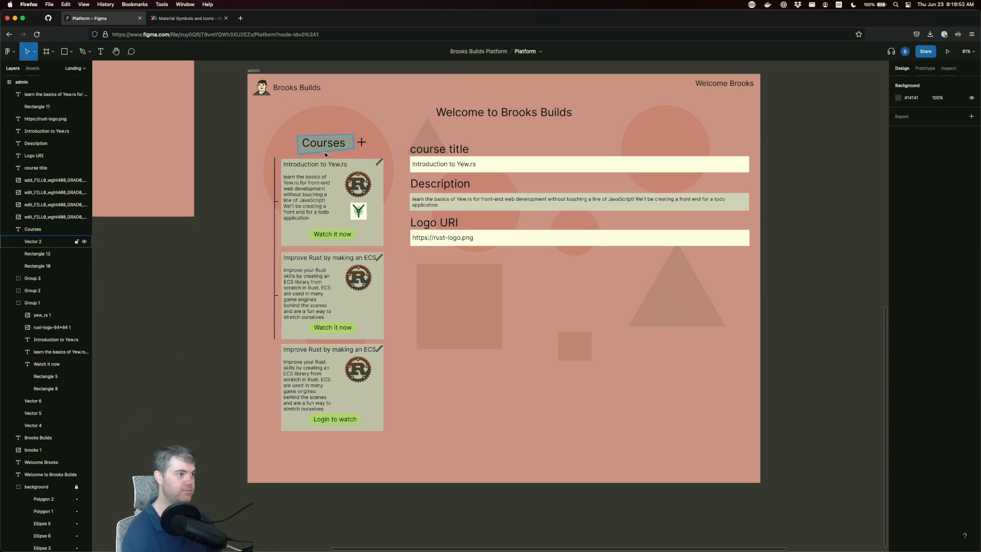
drag(362, 142, 418, 262)
click(455, 271)
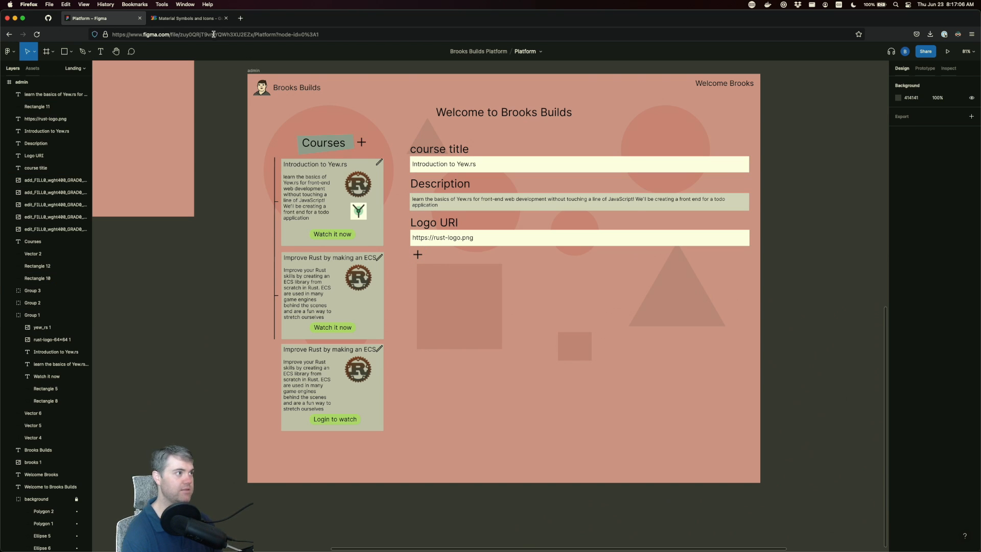
Switch to Google Fonts Icons, search for "delet" and download the Delete icon as a PNG
click(205, 21)
click(399, 82)
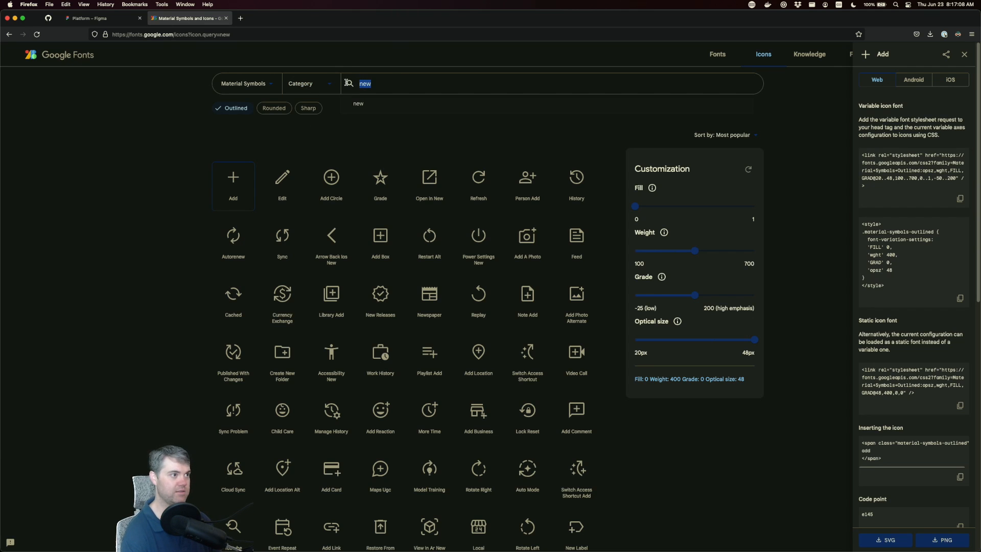
text(delet)
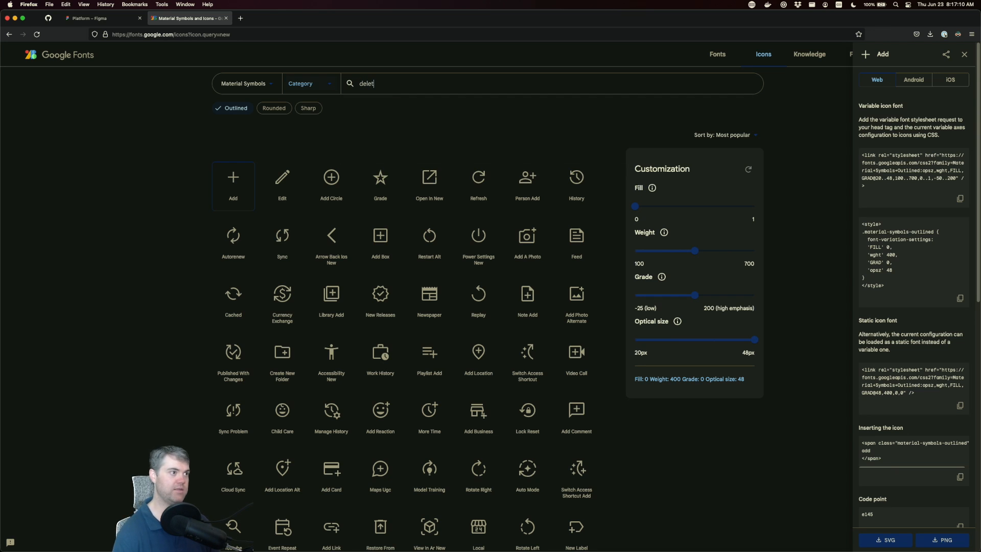
scroll(248, 137, down, 1)
click(235, 162)
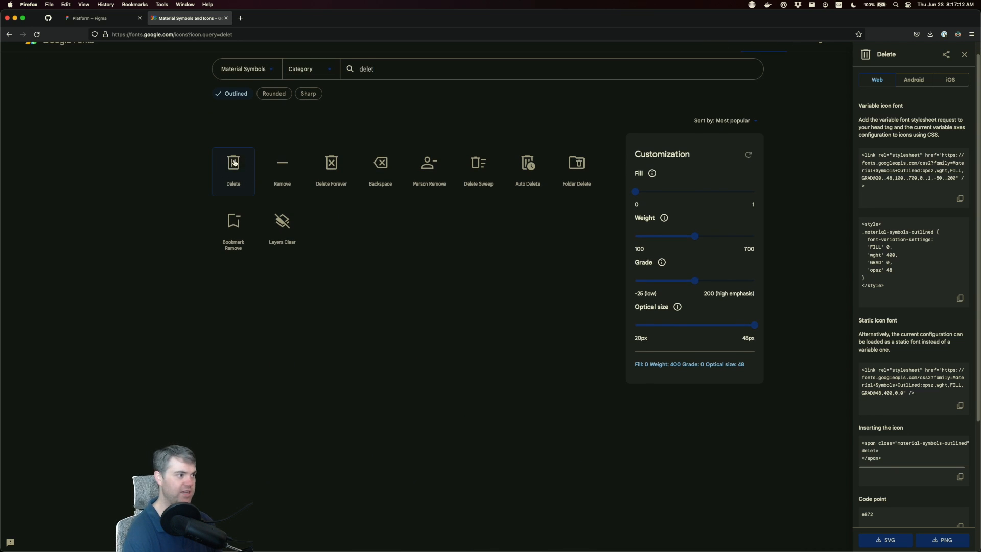
click(939, 539)
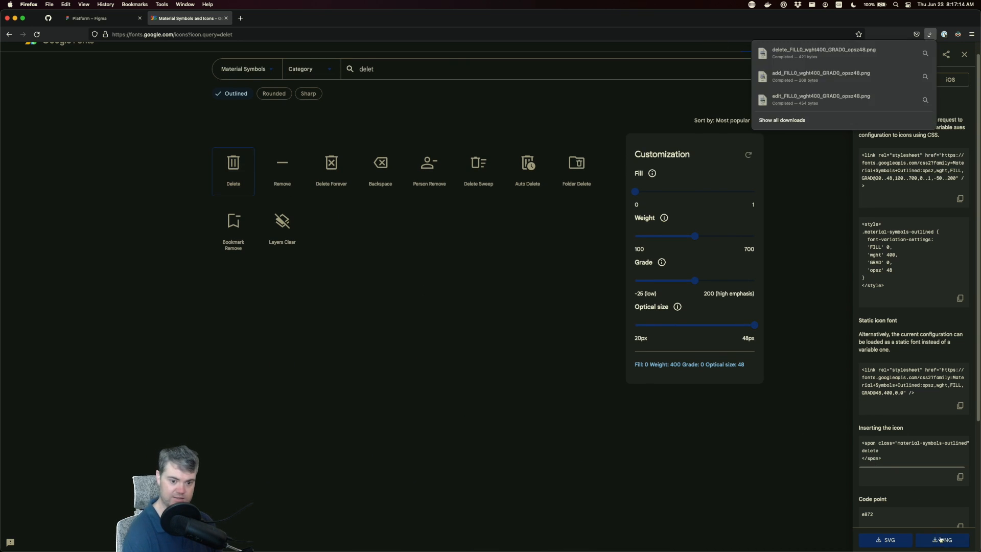
Switch back to the Figma design and place the downloaded delete icon just before the Logo URI field
click(107, 19)
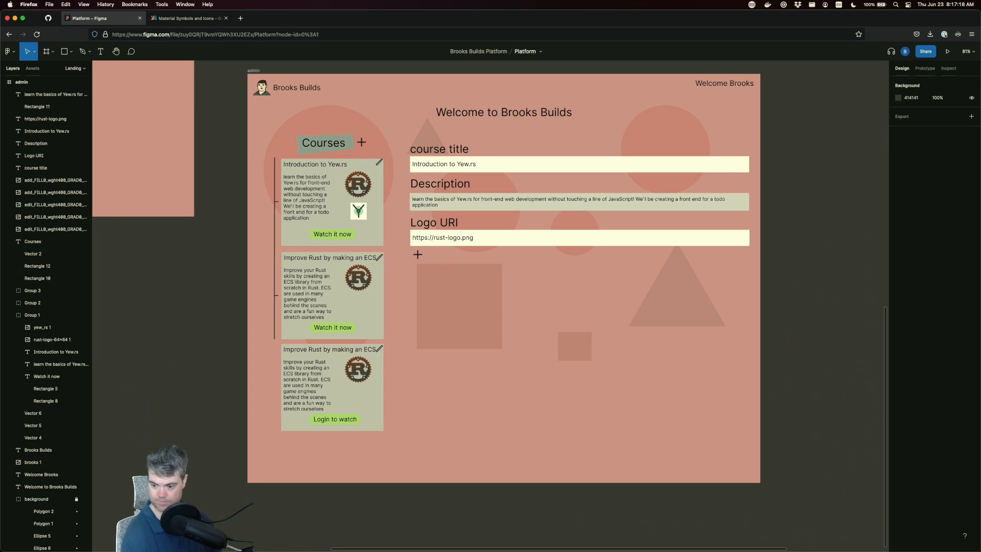
drag(868, 475, 403, 239)
click(480, 317)
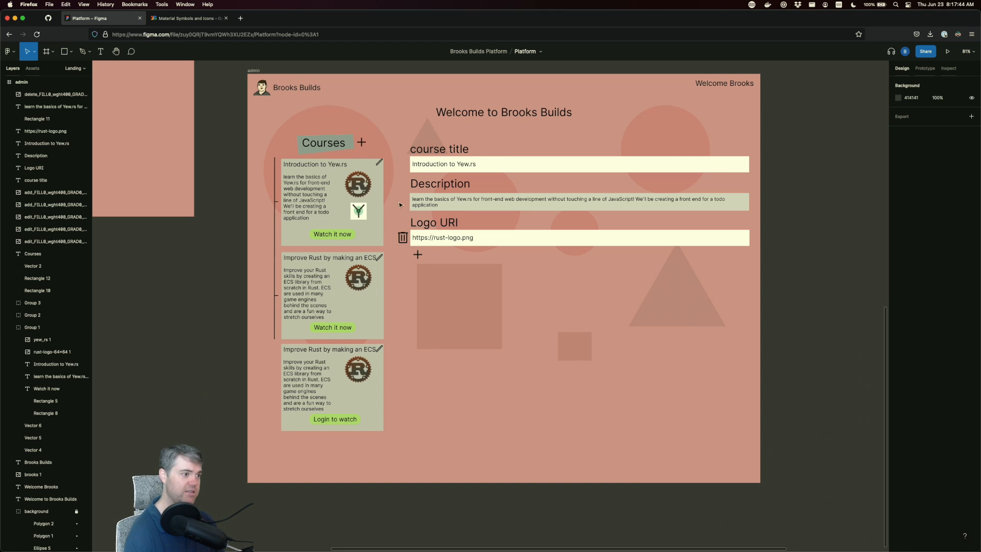
Duplicate the "course title" label and its field below the Logo URI add icon, and change the copied label to "Playlist URI"
drag(393, 151, 440, 273)
double_click(439, 271)
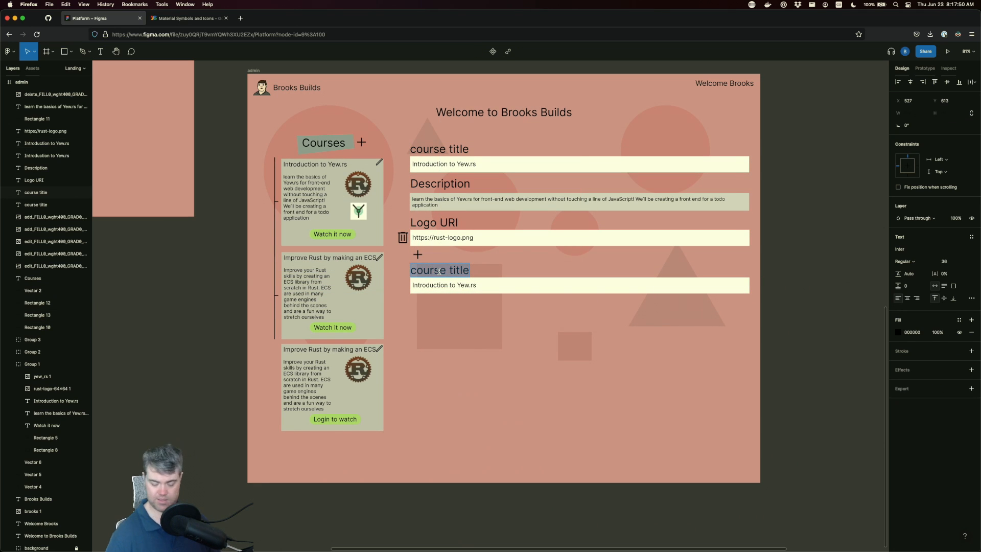
text(Playlist)
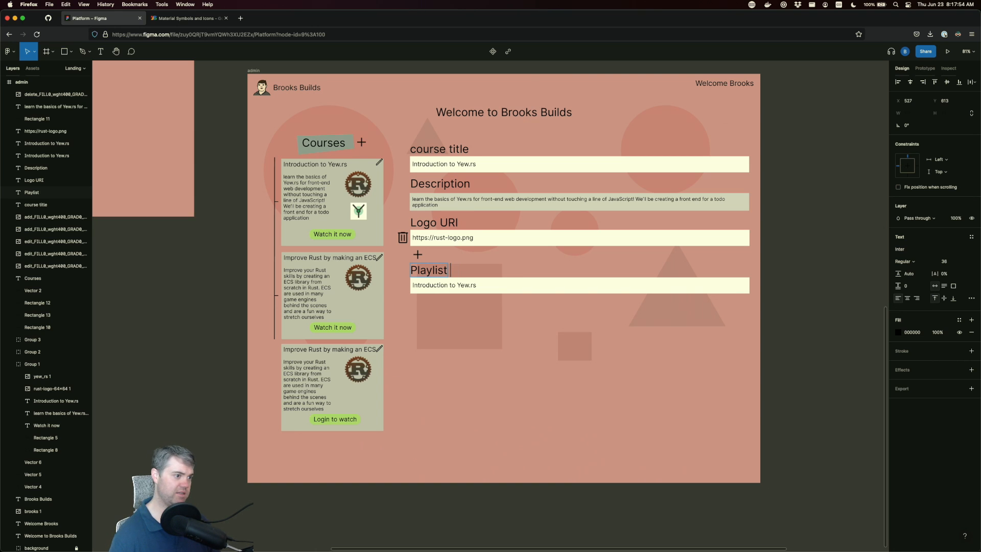
text( URI)
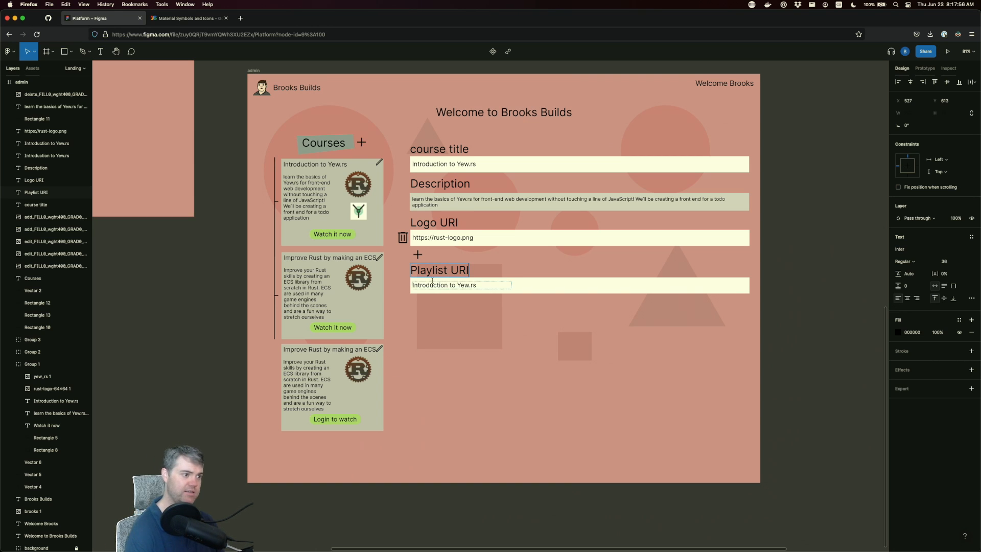
double_click(431, 285)
drag(432, 285, 483, 283)
text(ht)
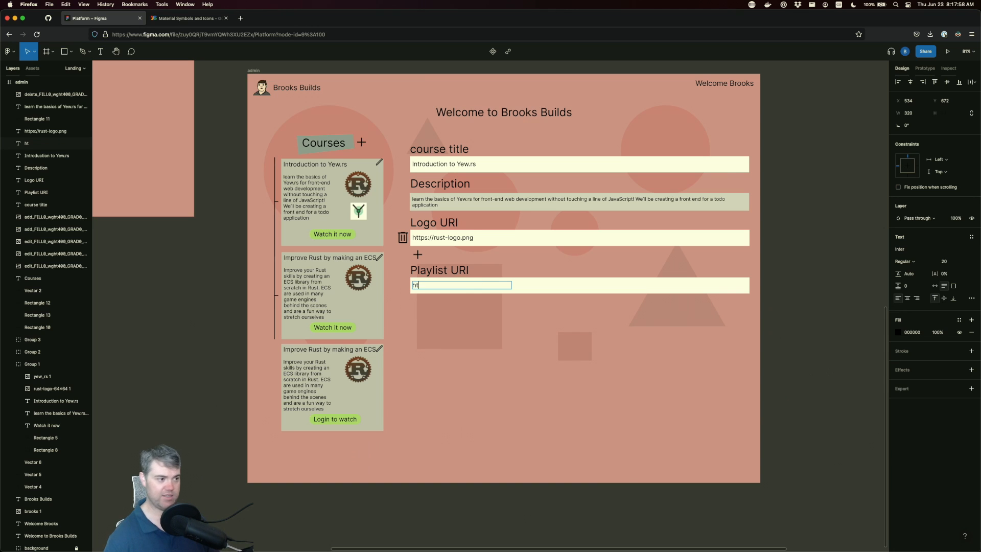
text(tps://y)
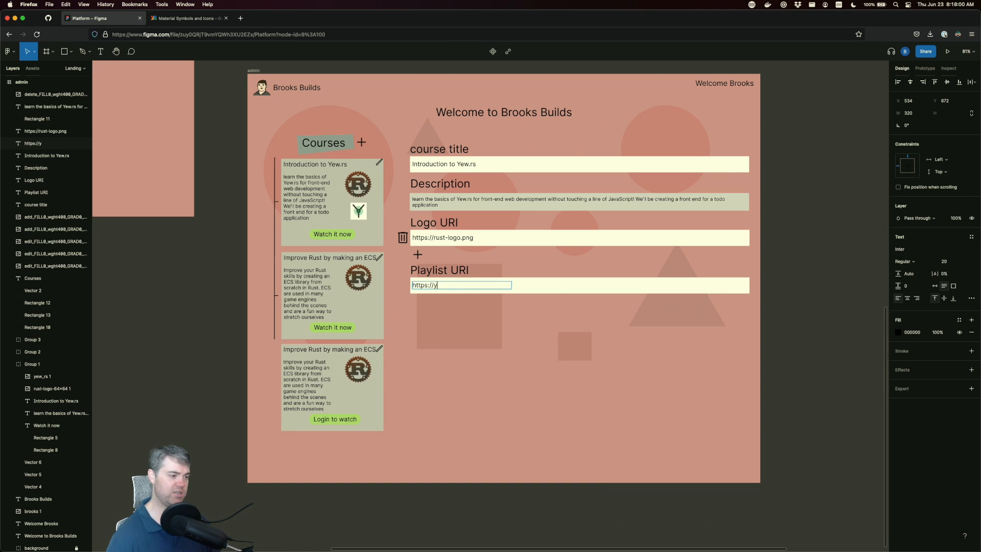
text(outube.com/)
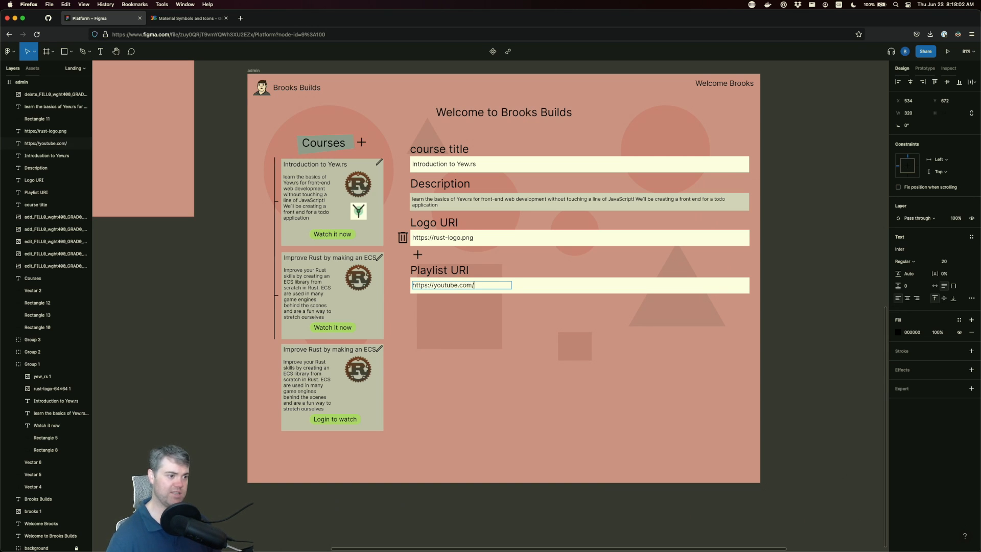
text(qy;34eirsandnei)
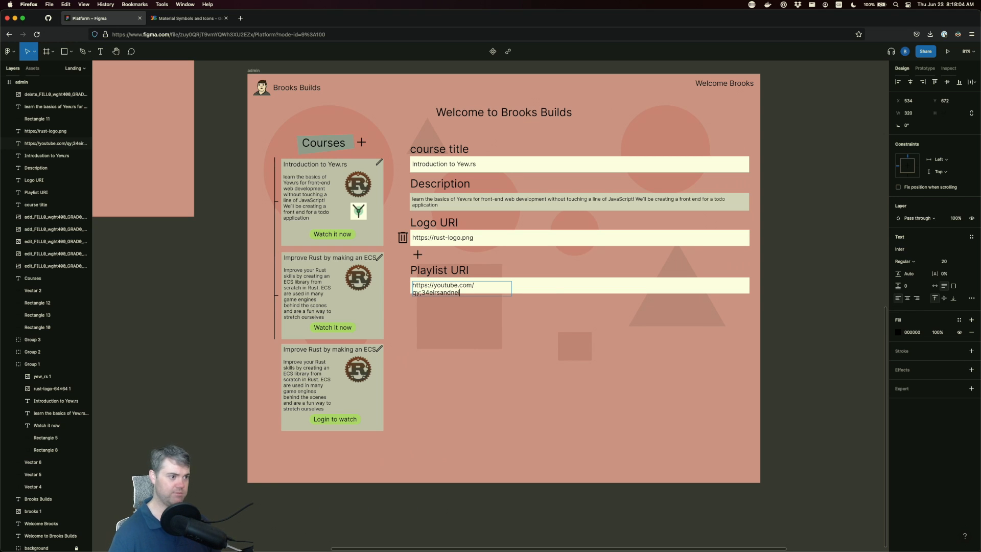
key(Escape)
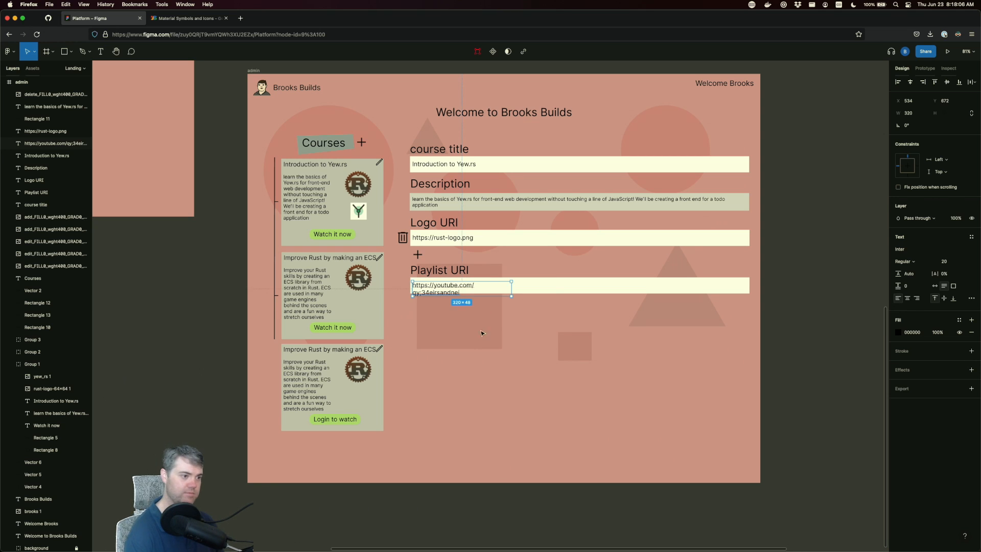
drag(512, 288, 559, 282)
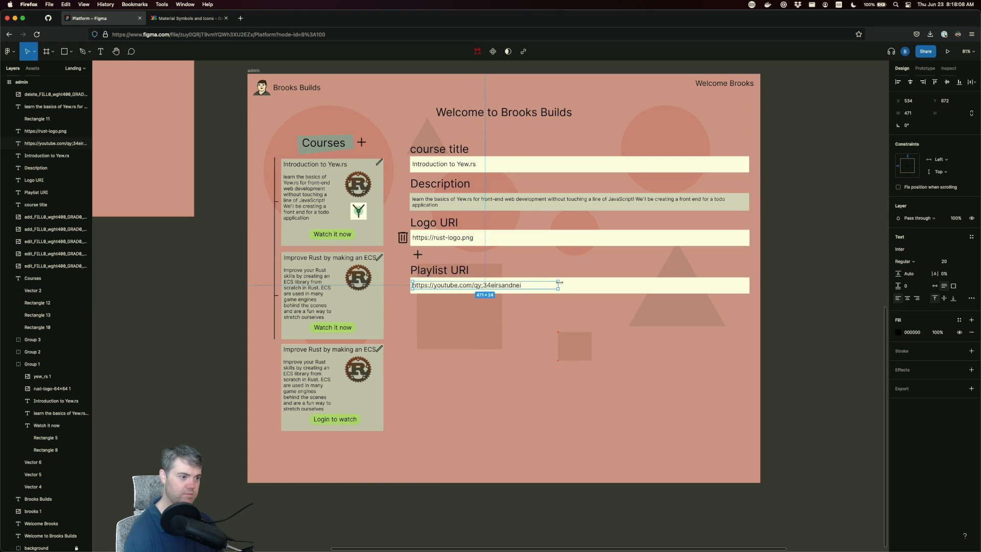
click(536, 317)
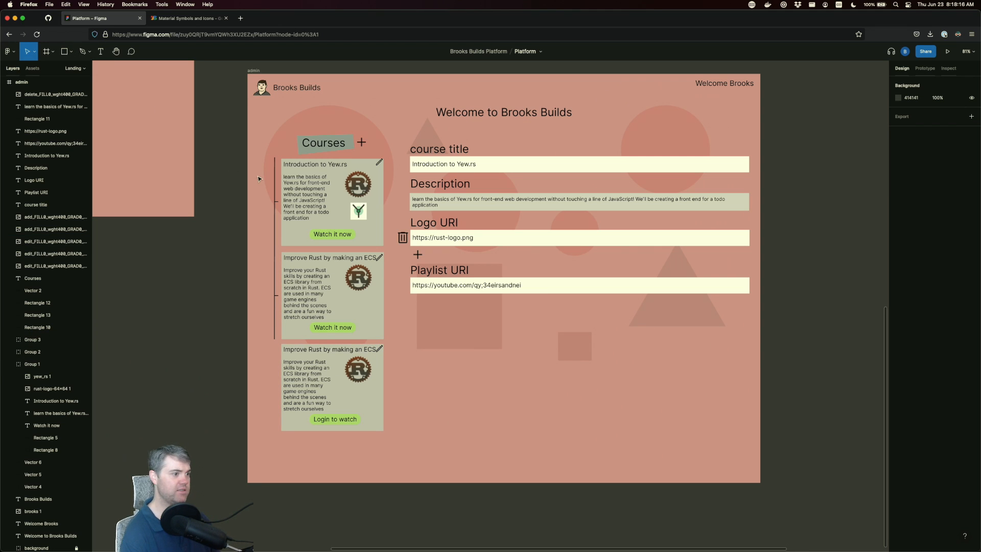
Duplicate the "Playlist URI" label below the playlist field and change the copy's text to "Logged in Only"
drag(432, 272, 432, 305)
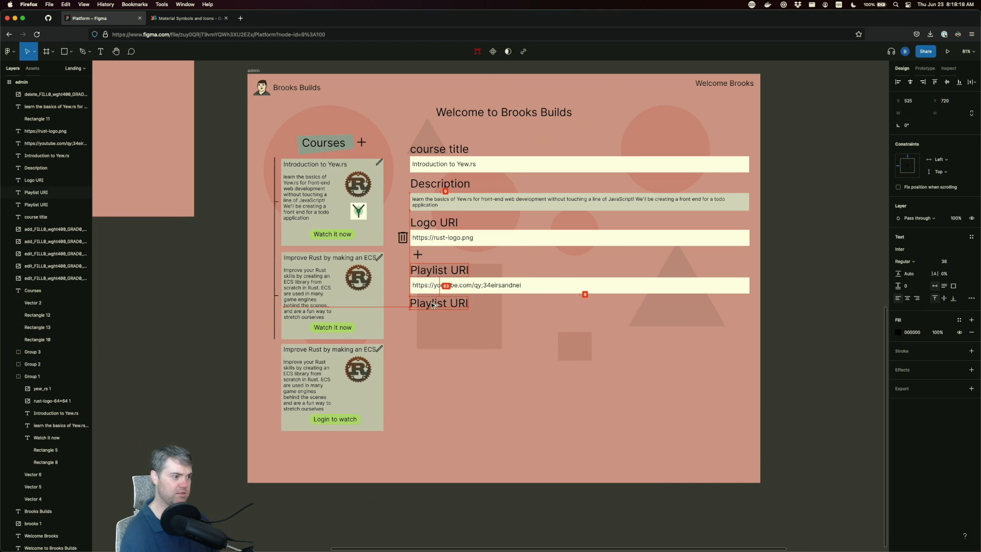
double_click(438, 302)
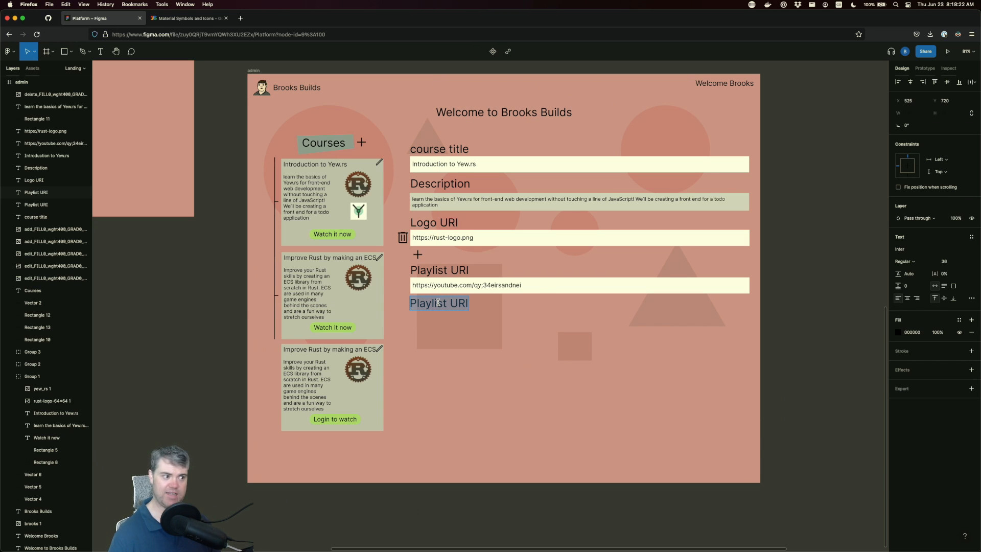
text(Logg)
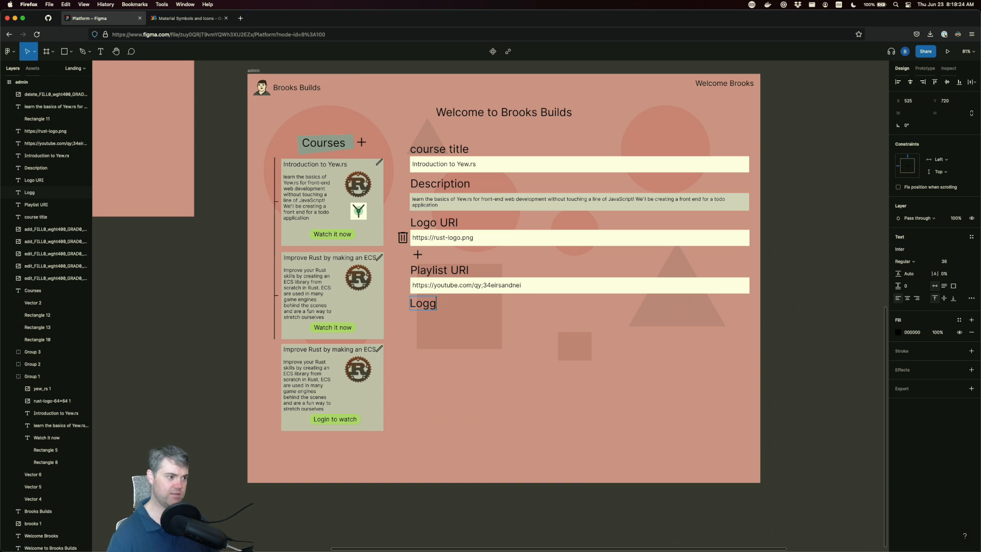
text(ed in Only)
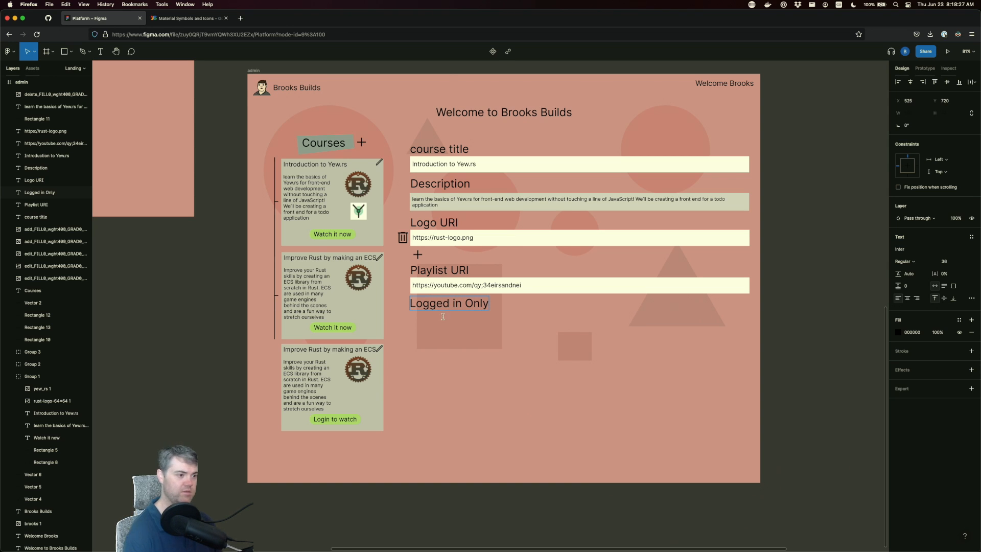
key(Escape)
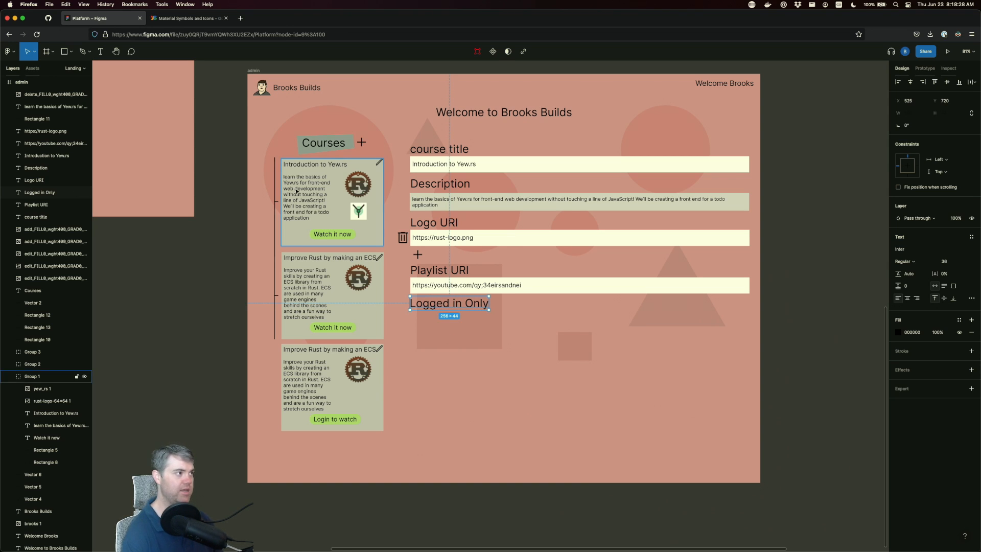
Draw a small square as a checkbox and place it directly after the "Logged in Only" label
click(65, 51)
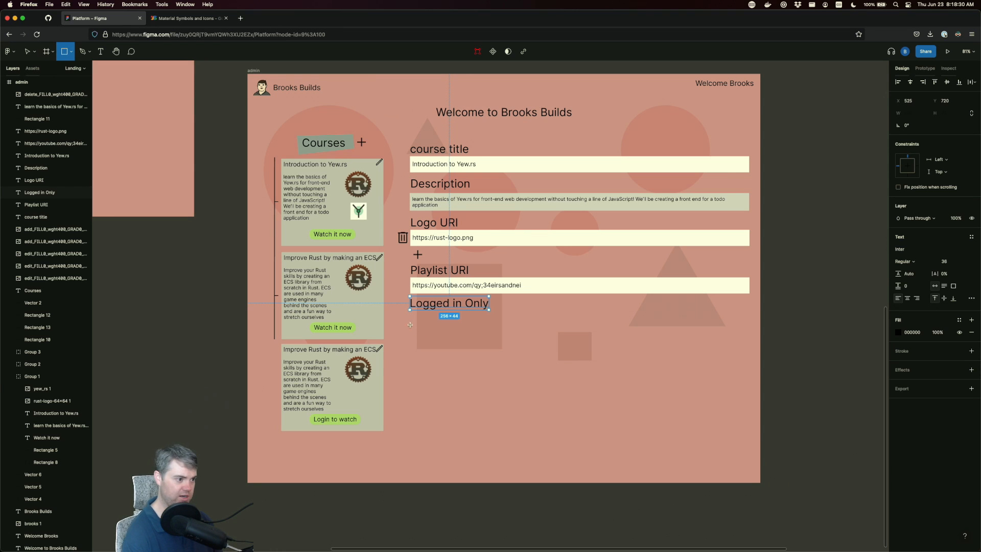
mouse_move(409, 320)
mouse_down()
mouse_move(422, 333)
mouse_move(511, 305)
mouse_move(500, 306)
mouse_up()
click(504, 368)
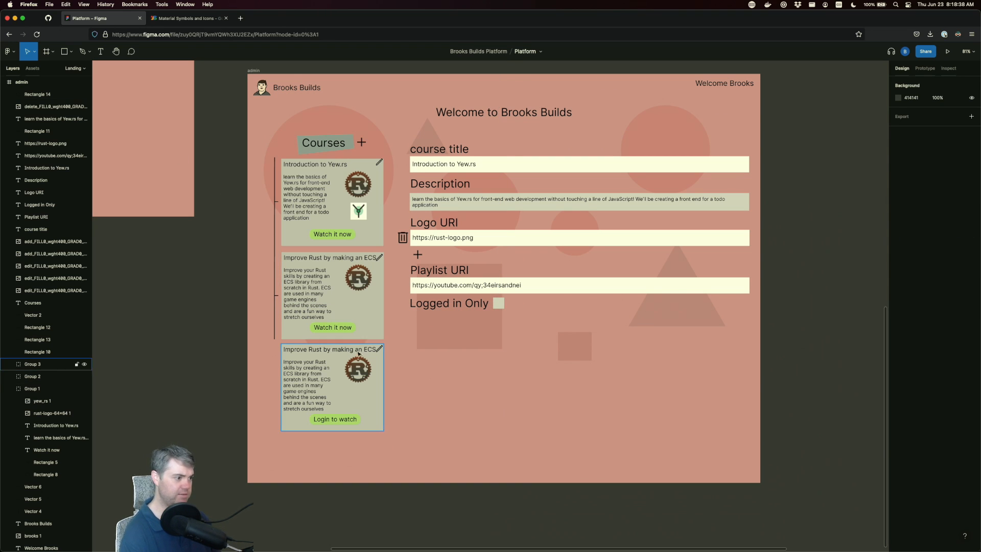
Copy the "Watch it now" button from the "Introduction to Yew.rs" card and place the copy below the "Logged in Only" label
double_click(331, 235)
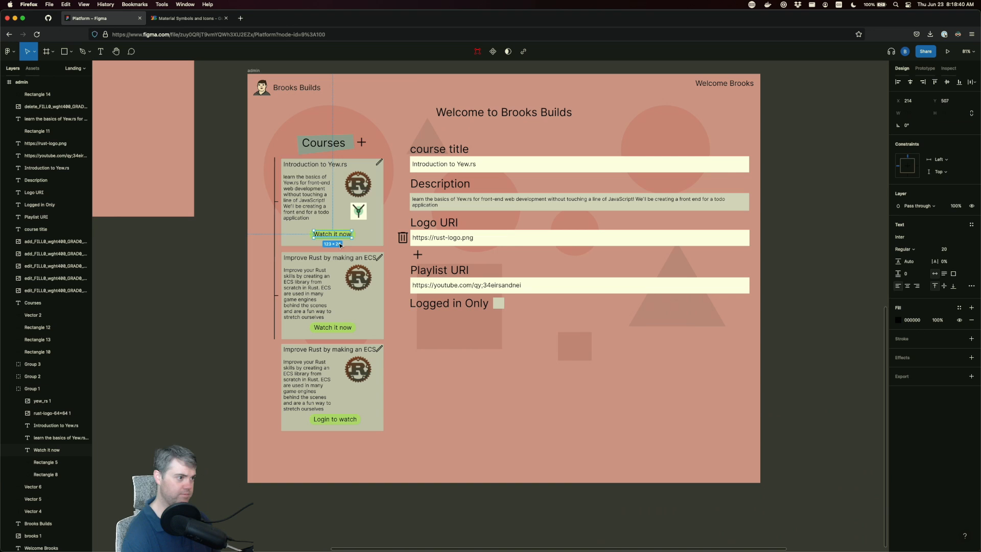
click(309, 235)
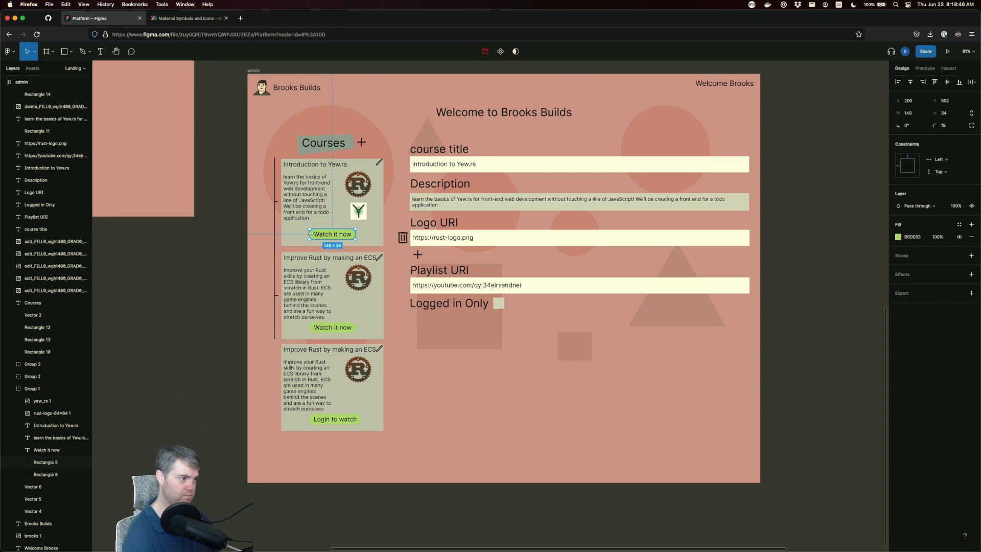
shift+click(323, 237)
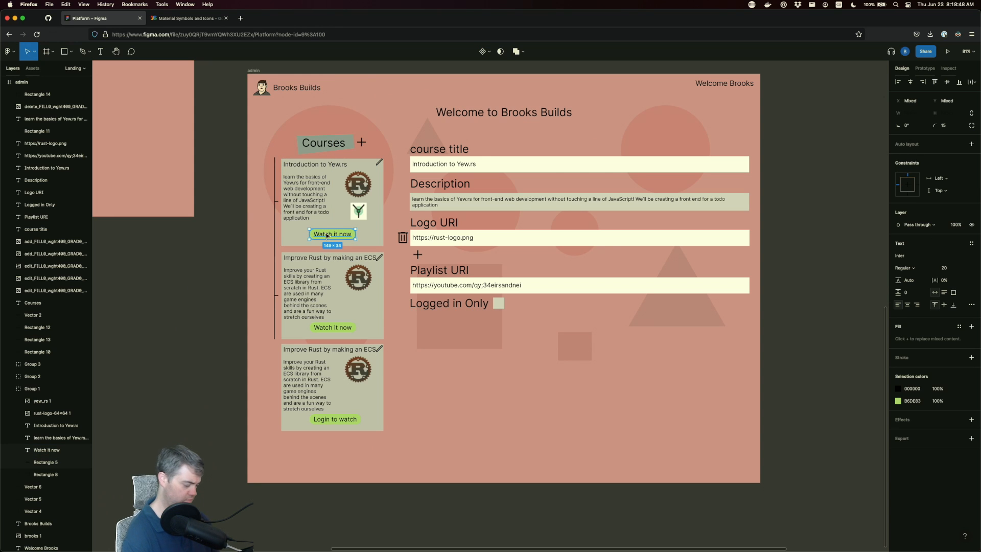
key(super+c)
click(490, 405)
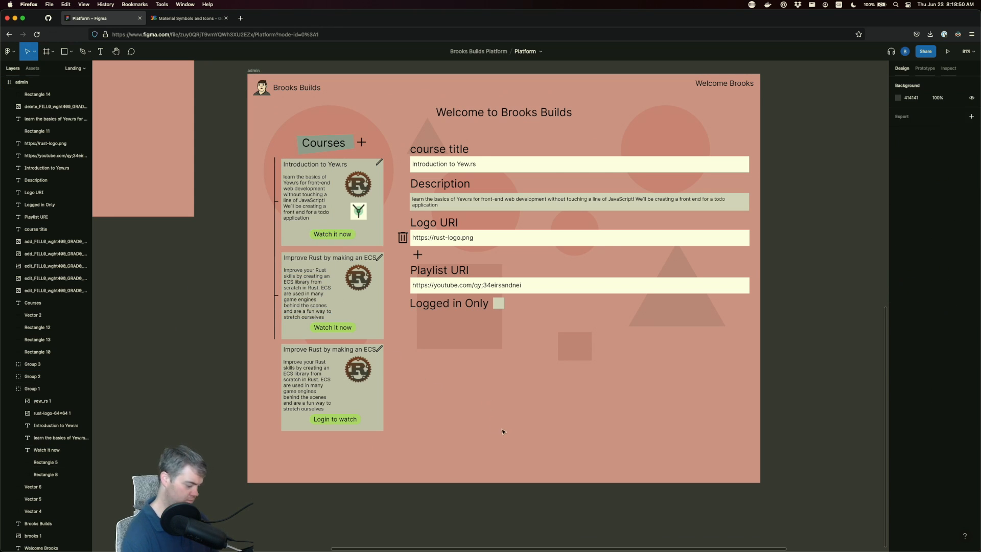
key(super+v)
drag(332, 237, 432, 326)
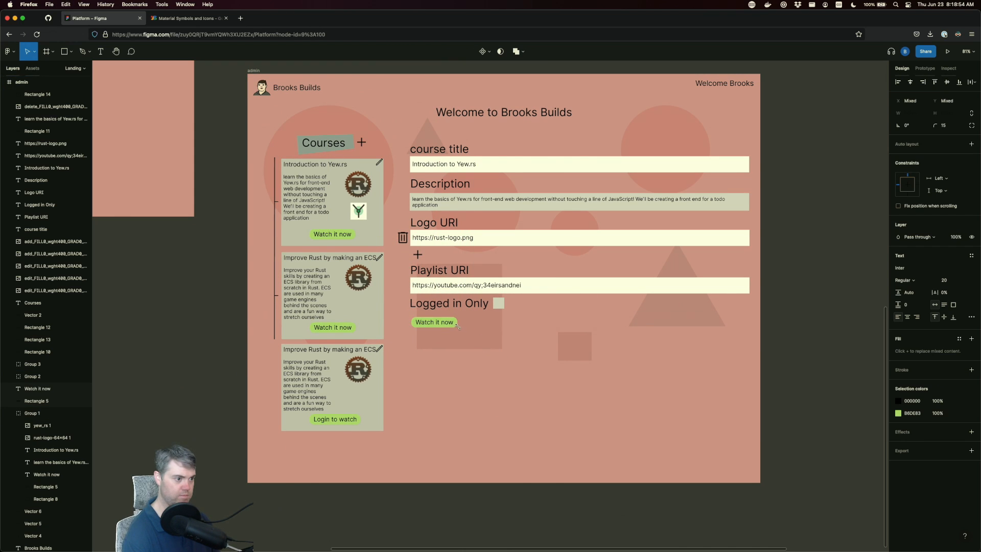
Change the copied button's label below "Logged in Only" to "Save" and center it on the green shape
double_click(433, 326)
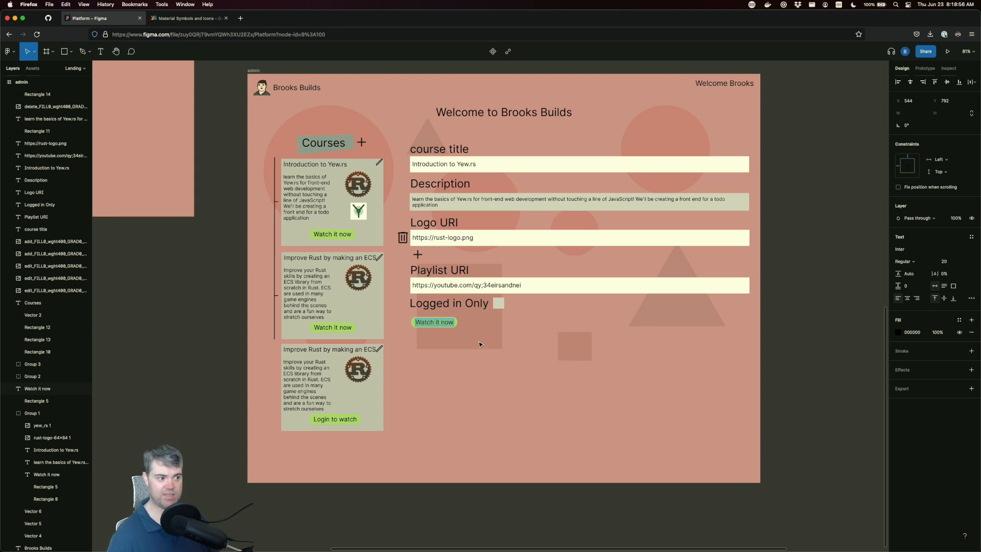
text(Save)
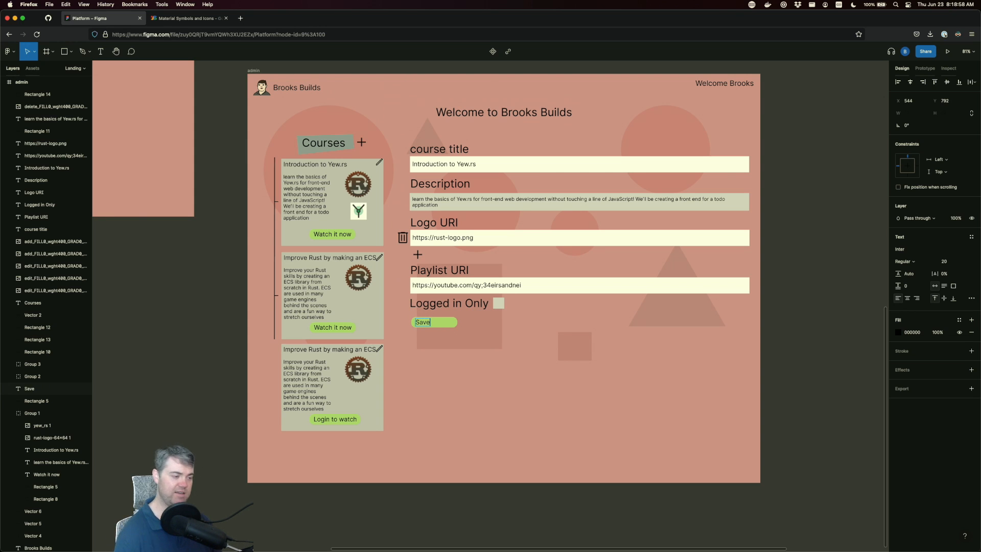
key(Escape)
Duplicate the Save button directly beside the original and change the copy's label to "Cancel"
drag(420, 324, 491, 325)
click(483, 323)
double_click(490, 325)
text(Cancel)
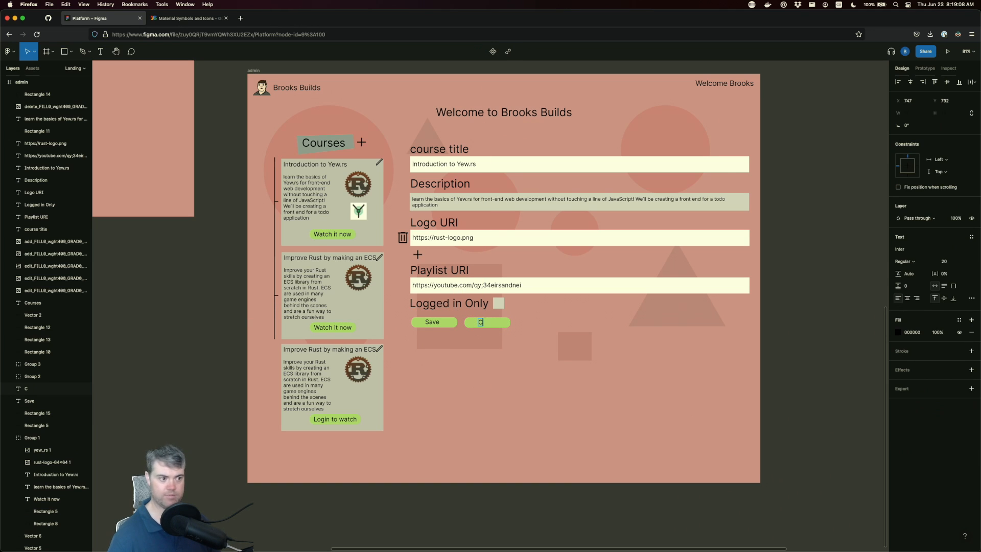
Change the fill of the Cancel button's rounded rectangle to a fairly saturated light red
click(486, 330)
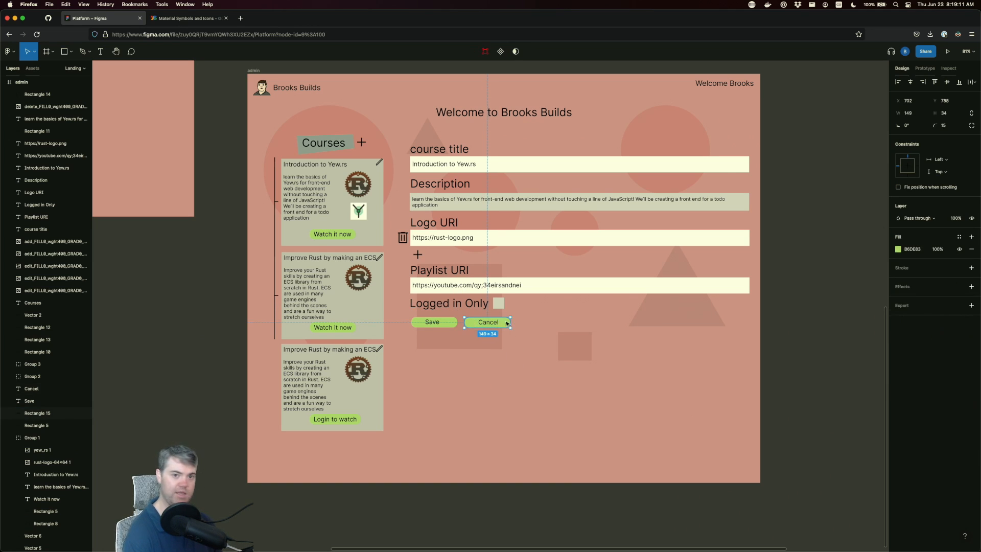
click(898, 250)
click(834, 423)
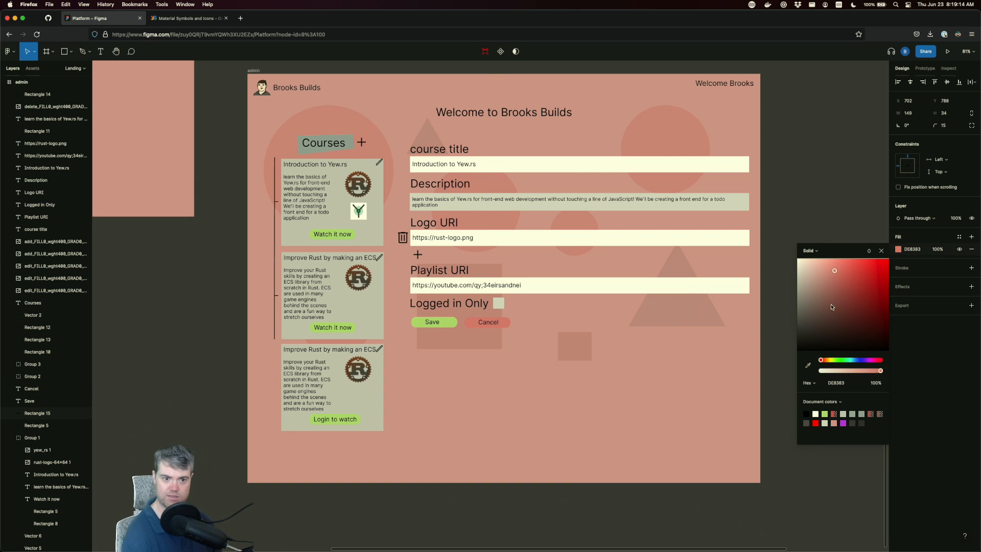
drag(832, 307, 844, 271)
click(767, 328)
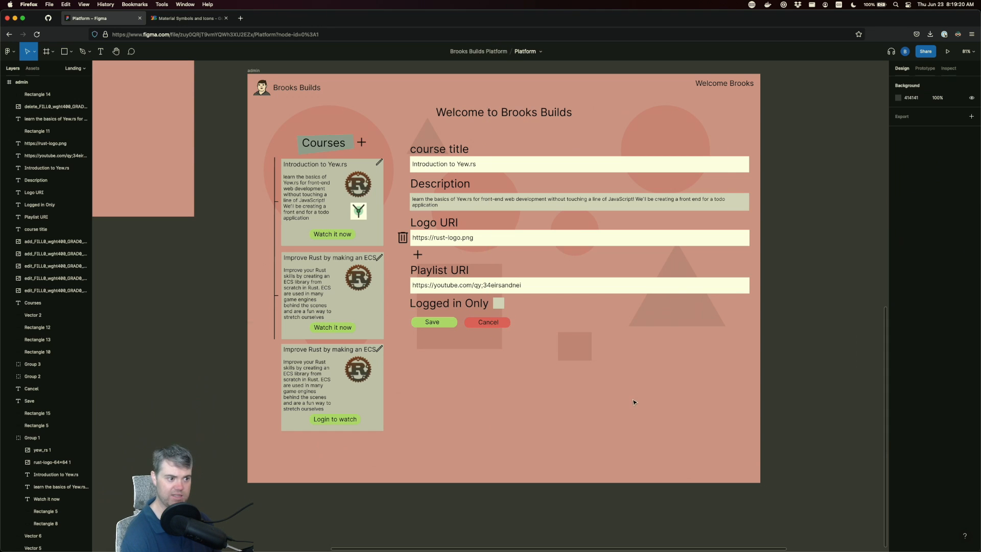
Set the Cancel label's text fill to a light color that stands out against the red button
click(487, 322)
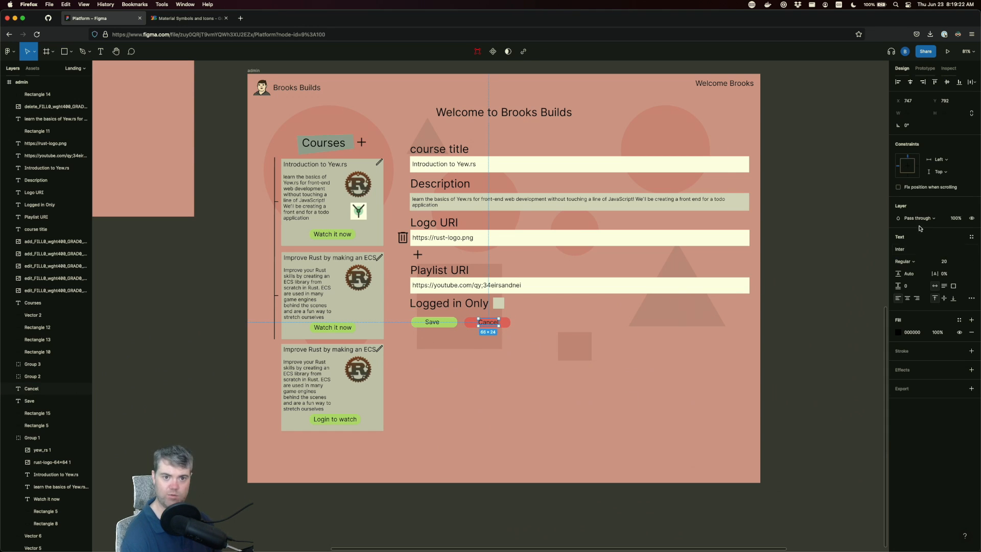
click(900, 334)
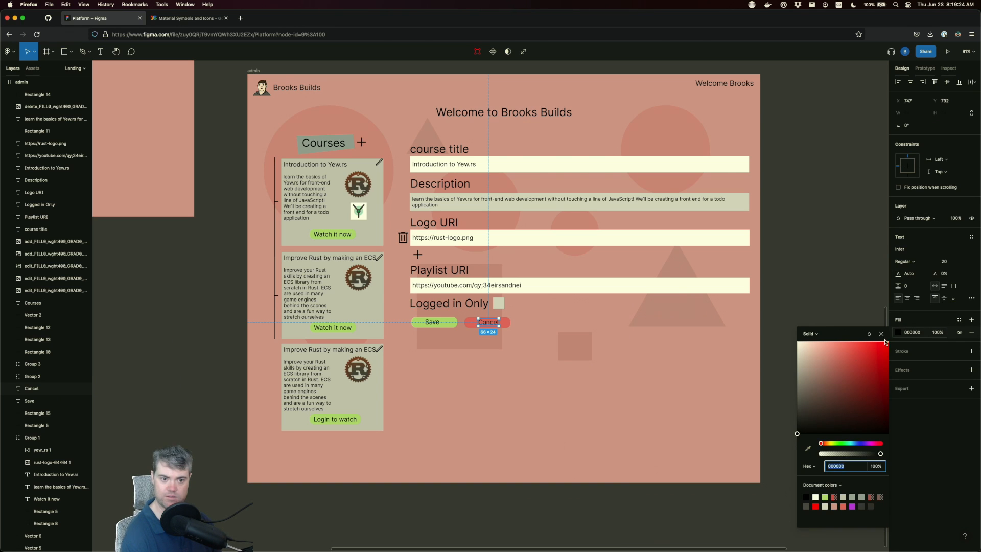
click(701, 356)
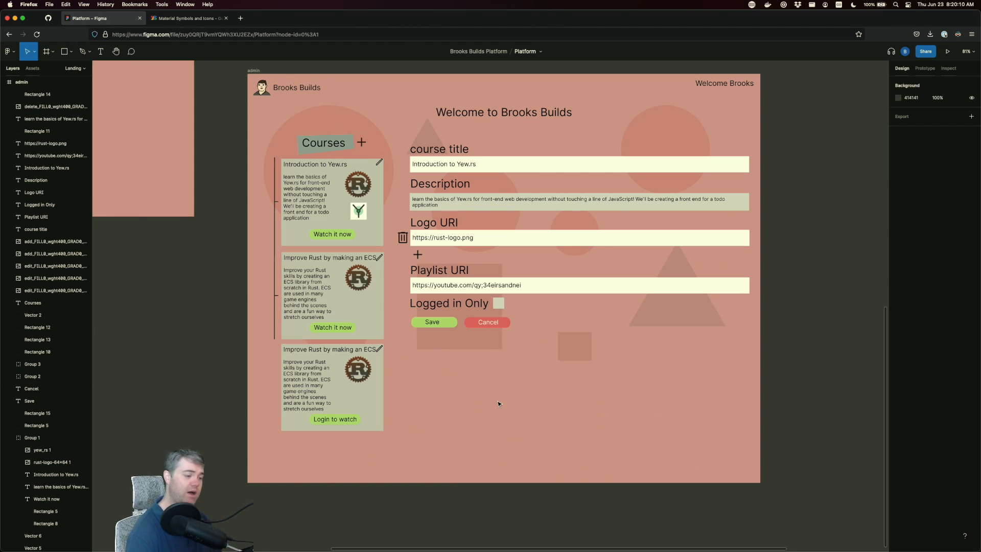
drag(268, 457, 759, 103)
click(266, 120)
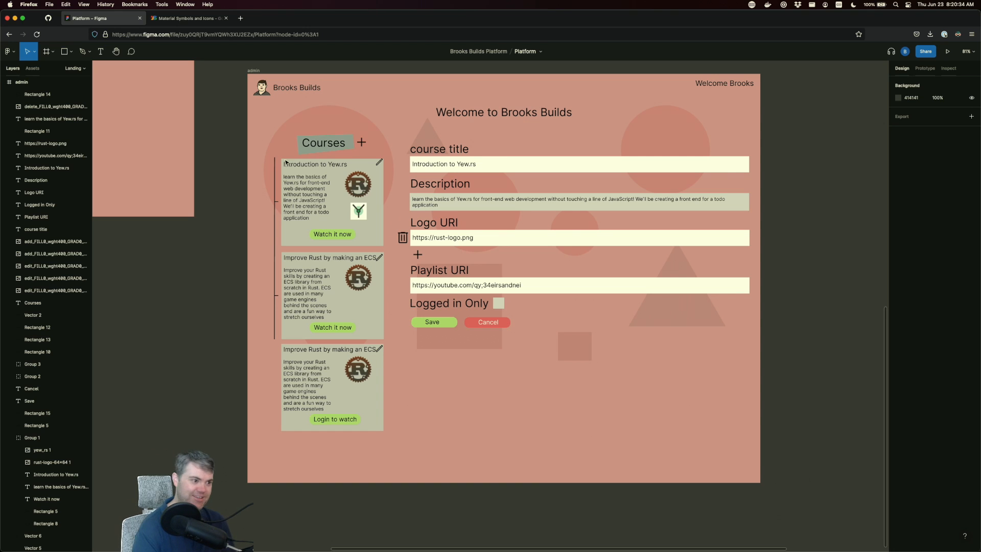
drag(255, 113, 329, 194)
key(Escape)
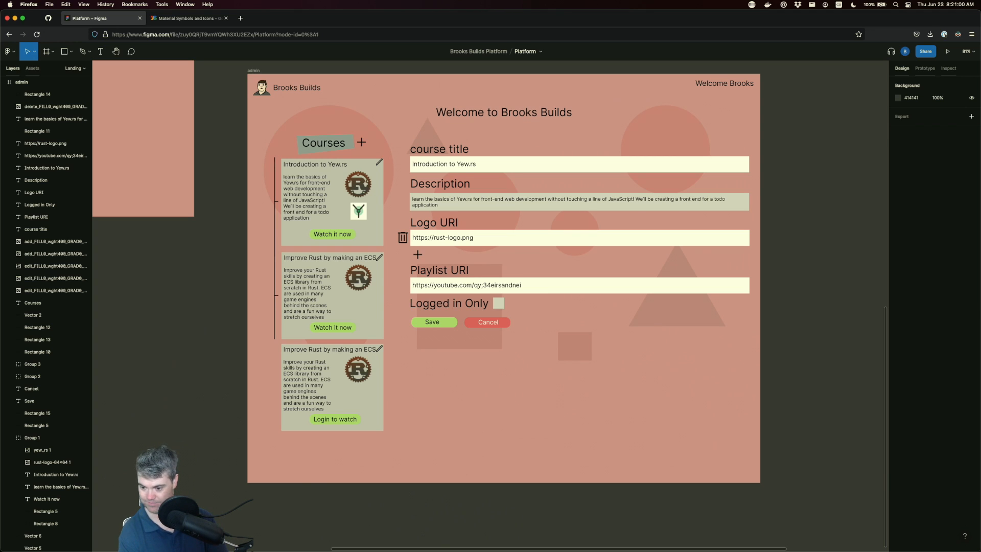
key(super+Tab)
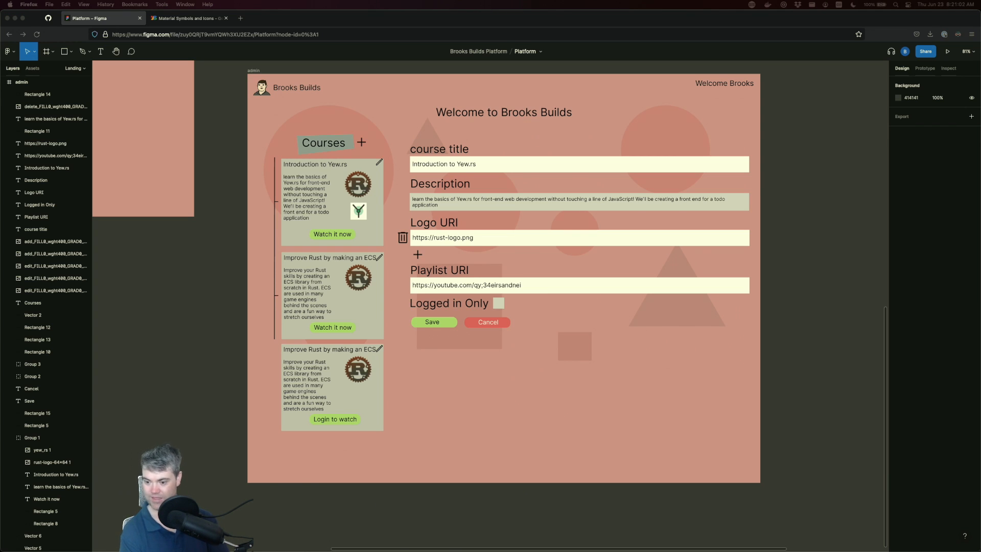